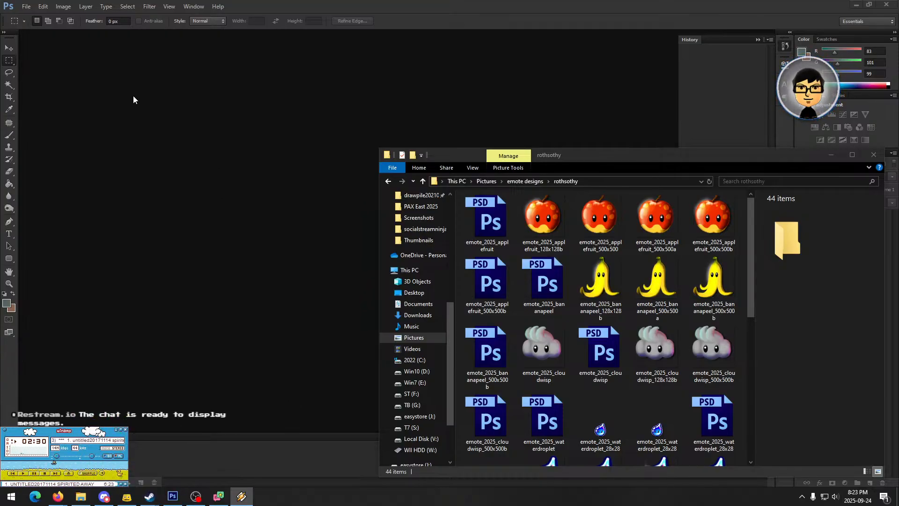
{"action": "left_click", "coordinate": [26, 7]}
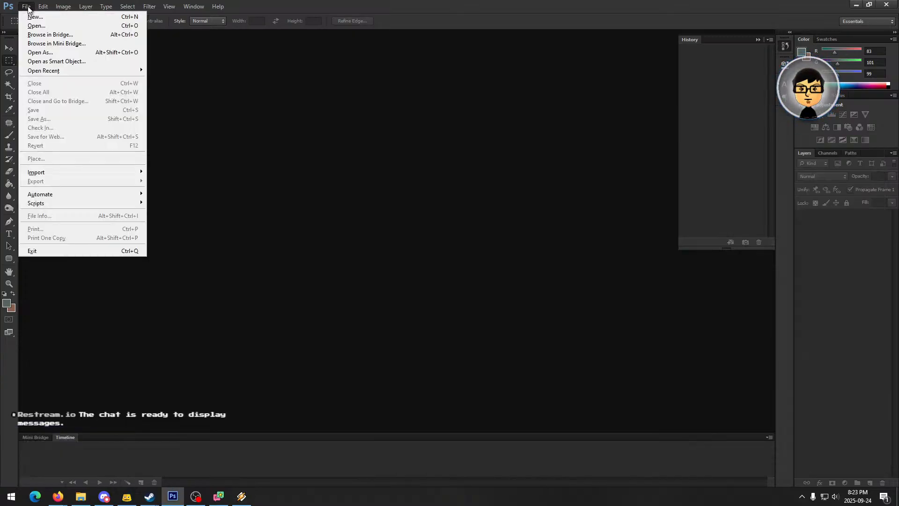
{"action": "left_click", "coordinate": [320, 7]}
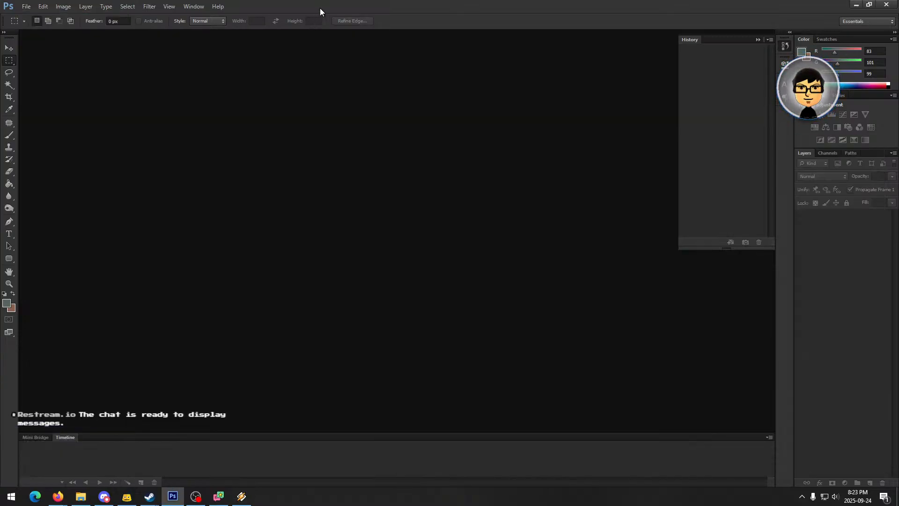
- Switch to File Explorer and preview the apple fruit and banana peel emote images in the emote designs subfolder
{"action": "left_click", "coordinate": [75, 498]}
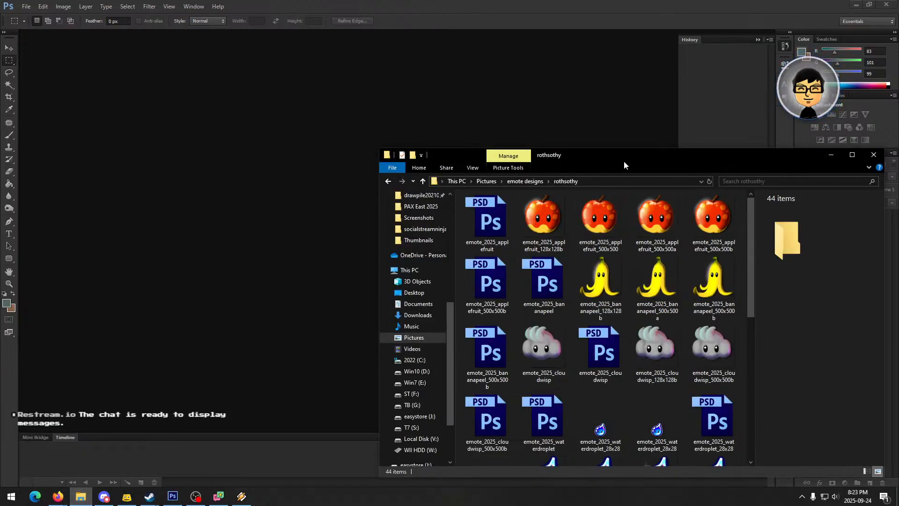
{"action": "left_click", "coordinate": [549, 220]}
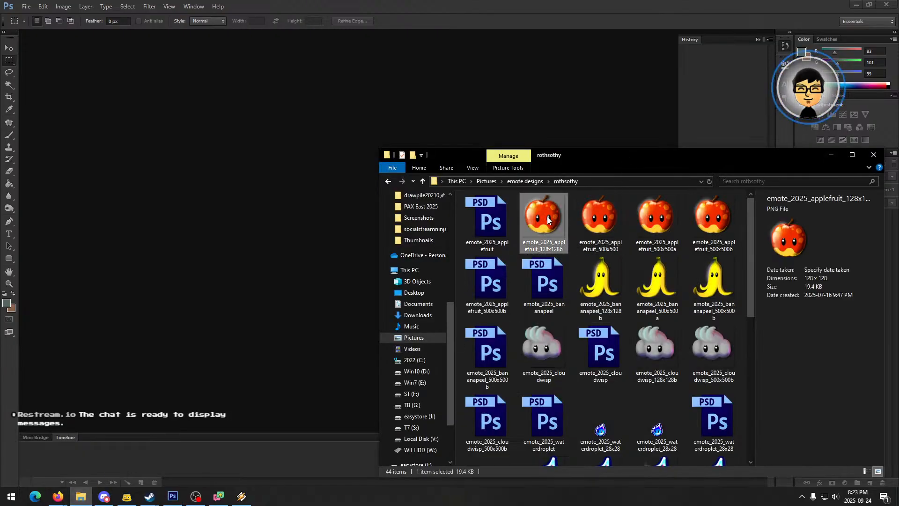
{"action": "left_click", "coordinate": [601, 223]}
{"action": "left_click", "coordinate": [702, 227]}
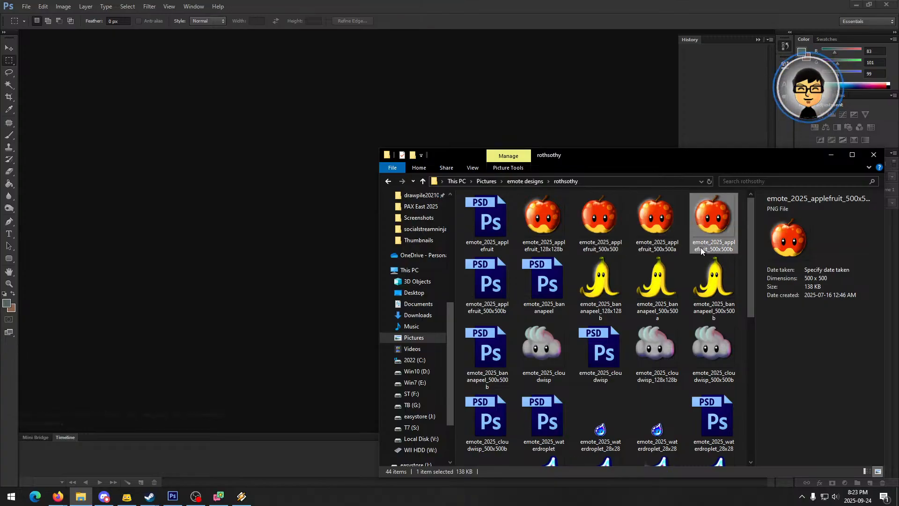
{"action": "left_click", "coordinate": [711, 288]}
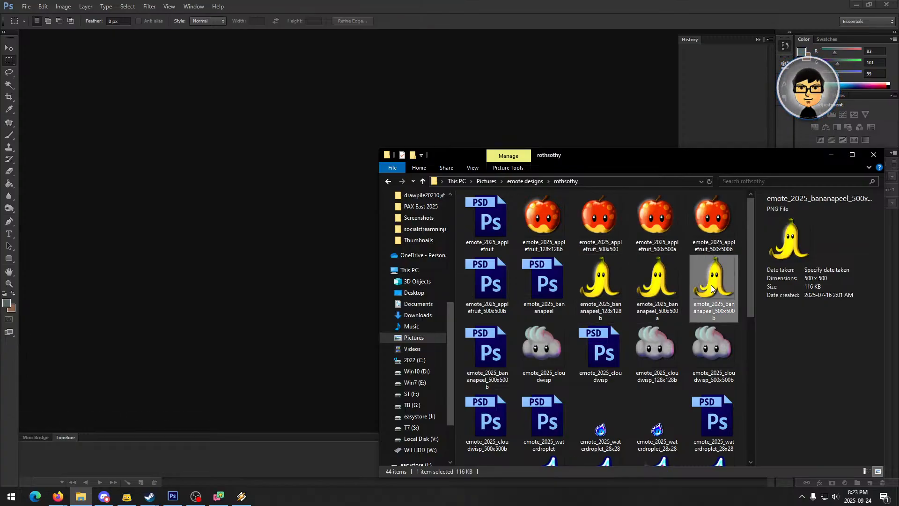
{"action": "left_click", "coordinate": [601, 287]}
{"action": "scroll", "coordinate": [657, 293], "scroll_direction": "down", "scroll_amount": 5}
{"action": "scroll", "coordinate": [662, 298], "scroll_direction": "up", "scroll_amount": 3}
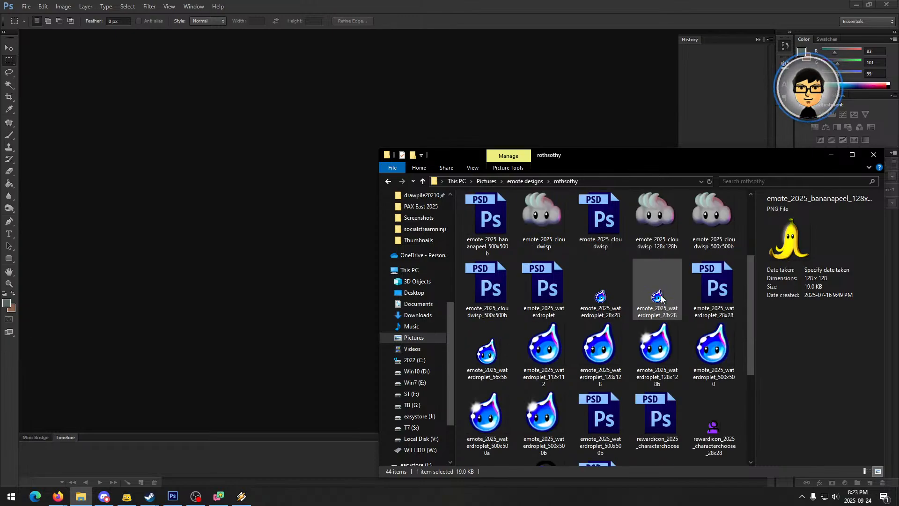
- Compare the previews of the waterdroplet emote's 500x500b version with its 112x112 and 56x56 versions
{"action": "left_click", "coordinate": [537, 424]}
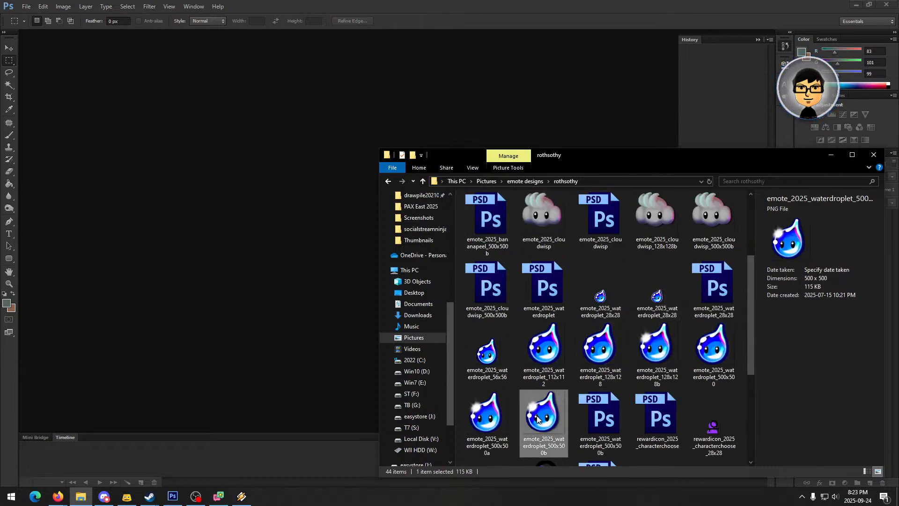
{"action": "left_click", "coordinate": [557, 360]}
{"action": "left_click", "coordinate": [542, 408]}
{"action": "left_click", "coordinate": [494, 366]}
{"action": "left_click", "coordinate": [534, 401]}
{"action": "left_click", "coordinate": [487, 361]}
{"action": "left_click", "coordinate": [549, 413]}
{"action": "left_click", "coordinate": [487, 361]}
{"action": "left_click", "coordinate": [532, 401]}
{"action": "left_click", "coordinate": [481, 360]}
{"action": "left_click", "coordinate": [533, 405]}
- View the emote_2025_waterdroplet_500x500b image in its own viewer window and return to the folder
{"action": "double_click", "coordinate": [550, 421]}
{"action": "left_click_drag", "start_coordinate": [476, 12], "coordinate": [216, 46]}
{"action": "left_click", "coordinate": [628, 364]}
{"action": "left_click", "coordinate": [315, 50]}
{"action": "left_click", "coordinate": [602, 425]}
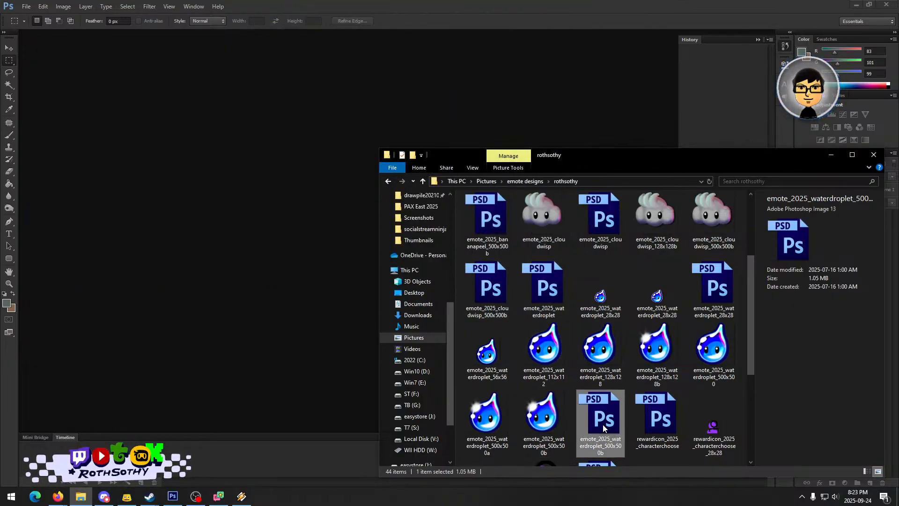
{"action": "key", "text": "Right"}
{"action": "key", "text": "Left"}
{"action": "key", "text": "Right"}
{"action": "key", "text": "Left"}
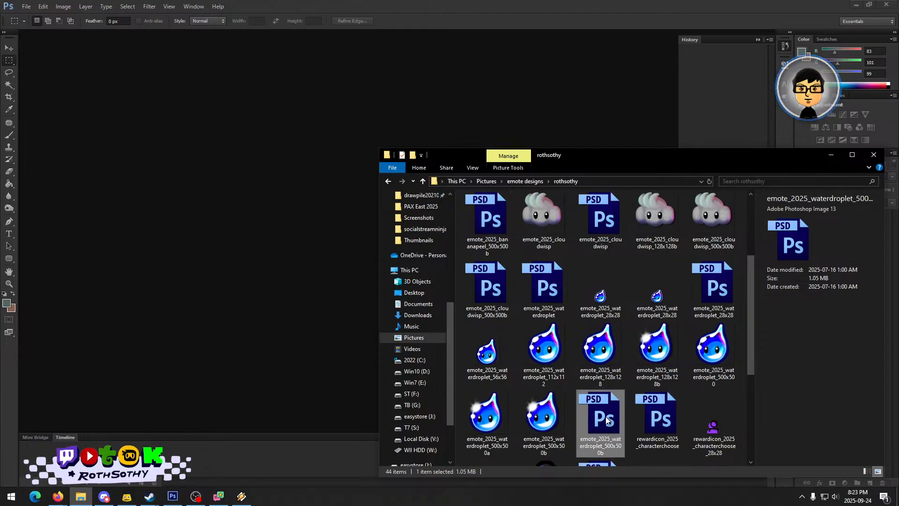
{"action": "left_click", "coordinate": [703, 290]}
{"action": "left_click", "coordinate": [609, 424]}
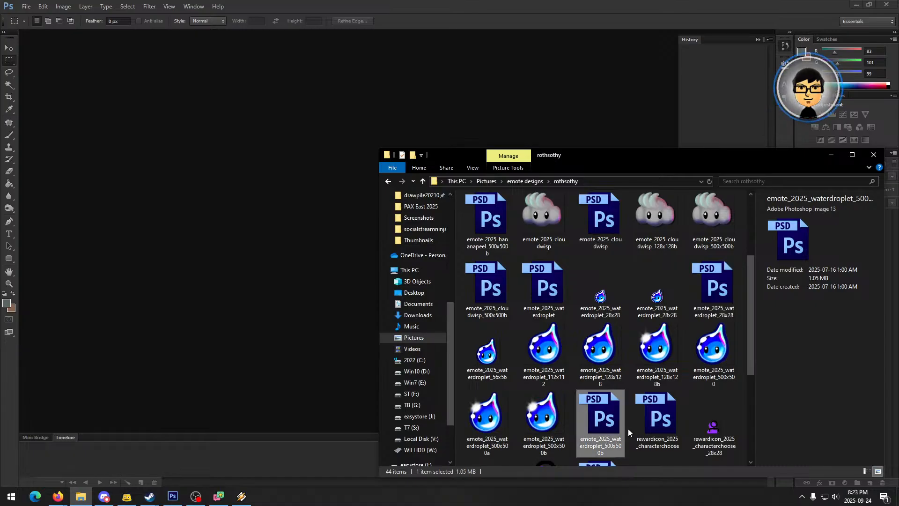
{"action": "mouse_move", "coordinate": [609, 425]}
{"action": "left_mouse_down"}
{"action": "mouse_move", "coordinate": [247, 224]}
{"action": "mouse_move", "coordinate": [578, 378]}
{"action": "mouse_move", "coordinate": [608, 426]}
{"action": "left_mouse_up"}
{"action": "left_click", "coordinate": [668, 422]}
{"action": "left_click", "coordinate": [611, 422]}
{"action": "left_click", "coordinate": [662, 420]}
{"action": "left_click", "coordinate": [611, 421]}
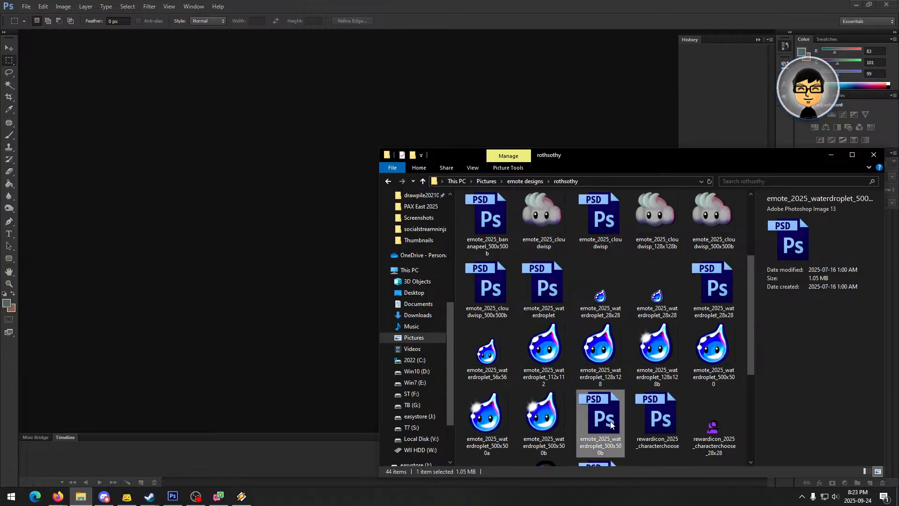
{"action": "left_click", "coordinate": [663, 421]}
{"action": "left_click", "coordinate": [612, 422]}
{"action": "left_click", "coordinate": [644, 420]}
{"action": "key", "text": "Left"}
{"action": "key", "text": "Right"}
{"action": "key", "text": "Left"}
{"action": "key", "text": "Right"}
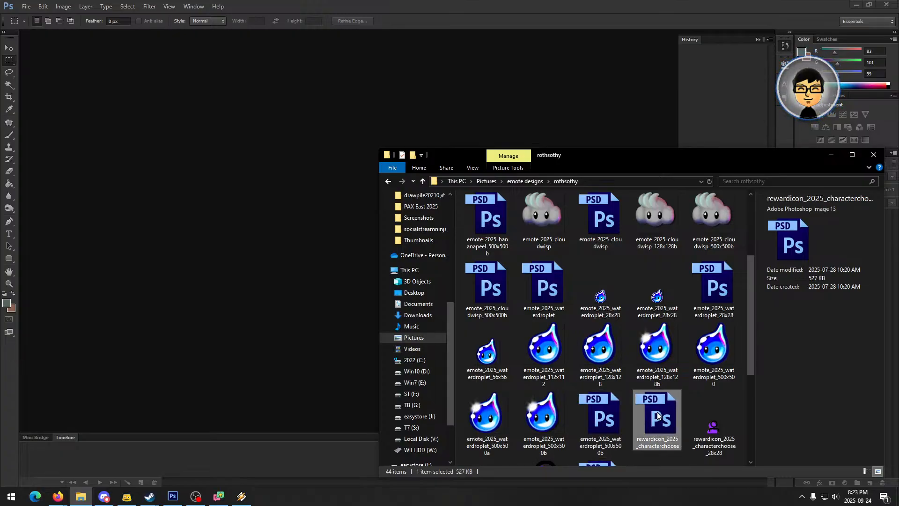
{"action": "key", "text": "Left"}
- Look through the reward icon and other design files further down the folder
{"action": "scroll", "coordinate": [647, 408], "scroll_direction": "down", "scroll_amount": 3}
{"action": "left_click", "coordinate": [542, 304]}
{"action": "left_click", "coordinate": [488, 307]}
{"action": "left_click", "coordinate": [487, 355]}
{"action": "left_click", "coordinate": [542, 307]}
{"action": "left_click", "coordinate": [601, 370]}
{"action": "left_click", "coordinate": [669, 367]}
{"action": "left_click", "coordinate": [713, 363]}
{"action": "left_click", "coordinate": [716, 314]}
{"action": "left_click", "coordinate": [716, 261]}
{"action": "scroll", "coordinate": [717, 291], "scroll_direction": "up", "scroll_amount": 3}
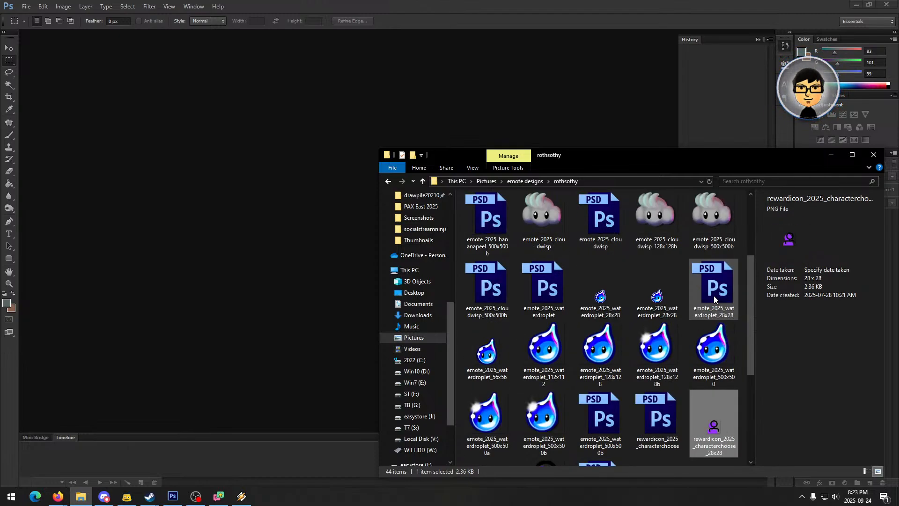
{"action": "left_click", "coordinate": [656, 419]}
{"action": "left_click", "coordinate": [603, 422]}
{"action": "left_click", "coordinate": [656, 418]}
- Preview the emote_2025_cloudwisp PNG and PSD files and the 128x128 waterdroplet image
{"action": "left_click", "coordinate": [545, 222]}
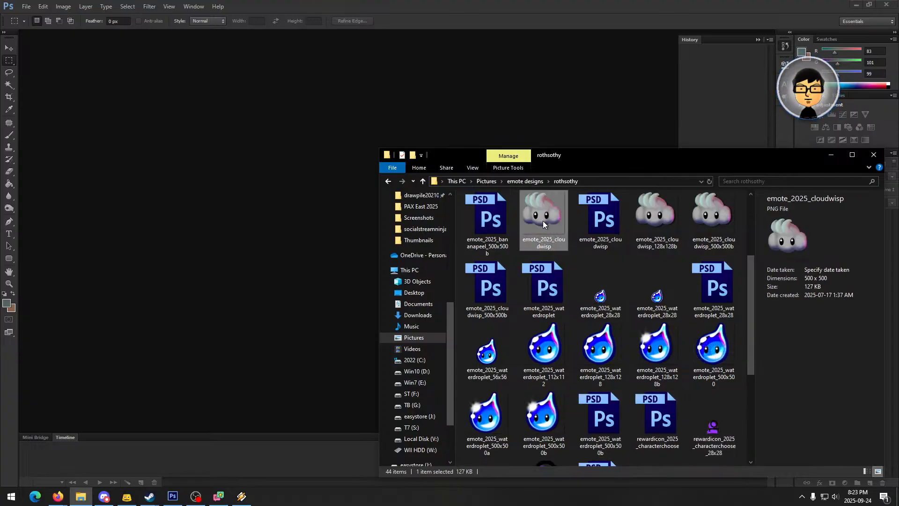
{"action": "left_click", "coordinate": [611, 352]}
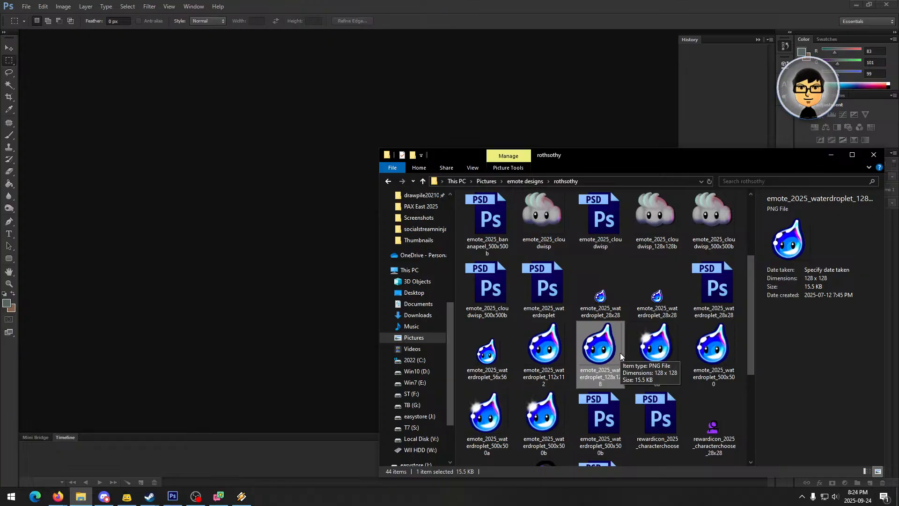
{"action": "scroll", "coordinate": [620, 352], "scroll_direction": "up", "scroll_amount": 2}
{"action": "left_click", "coordinate": [619, 346]}
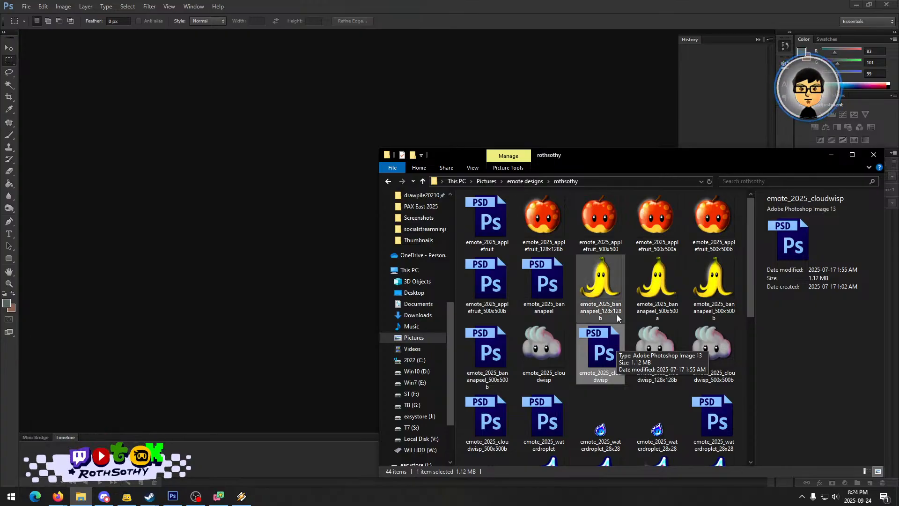
{"action": "left_click", "coordinate": [546, 350]}
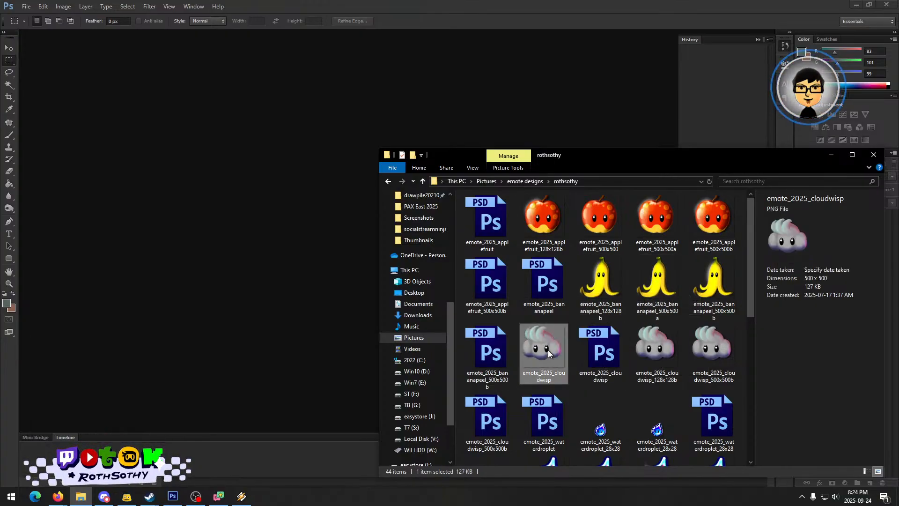
- Compare the file details of the banana peel emote's 128x128b, 500x500a and 500x500b versions
{"action": "left_click", "coordinate": [719, 280]}
{"action": "left_click", "coordinate": [718, 247]}
{"action": "left_click", "coordinate": [716, 279]}
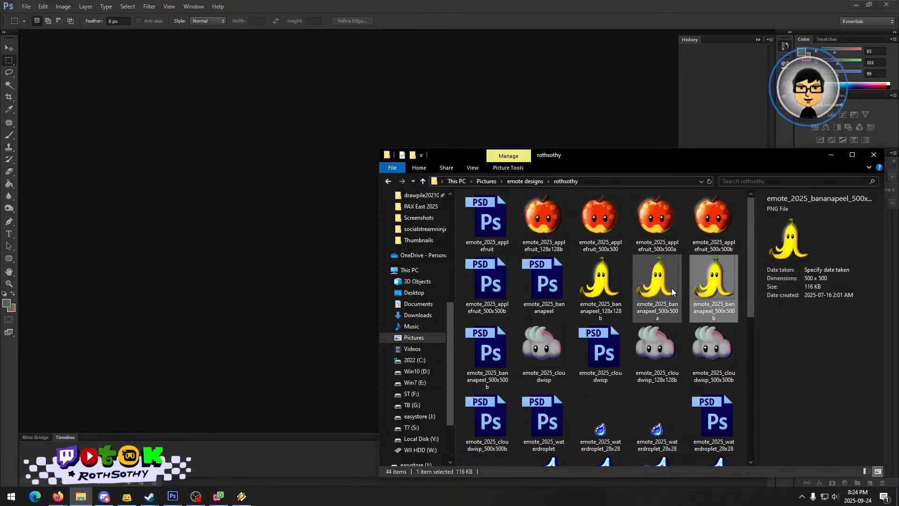
{"action": "left_click", "coordinate": [662, 282]}
{"action": "left_click", "coordinate": [713, 281]}
{"action": "left_click", "coordinate": [666, 282]}
{"action": "left_click", "coordinate": [719, 278]}
{"action": "left_click", "coordinate": [653, 282]}
{"action": "left_click", "coordinate": [701, 278]}
{"action": "left_click", "coordinate": [674, 279]}
{"action": "left_click", "coordinate": [700, 280]}
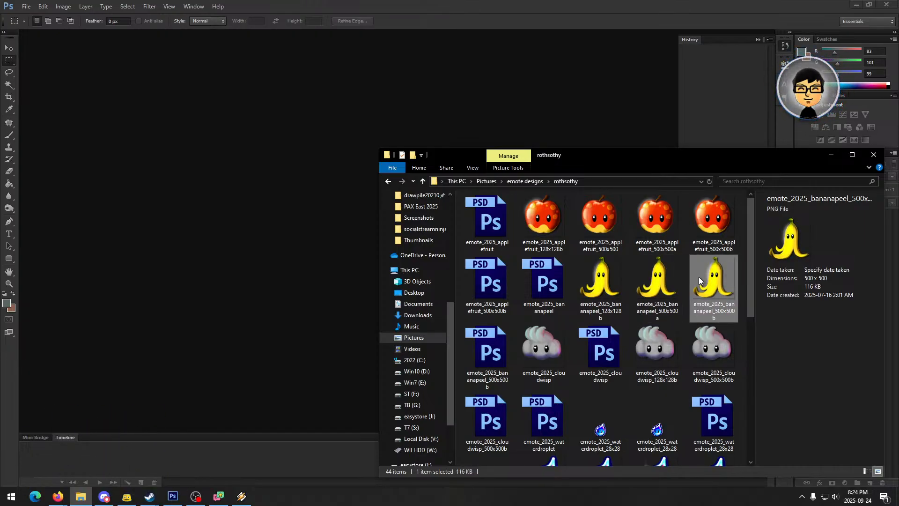
{"action": "left_click", "coordinate": [668, 277]}
{"action": "left_click", "coordinate": [712, 280]}
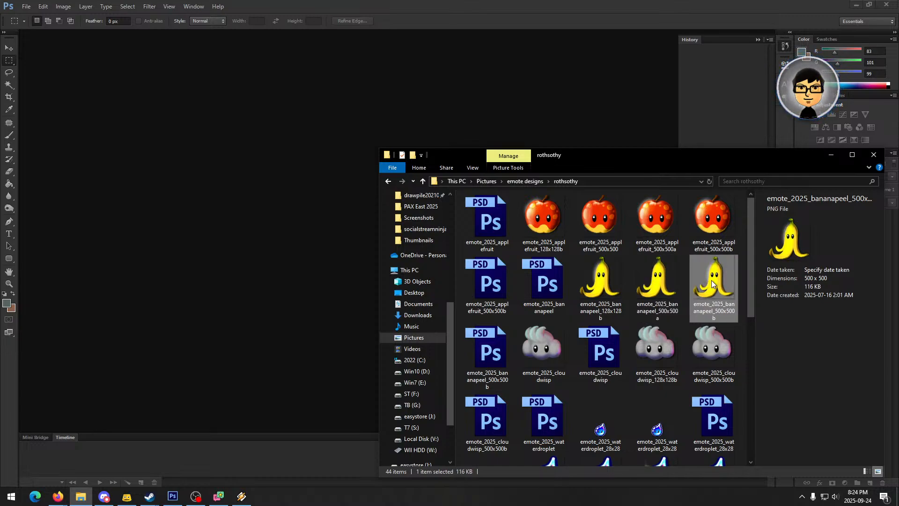
{"action": "left_click", "coordinate": [670, 279]}
{"action": "left_click", "coordinate": [710, 280]}
{"action": "left_click", "coordinate": [670, 280]}
{"action": "left_click", "coordinate": [616, 286]}
{"action": "left_click", "coordinate": [662, 287]}
{"action": "left_click", "coordinate": [609, 285]}
{"action": "left_click", "coordinate": [661, 286]}
{"action": "left_click", "coordinate": [710, 281]}
{"action": "left_click", "coordinate": [661, 287]}
{"action": "left_click", "coordinate": [609, 286]}
{"action": "left_click", "coordinate": [663, 285]}
{"action": "left_click", "coordinate": [717, 279]}
{"action": "left_click", "coordinate": [666, 284]}
{"action": "left_click", "coordinate": [613, 285]}
{"action": "left_click", "coordinate": [716, 280]}
{"action": "left_click", "coordinate": [660, 282]}
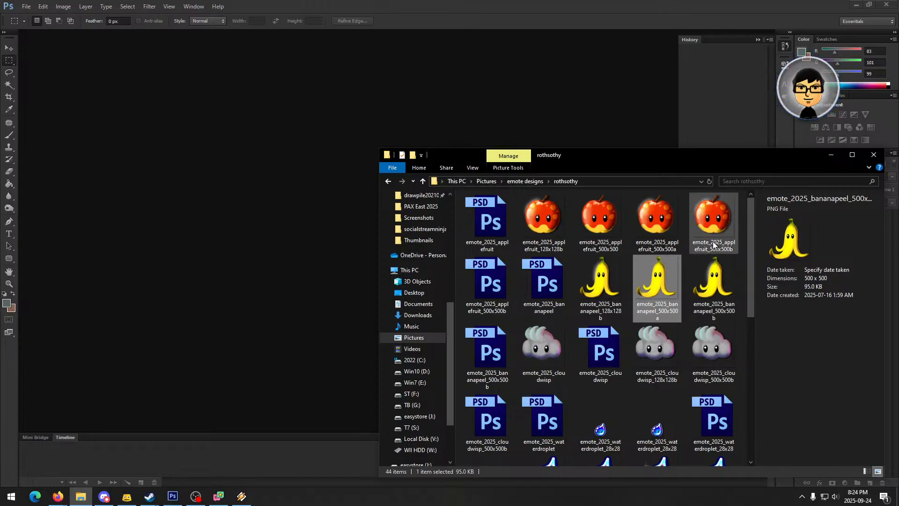
- Compare the file details of the apple fruit emote's 128x128b, 500x500, 500x500a and 500x500b versions
{"action": "left_click", "coordinate": [713, 226]}
{"action": "left_click", "coordinate": [664, 232]}
{"action": "left_click", "coordinate": [583, 225]}
{"action": "left_click", "coordinate": [551, 226]}
{"action": "left_click", "coordinate": [604, 225]}
{"action": "left_click", "coordinate": [702, 225]}
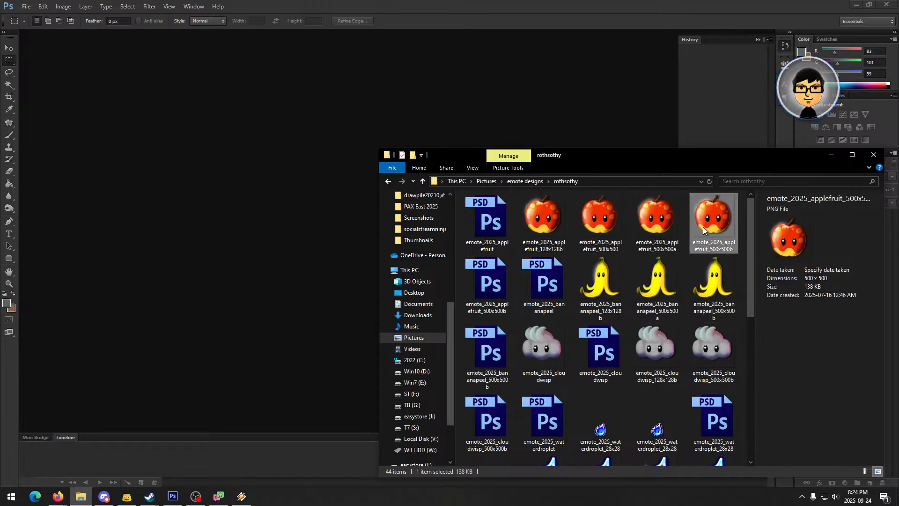
{"action": "left_click", "coordinate": [670, 229]}
{"action": "left_click", "coordinate": [715, 227]}
{"action": "left_click", "coordinate": [663, 229]}
{"action": "left_click", "coordinate": [703, 225]}
{"action": "left_click", "coordinate": [655, 229]}
{"action": "left_click", "coordinate": [716, 226]}
{"action": "left_click", "coordinate": [668, 229]}
{"action": "left_click", "coordinate": [706, 226]}
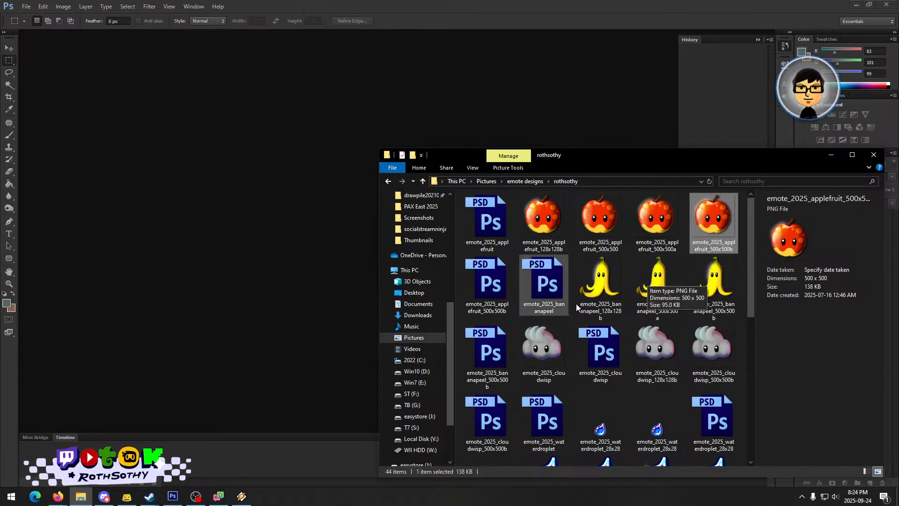
- Bring the Winamp player window into view and return to the emote folder
{"action": "left_click", "coordinate": [241, 497]}
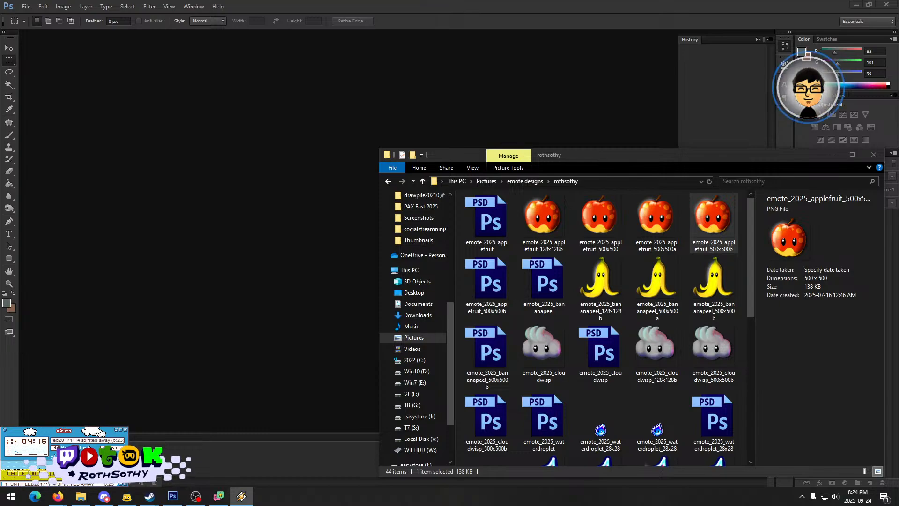
{"action": "left_click", "coordinate": [733, 220]}
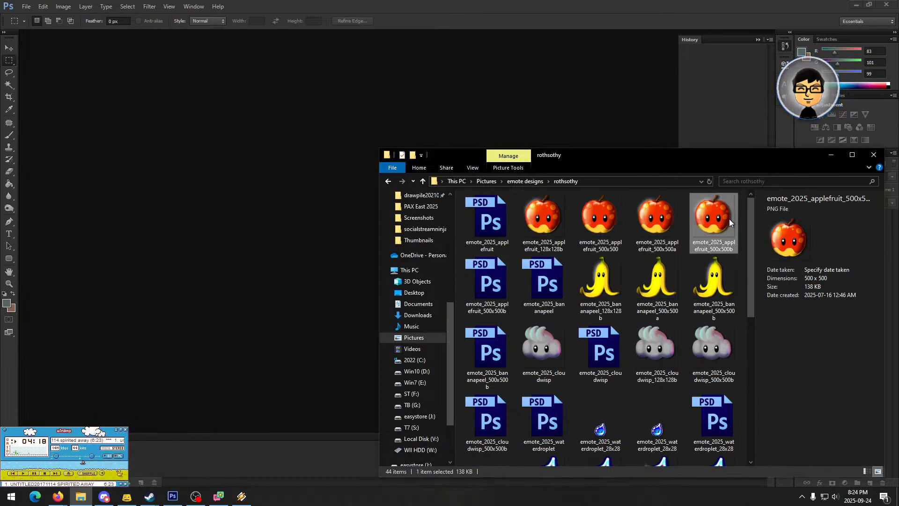
- Open emote_2025_cloudwisp.psd from the emote folder in Photoshop
{"action": "left_click", "coordinate": [493, 220]}
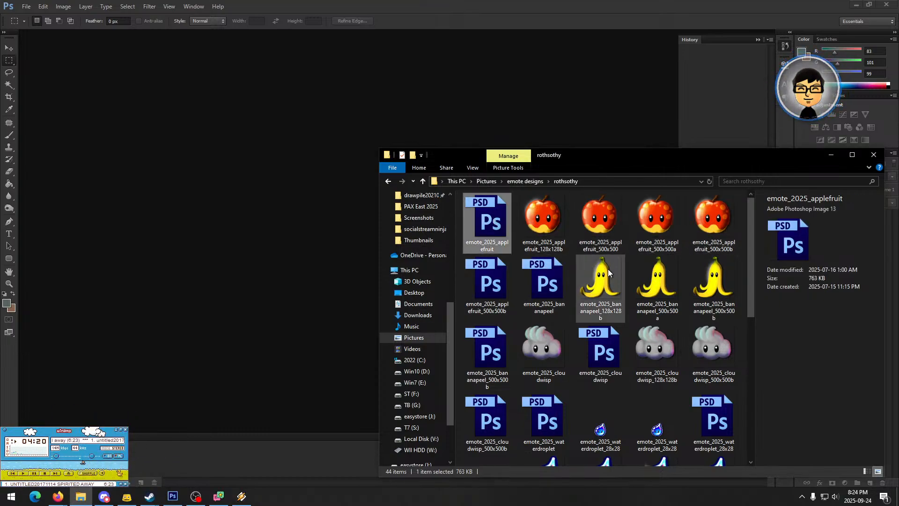
{"action": "left_click", "coordinate": [594, 343]}
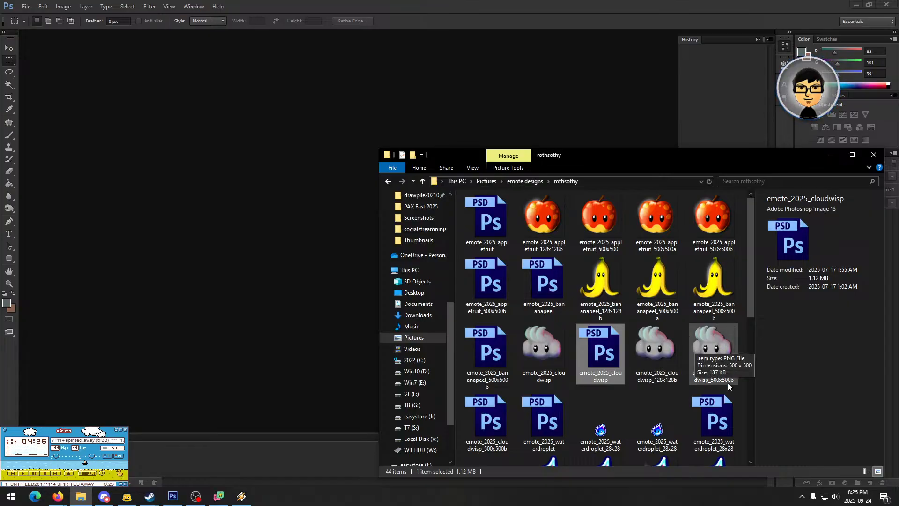
{"action": "left_click", "coordinate": [490, 352]}
{"action": "left_click", "coordinate": [599, 351]}
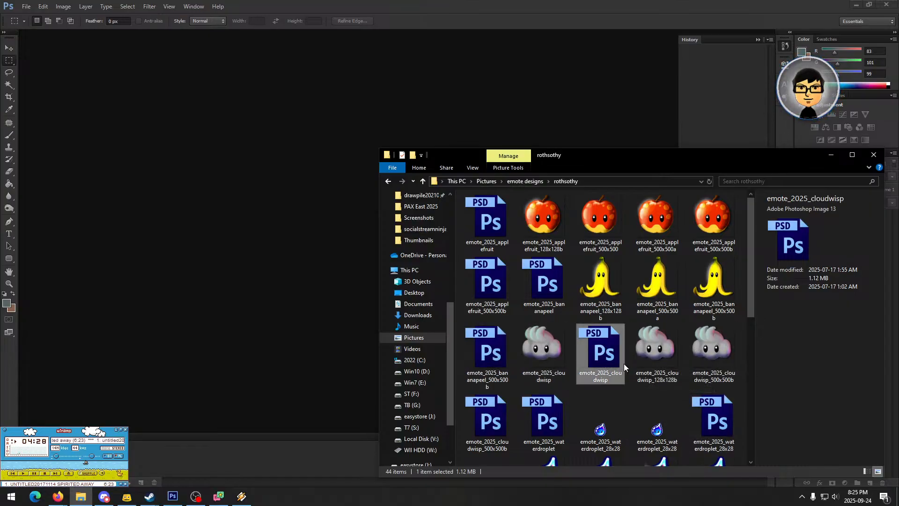
{"action": "left_click_drag", "start_coordinate": [248, 195], "coordinate": [248, 196]}
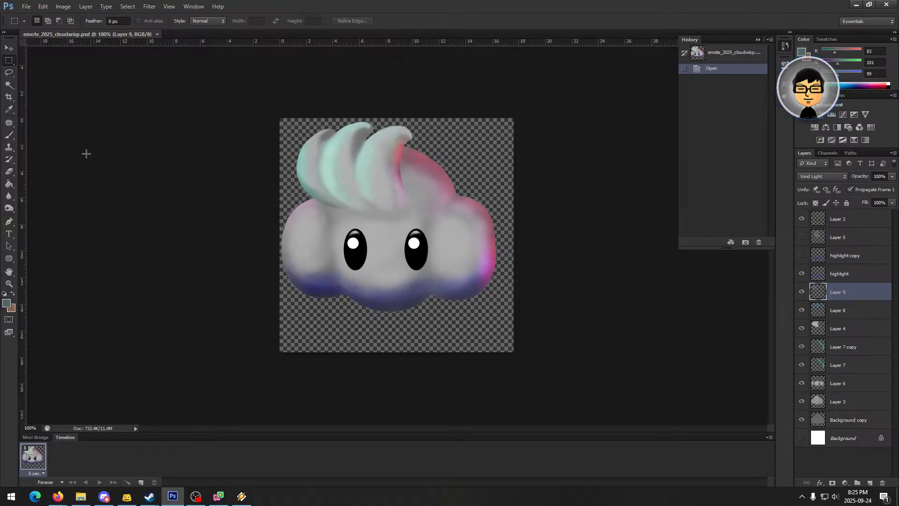
- Activate the Move tool and select all layers from Background copy up to Layer 2, leaving out the locked Background
{"action": "left_click", "coordinate": [13, 48]}
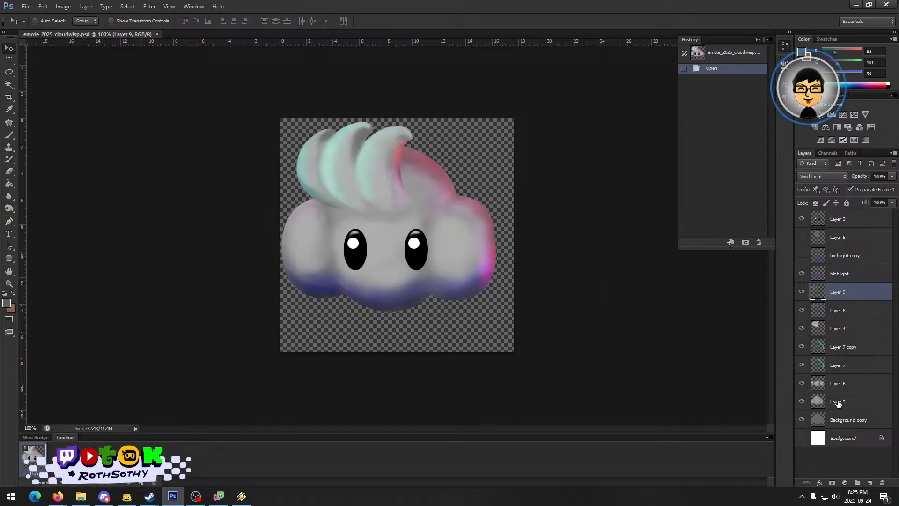
{"action": "left_click", "coordinate": [838, 420]}
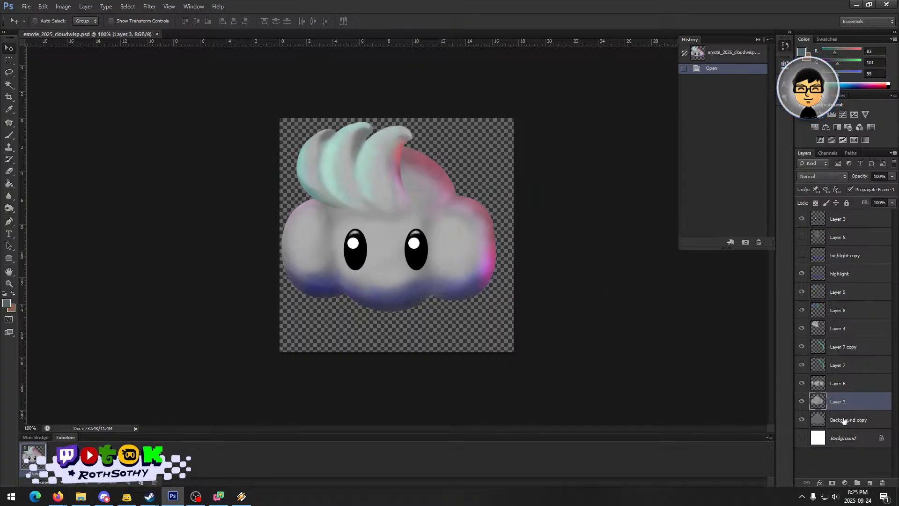
{"action": "left_click", "coordinate": [845, 219], "text": "shift"}
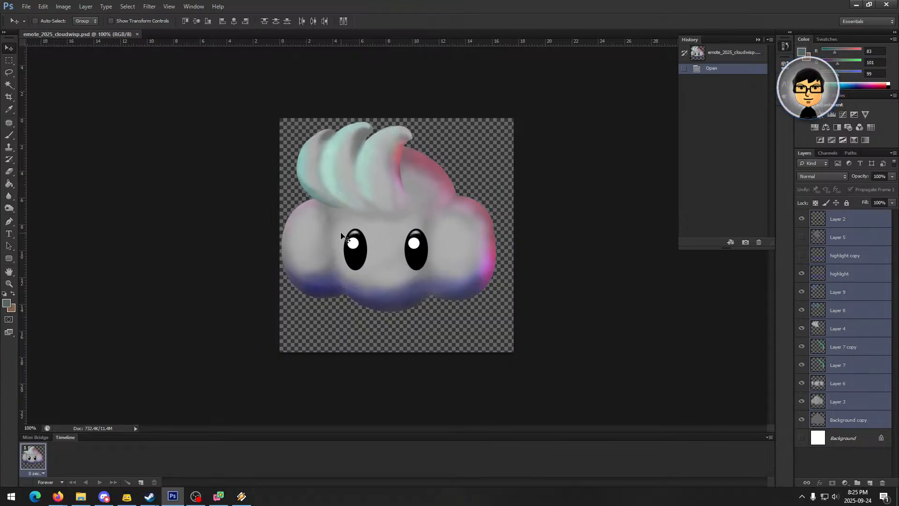
{"action": "left_click", "coordinate": [832, 427]}
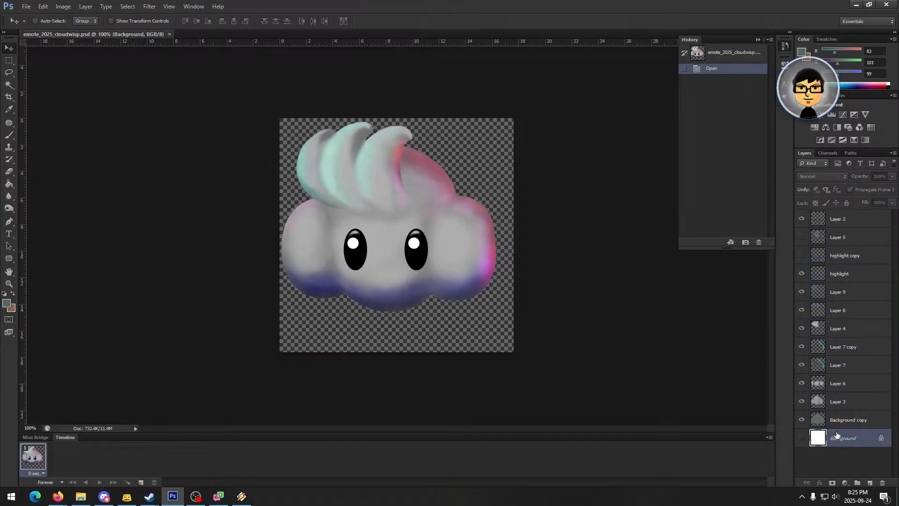
{"action": "left_click", "coordinate": [842, 220], "text": "shift"}
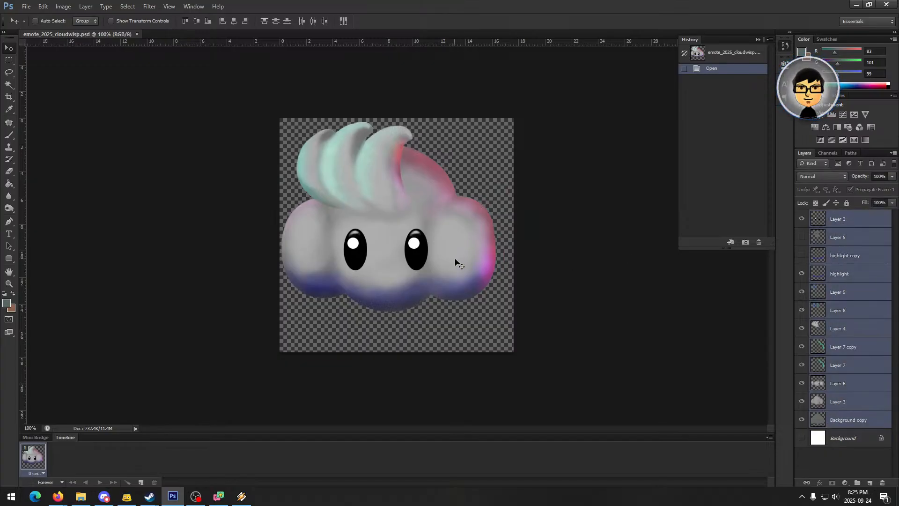
- Move the selected cloud layers down and slightly to the right to centre the artwork on the canvas
{"action": "left_click_drag", "start_coordinate": [456, 247], "coordinate": [462, 264]}
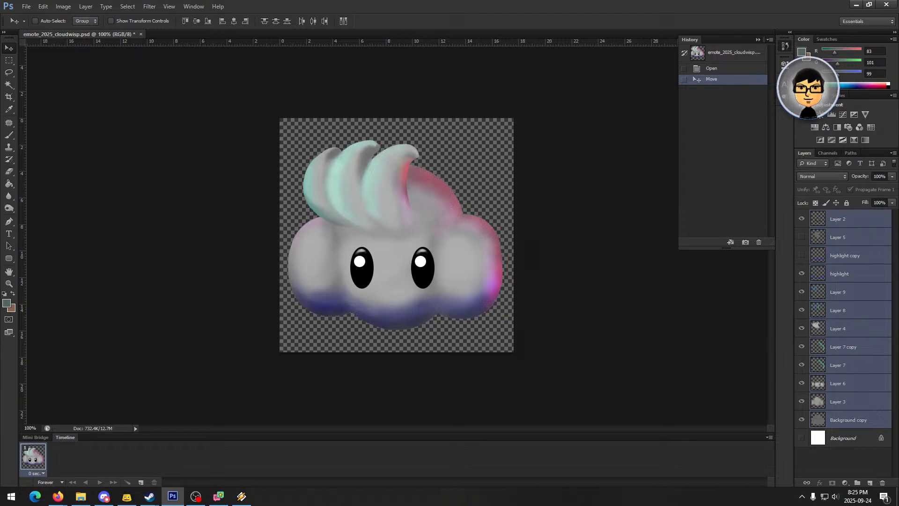
{"action": "key", "text": "alt+Tab"}
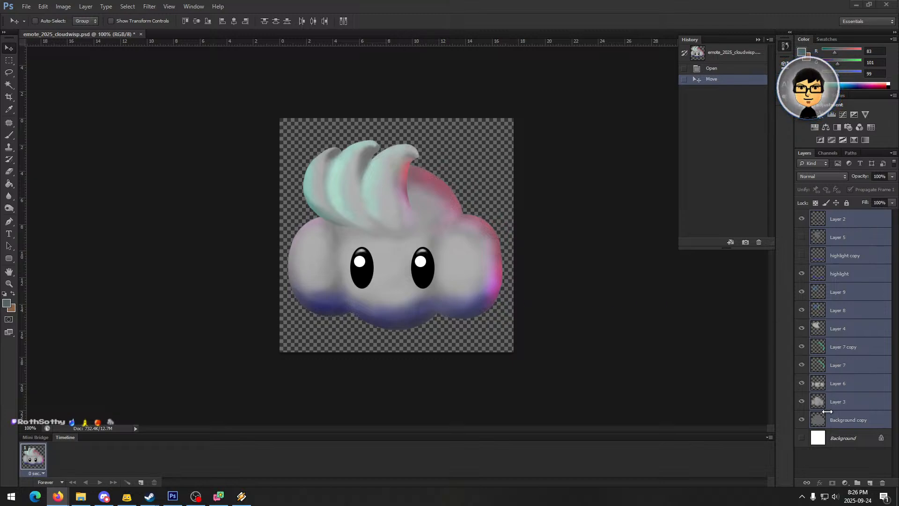
{"action": "left_click", "coordinate": [9, 61]}
{"action": "right_click", "coordinate": [468, 266]}
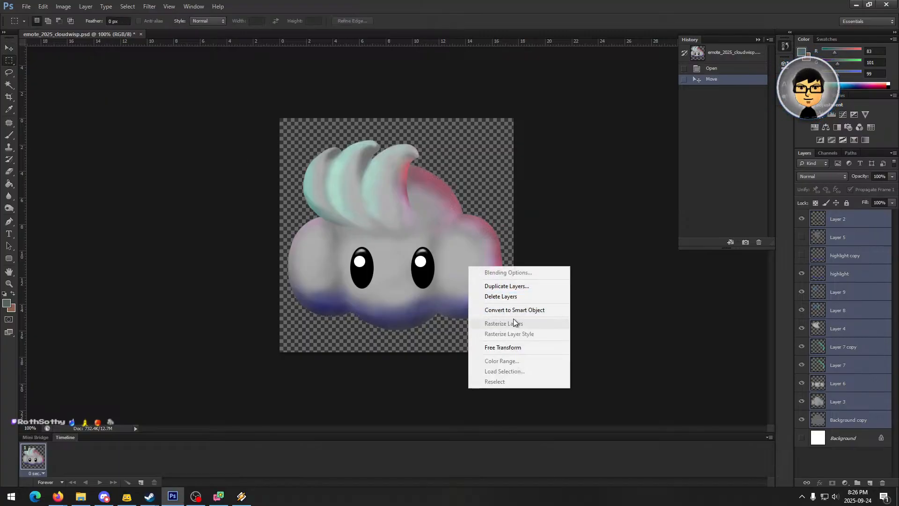
{"action": "left_click", "coordinate": [521, 347]}
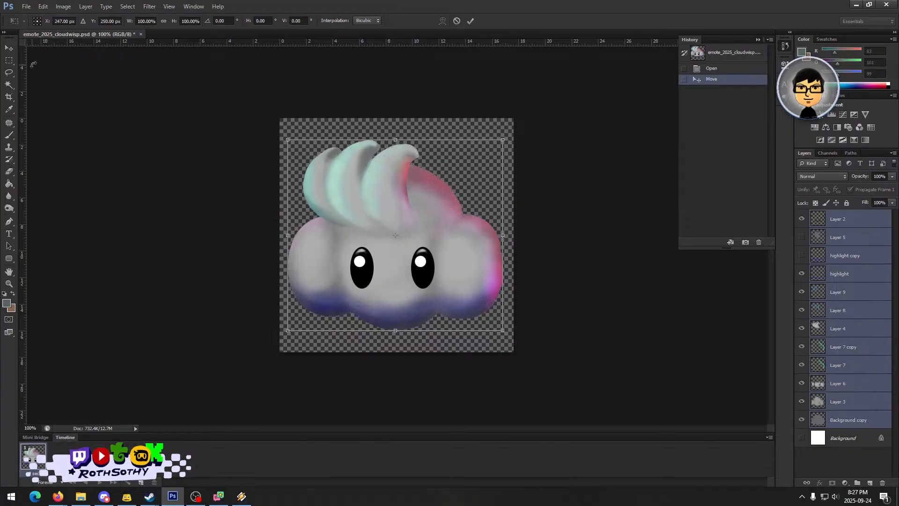
{"action": "key", "text": "Return"}
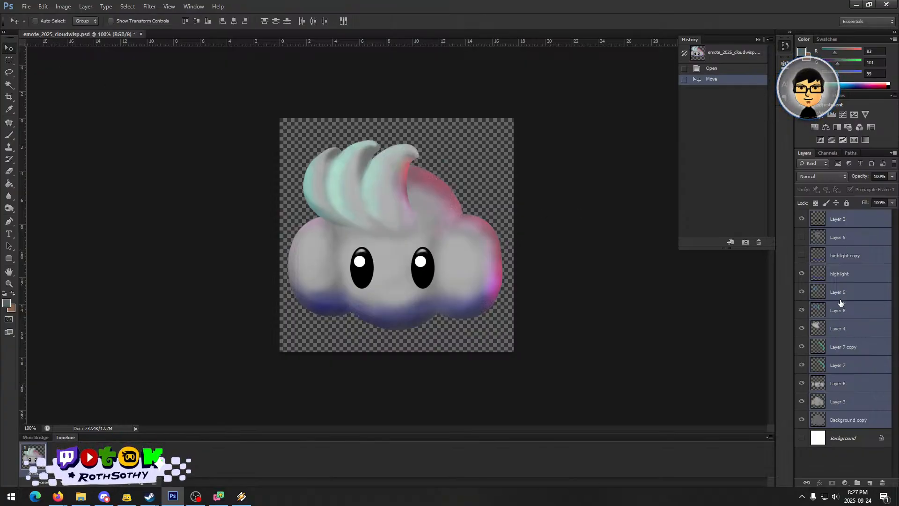
- Hide the eyes on Layer 2 and remove that layer from the selection, keeping the other cloud layers selected
{"action": "left_click", "coordinate": [802, 219]}
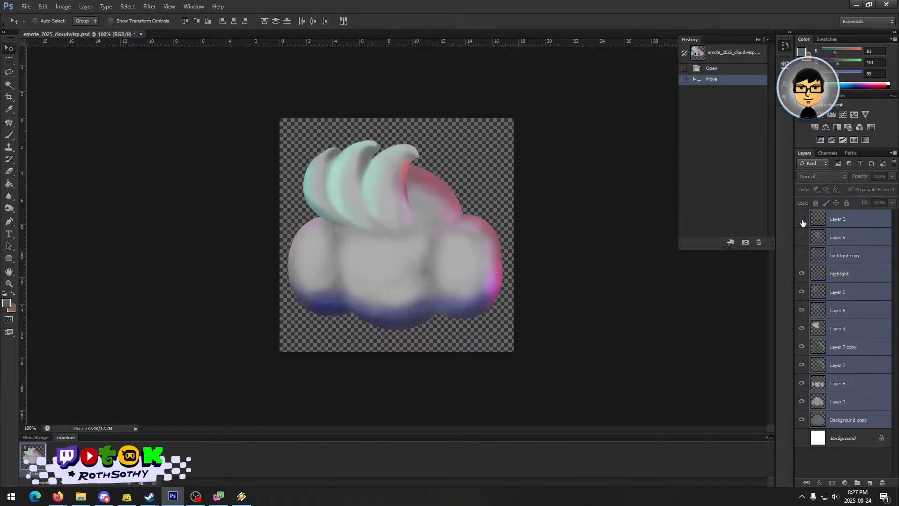
{"action": "left_click", "coordinate": [840, 223], "text": "ctrl"}
- Free Transform the selected cloud body layers, enlarging them to about 105% and centring them on the canvas, and apply the transformation
{"action": "key", "text": "m"}
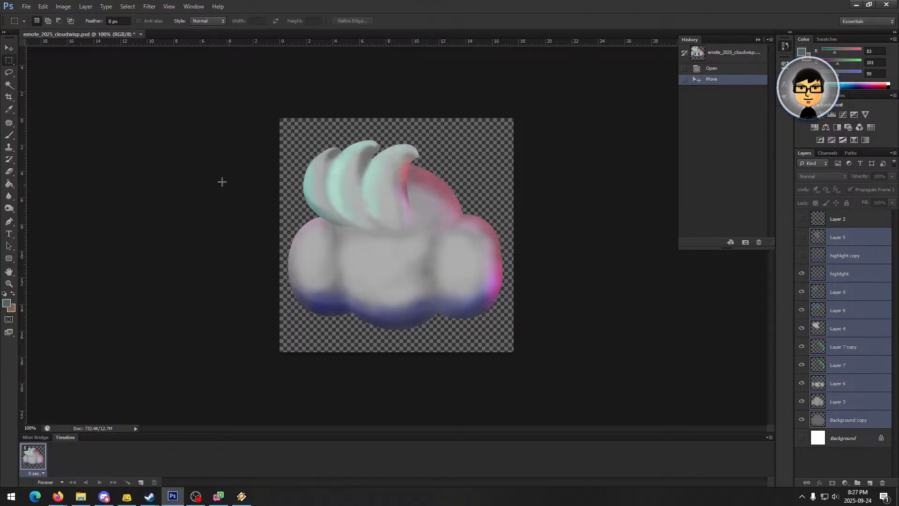
{"action": "right_click", "coordinate": [465, 273]}
{"action": "left_click", "coordinate": [511, 355]}
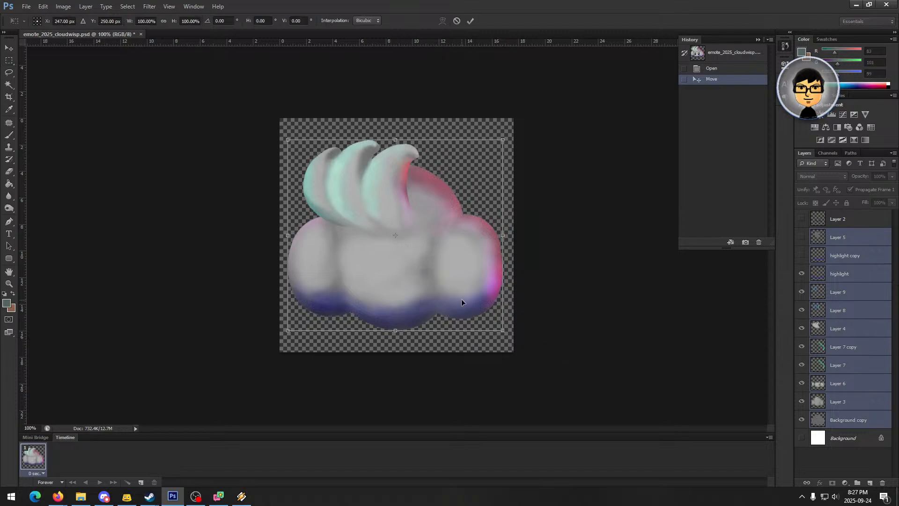
{"action": "left_click_drag", "start_coordinate": [465, 271], "coordinate": [460, 260]}
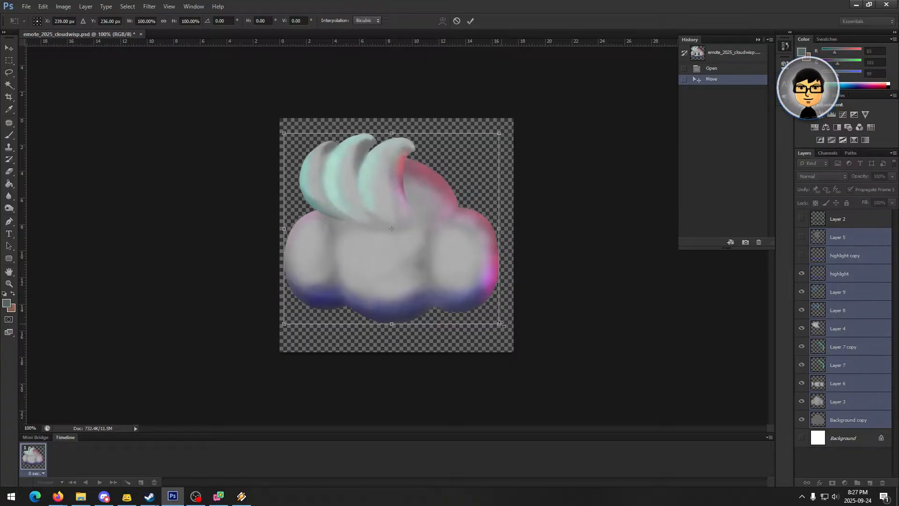
{"action": "left_click_drag", "start_coordinate": [501, 324], "coordinate": [511, 335]}
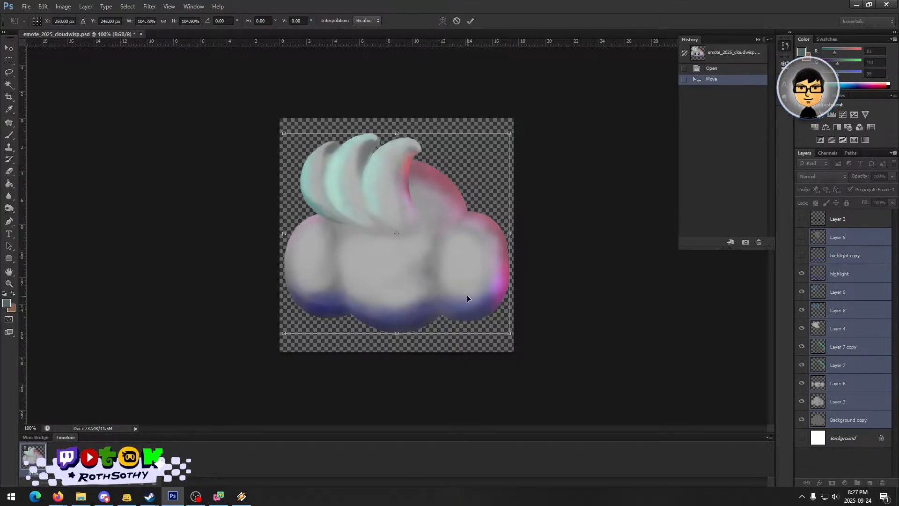
{"action": "left_click", "coordinate": [9, 48]}
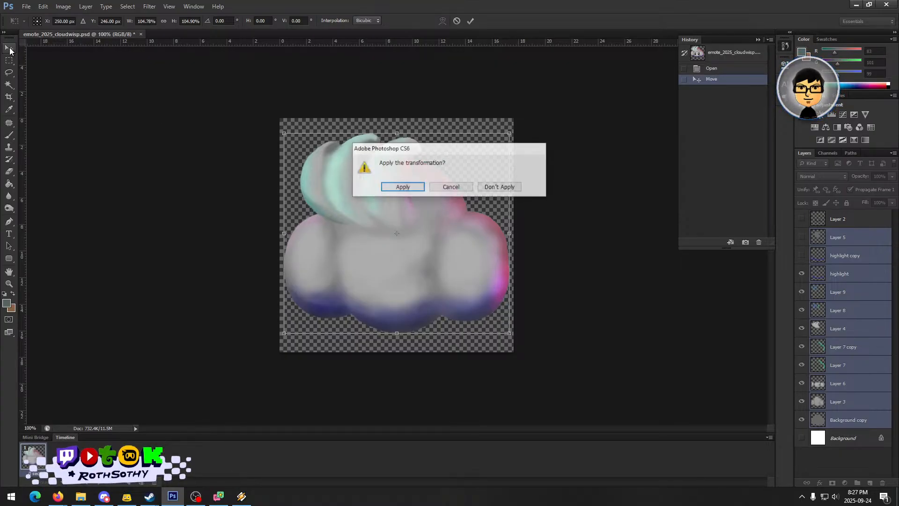
{"action": "left_click", "coordinate": [404, 186]}
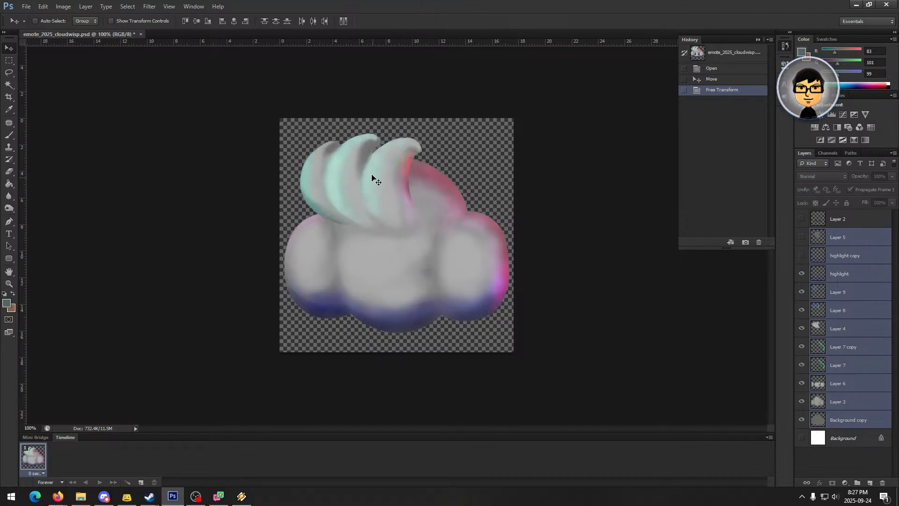
- Show Layer 2 again and move the eyes slightly up and to the left to fit the enlarged cloud
{"action": "left_click", "coordinate": [802, 219]}
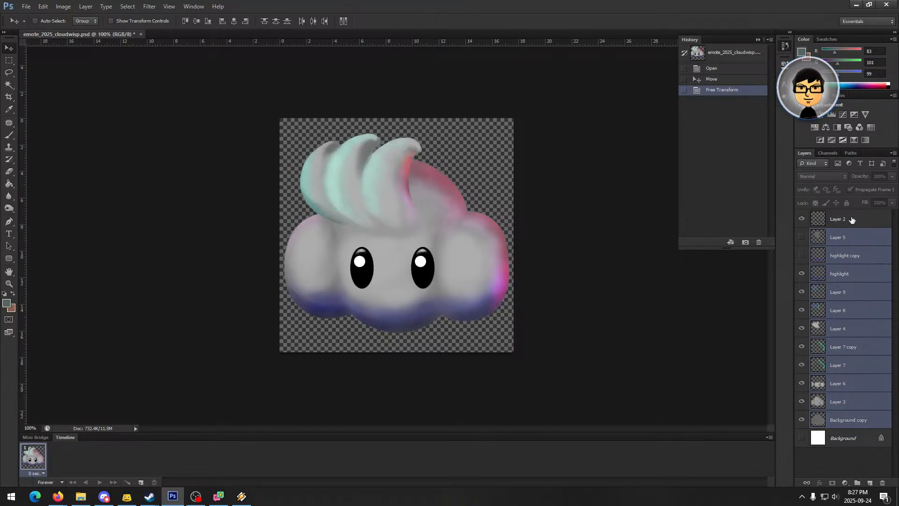
{"action": "left_click", "coordinate": [852, 220]}
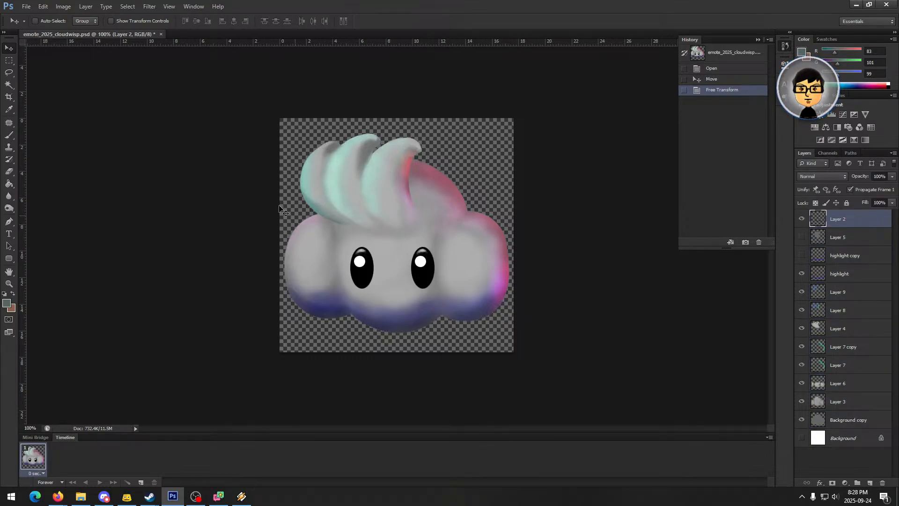
{"action": "left_click_drag", "start_coordinate": [427, 274], "coordinate": [426, 272]}
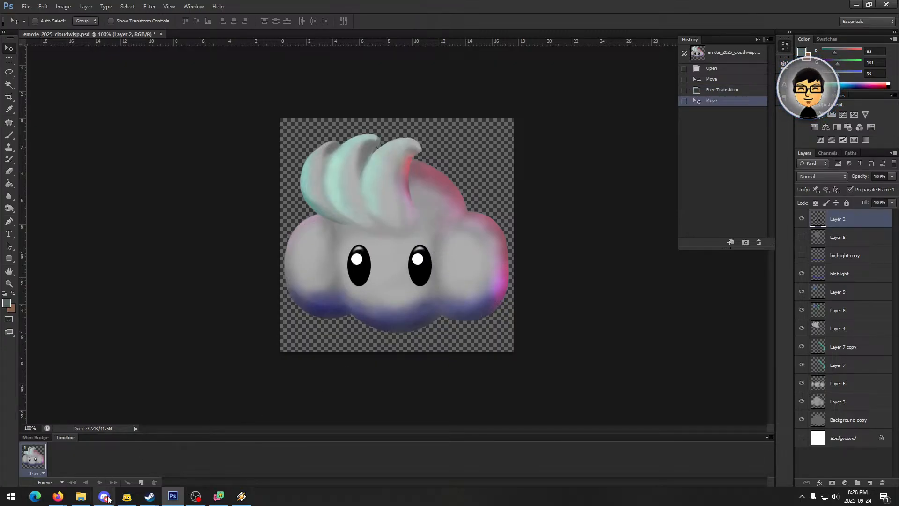
- Switch to Winamp, play the fairy's fountain track, toggle repeat, collapse the playlist and return to Photoshop
{"action": "left_click", "coordinate": [242, 497]}
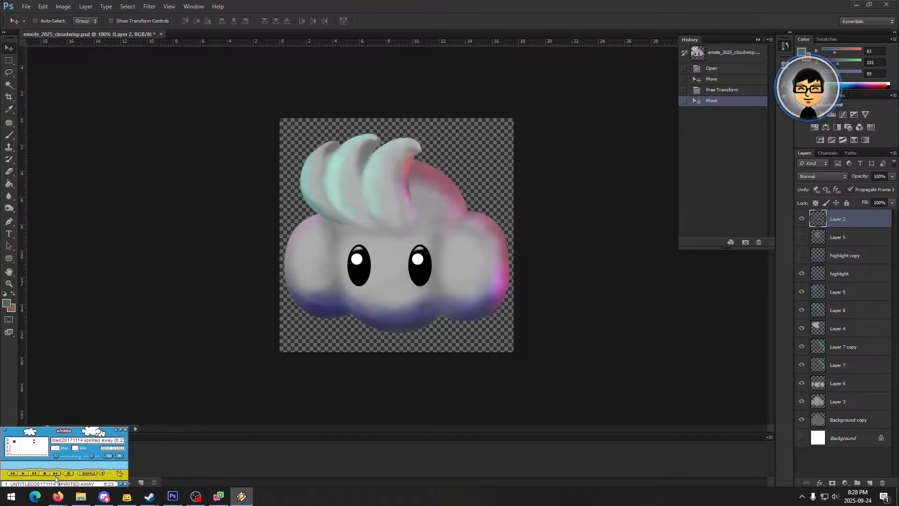
{"action": "left_click", "coordinate": [120, 483]}
{"action": "left_click", "coordinate": [23, 384]}
{"action": "left_click", "coordinate": [56, 385]}
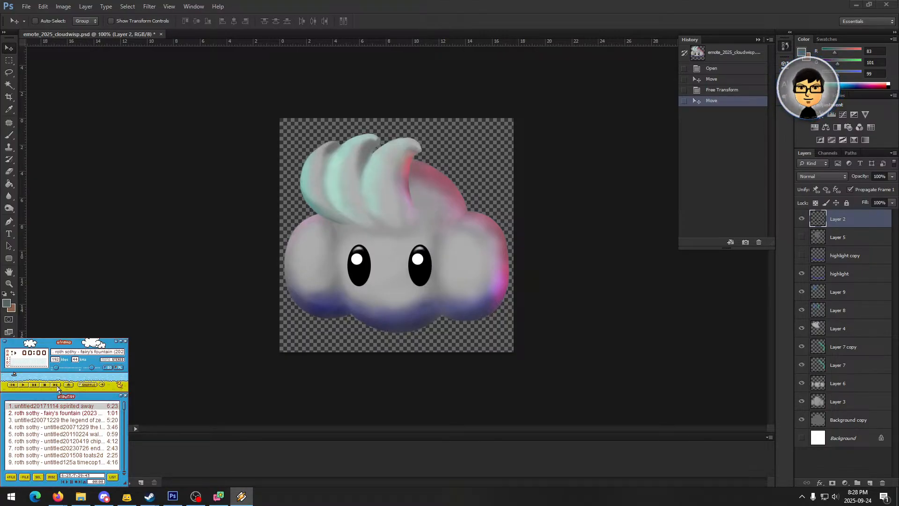
{"action": "scroll", "coordinate": [75, 385], "scroll_direction": "up", "scroll_amount": 2}
{"action": "left_click", "coordinate": [103, 385]}
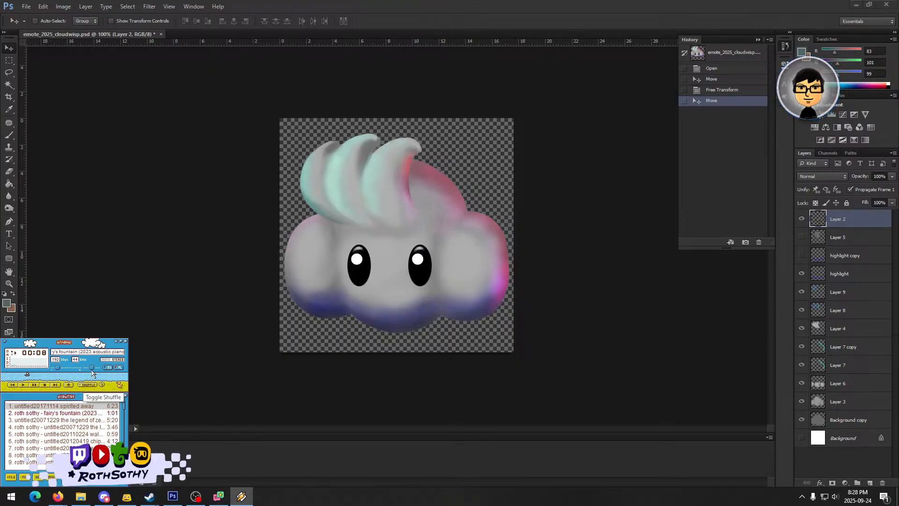
{"action": "double_click", "coordinate": [77, 399]}
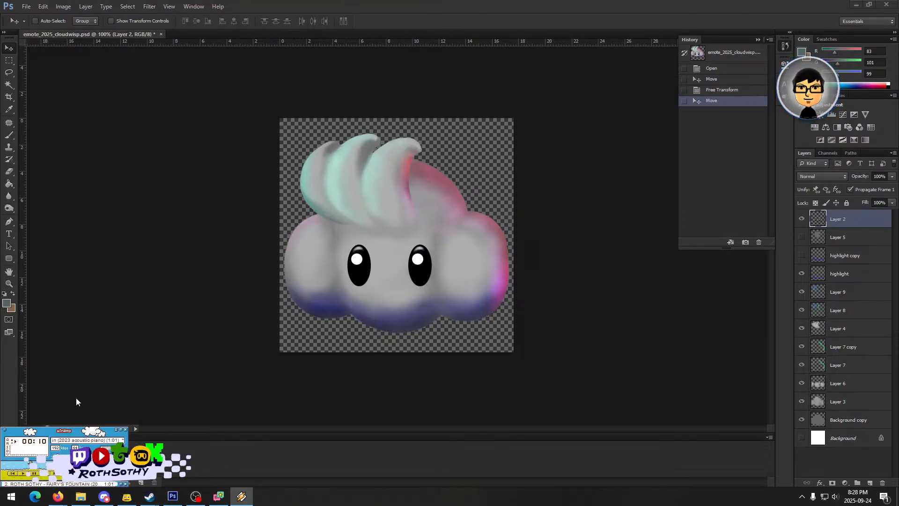
{"action": "left_click", "coordinate": [280, 459]}
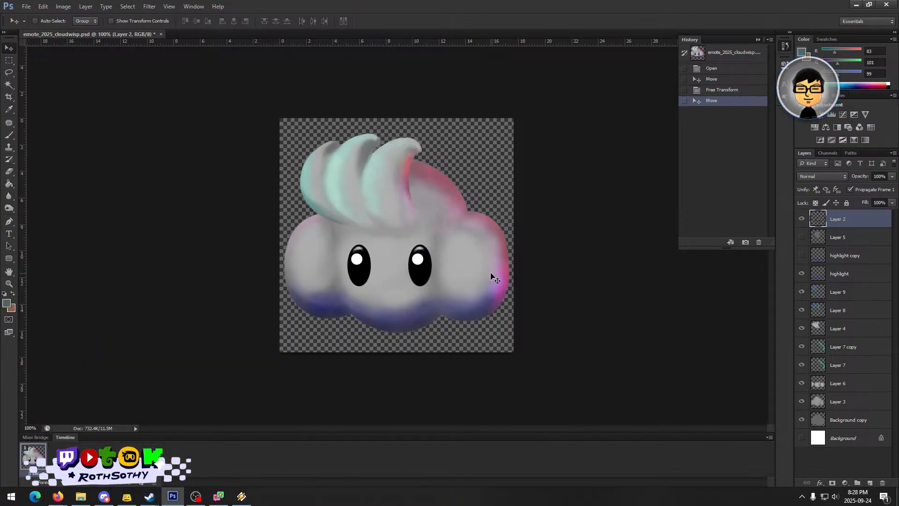
- Change the Winamp skin to blueAMP and return to the cloudwisp document in Photoshop
{"action": "left_click", "coordinate": [241, 497]}
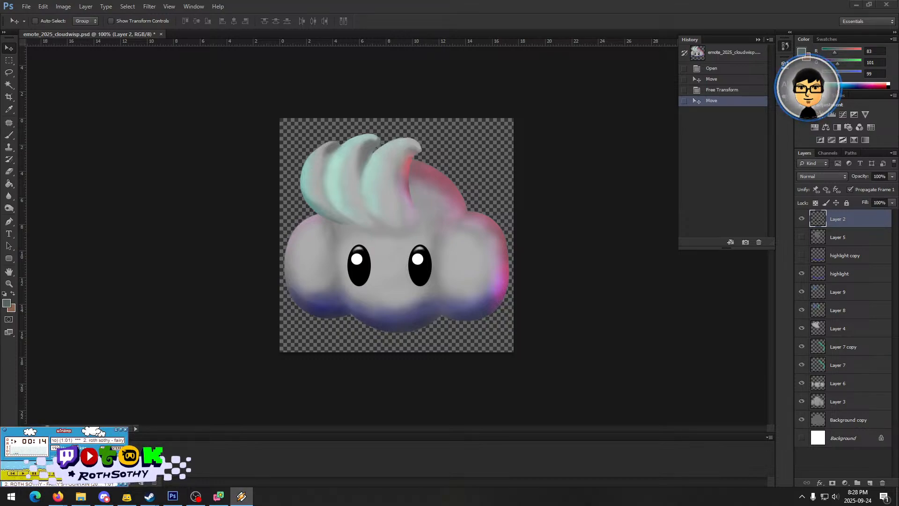
{"action": "right_click", "coordinate": [121, 474]}
{"action": "mouse_move", "coordinate": [192, 443]}
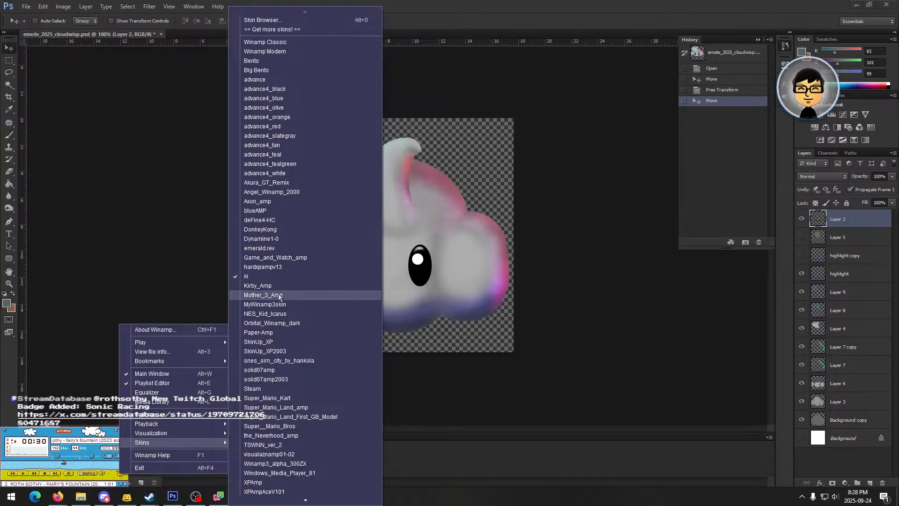
{"action": "left_click", "coordinate": [280, 210]}
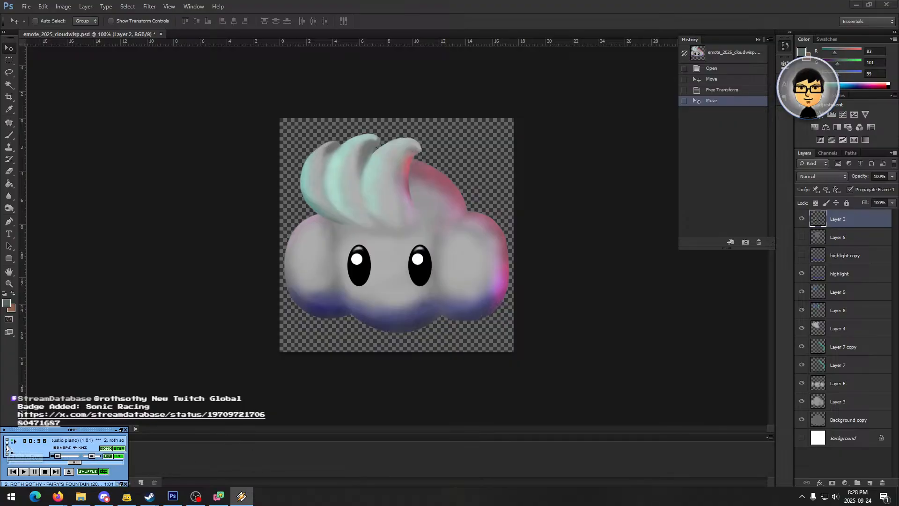
{"action": "left_click", "coordinate": [283, 462]}
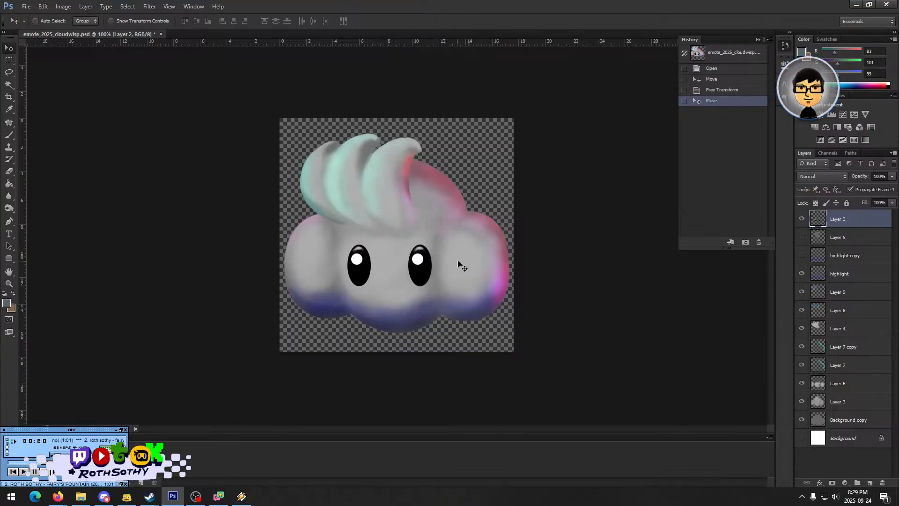
{"action": "left_click", "coordinate": [26, 7]}
{"action": "left_click", "coordinate": [26, 7]}
{"action": "left_click", "coordinate": [26, 8]}
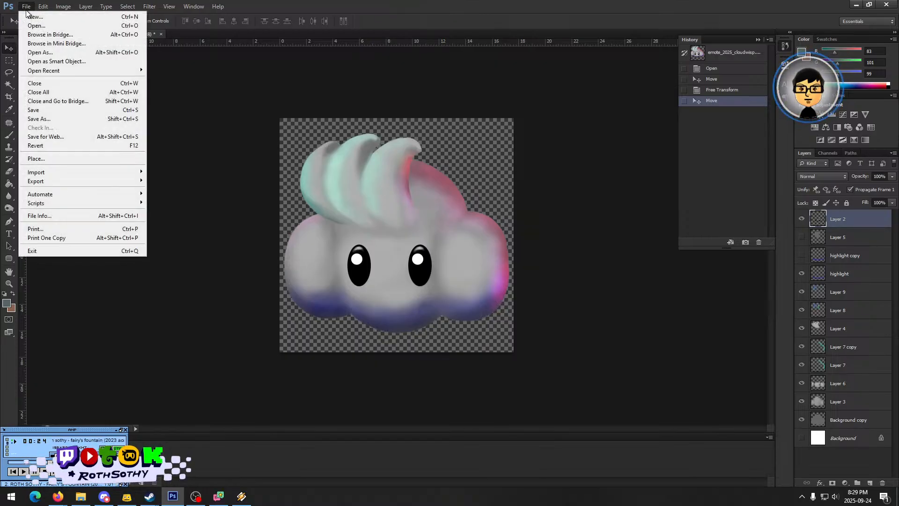
{"action": "left_click", "coordinate": [433, 18]}
- Toggle Layer 4's visibility to check which part of the cloud it holds, leaving it visible and selected
{"action": "left_click", "coordinate": [833, 326]}
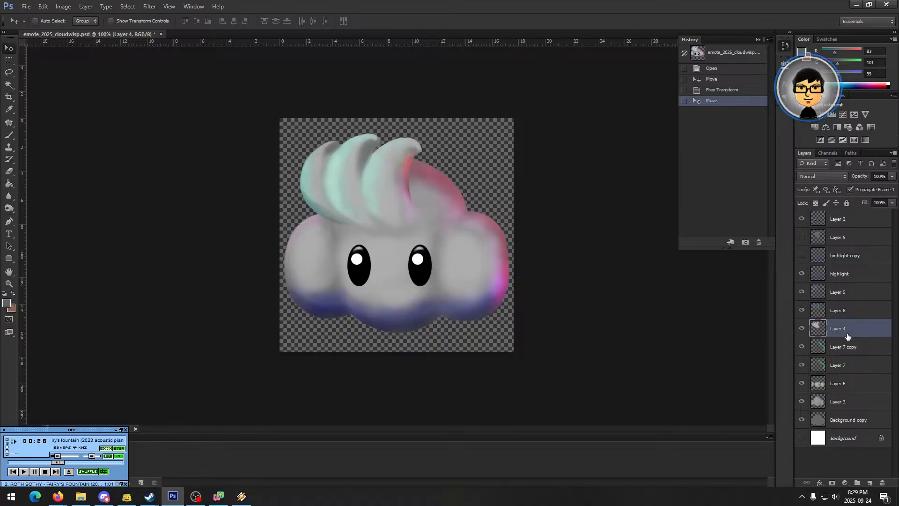
{"action": "left_click", "coordinate": [802, 329]}
{"action": "left_click", "coordinate": [802, 329]}
{"action": "left_click", "coordinate": [802, 329]}
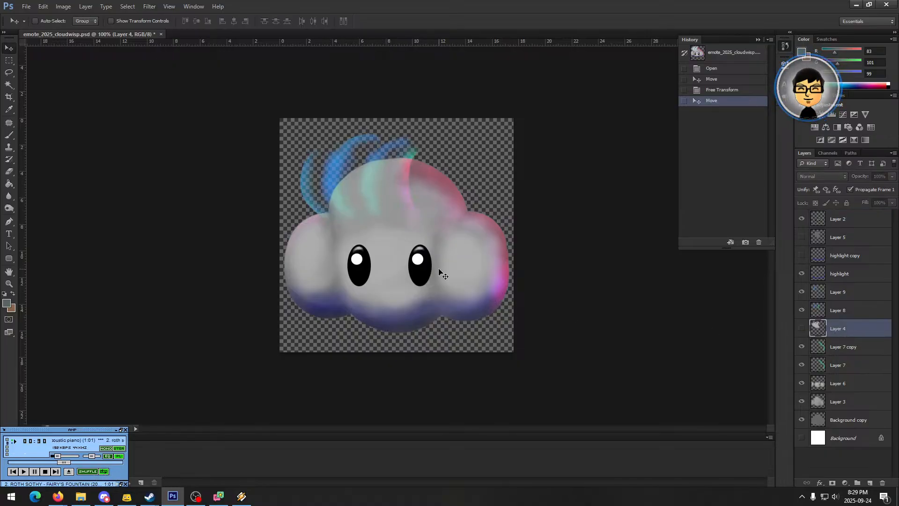
{"action": "left_click", "coordinate": [801, 328]}
{"action": "left_click", "coordinate": [837, 311]}
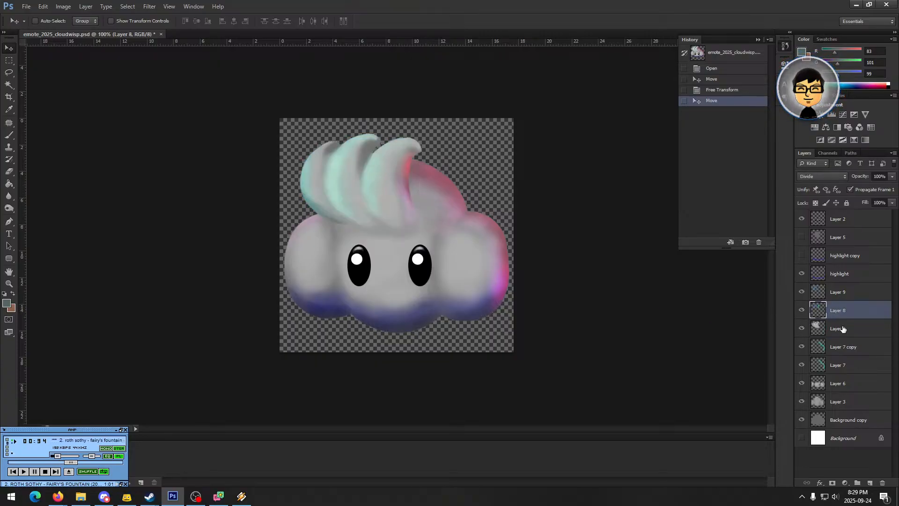
{"action": "left_click", "coordinate": [837, 329]}
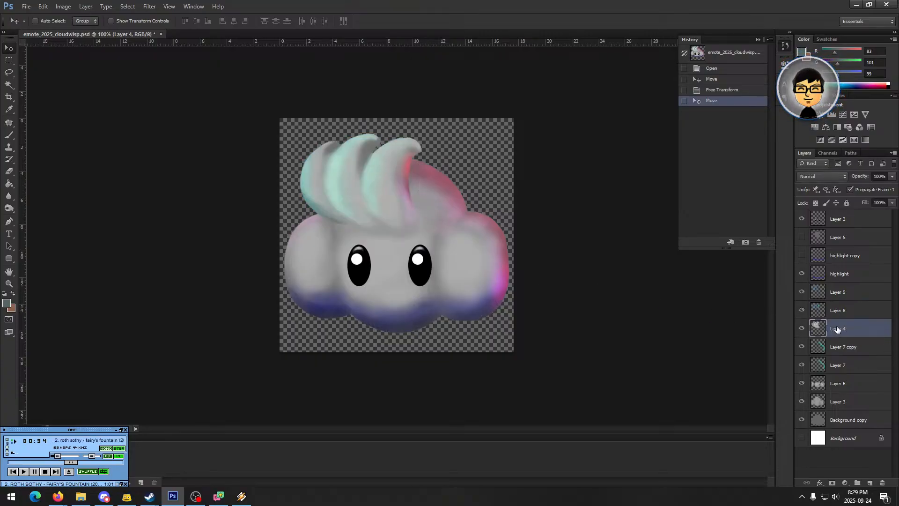
- Try brightening the hair swirl on Layer 4 with an Exposure adjustment of +0.70
{"action": "left_click", "coordinate": [62, 6]}
{"action": "mouse_move", "coordinate": [82, 34]}
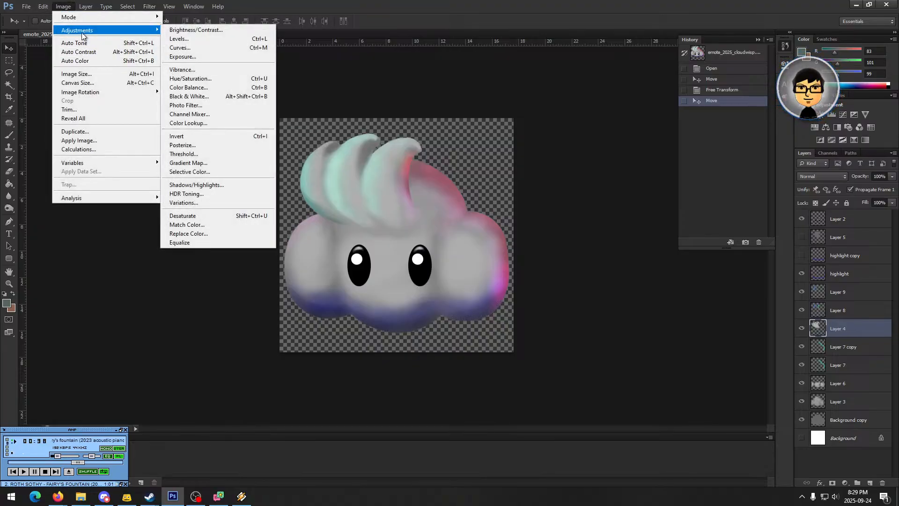
{"action": "left_click", "coordinate": [202, 56]}
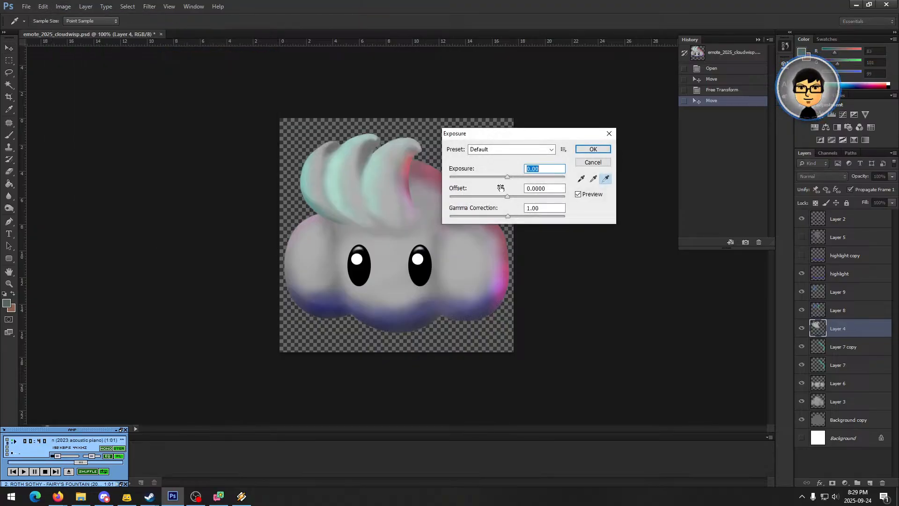
{"action": "left_click_drag", "start_coordinate": [524, 134], "coordinate": [591, 134]}
{"action": "mouse_move", "coordinate": [576, 179]}
{"action": "left_mouse_down"}
{"action": "mouse_move", "coordinate": [592, 175]}
{"action": "mouse_move", "coordinate": [580, 172]}
{"action": "left_mouse_up"}
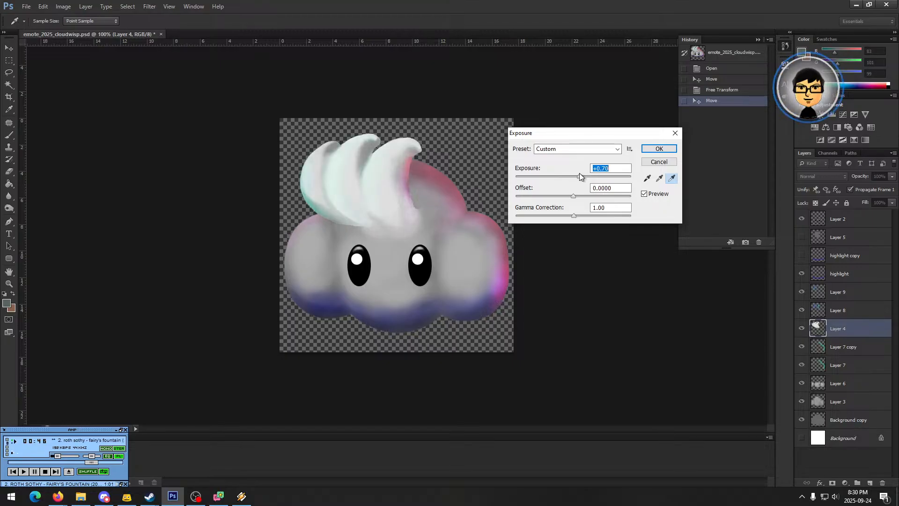
{"action": "left_click", "coordinate": [657, 163]}
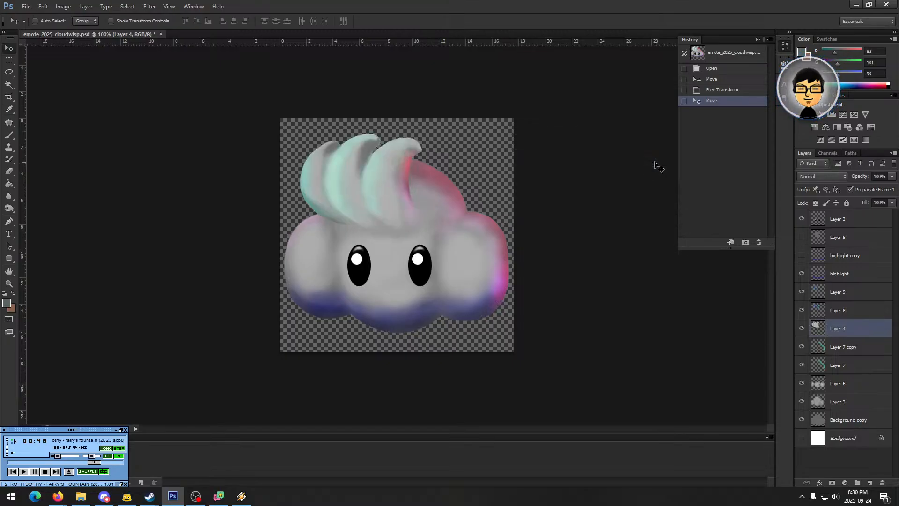
- Try brightening the hair swirl on Layer 4 with a Brightness/Contrast adjustment of 27 brightness
{"action": "left_click", "coordinate": [63, 6]}
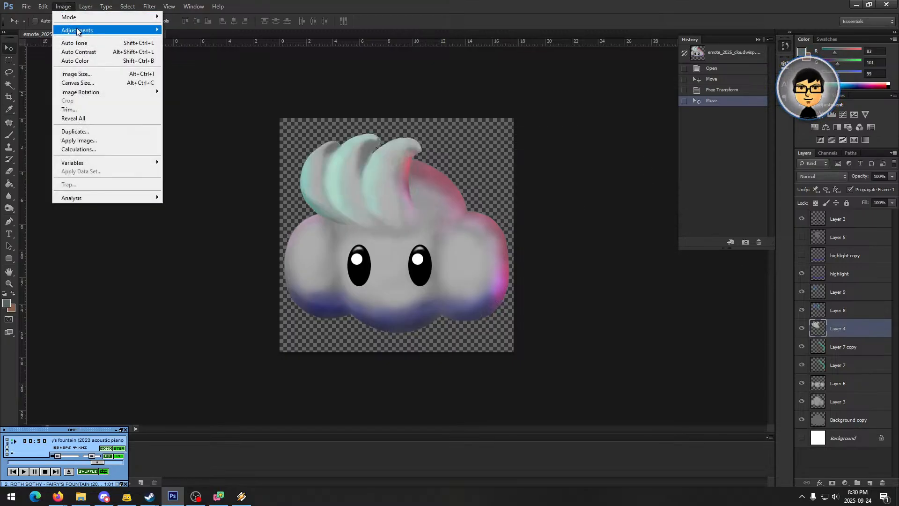
{"action": "mouse_move", "coordinate": [94, 30]}
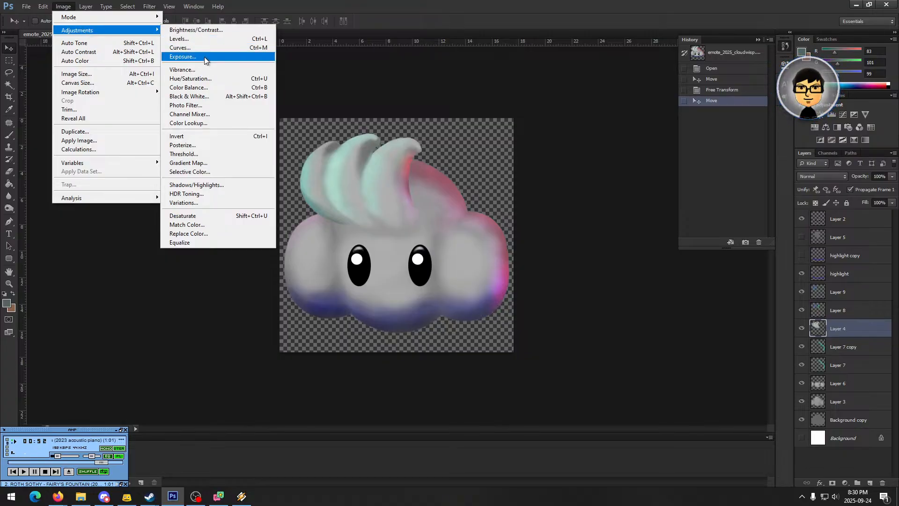
{"action": "left_click", "coordinate": [206, 30]}
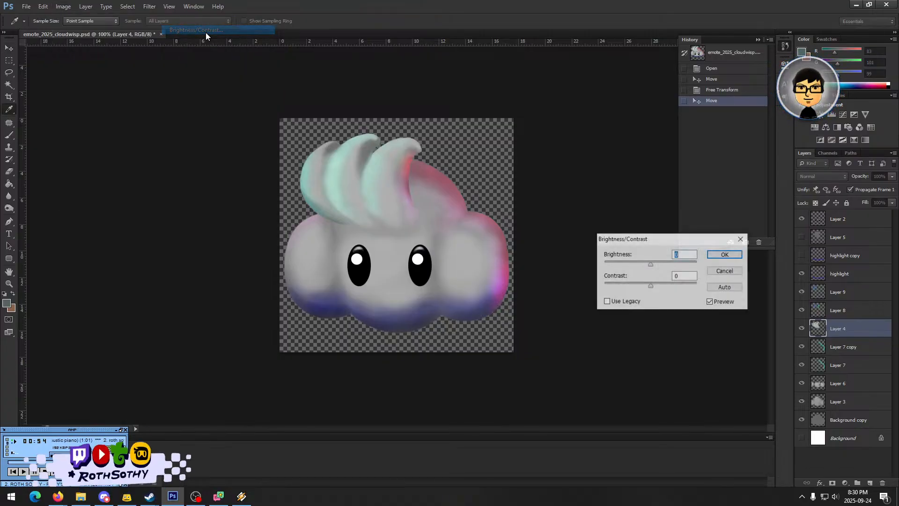
{"action": "mouse_move", "coordinate": [651, 264]}
{"action": "left_mouse_down"}
{"action": "mouse_move", "coordinate": [687, 261]}
{"action": "mouse_move", "coordinate": [659, 255]}
{"action": "left_mouse_up"}
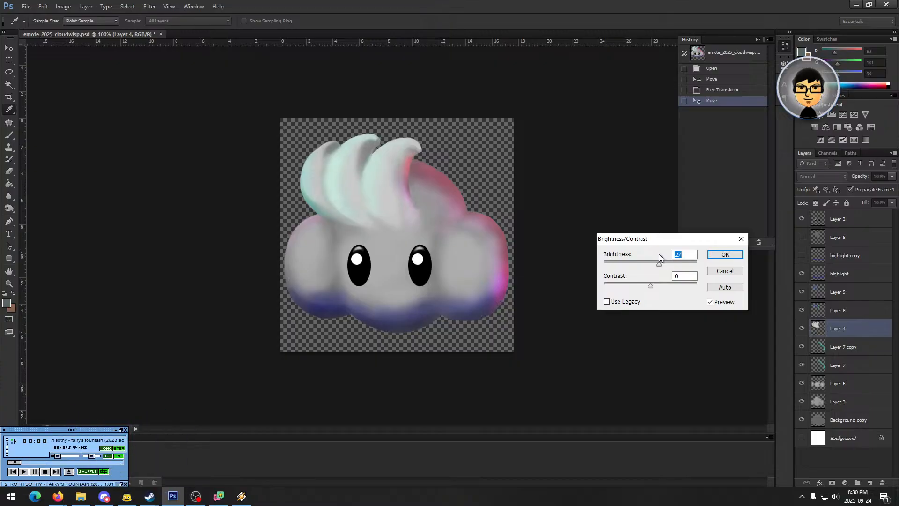
{"action": "left_click", "coordinate": [725, 271]}
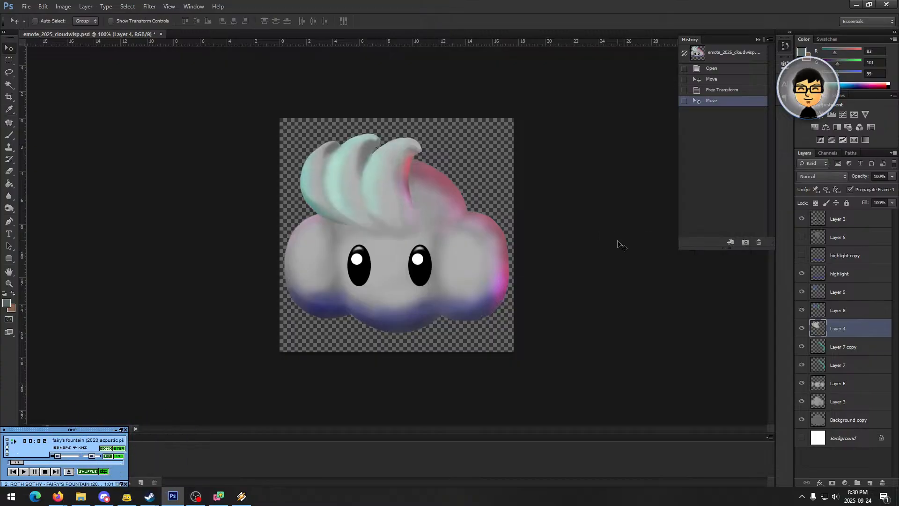
- Try a Vibrance adjustment on the Layer 4 hair swirl with vibrance at +47 and saturation at +67
{"action": "left_click", "coordinate": [64, 6]}
{"action": "mouse_move", "coordinate": [137, 31]}
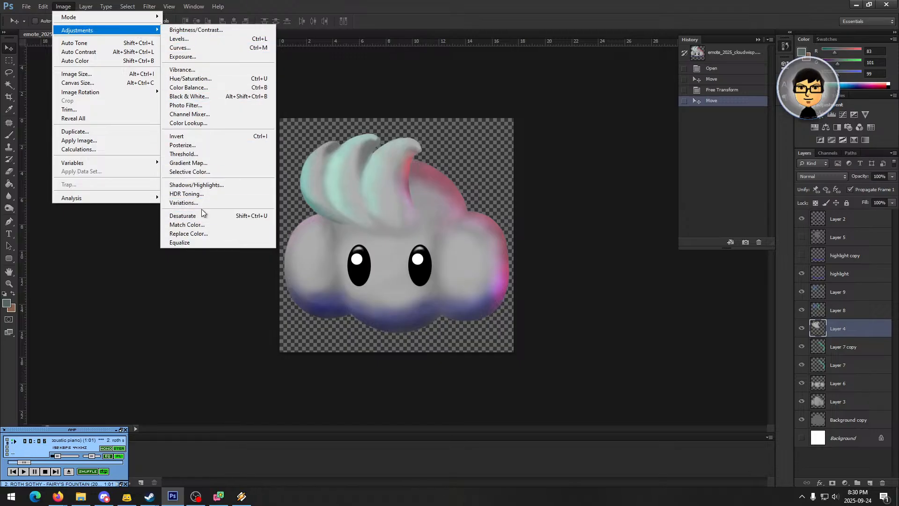
{"action": "left_click", "coordinate": [205, 70]}
{"action": "left_click_drag", "start_coordinate": [507, 179], "coordinate": [465, 171]}
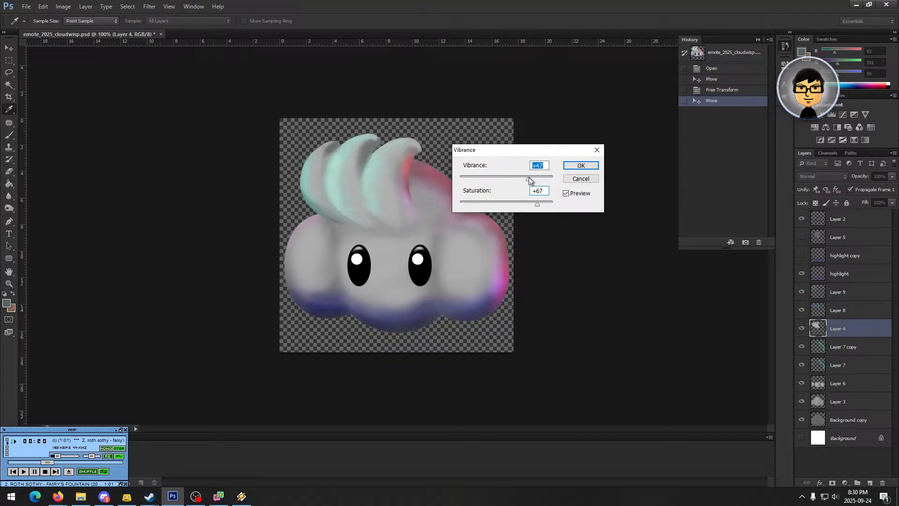
{"action": "key", "text": "Escape"}
- Try Auto Tone on the Layer 4 hair swirl and undo it
{"action": "left_click", "coordinate": [63, 6]}
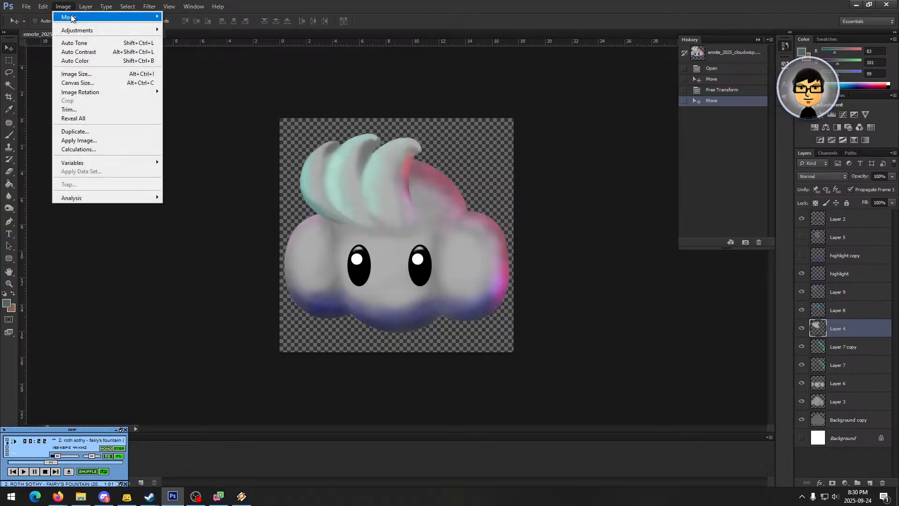
{"action": "left_click", "coordinate": [75, 42]}
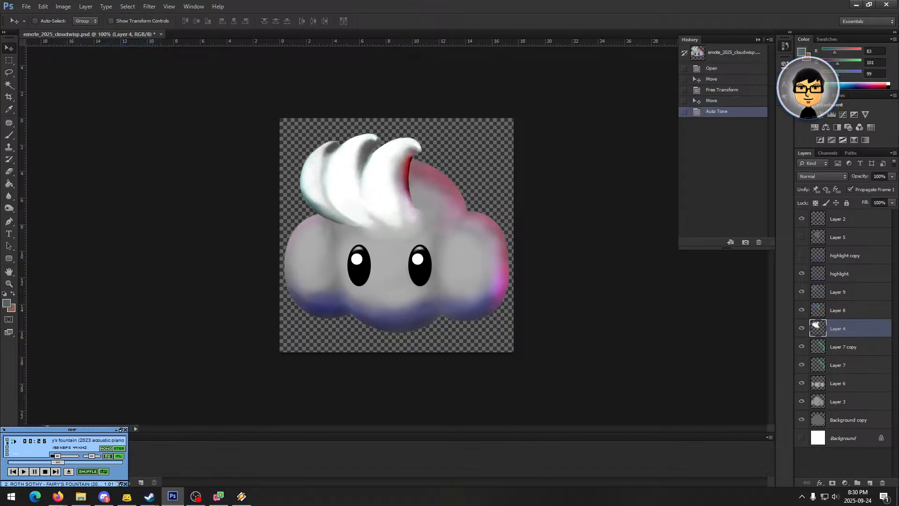
{"action": "key", "text": "ctrl+z"}
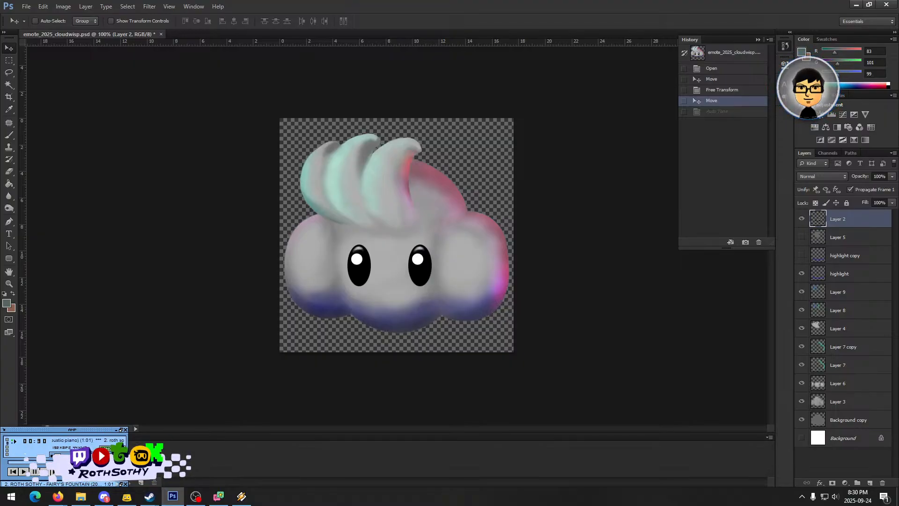
- Try a Shadows/Highlights adjustment on Layer 2 with shadows at 89% and highlights at 0%
{"action": "key", "text": "alt+Tab"}
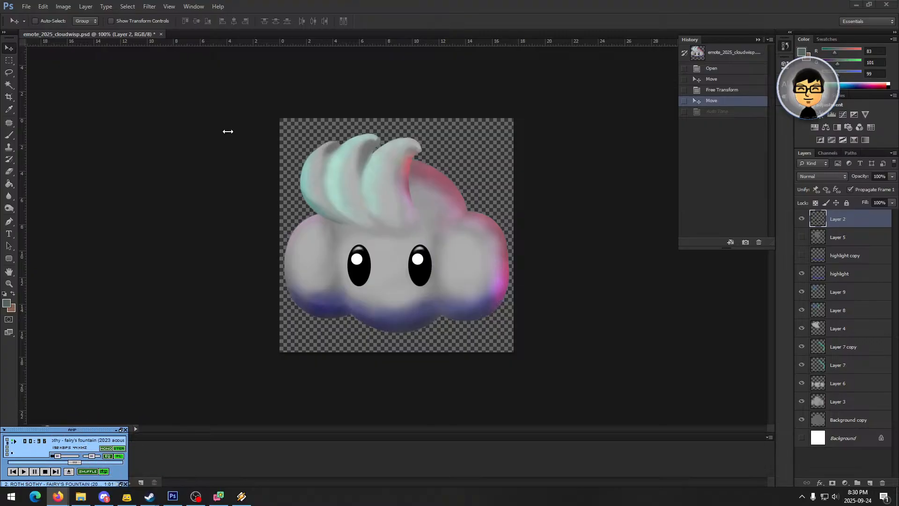
{"action": "left_click", "coordinate": [84, 12]}
{"action": "mouse_move", "coordinate": [64, 7]}
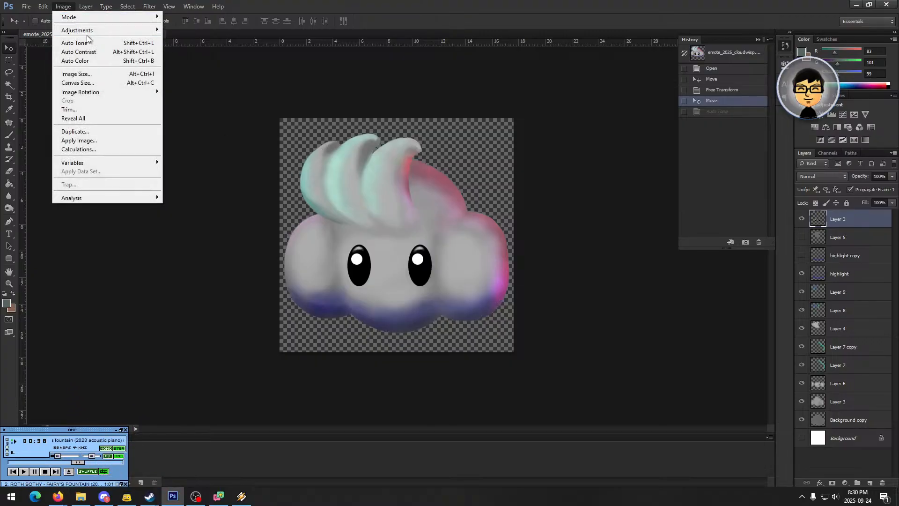
{"action": "mouse_move", "coordinate": [91, 30]}
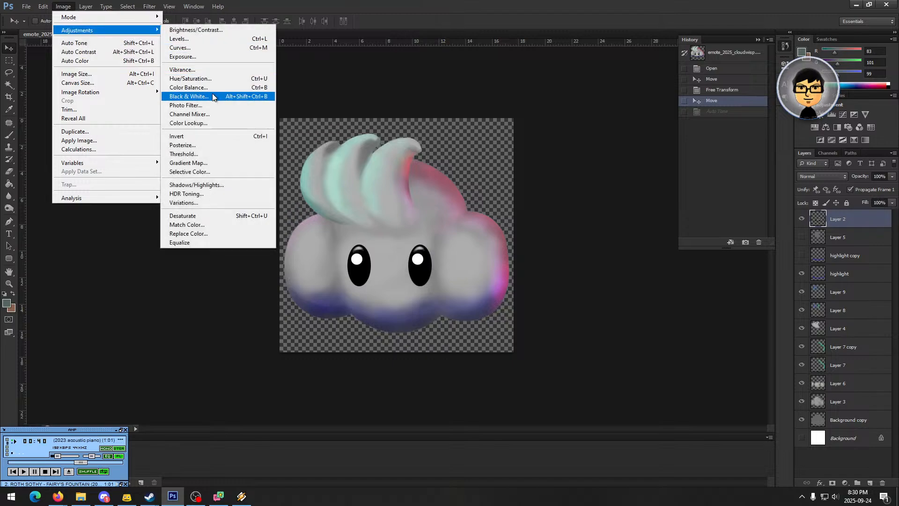
{"action": "left_click", "coordinate": [216, 184]}
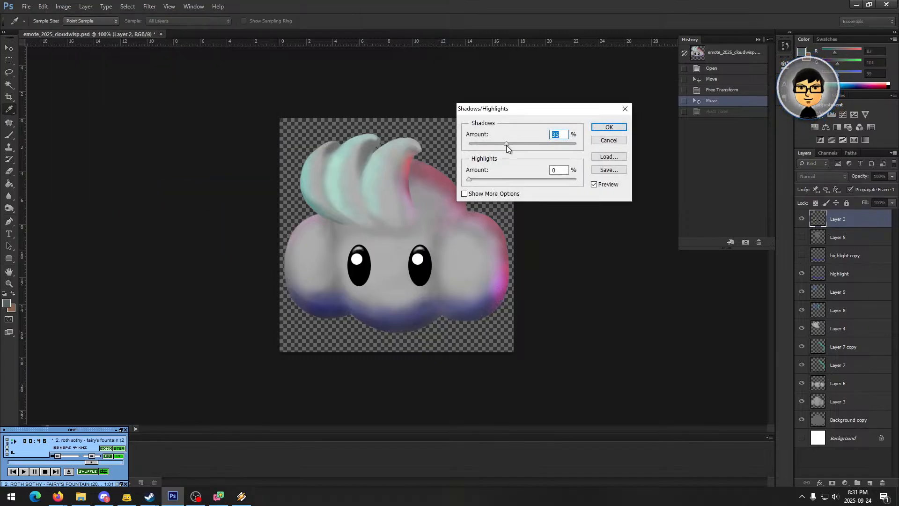
{"action": "left_click_drag", "start_coordinate": [469, 180], "coordinate": [486, 179]}
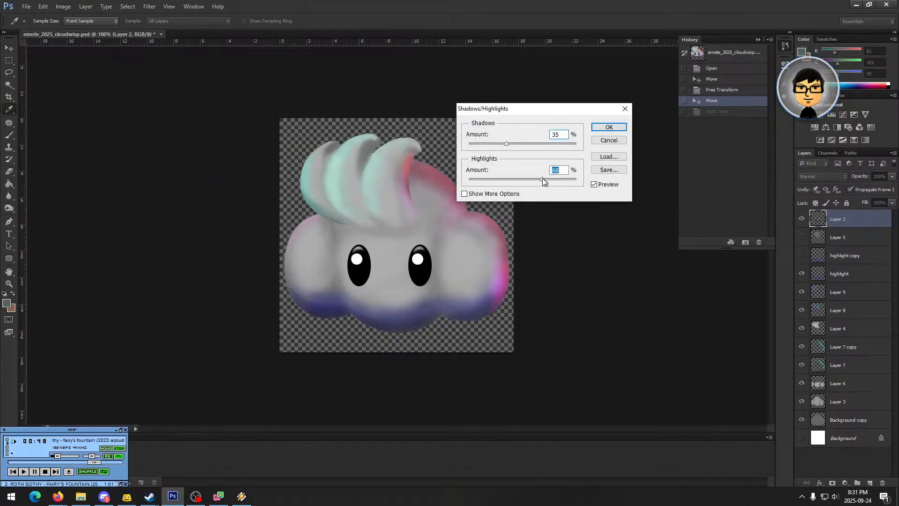
{"action": "left_click_drag", "start_coordinate": [546, 180], "coordinate": [459, 183]}
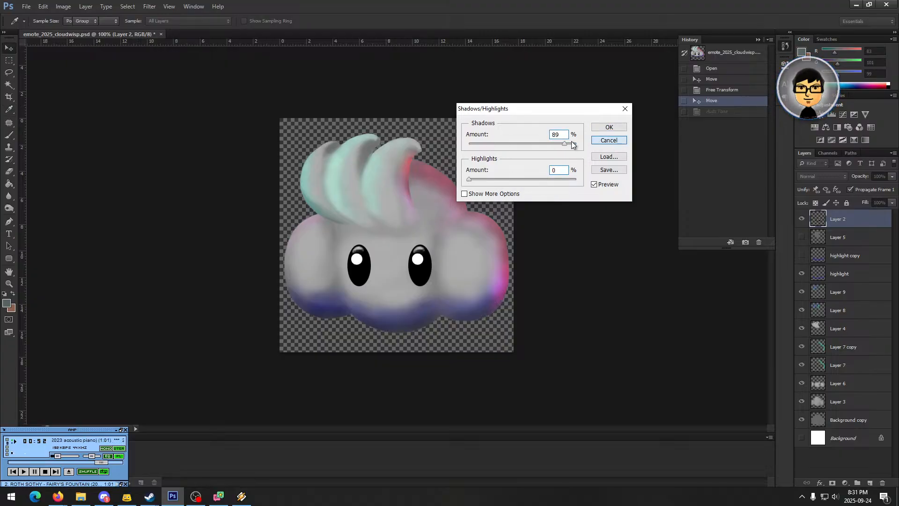
{"action": "left_click", "coordinate": [609, 140]}
- Try a Levels adjustment on Layer 2, raising the black output level to 139
{"action": "left_click", "coordinate": [63, 6]}
{"action": "mouse_move", "coordinate": [100, 31]}
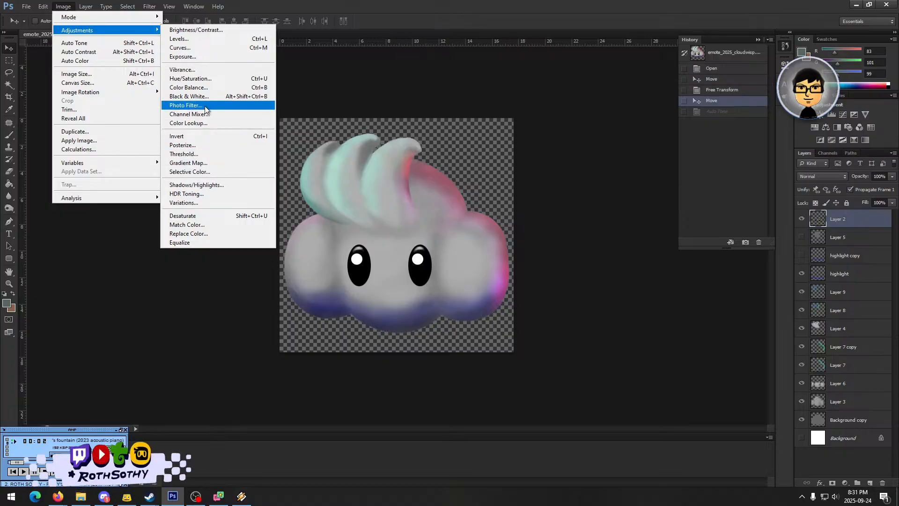
{"action": "left_click", "coordinate": [196, 40]}
{"action": "left_click_drag", "start_coordinate": [424, 108], "coordinate": [561, 107]}
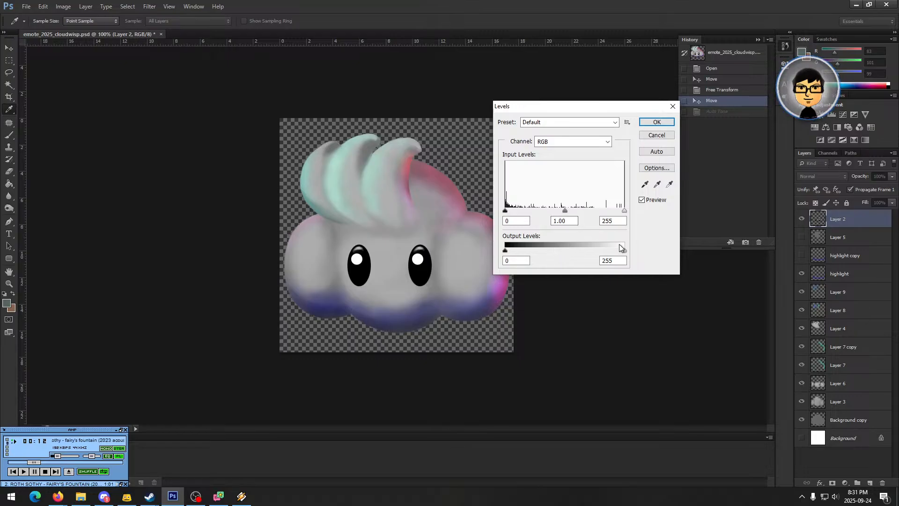
{"action": "left_click_drag", "start_coordinate": [510, 253], "coordinate": [570, 249]}
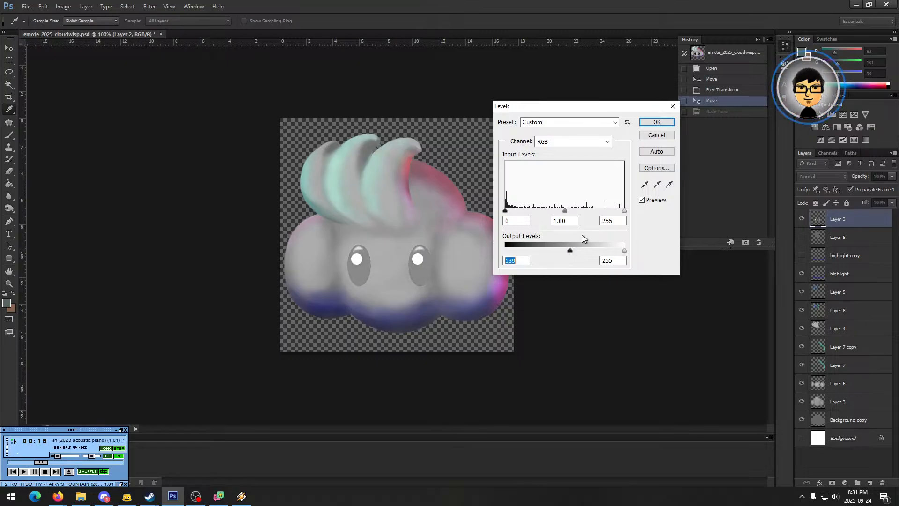
{"action": "left_click", "coordinate": [656, 135]}
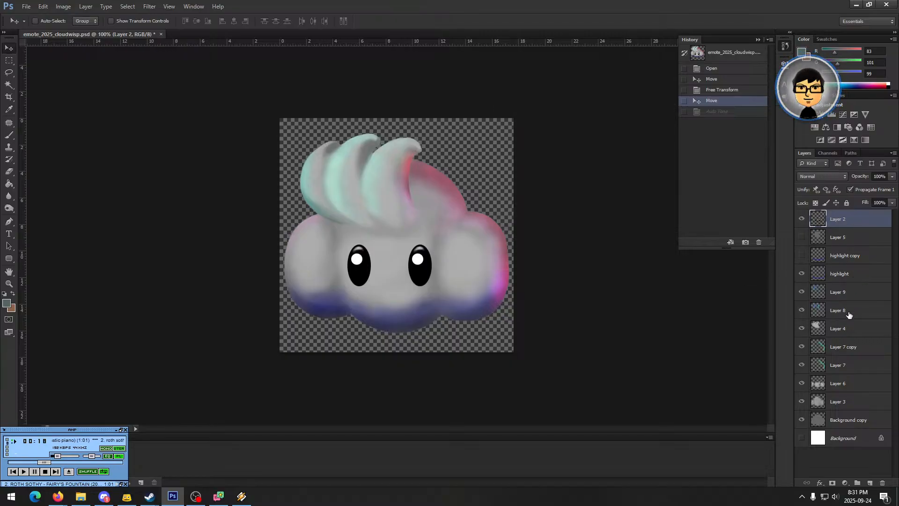
- Select Layer 4 and try a Vibrance adjustment with vibrance at +88 and saturation at +75
{"action": "left_click", "coordinate": [843, 331]}
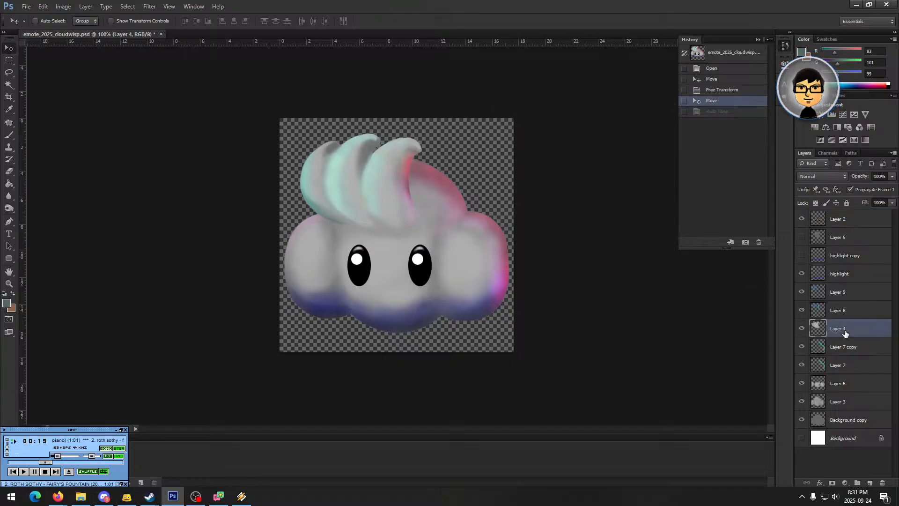
{"action": "left_click", "coordinate": [63, 6]}
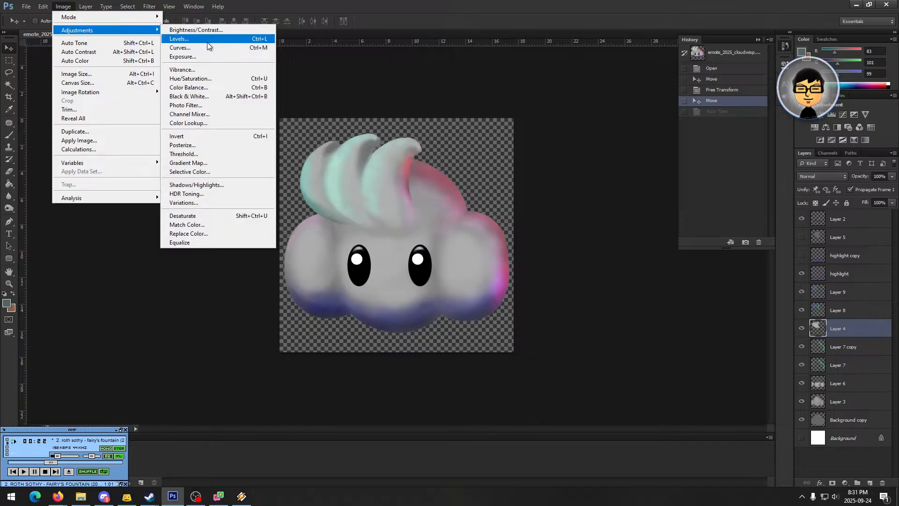
{"action": "left_click", "coordinate": [206, 71]}
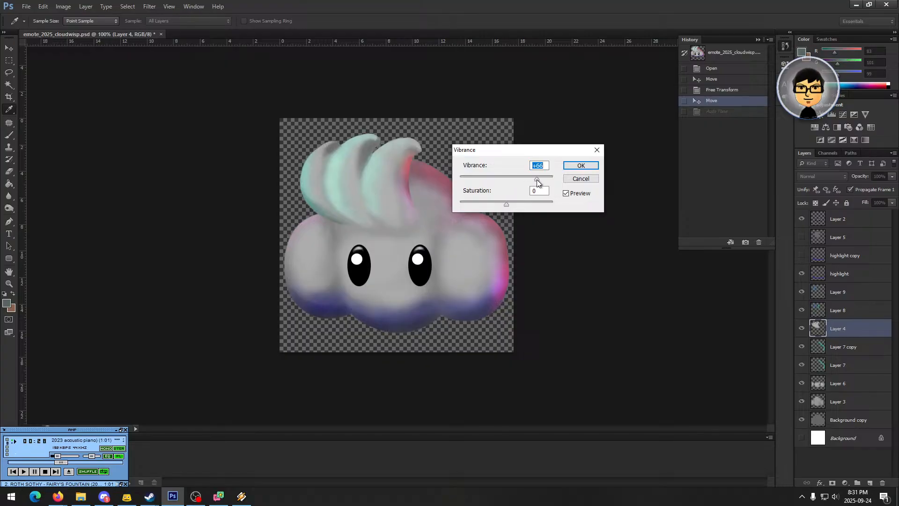
{"action": "left_click_drag", "start_coordinate": [546, 179], "coordinate": [547, 179]}
{"action": "left_click_drag", "start_coordinate": [507, 205], "coordinate": [541, 204]}
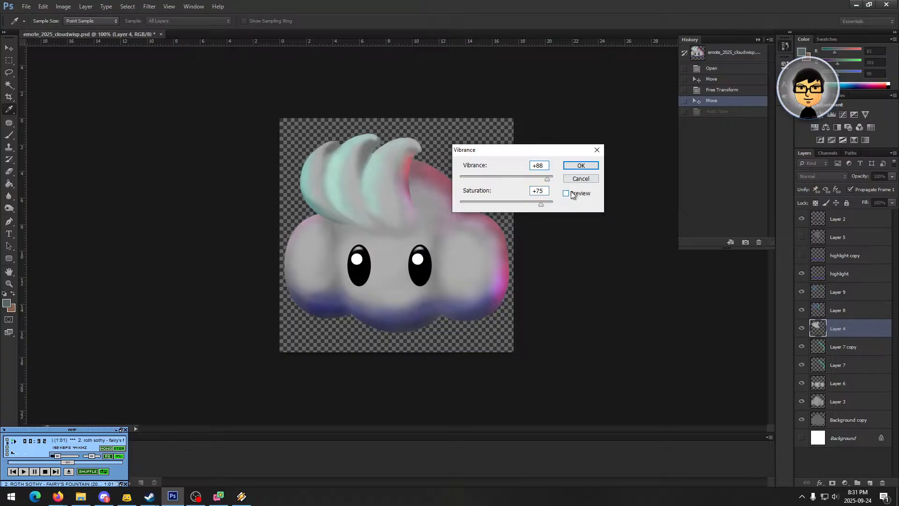
{"action": "left_click", "coordinate": [581, 179]}
{"action": "key", "text": "v"}
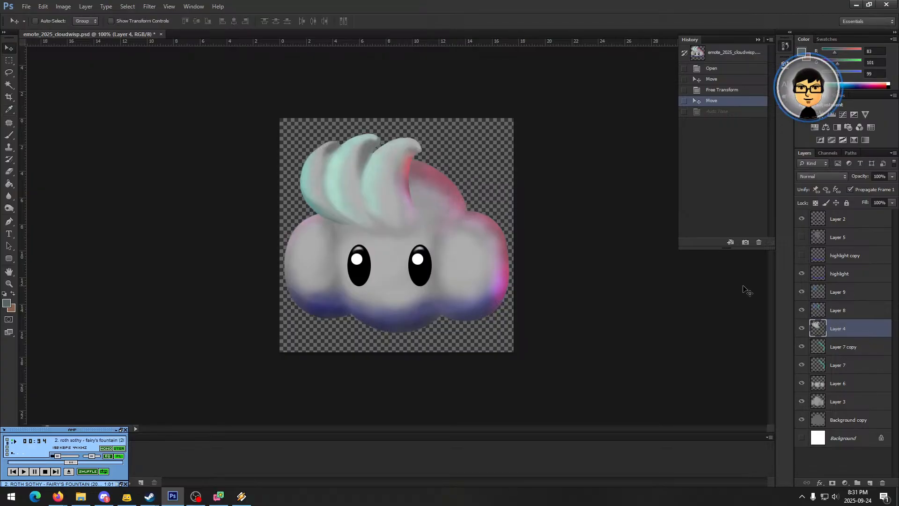
- Try a Brightness/Contrast adjustment on Layer 4 with brightness at 55 and contrast at -1
{"action": "left_click", "coordinate": [64, 7]}
{"action": "mouse_move", "coordinate": [87, 32]}
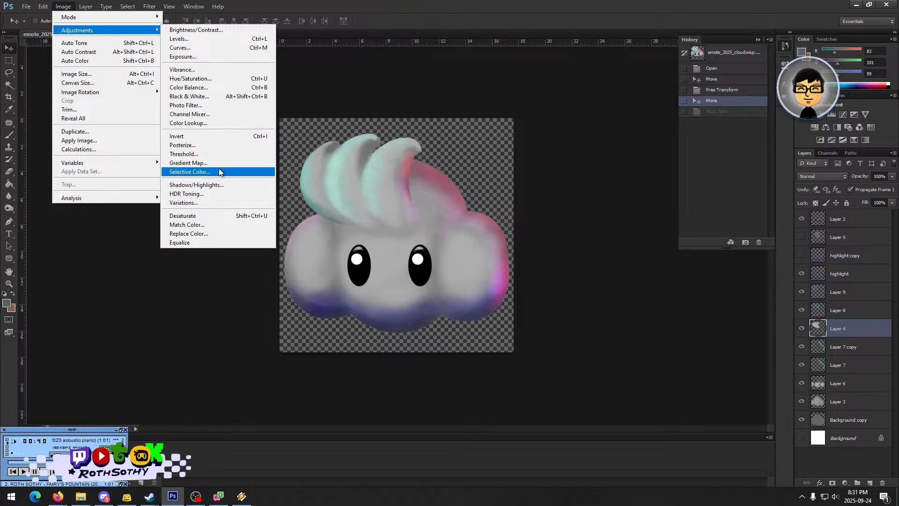
{"action": "left_click", "coordinate": [206, 31]}
{"action": "left_click_drag", "start_coordinate": [651, 285], "coordinate": [667, 265]}
{"action": "left_click_drag", "start_coordinate": [618, 285], "coordinate": [650, 283]}
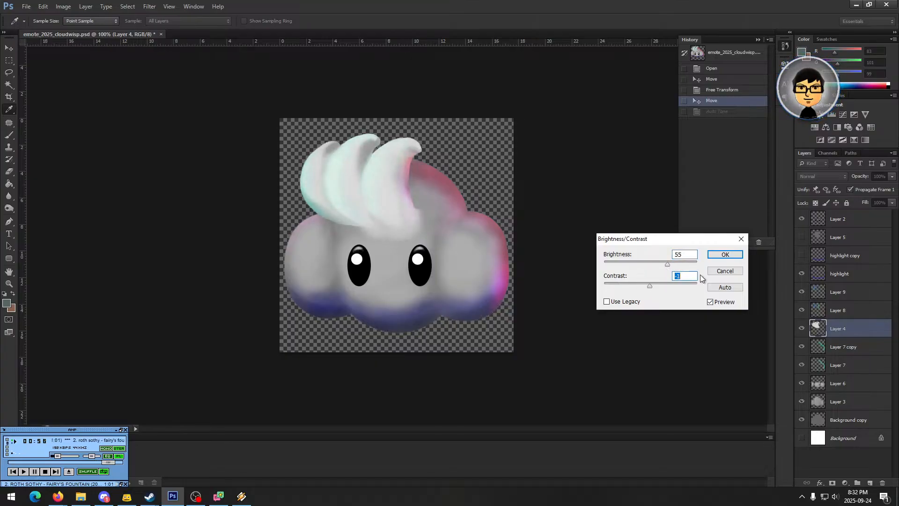
{"action": "left_click", "coordinate": [725, 272]}
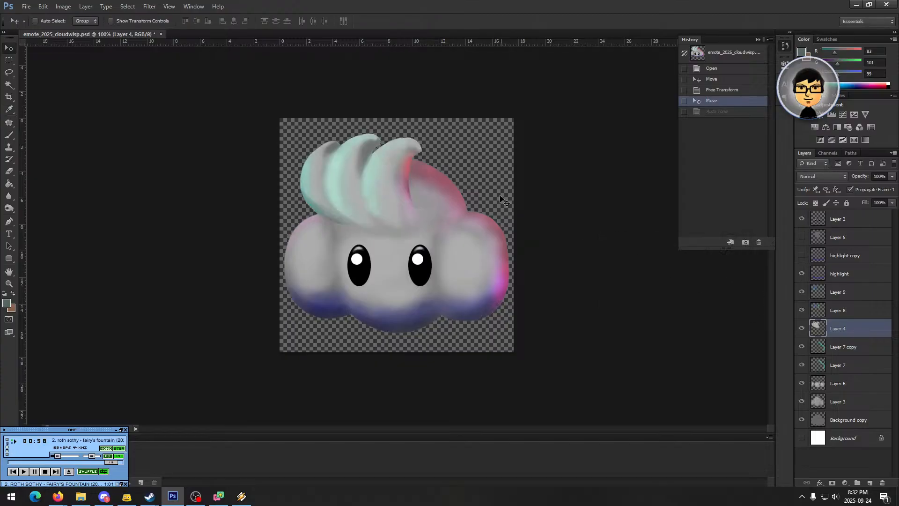
- Start a Replace Color adjustment on Layer 4 with selection colour 60a902, localized color clusters enabled and fuzziness 94
{"action": "left_click", "coordinate": [63, 6]}
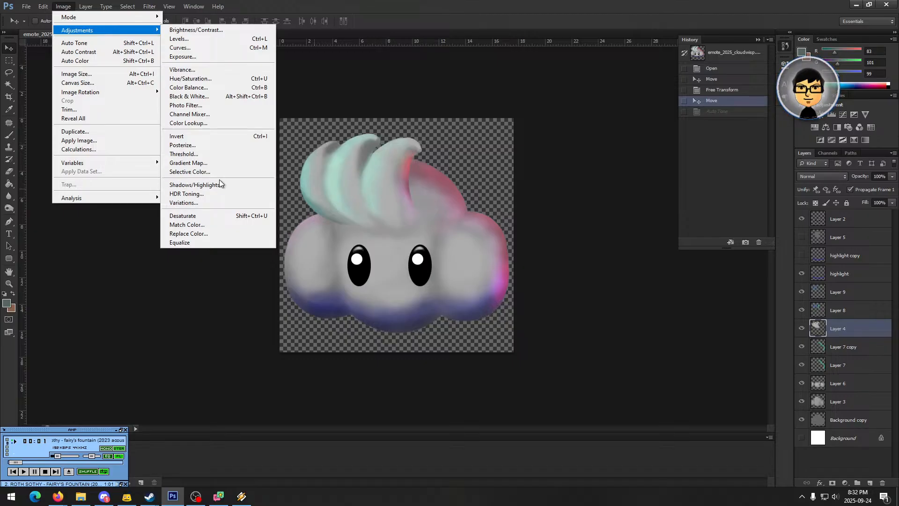
{"action": "left_click", "coordinate": [209, 235]}
{"action": "left_click_drag", "start_coordinate": [435, 82], "coordinate": [589, 102]}
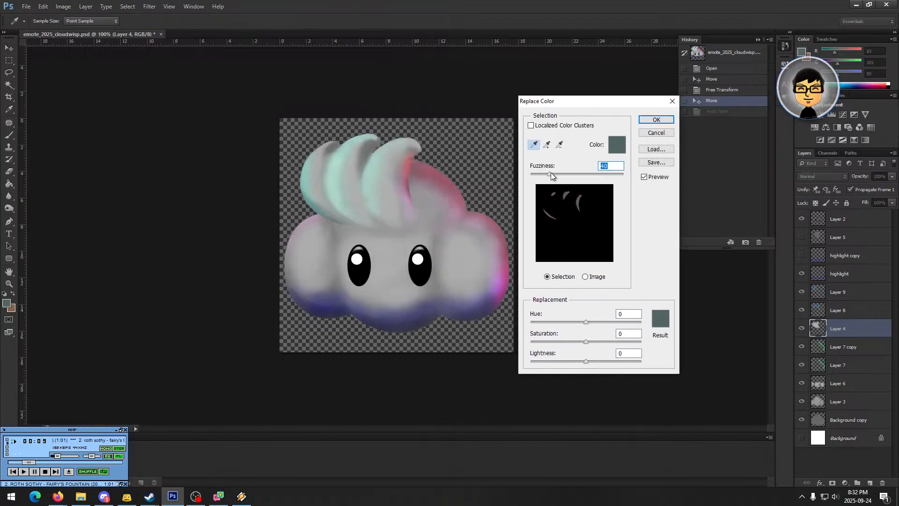
{"action": "left_click", "coordinate": [615, 148]}
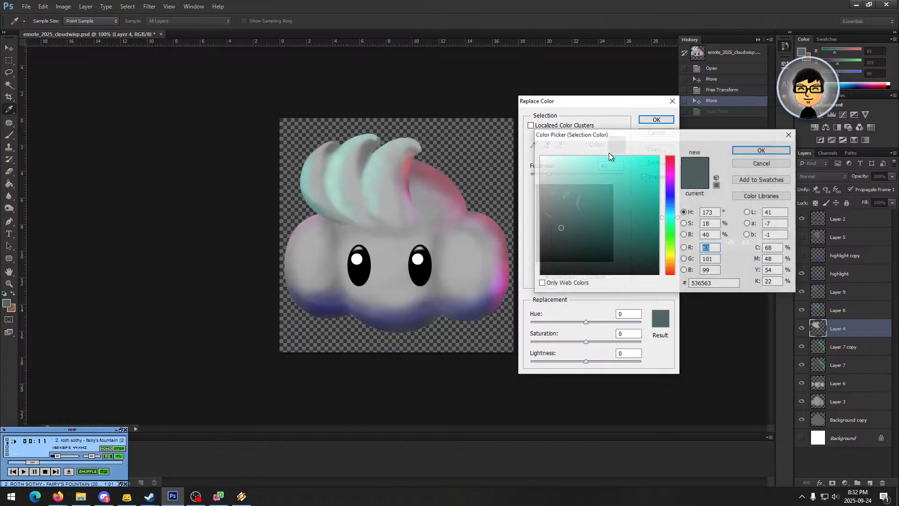
{"action": "mouse_move", "coordinate": [640, 209]}
{"action": "left_mouse_down"}
{"action": "mouse_move", "coordinate": [649, 208]}
{"action": "mouse_move", "coordinate": [650, 182]}
{"action": "mouse_move", "coordinate": [671, 195]}
{"action": "mouse_move", "coordinate": [673, 170]}
{"action": "mouse_move", "coordinate": [674, 246]}
{"action": "left_mouse_up"}
{"action": "left_click", "coordinate": [671, 197]}
{"action": "left_click_drag", "start_coordinate": [637, 220], "coordinate": [657, 196]}
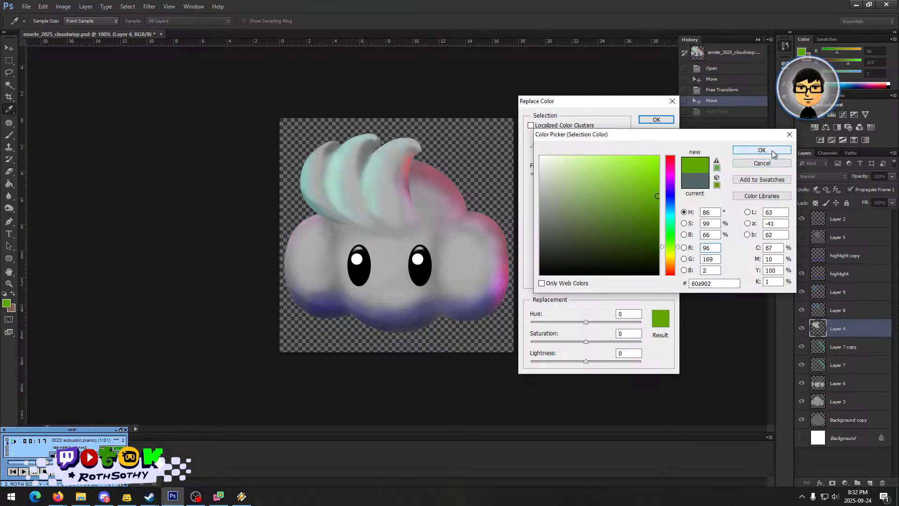
{"action": "left_click", "coordinate": [762, 150]}
{"action": "left_click_drag", "start_coordinate": [557, 172], "coordinate": [574, 172]}
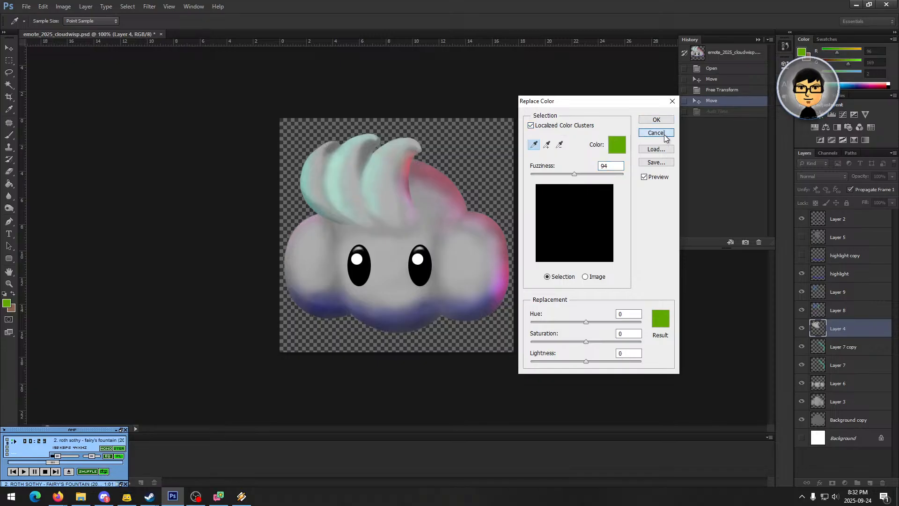
- Try a Replace Color replacement on Layer 4 with hue at +133, saturation at +64 and lightness at +36
{"action": "left_click_drag", "start_coordinate": [587, 322], "coordinate": [616, 322]}
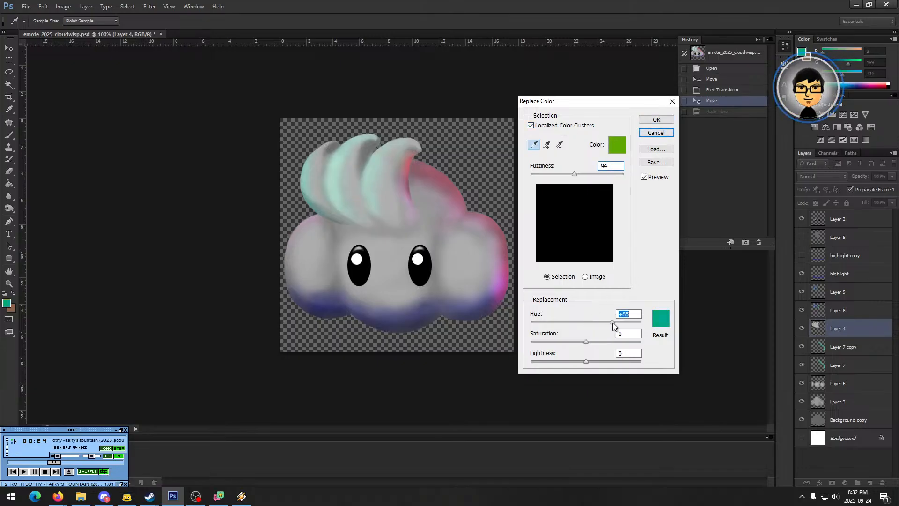
{"action": "left_click", "coordinate": [586, 277]}
{"action": "left_click_drag", "start_coordinate": [569, 342], "coordinate": [608, 368]}
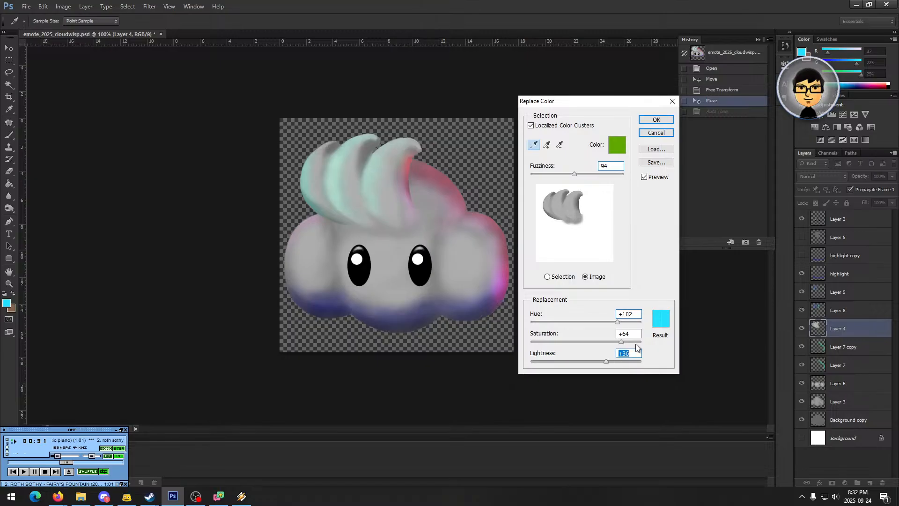
{"action": "left_click_drag", "start_coordinate": [619, 322], "coordinate": [631, 323]}
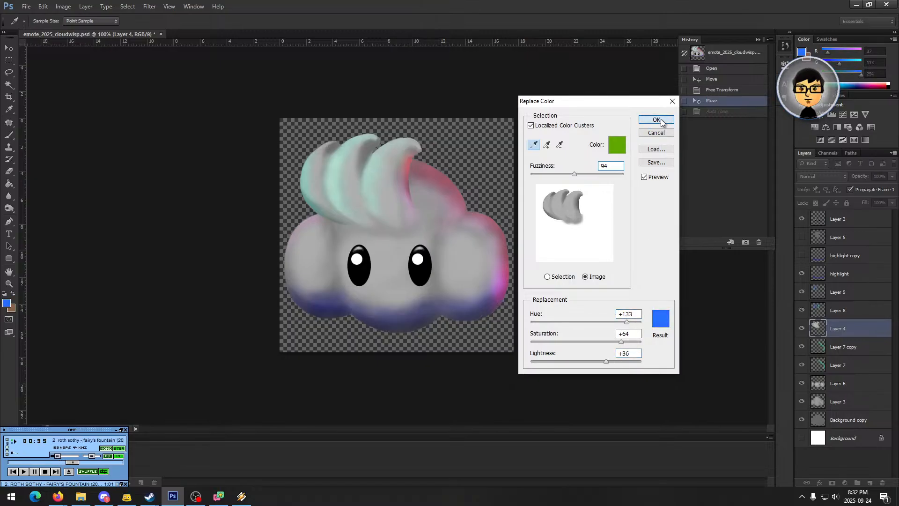
{"action": "left_click", "coordinate": [658, 120]}
{"action": "left_click", "coordinate": [727, 102]}
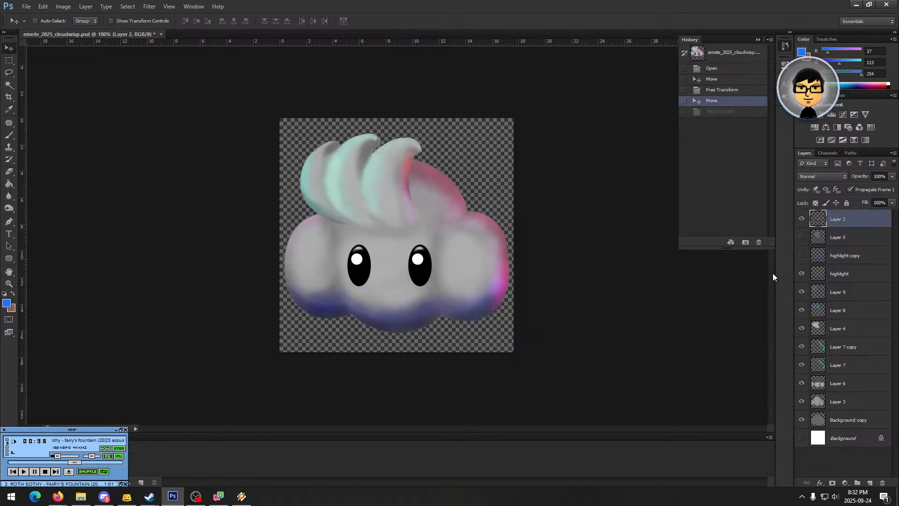
- Try a Levels adjustment on Layer 4, using the Lighter preset and lowering the white input level to 214
{"action": "left_click", "coordinate": [842, 334]}
{"action": "left_click", "coordinate": [71, 8]}
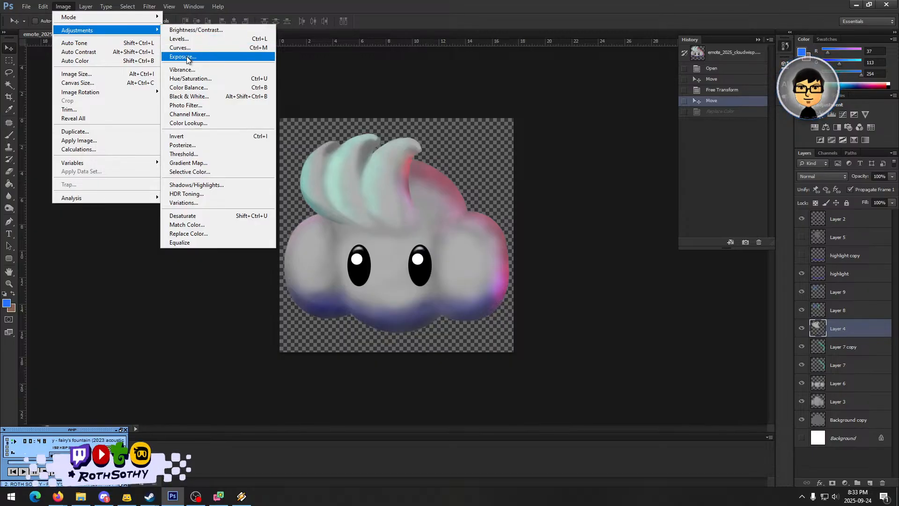
{"action": "left_click", "coordinate": [180, 39]}
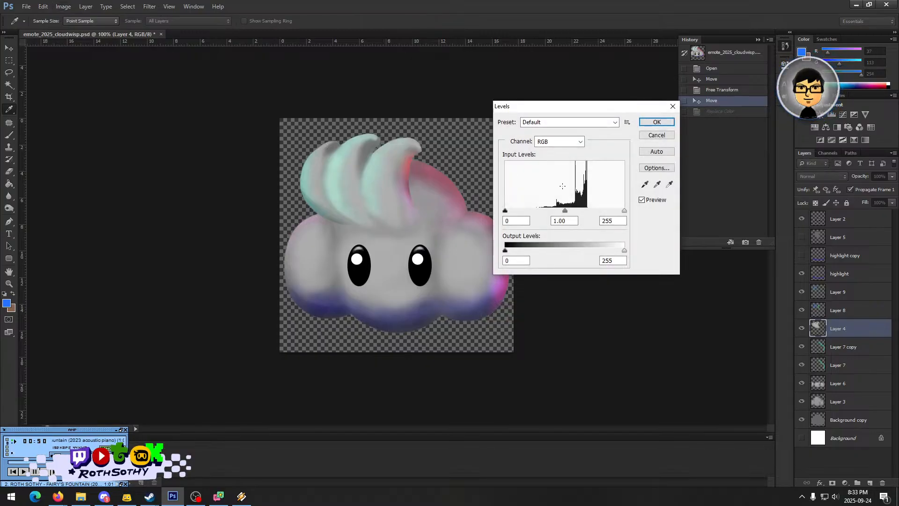
{"action": "left_click", "coordinate": [565, 122]}
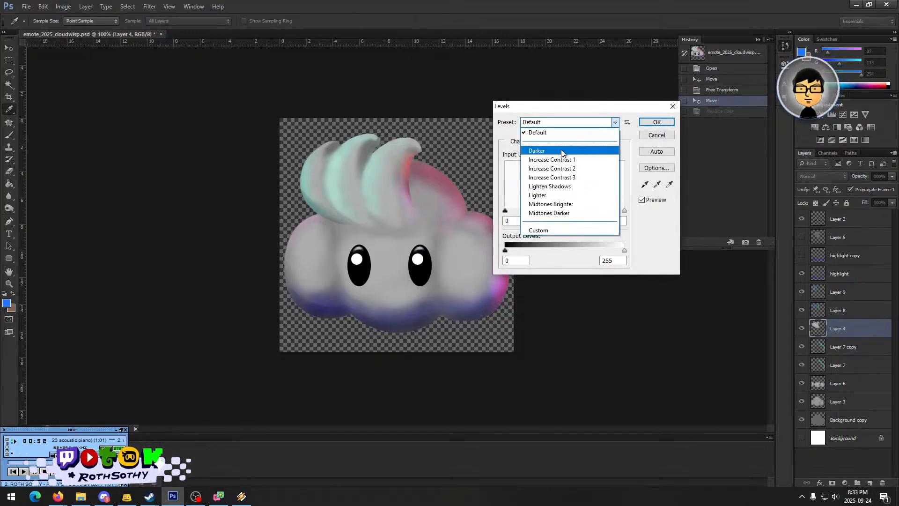
{"action": "left_click", "coordinate": [561, 195]}
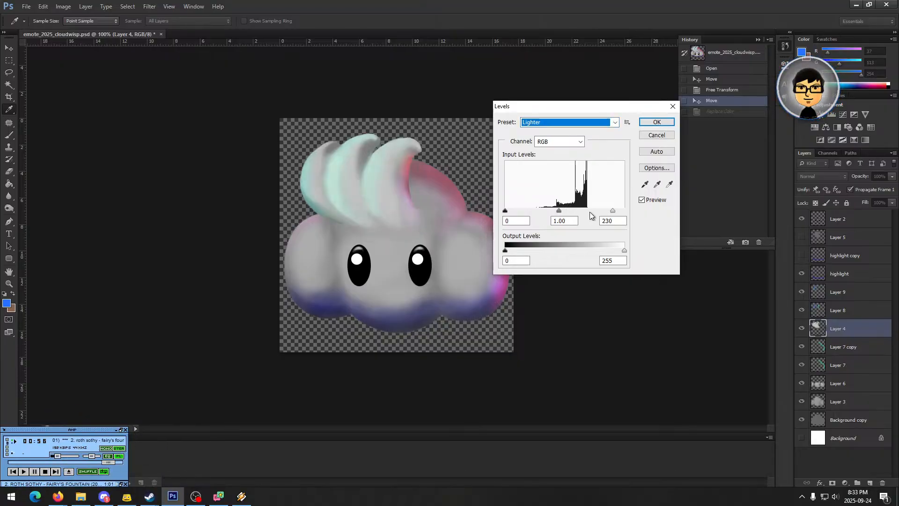
{"action": "mouse_move", "coordinate": [613, 212]}
{"action": "left_mouse_down"}
{"action": "mouse_move", "coordinate": [593, 213]}
{"action": "mouse_move", "coordinate": [623, 201]}
{"action": "mouse_move", "coordinate": [605, 203]}
{"action": "left_mouse_up"}
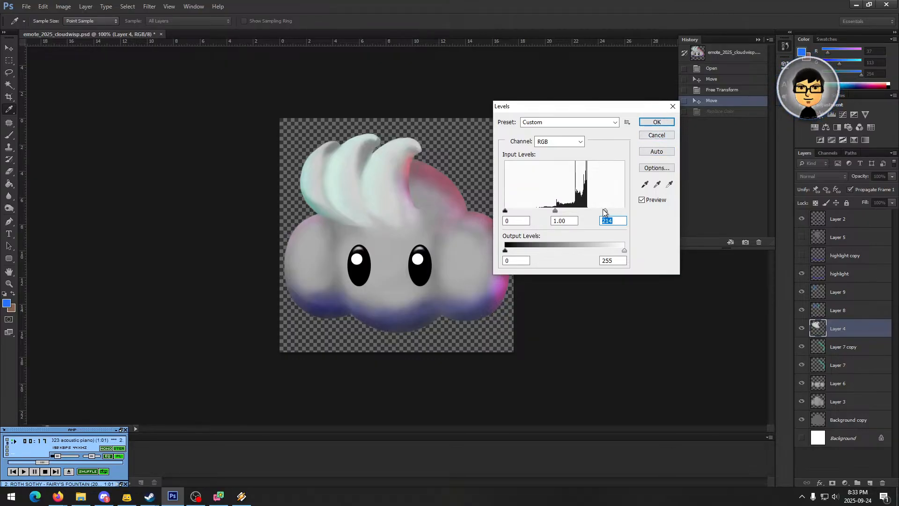
{"action": "mouse_move", "coordinate": [603, 211]}
{"action": "left_mouse_down"}
{"action": "mouse_move", "coordinate": [572, 210]}
{"action": "mouse_move", "coordinate": [603, 211]}
{"action": "left_mouse_up"}
{"action": "left_click", "coordinate": [657, 135]}
{"action": "key", "text": "v"}
- Apply a Brightness/Contrast adjustment to Layer 4 with brightness at 30 and contrast at 0
{"action": "left_click", "coordinate": [66, 7]}
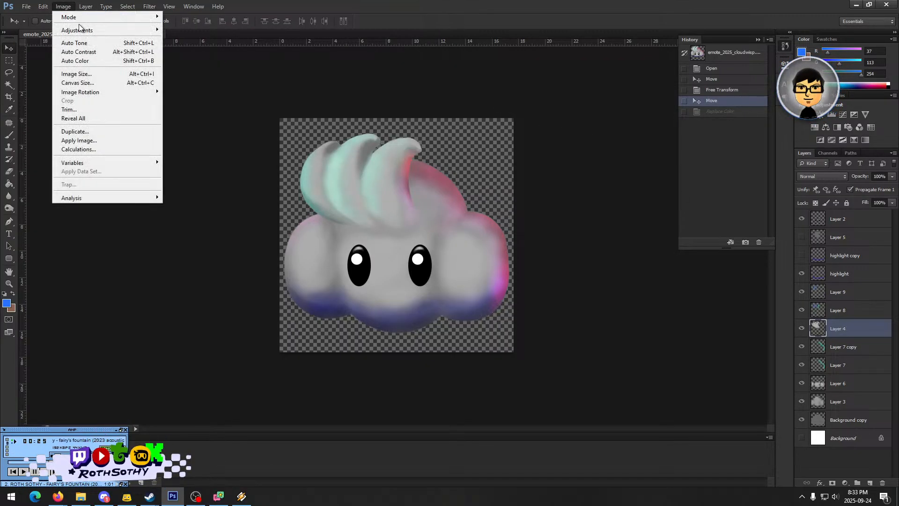
{"action": "mouse_move", "coordinate": [85, 31]}
{"action": "left_click", "coordinate": [193, 33]}
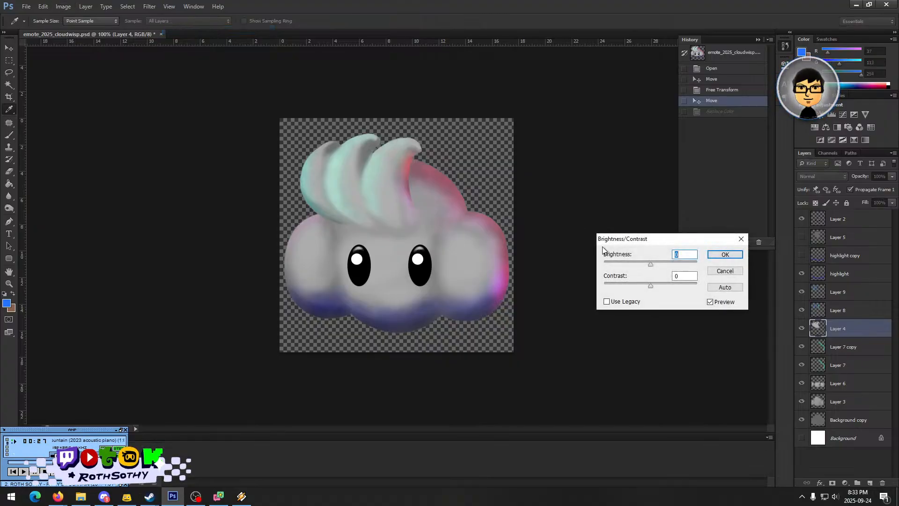
{"action": "left_click_drag", "start_coordinate": [651, 264], "coordinate": [665, 263]}
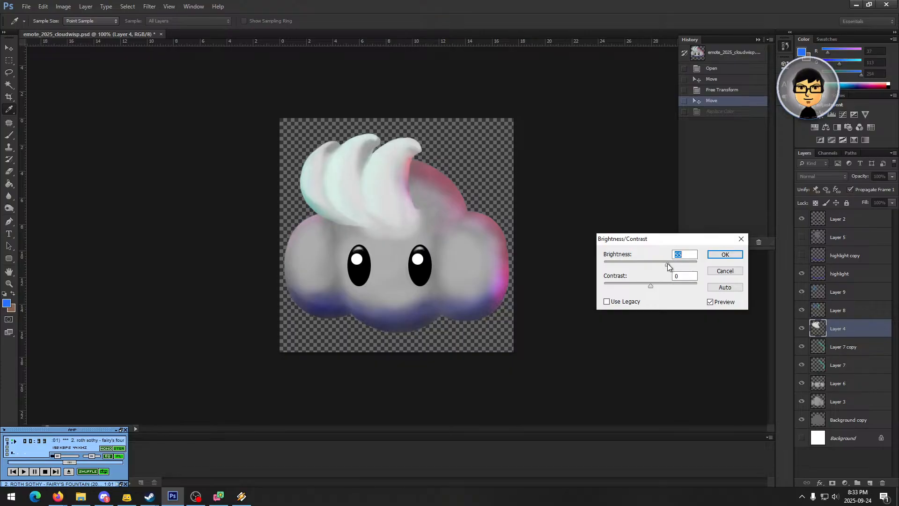
{"action": "left_click_drag", "start_coordinate": [668, 263], "coordinate": [662, 263]}
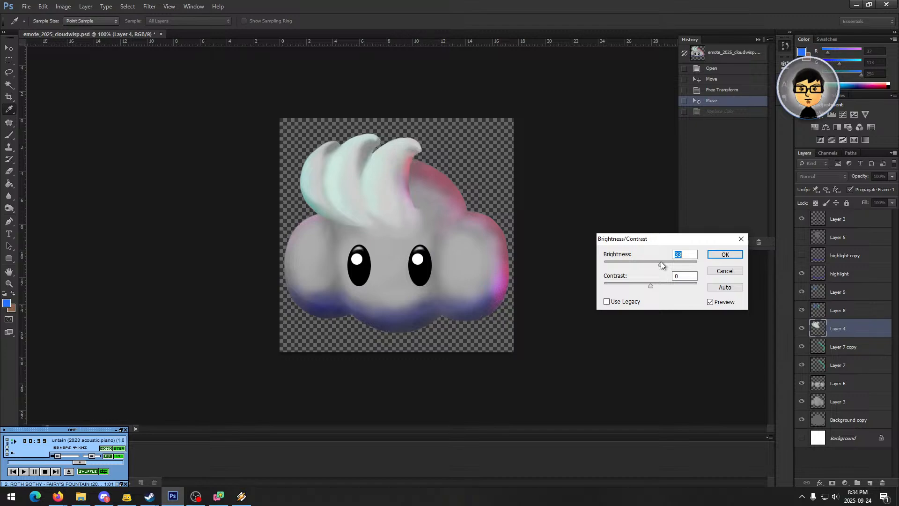
{"action": "left_click", "coordinate": [725, 255]}
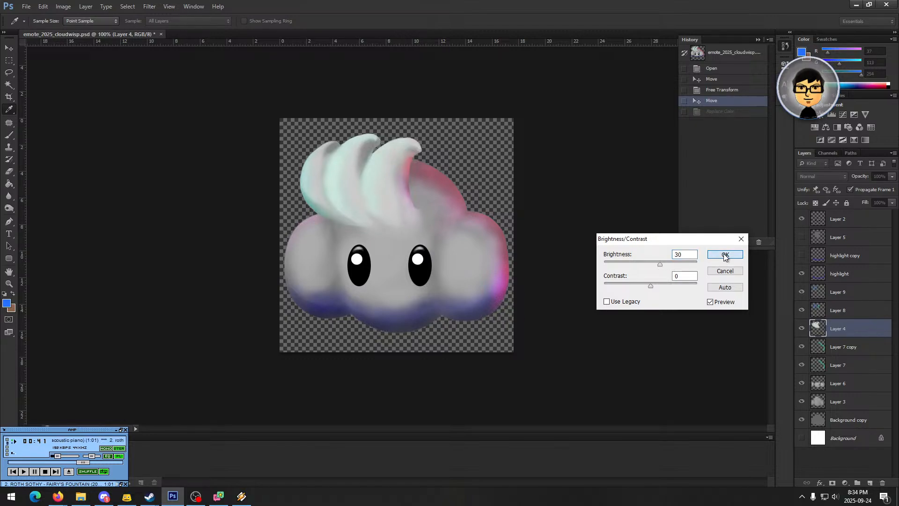
- Toggle Layer 6's visibility to check its shading and apply Brightness/Contrast to it with contrast at 40
{"action": "left_click", "coordinate": [846, 385]}
{"action": "left_click", "coordinate": [803, 383]}
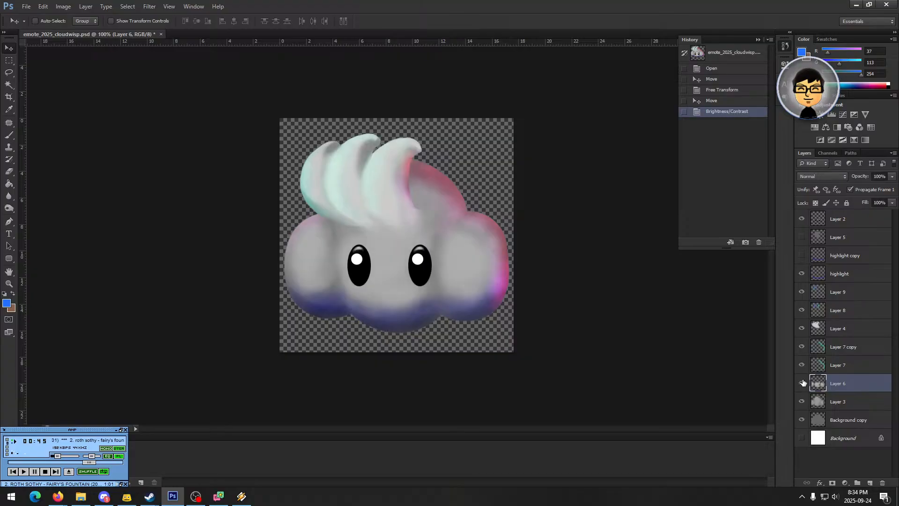
{"action": "left_click", "coordinate": [803, 383]}
{"action": "left_click", "coordinate": [802, 384]}
{"action": "left_click", "coordinate": [803, 384]}
{"action": "left_click", "coordinate": [803, 383]}
{"action": "left_click", "coordinate": [803, 383]}
{"action": "left_click", "coordinate": [803, 383]}
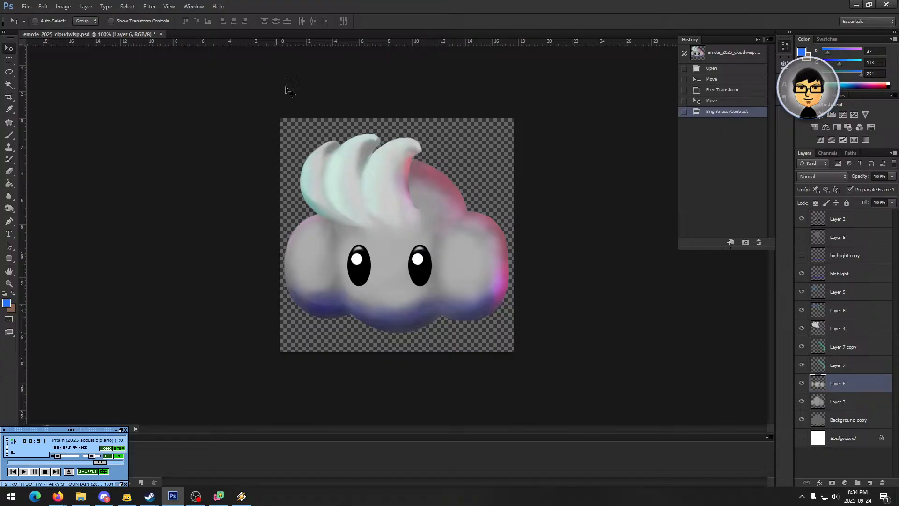
{"action": "left_click", "coordinate": [70, 8]}
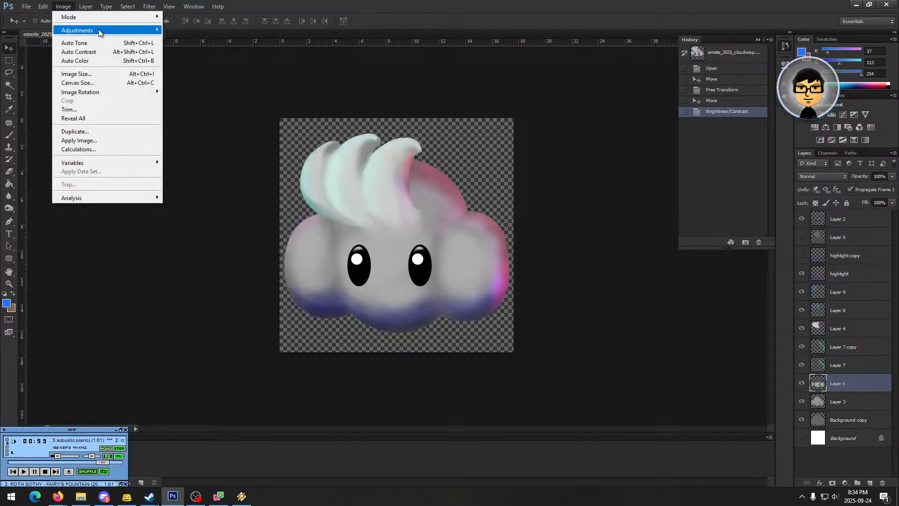
{"action": "mouse_move", "coordinate": [106, 32]}
{"action": "left_click", "coordinate": [196, 29]}
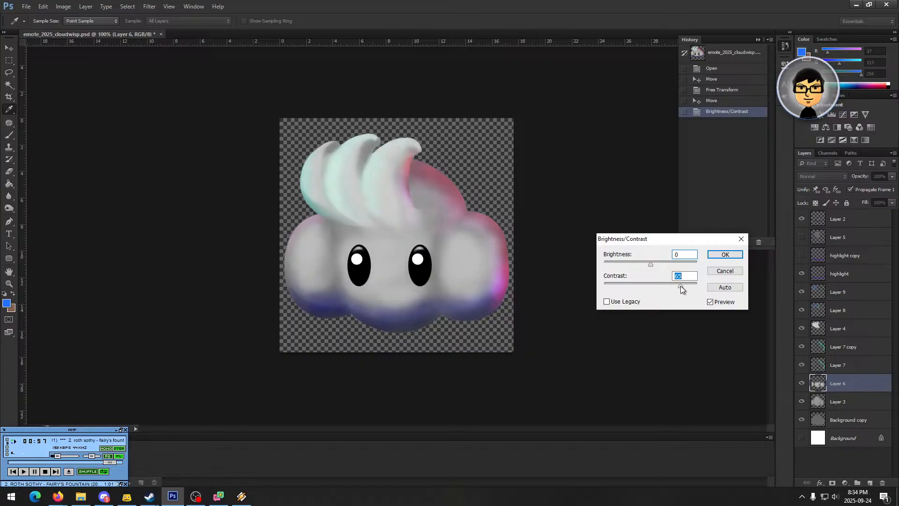
{"action": "left_click_drag", "start_coordinate": [697, 285], "coordinate": [674, 282]}
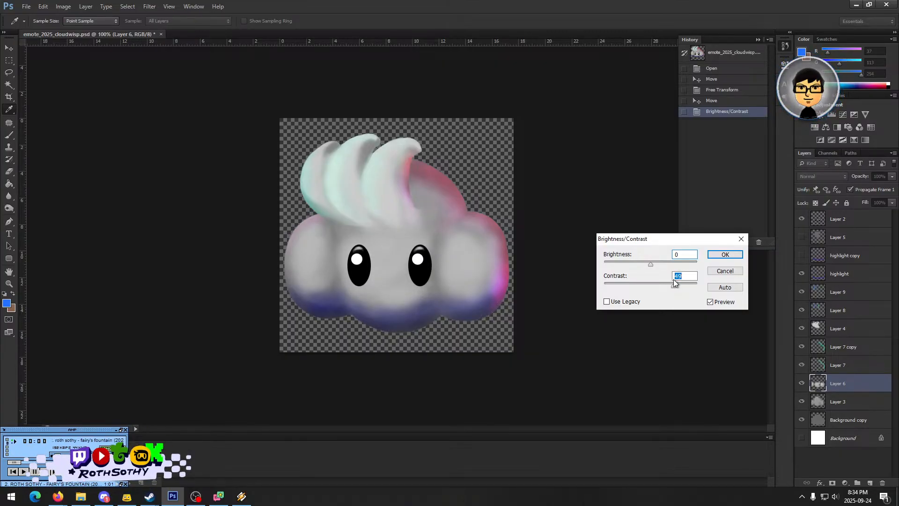
{"action": "mouse_move", "coordinate": [675, 282]}
{"action": "left_mouse_down"}
{"action": "mouse_move", "coordinate": [683, 281]}
{"action": "mouse_move", "coordinate": [670, 280]}
{"action": "left_mouse_up"}
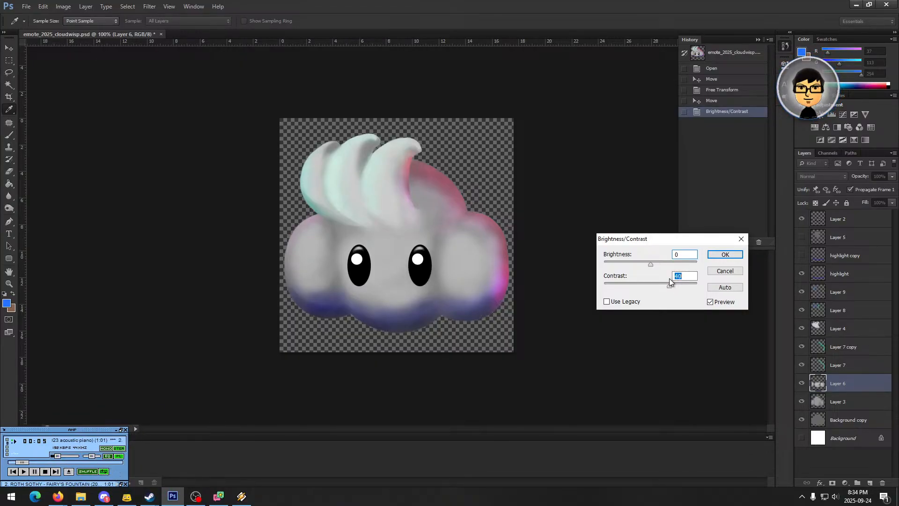
{"action": "left_click", "coordinate": [724, 255]}
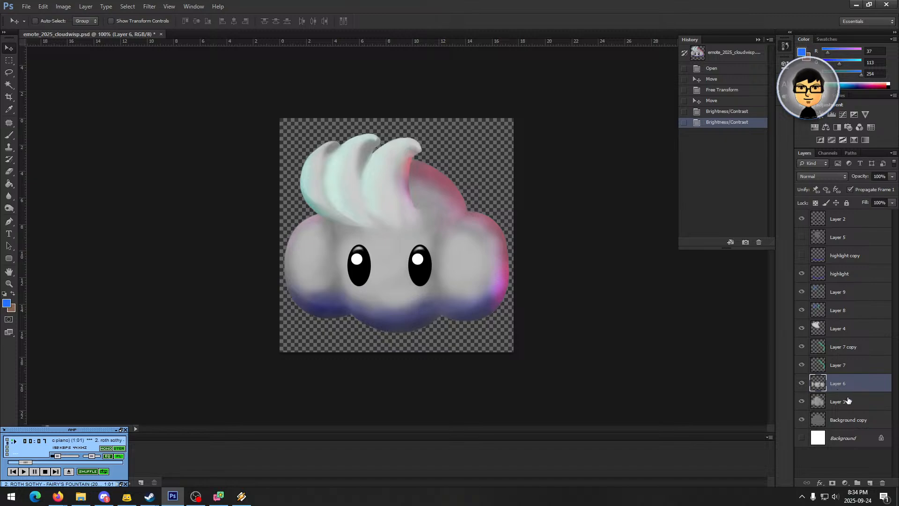
- Toggle Layer 3's visibility to check its content and apply Brightness/Contrast to it with brightness at 20 and contrast at 24
{"action": "left_click", "coordinate": [849, 401]}
{"action": "left_click", "coordinate": [802, 401]}
{"action": "left_click", "coordinate": [802, 402]}
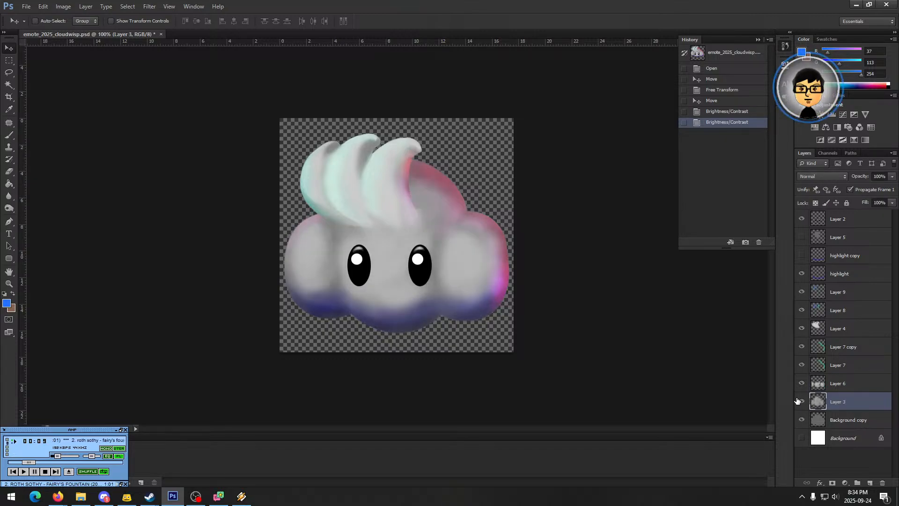
{"action": "left_click", "coordinate": [799, 402]}
{"action": "left_click", "coordinate": [799, 401]}
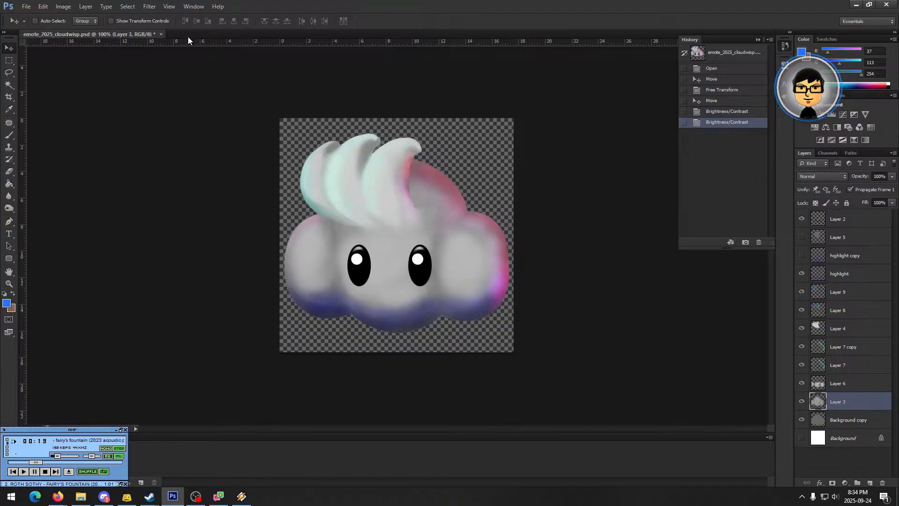
{"action": "left_click", "coordinate": [66, 7]}
{"action": "mouse_move", "coordinate": [89, 30]}
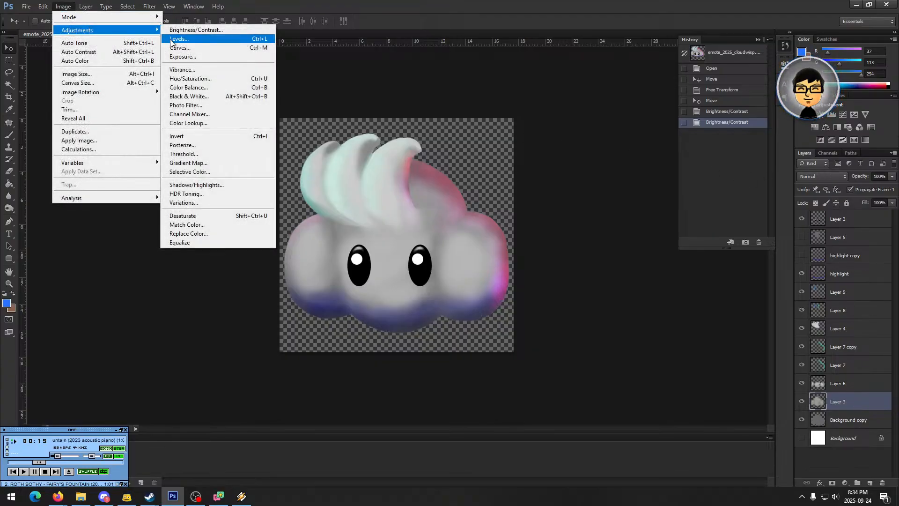
{"action": "left_click", "coordinate": [188, 29]}
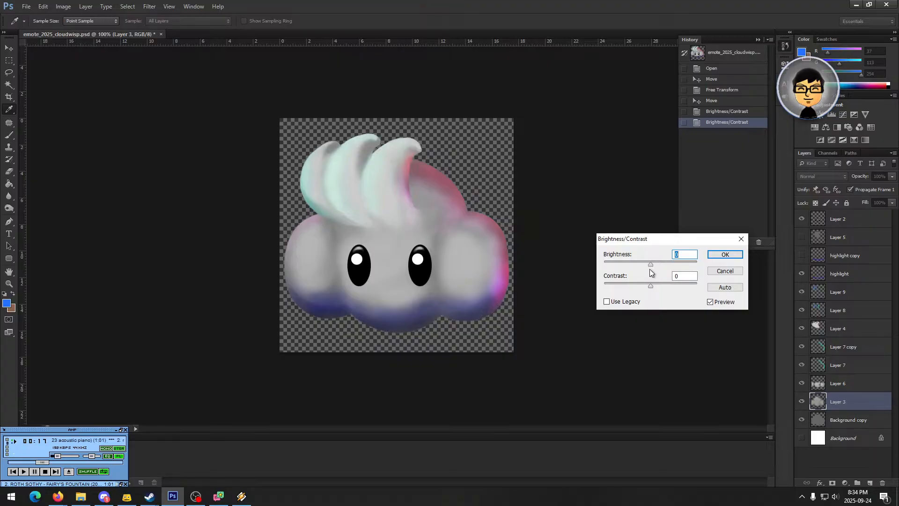
{"action": "left_click_drag", "start_coordinate": [652, 283], "coordinate": [699, 281]}
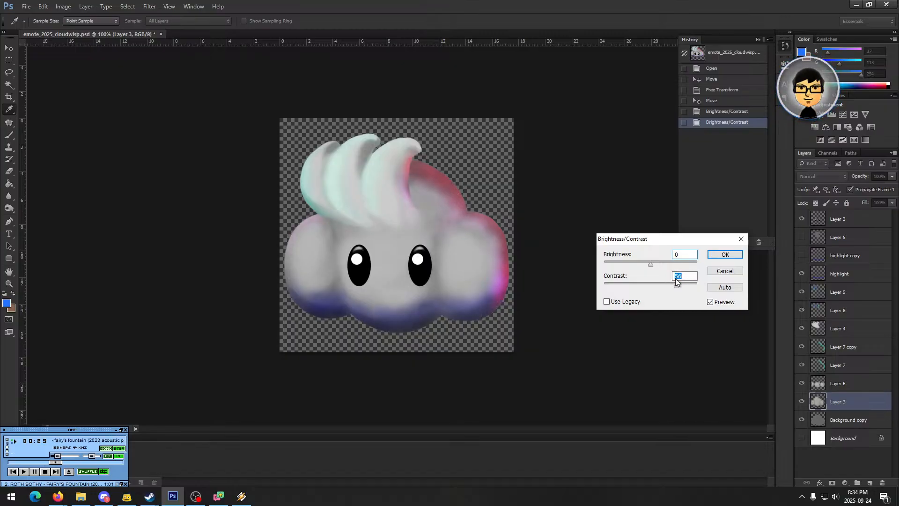
{"action": "left_click_drag", "start_coordinate": [651, 265], "coordinate": [680, 276]}
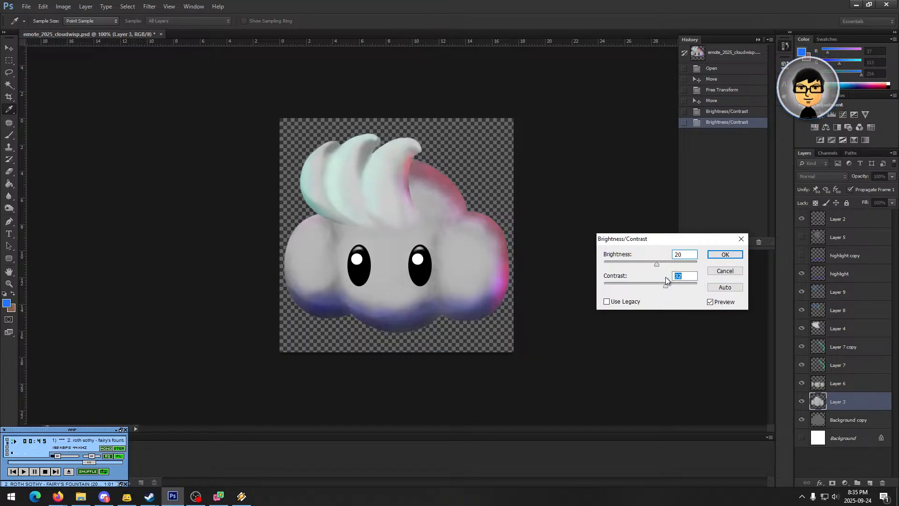
{"action": "left_click_drag", "start_coordinate": [659, 277], "coordinate": [661, 277]}
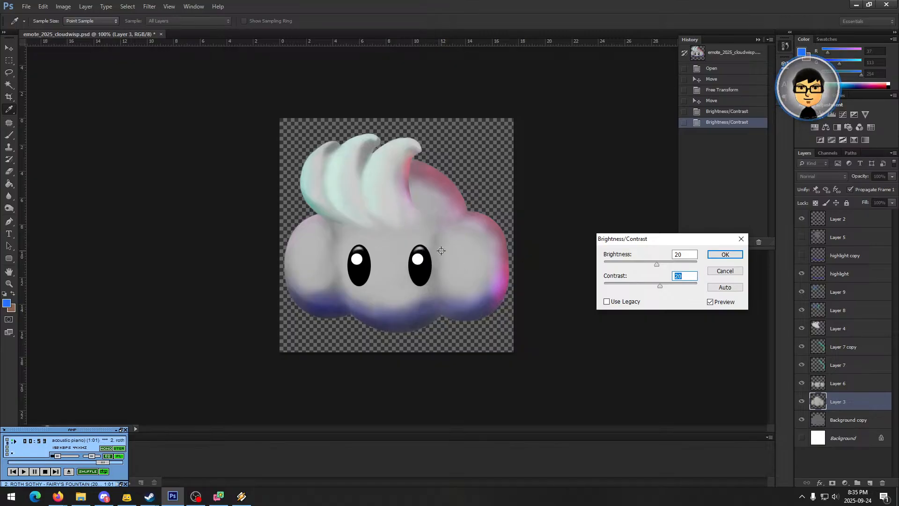
{"action": "left_click_drag", "start_coordinate": [660, 286], "coordinate": [689, 286]}
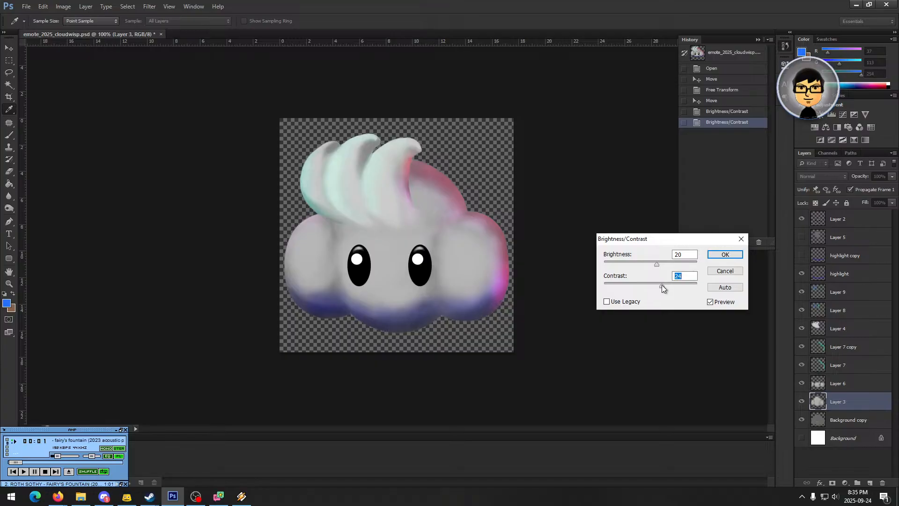
{"action": "left_click", "coordinate": [725, 254]}
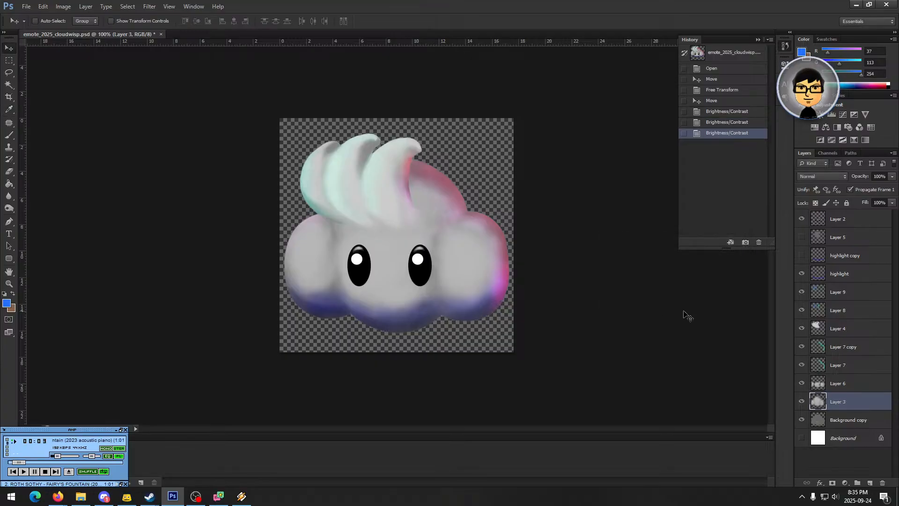
- Toggle the Background copy layer's visibility to check its content and apply Brightness/Contrast to it with brightness at about 29 and contrast at 0
{"action": "left_click", "coordinate": [840, 421]}
{"action": "left_click", "coordinate": [802, 421]}
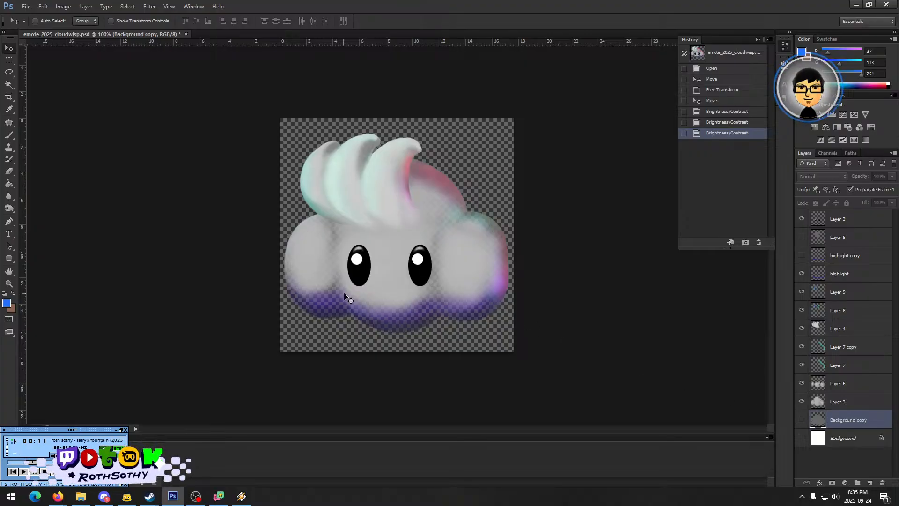
{"action": "left_click", "coordinate": [802, 420]}
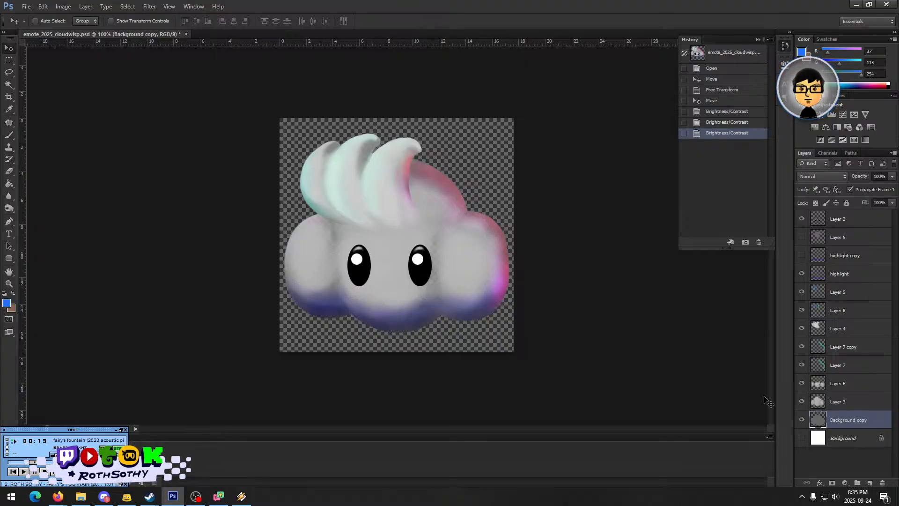
{"action": "left_click", "coordinate": [63, 7]}
{"action": "mouse_move", "coordinate": [94, 31]}
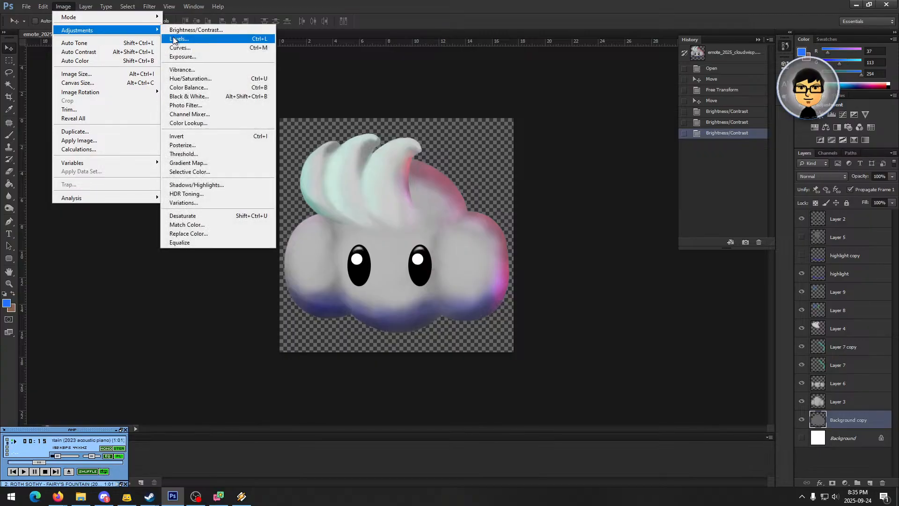
{"action": "left_click", "coordinate": [178, 31]}
{"action": "left_click_drag", "start_coordinate": [651, 286], "coordinate": [697, 291]}
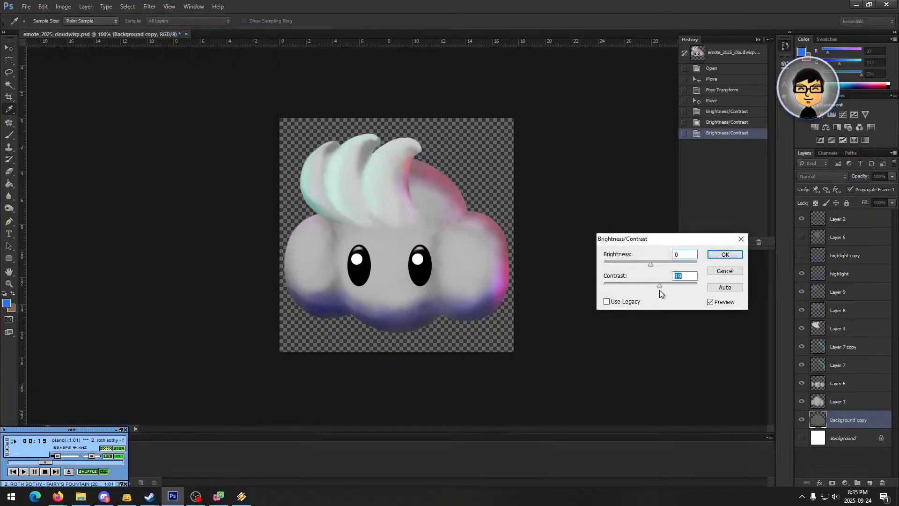
{"action": "mouse_move", "coordinate": [653, 265]}
{"action": "left_mouse_down"}
{"action": "mouse_move", "coordinate": [698, 265]}
{"action": "mouse_move", "coordinate": [662, 260]}
{"action": "left_mouse_up"}
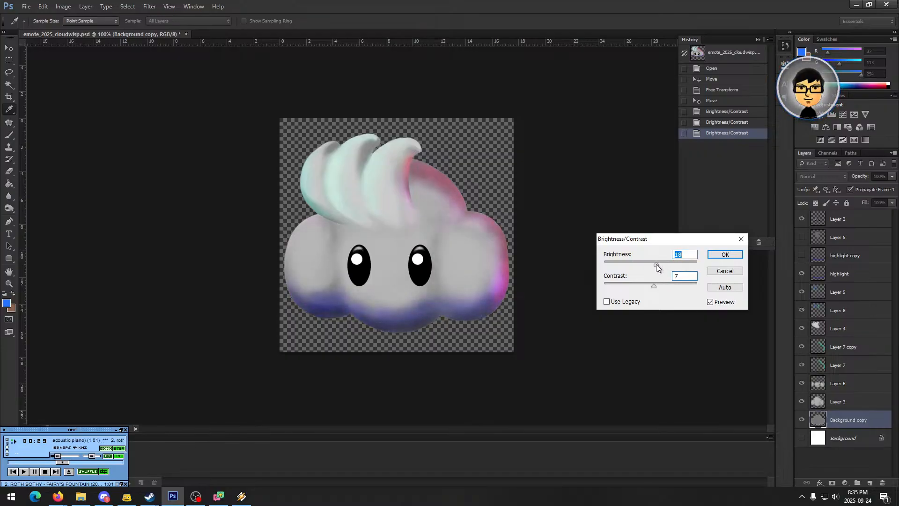
{"action": "left_click_drag", "start_coordinate": [656, 264], "coordinate": [619, 265]}
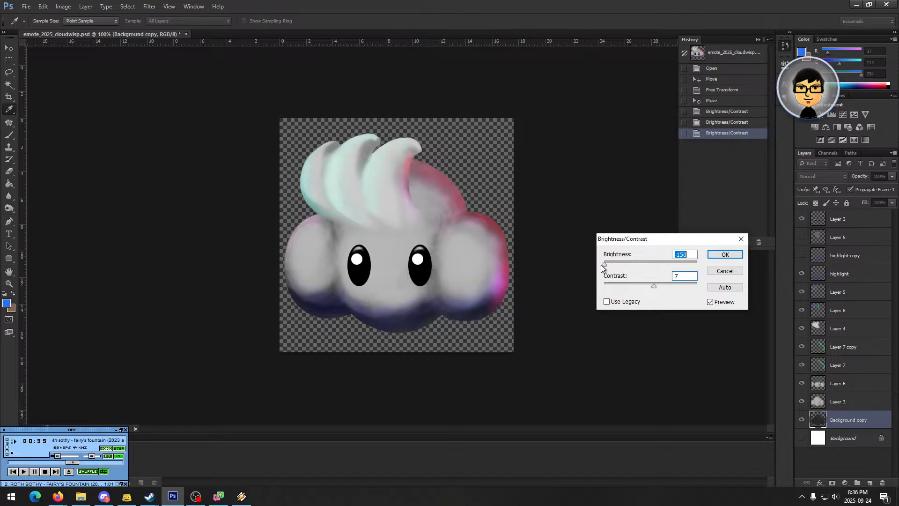
{"action": "left_click_drag", "start_coordinate": [603, 265], "coordinate": [631, 287]}
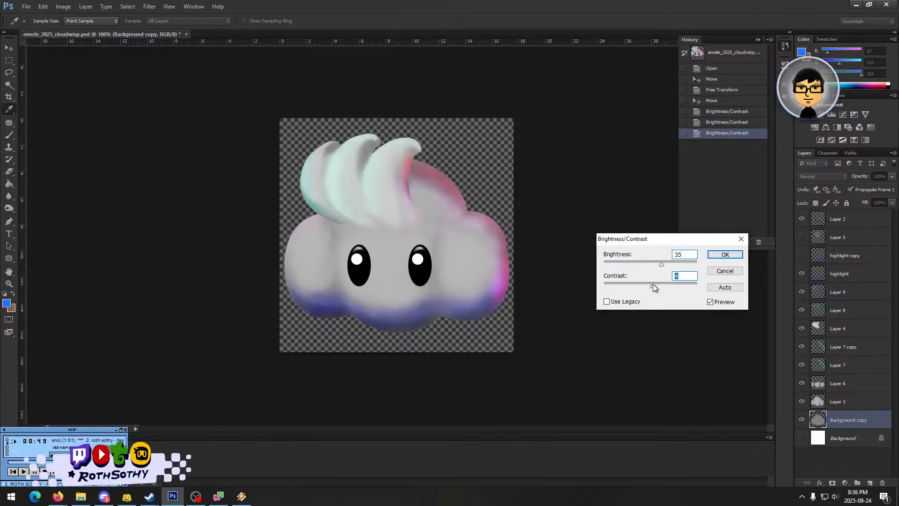
{"action": "type", "text": "9"}
{"action": "key", "text": "BackSpace"}
{"action": "type", "text": "0"}
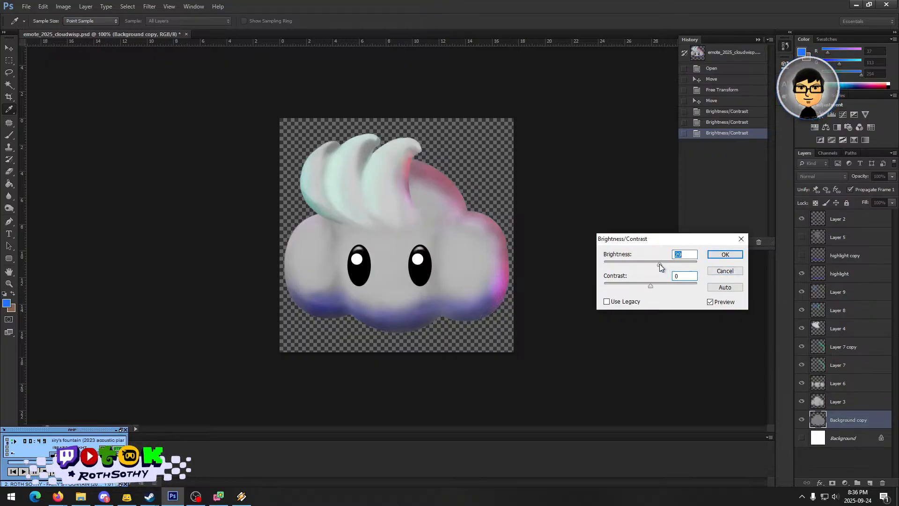
{"action": "left_click", "coordinate": [725, 254]}
{"action": "key", "text": "v"}
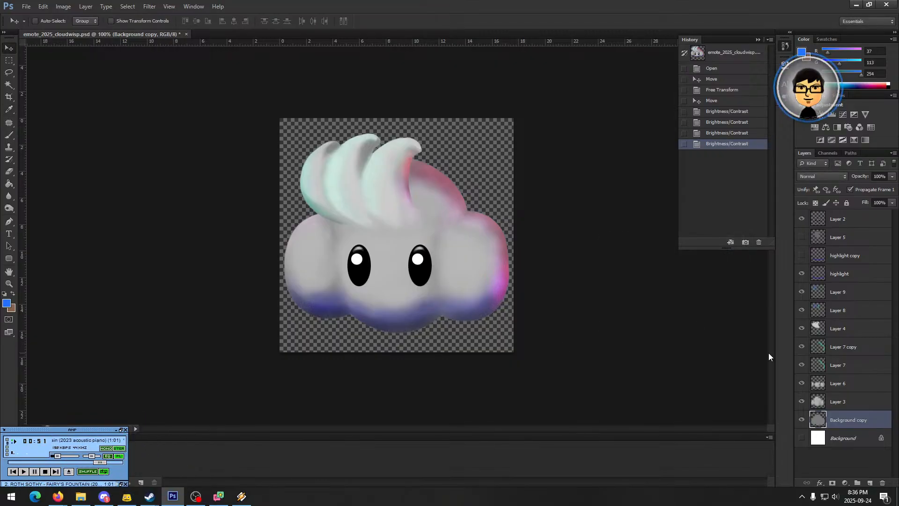
- Toggle Layer 6's visibility to check its shading and apply Brightness/Contrast to it with brightness at 20 and contrast at 0
{"action": "key", "text": "alt+Tab"}
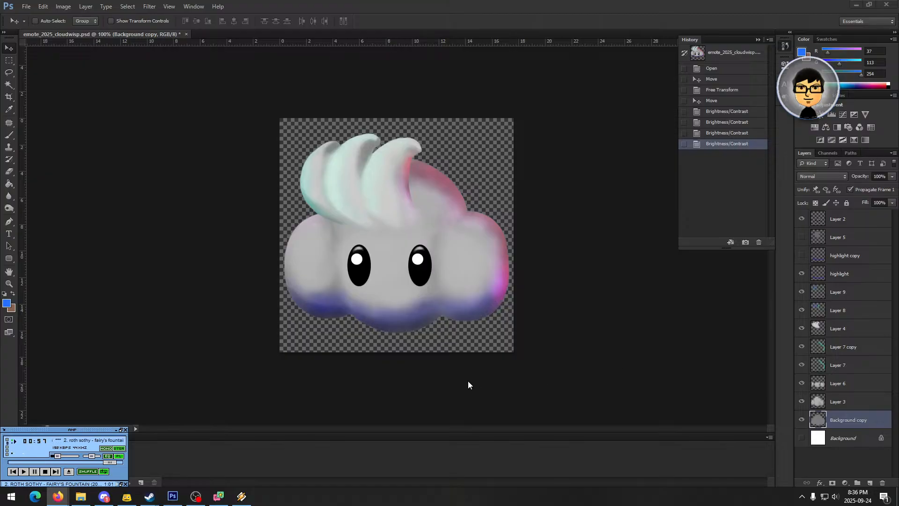
{"action": "left_click", "coordinate": [837, 402]}
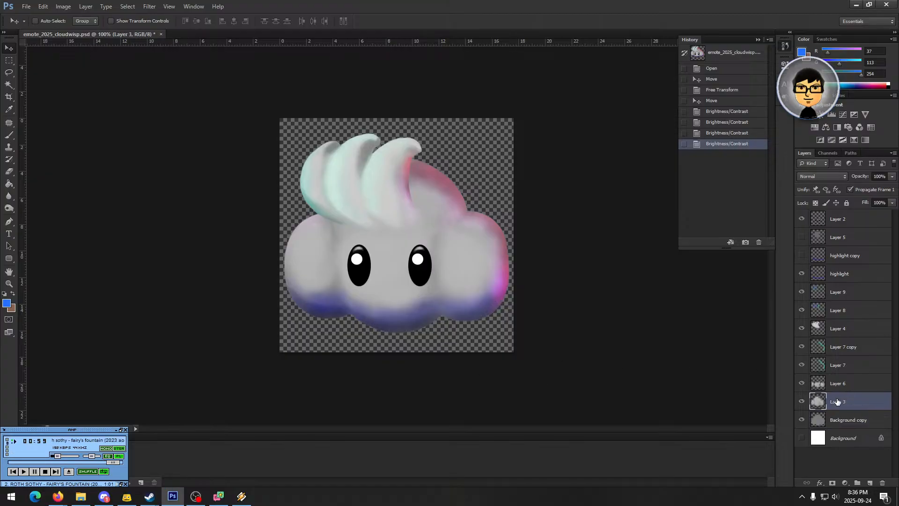
{"action": "left_click", "coordinate": [850, 383]}
{"action": "left_click", "coordinate": [801, 384]}
{"action": "left_click", "coordinate": [800, 384]}
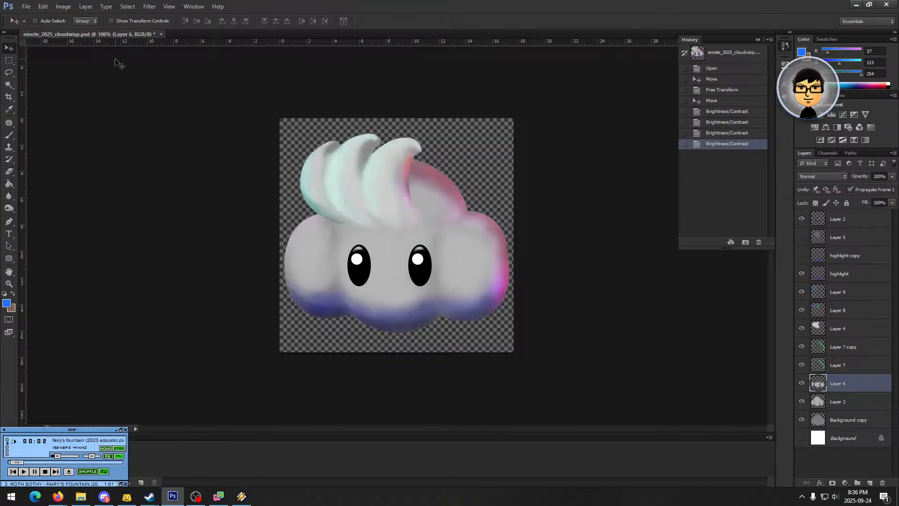
{"action": "left_click", "coordinate": [66, 7]}
{"action": "mouse_move", "coordinate": [90, 30]}
{"action": "left_click", "coordinate": [196, 30]}
{"action": "mouse_move", "coordinate": [650, 265]}
{"action": "left_mouse_down"}
{"action": "mouse_move", "coordinate": [682, 263]}
{"action": "mouse_move", "coordinate": [657, 264]}
{"action": "left_mouse_up"}
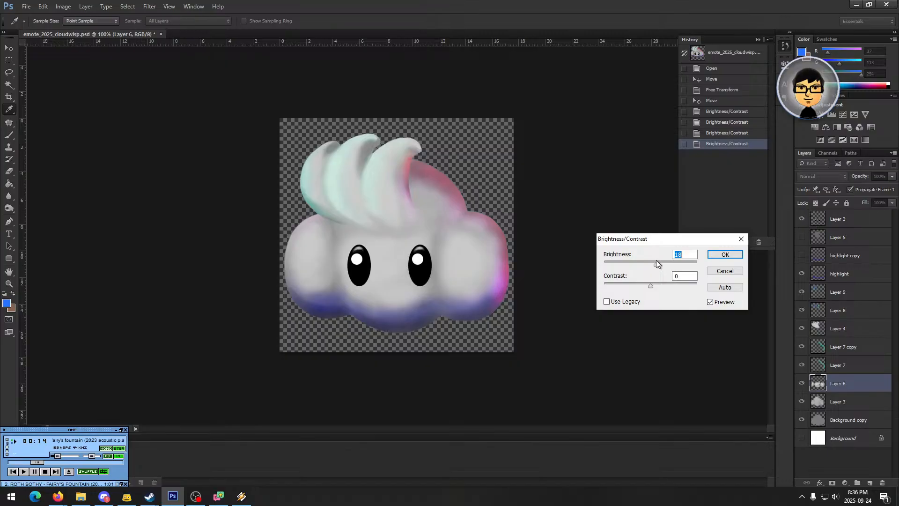
{"action": "key", "text": "Up"}
{"action": "key", "text": "Up"}
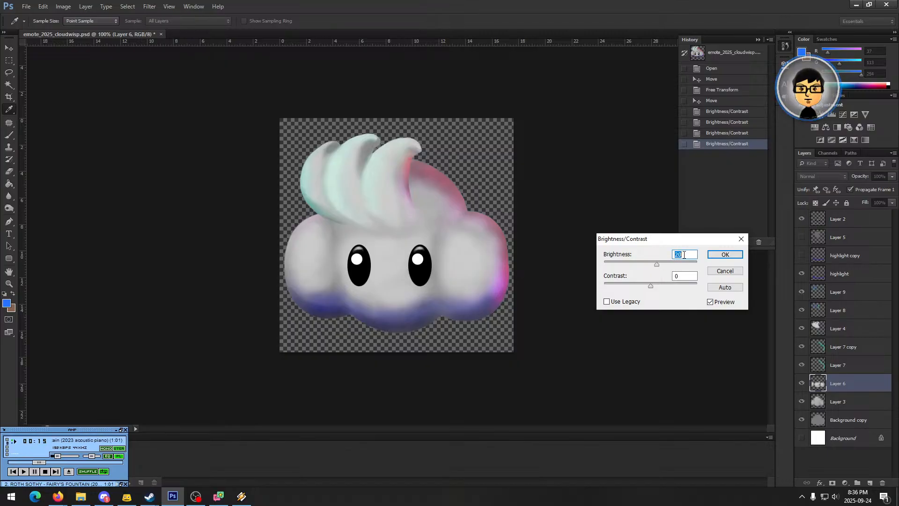
{"action": "left_click", "coordinate": [86, 440]}
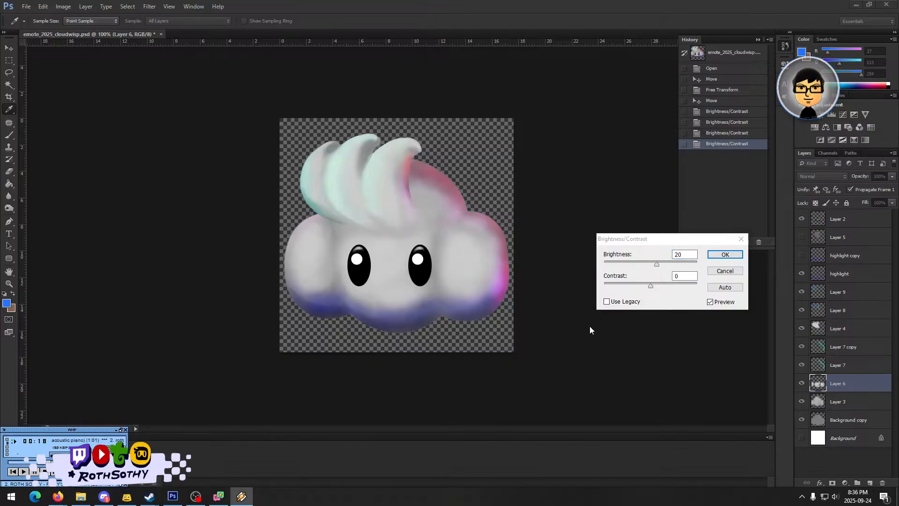
{"action": "left_click", "coordinate": [729, 254]}
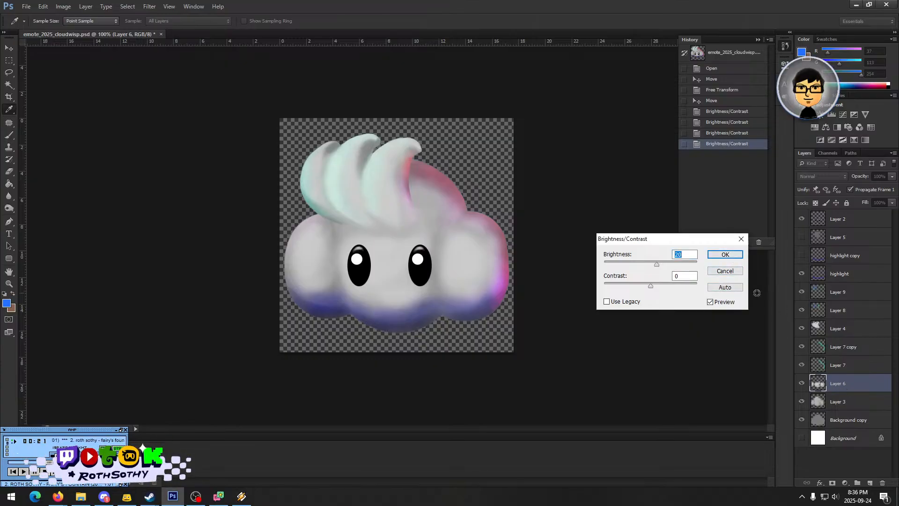
{"action": "left_click", "coordinate": [725, 254]}
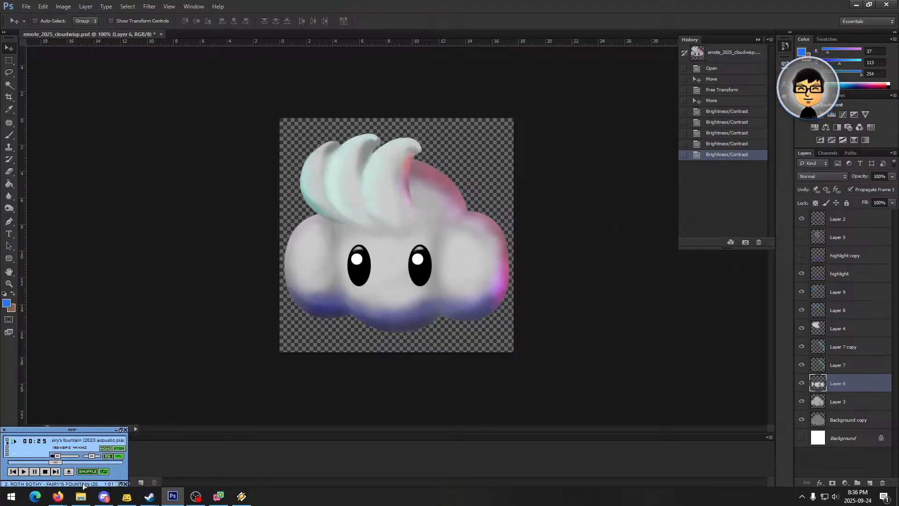
- Open the exported emote_2025_cloudwisp_500x500b PNG from the rothsothy folder in Photo Viewer and compare it beside the reworked cloud
{"action": "left_click", "coordinate": [81, 497]}
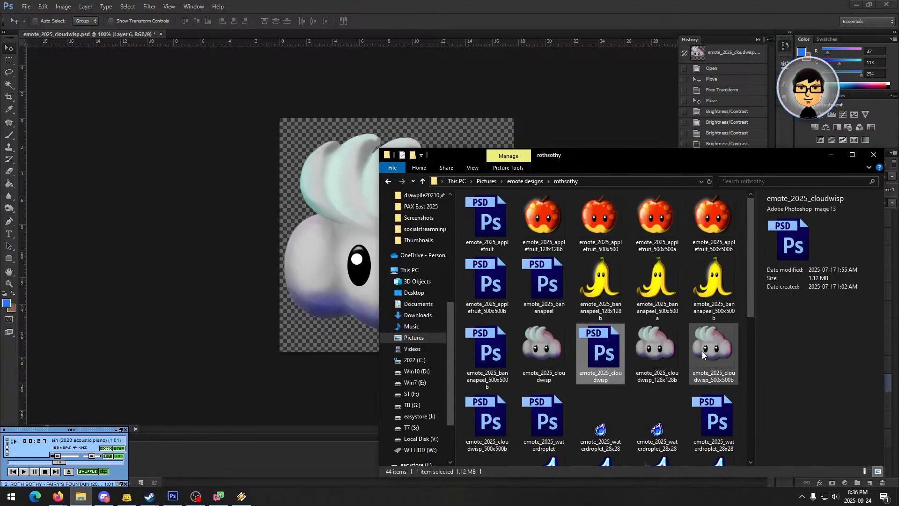
{"action": "left_click", "coordinate": [716, 349]}
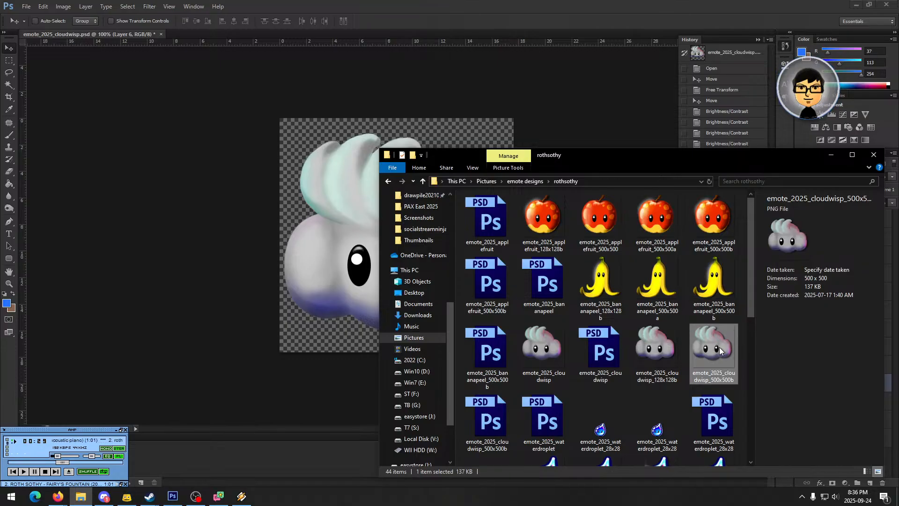
{"action": "key", "text": "Return"}
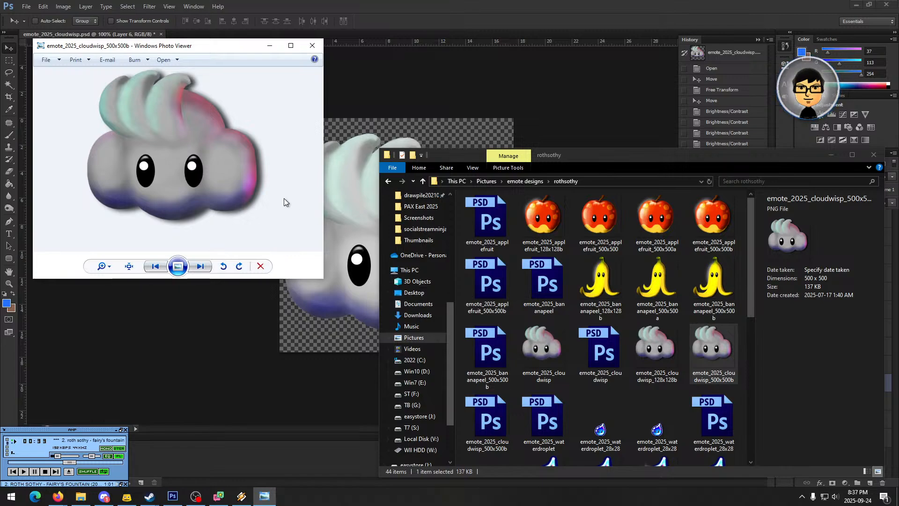
{"action": "left_click", "coordinate": [770, 153]}
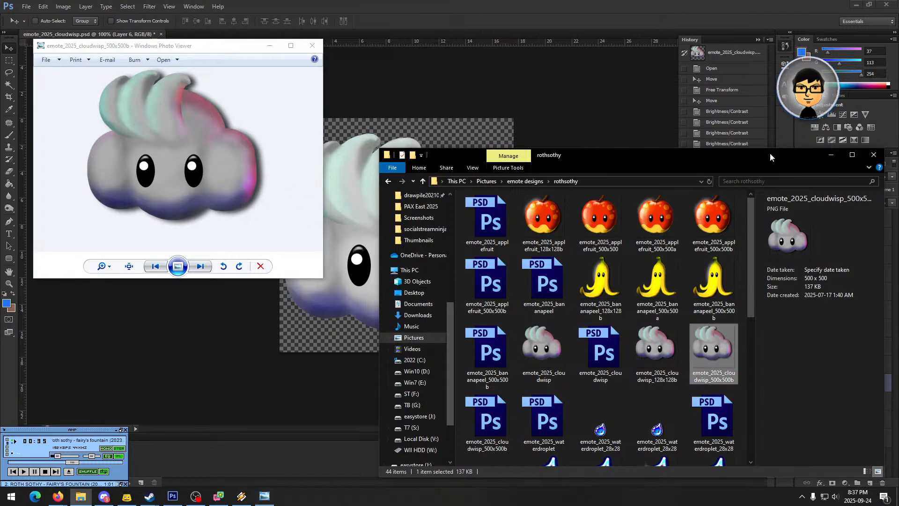
{"action": "left_click", "coordinate": [827, 155]}
{"action": "left_click_drag", "start_coordinate": [194, 44], "coordinate": [685, 124]}
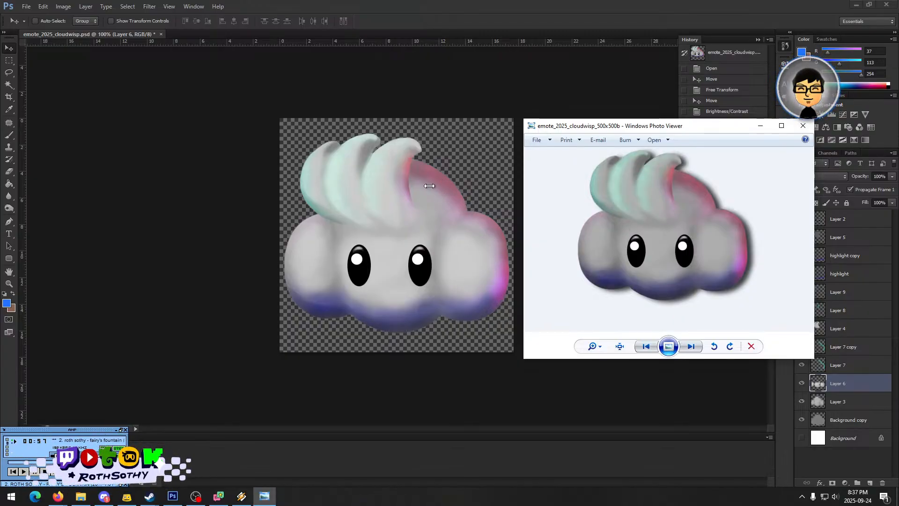
{"action": "left_click", "coordinate": [471, 277]}
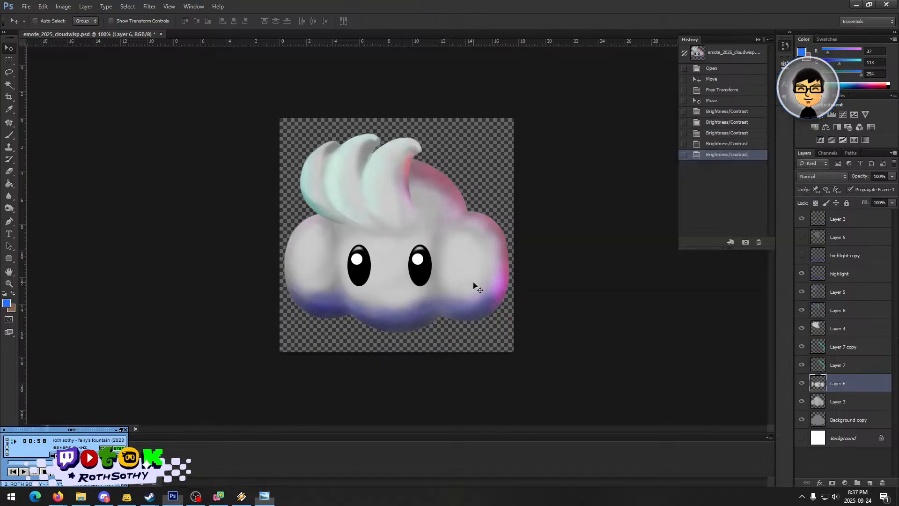
- Enlarge the eyes on Layer 2 to about 112% with Free Transform and shift them slightly up and left on the face
{"action": "left_click", "coordinate": [837, 219]}
{"action": "left_click", "coordinate": [801, 219]}
{"action": "left_click", "coordinate": [802, 218]}
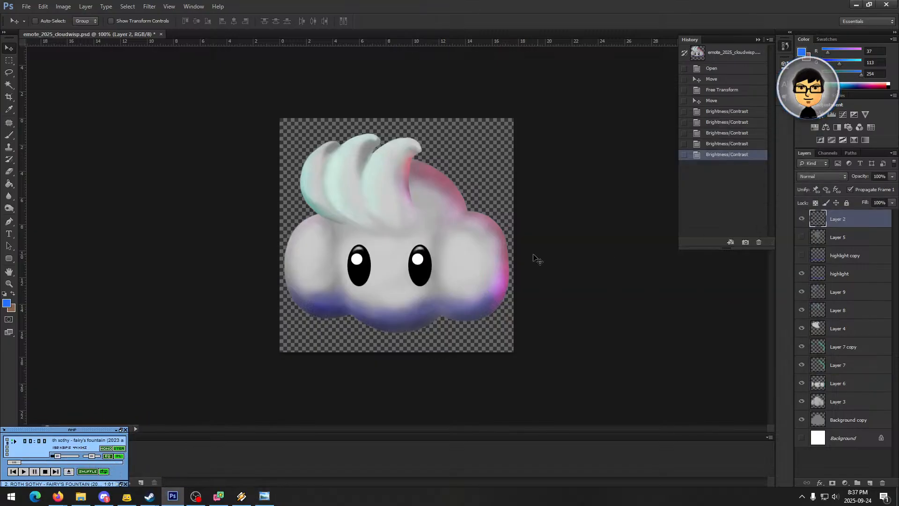
{"action": "left_click", "coordinate": [9, 61]}
{"action": "right_click", "coordinate": [416, 273]}
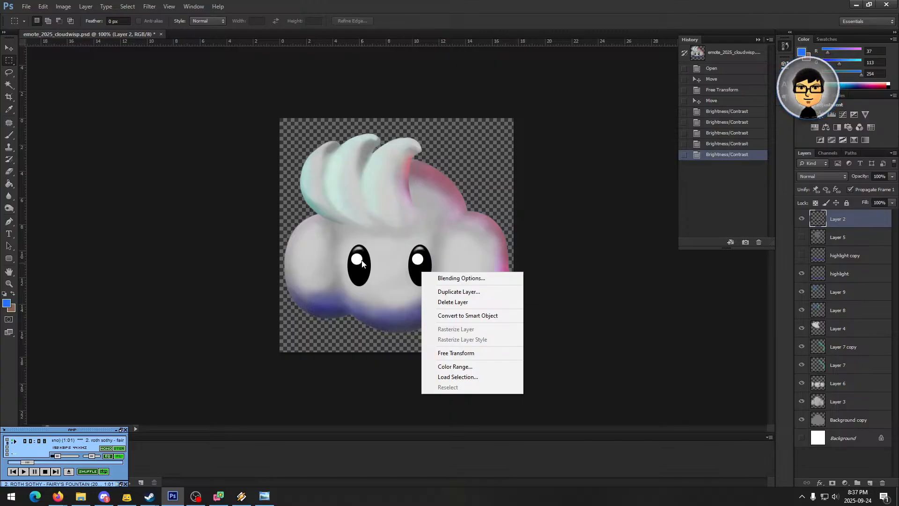
{"action": "left_click", "coordinate": [464, 353]}
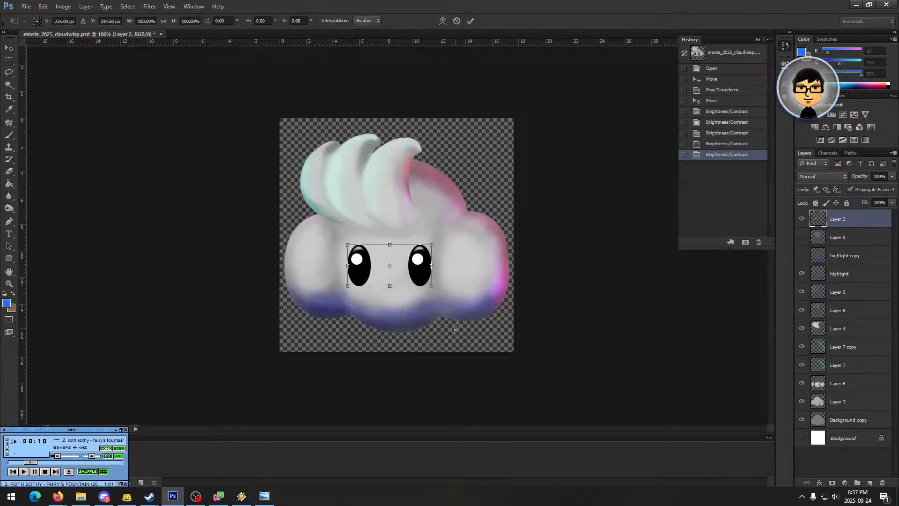
{"action": "mouse_move", "coordinate": [431, 245]}
{"action": "left_mouse_down"}
{"action": "mouse_move", "coordinate": [444, 232]}
{"action": "mouse_move", "coordinate": [425, 251]}
{"action": "left_mouse_up"}
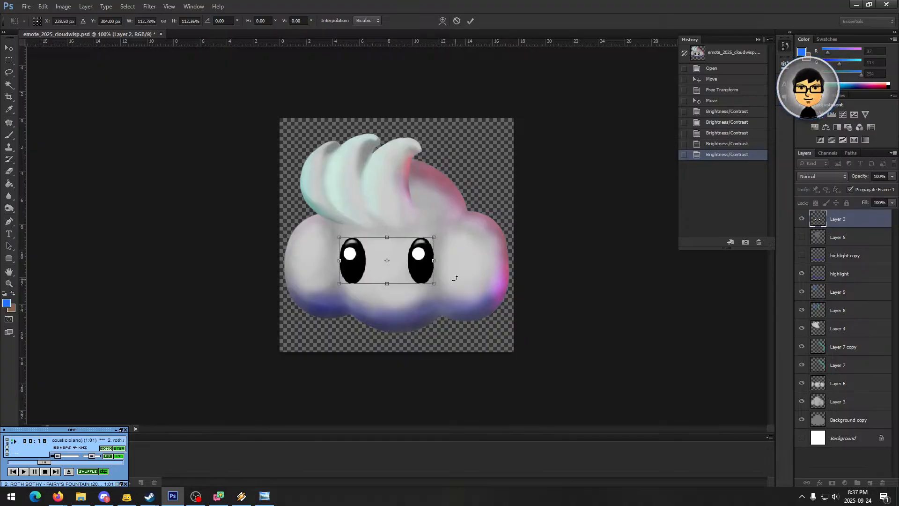
{"action": "left_click", "coordinate": [8, 47]}
{"action": "left_click", "coordinate": [402, 196]}
- Start saving the document under a new name and show the rothsothy folder's files as a list, keeping the artwork uncovered
{"action": "left_click", "coordinate": [26, 6]}
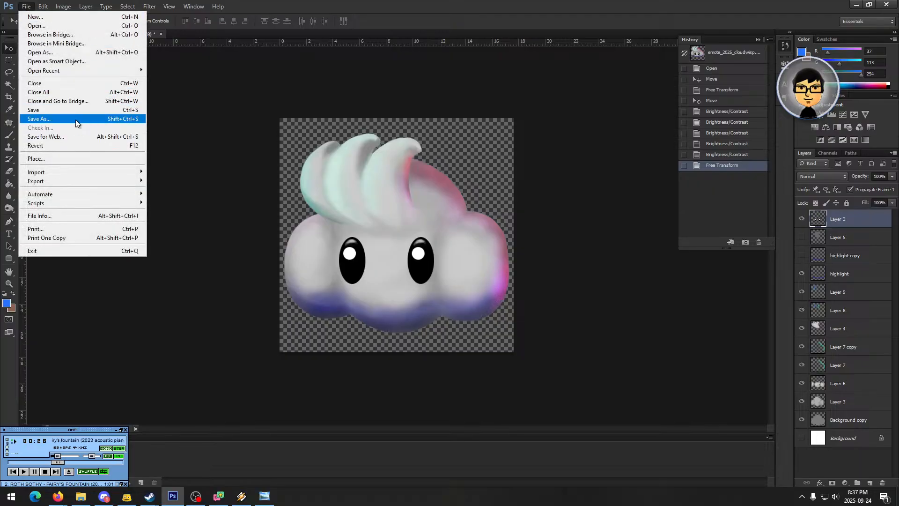
{"action": "left_click", "coordinate": [78, 119]}
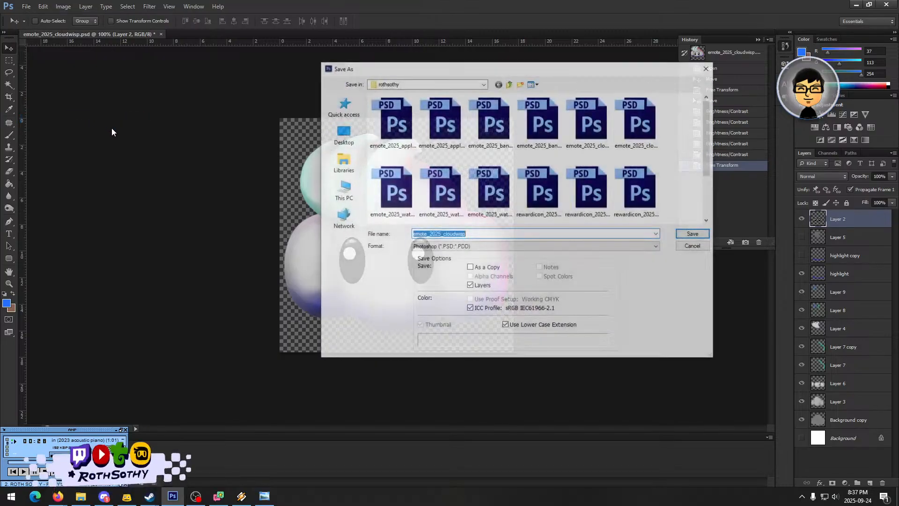
{"action": "left_click", "coordinate": [470, 233]}
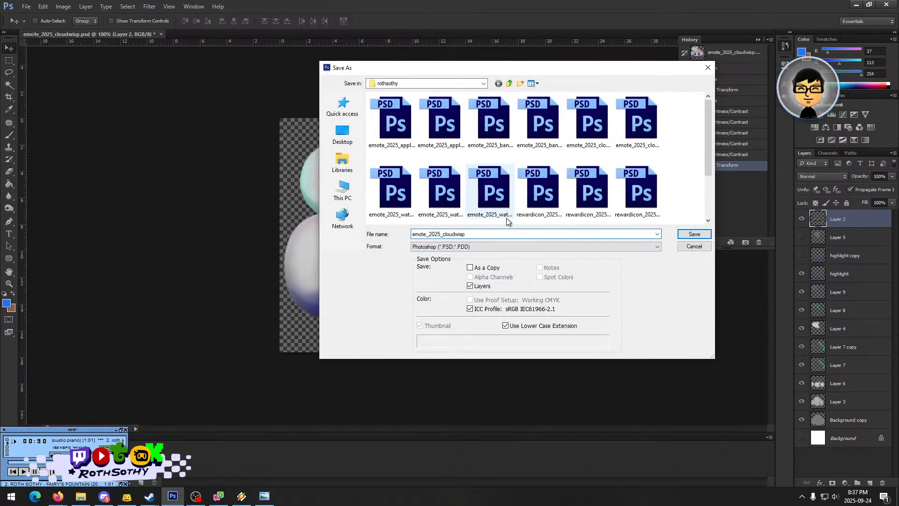
{"action": "scroll", "coordinate": [518, 211], "scroll_direction": "down", "scroll_amount": 1}
{"action": "scroll", "coordinate": [517, 211], "scroll_direction": "up", "scroll_amount": 1}
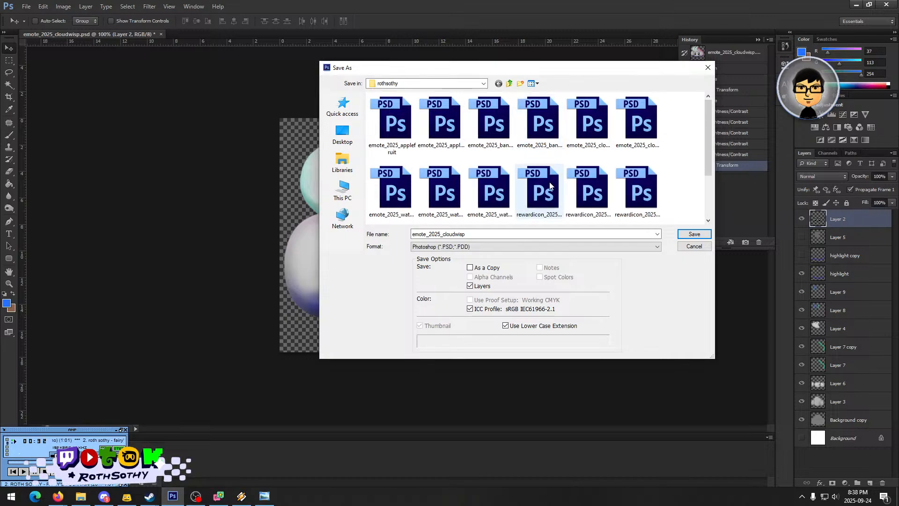
{"action": "right_click", "coordinate": [686, 126]}
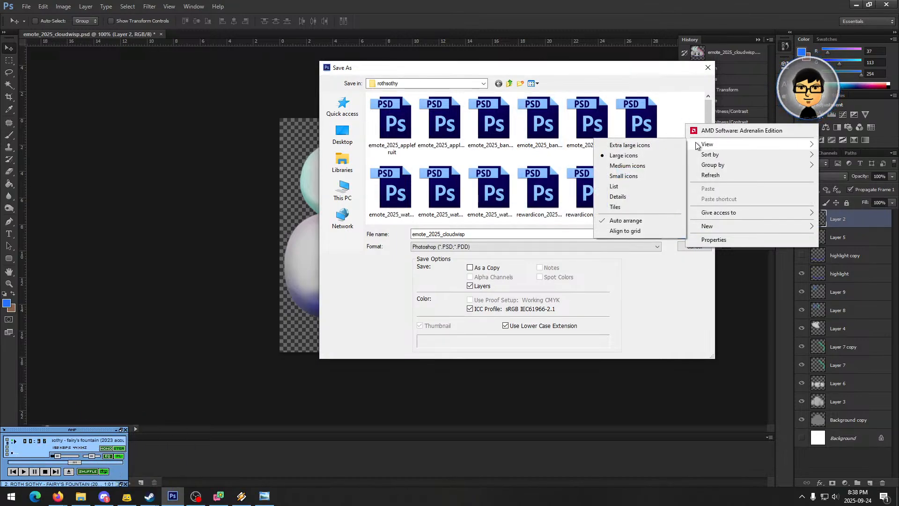
{"action": "mouse_move", "coordinate": [714, 155]}
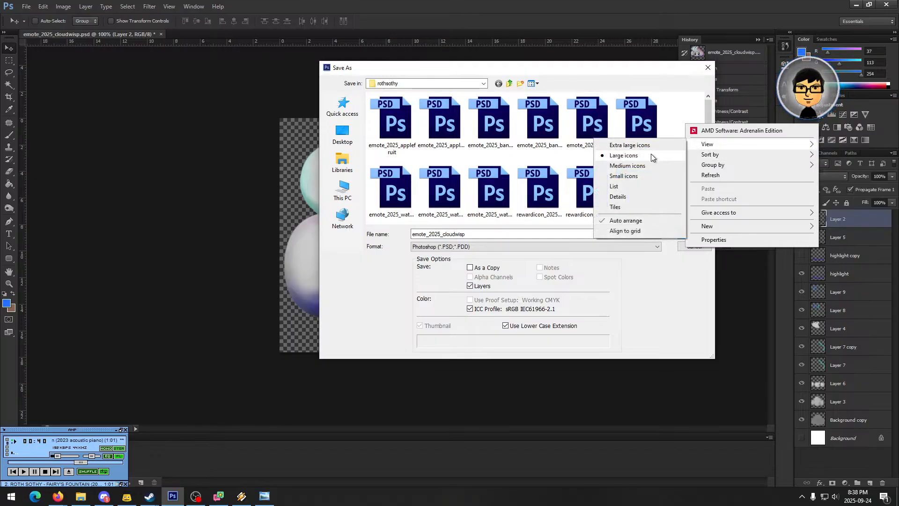
{"action": "left_click", "coordinate": [645, 188]}
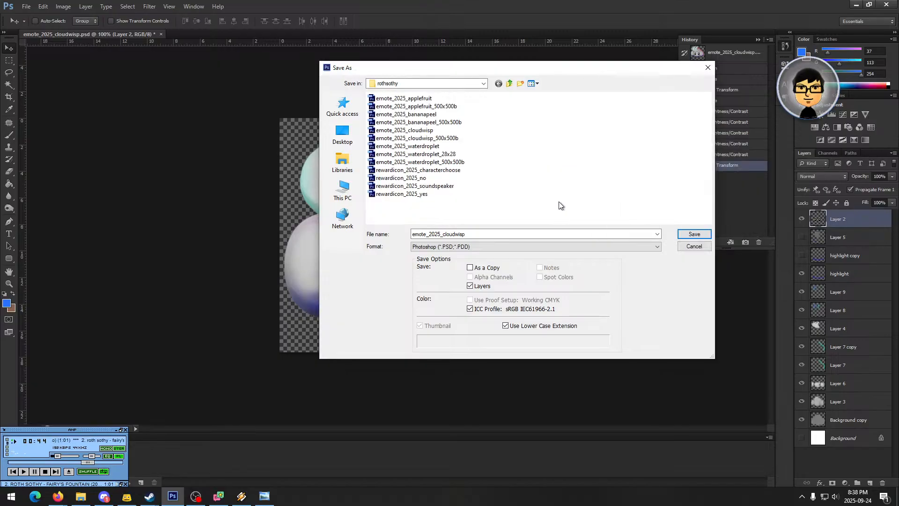
{"action": "left_click_drag", "start_coordinate": [496, 67], "coordinate": [681, 110]}
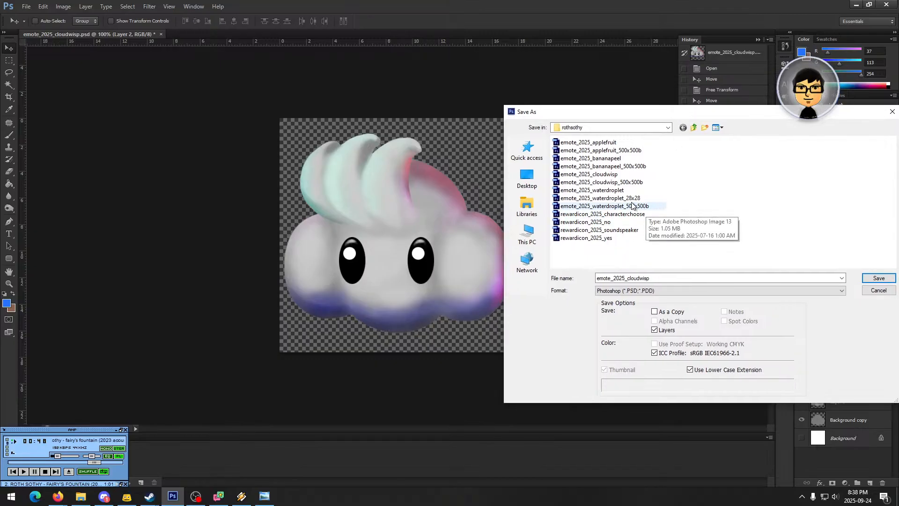
{"action": "left_click", "coordinate": [604, 174]}
{"action": "left_click", "coordinate": [664, 277]}
{"action": "left_click", "coordinate": [668, 277]}
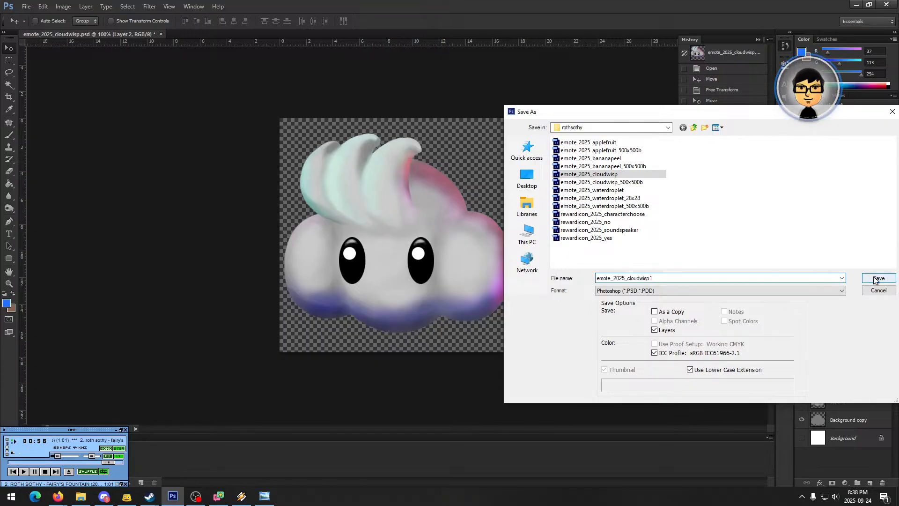
{"action": "left_click", "coordinate": [735, 261]}
{"action": "left_click", "coordinate": [878, 279]}
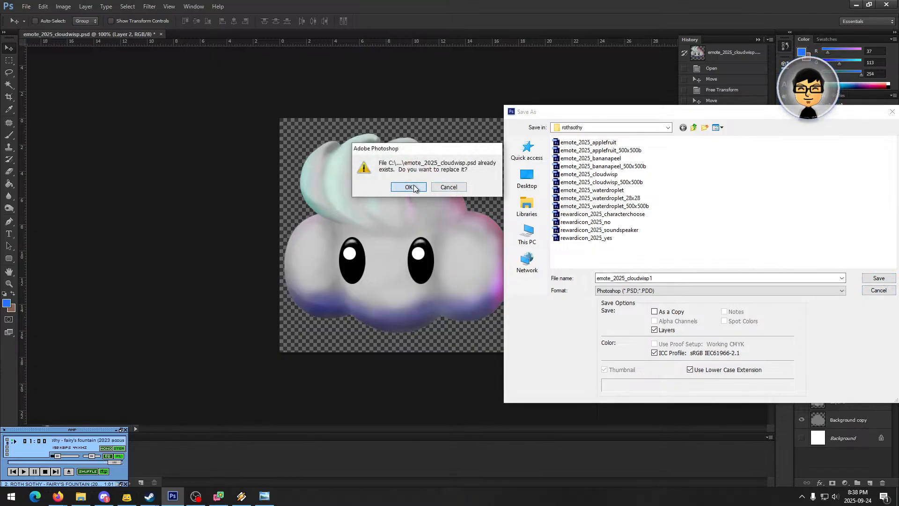
{"action": "left_click", "coordinate": [448, 187]}
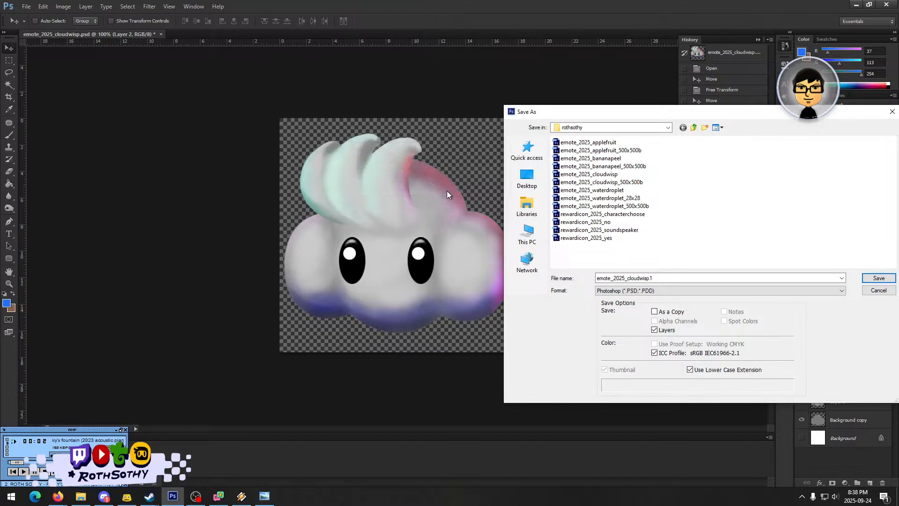
{"action": "key", "text": "Escape"}
- Save the reworked document as a separate Photoshop file named emote_2025_cloudwisp1 in the rothsothy folder
{"action": "left_click", "coordinate": [26, 6]}
{"action": "left_click", "coordinate": [68, 119]}
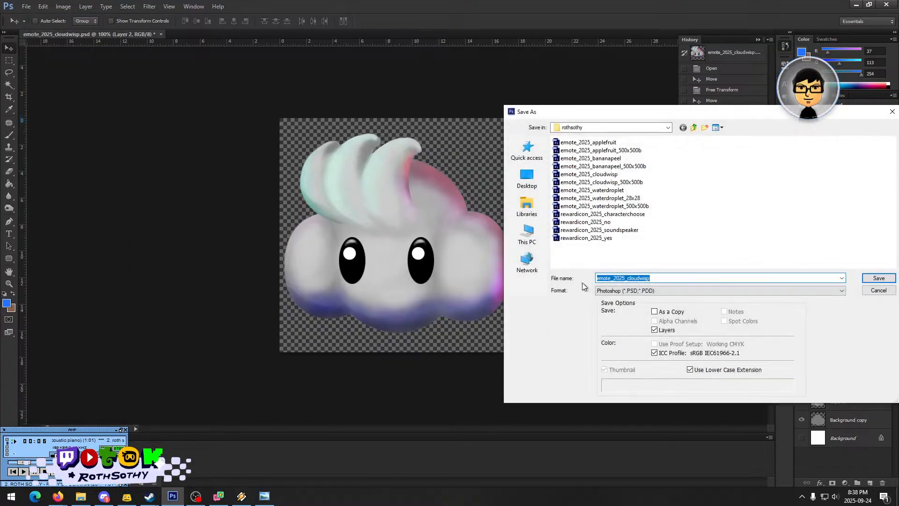
{"action": "left_click", "coordinate": [681, 279]}
{"action": "type", "text": "1"}
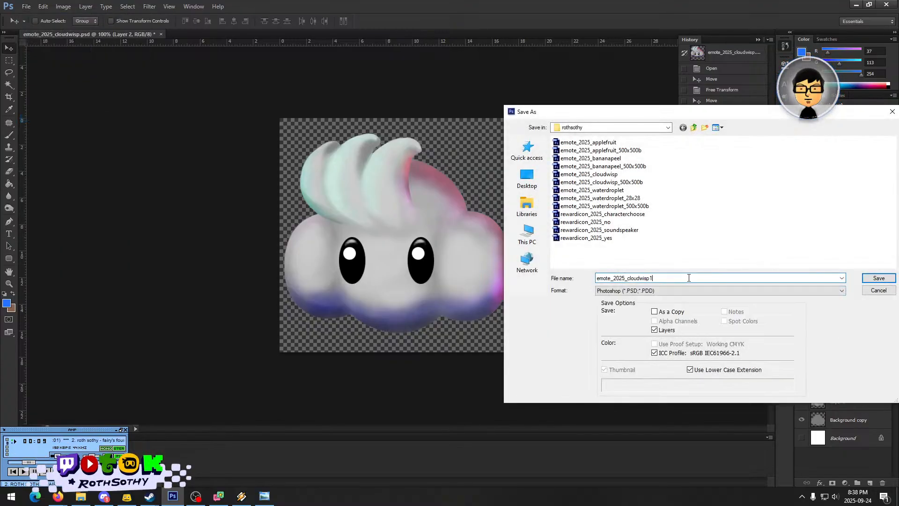
{"action": "left_click", "coordinate": [878, 278]}
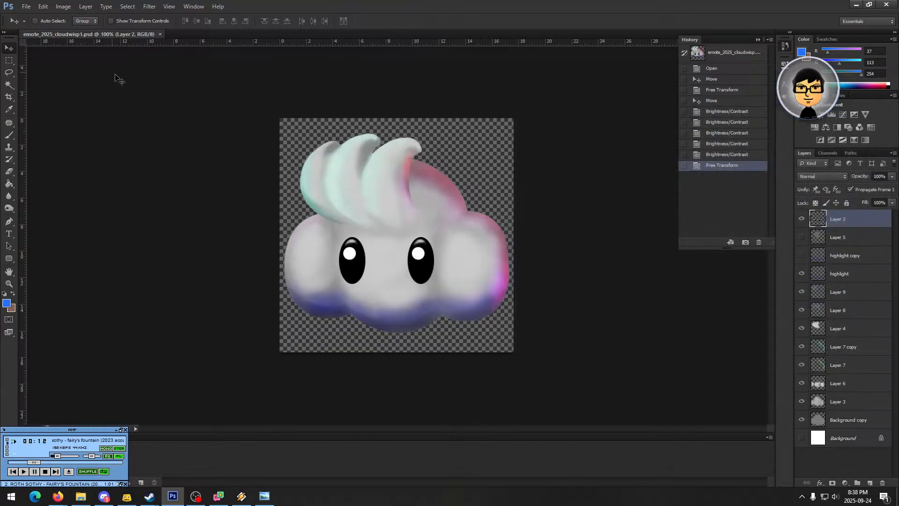
- Start a Save for Web export as PNG-24 at 500 x 500 px and choose the rothsothy folder inside emote designs
{"action": "left_click", "coordinate": [26, 6]}
{"action": "left_click", "coordinate": [91, 135]}
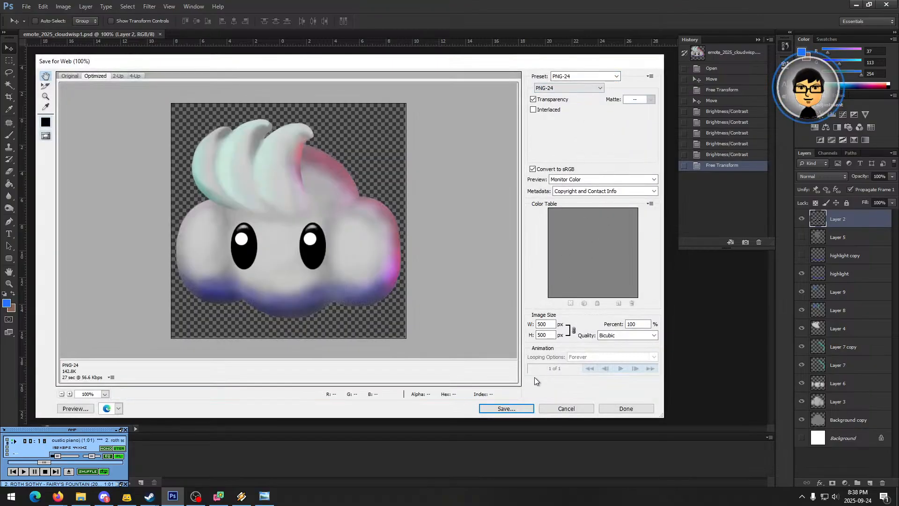
{"action": "left_click", "coordinate": [510, 409]}
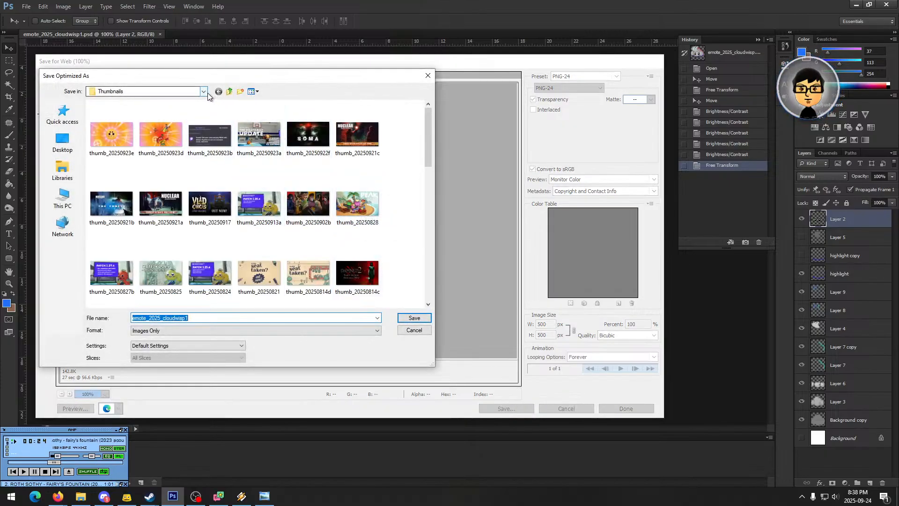
{"action": "left_click", "coordinate": [230, 92]}
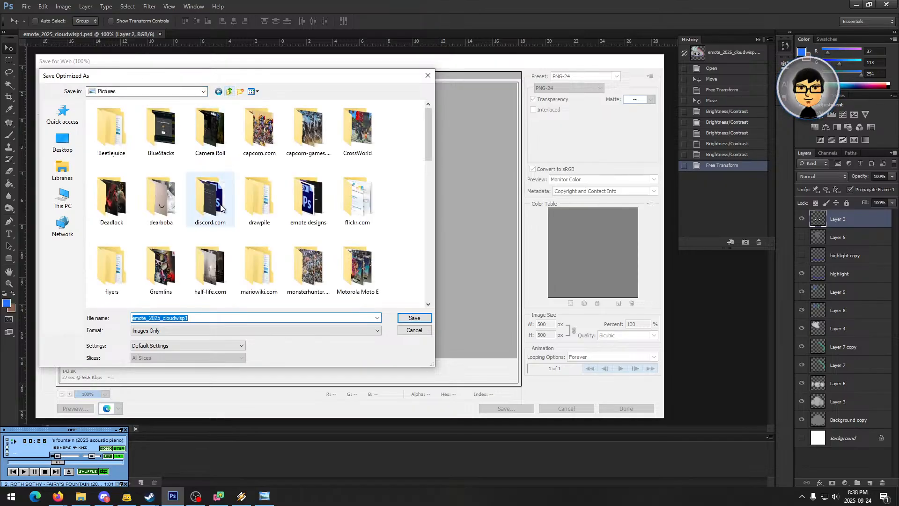
{"action": "double_click", "coordinate": [309, 199]}
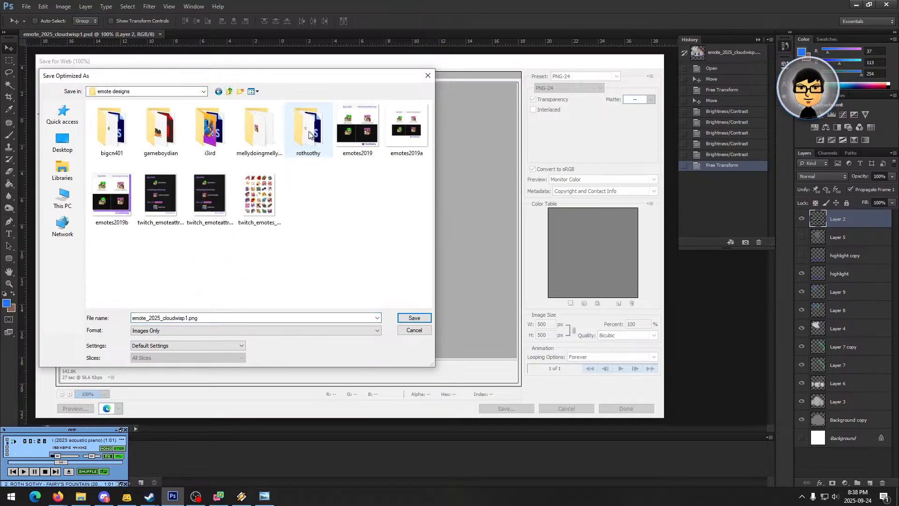
{"action": "double_click", "coordinate": [292, 132]}
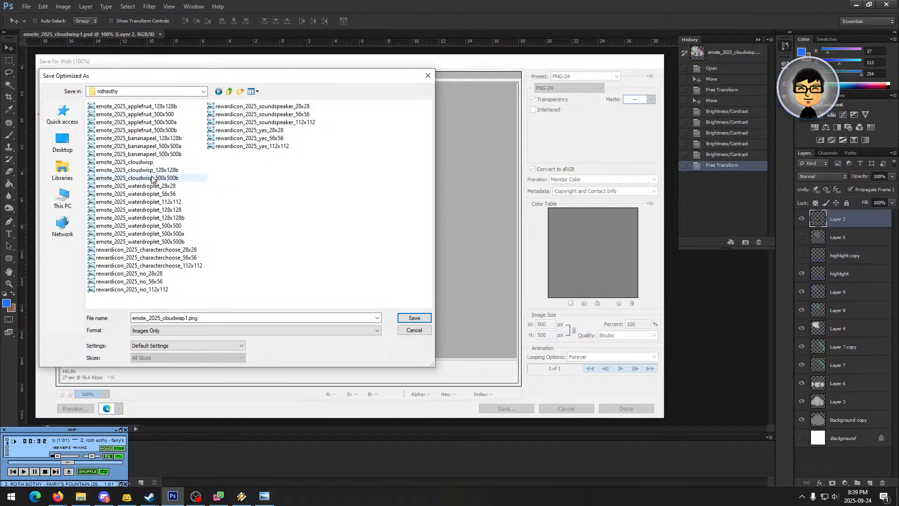
- Name the full-size export emote_2025_cloudwisp_500x500c.png, based on the existing 500x500b file name, and save it
{"action": "left_click", "coordinate": [178, 178]}
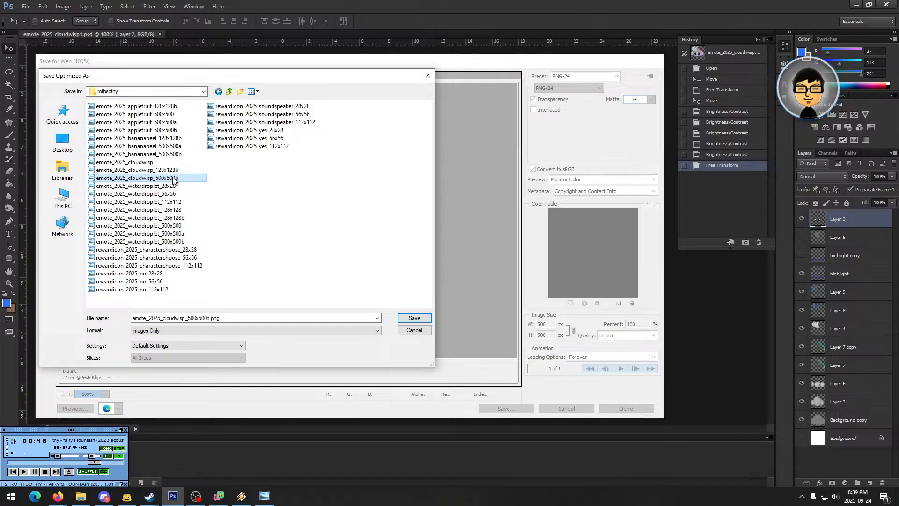
{"action": "double_click", "coordinate": [216, 319]}
{"action": "left_click", "coordinate": [209, 318]}
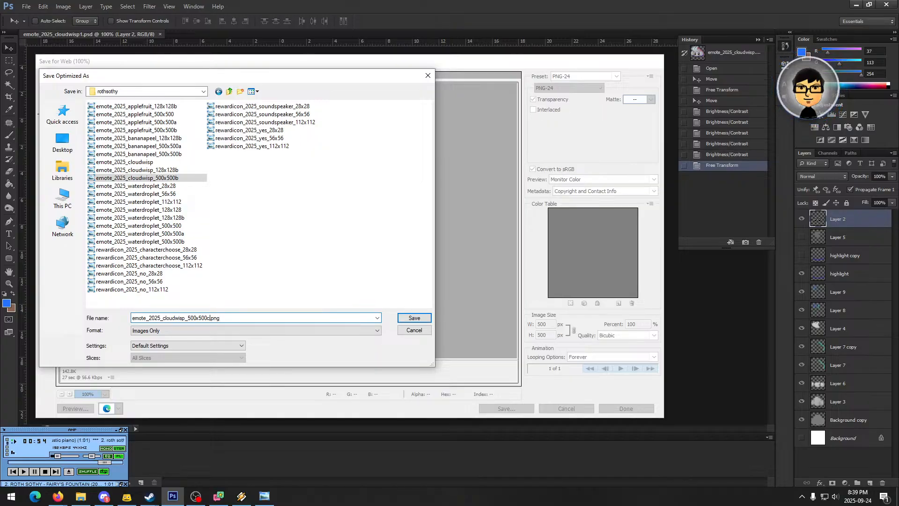
{"action": "type", "text": "c"}
{"action": "left_click", "coordinate": [419, 318]}
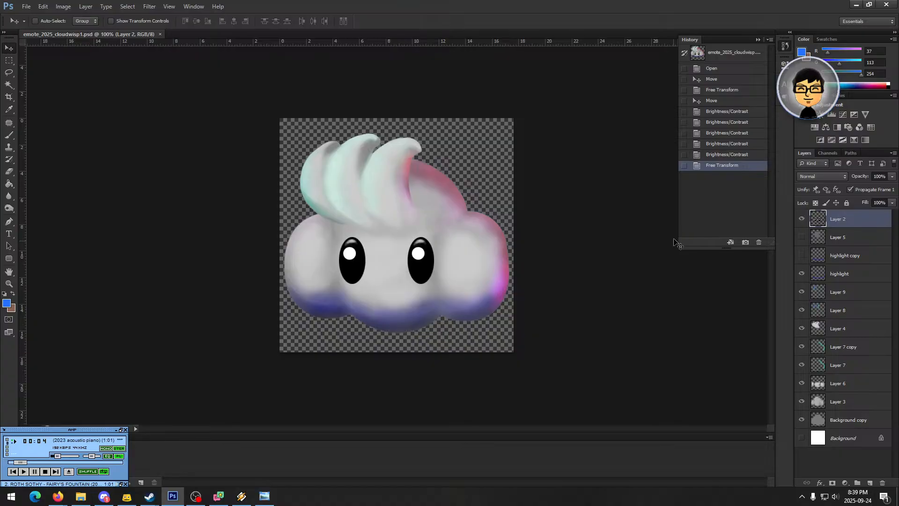
- Set up another Save for Web export with the PNG-24 preset and resize the image to 128 x 128 px
{"action": "left_click", "coordinate": [26, 7]}
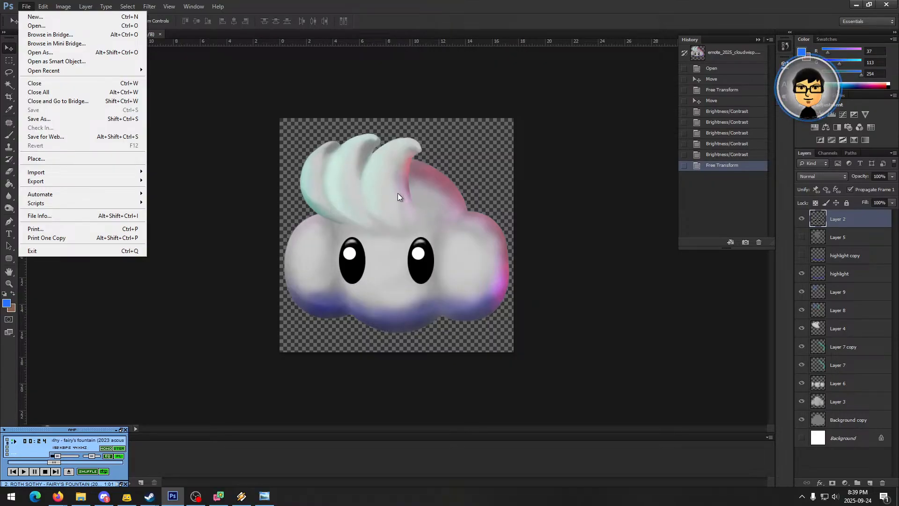
{"action": "left_click", "coordinate": [70, 137]}
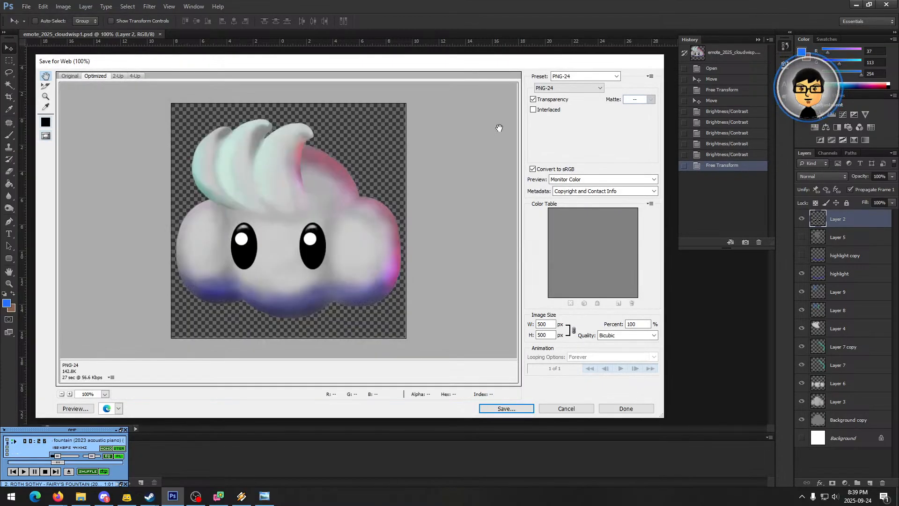
{"action": "left_click", "coordinate": [597, 77]}
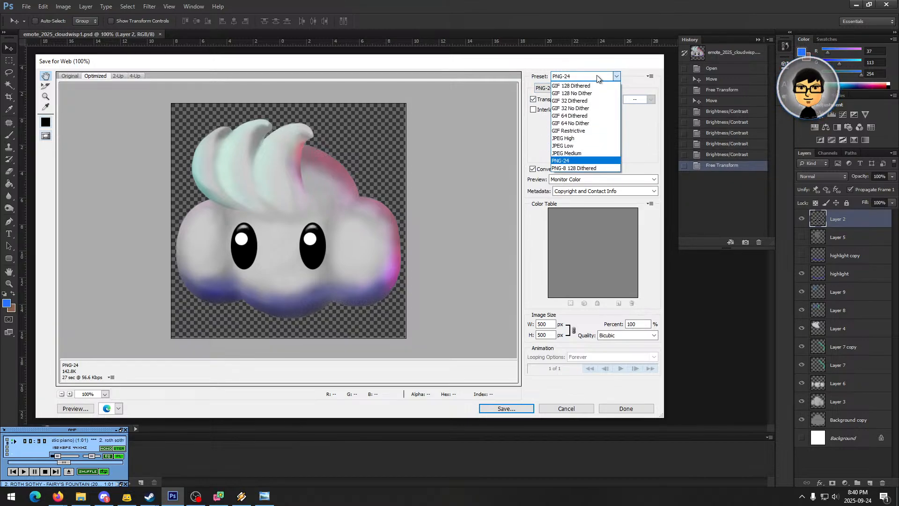
{"action": "left_click", "coordinate": [597, 77]}
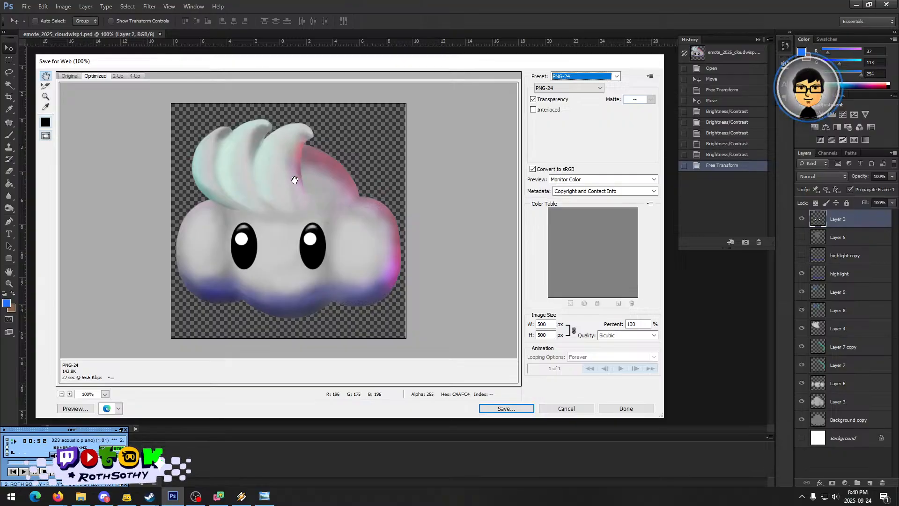
{"action": "left_click_drag", "start_coordinate": [553, 324], "coordinate": [522, 331]}
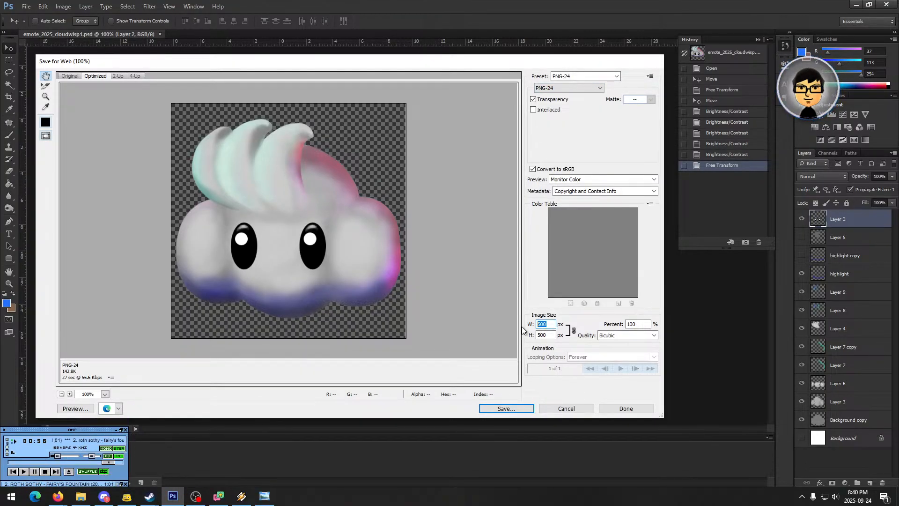
{"action": "type", "text": "128"}
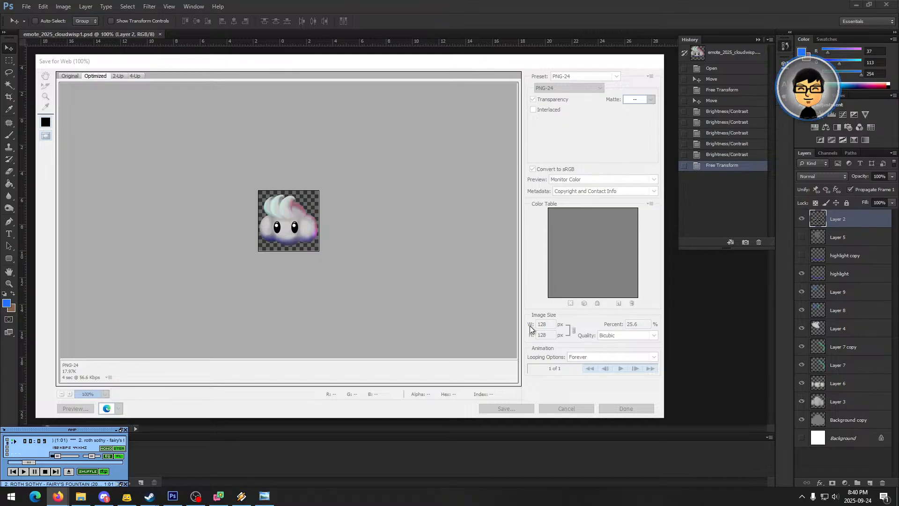
{"action": "left_click", "coordinate": [542, 218]}
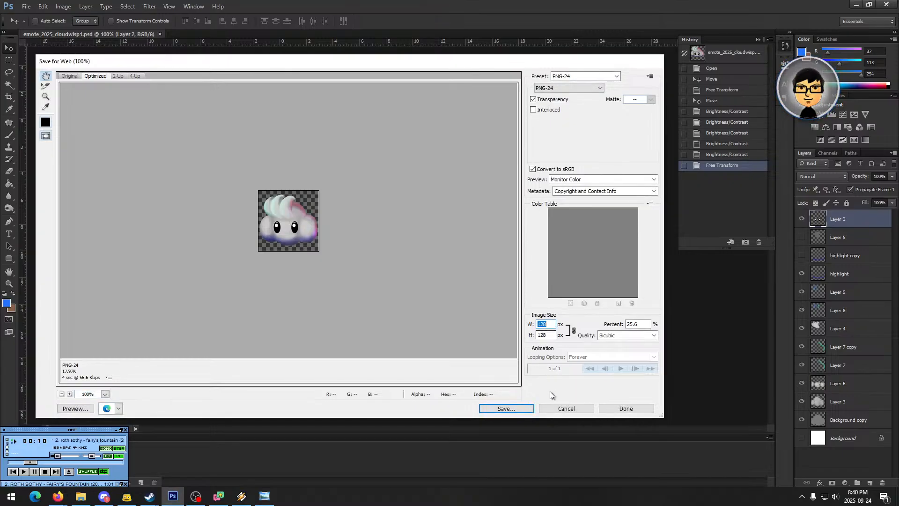
- Save the 128 px export as emote_2025_cloudwisp_128x128c.png in the rothsothy folder, based on the existing 128x128b file name
{"action": "left_click", "coordinate": [505, 409]}
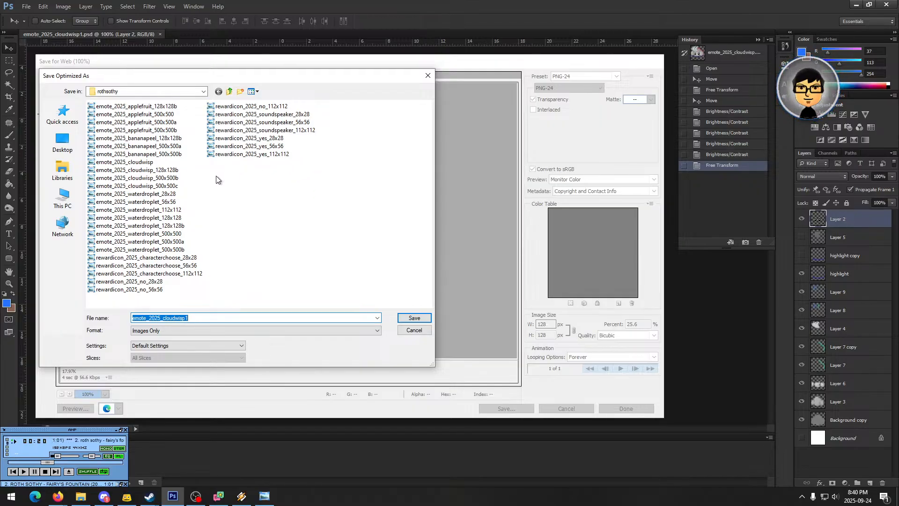
{"action": "left_click", "coordinate": [183, 170]}
{"action": "double_click", "coordinate": [211, 319]}
{"action": "left_click_drag", "start_coordinate": [211, 318], "coordinate": [207, 319]}
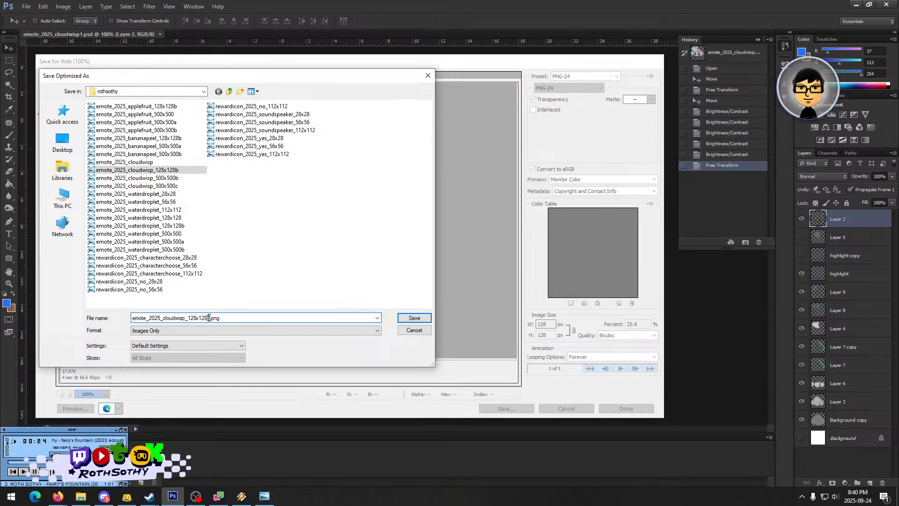
{"action": "type", "text": "c"}
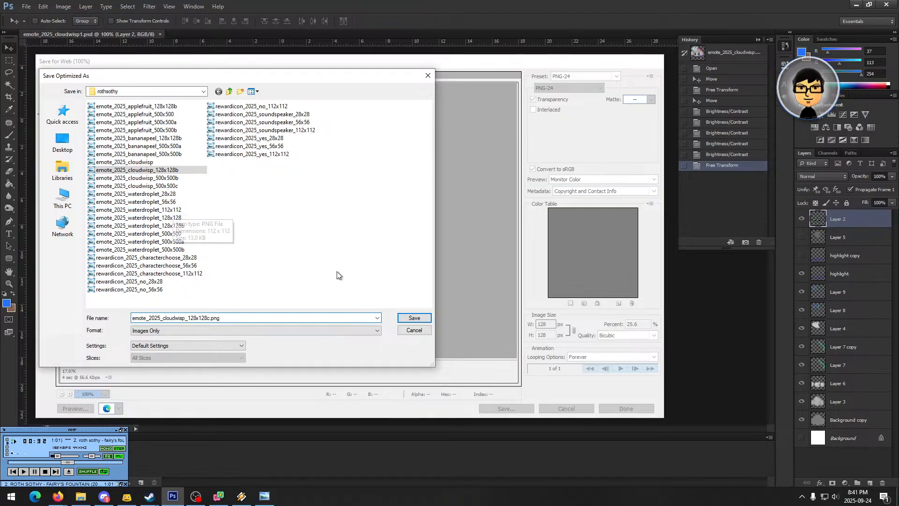
{"action": "left_click", "coordinate": [405, 322]}
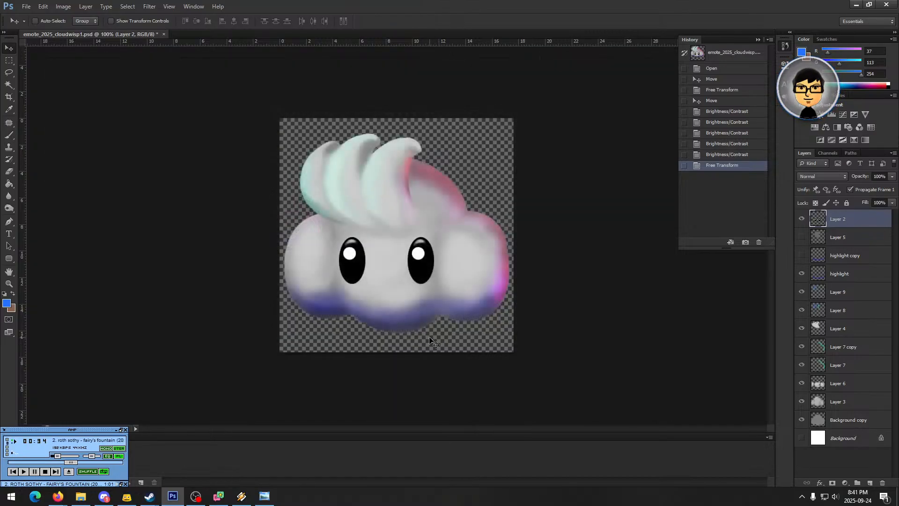
- Set up a Save for Web export as PNG-24 resized to 112 x 112 px and proceed to saving it
{"action": "left_click", "coordinate": [28, 7]}
{"action": "left_click", "coordinate": [86, 126]}
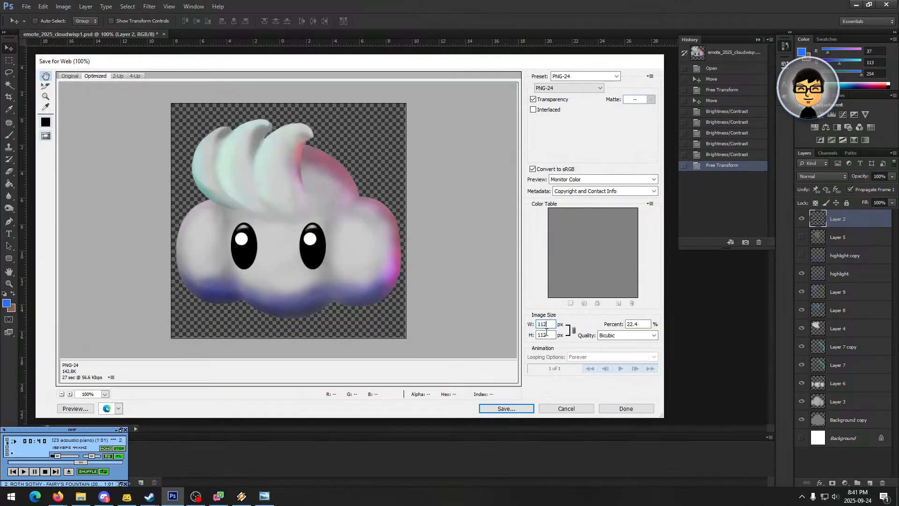
{"action": "left_click", "coordinate": [517, 409]}
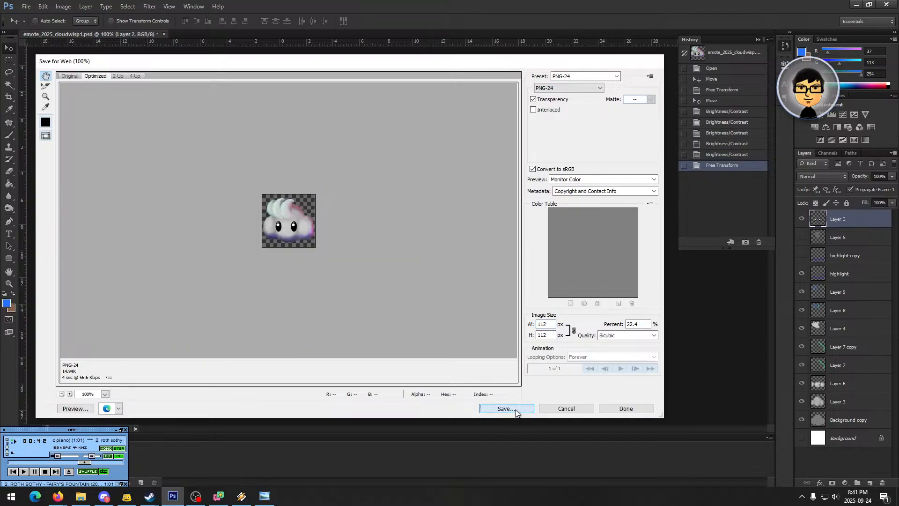
{"action": "left_click", "coordinate": [506, 408]}
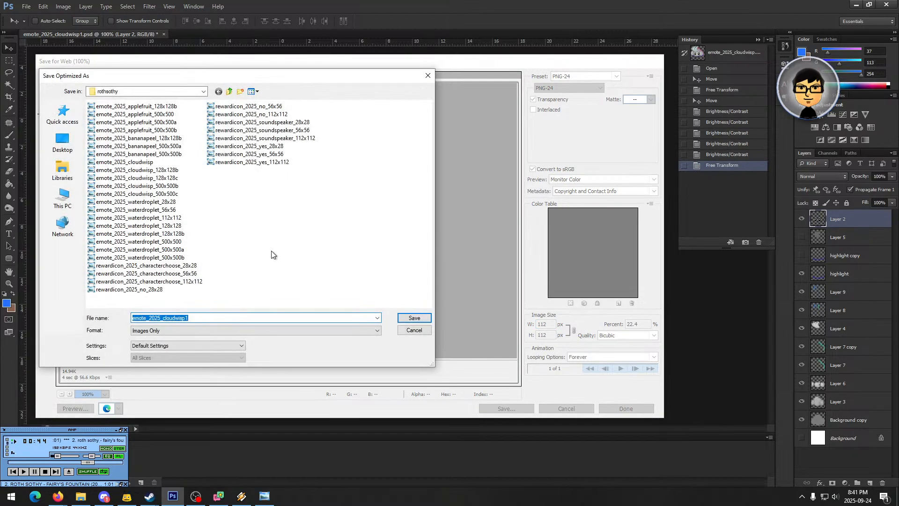
{"action": "left_click", "coordinate": [174, 172]}
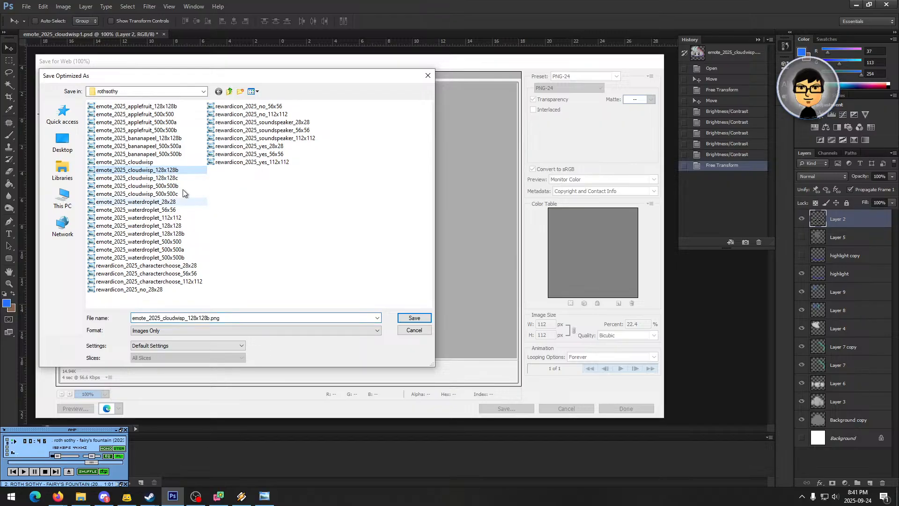
{"action": "left_click", "coordinate": [209, 318]}
{"action": "left_click", "coordinate": [208, 318]}
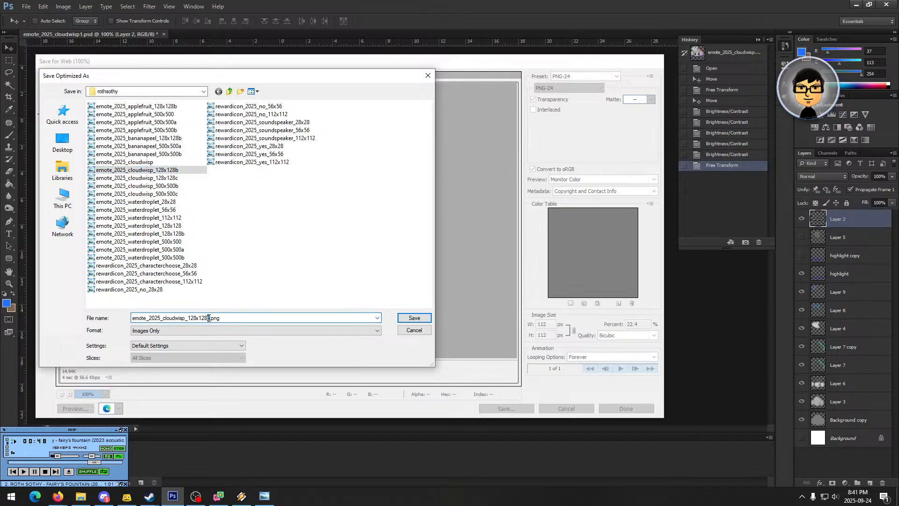
{"action": "left_click", "coordinate": [419, 317]}
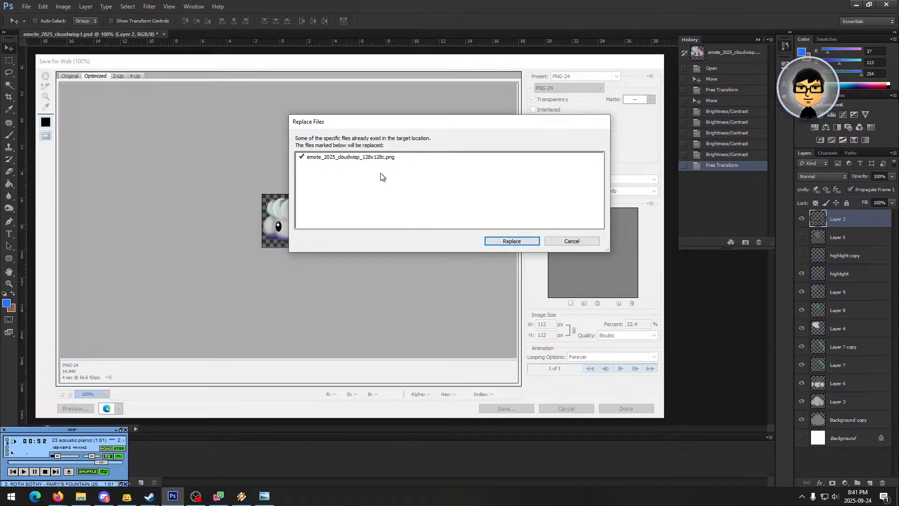
{"action": "left_click", "coordinate": [569, 241]}
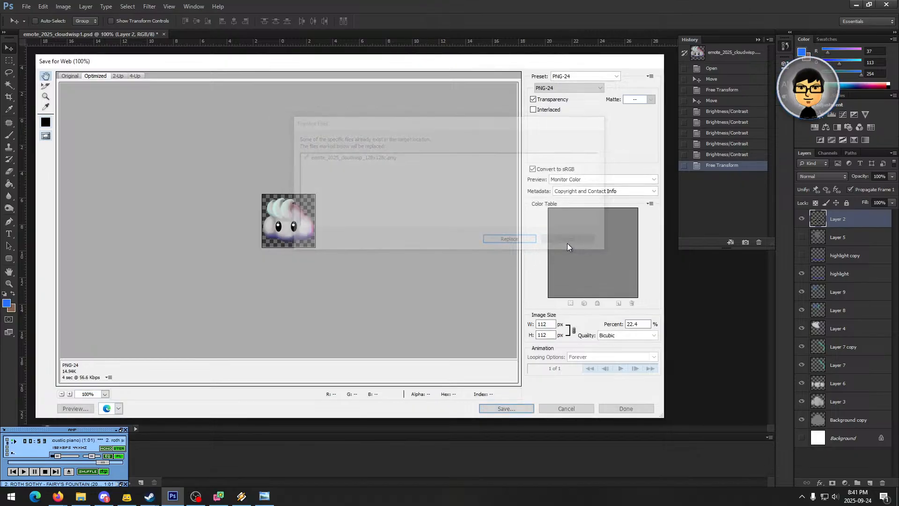
- Save the 112 px export as emote_2025_cloudwisp_112x112c in the rothsothy folder
{"action": "left_click", "coordinate": [509, 411]}
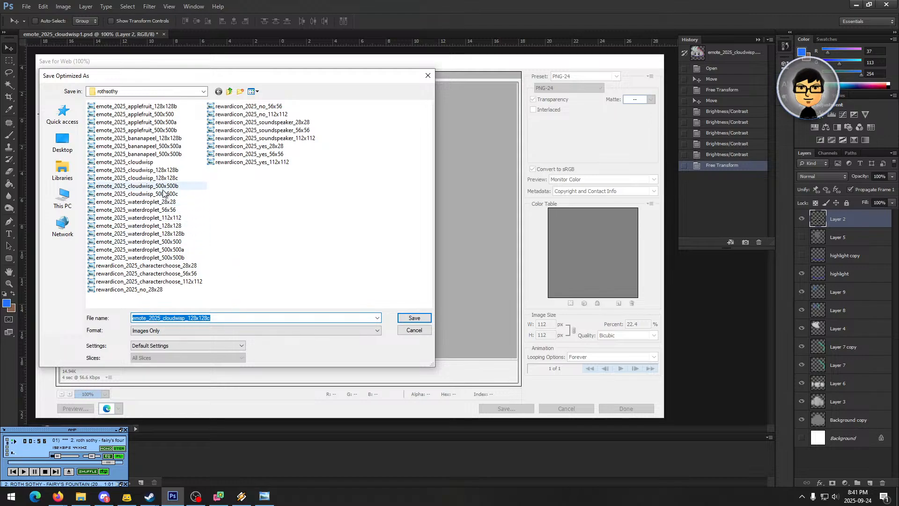
{"action": "left_click", "coordinate": [191, 317]}
{"action": "type", "text": "1"}
{"action": "key", "text": "Right"}
{"action": "key", "text": "Delete"}
{"action": "key", "text": "Right"}
{"action": "key", "text": "Right"}
{"action": "type", "text": "1"}
{"action": "key", "text": "Right"}
{"action": "key", "text": "Delete"}
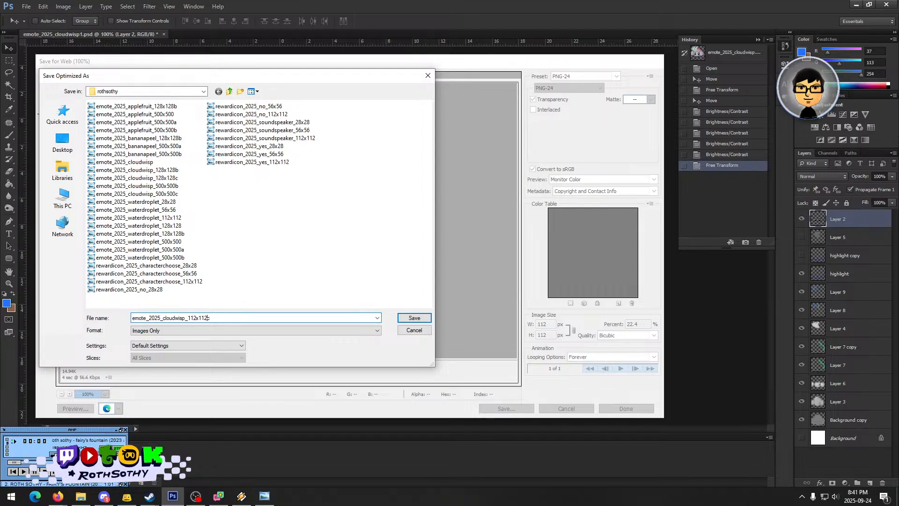
{"action": "left_click", "coordinate": [414, 318]}
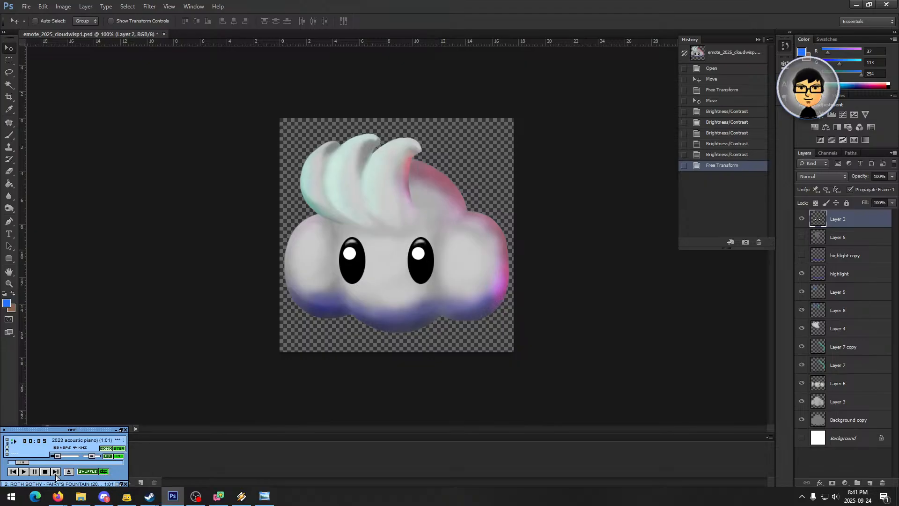
- Switch to the music player, widen its playlist window, skip to the next track, and collapse the playlist again
{"action": "double_click", "coordinate": [75, 484]}
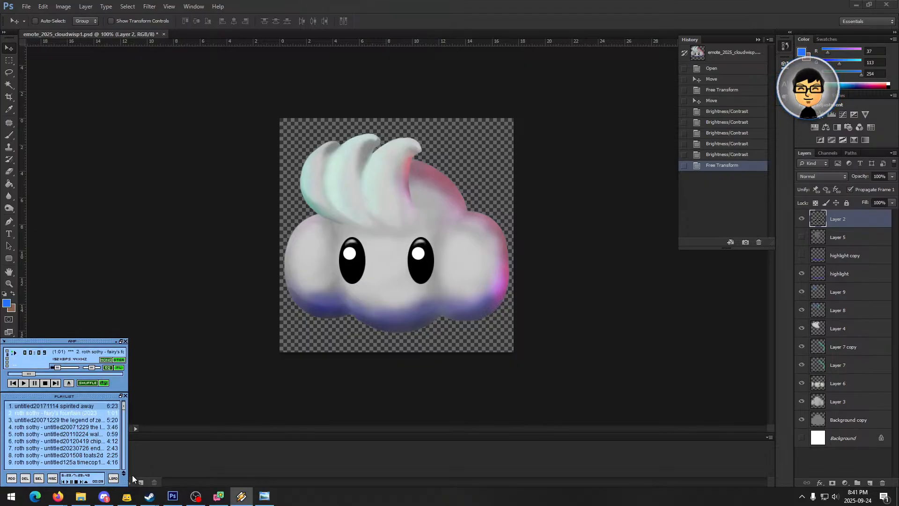
{"action": "left_click_drag", "start_coordinate": [127, 484], "coordinate": [156, 485]}
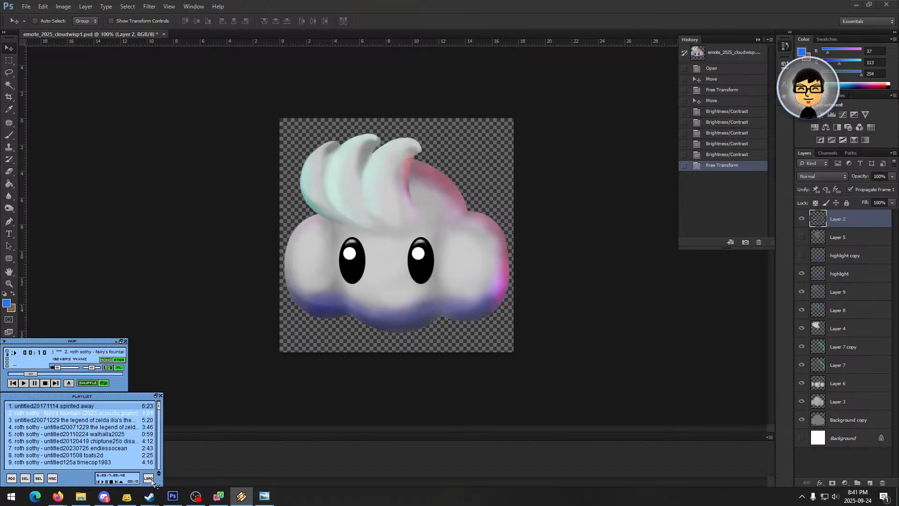
{"action": "left_click", "coordinate": [54, 382]}
{"action": "left_click", "coordinate": [220, 451]}
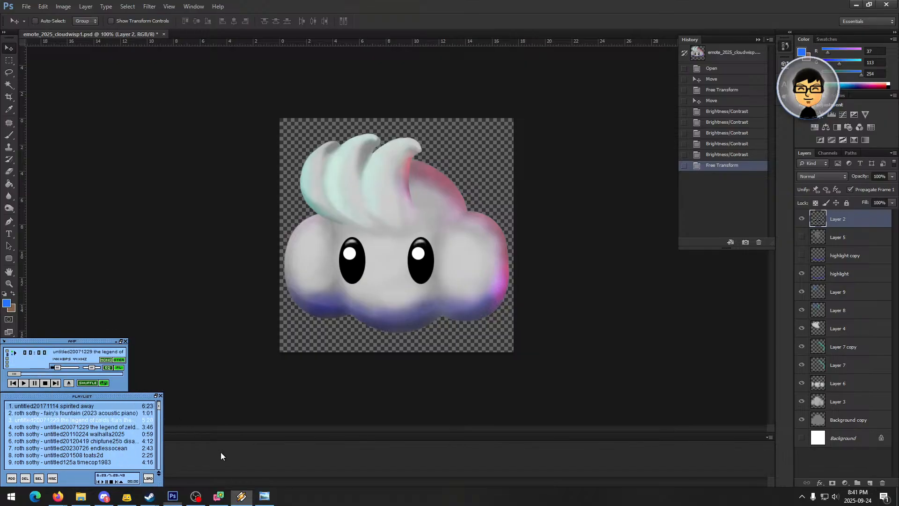
{"action": "double_click", "coordinate": [79, 395]}
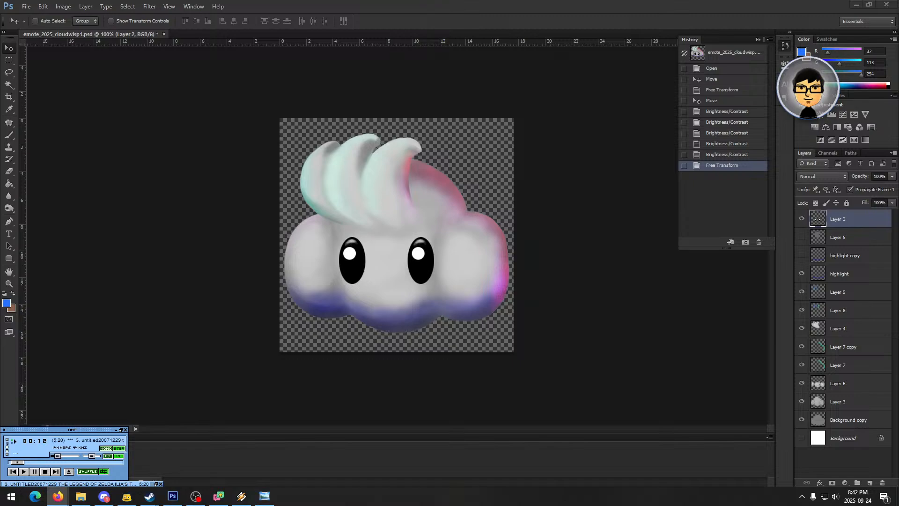
- Switch to the Twitch Emotes dashboard in the browser and inspect the CLOUD follower emote's removal option and details
{"action": "left_click_drag", "start_coordinate": [898, 109], "coordinate": [268, 50]}
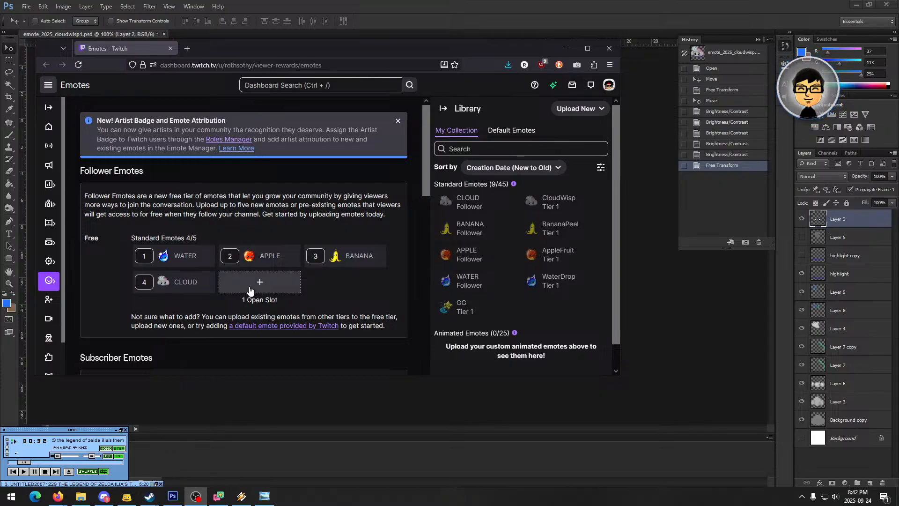
{"action": "scroll", "coordinate": [180, 241], "scroll_direction": "down", "scroll_amount": 1}
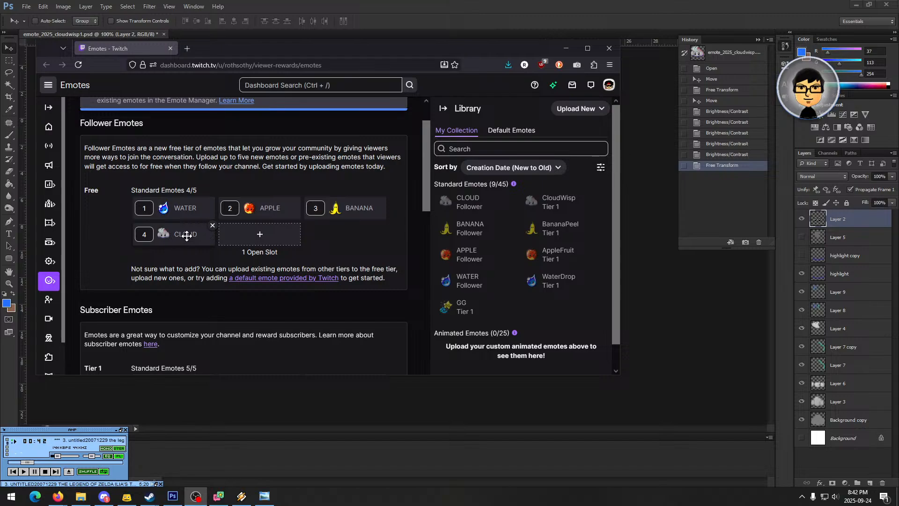
{"action": "left_click", "coordinate": [213, 226]}
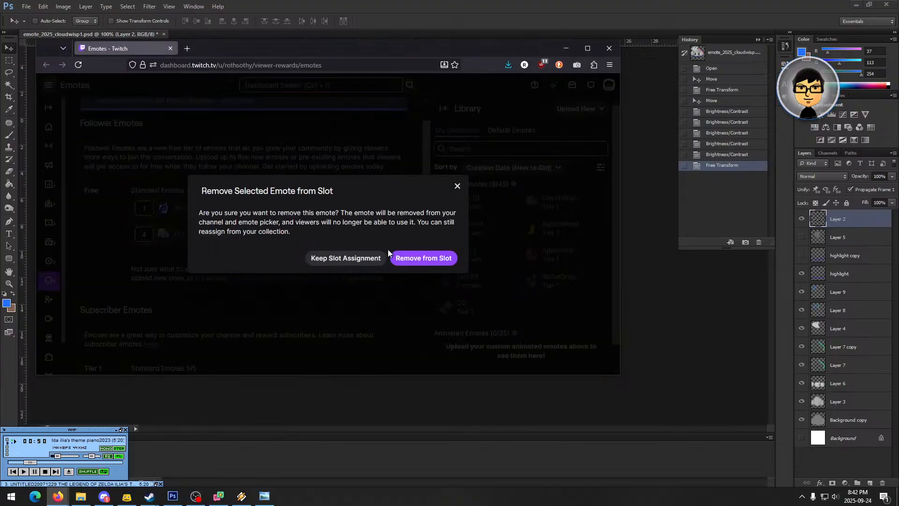
{"action": "left_click", "coordinate": [457, 188]}
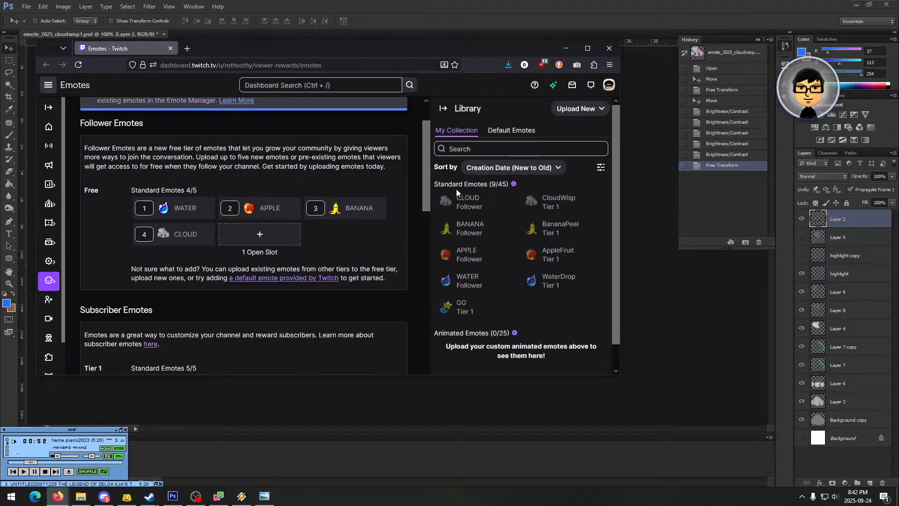
{"action": "left_click", "coordinate": [494, 202]}
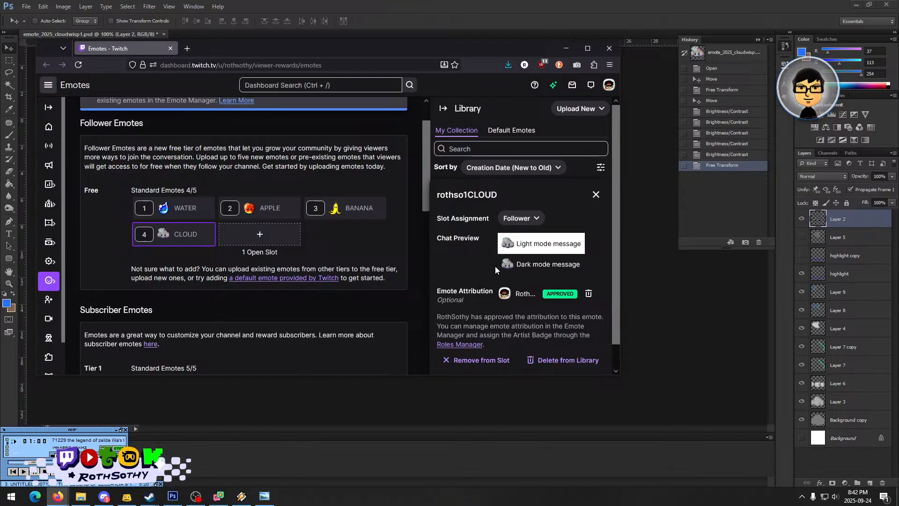
{"action": "left_click", "coordinate": [596, 195]}
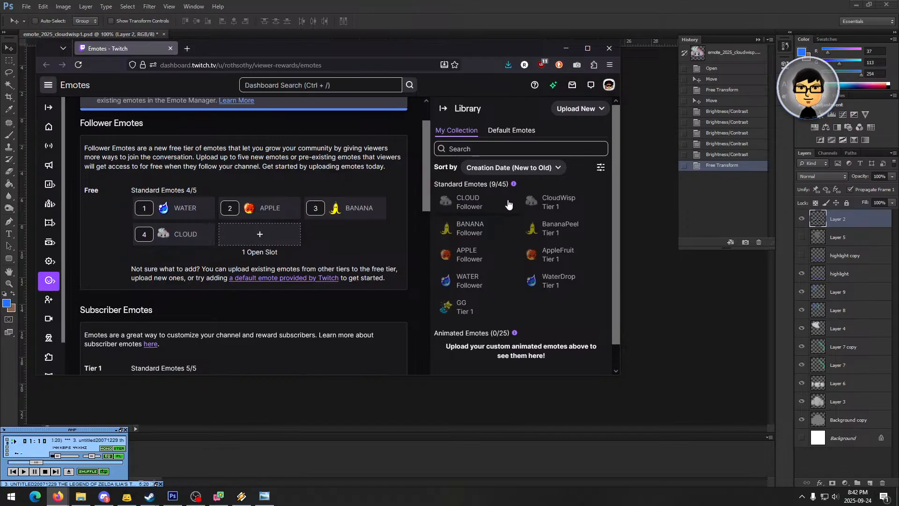
- Enlarge the browser window and examine the assigned emote slots, the personal collection and the default emotes
{"action": "scroll", "coordinate": [509, 204], "scroll_direction": "down", "scroll_amount": 1}
{"action": "left_click_drag", "start_coordinate": [620, 376], "coordinate": [667, 423]}
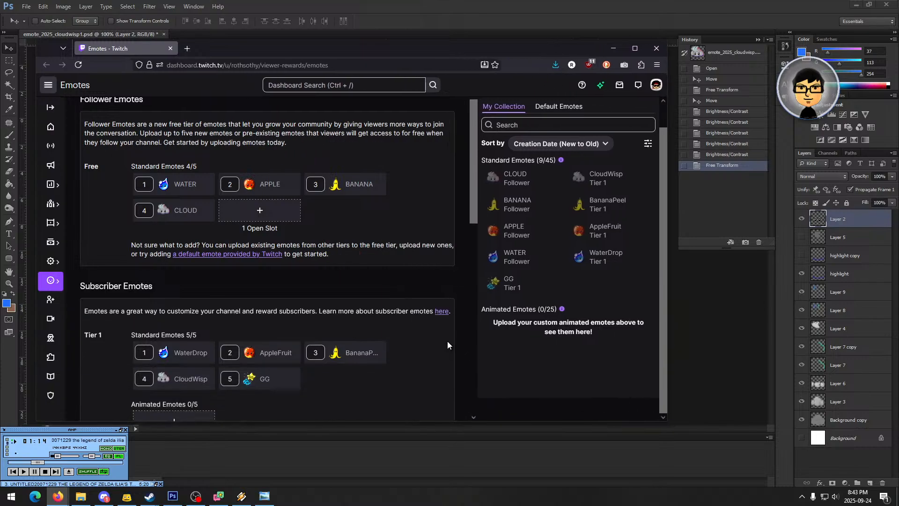
{"action": "scroll", "coordinate": [436, 340], "scroll_direction": "down", "scroll_amount": 4}
{"action": "scroll", "coordinate": [375, 308], "scroll_direction": "down", "scroll_amount": 3}
{"action": "scroll", "coordinate": [403, 297], "scroll_direction": "up", "scroll_amount": 8}
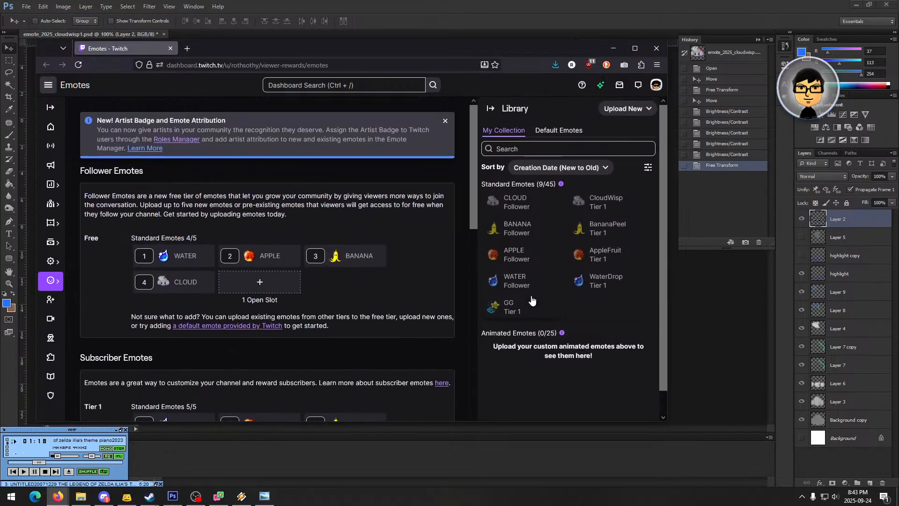
{"action": "left_click", "coordinate": [559, 131]}
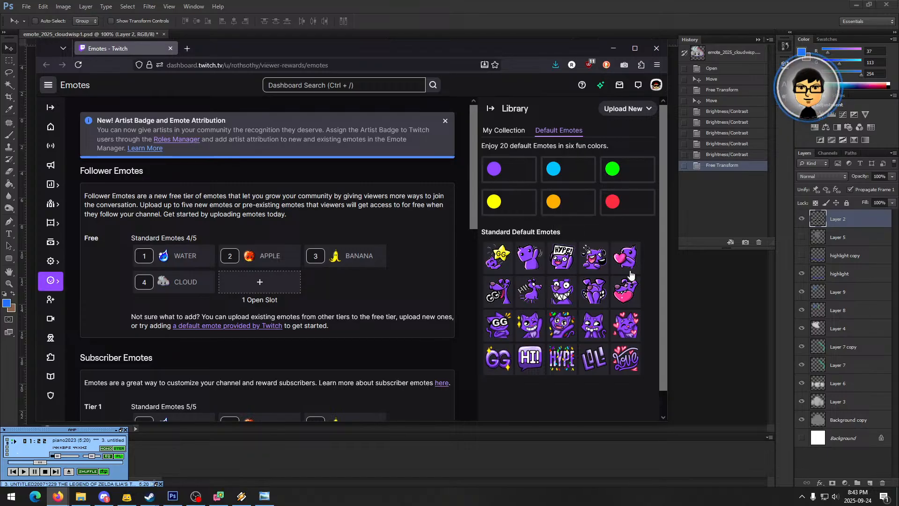
{"action": "left_click", "coordinate": [507, 131]}
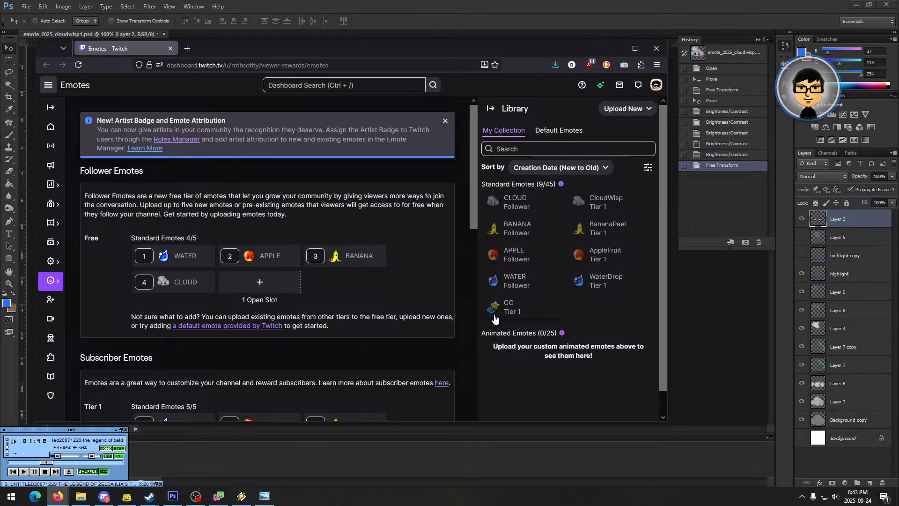
{"action": "left_click", "coordinate": [551, 133]}
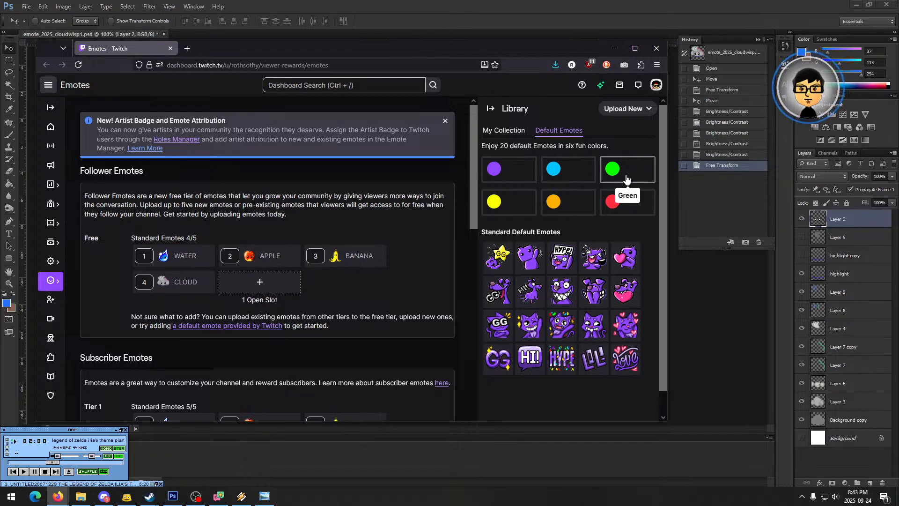
{"action": "left_click", "coordinate": [511, 131]}
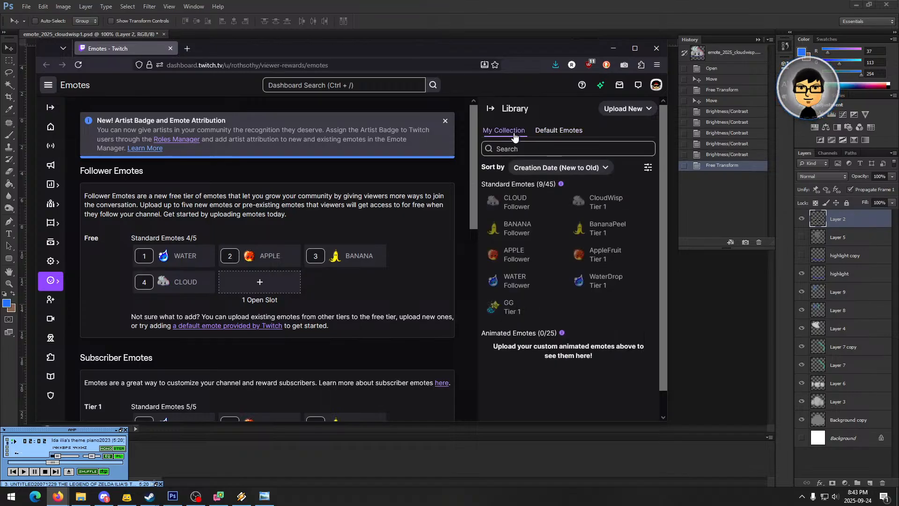
- Delete the CLOUD follower emote from the emote library
{"action": "left_click", "coordinate": [546, 210]}
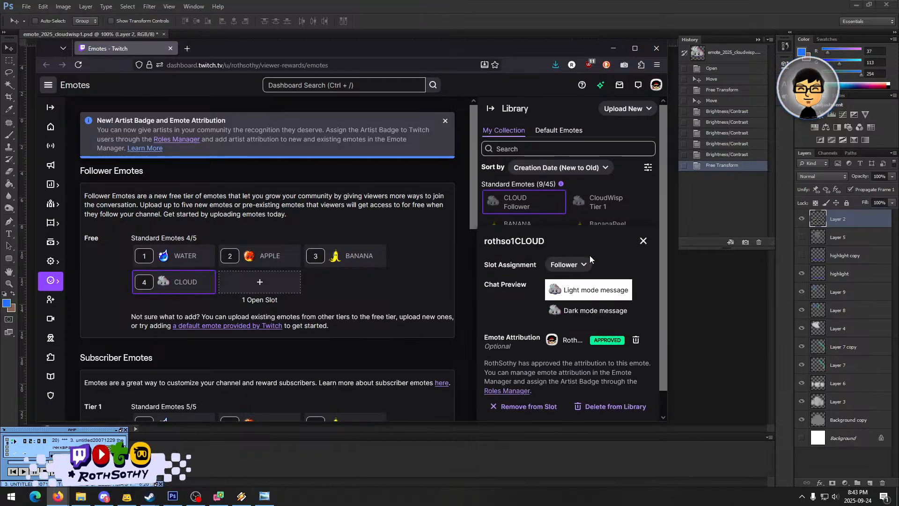
{"action": "scroll", "coordinate": [595, 331], "scroll_direction": "down", "scroll_amount": 1}
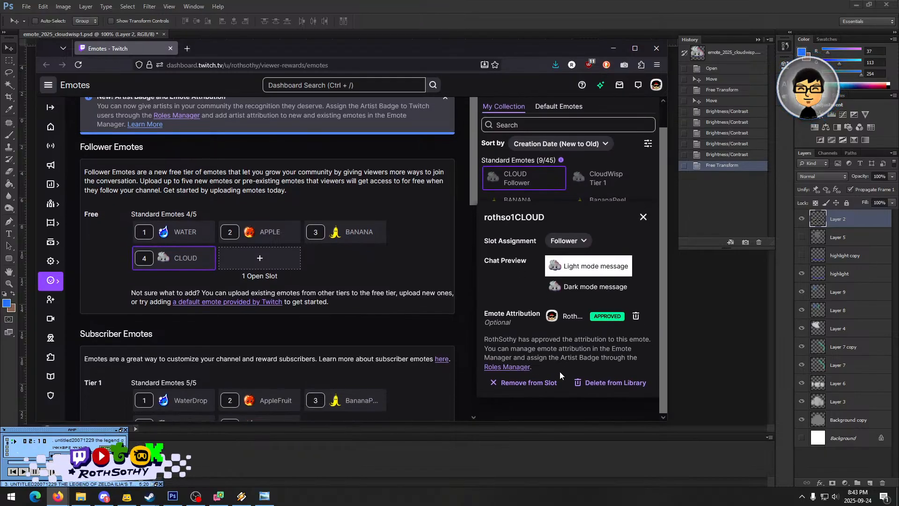
{"action": "left_click", "coordinate": [604, 383]}
{"action": "left_click", "coordinate": [393, 278]}
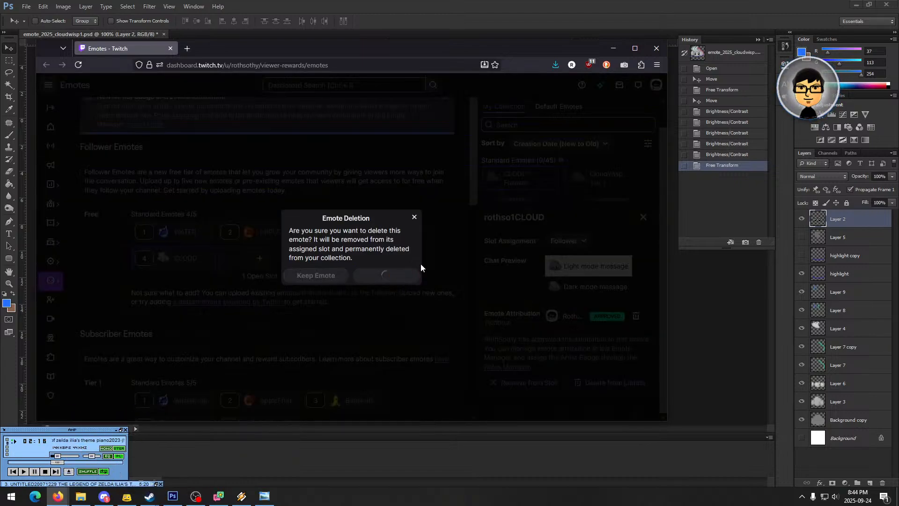
- Delete the CloudWisp Tier 1 emote from the emote library
{"action": "left_click", "coordinate": [520, 181]}
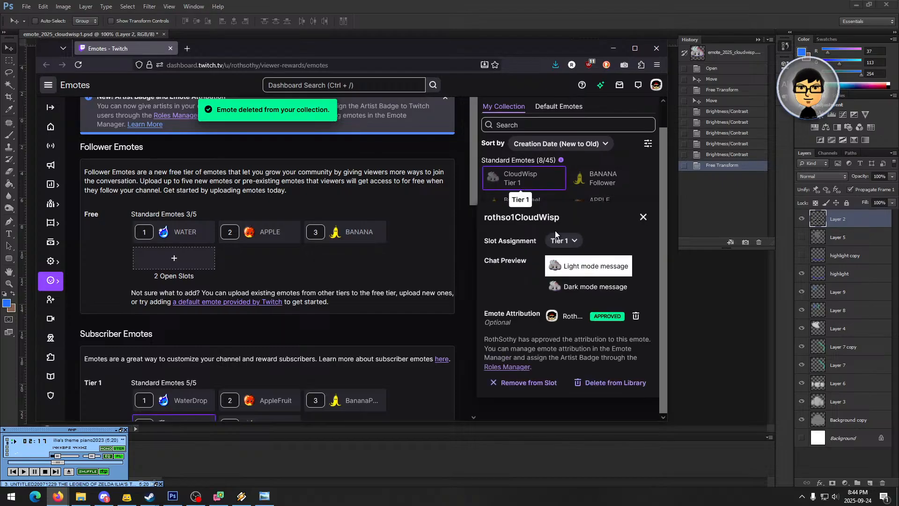
{"action": "left_click", "coordinate": [611, 384]}
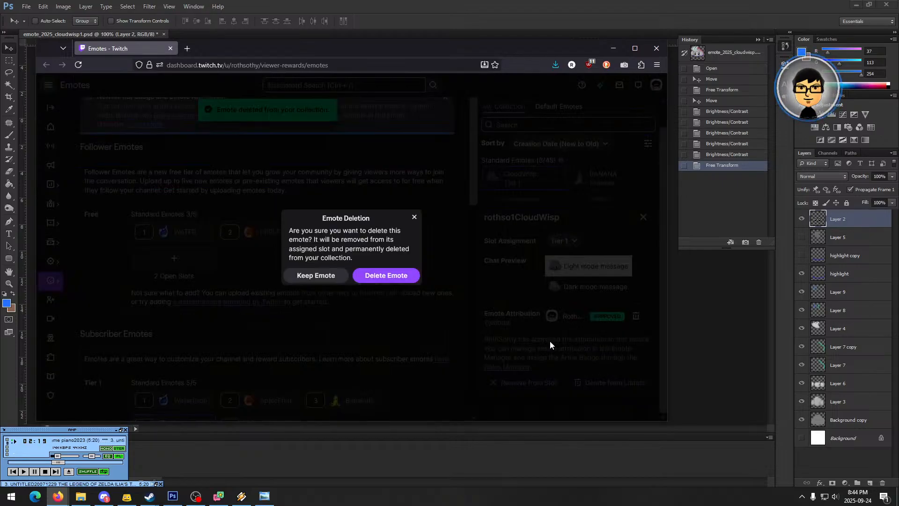
{"action": "left_click", "coordinate": [395, 276]}
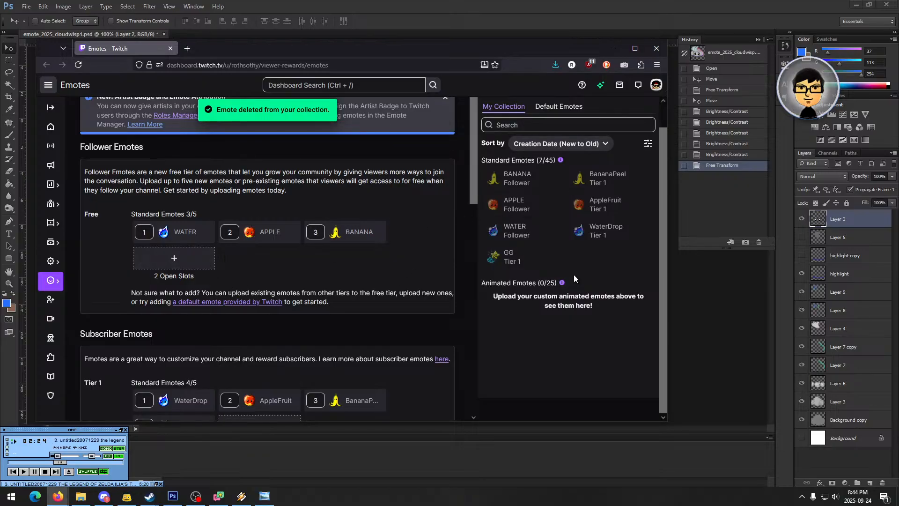
- Start uploading a new standard emote to the library
{"action": "left_click", "coordinate": [598, 148]}
{"action": "left_click", "coordinate": [598, 148]}
{"action": "scroll", "coordinate": [581, 298], "scroll_direction": "up", "scroll_amount": 1}
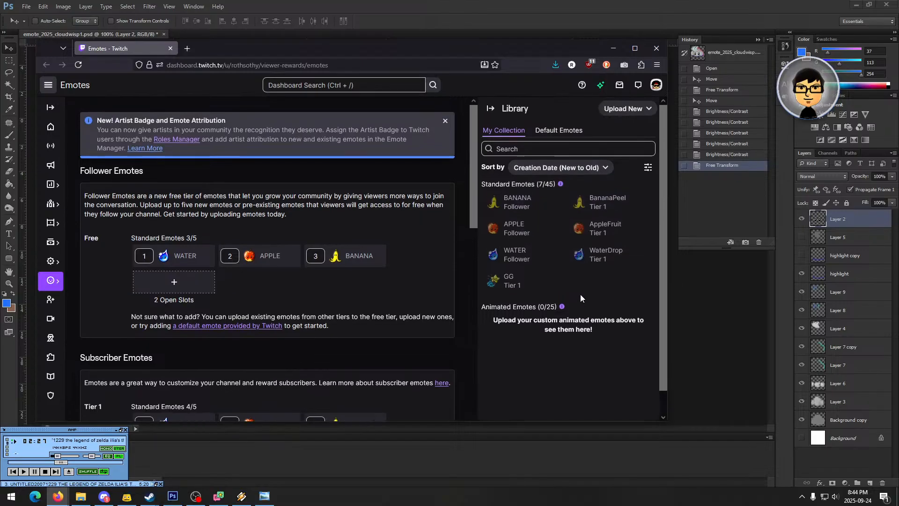
{"action": "left_click", "coordinate": [636, 110]}
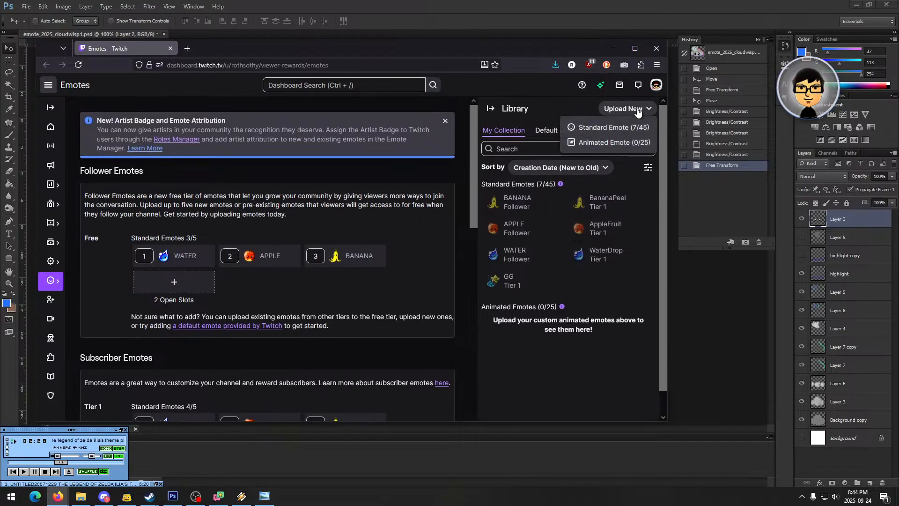
{"action": "left_click", "coordinate": [602, 128]}
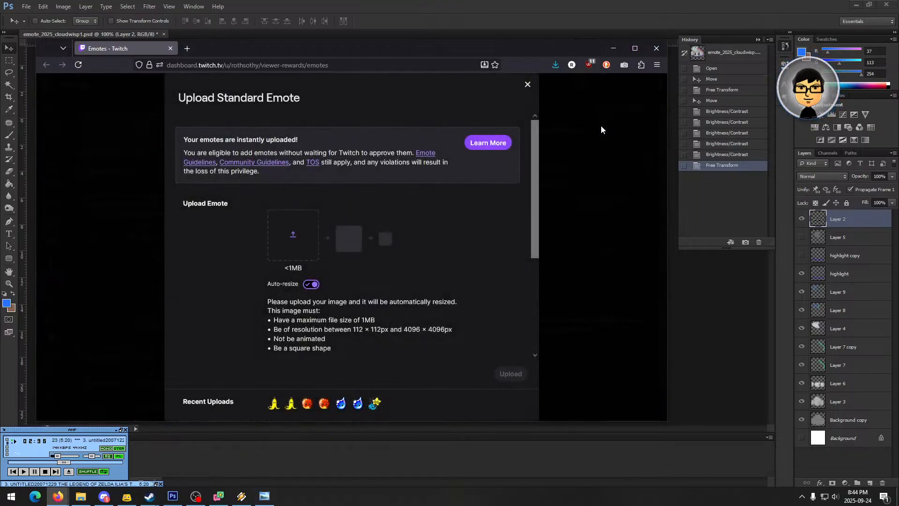
- Enter CLOUD as the emote name in the standard emote upload form
{"action": "scroll", "coordinate": [460, 223], "scroll_direction": "down", "scroll_amount": 4}
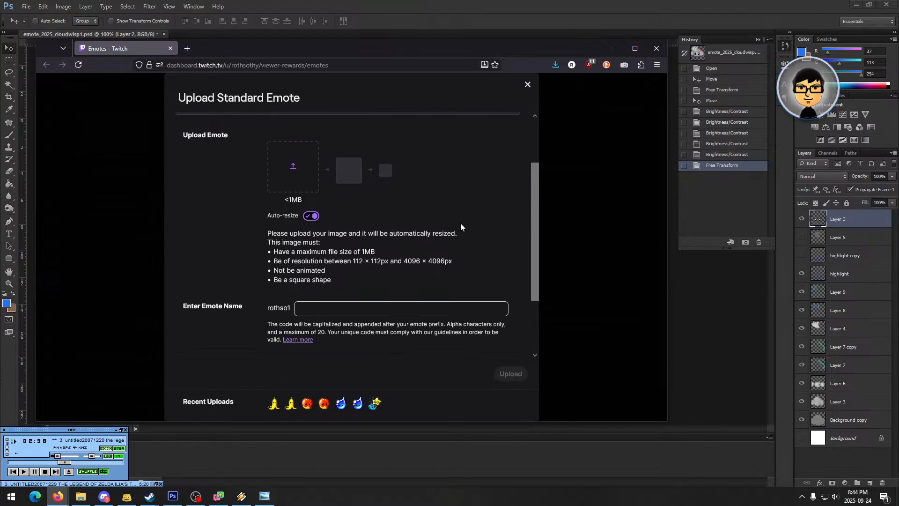
{"action": "scroll", "coordinate": [460, 223], "scroll_direction": "up", "scroll_amount": 2}
{"action": "scroll", "coordinate": [461, 225], "scroll_direction": "up", "scroll_amount": 1}
{"action": "left_click", "coordinate": [356, 321]}
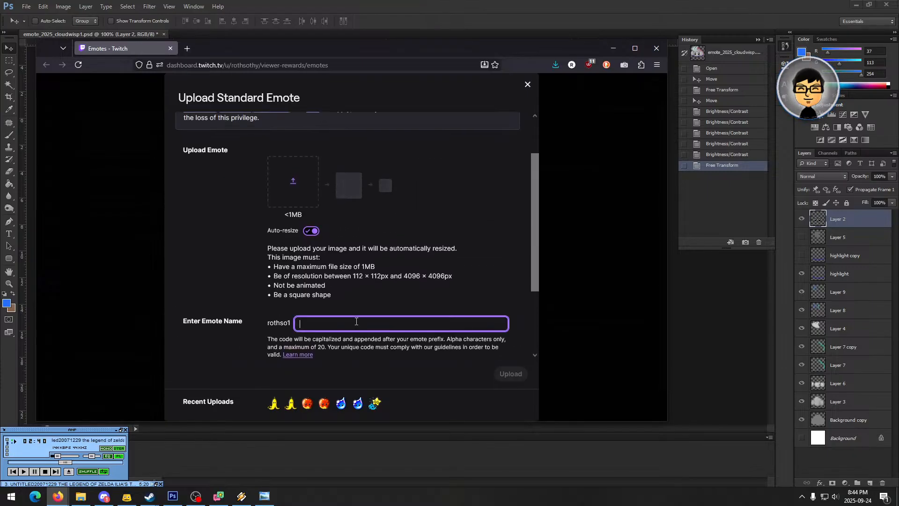
{"action": "type", "text": "CLOUD"}
{"action": "scroll", "coordinate": [364, 255], "scroll_direction": "up", "scroll_amount": 2}
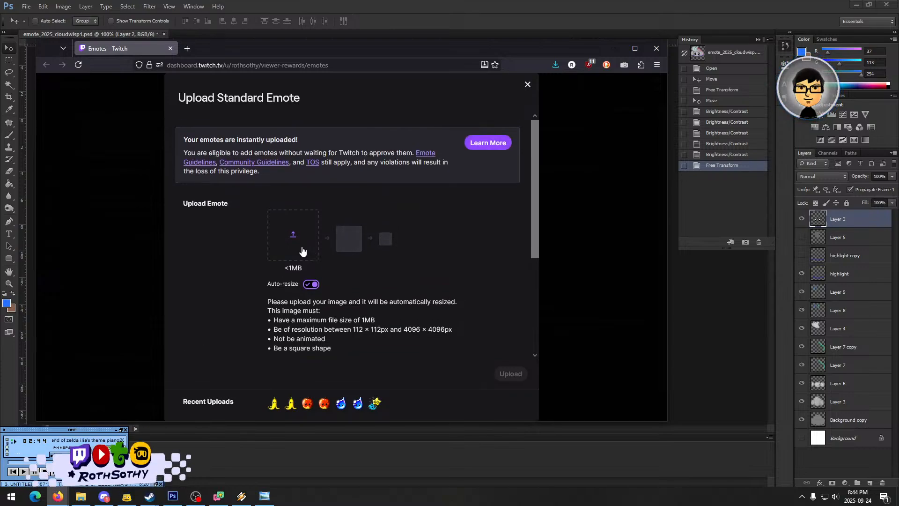
- Load emote_2025_cloudwisp_500x500c from the channel's subfolder of Pictures > emote designs as the CLOUD emote image
{"action": "left_click", "coordinate": [297, 238]}
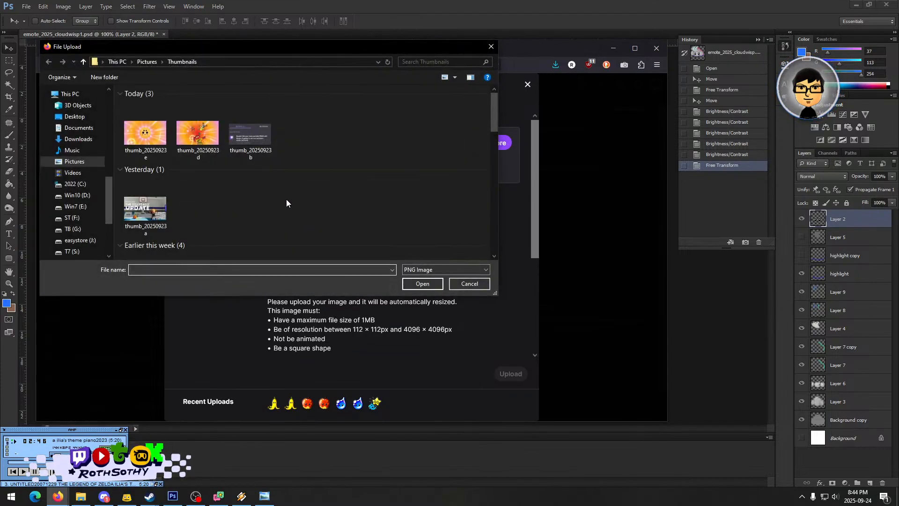
{"action": "left_click", "coordinate": [147, 62]}
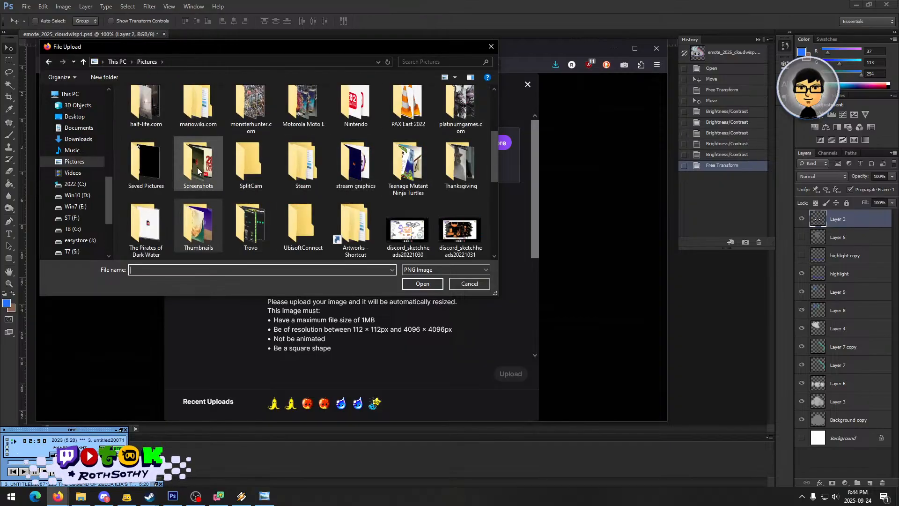
{"action": "scroll", "coordinate": [170, 168], "scroll_direction": "up", "scroll_amount": 1}
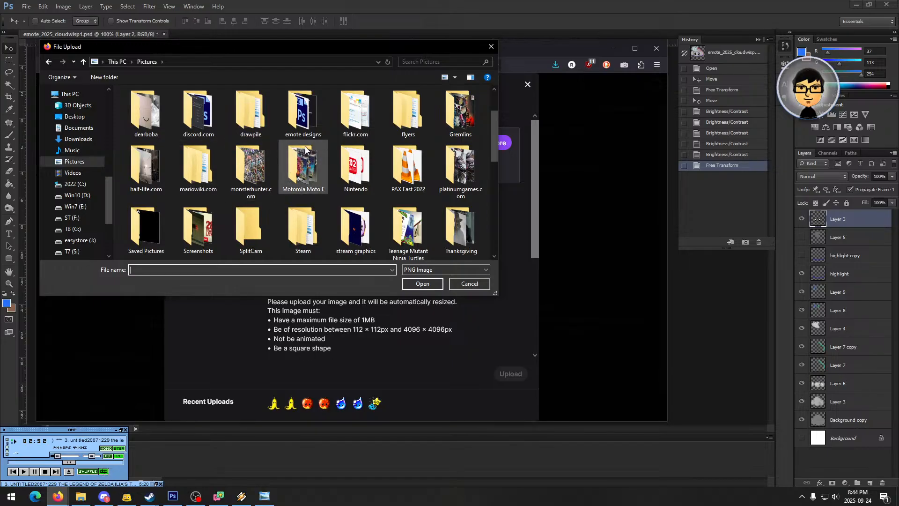
{"action": "double_click", "coordinate": [287, 117]}
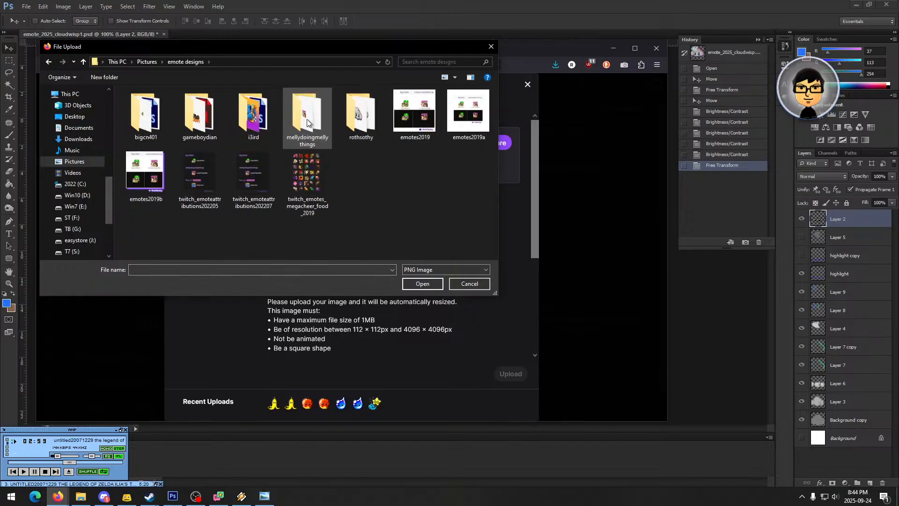
{"action": "double_click", "coordinate": [356, 113]}
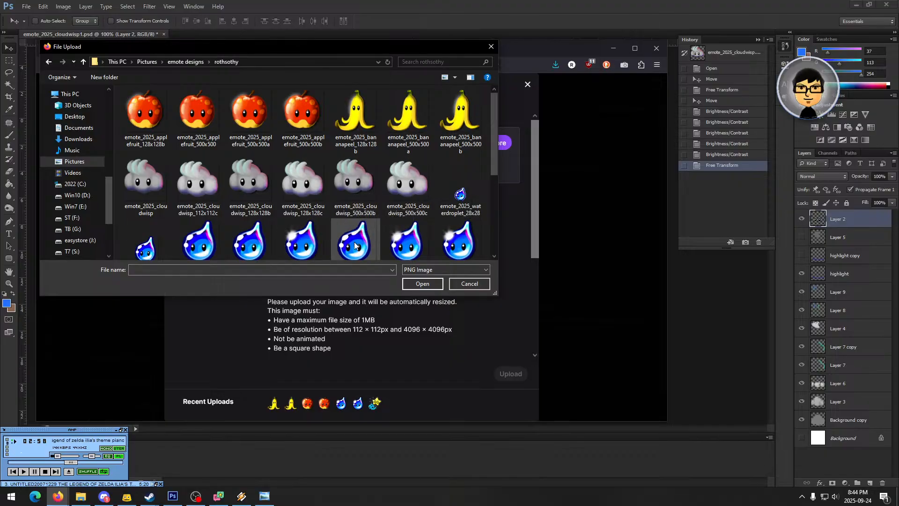
{"action": "left_click", "coordinate": [415, 199]}
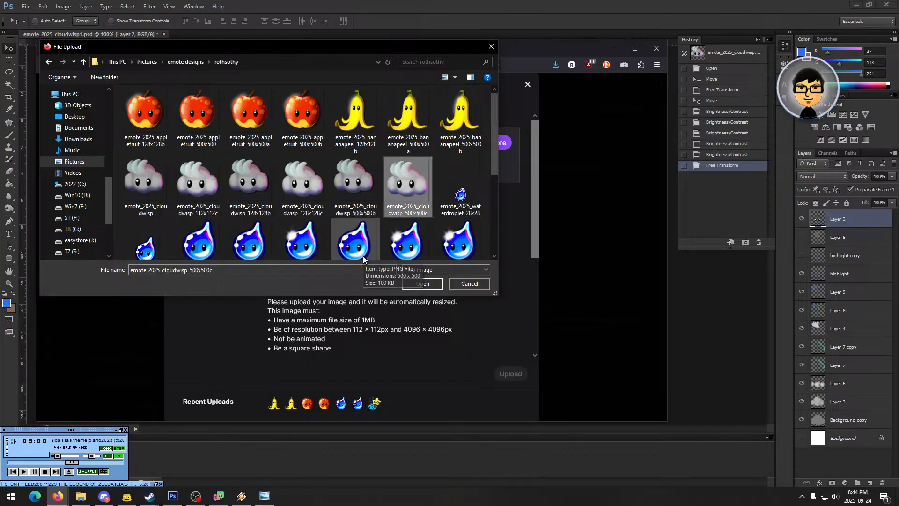
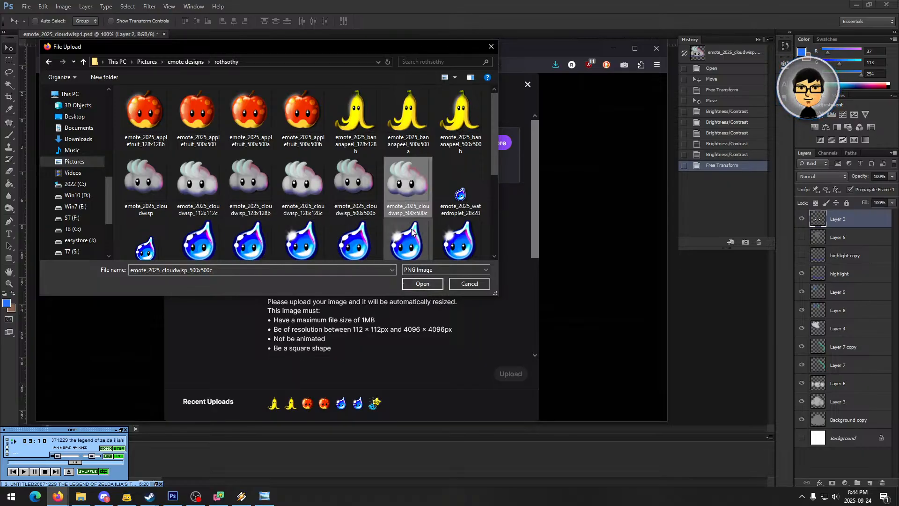
{"action": "left_click", "coordinate": [417, 285]}
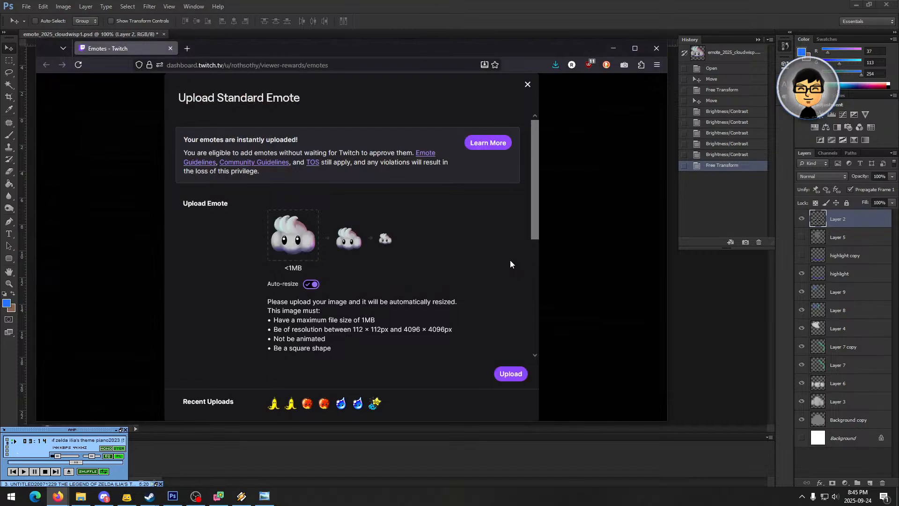
- Check the resized previews, attribute the CLOUD emote to the channel's own account and upload it to the library
{"action": "scroll", "coordinate": [465, 263], "scroll_direction": "down", "scroll_amount": 2}
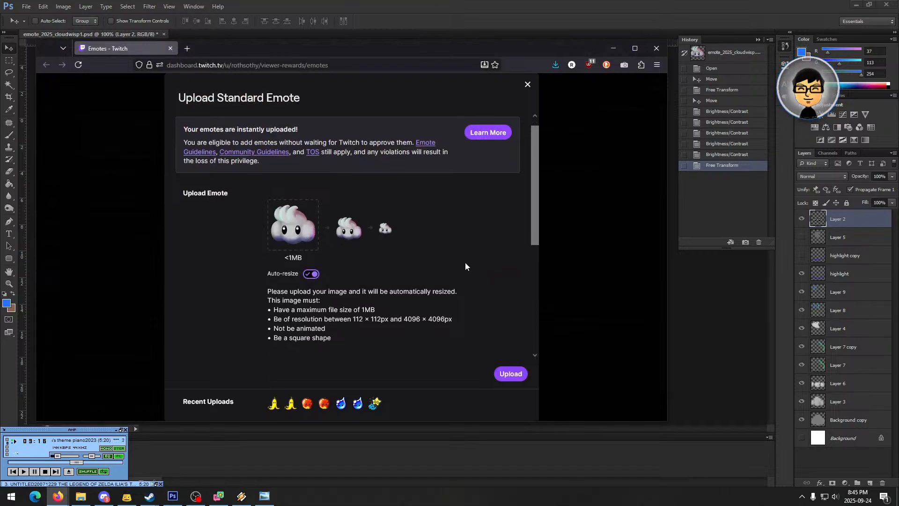
{"action": "scroll", "coordinate": [465, 265], "scroll_direction": "up", "scroll_amount": 1}
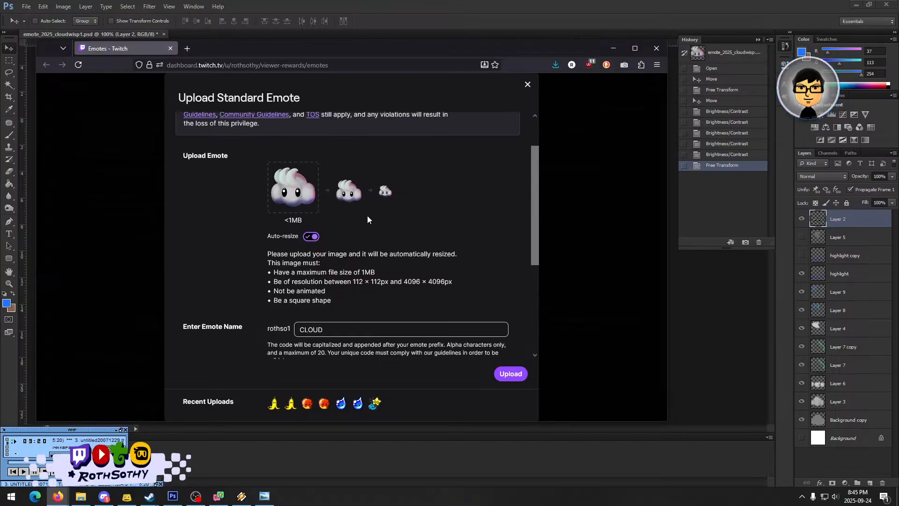
{"action": "scroll", "coordinate": [471, 249], "scroll_direction": "up", "scroll_amount": 2}
{"action": "scroll", "coordinate": [475, 260], "scroll_direction": "down", "scroll_amount": 4}
{"action": "scroll", "coordinate": [522, 242], "scroll_direction": "down", "scroll_amount": 1}
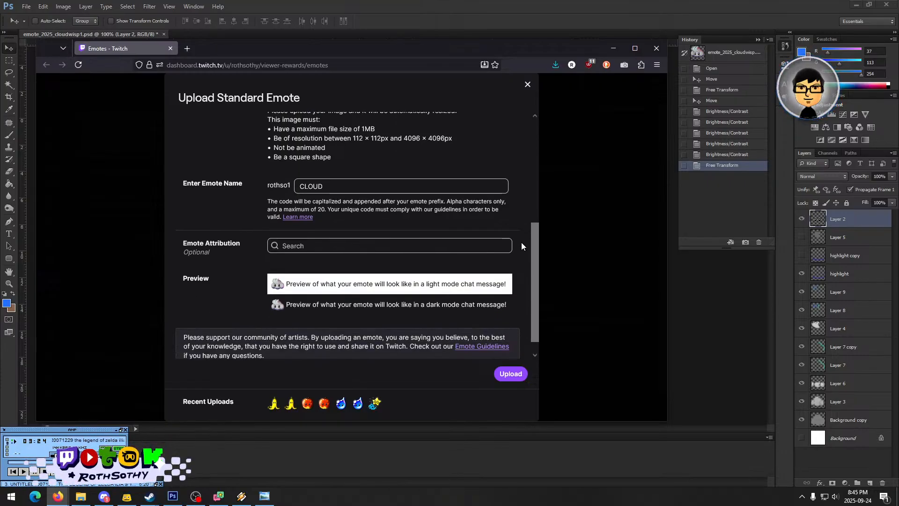
{"action": "left_click", "coordinate": [419, 246]}
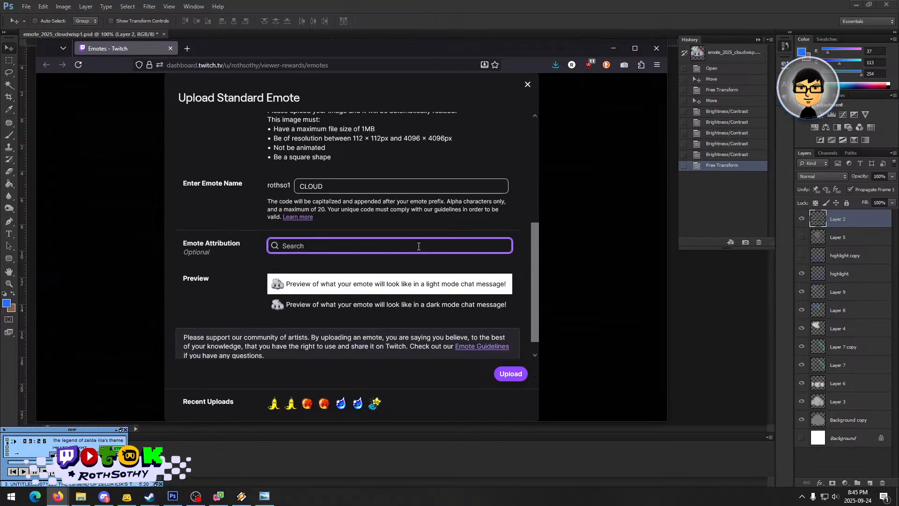
{"action": "type", "text": "Roth Soth"}
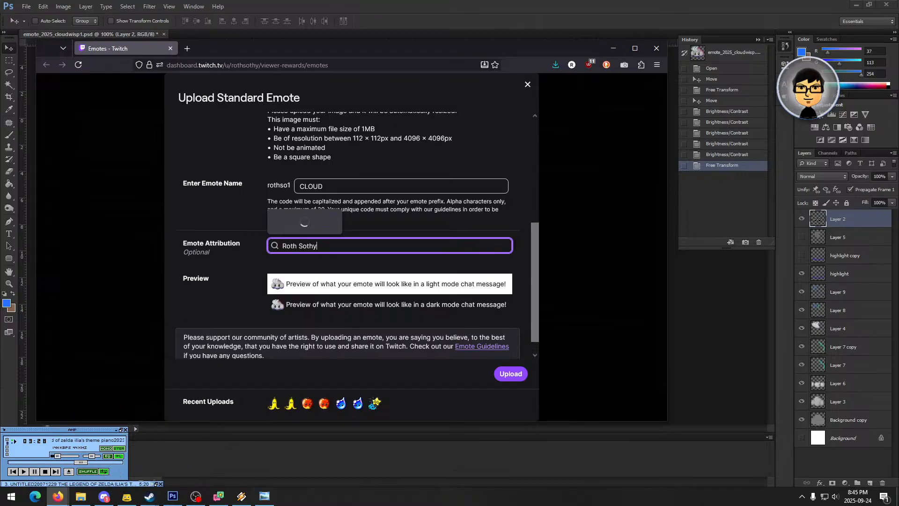
{"action": "type", "text": "y"}
{"action": "left_click", "coordinate": [311, 153]}
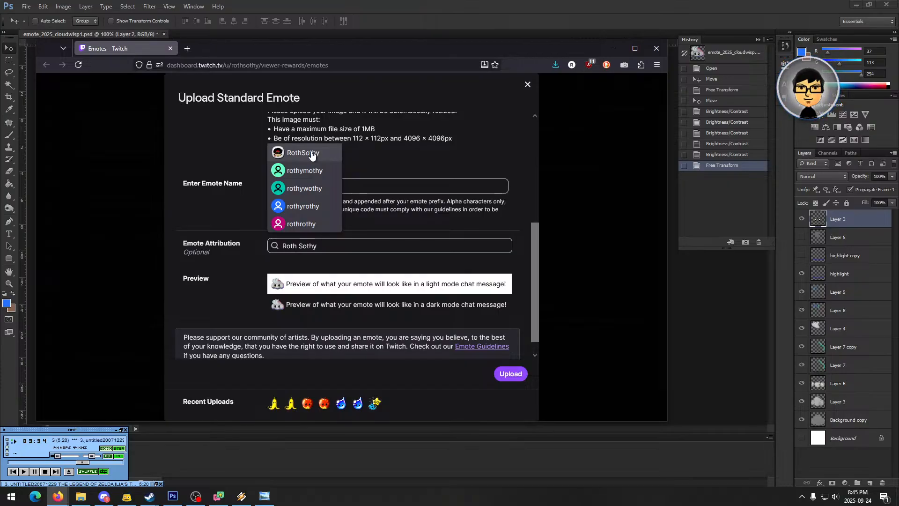
{"action": "left_click", "coordinate": [311, 154]}
{"action": "scroll", "coordinate": [490, 253], "scroll_direction": "down", "scroll_amount": 1}
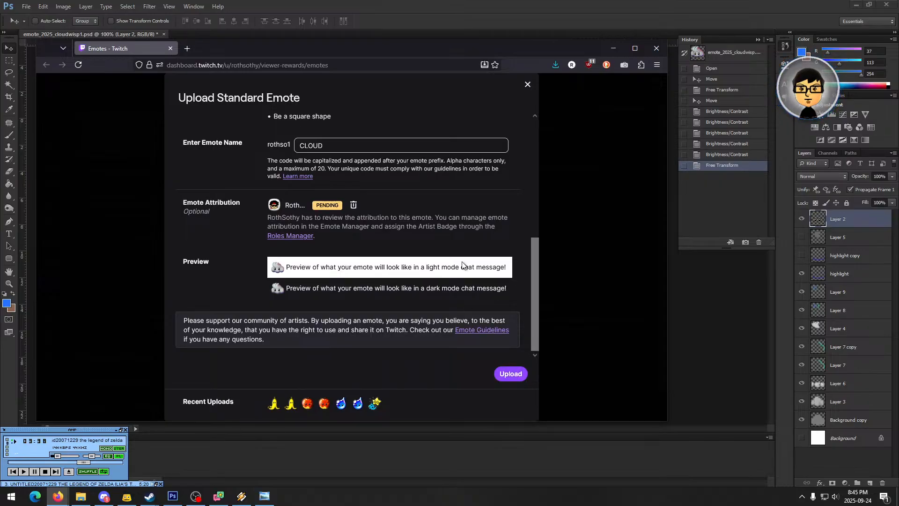
{"action": "scroll", "coordinate": [520, 272], "scroll_direction": "up", "scroll_amount": 1}
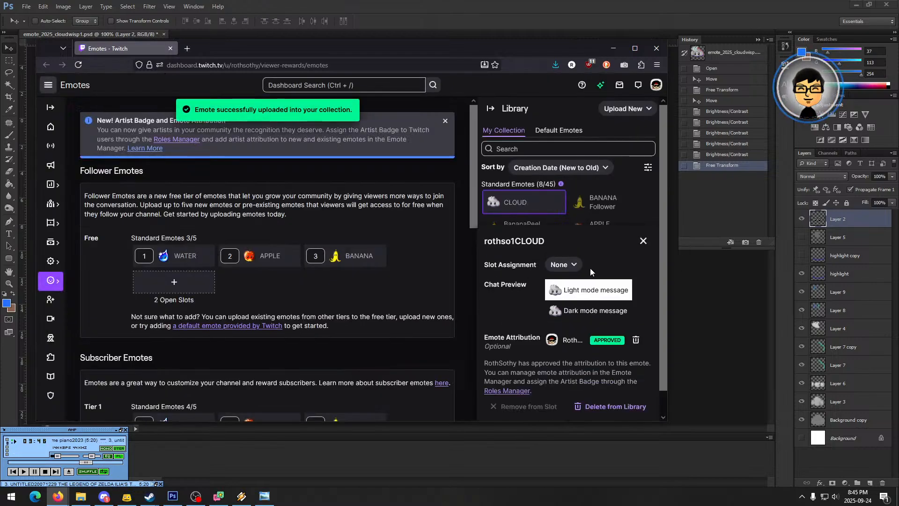
- Start another standard emote upload and load emote_2025_cloudwisp_500x500c as its image
{"action": "scroll", "coordinate": [606, 209], "scroll_direction": "down", "scroll_amount": 1}
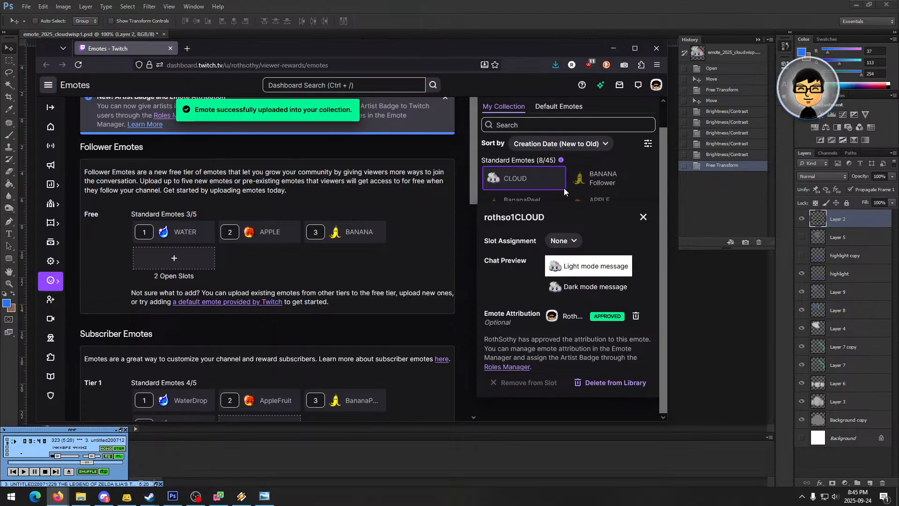
{"action": "scroll", "coordinate": [576, 244], "scroll_direction": "up", "scroll_amount": 1}
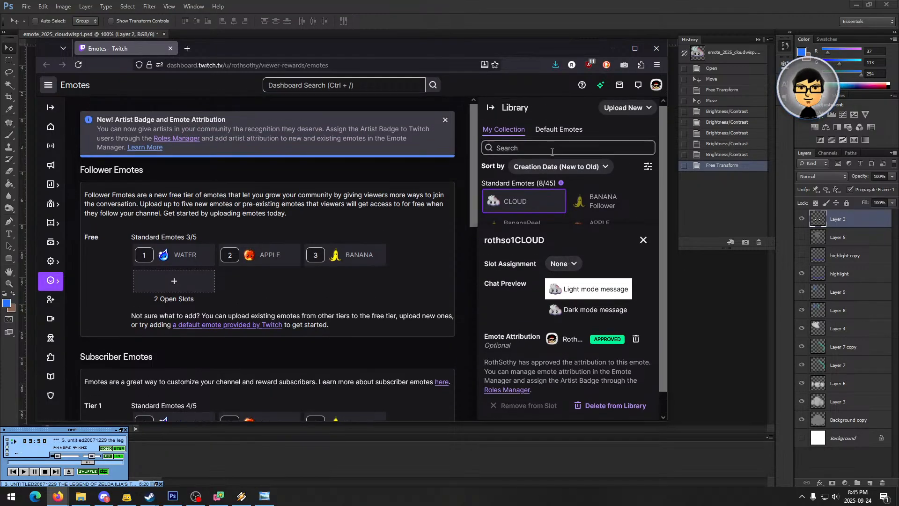
{"action": "left_click", "coordinate": [628, 111]}
{"action": "left_click", "coordinate": [618, 128]}
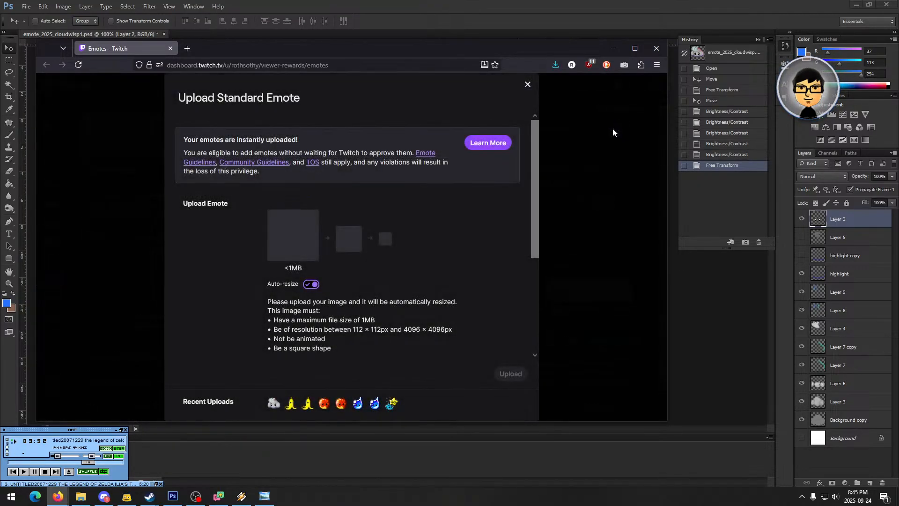
{"action": "left_click", "coordinate": [290, 236]}
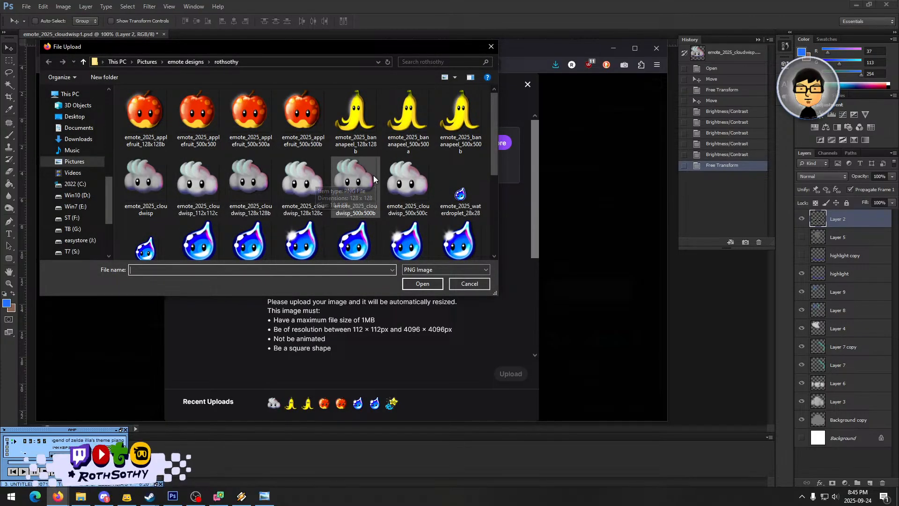
{"action": "left_click", "coordinate": [415, 177]}
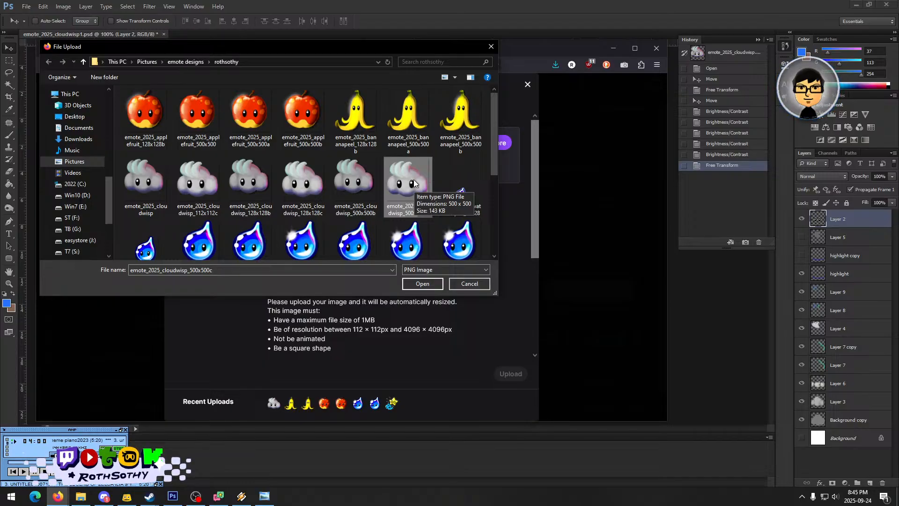
{"action": "left_click", "coordinate": [422, 283]}
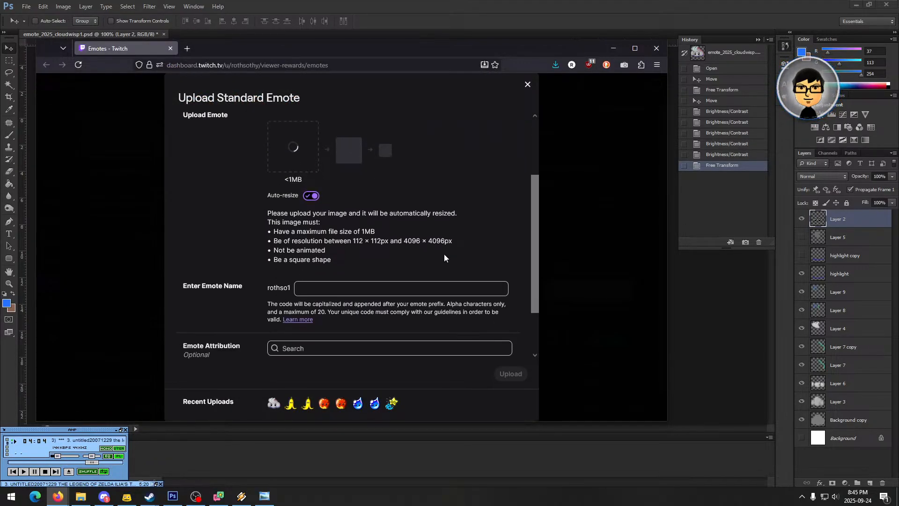
- Name the second emote CloudWisp, attribute it to the channel's own account and upload it to the library
{"action": "left_click", "coordinate": [354, 228]}
{"action": "type", "text": "CloudWisp"}
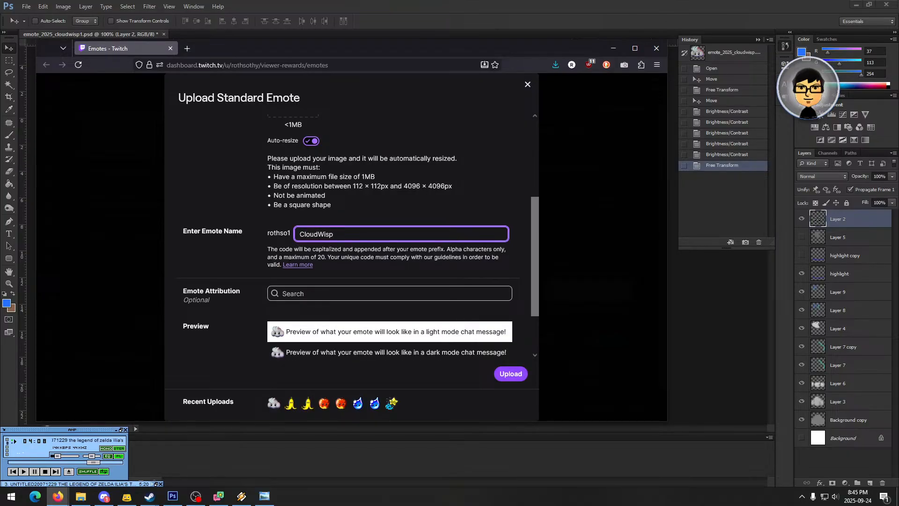
{"action": "left_click", "coordinate": [329, 295]}
{"action": "type", "text": "RothSothy"}
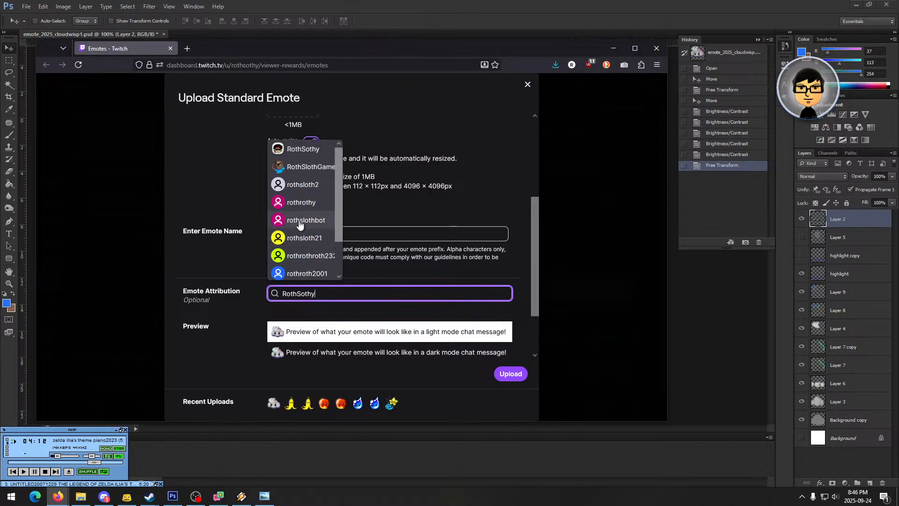
{"action": "left_click", "coordinate": [299, 149]}
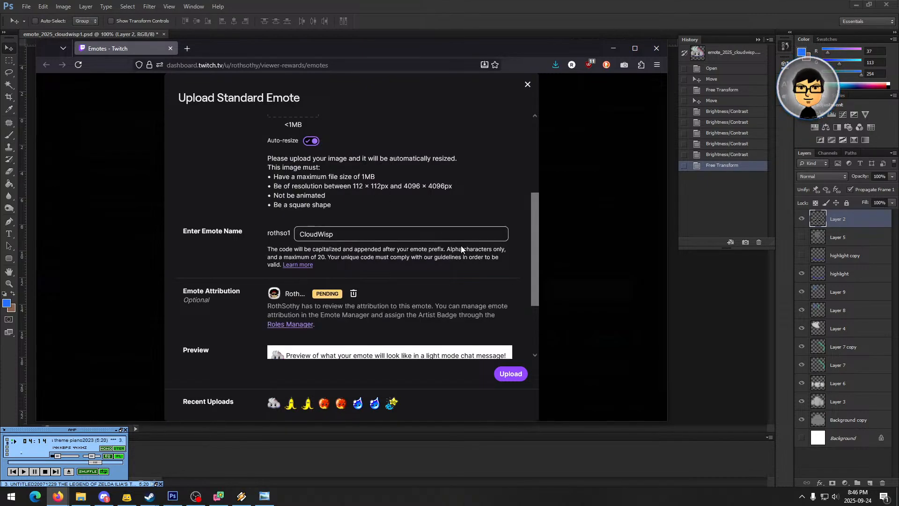
{"action": "scroll", "coordinate": [515, 278], "scroll_direction": "up", "scroll_amount": 3}
{"action": "scroll", "coordinate": [513, 284], "scroll_direction": "down", "scroll_amount": 5}
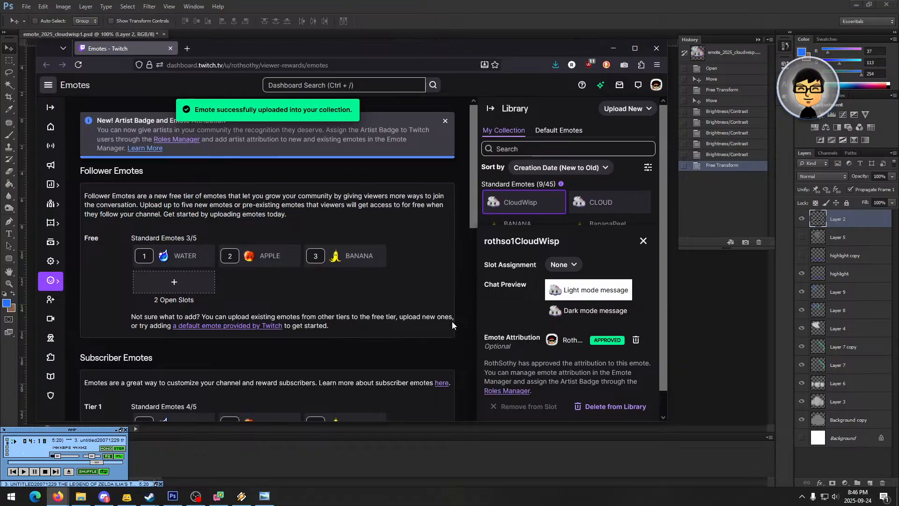
{"action": "left_click", "coordinate": [175, 281]}
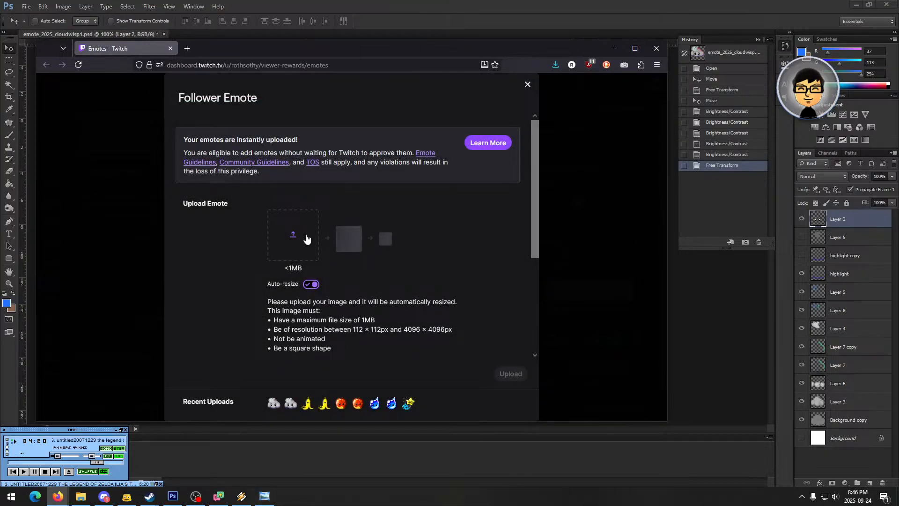
{"action": "scroll", "coordinate": [492, 266], "scroll_direction": "down", "scroll_amount": 3}
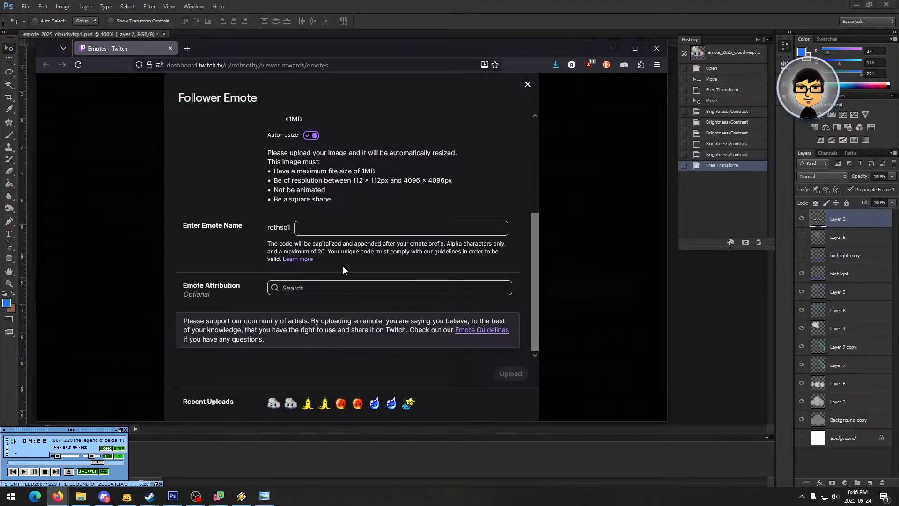
{"action": "left_click", "coordinate": [528, 85]}
- Assign the CLOUD emote from the library to a Follower slot
{"action": "left_click", "coordinate": [593, 203]}
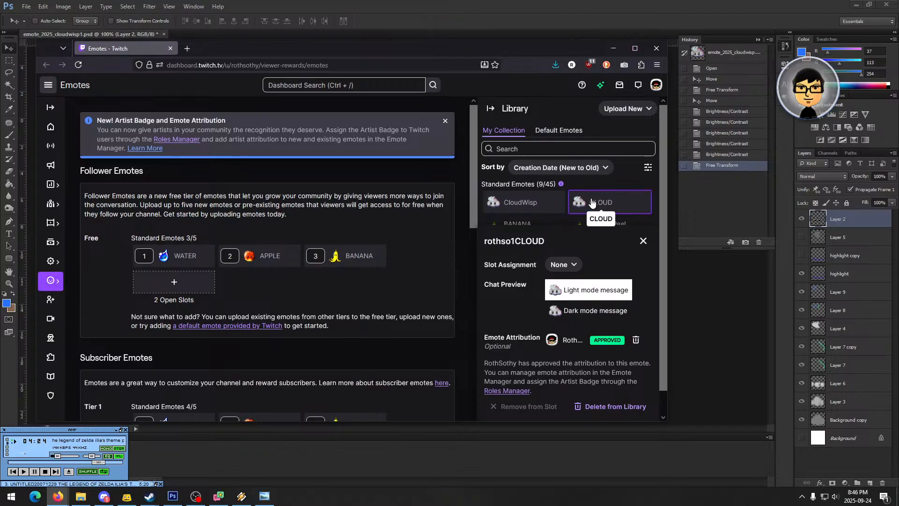
{"action": "left_click", "coordinate": [573, 267]}
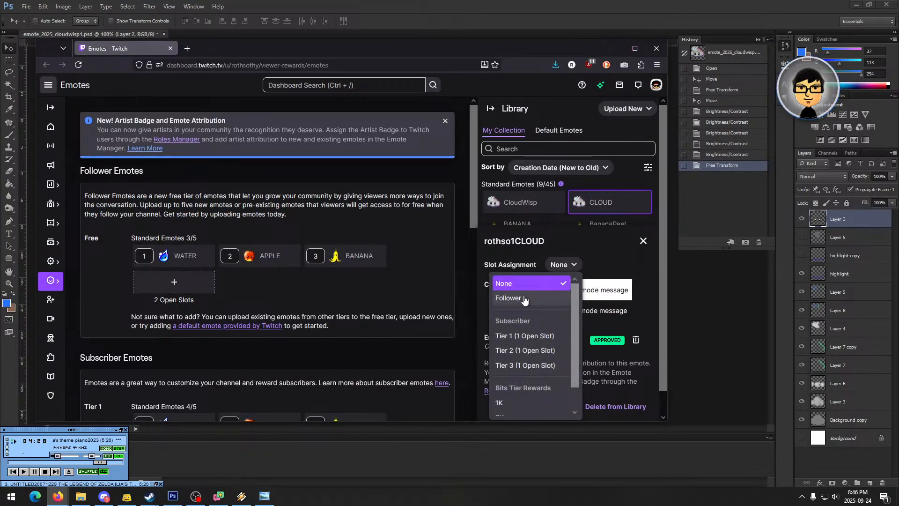
{"action": "scroll", "coordinate": [528, 310], "scroll_direction": "down", "scroll_amount": 1}
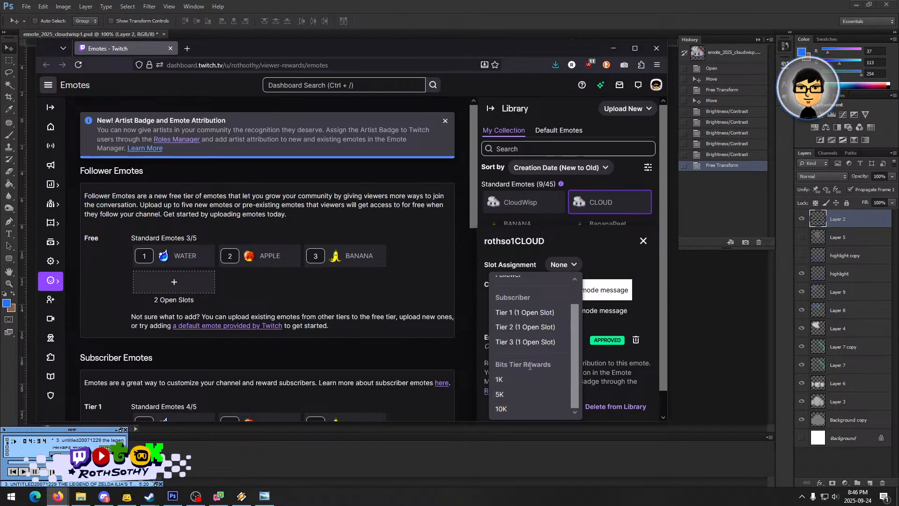
{"action": "scroll", "coordinate": [529, 366], "scroll_direction": "up", "scroll_amount": 3}
{"action": "left_click", "coordinate": [497, 299]}
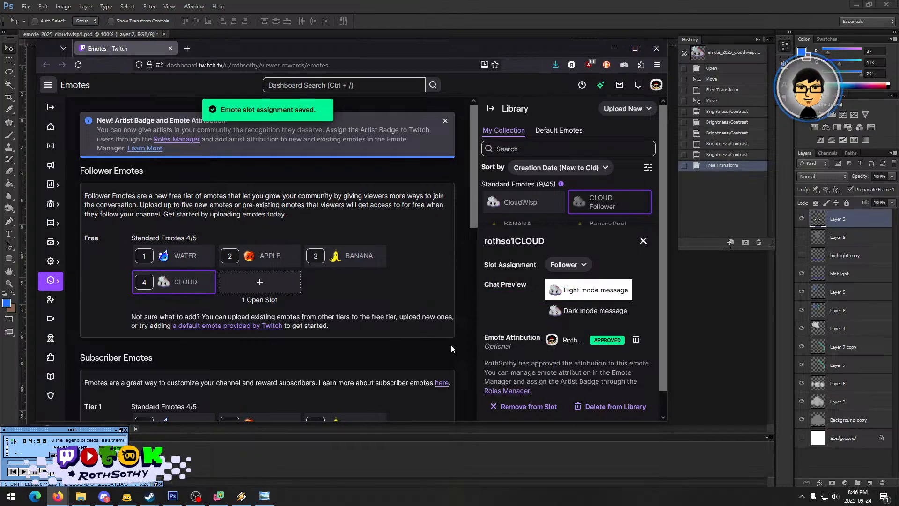
- Assign the CloudWisp emote from the library to a Tier 1 subscriber slot and reorder it ahead of GG
{"action": "scroll", "coordinate": [451, 345], "scroll_direction": "down", "scroll_amount": 3}
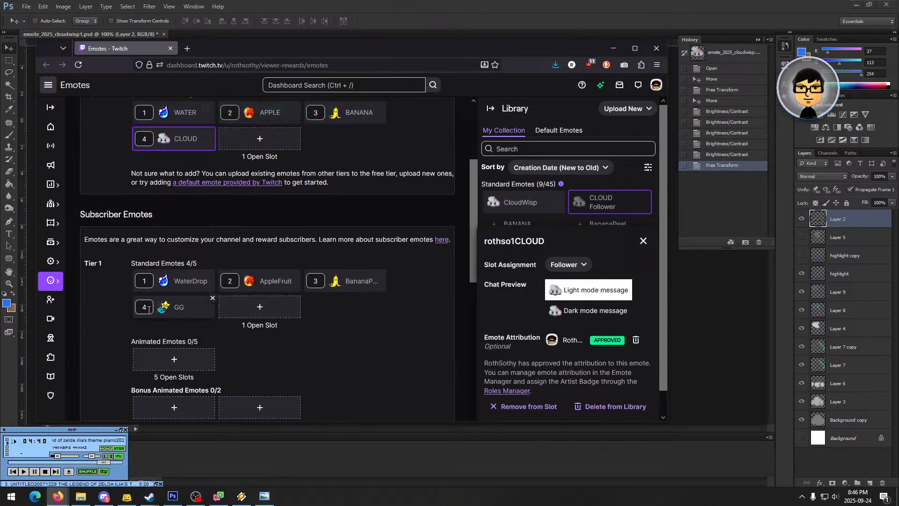
{"action": "left_click_drag", "start_coordinate": [174, 309], "coordinate": [245, 315]}
{"action": "left_click", "coordinate": [261, 307]}
{"action": "left_click", "coordinate": [527, 84]}
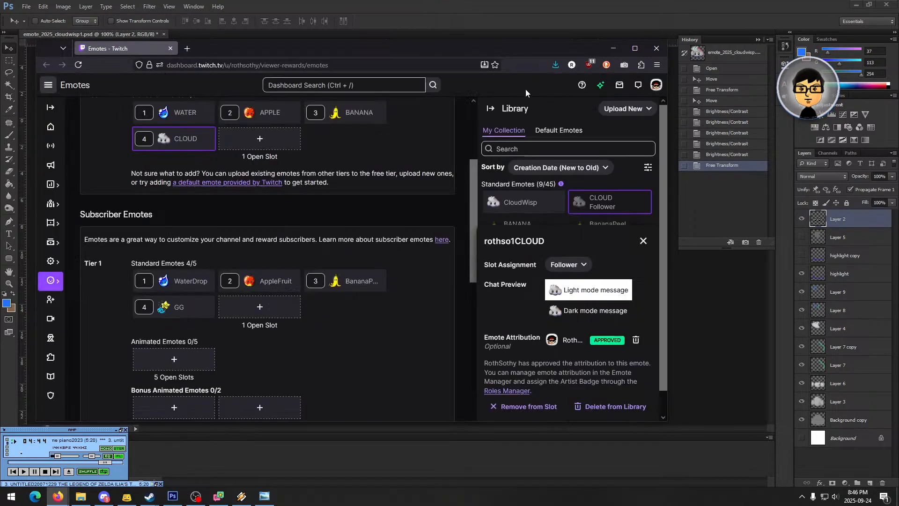
{"action": "left_click", "coordinate": [534, 204]}
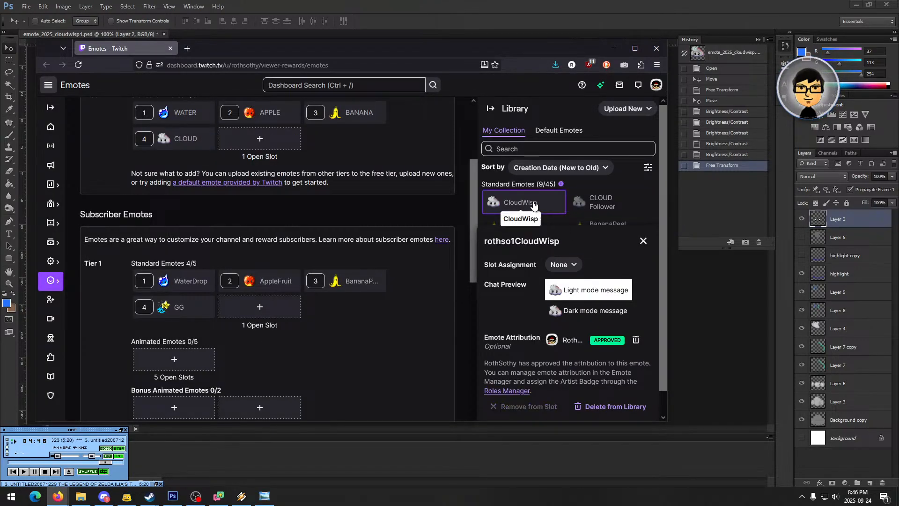
{"action": "left_click", "coordinate": [566, 265]}
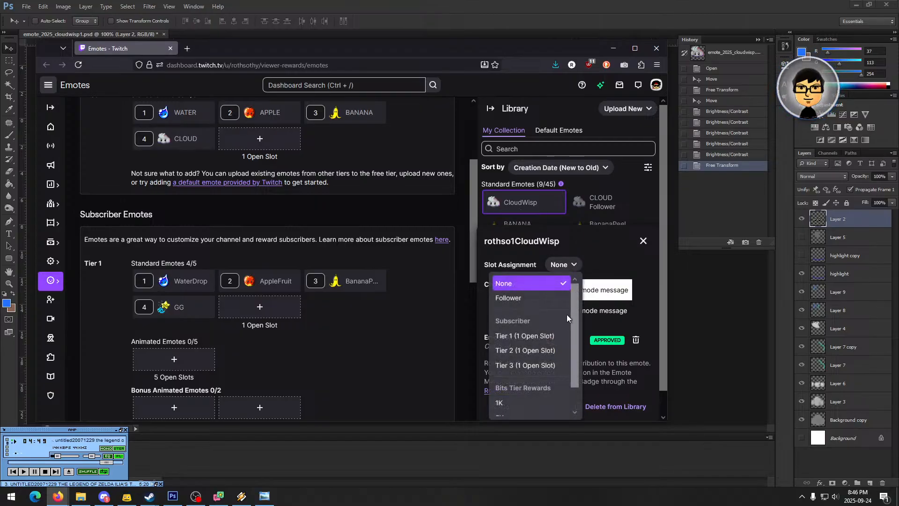
{"action": "left_click", "coordinate": [531, 336]}
{"action": "left_click_drag", "start_coordinate": [263, 309], "coordinate": [178, 308]}
{"action": "scroll", "coordinate": [359, 328], "scroll_direction": "down", "scroll_amount": 1}
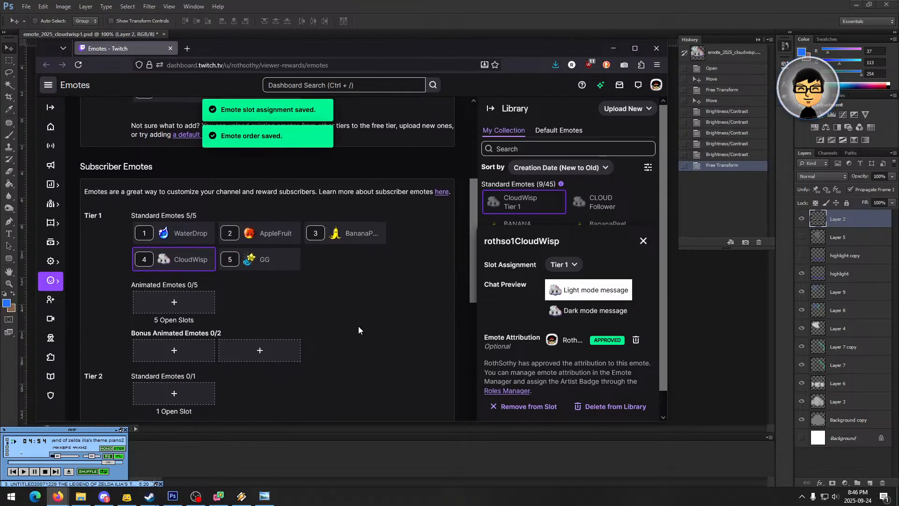
- Review the open animated, Tier 2 and Tier 3 emote slots, the unlock progress and reward, and the Bits Tier emotes
{"action": "scroll", "coordinate": [355, 310], "scroll_direction": "down", "scroll_amount": 1}
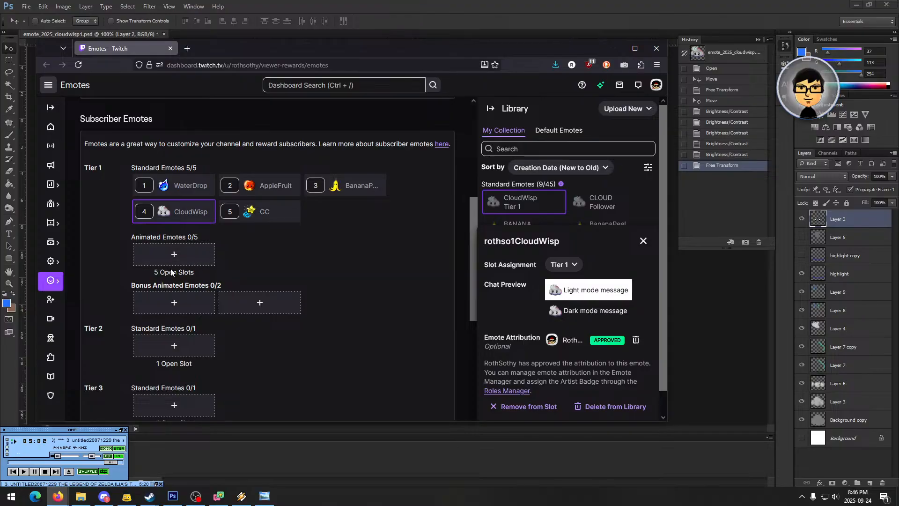
{"action": "left_click", "coordinate": [195, 271]}
{"action": "scroll", "coordinate": [309, 268], "scroll_direction": "down", "scroll_amount": 2}
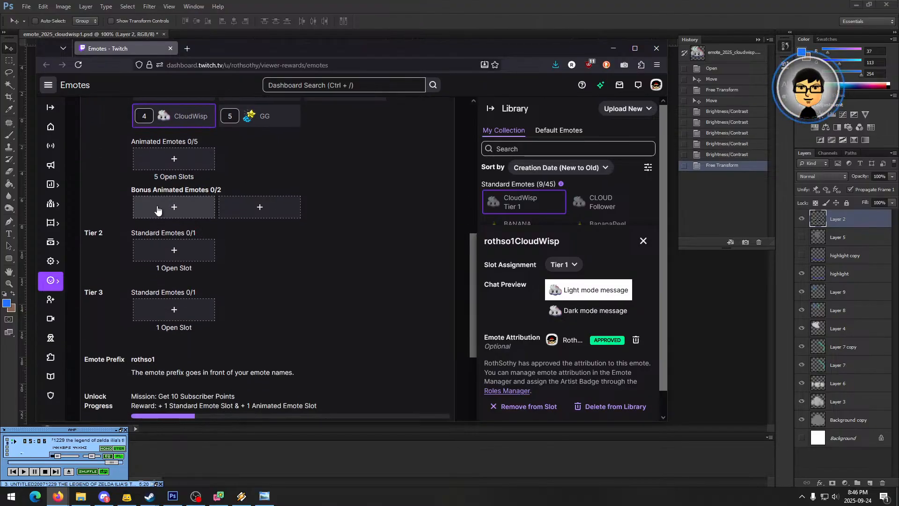
{"action": "left_click_drag", "start_coordinate": [223, 190], "coordinate": [210, 190]}
{"action": "left_click", "coordinate": [221, 189]}
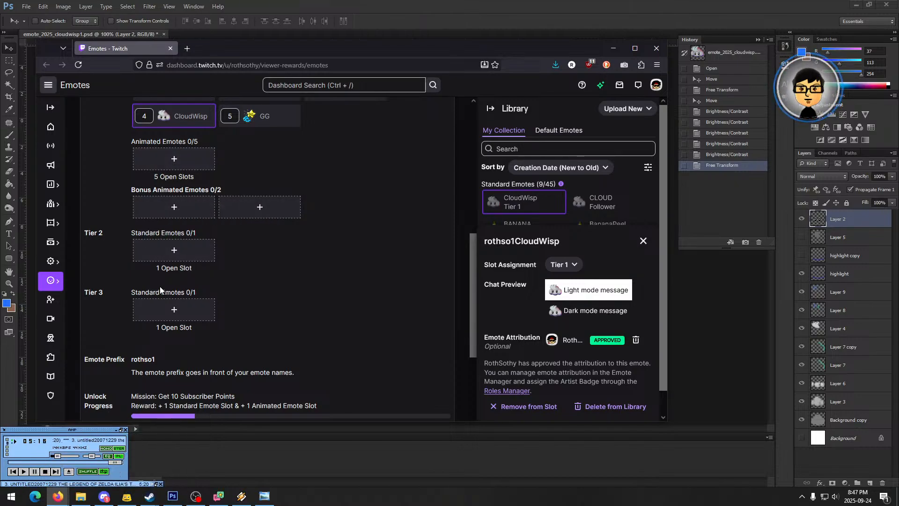
{"action": "scroll", "coordinate": [363, 297], "scroll_direction": "down", "scroll_amount": 3}
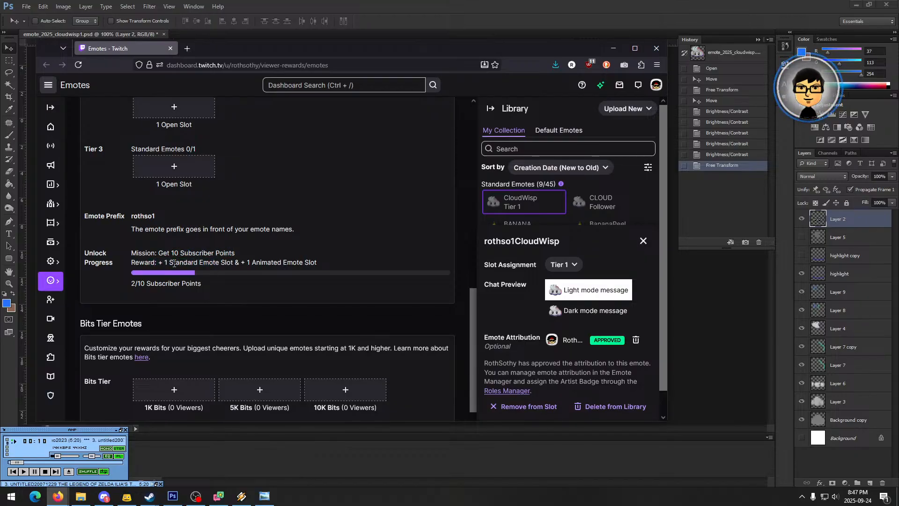
{"action": "left_click_drag", "start_coordinate": [185, 264], "coordinate": [323, 264]}
{"action": "left_click", "coordinate": [256, 263]}
{"action": "left_click", "coordinate": [323, 263]}
{"action": "scroll", "coordinate": [377, 256], "scroll_direction": "down", "scroll_amount": 1}
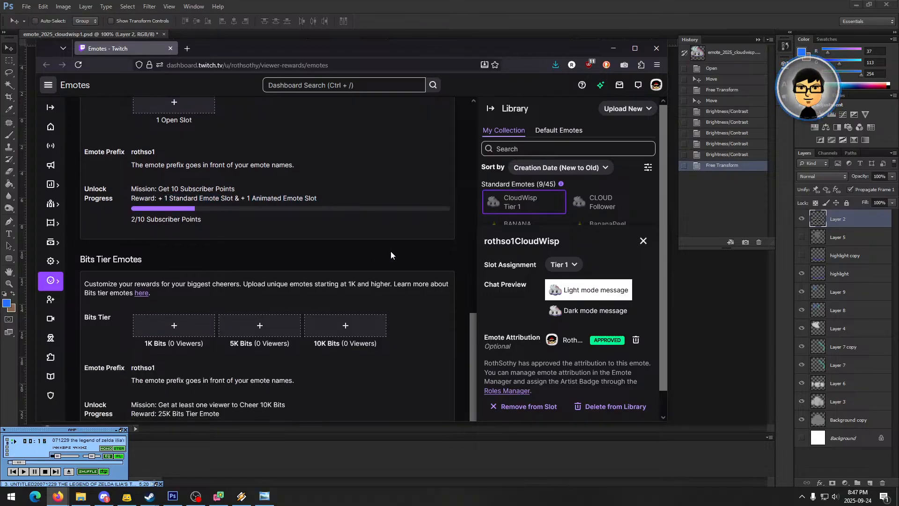
{"action": "scroll", "coordinate": [390, 253], "scroll_direction": "down", "scroll_amount": 1}
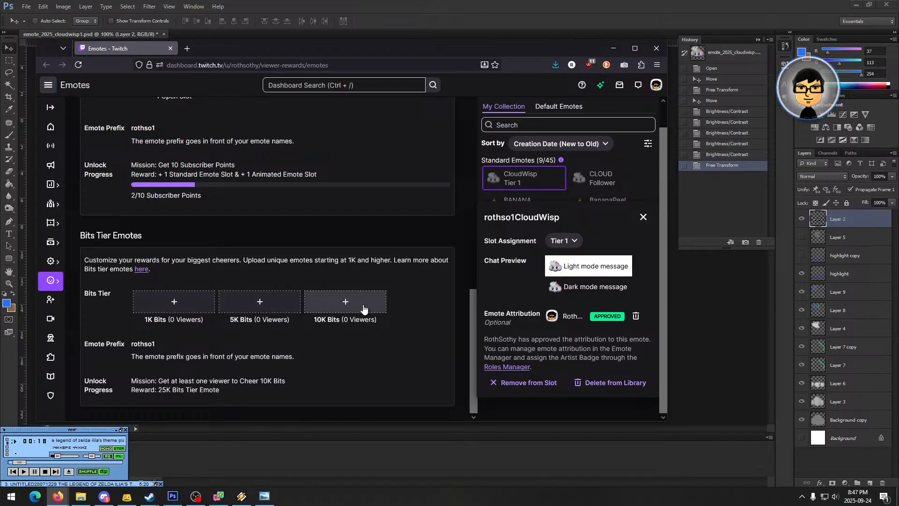
{"action": "scroll", "coordinate": [442, 324], "scroll_direction": "up", "scroll_amount": 8}
{"action": "scroll", "coordinate": [437, 325], "scroll_direction": "up", "scroll_amount": 5}
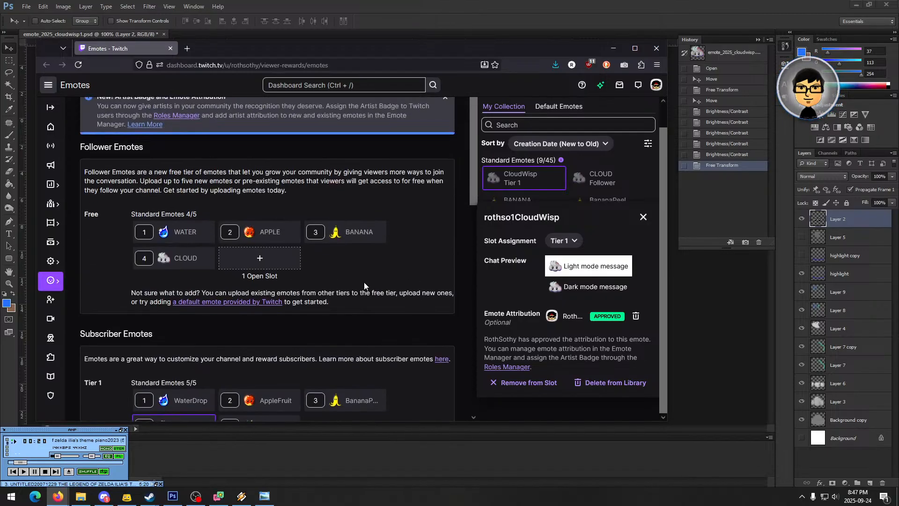
{"action": "scroll", "coordinate": [460, 231], "scroll_direction": "up", "scroll_amount": 1}
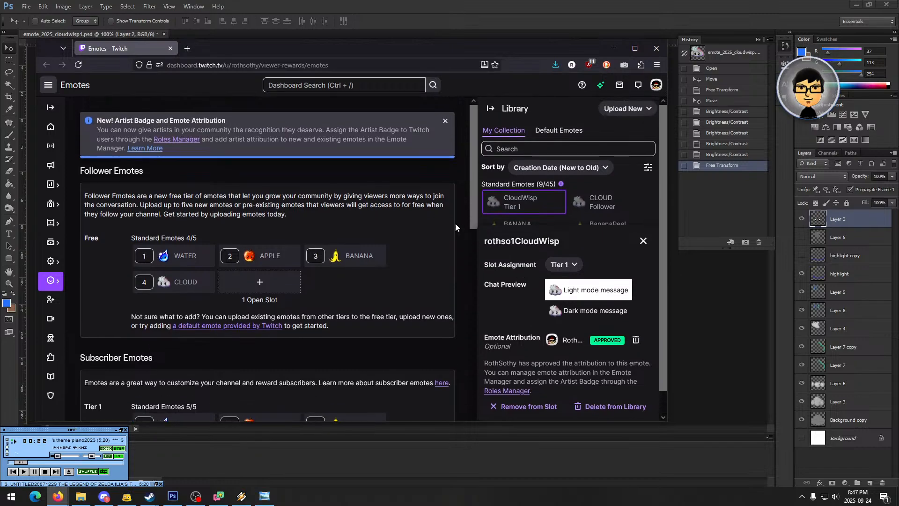
- Switch to Photoshop, select Layer 2 with the eyes and hide all the other visible layers of the cloudwisp artwork
{"action": "left_click", "coordinate": [436, 15]}
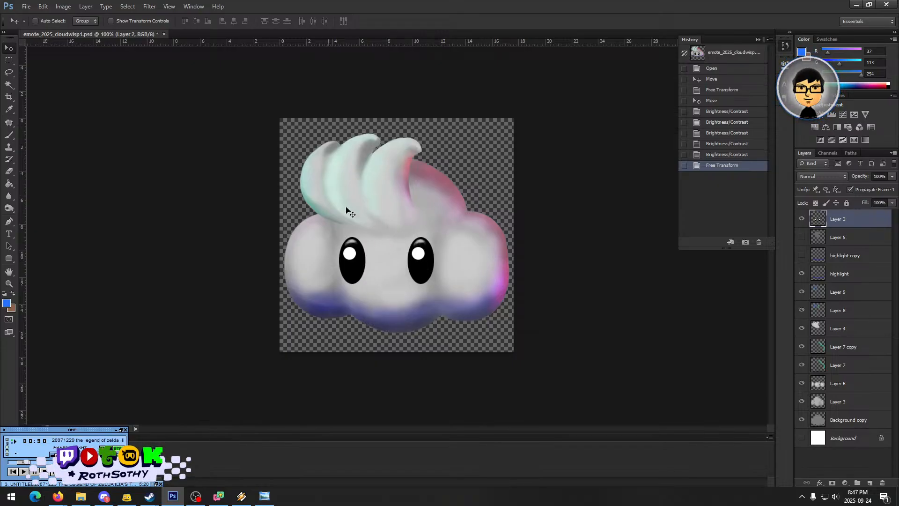
{"action": "left_click", "coordinate": [26, 6]}
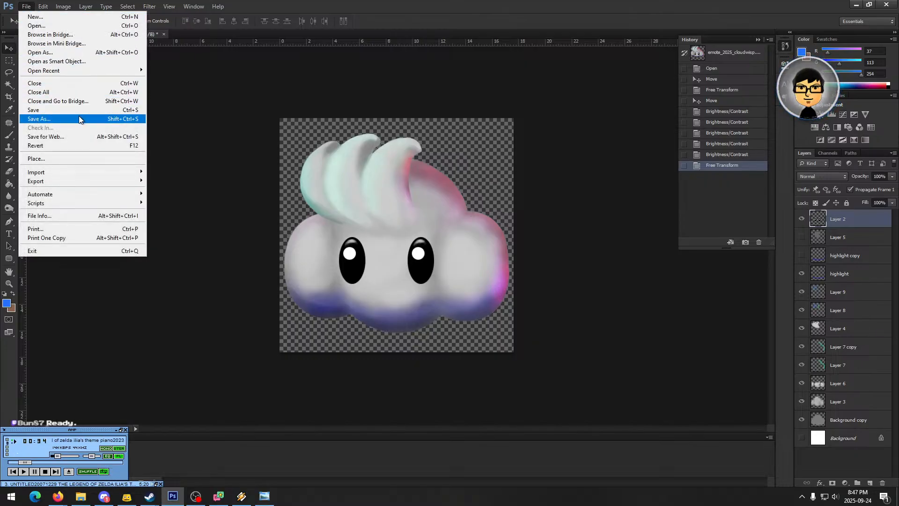
{"action": "left_click", "coordinate": [415, 22]}
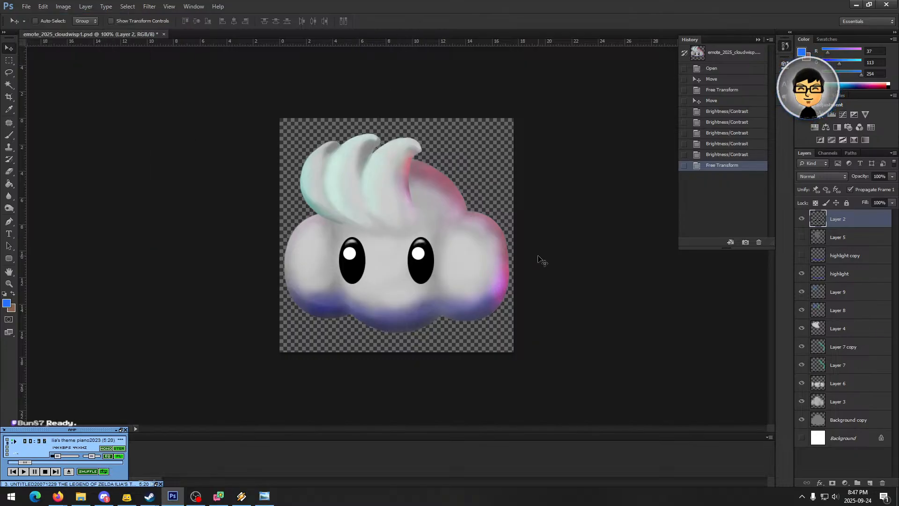
{"action": "left_click", "coordinate": [851, 419]}
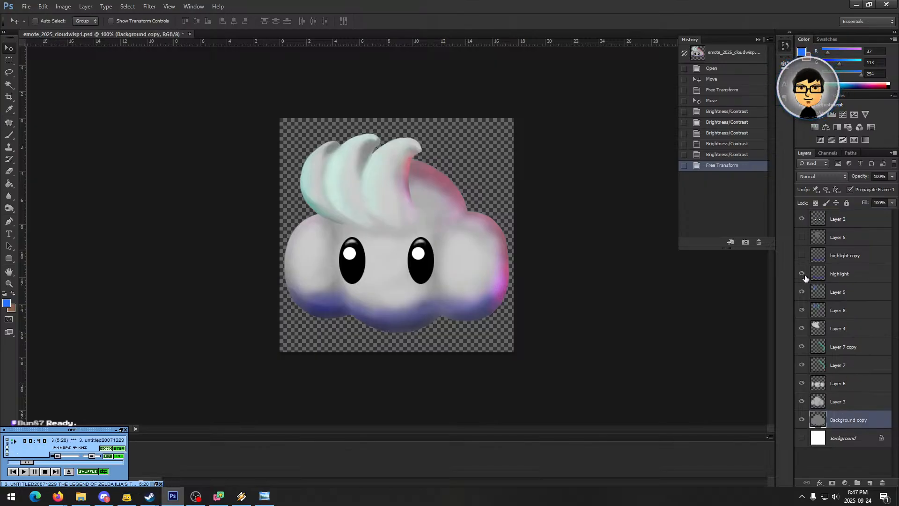
{"action": "left_click", "coordinate": [860, 276]}
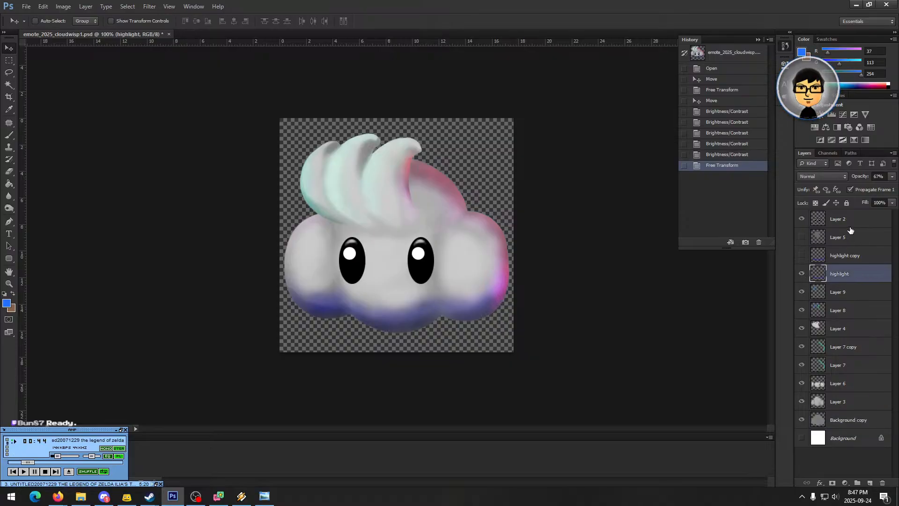
{"action": "left_click", "coordinate": [850, 224]}
{"action": "left_click", "coordinate": [802, 273]}
{"action": "left_click_drag", "start_coordinate": [804, 418], "coordinate": [802, 292]}
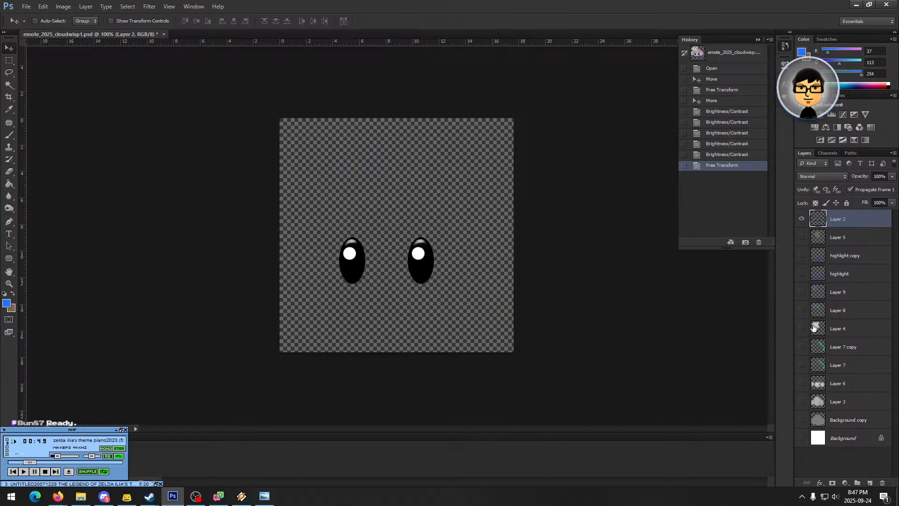
- Create a new layer named skull above Layer 2, with Normal mode and 100% opacity
{"action": "left_click", "coordinate": [893, 156]}
{"action": "left_click", "coordinate": [870, 160]}
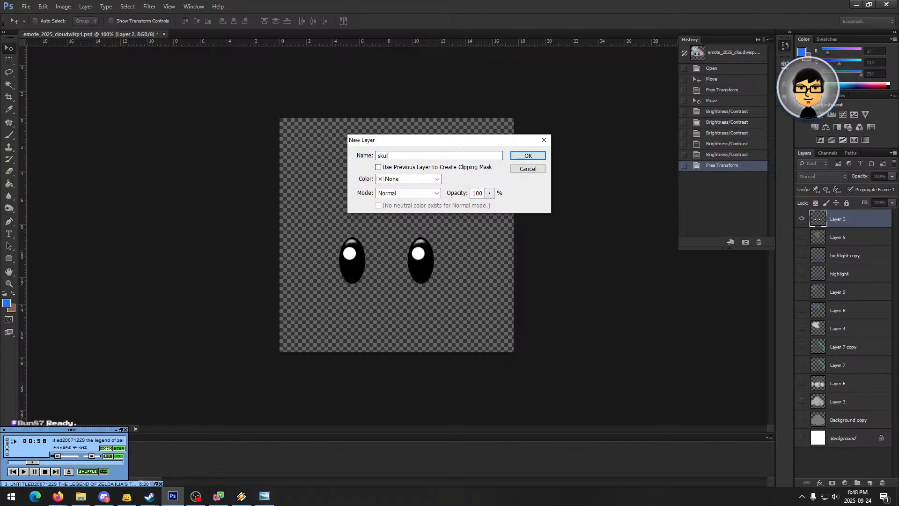
{"action": "key", "text": "Return"}
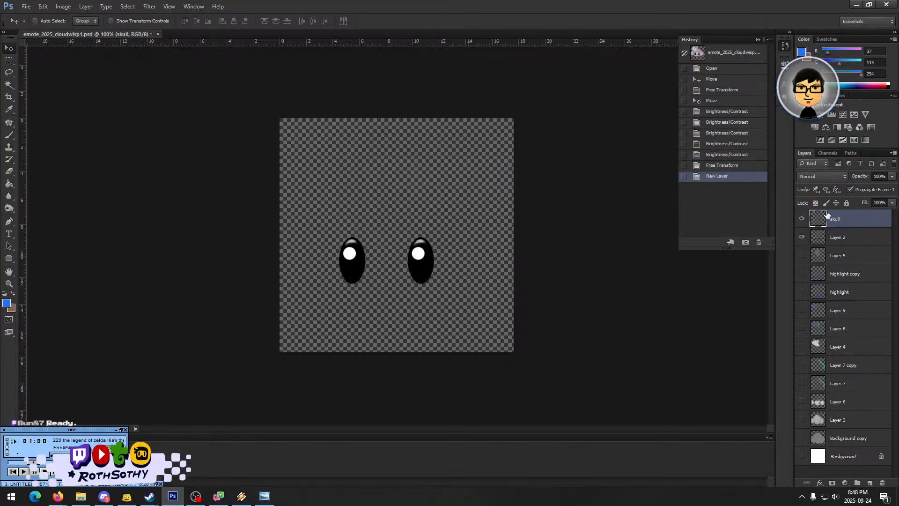
- Place the skull layer directly below Layer 2 and set the foreground colour to white
{"action": "left_click_drag", "start_coordinate": [827, 219], "coordinate": [838, 246]}
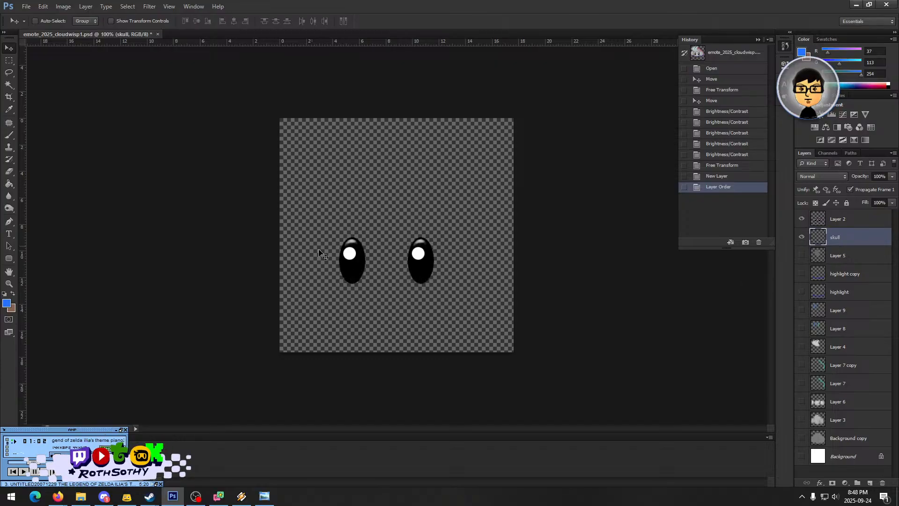
{"action": "key", "text": "d"}
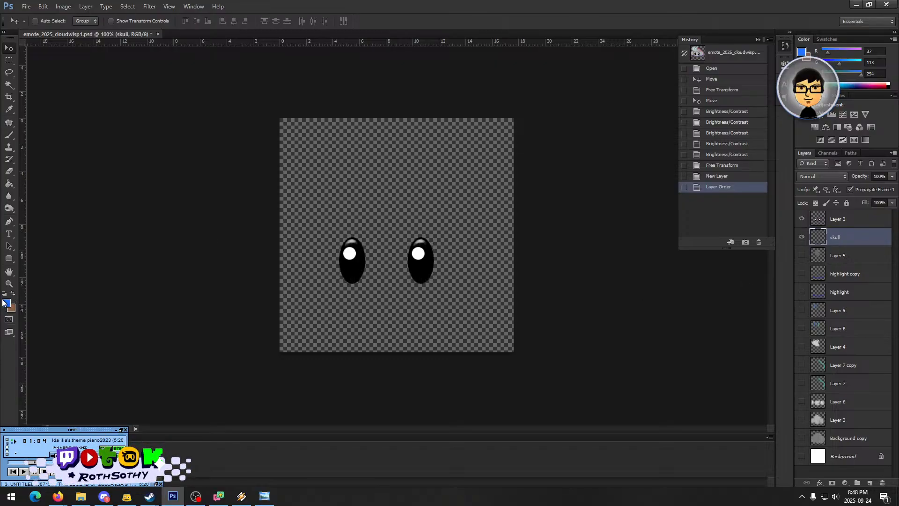
{"action": "left_click", "coordinate": [13, 294]}
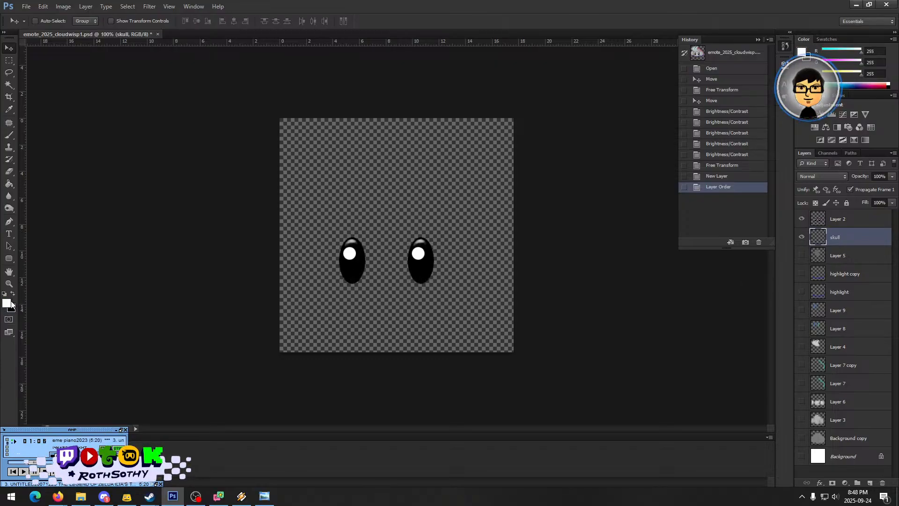
{"action": "left_click", "coordinate": [7, 302]}
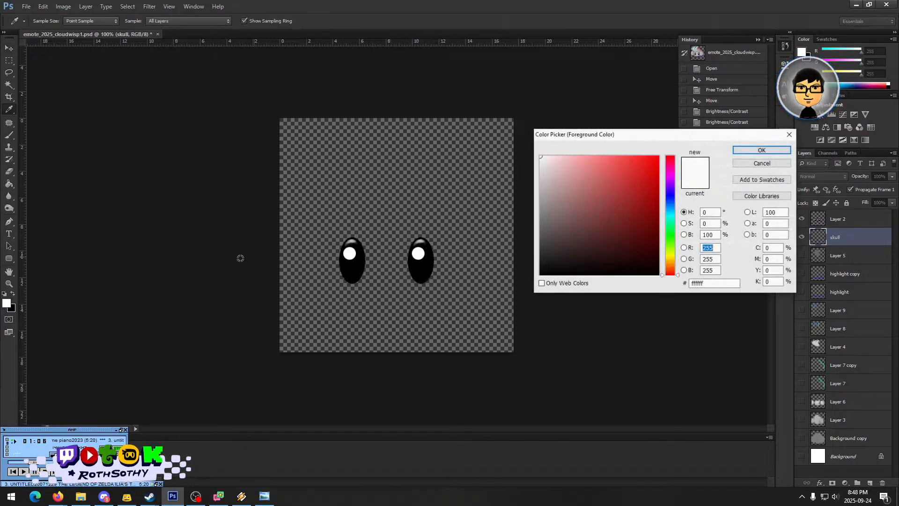
{"action": "left_click", "coordinate": [762, 150]}
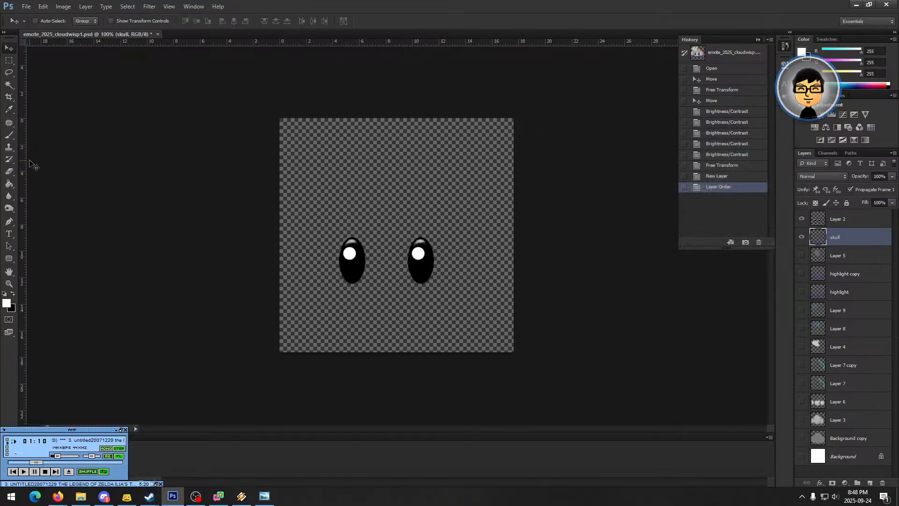
- Paint a rounded head shape around the eyes on the skull layer with a 201 px hard brush at 26% opacity
{"action": "left_click", "coordinate": [8, 136]}
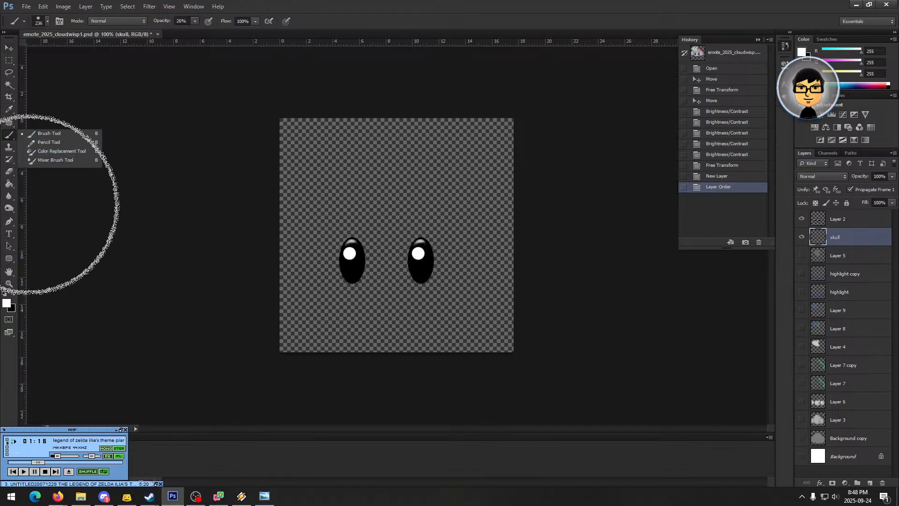
{"action": "right_click", "coordinate": [442, 287]}
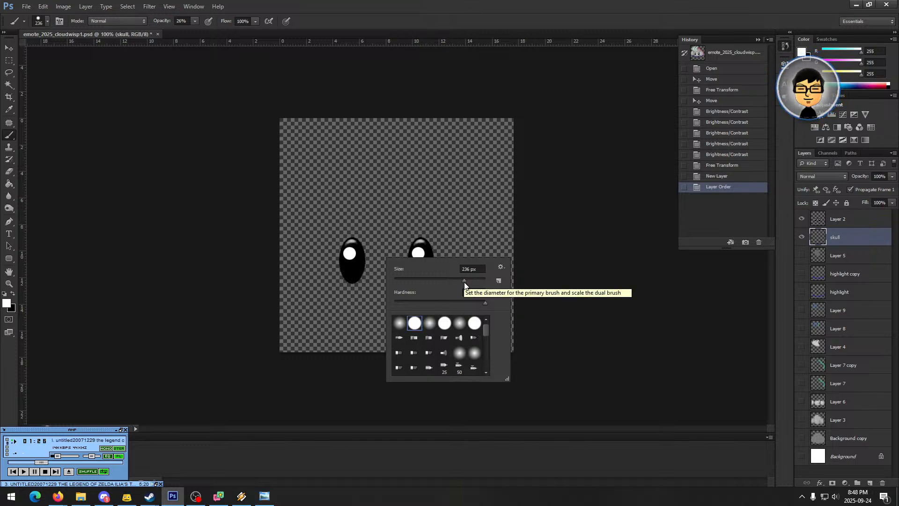
{"action": "left_click", "coordinate": [462, 282]}
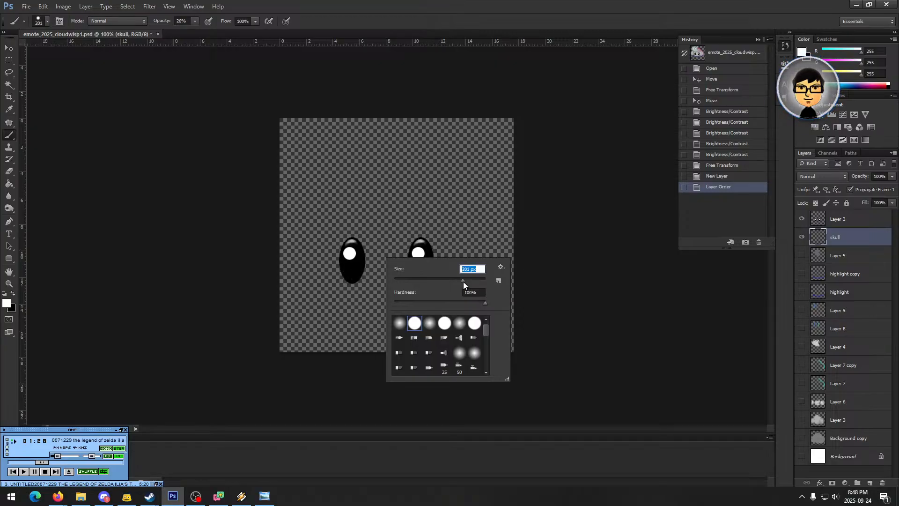
{"action": "left_click", "coordinate": [462, 282]}
{"action": "left_click", "coordinate": [464, 21]}
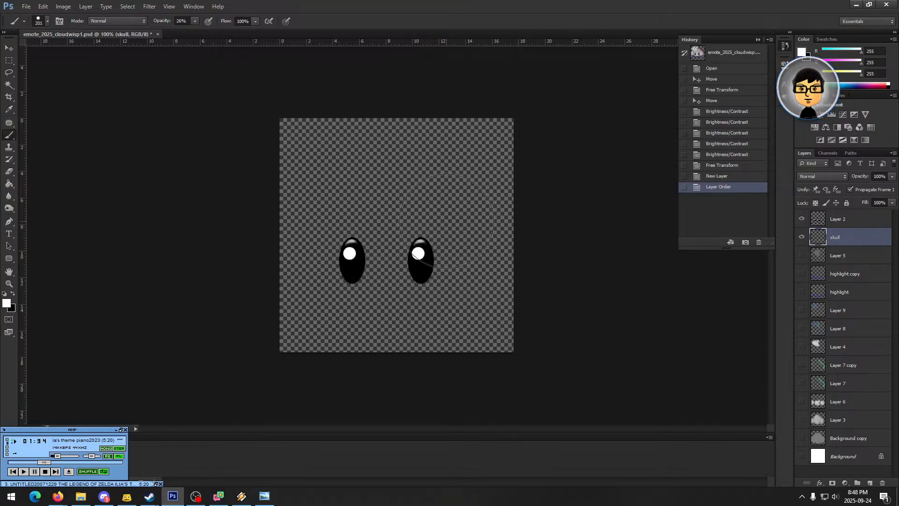
{"action": "mouse_move", "coordinate": [402, 215]}
{"action": "left_mouse_down"}
{"action": "mouse_move", "coordinate": [379, 219]}
{"action": "mouse_move", "coordinate": [406, 209]}
{"action": "mouse_move", "coordinate": [386, 230]}
{"action": "mouse_move", "coordinate": [371, 205]}
{"action": "mouse_move", "coordinate": [406, 226]}
{"action": "mouse_move", "coordinate": [372, 230]}
{"action": "mouse_move", "coordinate": [398, 201]}
{"action": "mouse_move", "coordinate": [374, 235]}
{"action": "mouse_move", "coordinate": [389, 199]}
{"action": "mouse_move", "coordinate": [403, 232]}
{"action": "mouse_move", "coordinate": [367, 210]}
{"action": "mouse_move", "coordinate": [397, 204]}
{"action": "mouse_move", "coordinate": [392, 239]}
{"action": "mouse_move", "coordinate": [364, 206]}
{"action": "mouse_move", "coordinate": [402, 209]}
{"action": "mouse_move", "coordinate": [370, 236]}
{"action": "mouse_move", "coordinate": [376, 204]}
{"action": "mouse_move", "coordinate": [388, 239]}
{"action": "mouse_move", "coordinate": [359, 228]}
{"action": "mouse_move", "coordinate": [383, 205]}
{"action": "mouse_move", "coordinate": [381, 227]}
{"action": "mouse_move", "coordinate": [359, 215]}
{"action": "mouse_move", "coordinate": [370, 205]}
{"action": "mouse_move", "coordinate": [363, 231]}
{"action": "mouse_move", "coordinate": [343, 222]}
{"action": "mouse_move", "coordinate": [348, 205]}
{"action": "mouse_move", "coordinate": [379, 190]}
{"action": "mouse_move", "coordinate": [338, 213]}
{"action": "mouse_move", "coordinate": [368, 175]}
{"action": "mouse_move", "coordinate": [397, 171]}
{"action": "mouse_move", "coordinate": [441, 185]}
{"action": "mouse_move", "coordinate": [457, 222]}
{"action": "mouse_move", "coordinate": [449, 238]}
{"action": "mouse_move", "coordinate": [409, 252]}
{"action": "left_mouse_up"}
{"action": "mouse_move", "coordinate": [356, 243]}
{"action": "left_mouse_down"}
{"action": "mouse_move", "coordinate": [340, 220]}
{"action": "mouse_move", "coordinate": [357, 252]}
{"action": "mouse_move", "coordinate": [411, 264]}
{"action": "mouse_move", "coordinate": [434, 258]}
{"action": "left_mouse_up"}
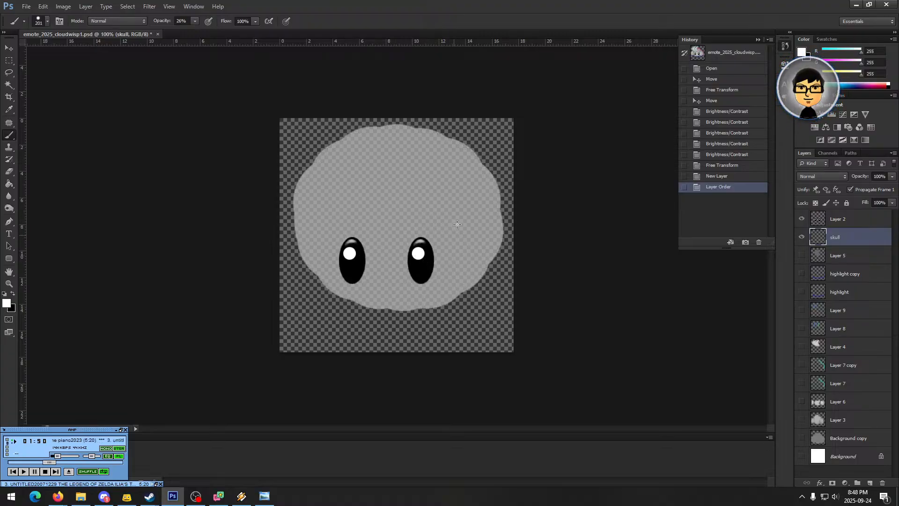
{"action": "mouse_move", "coordinate": [435, 183]}
{"action": "left_mouse_down"}
{"action": "mouse_move", "coordinate": [407, 177]}
{"action": "mouse_move", "coordinate": [369, 188]}
{"action": "mouse_move", "coordinate": [347, 224]}
{"action": "mouse_move", "coordinate": [371, 261]}
{"action": "mouse_move", "coordinate": [395, 257]}
{"action": "left_mouse_up"}
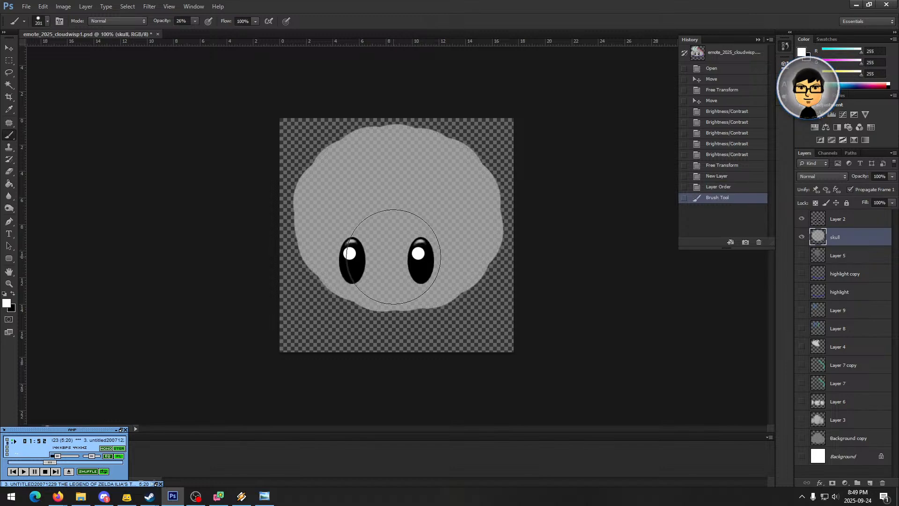
- Raise the brush opacity to 100% and paint over the head shape in solid white
{"action": "left_click", "coordinate": [195, 21]}
{"action": "mouse_move", "coordinate": [383, 202]}
{"action": "left_mouse_down"}
{"action": "mouse_move", "coordinate": [385, 215]}
{"action": "mouse_move", "coordinate": [410, 203]}
{"action": "mouse_move", "coordinate": [392, 227]}
{"action": "left_mouse_up"}
{"action": "mouse_move", "coordinate": [409, 197]}
{"action": "left_mouse_down"}
{"action": "mouse_move", "coordinate": [366, 190]}
{"action": "mouse_move", "coordinate": [382, 186]}
{"action": "mouse_move", "coordinate": [383, 208]}
{"action": "mouse_move", "coordinate": [385, 178]}
{"action": "mouse_move", "coordinate": [376, 175]}
{"action": "mouse_move", "coordinate": [342, 196]}
{"action": "mouse_move", "coordinate": [332, 212]}
{"action": "mouse_move", "coordinate": [343, 251]}
{"action": "mouse_move", "coordinate": [406, 273]}
{"action": "mouse_move", "coordinate": [429, 264]}
{"action": "mouse_move", "coordinate": [454, 230]}
{"action": "mouse_move", "coordinate": [425, 272]}
{"action": "mouse_move", "coordinate": [444, 257]}
{"action": "mouse_move", "coordinate": [457, 239]}
{"action": "mouse_move", "coordinate": [457, 198]}
{"action": "mouse_move", "coordinate": [407, 164]}
{"action": "left_mouse_up"}
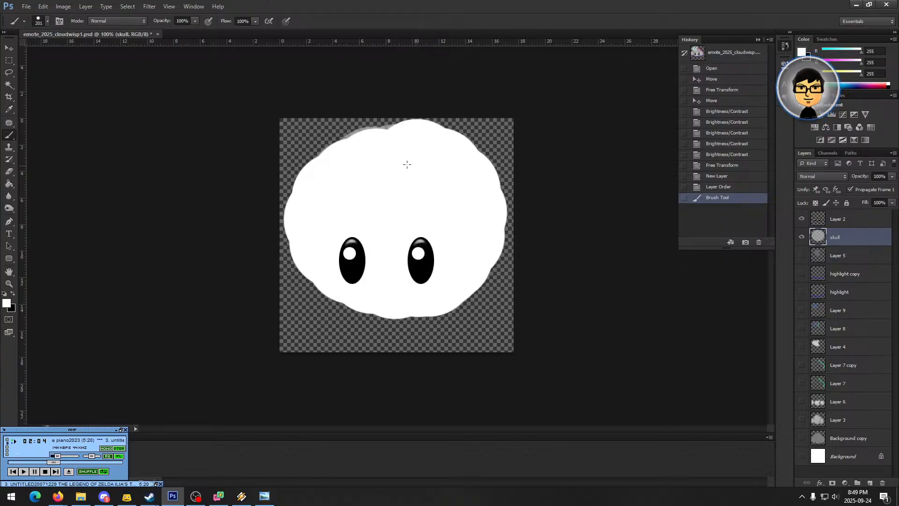
{"action": "left_click", "coordinate": [339, 212]}
- Move the white head shape slightly down and extend its bottom and right edges with the white brush
{"action": "left_click", "coordinate": [8, 49]}
{"action": "left_click_drag", "start_coordinate": [409, 196], "coordinate": [415, 204]}
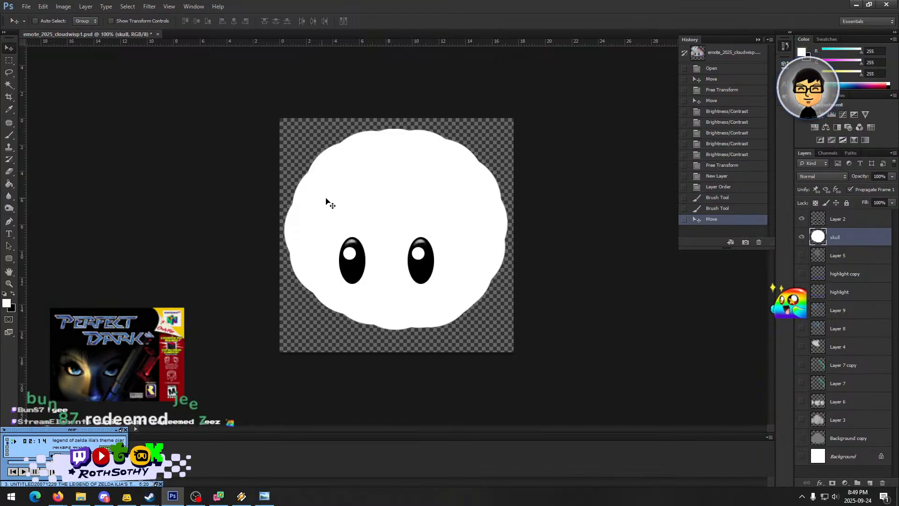
{"action": "left_click", "coordinate": [9, 135]}
{"action": "left_click", "coordinate": [368, 269]}
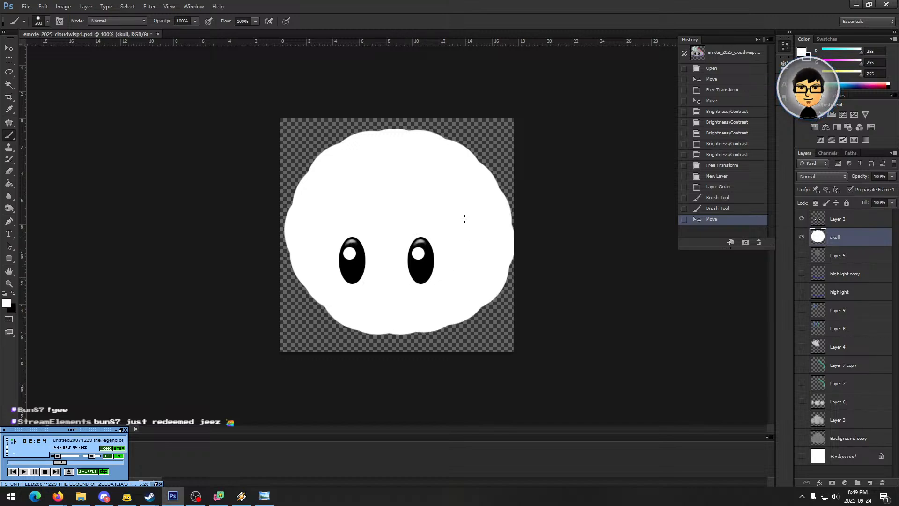
{"action": "left_click_drag", "start_coordinate": [441, 181], "coordinate": [394, 210]}
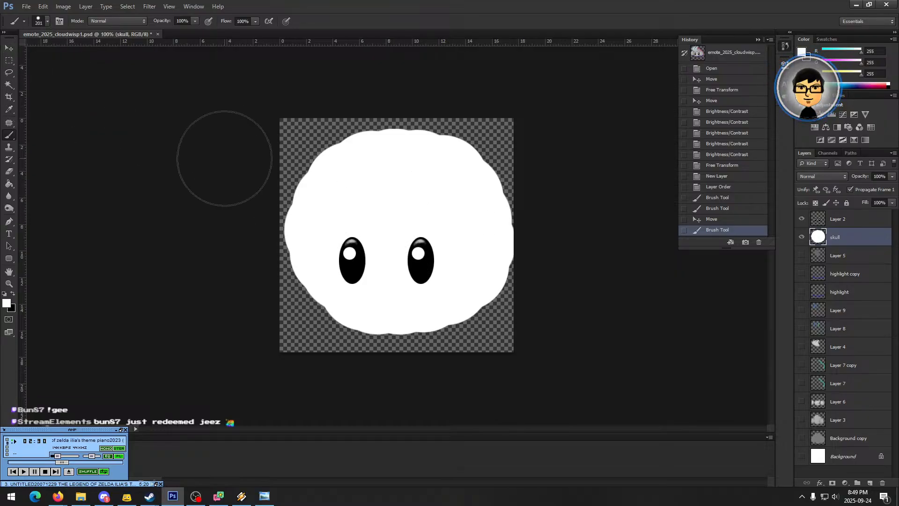
{"action": "left_click", "coordinate": [9, 61]}
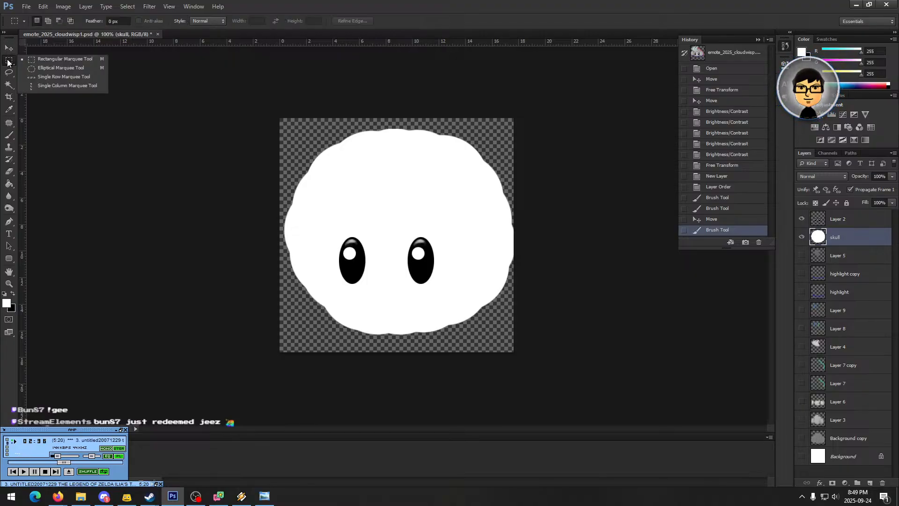
{"action": "left_click", "coordinate": [9, 47]}
{"action": "left_click", "coordinate": [10, 64]}
{"action": "left_click", "coordinate": [10, 50]}
{"action": "left_click", "coordinate": [12, 65]}
{"action": "left_click", "coordinate": [10, 50]}
{"action": "left_click", "coordinate": [12, 65]}
{"action": "left_click", "coordinate": [9, 49]}
{"action": "left_click", "coordinate": [13, 65]}
{"action": "left_click", "coordinate": [9, 49]}
{"action": "left_click", "coordinate": [12, 65]}
{"action": "left_click", "coordinate": [9, 49]}
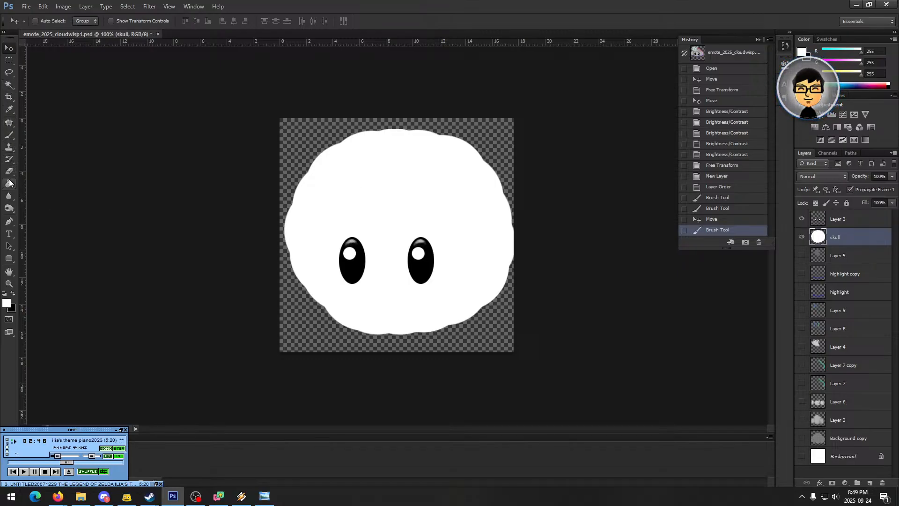
- Trim the head's upper-left edge with a 25 px hard round eraser, raising the eraser opacity to 100%
{"action": "left_click", "coordinate": [10, 137]}
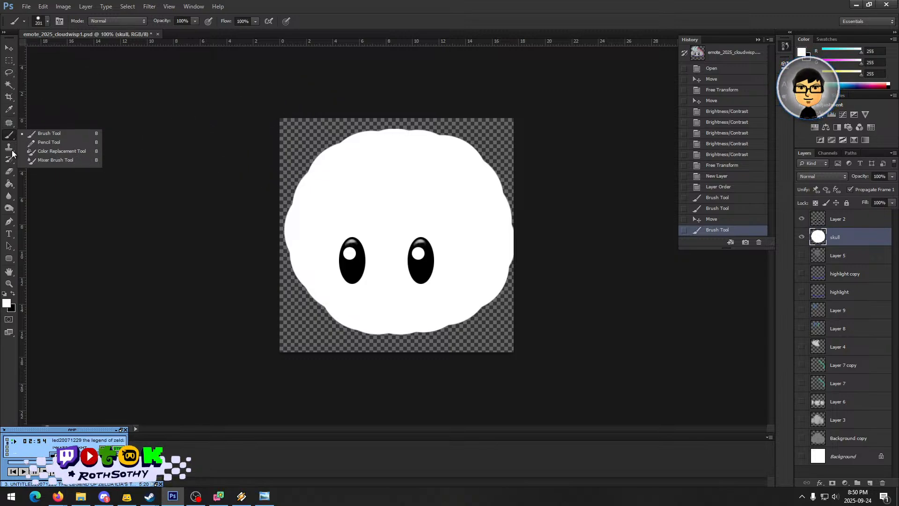
{"action": "left_click", "coordinate": [13, 173]}
{"action": "right_click", "coordinate": [366, 212]}
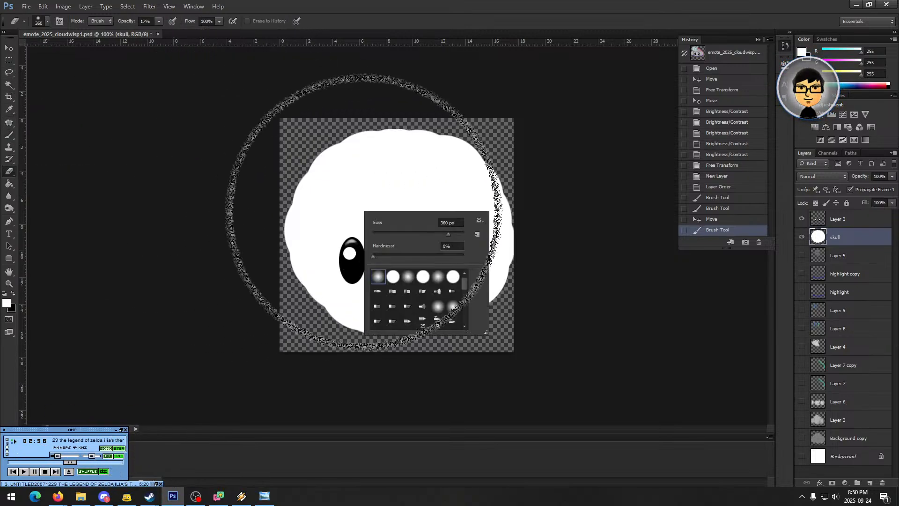
{"action": "left_click_drag", "start_coordinate": [418, 235], "coordinate": [383, 234]}
{"action": "left_click", "coordinate": [393, 276]}
{"action": "left_click", "coordinate": [310, 162]}
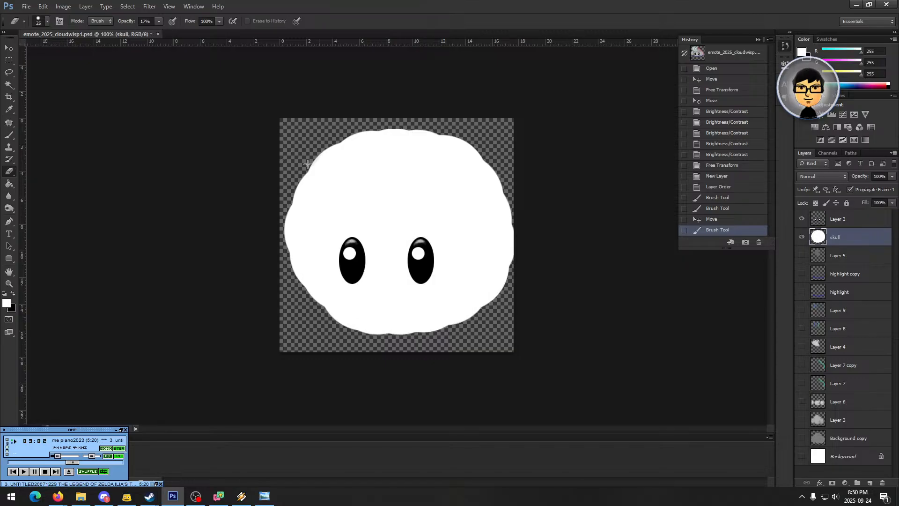
{"action": "left_click", "coordinate": [326, 151]}
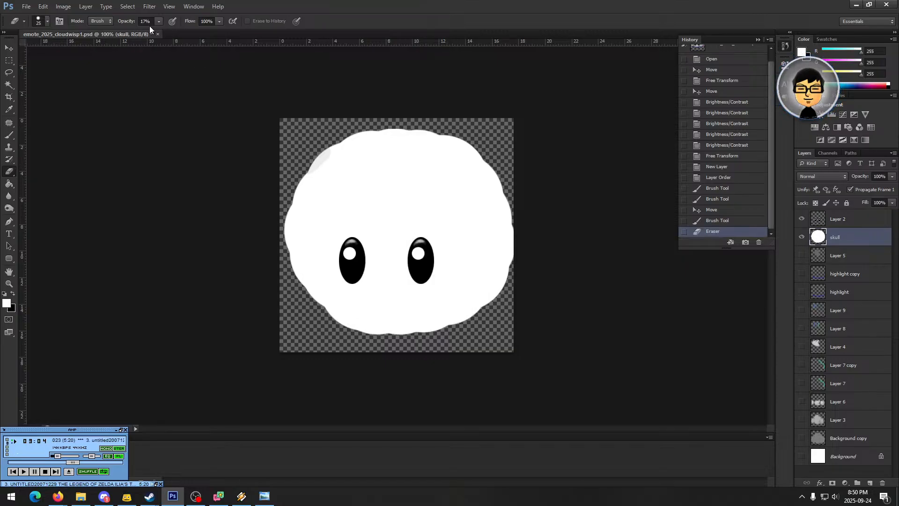
{"action": "left_click_drag", "start_coordinate": [158, 29], "coordinate": [225, 32]}
{"action": "left_click_drag", "start_coordinate": [330, 150], "coordinate": [306, 169]}
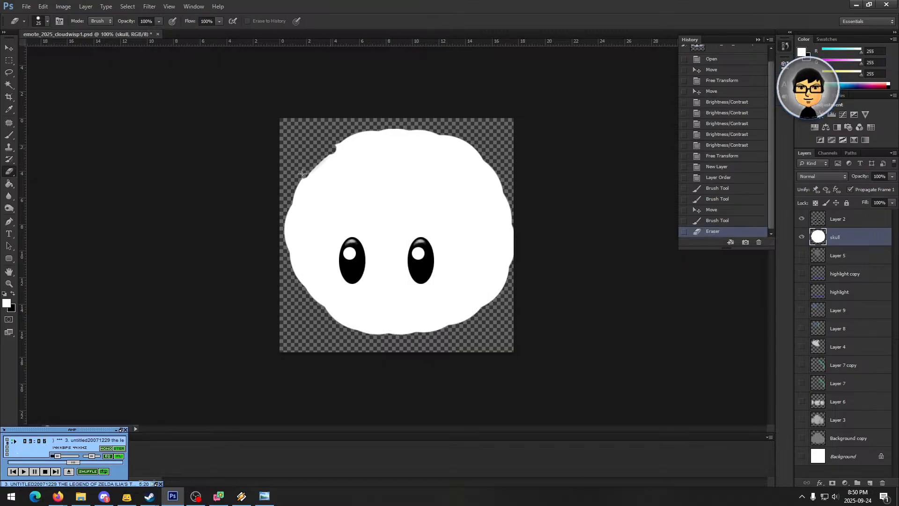
- Erase along the head's top and right side, tapering the lower-right edge inward toward the chin
{"action": "mouse_move", "coordinate": [376, 135]}
{"action": "left_mouse_down"}
{"action": "mouse_move", "coordinate": [468, 147]}
{"action": "mouse_move", "coordinate": [508, 185]}
{"action": "left_mouse_up"}
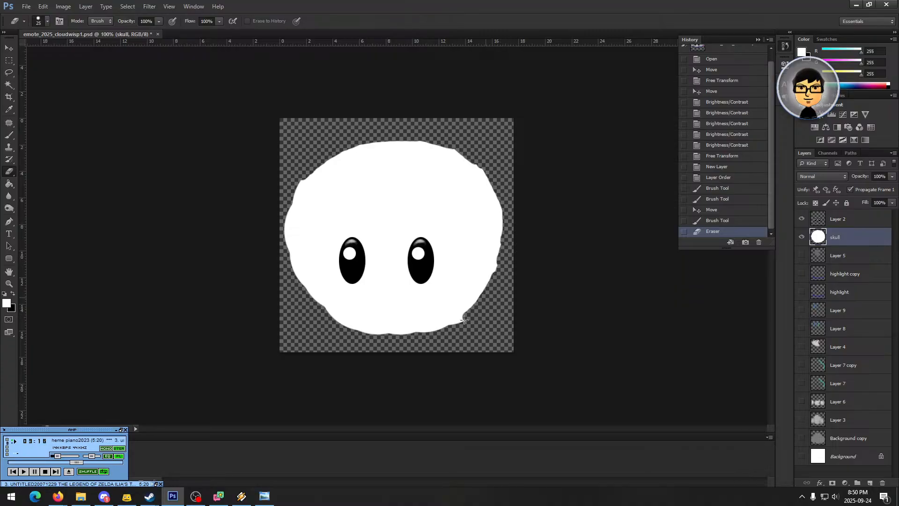
{"action": "left_click_drag", "start_coordinate": [486, 290], "coordinate": [500, 238]}
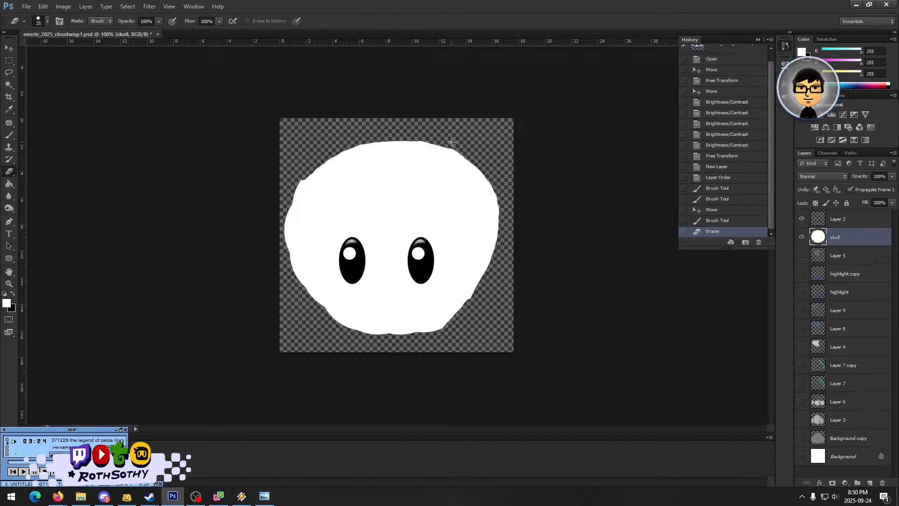
{"action": "left_click", "coordinate": [511, 192]}
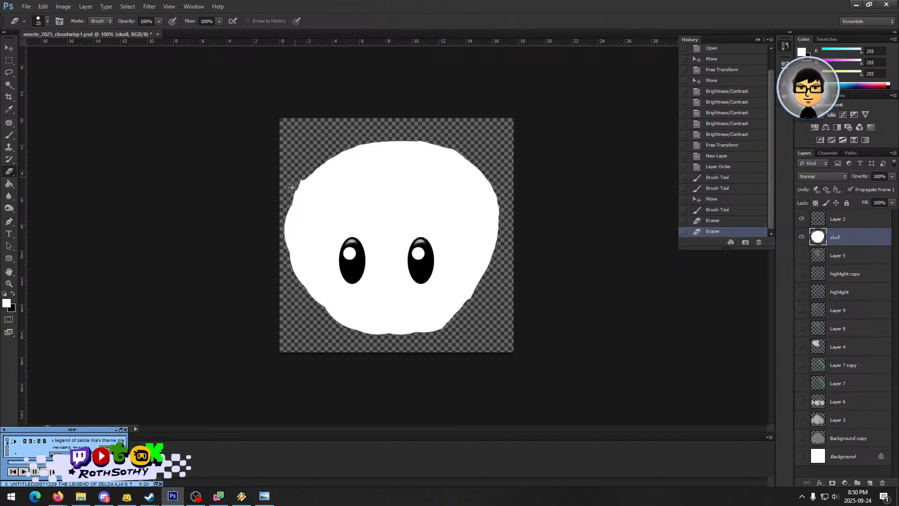
- Erase along the head's left side down to the chin and smooth the bump on the upper-left edge
{"action": "mouse_move", "coordinate": [289, 184]}
{"action": "left_mouse_down"}
{"action": "mouse_move", "coordinate": [289, 252]}
{"action": "mouse_move", "coordinate": [321, 300]}
{"action": "mouse_move", "coordinate": [292, 272]}
{"action": "mouse_move", "coordinate": [366, 344]}
{"action": "left_mouse_up"}
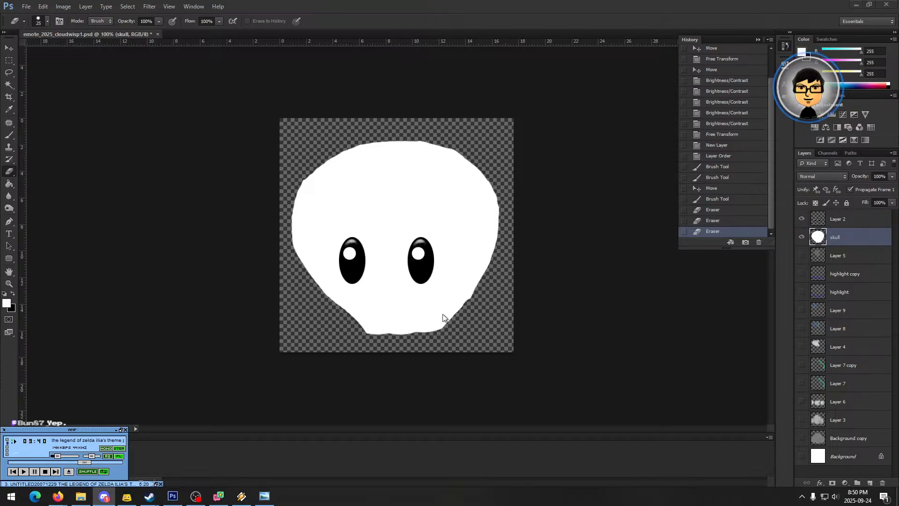
{"action": "left_click", "coordinate": [508, 14]}
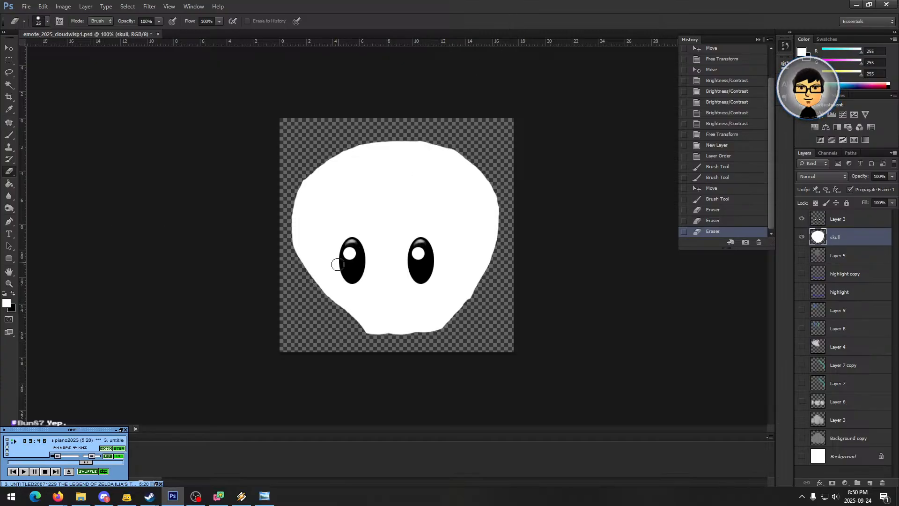
{"action": "left_click", "coordinate": [298, 179]}
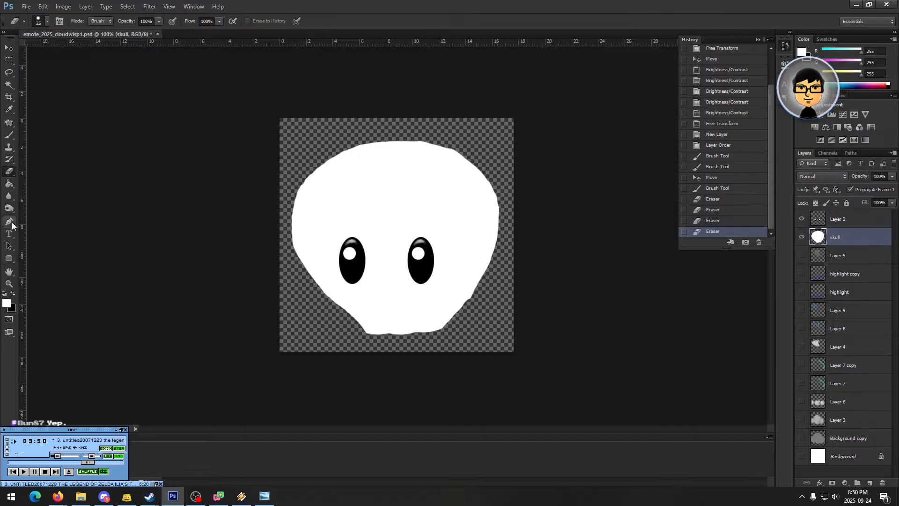
- Fill out the head's lower-left edge in white with a 92 px brush
{"action": "left_click", "coordinate": [9, 136]}
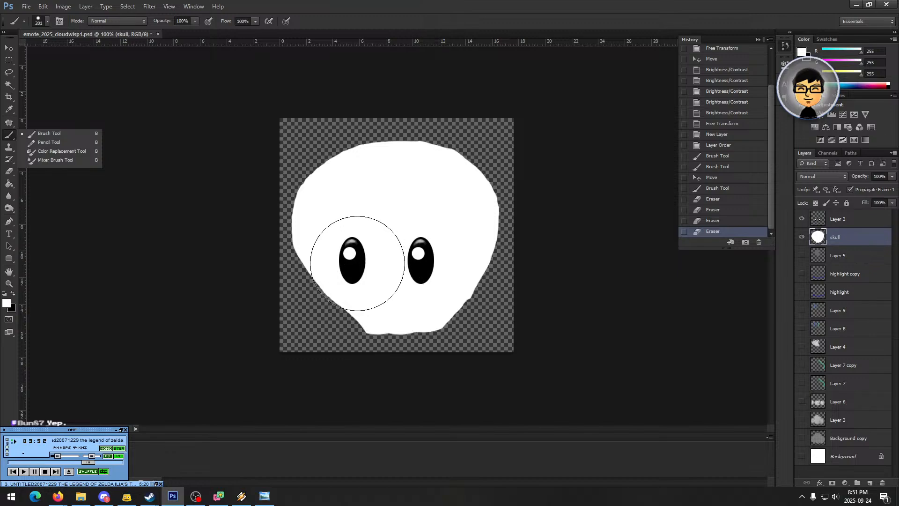
{"action": "right_click", "coordinate": [387, 255]}
{"action": "left_click", "coordinate": [448, 276]}
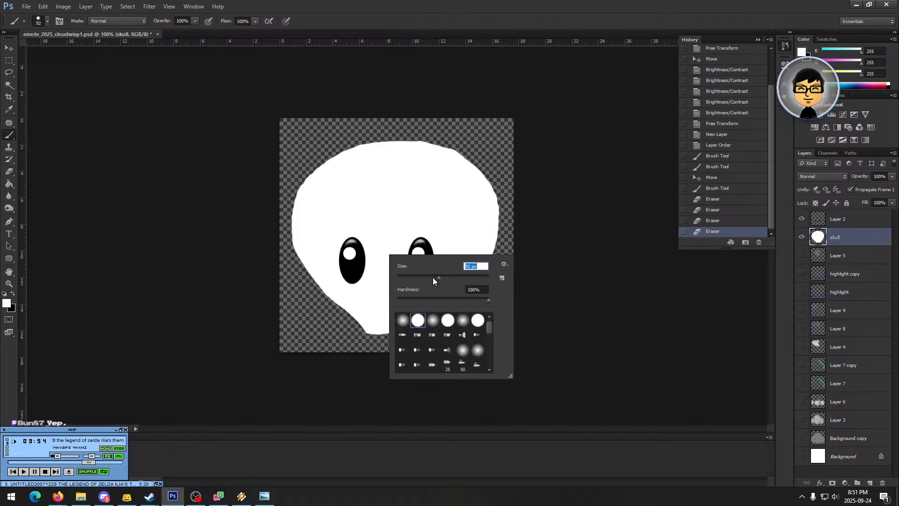
{"action": "left_click", "coordinate": [323, 257]}
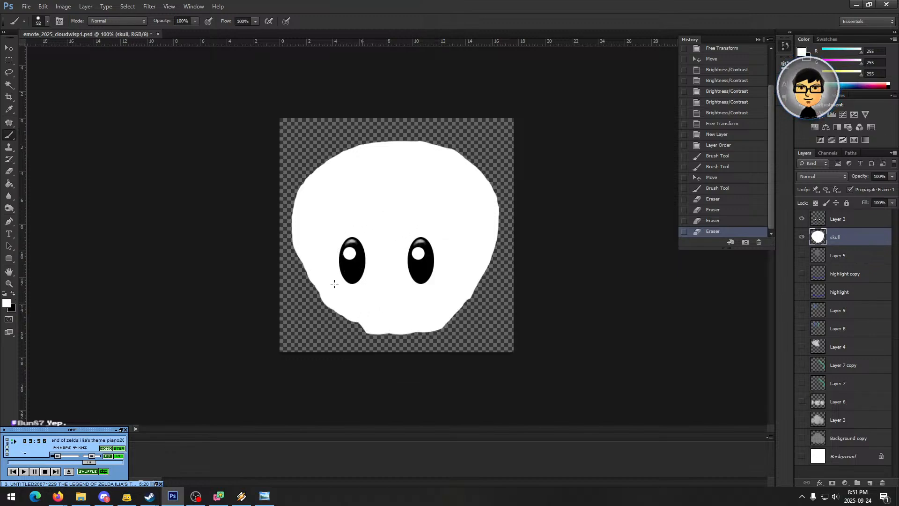
{"action": "left_click", "coordinate": [363, 310]}
- Paint white along the head's lower-right, left and top edges to make the outline fuller and rounder
{"action": "mouse_move", "coordinate": [442, 300]}
{"action": "left_mouse_down"}
{"action": "mouse_move", "coordinate": [467, 258]}
{"action": "mouse_move", "coordinate": [455, 295]}
{"action": "mouse_move", "coordinate": [467, 283]}
{"action": "mouse_move", "coordinate": [472, 235]}
{"action": "left_mouse_up"}
{"action": "mouse_move", "coordinate": [457, 293]}
{"action": "left_mouse_down"}
{"action": "mouse_move", "coordinate": [479, 259]}
{"action": "mouse_move", "coordinate": [478, 222]}
{"action": "mouse_move", "coordinate": [478, 263]}
{"action": "mouse_move", "coordinate": [451, 304]}
{"action": "mouse_move", "coordinate": [473, 274]}
{"action": "mouse_move", "coordinate": [478, 220]}
{"action": "mouse_move", "coordinate": [445, 278]}
{"action": "left_mouse_up"}
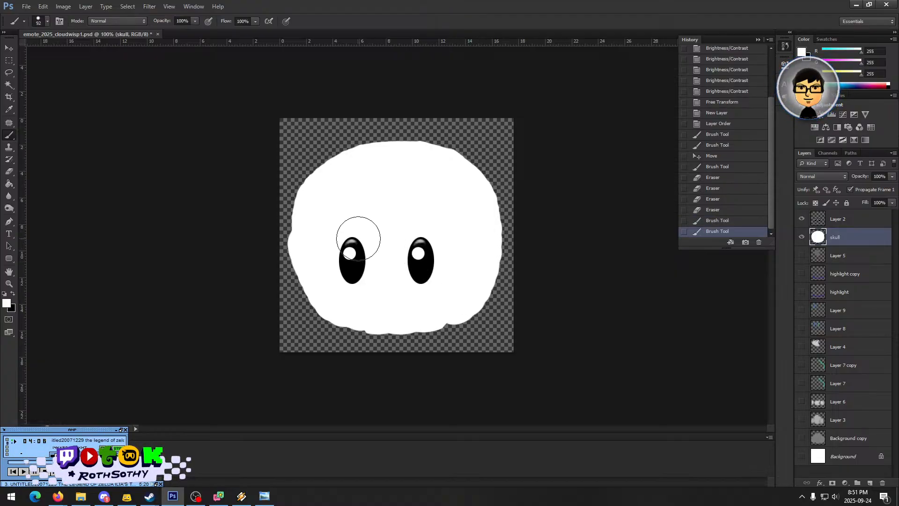
{"action": "left_click_drag", "start_coordinate": [311, 227], "coordinate": [327, 177]}
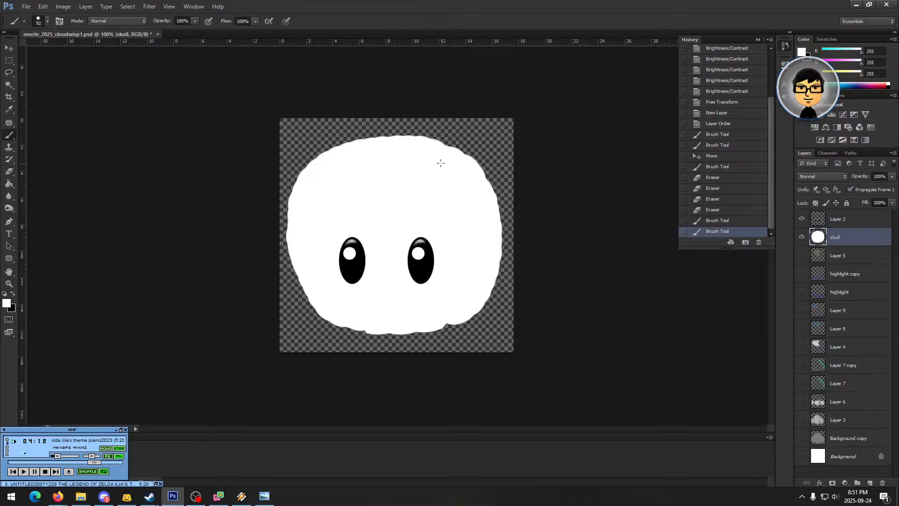
{"action": "left_click", "coordinate": [480, 234]}
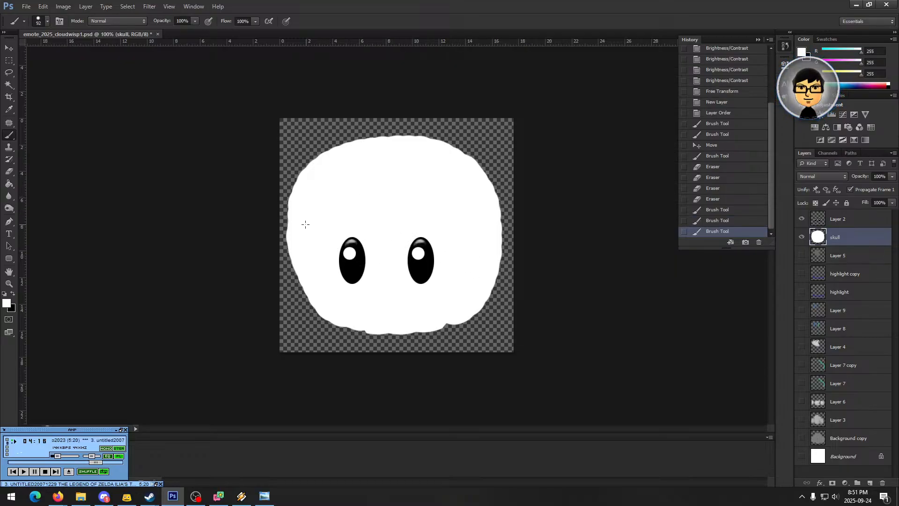
{"action": "left_click_drag", "start_coordinate": [311, 207], "coordinate": [333, 211]}
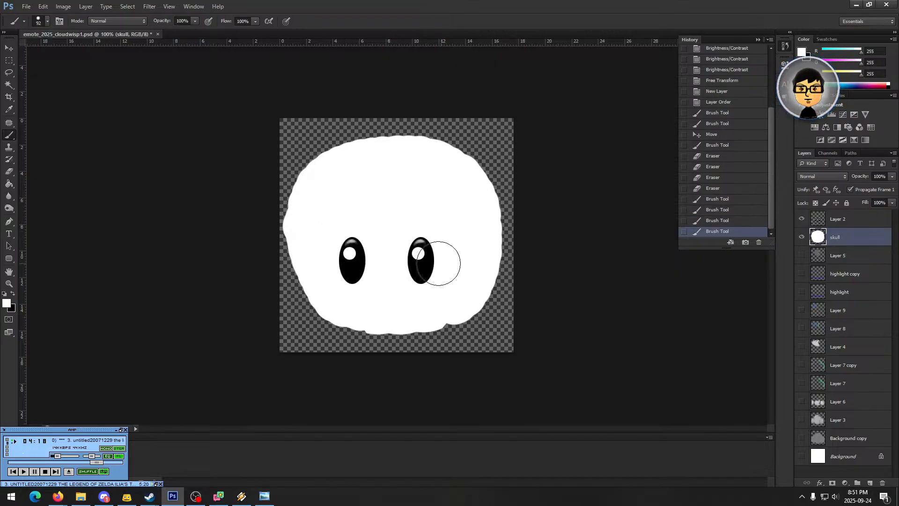
- Step back before the last brush stroke and smooth the head's left edge with white dabs up to the upper-left curve
{"action": "left_click", "coordinate": [721, 220]}
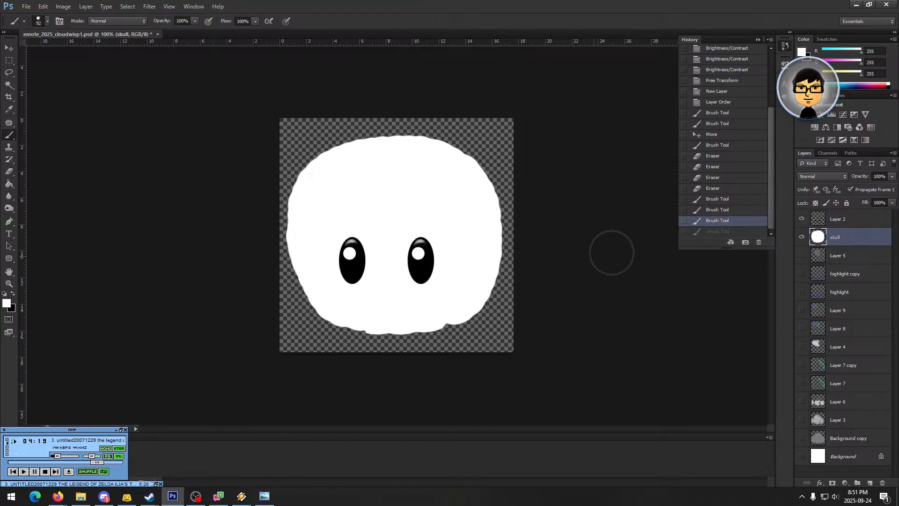
{"action": "left_click", "coordinate": [307, 227]}
{"action": "left_click", "coordinate": [308, 229]}
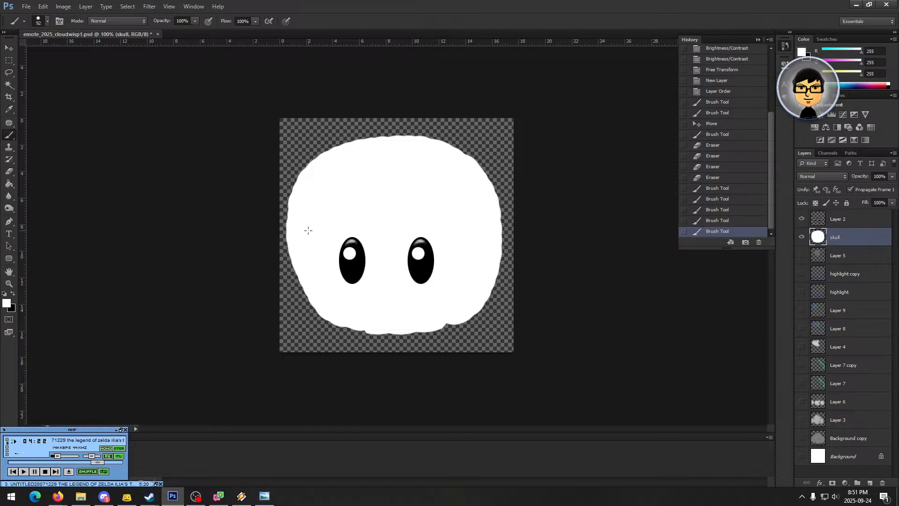
{"action": "left_click", "coordinate": [307, 225]}
{"action": "left_click", "coordinate": [307, 221]}
{"action": "left_click", "coordinate": [307, 217]}
{"action": "left_click", "coordinate": [309, 213]}
{"action": "left_click", "coordinate": [309, 210]}
{"action": "left_click", "coordinate": [309, 209]}
{"action": "left_click", "coordinate": [309, 206]}
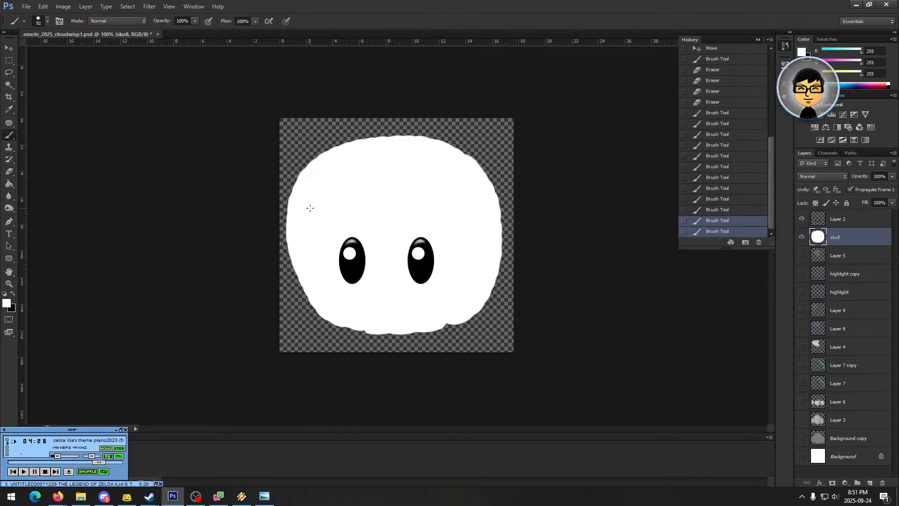
{"action": "left_click", "coordinate": [311, 201]}
{"action": "left_click", "coordinate": [311, 199]}
{"action": "left_click", "coordinate": [311, 197]}
{"action": "left_click", "coordinate": [312, 194]}
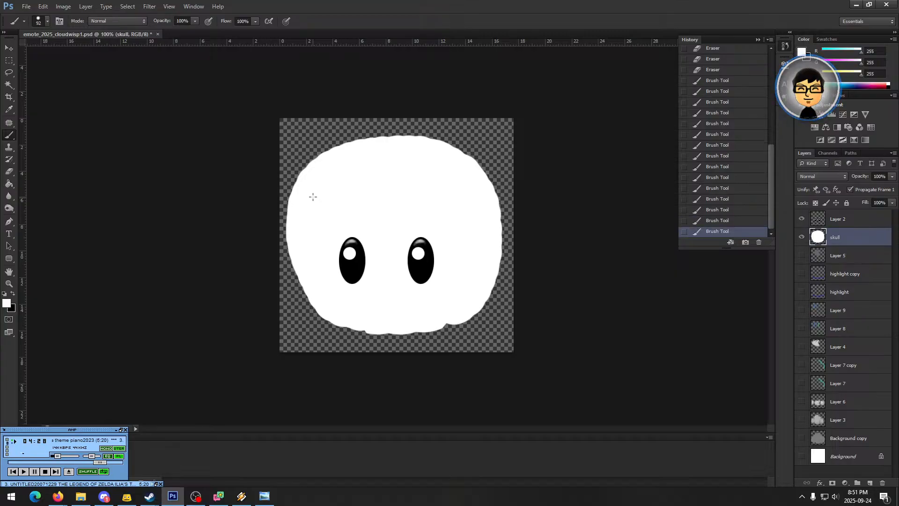
{"action": "left_click", "coordinate": [316, 190]}
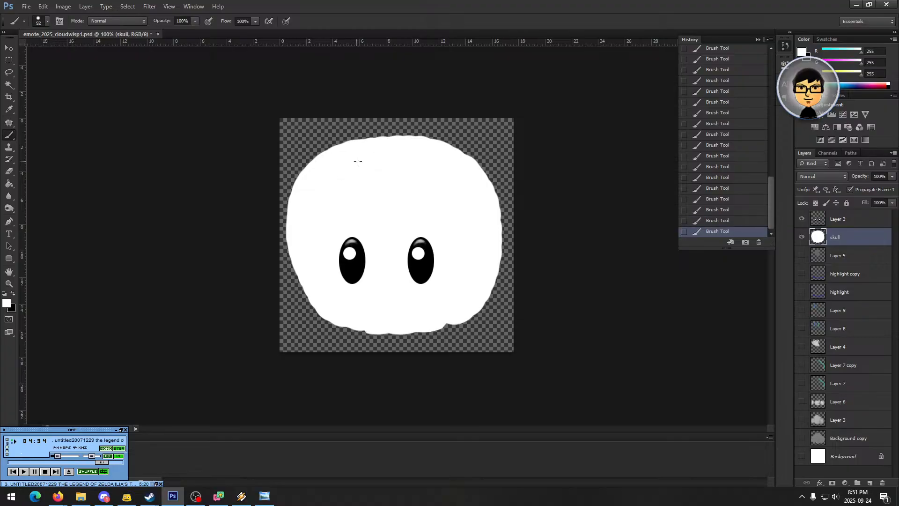
- Even out the head's top edge with a row of white dabs
{"action": "left_click", "coordinate": [374, 159]}
{"action": "left_click", "coordinate": [378, 158]}
{"action": "left_click", "coordinate": [382, 157]}
{"action": "left_click", "coordinate": [389, 157]}
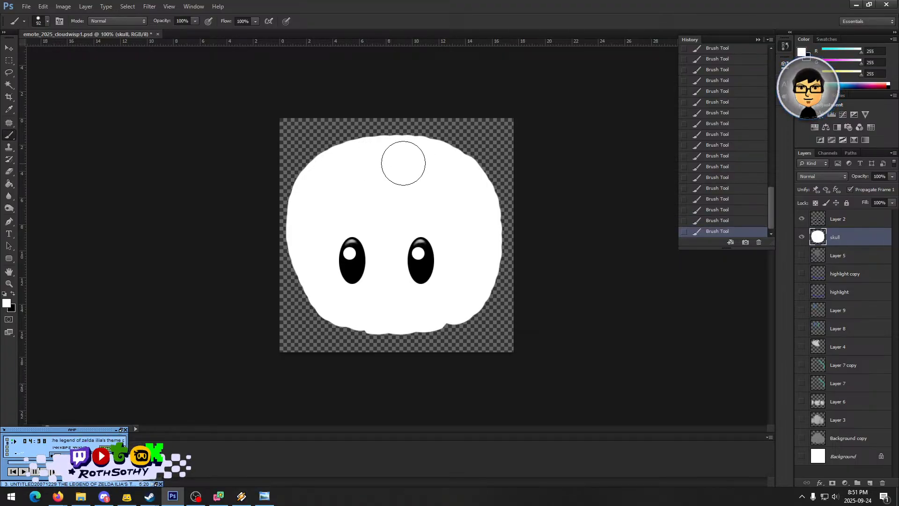
- Hide the eyes on Layer 2 and set the brush size to 172 px
{"action": "left_click", "coordinate": [802, 219]}
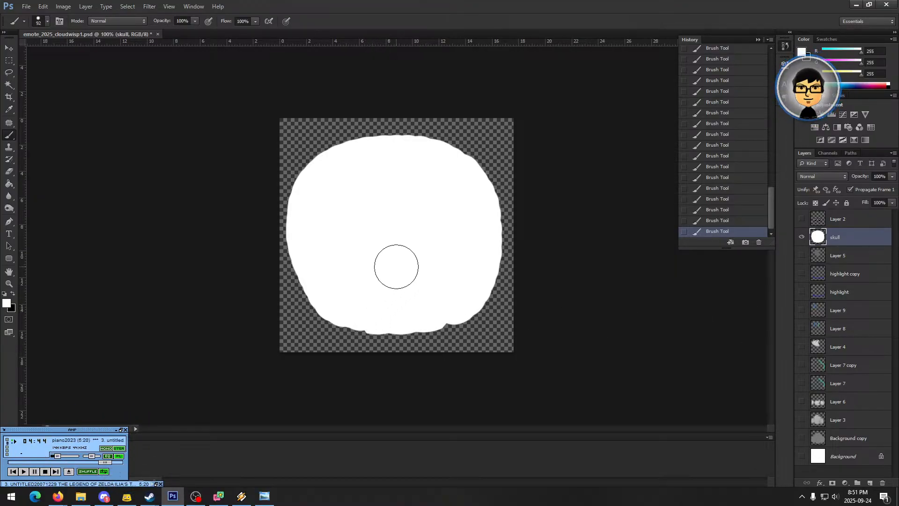
{"action": "right_click", "coordinate": [396, 265]}
{"action": "left_click_drag", "start_coordinate": [438, 286], "coordinate": [473, 290]}
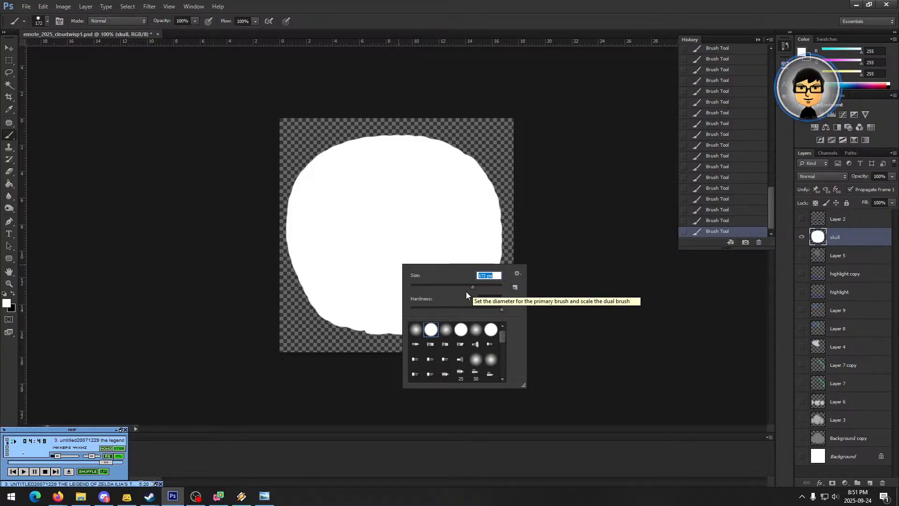
{"action": "left_click", "coordinate": [606, 19]}
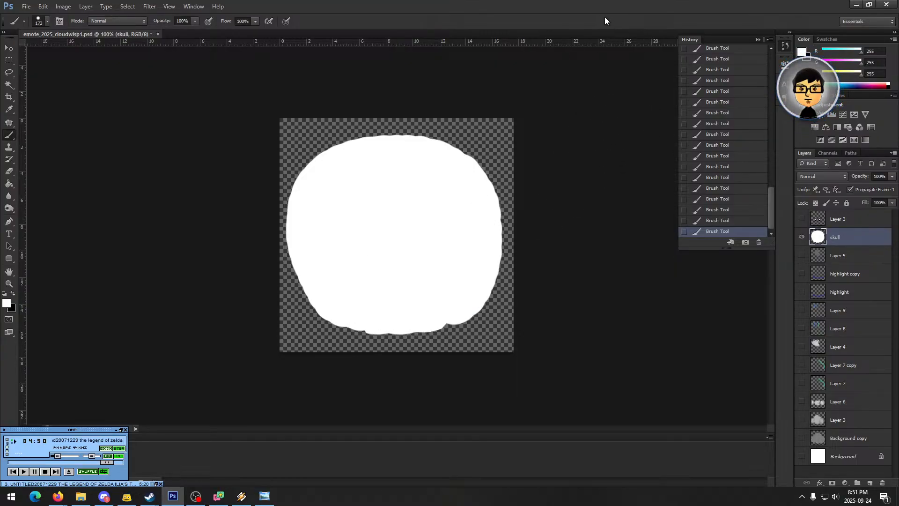
- Create a new layer named teeth directly above the skull layer
{"action": "left_click", "coordinate": [893, 153]}
{"action": "left_click", "coordinate": [800, 156]}
{"action": "type", "text": "teeth"}
{"action": "key", "text": "Return"}
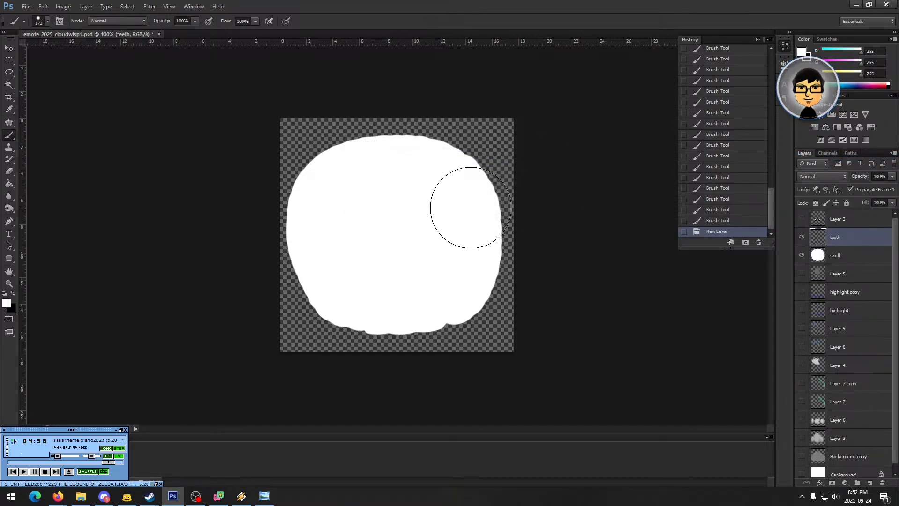
- Paint the first rounded white tooth below the skull's lower-left edge with a 56 px brush
{"action": "left_click", "coordinate": [9, 285]}
{"action": "left_click", "coordinate": [352, 362]}
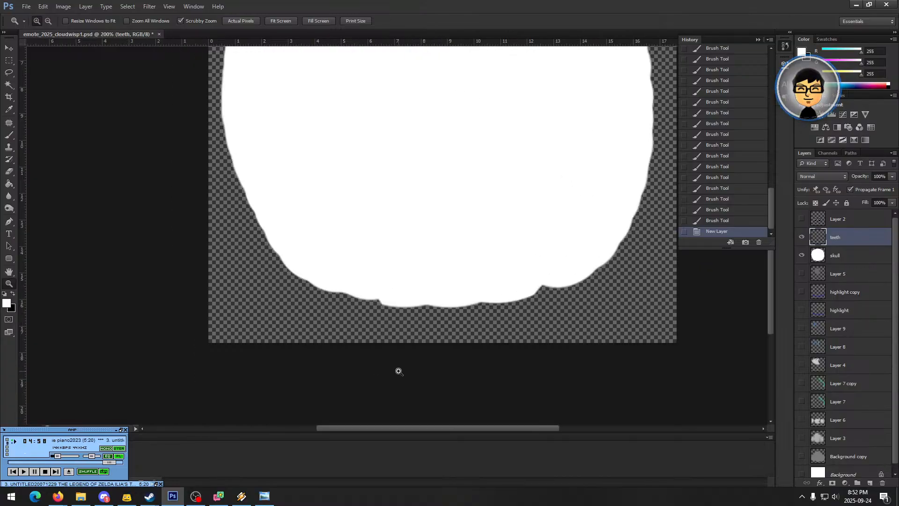
{"action": "left_click", "coordinate": [9, 139]}
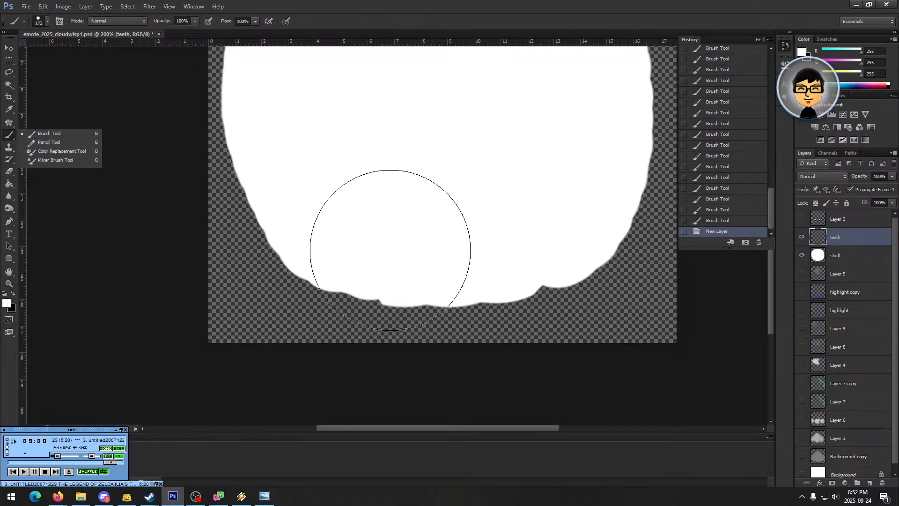
{"action": "right_click", "coordinate": [405, 248]}
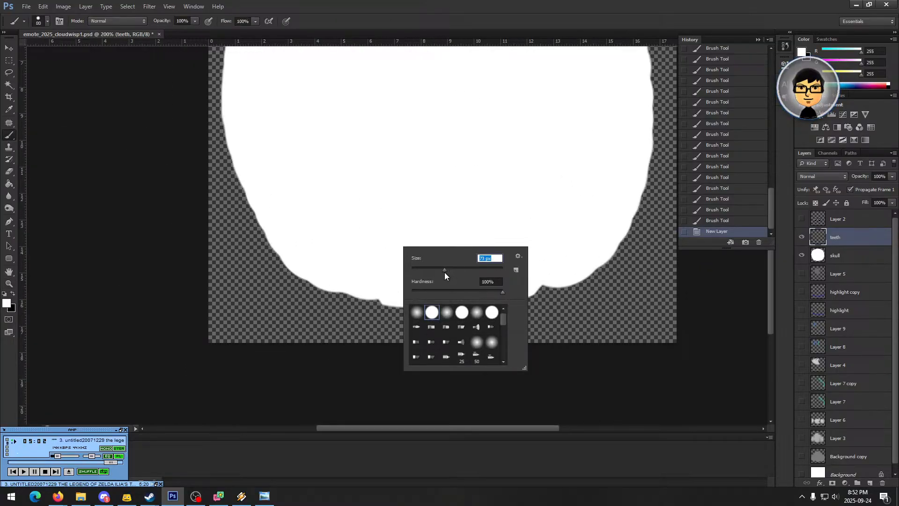
{"action": "left_click", "coordinate": [353, 287]}
{"action": "left_click_drag", "start_coordinate": [353, 287], "coordinate": [362, 304]}
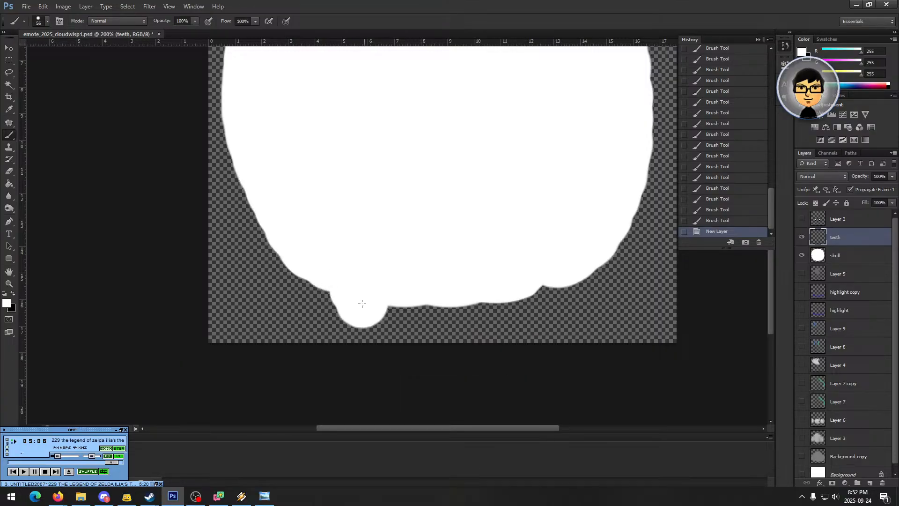
{"action": "left_click", "coordinate": [358, 273]}
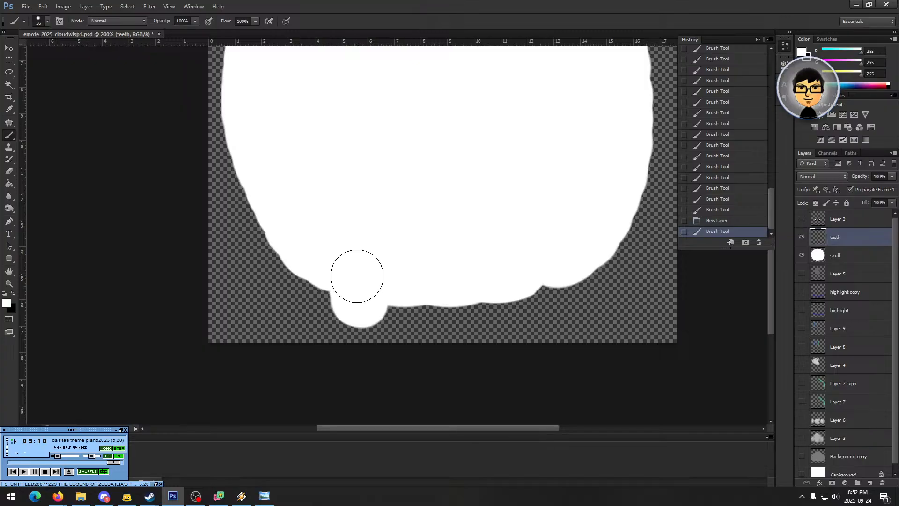
{"action": "left_click", "coordinate": [360, 271]}
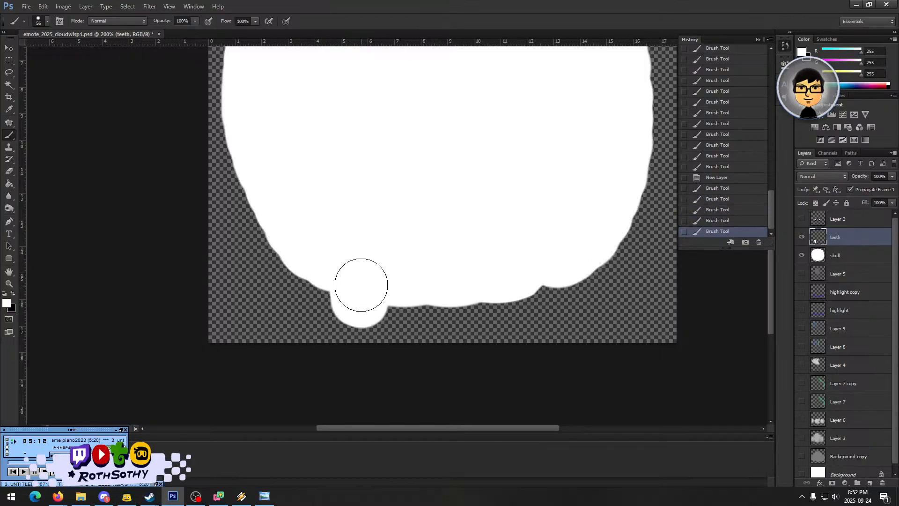
{"action": "left_click", "coordinate": [368, 302]}
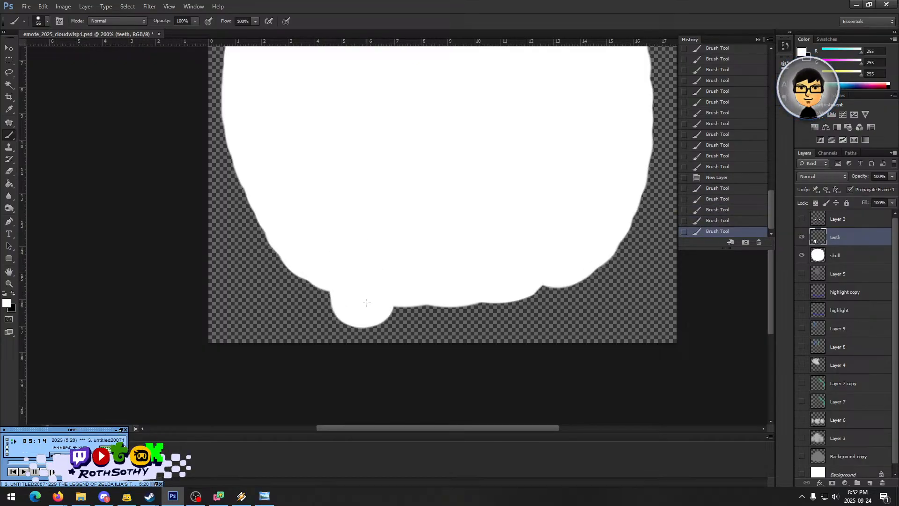
- Paint a second, wider white tooth beside the first, reaching down to the canvas's bottom edge
{"action": "left_click", "coordinate": [421, 303]}
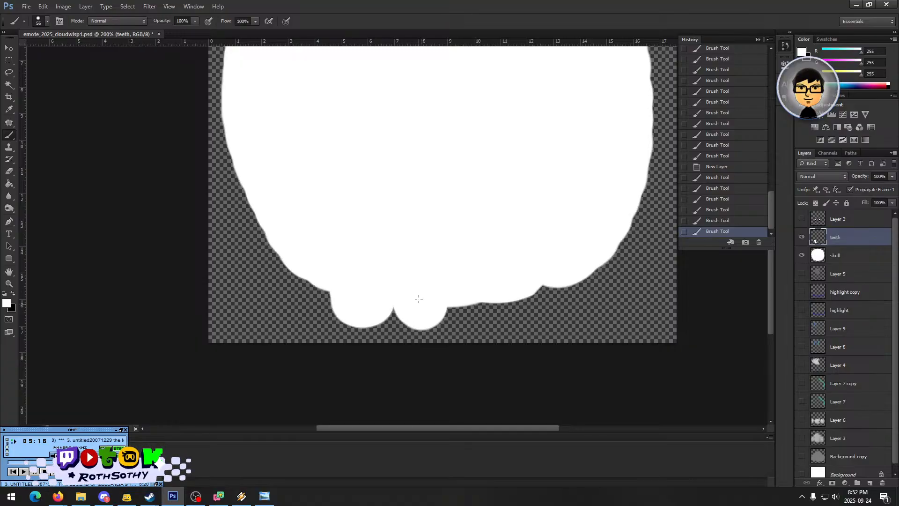
{"action": "left_click", "coordinate": [427, 307]}
{"action": "left_click", "coordinate": [421, 312]}
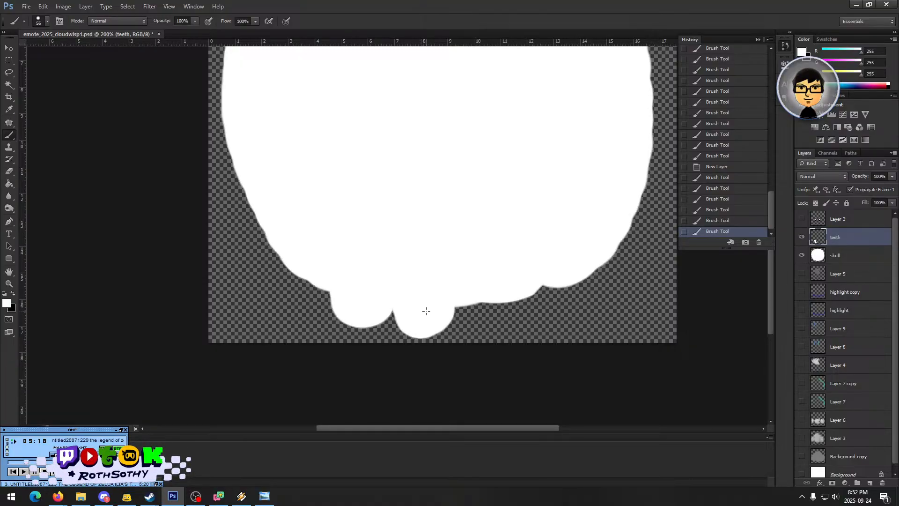
{"action": "left_click", "coordinate": [436, 317]}
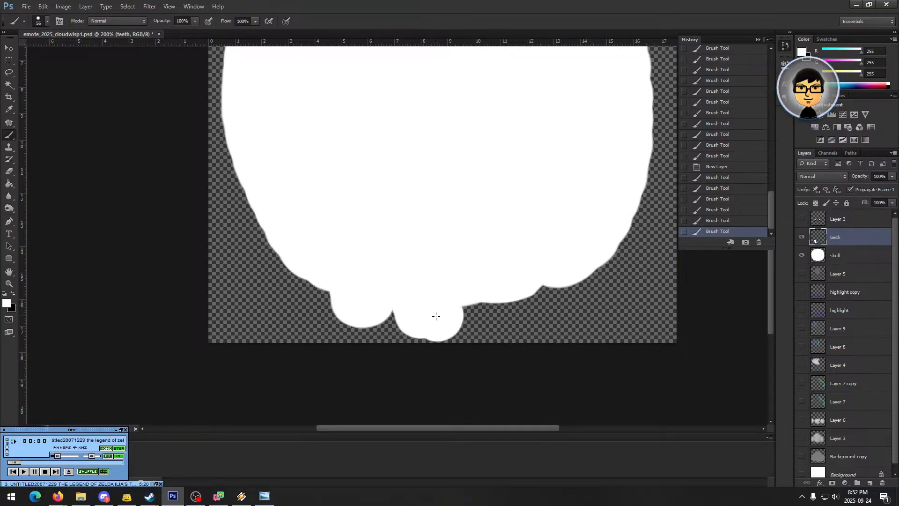
{"action": "left_click", "coordinate": [447, 315]}
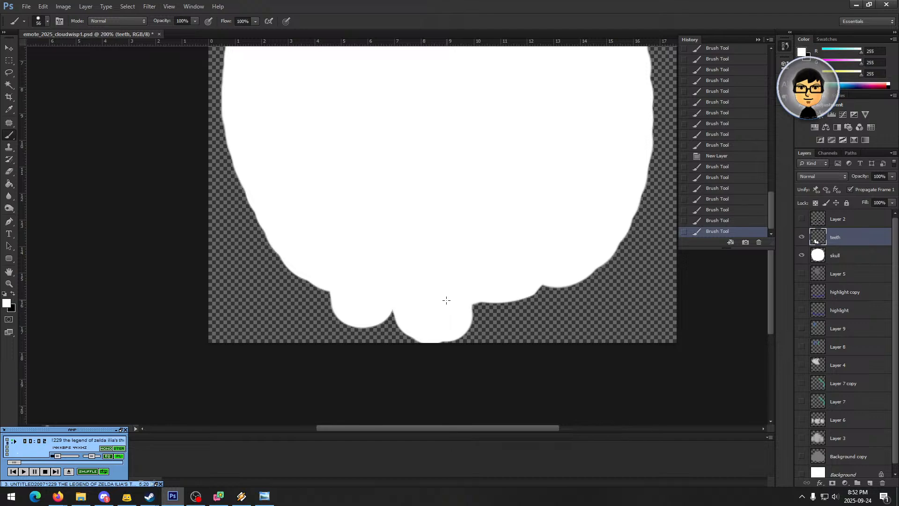
{"action": "left_click", "coordinate": [446, 299]}
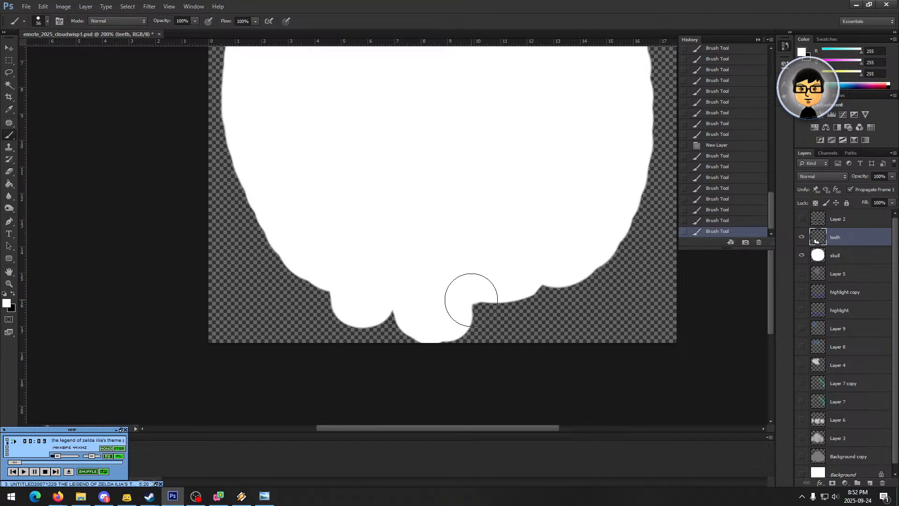
- Paint a third rounded white tooth to the right of the second along the skull's bottom edge
{"action": "left_click", "coordinate": [501, 308]}
{"action": "left_click", "coordinate": [500, 309]}
{"action": "left_click", "coordinate": [500, 312]}
{"action": "left_click", "coordinate": [502, 314]}
{"action": "left_click", "coordinate": [507, 313]}
{"action": "left_click", "coordinate": [514, 309]}
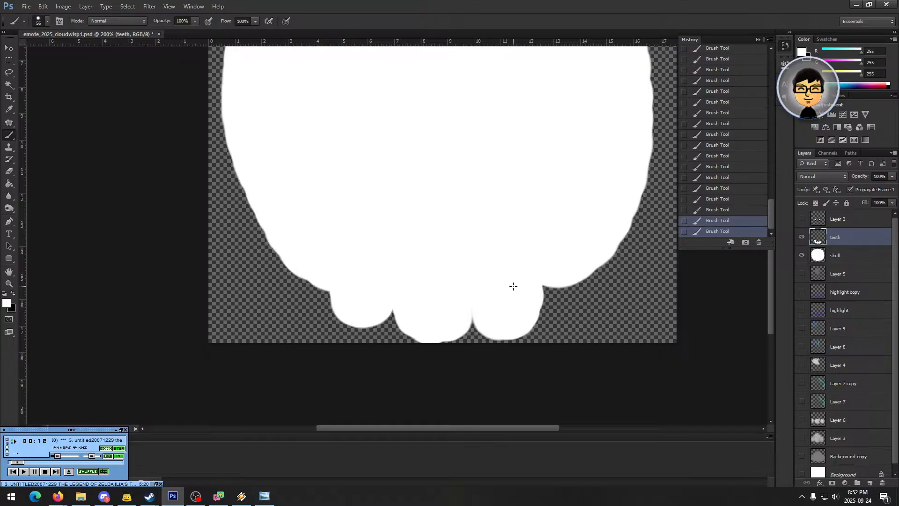
- Paint a fourth, slightly shorter white tooth below the skull's lower-right edge
{"action": "left_click", "coordinate": [566, 301]}
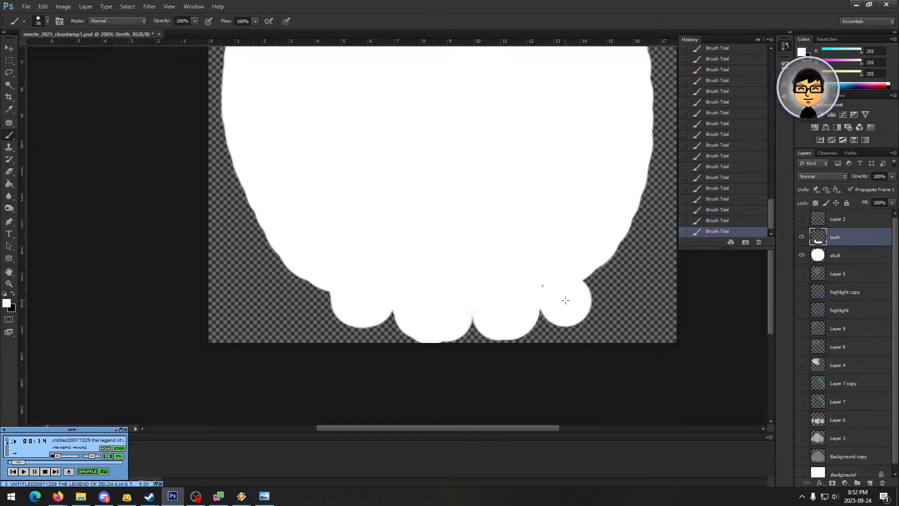
{"action": "left_click", "coordinate": [567, 299]}
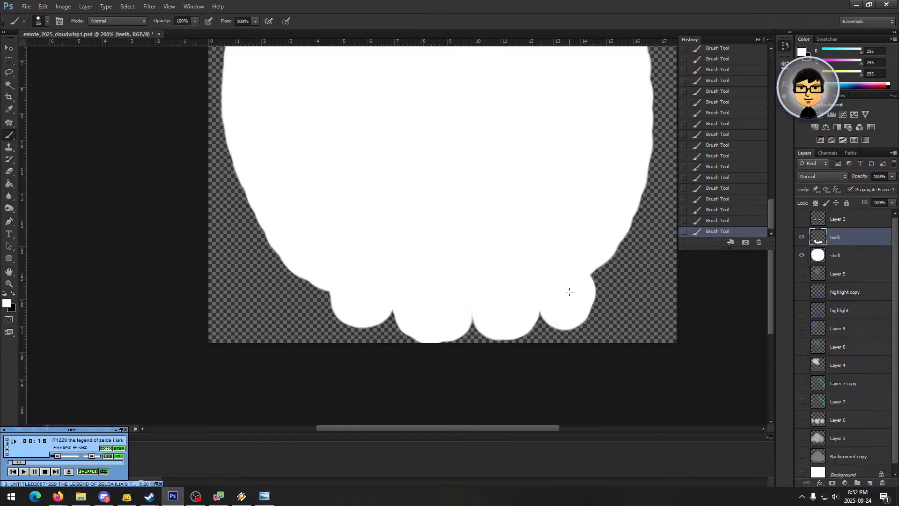
{"action": "left_click", "coordinate": [567, 299]}
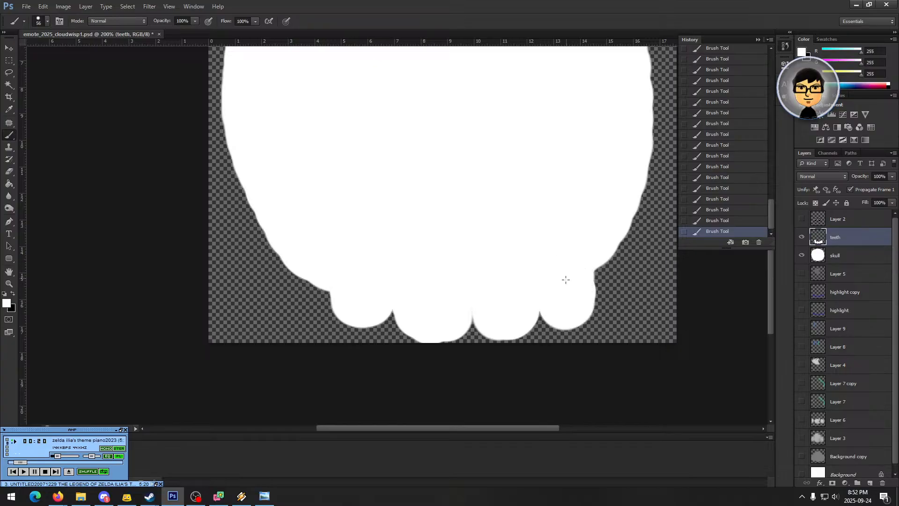
- Hide the skull layer and extend the two middle teeth and the rightmost tooth upward in white
{"action": "left_click", "coordinate": [801, 255]}
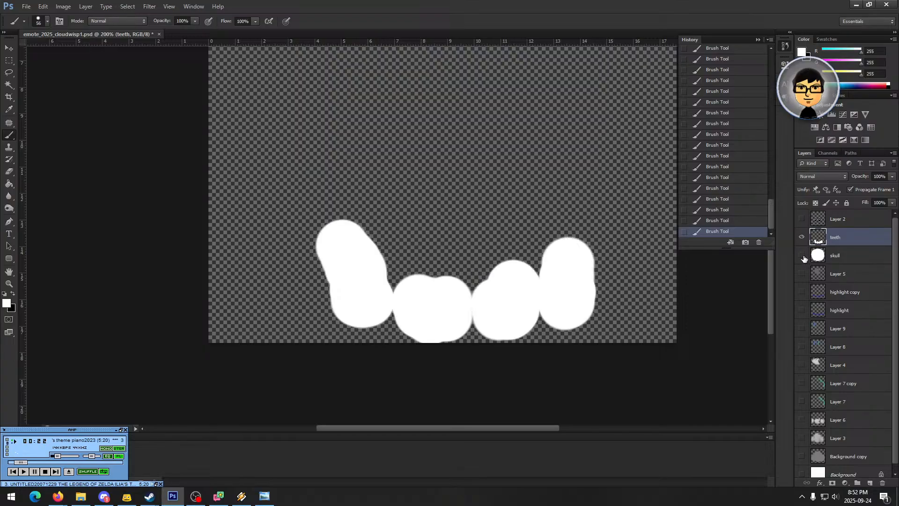
{"action": "mouse_move", "coordinate": [416, 286]}
{"action": "left_mouse_down"}
{"action": "mouse_move", "coordinate": [415, 267]}
{"action": "mouse_move", "coordinate": [436, 263]}
{"action": "mouse_move", "coordinate": [447, 279]}
{"action": "mouse_move", "coordinate": [469, 272]}
{"action": "left_mouse_up"}
{"action": "mouse_move", "coordinate": [509, 297]}
{"action": "left_mouse_down"}
{"action": "mouse_move", "coordinate": [497, 287]}
{"action": "mouse_move", "coordinate": [505, 273]}
{"action": "mouse_move", "coordinate": [513, 280]}
{"action": "mouse_move", "coordinate": [498, 267]}
{"action": "mouse_move", "coordinate": [505, 269]}
{"action": "left_mouse_up"}
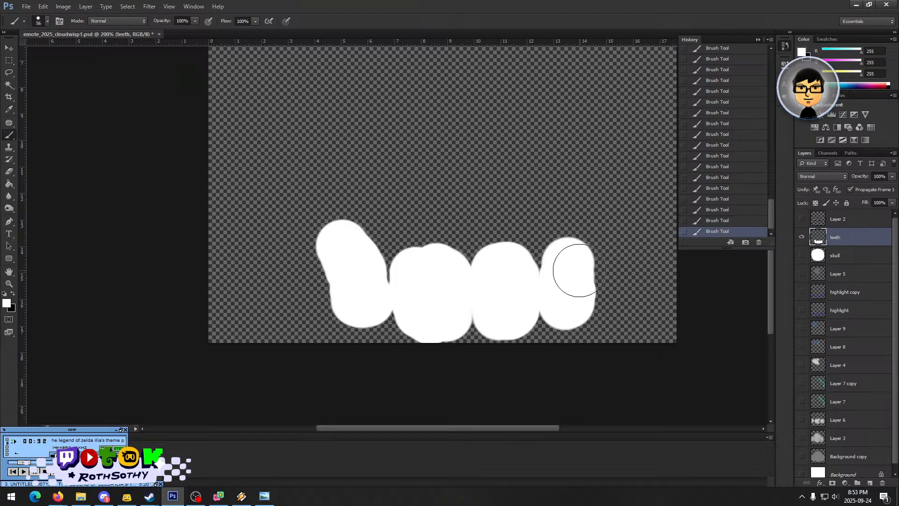
{"action": "left_click", "coordinate": [571, 260]}
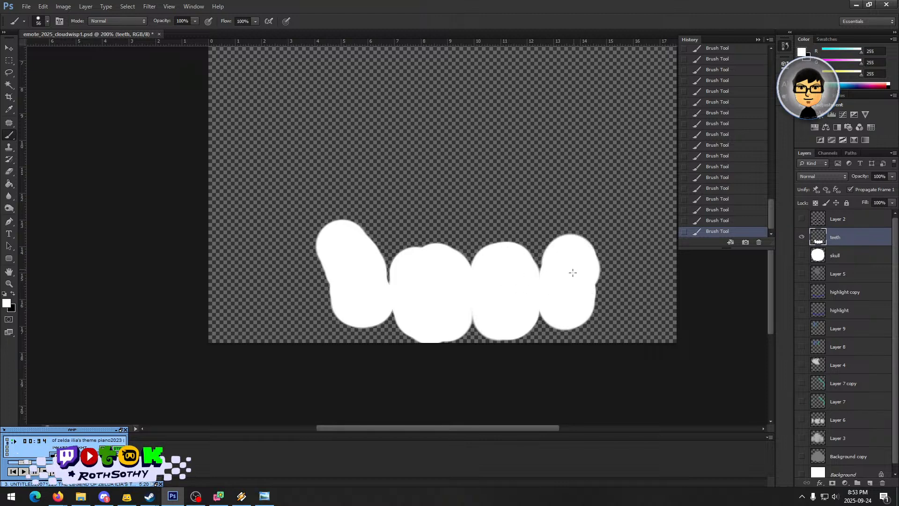
{"action": "left_click", "coordinate": [575, 254]}
{"action": "left_click", "coordinate": [578, 250]}
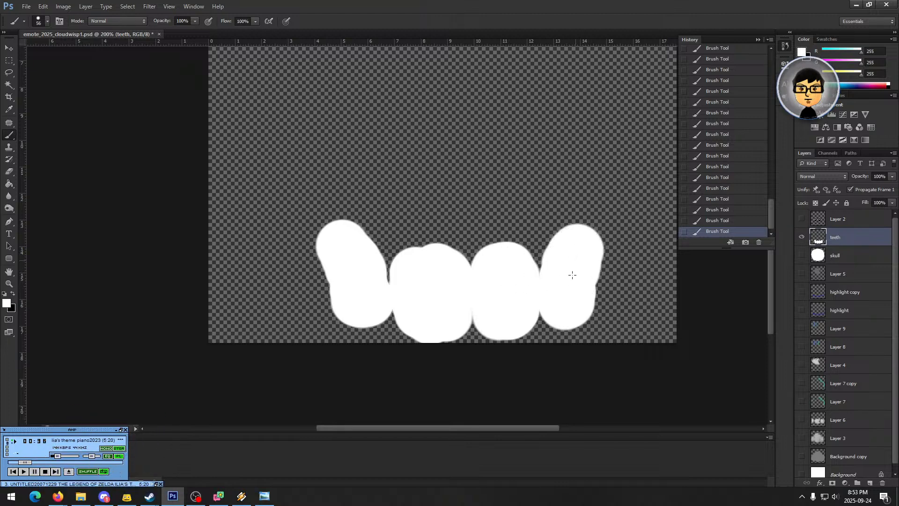
{"action": "left_click", "coordinate": [572, 245]}
- Widen the top of the leftmost tooth and build up the rounded tops of the two middle teeth
{"action": "left_click", "coordinate": [359, 241]}
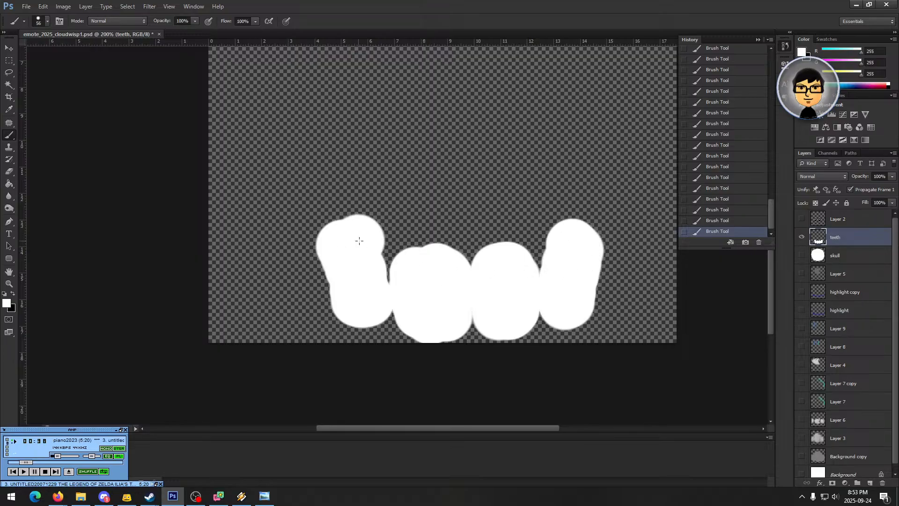
{"action": "left_click", "coordinate": [351, 242]}
{"action": "left_click", "coordinate": [429, 257]}
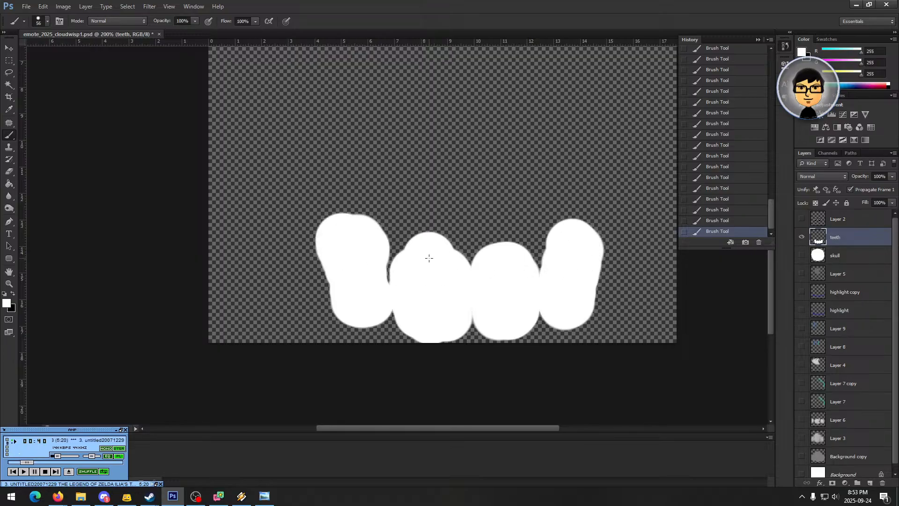
{"action": "left_click_drag", "start_coordinate": [417, 257], "coordinate": [434, 253]}
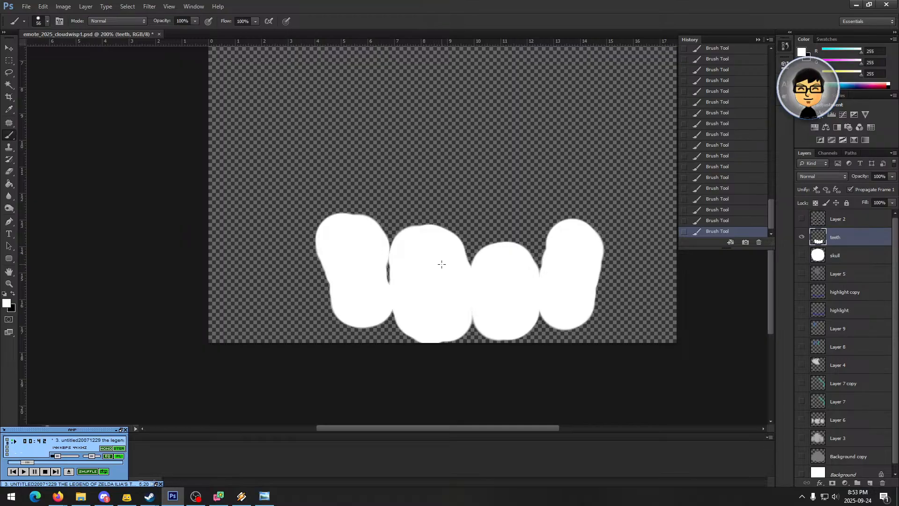
{"action": "left_click", "coordinate": [502, 260]}
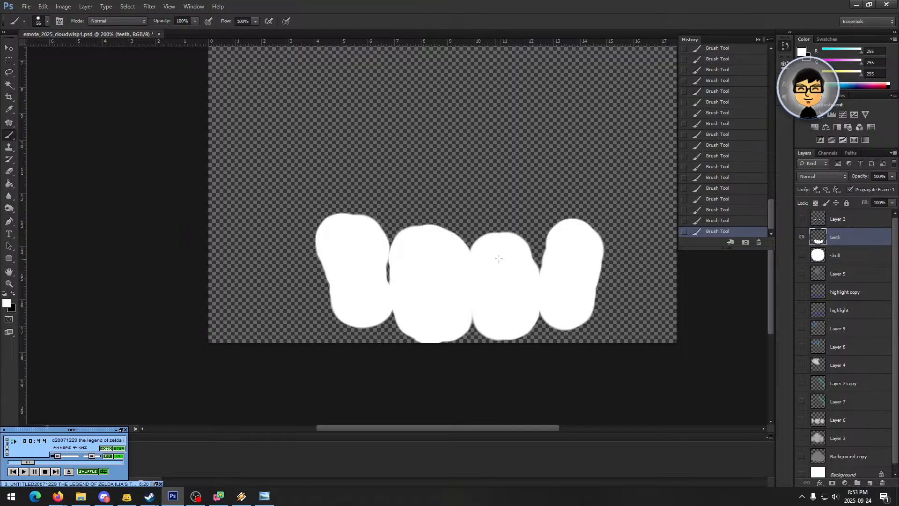
{"action": "left_click_drag", "start_coordinate": [513, 262], "coordinate": [497, 254]}
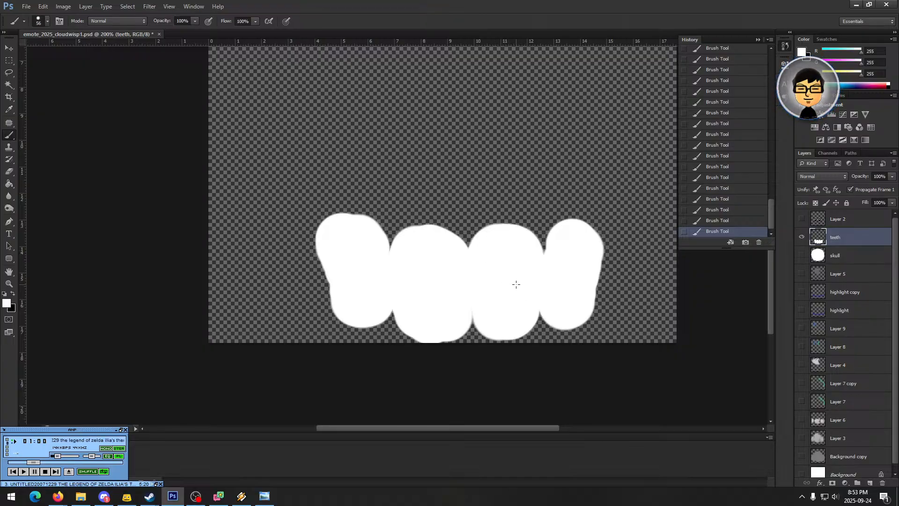
- Move the teeth slightly up and to the left, and round out the bottom of the second tooth in white
{"action": "left_click", "coordinate": [9, 48]}
{"action": "left_click_drag", "start_coordinate": [462, 271], "coordinate": [457, 265]}
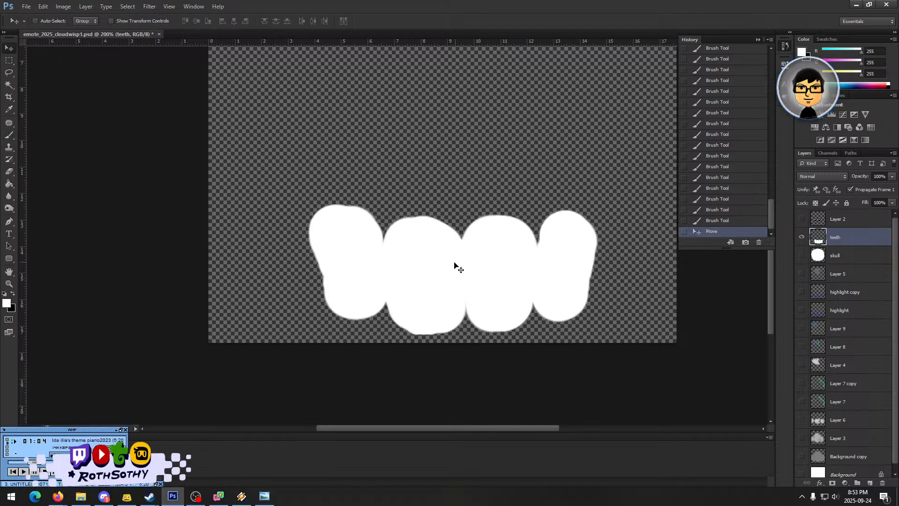
{"action": "left_click", "coordinate": [11, 140]}
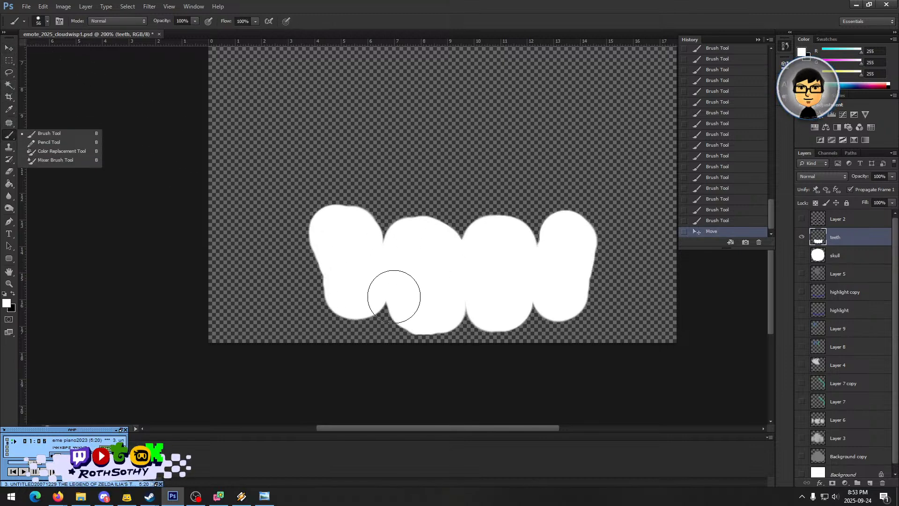
{"action": "left_click", "coordinate": [427, 311]}
{"action": "left_click", "coordinate": [428, 310]}
{"action": "left_click", "coordinate": [429, 311]}
{"action": "left_click", "coordinate": [434, 312]}
{"action": "left_click", "coordinate": [416, 310]}
{"action": "left_click", "coordinate": [417, 309]}
{"action": "left_click", "coordinate": [417, 309]}
{"action": "left_click", "coordinate": [430, 311]}
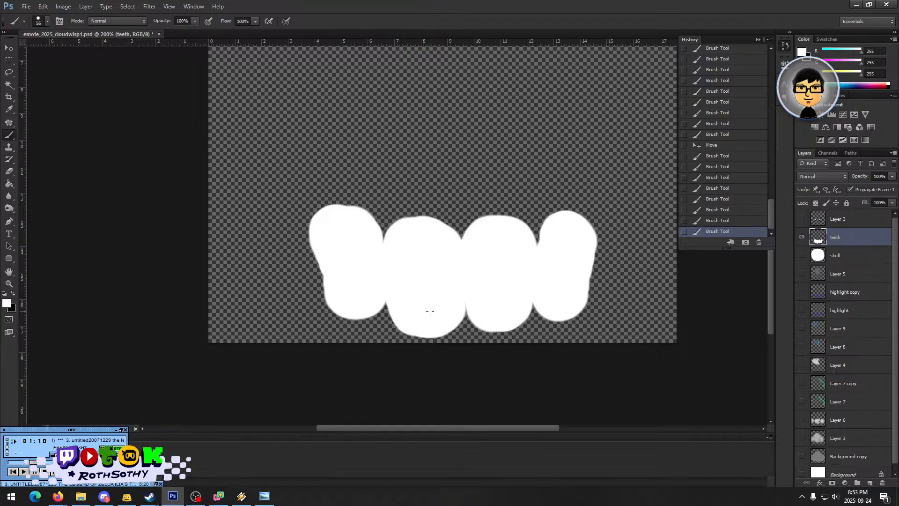
- Round out the bottom of the third tooth and widen the outer sides of the leftmost and rightmost teeth in white
{"action": "left_click", "coordinate": [496, 307]}
{"action": "left_click", "coordinate": [496, 307]}
{"action": "left_click", "coordinate": [499, 309]}
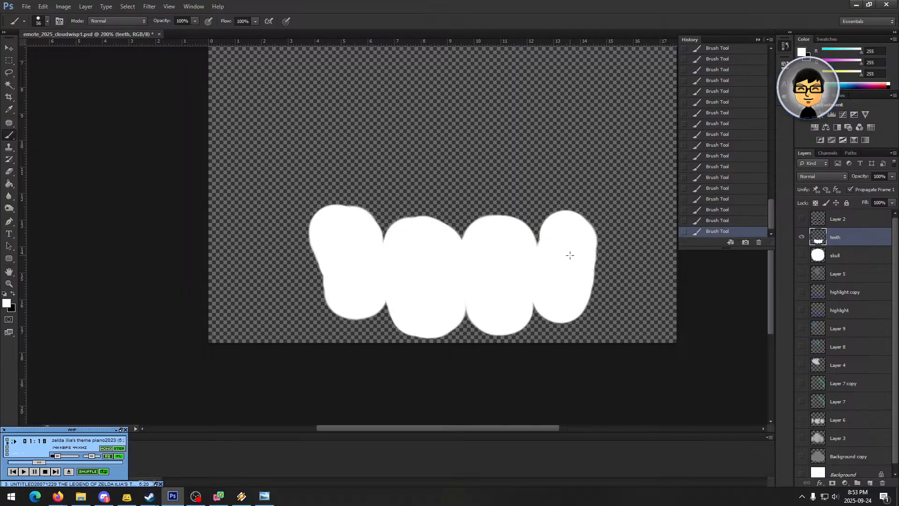
{"action": "left_click_drag", "start_coordinate": [377, 280], "coordinate": [358, 295]}
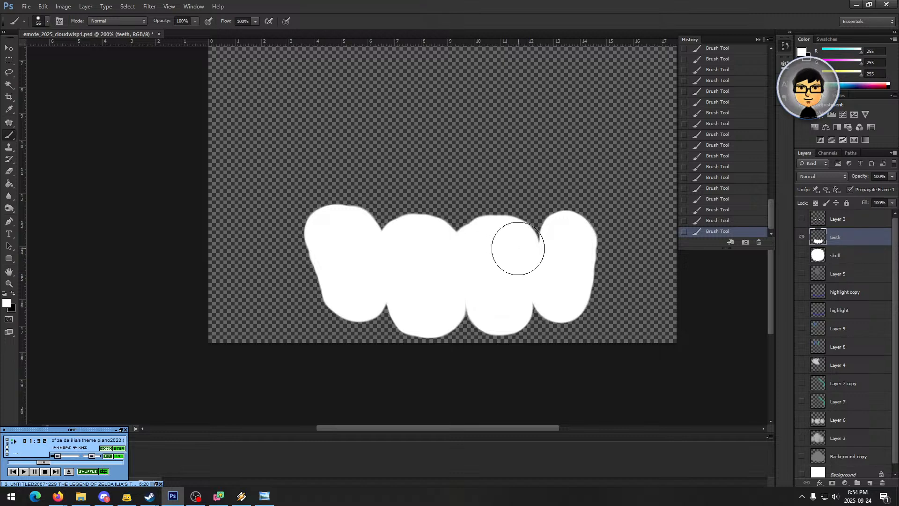
{"action": "left_click_drag", "start_coordinate": [573, 237], "coordinate": [578, 245]}
{"action": "left_click_drag", "start_coordinate": [572, 278], "coordinate": [565, 299]}
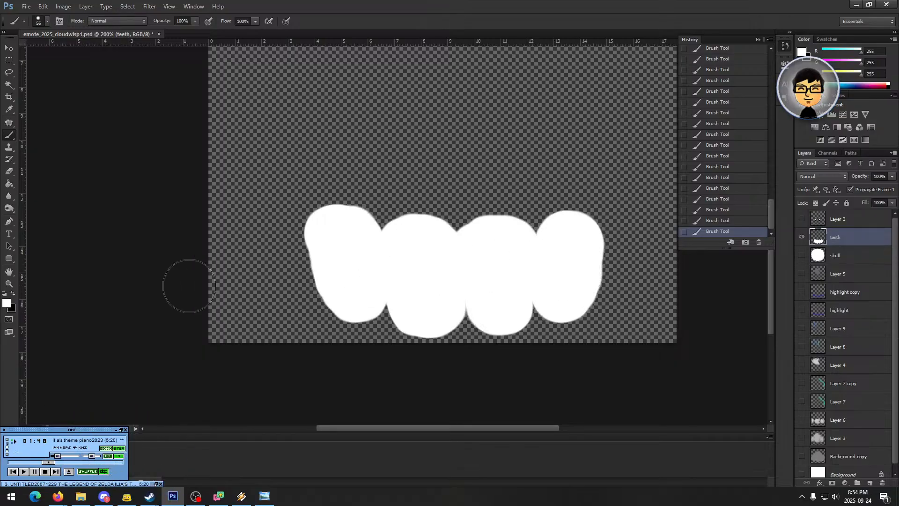
- Swap the colours and set the foreground colour to medium grey 676767
{"action": "left_click", "coordinate": [5, 293]}
{"action": "left_click", "coordinate": [6, 303]}
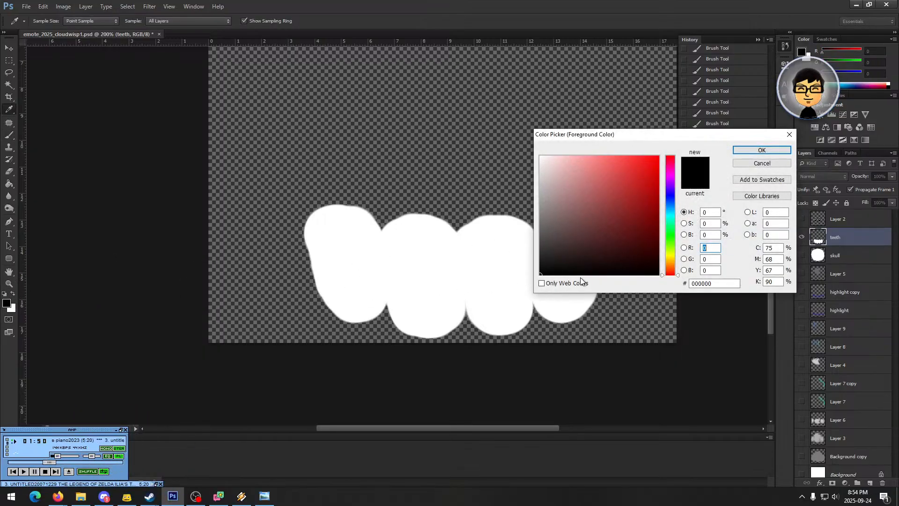
{"action": "left_click_drag", "start_coordinate": [560, 243], "coordinate": [530, 227]}
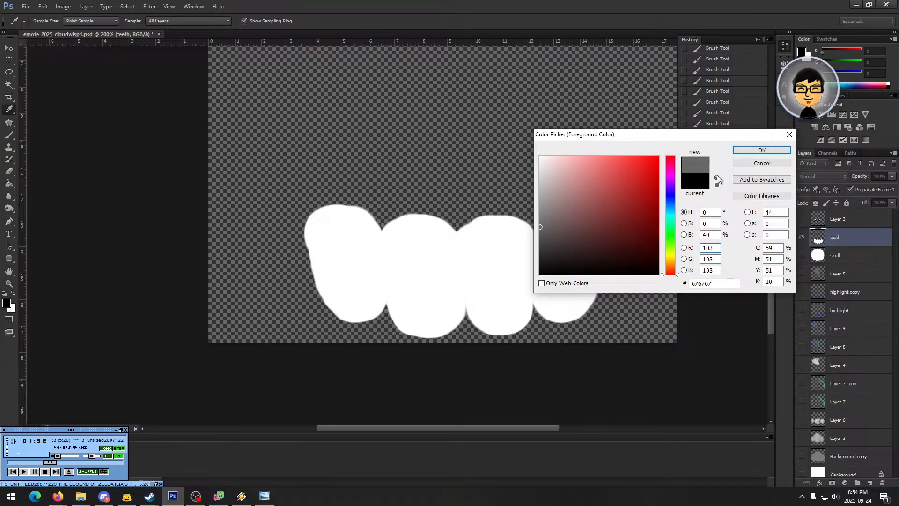
{"action": "left_click", "coordinate": [758, 151]}
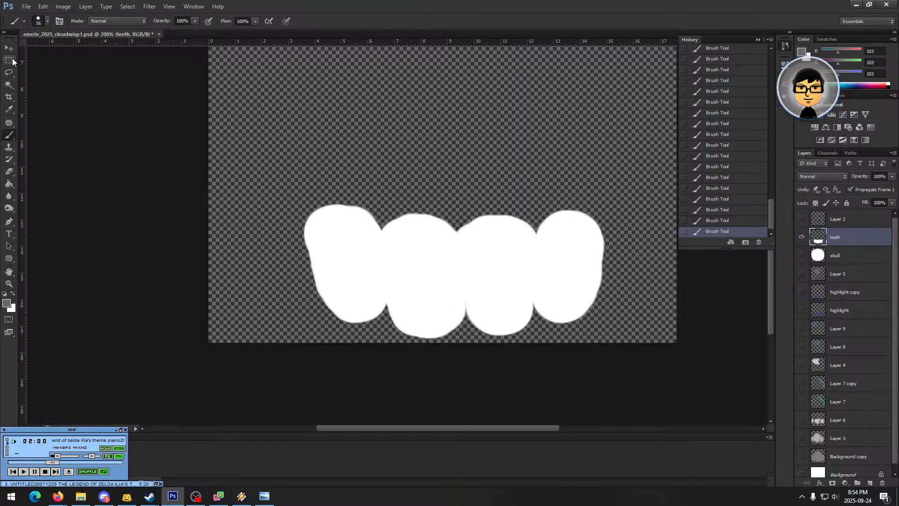
- Select the whole white teeth shape with the Magic Wand
{"action": "right_click", "coordinate": [8, 84]}
{"action": "left_click", "coordinate": [39, 96]}
{"action": "left_click", "coordinate": [385, 260]}
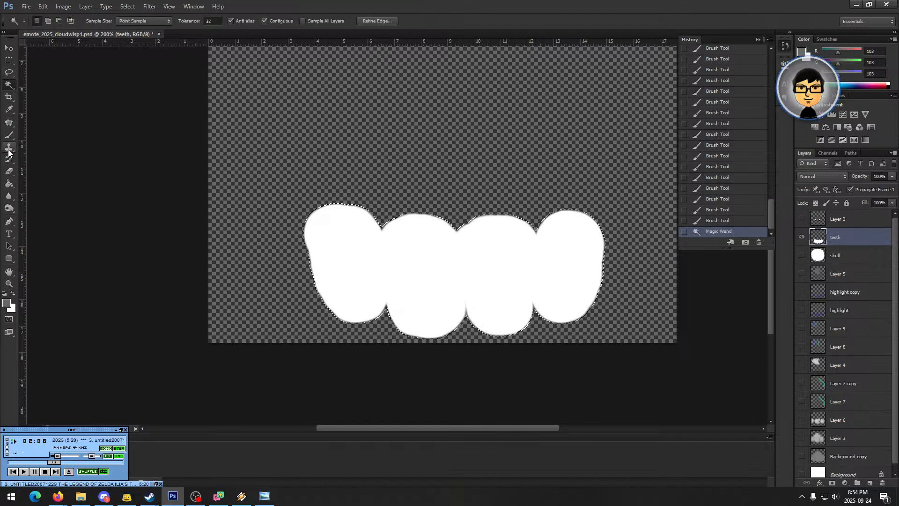
- Set up the Burn tool with a soft 14 px brush
{"action": "left_click", "coordinate": [8, 208]}
{"action": "right_click", "coordinate": [9, 208]}
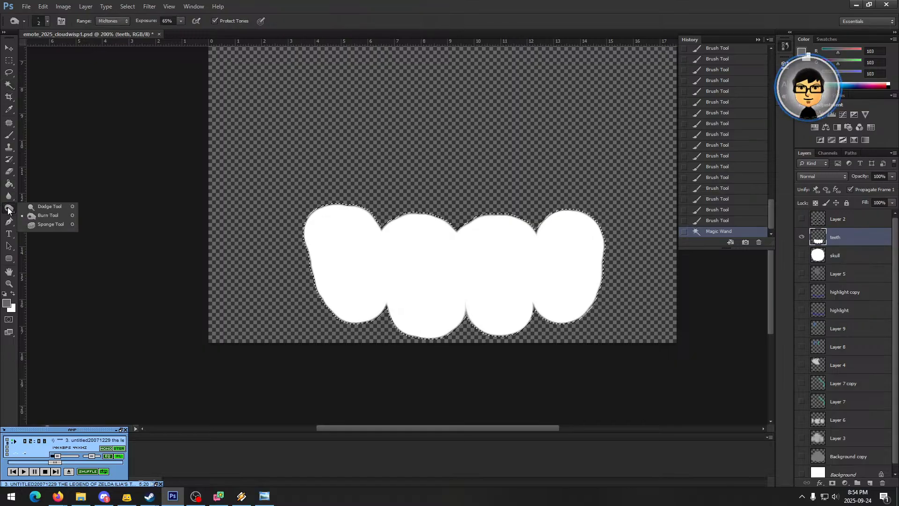
{"action": "left_click", "coordinate": [44, 207]}
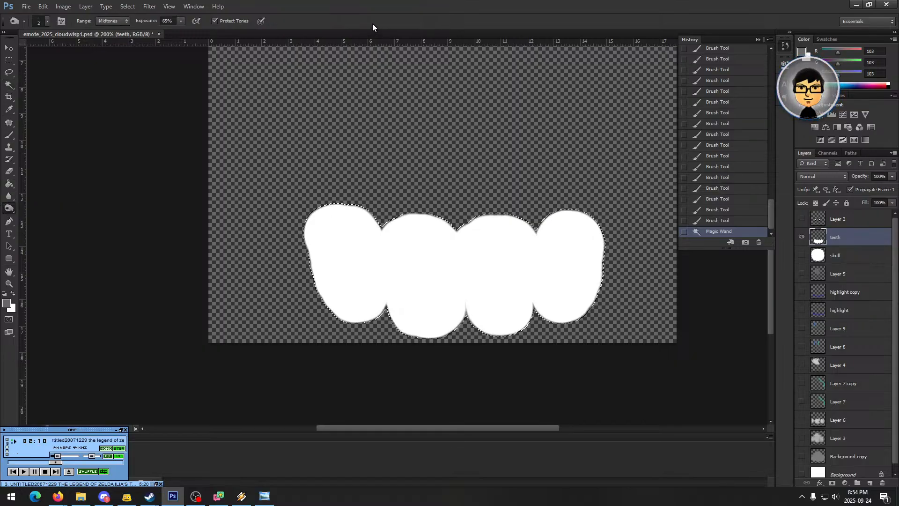
{"action": "right_click", "coordinate": [448, 265]}
{"action": "left_click", "coordinate": [534, 276]}
{"action": "key", "text": "Up"}
{"action": "key", "text": "Tab"}
{"action": "left_click", "coordinate": [540, 276]}
{"action": "key", "text": "Up"}
{"action": "key", "text": "Up"}
{"action": "key", "text": "Up"}
{"action": "key", "text": "Up"}
{"action": "key", "text": "Up"}
{"action": "key", "text": "Up"}
{"action": "key", "text": "Up"}
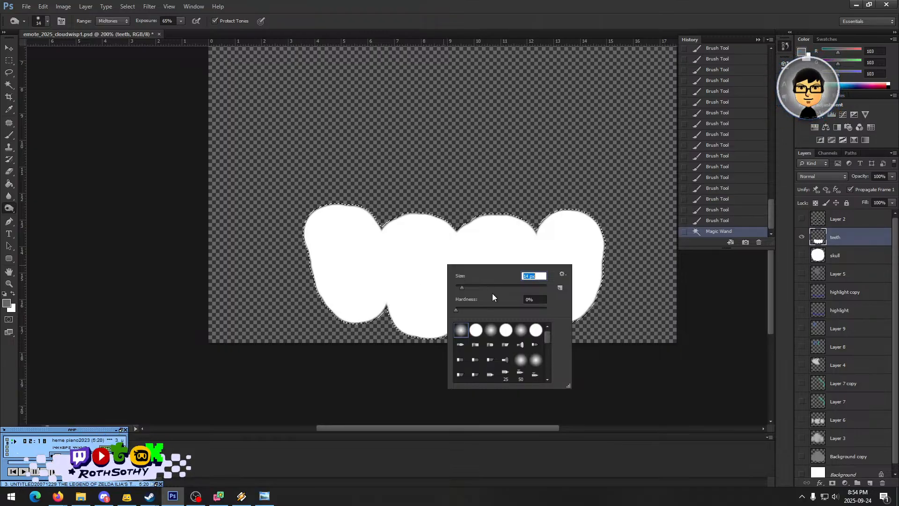
- Try to darken the bottom edge of the leftmost tooth with the Burn tool
{"action": "left_click", "coordinate": [375, 322]}
{"action": "left_click", "coordinate": [376, 323]}
{"action": "left_click", "coordinate": [373, 322]}
{"action": "left_click", "coordinate": [371, 319]}
{"action": "left_click", "coordinate": [368, 318]}
{"action": "left_click", "coordinate": [358, 319]}
{"action": "left_click", "coordinate": [347, 320]}
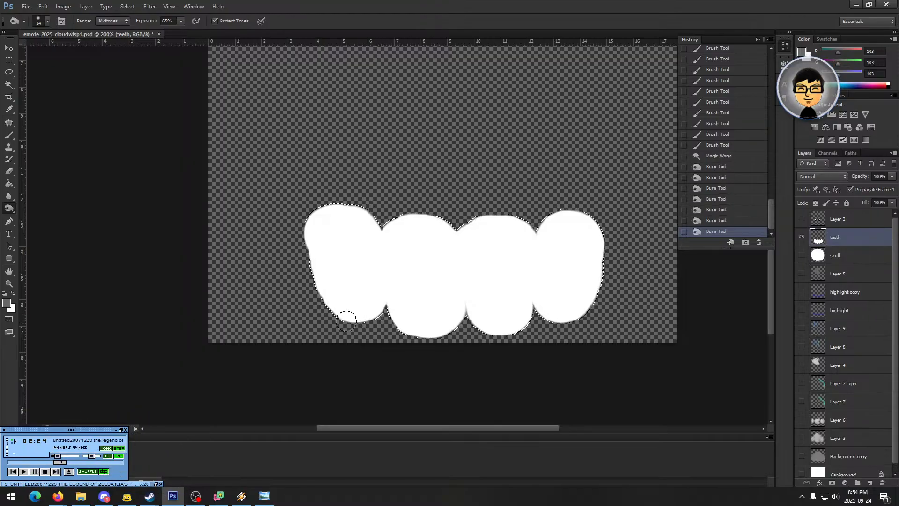
{"action": "left_click", "coordinate": [339, 318]}
{"action": "left_click", "coordinate": [362, 319]}
{"action": "left_click", "coordinate": [384, 322]}
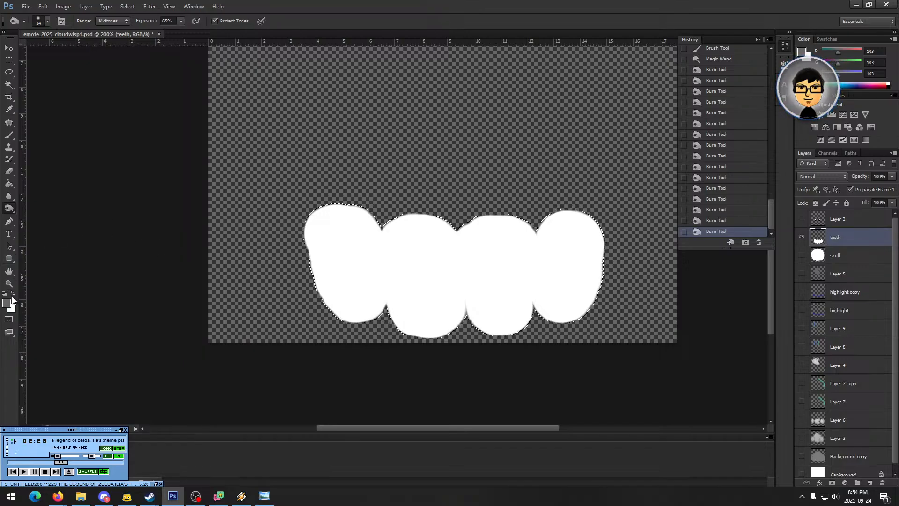
- Try a full-opacity grey brush dab on the bottom of the leftmost tooth, and undo it
{"action": "left_click", "coordinate": [9, 135]}
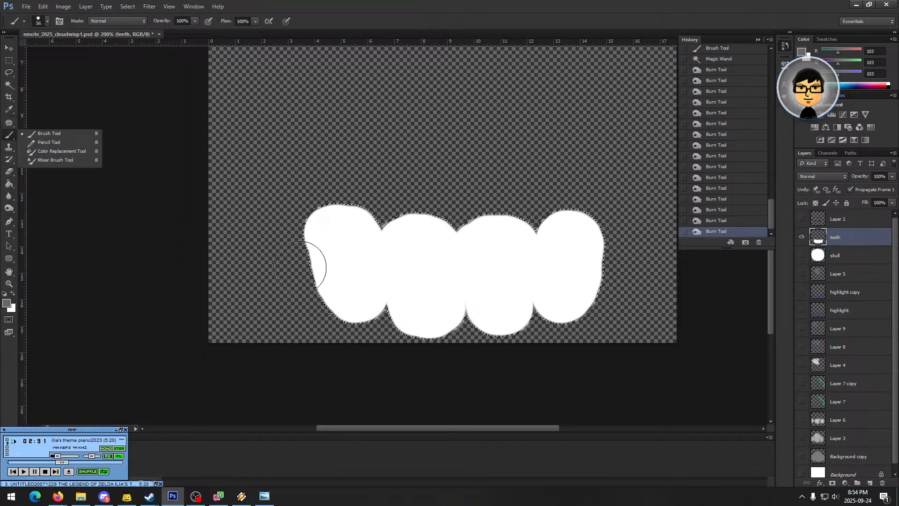
{"action": "left_click", "coordinate": [360, 323]}
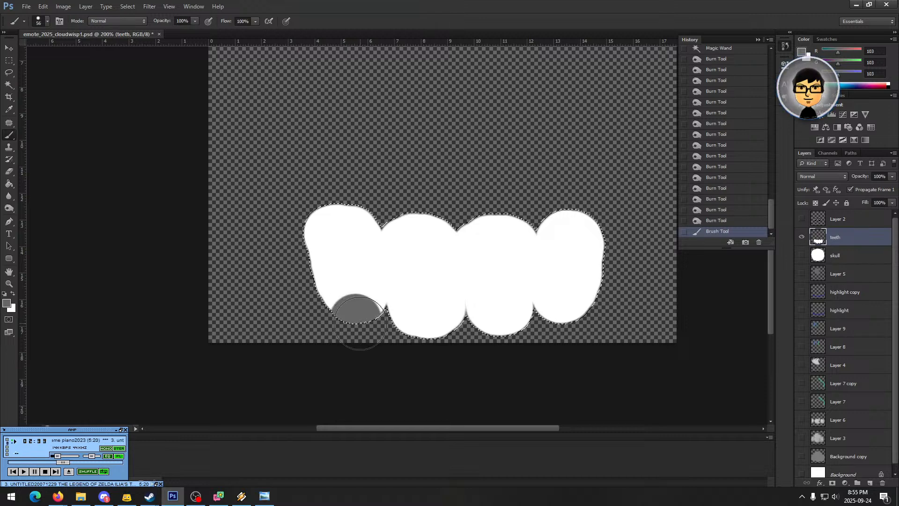
{"action": "left_click", "coordinate": [722, 224]}
- Set the brush opacity to 30% in Normal mode and revert the history to the Magic Wand selection, discarding the burn strokes
{"action": "left_click", "coordinate": [162, 32]}
{"action": "left_click", "coordinate": [732, 125]}
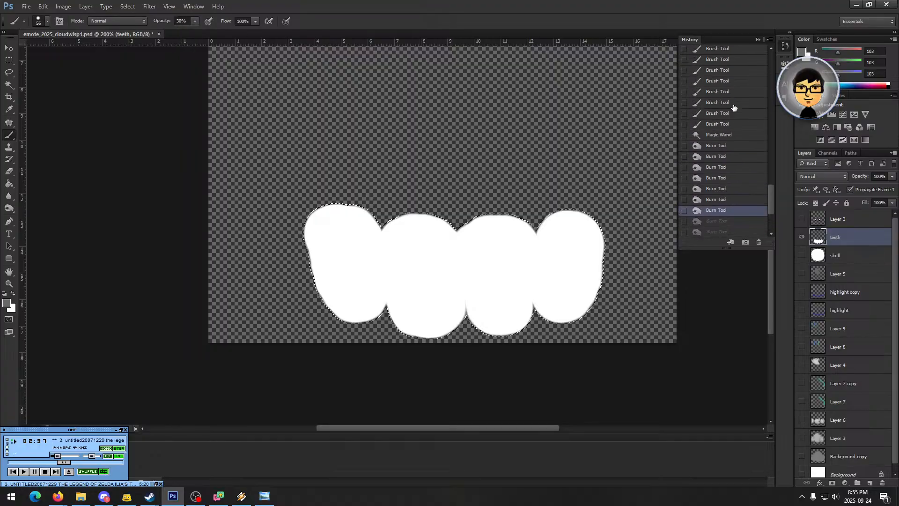
{"action": "left_click", "coordinate": [721, 148]}
{"action": "left_click", "coordinate": [721, 136]}
{"action": "left_click", "coordinate": [721, 146]}
{"action": "left_click", "coordinate": [715, 138]}
{"action": "left_click", "coordinate": [132, 21]}
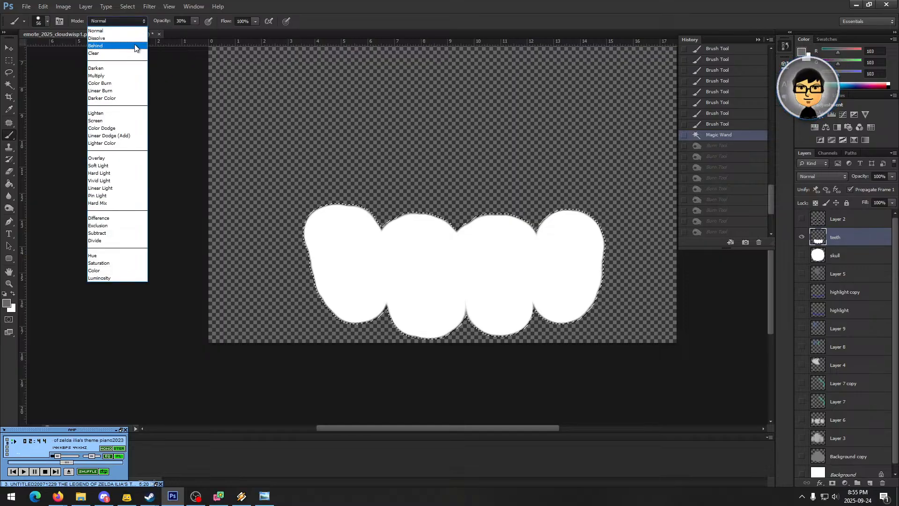
{"action": "left_click", "coordinate": [108, 31]}
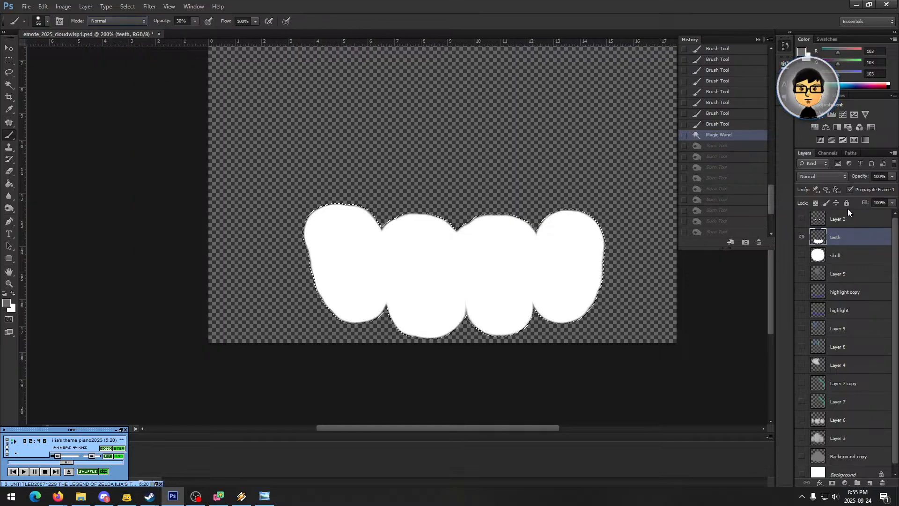
- Create a new layer with the default settings directly above the teeth layer
{"action": "left_click", "coordinate": [894, 154]}
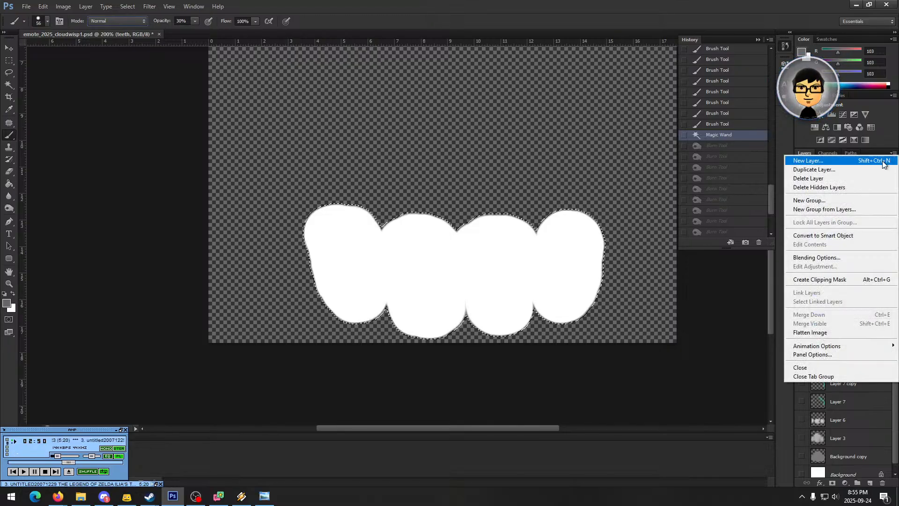
{"action": "left_click", "coordinate": [560, 12]}
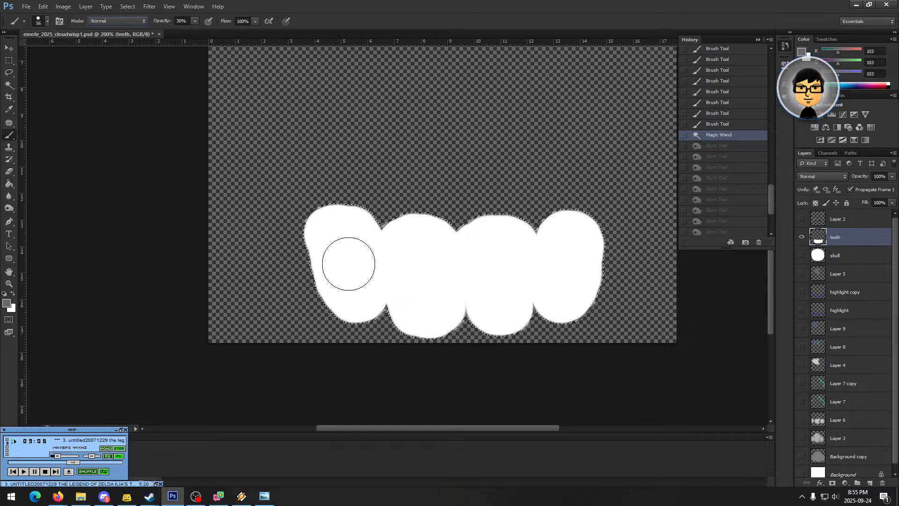
{"action": "left_click", "coordinate": [893, 153]}
{"action": "left_click", "coordinate": [890, 158]}
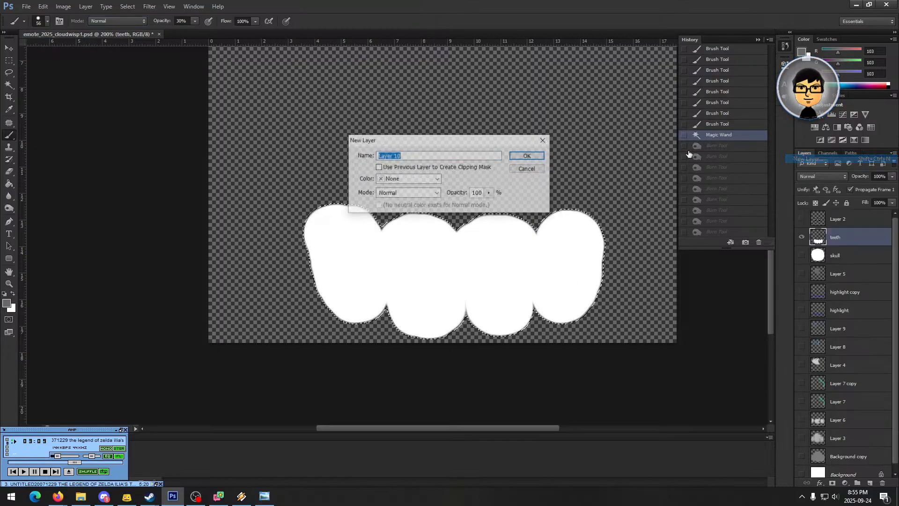
{"action": "left_click", "coordinate": [529, 158]}
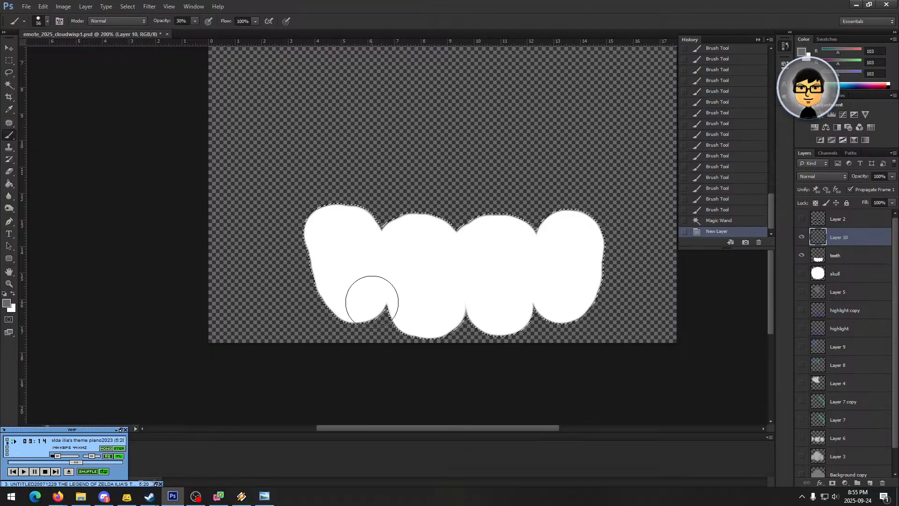
- Reduce the brush size to 23 px and test a grey dab on the leftmost tooth's lower-right corner, undoing the dab
{"action": "right_click", "coordinate": [409, 285]}
{"action": "key", "text": "bracketleft"}
{"action": "key", "text": "bracketleft"}
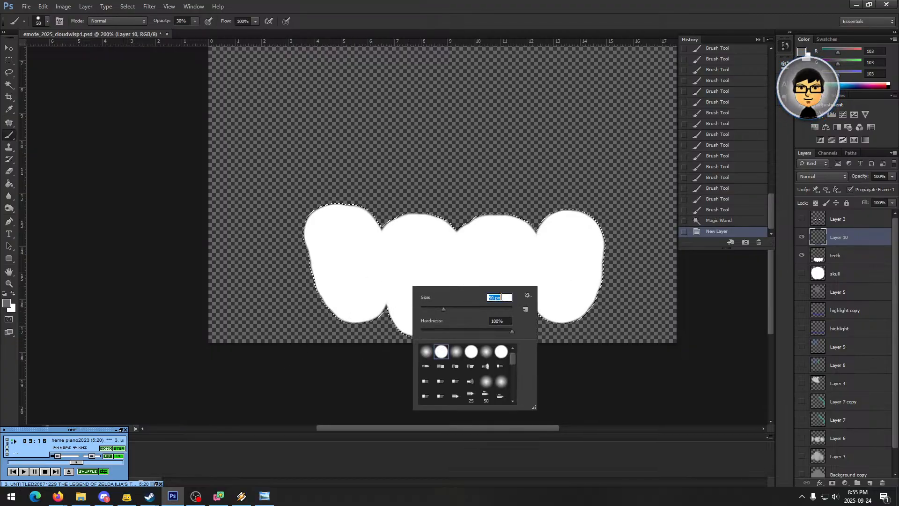
{"action": "left_click", "coordinate": [434, 310]}
{"action": "left_click", "coordinate": [378, 304]}
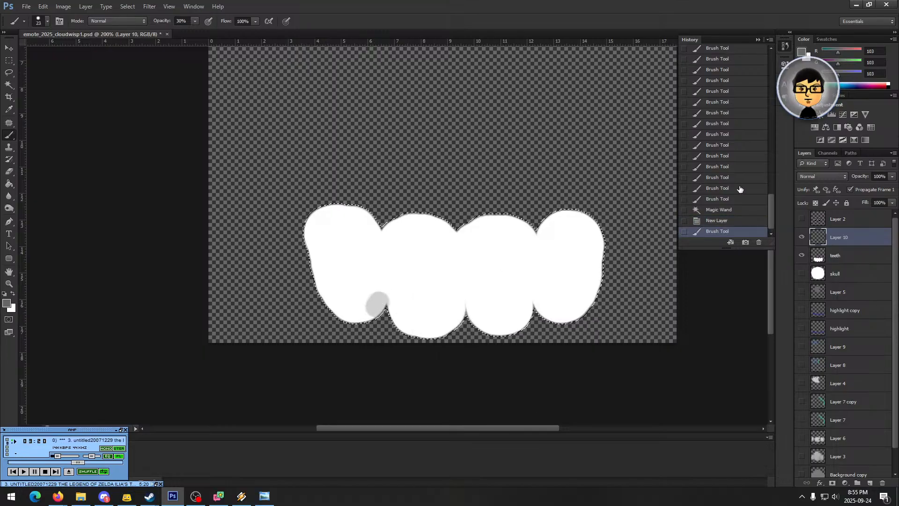
{"action": "left_click", "coordinate": [712, 221]}
- Paint grey shading along the lower edges and outer sides of all four teeth, with a second pass along the leftmost tooth's bottom
{"action": "left_click_drag", "start_coordinate": [376, 280], "coordinate": [370, 314]}
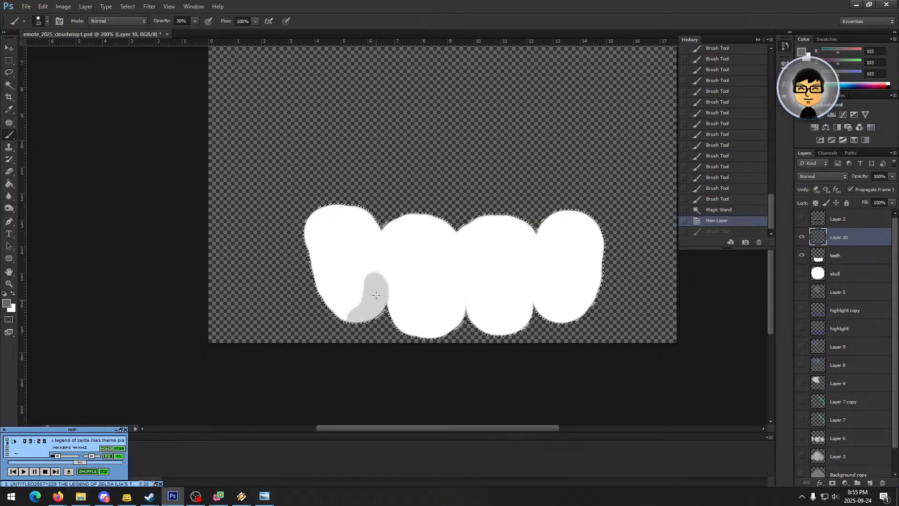
{"action": "mouse_move", "coordinate": [376, 288]}
{"action": "left_mouse_down"}
{"action": "mouse_move", "coordinate": [359, 305]}
{"action": "mouse_move", "coordinate": [325, 300]}
{"action": "mouse_move", "coordinate": [303, 234]}
{"action": "mouse_move", "coordinate": [310, 271]}
{"action": "mouse_move", "coordinate": [337, 300]}
{"action": "mouse_move", "coordinate": [303, 217]}
{"action": "mouse_move", "coordinate": [310, 262]}
{"action": "mouse_move", "coordinate": [310, 221]}
{"action": "mouse_move", "coordinate": [335, 291]}
{"action": "mouse_move", "coordinate": [349, 300]}
{"action": "mouse_move", "coordinate": [368, 297]}
{"action": "mouse_move", "coordinate": [339, 294]}
{"action": "mouse_move", "coordinate": [360, 297]}
{"action": "mouse_move", "coordinate": [381, 281]}
{"action": "left_mouse_up"}
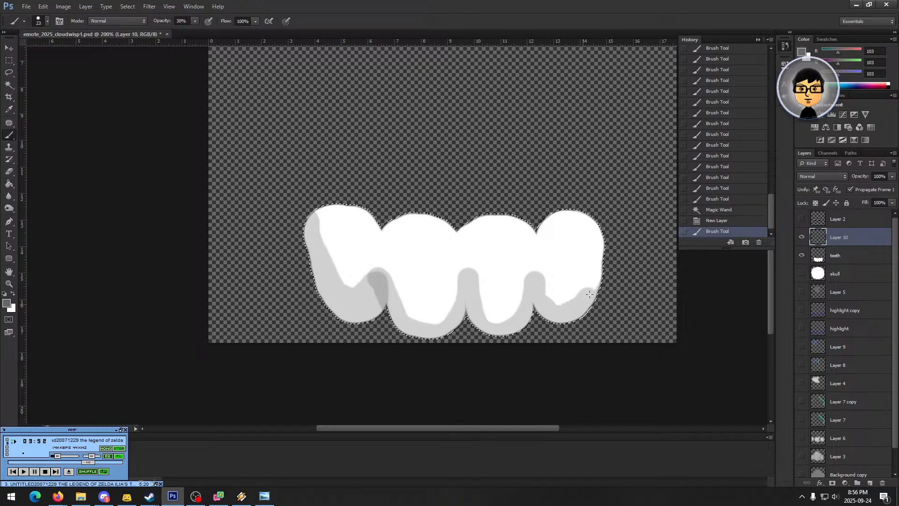
{"action": "left_click_drag", "start_coordinate": [536, 283], "coordinate": [499, 331]}
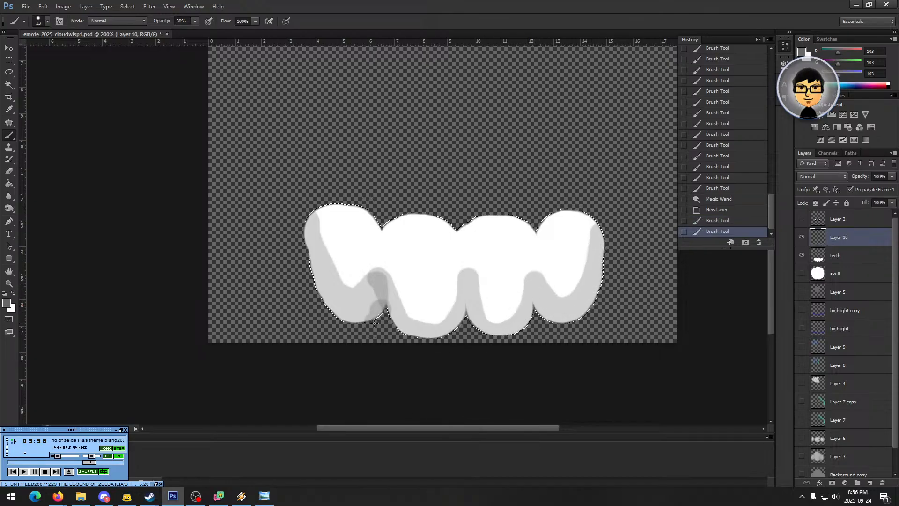
{"action": "left_click_drag", "start_coordinate": [329, 313], "coordinate": [408, 332]}
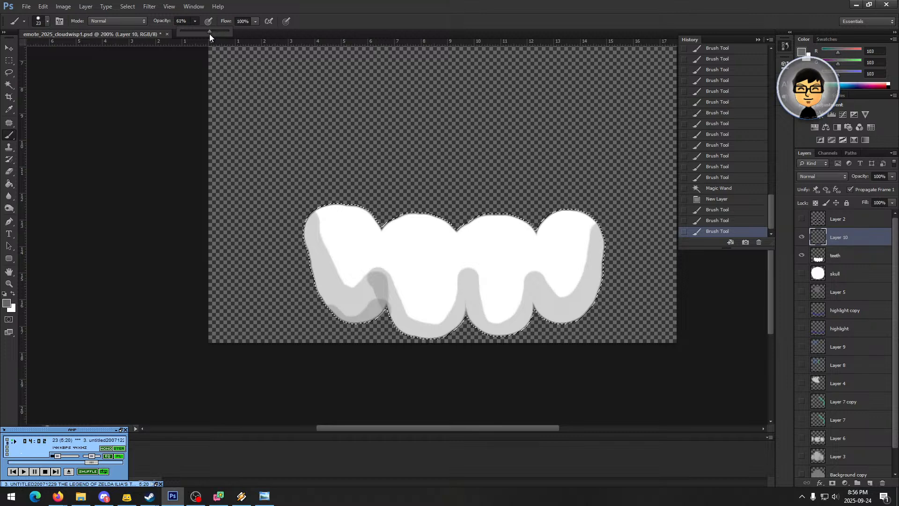
- Lower the brush opacity to 3% and build up faint grey strokes along the leftmost tooth's lower edge
{"action": "mouse_move", "coordinate": [207, 34]}
{"action": "left_mouse_down"}
{"action": "mouse_move", "coordinate": [164, 34]}
{"action": "mouse_move", "coordinate": [191, 32]}
{"action": "mouse_move", "coordinate": [183, 32]}
{"action": "left_mouse_up"}
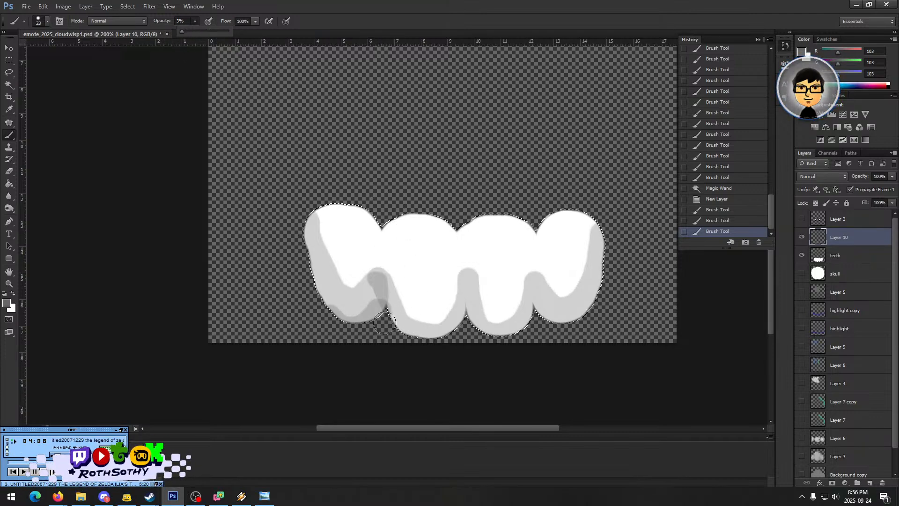
{"action": "left_click", "coordinate": [326, 311]}
{"action": "left_click", "coordinate": [325, 311]}
{"action": "left_click", "coordinate": [325, 309]}
{"action": "left_click", "coordinate": [324, 307]}
{"action": "left_click", "coordinate": [324, 304]}
{"action": "left_click", "coordinate": [323, 303]}
{"action": "left_click", "coordinate": [327, 302]}
{"action": "left_click", "coordinate": [329, 301]}
{"action": "left_click", "coordinate": [338, 310]}
{"action": "left_click", "coordinate": [348, 316]}
{"action": "left_click", "coordinate": [357, 319]}
{"action": "left_click", "coordinate": [358, 320]}
{"action": "left_click", "coordinate": [361, 319]}
{"action": "left_click", "coordinate": [362, 318]}
{"action": "left_click", "coordinate": [365, 318]}
{"action": "left_click", "coordinate": [368, 316]}
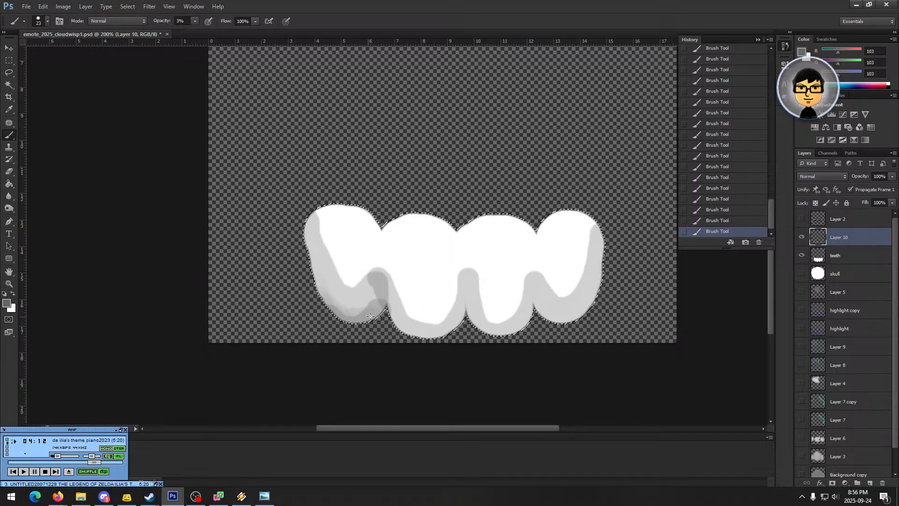
- Set the brush opacity to 13% and deepen the grey shading on the leftmost tooth's lower half and the second tooth's left edge
{"action": "left_click", "coordinate": [196, 21]}
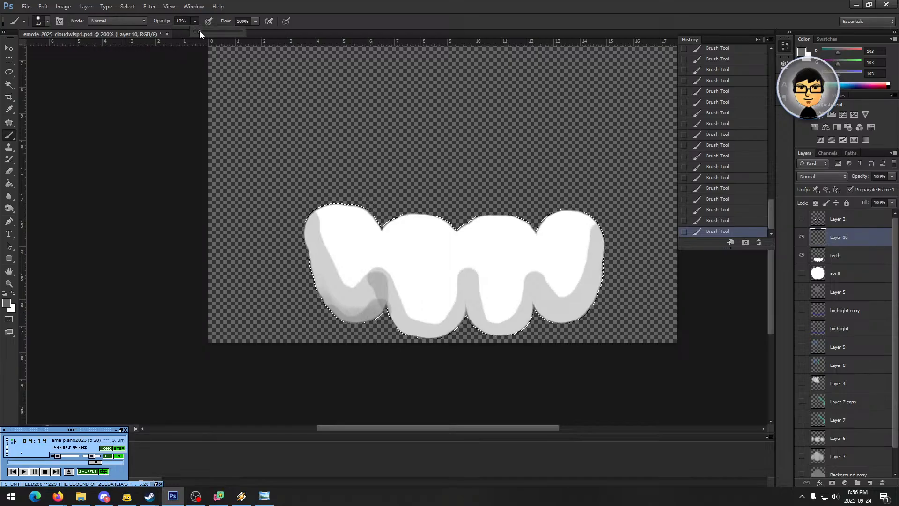
{"action": "left_click", "coordinate": [377, 315]}
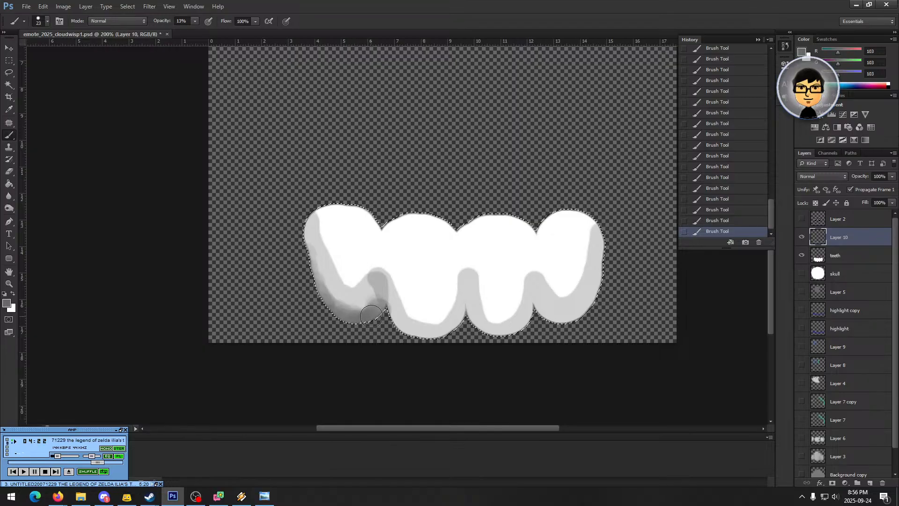
{"action": "mouse_move", "coordinate": [376, 304]}
{"action": "left_mouse_down"}
{"action": "mouse_move", "coordinate": [369, 288]}
{"action": "mouse_move", "coordinate": [362, 307]}
{"action": "mouse_move", "coordinate": [329, 303]}
{"action": "mouse_move", "coordinate": [324, 281]}
{"action": "left_mouse_up"}
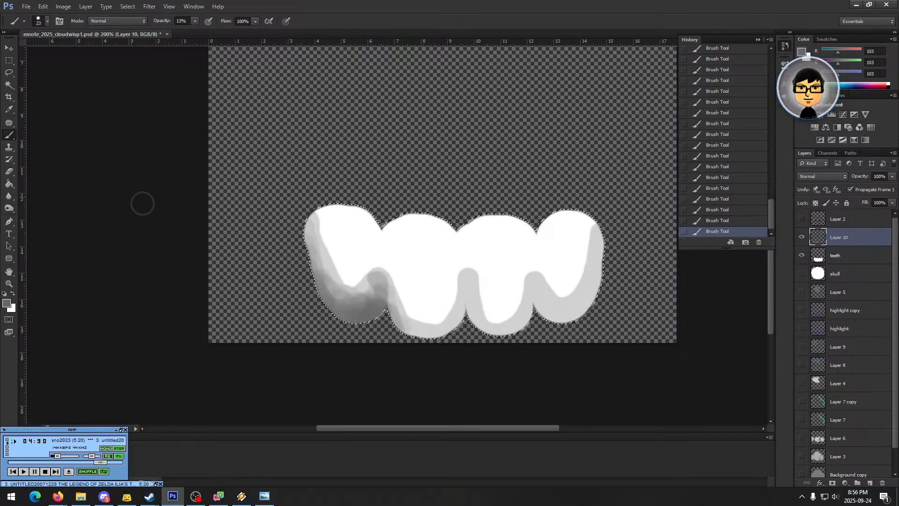
- Try a fan-shaped bristle brush tip at 23 px with a stroke on the leftmost tooth, and undo the stroke
{"action": "right_click", "coordinate": [13, 140]}
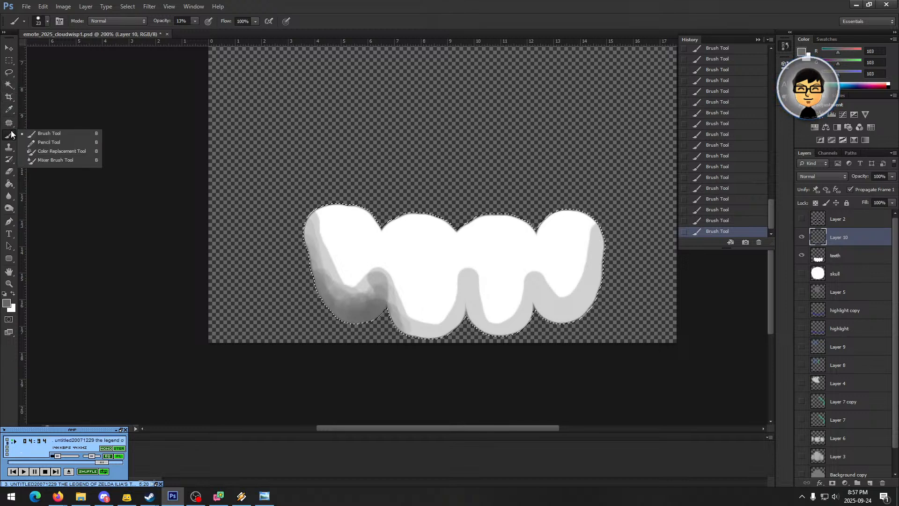
{"action": "right_click", "coordinate": [371, 277]}
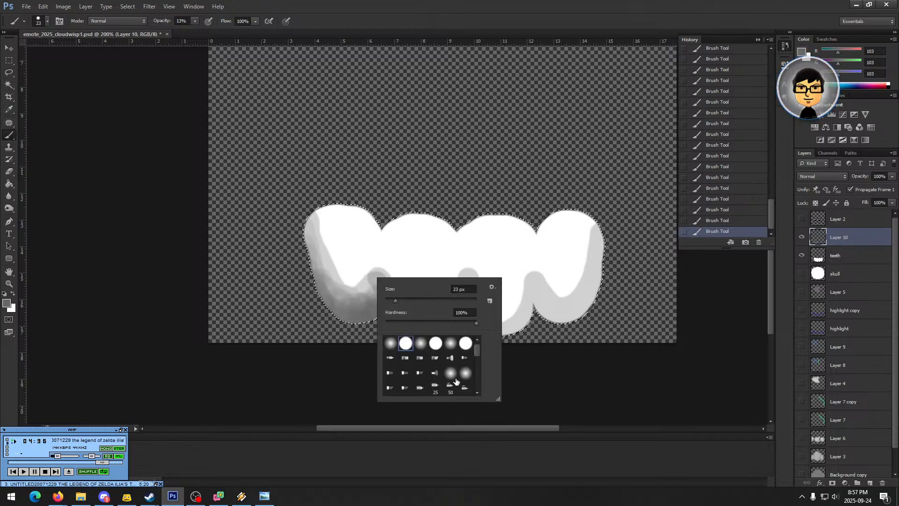
{"action": "scroll", "coordinate": [457, 382], "scroll_direction": "down", "scroll_amount": 1}
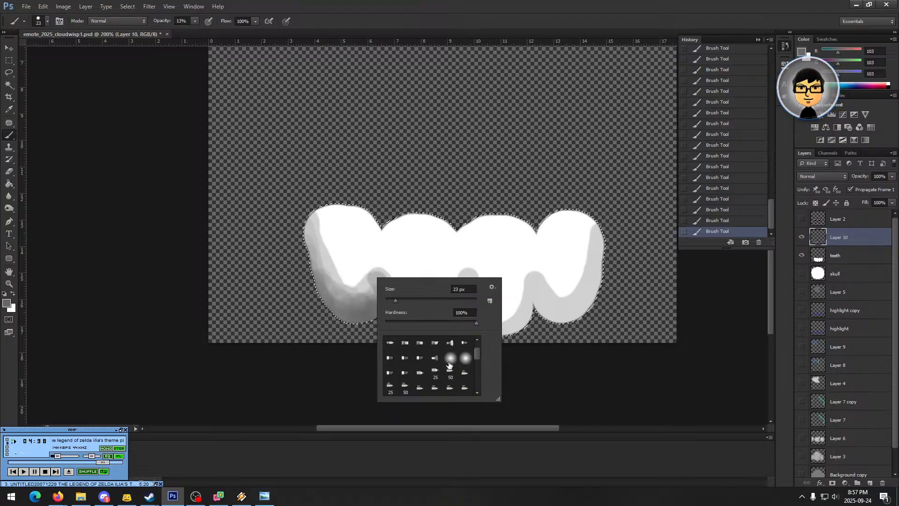
{"action": "left_click", "coordinate": [436, 358]}
{"action": "mouse_move", "coordinate": [362, 273]}
{"action": "left_mouse_down"}
{"action": "mouse_move", "coordinate": [359, 291]}
{"action": "mouse_move", "coordinate": [322, 254]}
{"action": "mouse_move", "coordinate": [337, 288]}
{"action": "mouse_move", "coordinate": [318, 246]}
{"action": "mouse_move", "coordinate": [355, 291]}
{"action": "left_mouse_up"}
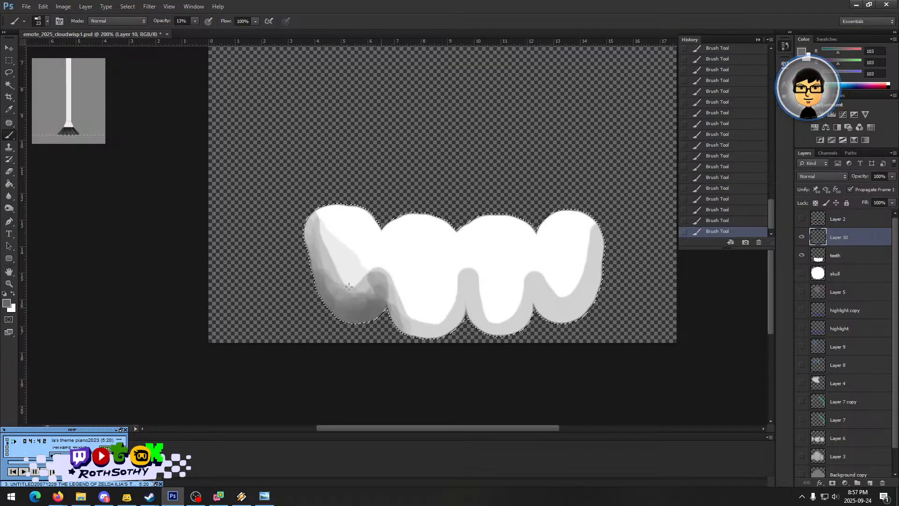
{"action": "left_click", "coordinate": [715, 220]}
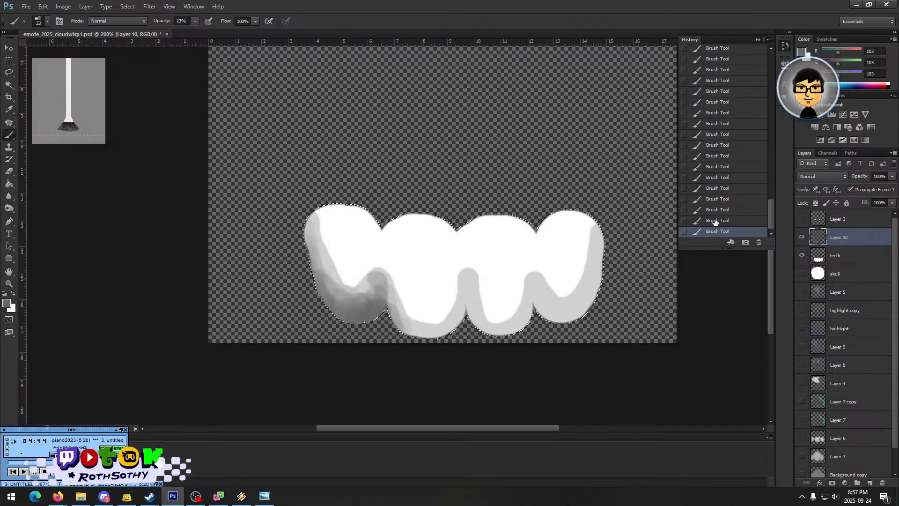
- Try a pointed bristle brush tip with a scribble across the two leftmost teeth, and undo the scribble
{"action": "right_click", "coordinate": [395, 272]}
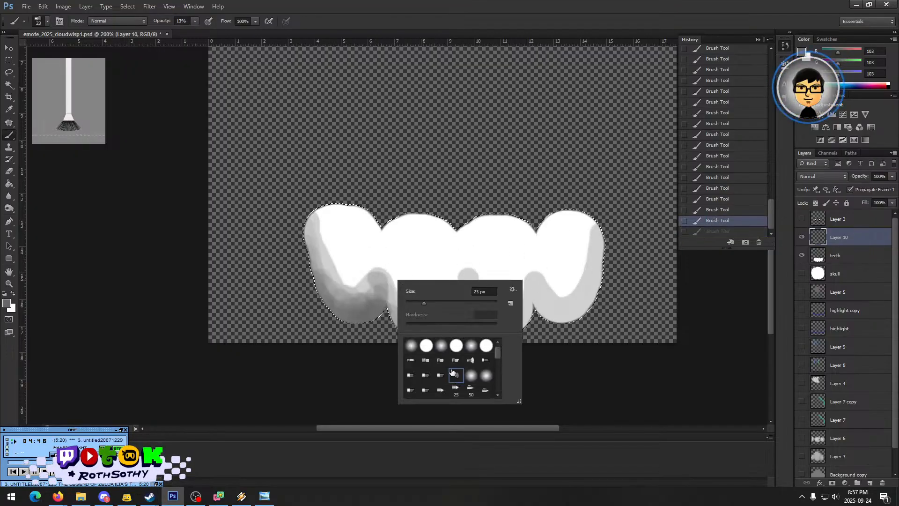
{"action": "scroll", "coordinate": [463, 375], "scroll_direction": "down", "scroll_amount": 5}
{"action": "left_click", "coordinate": [441, 352]}
{"action": "mouse_move", "coordinate": [333, 244]}
{"action": "left_mouse_down"}
{"action": "mouse_move", "coordinate": [355, 277]}
{"action": "mouse_move", "coordinate": [343, 240]}
{"action": "mouse_move", "coordinate": [353, 234]}
{"action": "mouse_move", "coordinate": [396, 258]}
{"action": "left_mouse_up"}
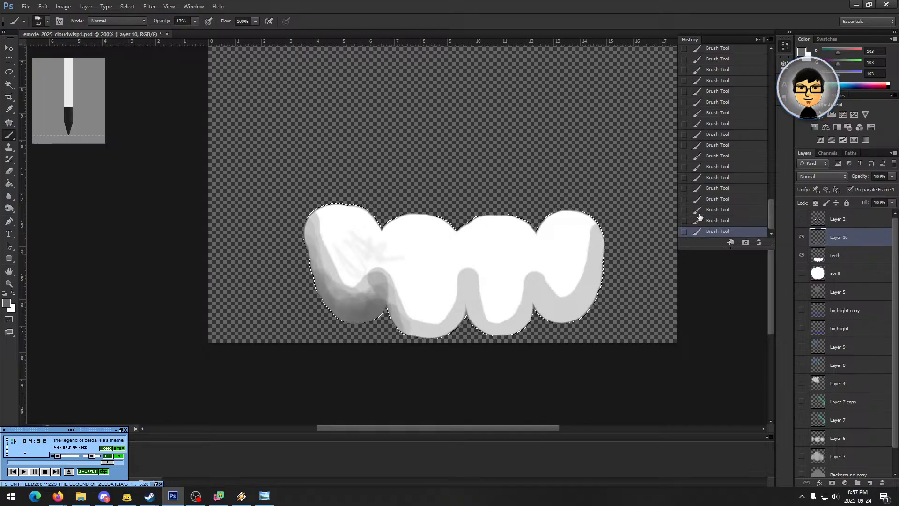
{"action": "left_click", "coordinate": [712, 220]}
- Choose the 55 px round brush preset, test it with a stroke across the teeth, and undo the stroke
{"action": "right_click", "coordinate": [393, 302]}
{"action": "scroll", "coordinate": [470, 396], "scroll_direction": "down", "scroll_amount": 1}
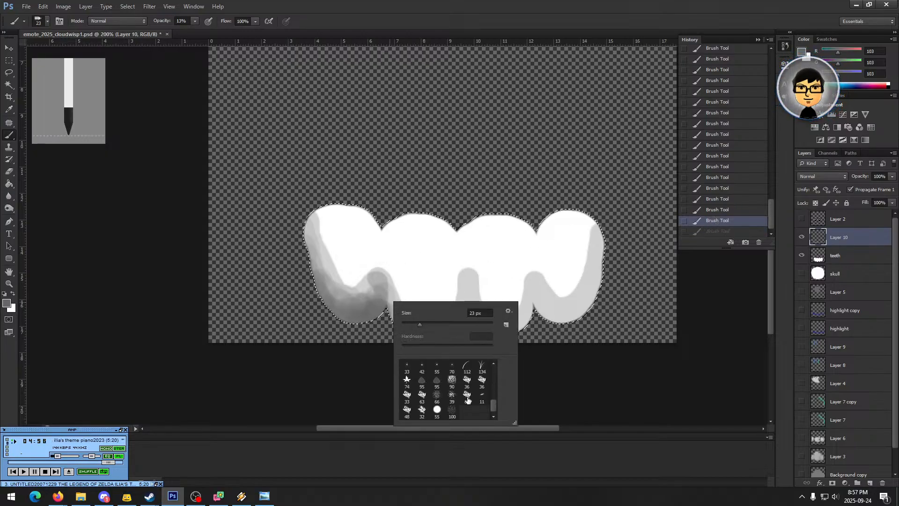
{"action": "left_click", "coordinate": [437, 409]}
{"action": "mouse_move", "coordinate": [348, 276]}
{"action": "left_mouse_down"}
{"action": "mouse_move", "coordinate": [366, 284]}
{"action": "mouse_move", "coordinate": [347, 234]}
{"action": "mouse_move", "coordinate": [378, 262]}
{"action": "mouse_move", "coordinate": [522, 268]}
{"action": "mouse_move", "coordinate": [412, 269]}
{"action": "mouse_move", "coordinate": [473, 265]}
{"action": "left_mouse_up"}
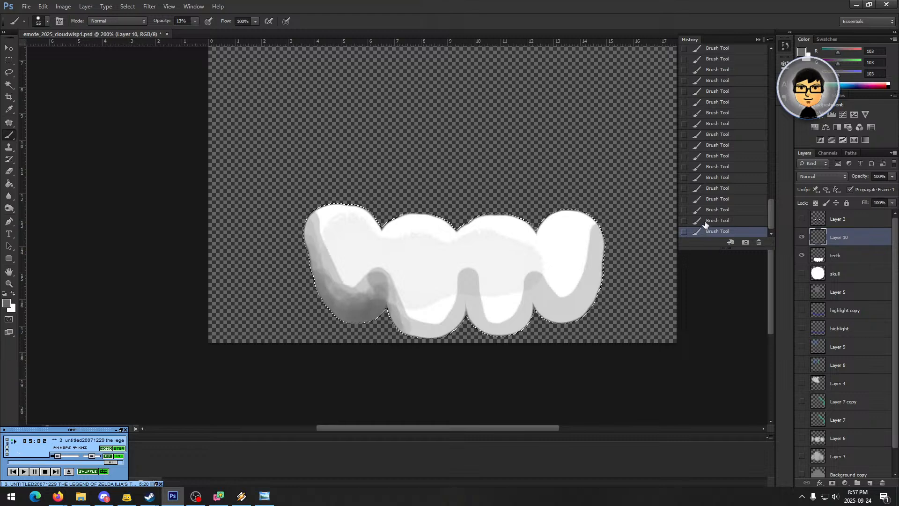
{"action": "left_click", "coordinate": [708, 221]}
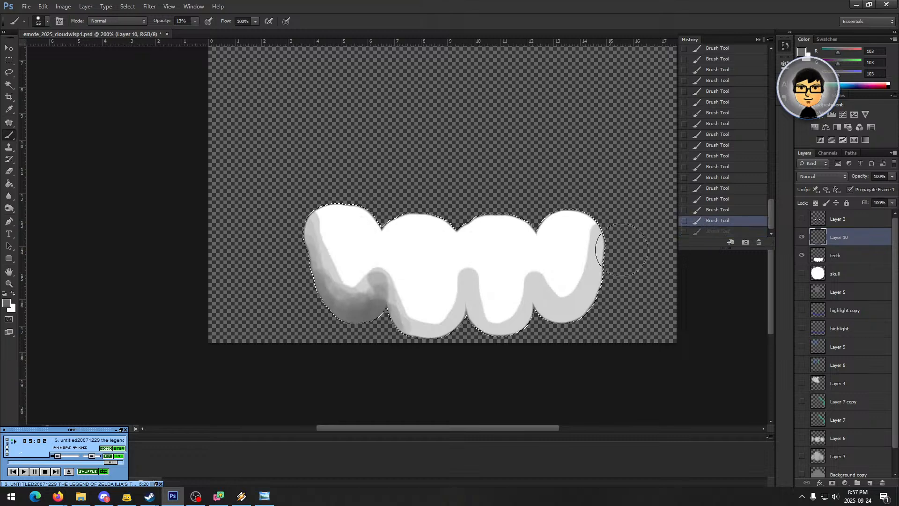
- Reduce the brush size to 17 px and dab grey on the leftmost tooth's lower-right edge
{"action": "right_click", "coordinate": [417, 271]}
{"action": "left_click_drag", "start_coordinate": [453, 295], "coordinate": [435, 294]}
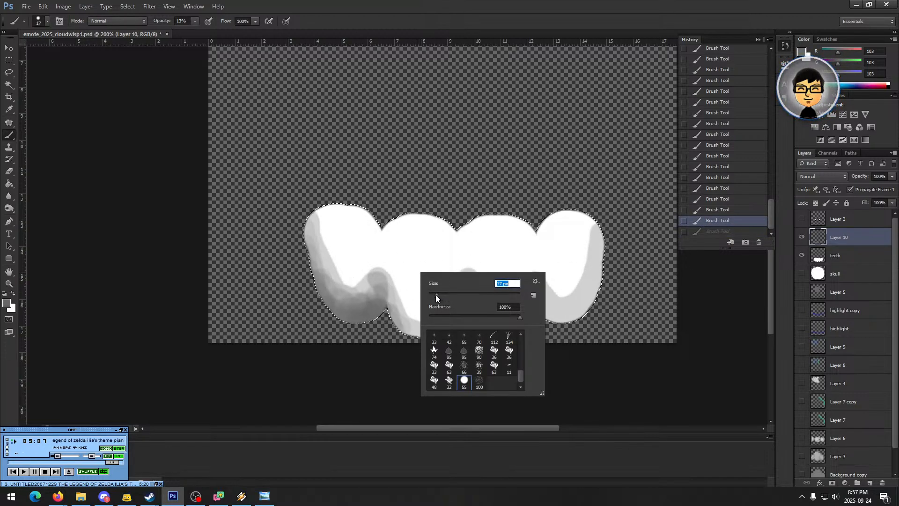
{"action": "left_click", "coordinate": [369, 320]}
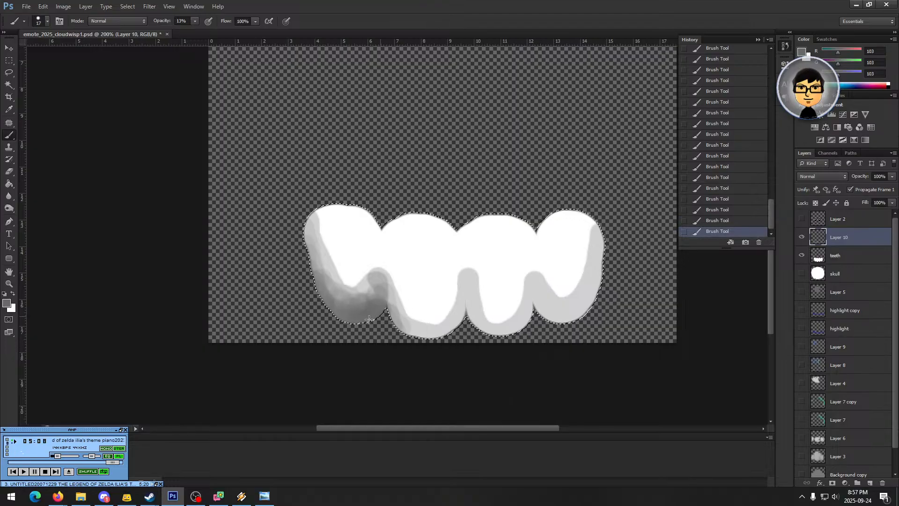
- Set the foreground colour to dark grey #444444 and deepen the shading along the lower and side edges of all four teeth
{"action": "left_click", "coordinate": [6, 303]}
{"action": "left_click", "coordinate": [540, 243]}
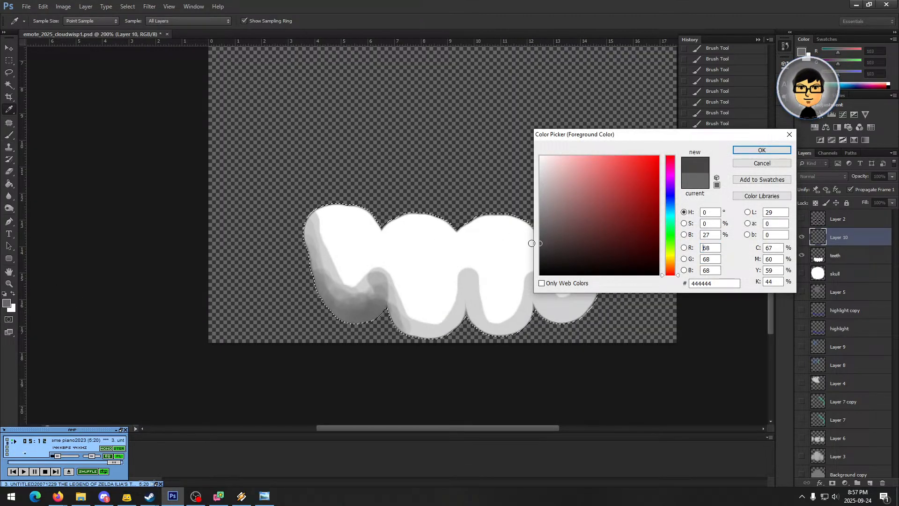
{"action": "left_click", "coordinate": [743, 151]}
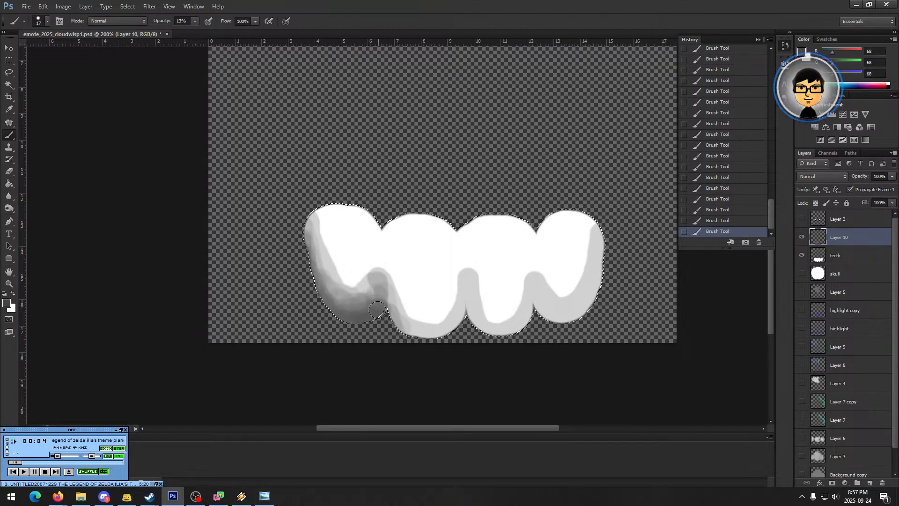
{"action": "left_click_drag", "start_coordinate": [383, 294], "coordinate": [381, 307]}
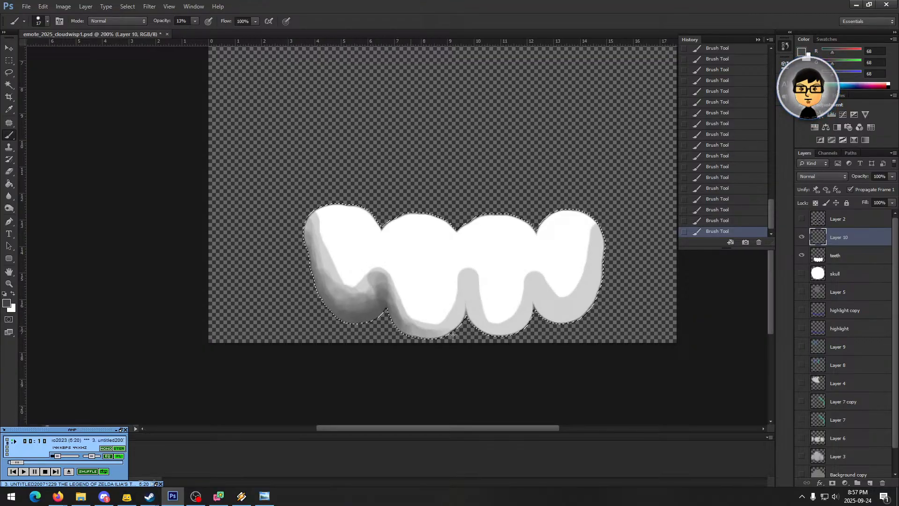
{"action": "left_click_drag", "start_coordinate": [423, 334], "coordinate": [461, 323]}
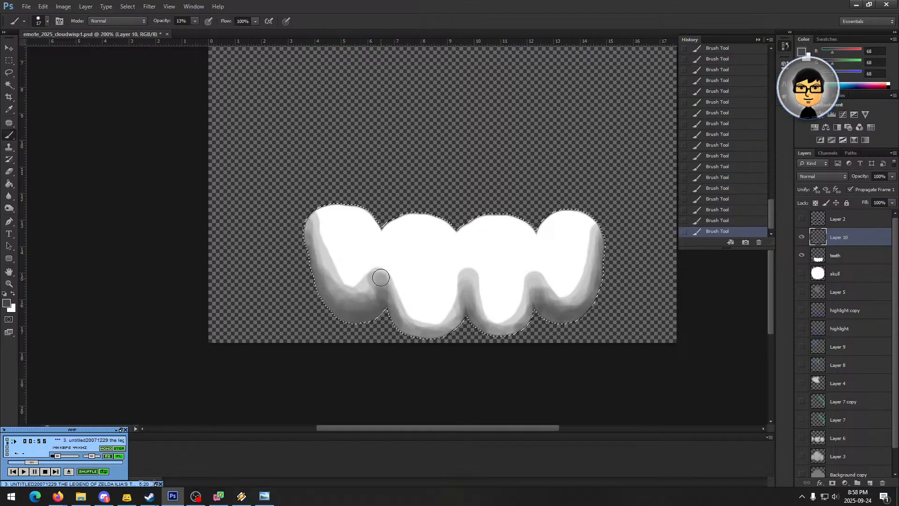
- Extend the dark grey shading upward in the three gaps between the teeth
{"action": "mouse_move", "coordinate": [378, 266]}
{"action": "left_mouse_down"}
{"action": "mouse_move", "coordinate": [381, 299]}
{"action": "mouse_move", "coordinate": [373, 270]}
{"action": "mouse_move", "coordinate": [364, 301]}
{"action": "mouse_move", "coordinate": [373, 272]}
{"action": "mouse_move", "coordinate": [357, 296]}
{"action": "left_mouse_up"}
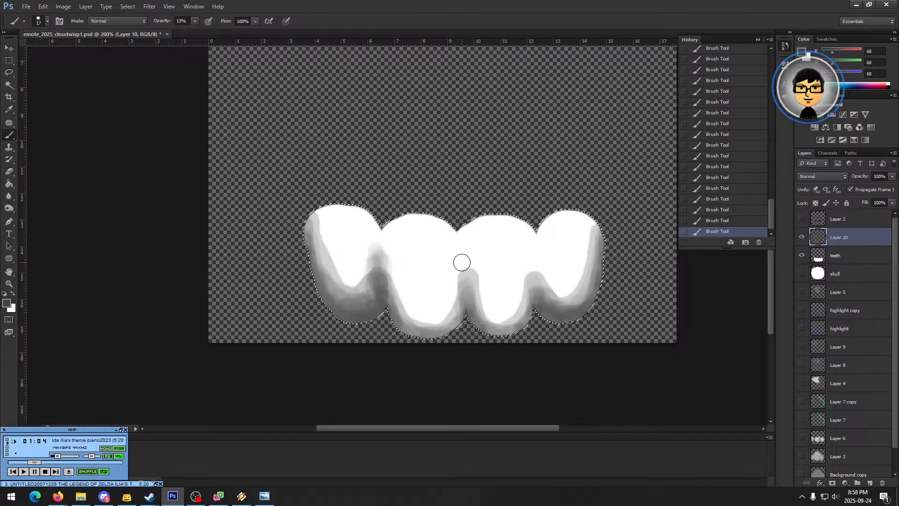
{"action": "left_click_drag", "start_coordinate": [463, 255], "coordinate": [462, 306]}
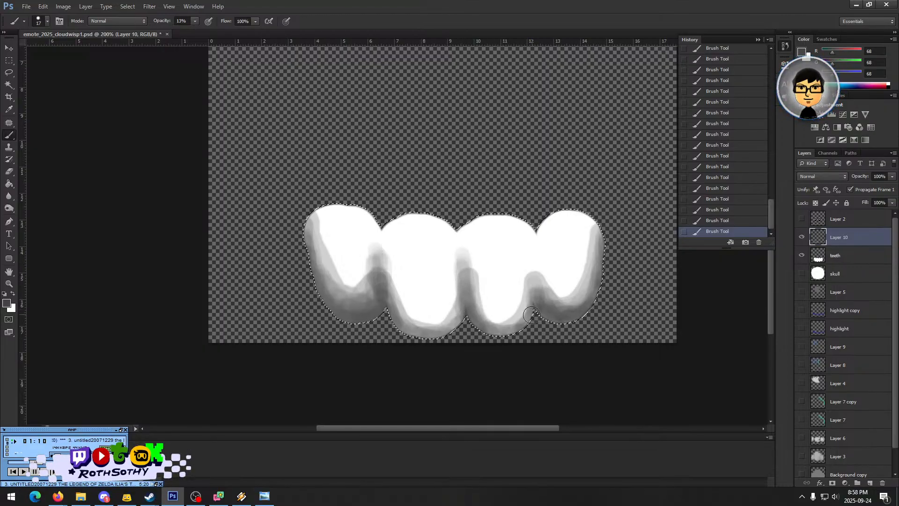
{"action": "left_click_drag", "start_coordinate": [538, 253], "coordinate": [541, 279]}
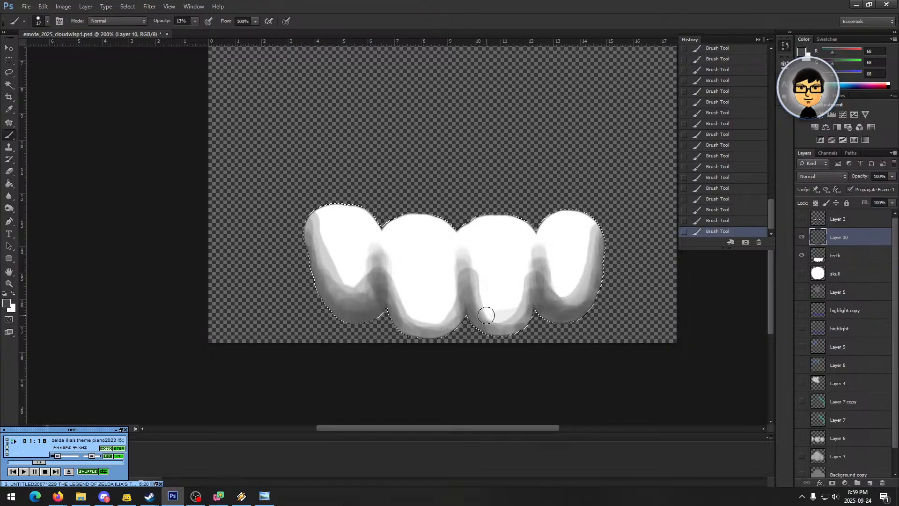
- Lower the brush opacity to 8% and paint faint transitional shading inside the darker edges of all four teeth
{"action": "left_click", "coordinate": [196, 21]}
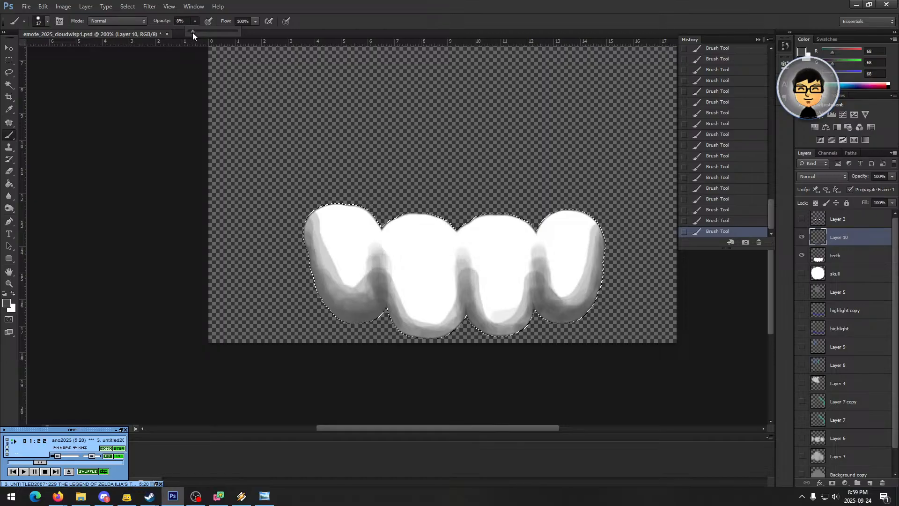
{"action": "mouse_move", "coordinate": [370, 256]}
{"action": "left_mouse_down"}
{"action": "mouse_move", "coordinate": [346, 278]}
{"action": "mouse_move", "coordinate": [314, 231]}
{"action": "mouse_move", "coordinate": [337, 263]}
{"action": "mouse_move", "coordinate": [365, 264]}
{"action": "mouse_move", "coordinate": [325, 250]}
{"action": "mouse_move", "coordinate": [314, 228]}
{"action": "mouse_move", "coordinate": [359, 292]}
{"action": "mouse_move", "coordinate": [402, 291]}
{"action": "mouse_move", "coordinate": [385, 271]}
{"action": "mouse_move", "coordinate": [388, 291]}
{"action": "mouse_move", "coordinate": [418, 313]}
{"action": "mouse_move", "coordinate": [453, 307]}
{"action": "mouse_move", "coordinate": [462, 281]}
{"action": "mouse_move", "coordinate": [446, 307]}
{"action": "mouse_move", "coordinate": [398, 303]}
{"action": "mouse_move", "coordinate": [382, 270]}
{"action": "mouse_move", "coordinate": [399, 301]}
{"action": "mouse_move", "coordinate": [447, 298]}
{"action": "mouse_move", "coordinate": [457, 271]}
{"action": "left_mouse_up"}
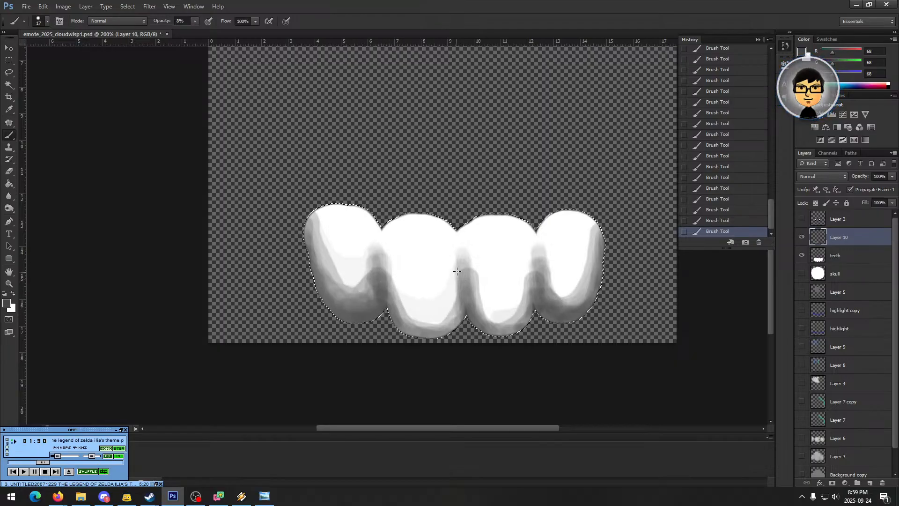
{"action": "mouse_move", "coordinate": [419, 330]}
{"action": "left_mouse_down"}
{"action": "mouse_move", "coordinate": [460, 314]}
{"action": "mouse_move", "coordinate": [465, 262]}
{"action": "mouse_move", "coordinate": [469, 297]}
{"action": "mouse_move", "coordinate": [502, 313]}
{"action": "mouse_move", "coordinate": [528, 303]}
{"action": "mouse_move", "coordinate": [477, 294]}
{"action": "mouse_move", "coordinate": [465, 271]}
{"action": "mouse_move", "coordinate": [498, 305]}
{"action": "left_mouse_up"}
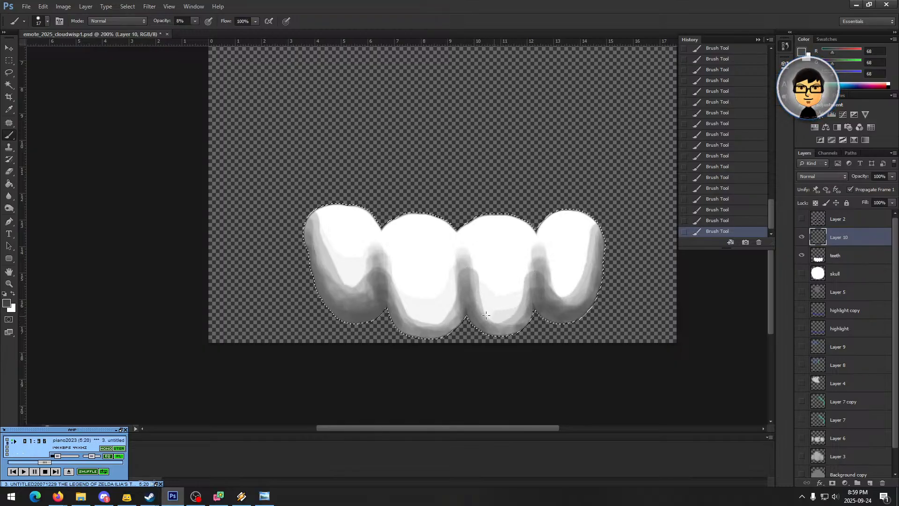
{"action": "mouse_move", "coordinate": [541, 265]}
{"action": "left_mouse_down"}
{"action": "mouse_move", "coordinate": [555, 290]}
{"action": "mouse_move", "coordinate": [566, 291]}
{"action": "mouse_move", "coordinate": [546, 265]}
{"action": "mouse_move", "coordinate": [564, 292]}
{"action": "mouse_move", "coordinate": [575, 286]}
{"action": "mouse_move", "coordinate": [553, 278]}
{"action": "mouse_move", "coordinate": [584, 278]}
{"action": "mouse_move", "coordinate": [595, 235]}
{"action": "left_mouse_up"}
{"action": "left_click_drag", "start_coordinate": [586, 258], "coordinate": [575, 278]}
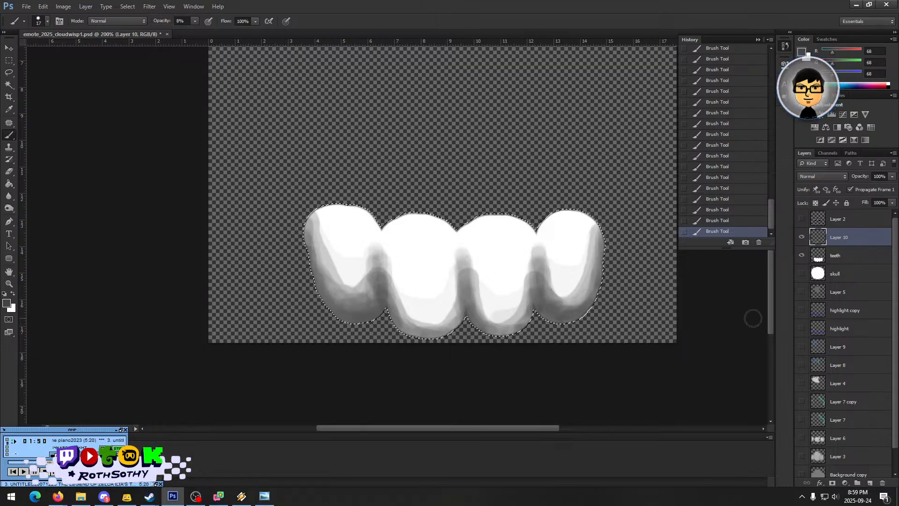
- Show and select the skull layer, and clear the selection around the teeth
{"action": "left_click", "coordinate": [802, 274]}
{"action": "scroll", "coordinate": [614, 270], "scroll_direction": "up", "scroll_amount": 3}
{"action": "scroll", "coordinate": [614, 271], "scroll_direction": "up", "scroll_amount": 3}
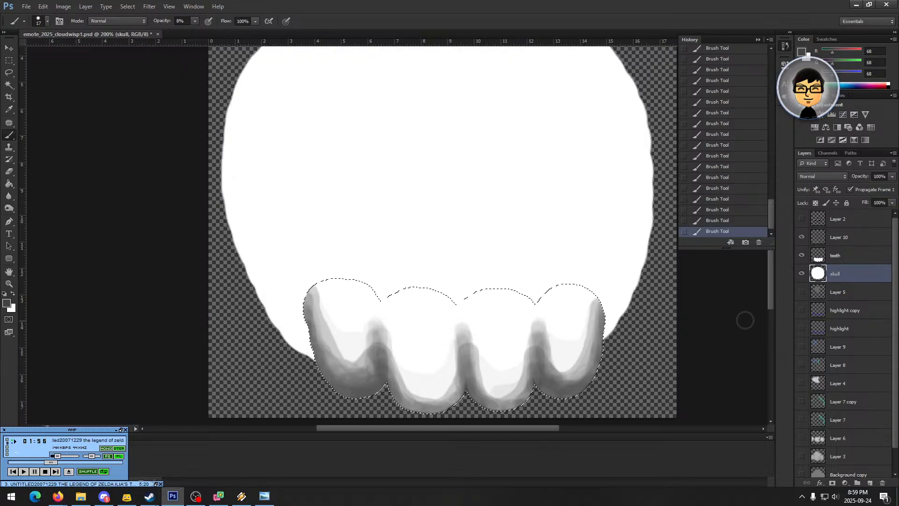
{"action": "left_click", "coordinate": [14, 58]}
{"action": "left_click", "coordinate": [341, 318]}
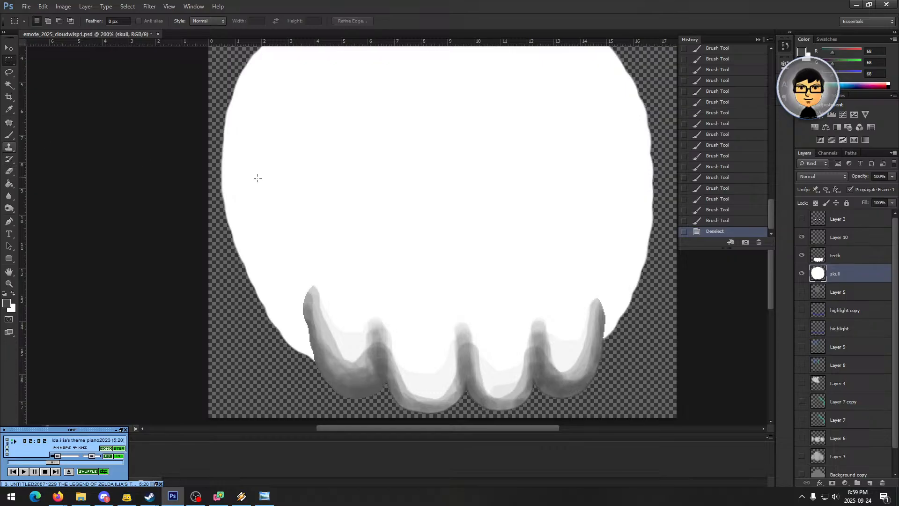
- Add a new layer directly above the skull layer with the default settings
{"action": "left_click", "coordinate": [892, 153]}
{"action": "left_click", "coordinate": [817, 155]}
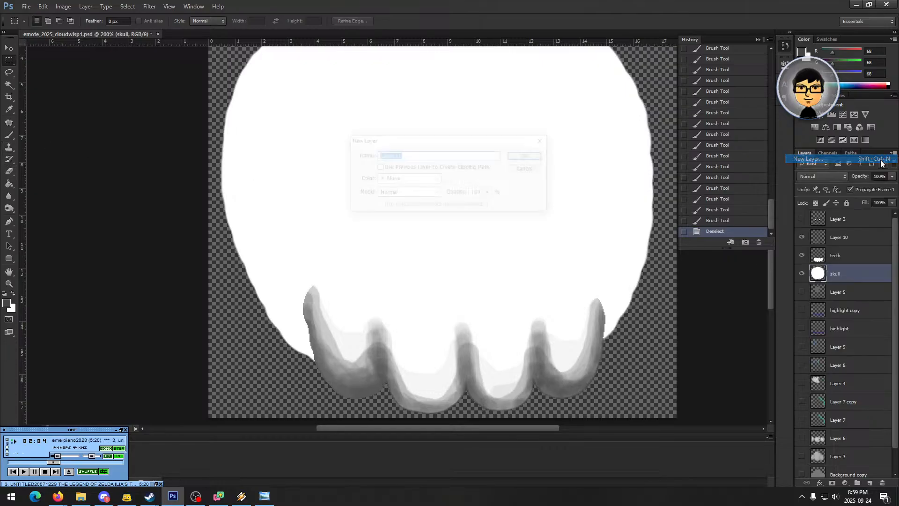
{"action": "left_click", "coordinate": [537, 156]}
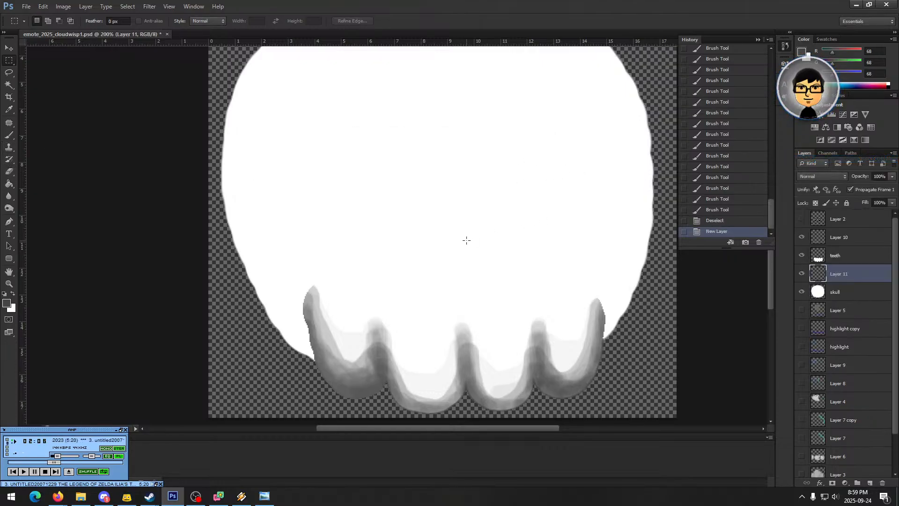
- Select the skull layer and the Paint Bucket tool, and set the foreground colour to warm off-white (RGB 239, 231, 223)
{"action": "scroll", "coordinate": [600, 270], "scroll_direction": "up", "scroll_amount": 3}
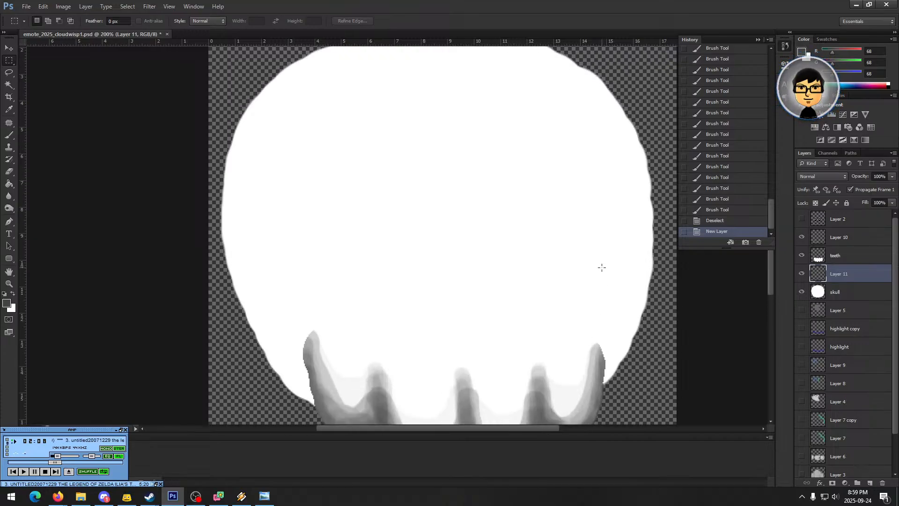
{"action": "left_click", "coordinate": [847, 292]}
{"action": "left_click", "coordinate": [62, 8]}
{"action": "left_click", "coordinate": [61, 7]}
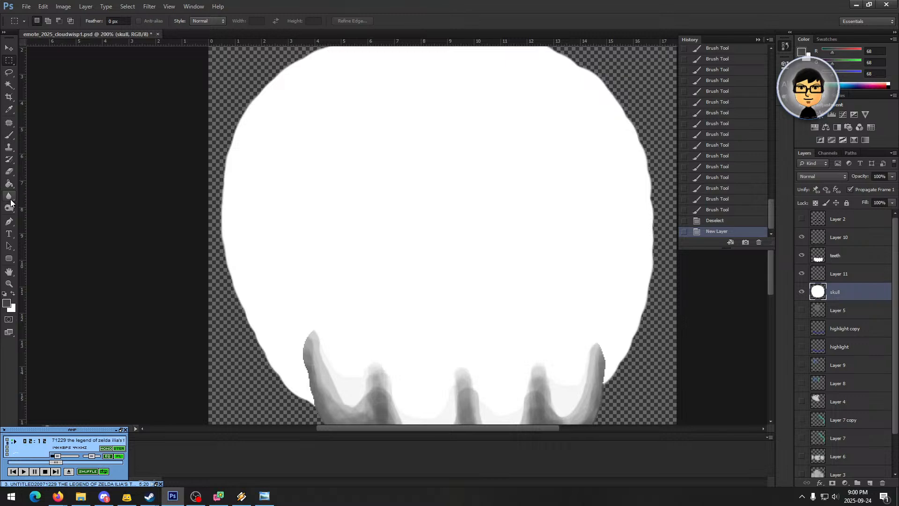
{"action": "left_click", "coordinate": [9, 184]}
{"action": "left_click", "coordinate": [13, 293]}
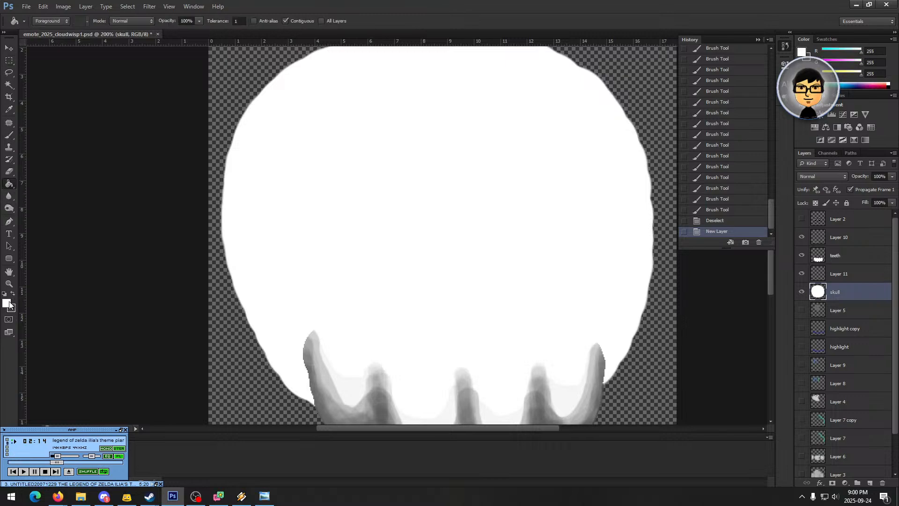
{"action": "left_click", "coordinate": [6, 303]}
{"action": "left_click_drag", "start_coordinate": [671, 261], "coordinate": [671, 265]}
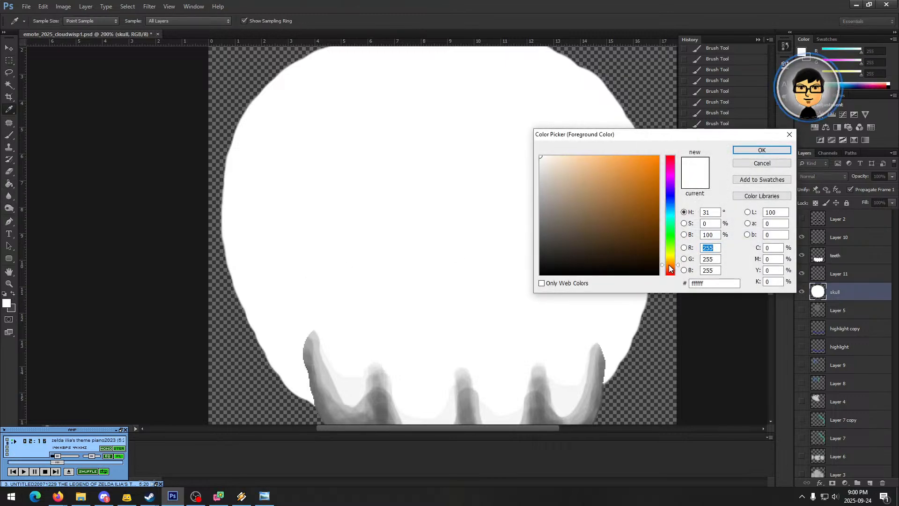
{"action": "left_click", "coordinate": [541, 171]}
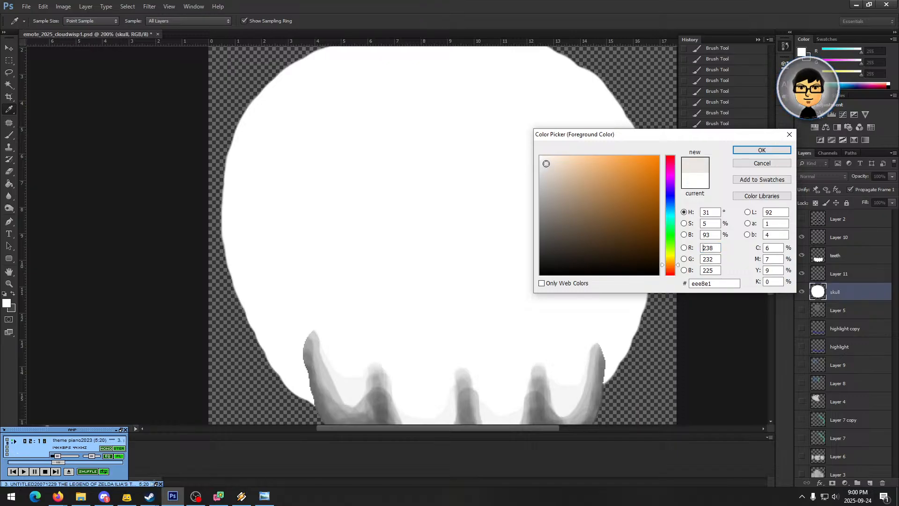
{"action": "left_click", "coordinate": [737, 151]}
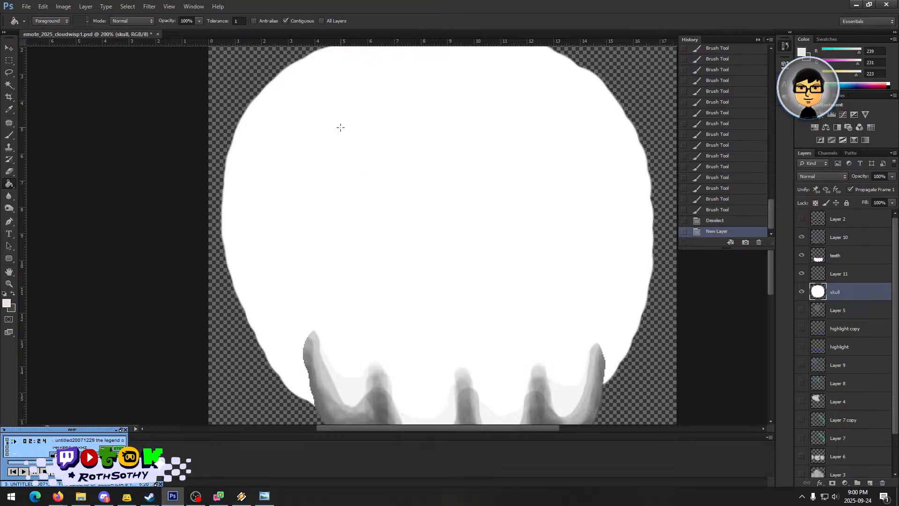
- Fill the white skull shape with the warm off-white foreground colour
{"action": "scroll", "coordinate": [393, 141], "scroll_direction": "up", "scroll_amount": 2}
{"action": "scroll", "coordinate": [394, 144], "scroll_direction": "down", "scroll_amount": 1}
{"action": "left_click", "coordinate": [9, 135]}
{"action": "left_click", "coordinate": [9, 109]}
{"action": "left_click", "coordinate": [9, 184]}
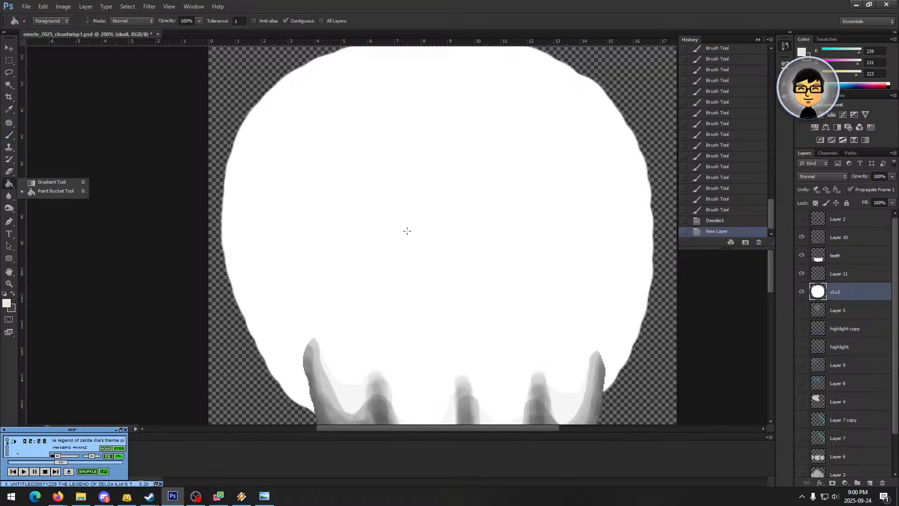
{"action": "left_click", "coordinate": [407, 234]}
{"action": "left_click", "coordinate": [9, 60]}
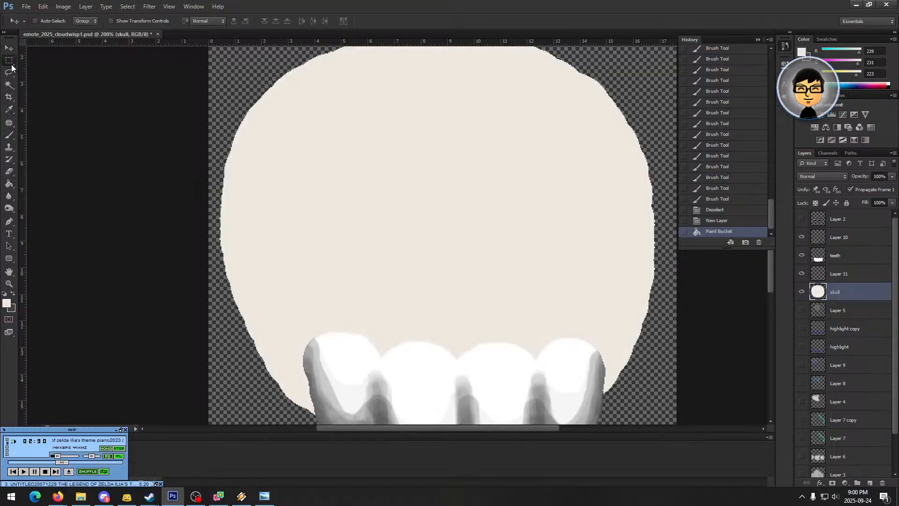
- Fill the white areas of the teeth layer with the warm off-white foreground colour
{"action": "left_click", "coordinate": [841, 262]}
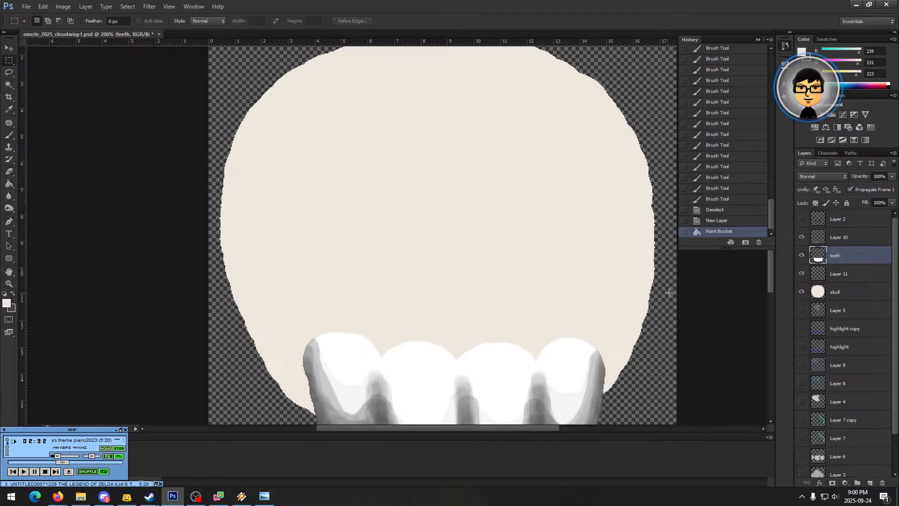
{"action": "left_click", "coordinate": [8, 184]}
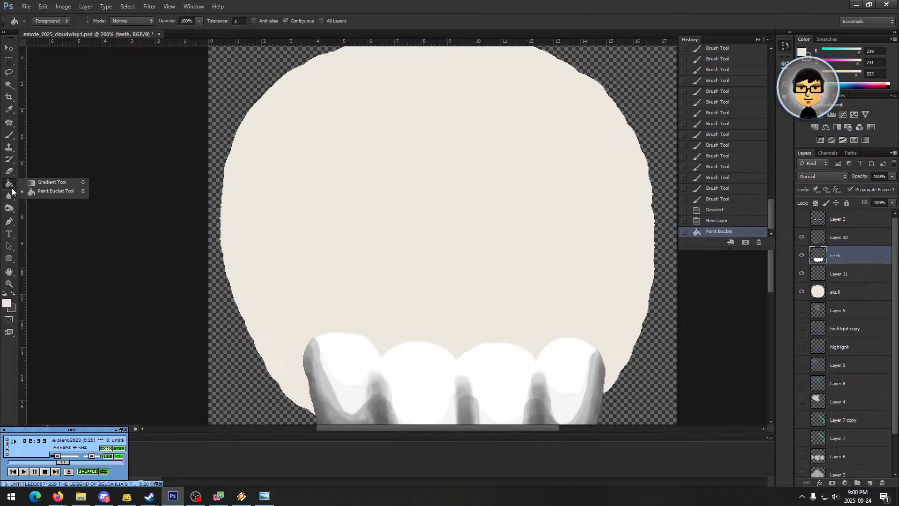
{"action": "left_click", "coordinate": [414, 382]}
{"action": "left_click", "coordinate": [7, 60]}
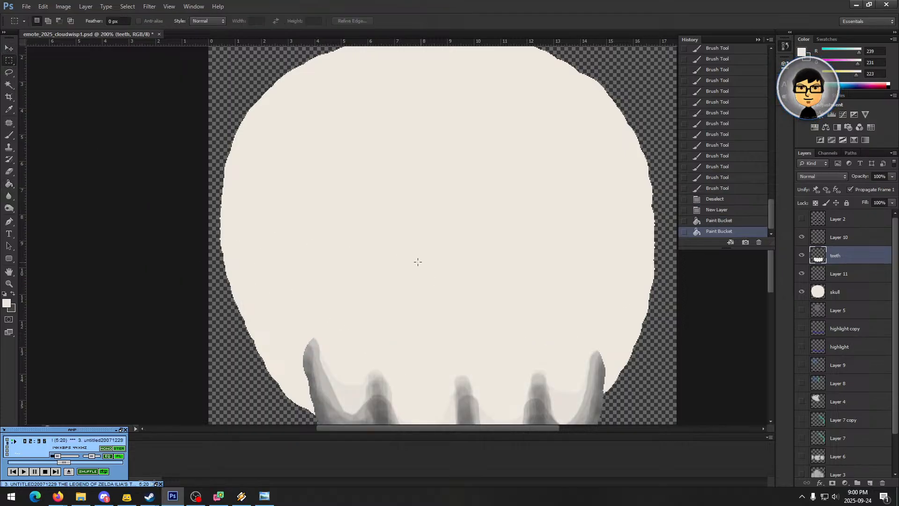
- Add a new layer named "highlight" directly above the teeth layer
{"action": "left_click", "coordinate": [894, 153]}
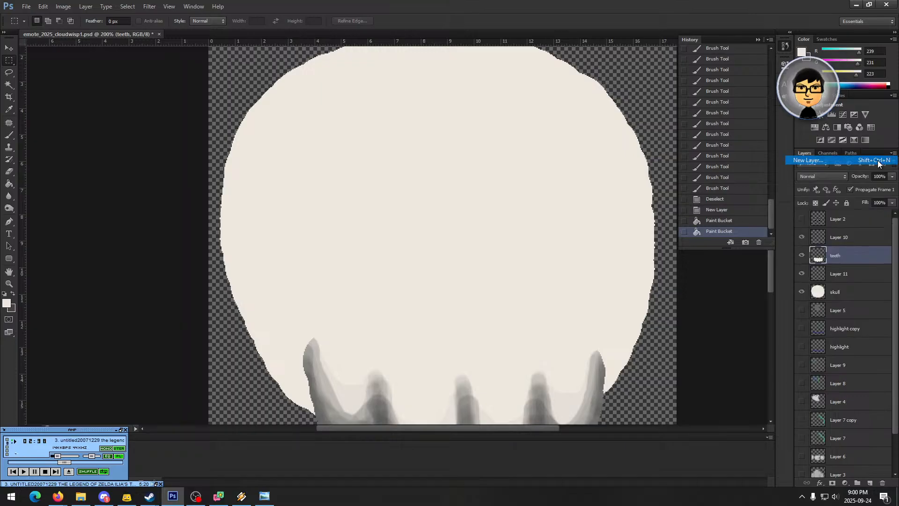
{"action": "left_click", "coordinate": [881, 159]}
{"action": "type", "text": "highlight"}
{"action": "key", "text": "Return"}
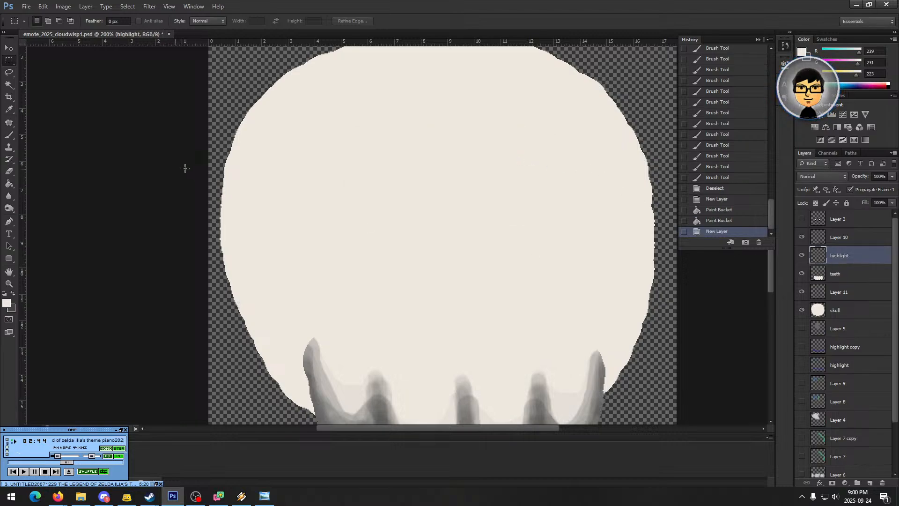
- Set the foreground colour to pure white (RGB 255, 255, 255) and the Brush tool's opacity to 100%
{"action": "left_click", "coordinate": [7, 304]}
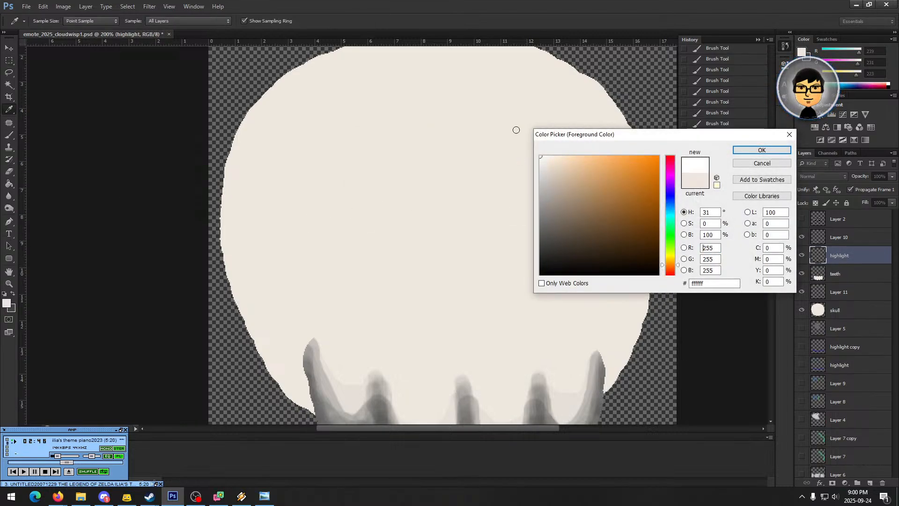
{"action": "left_click", "coordinate": [740, 151]}
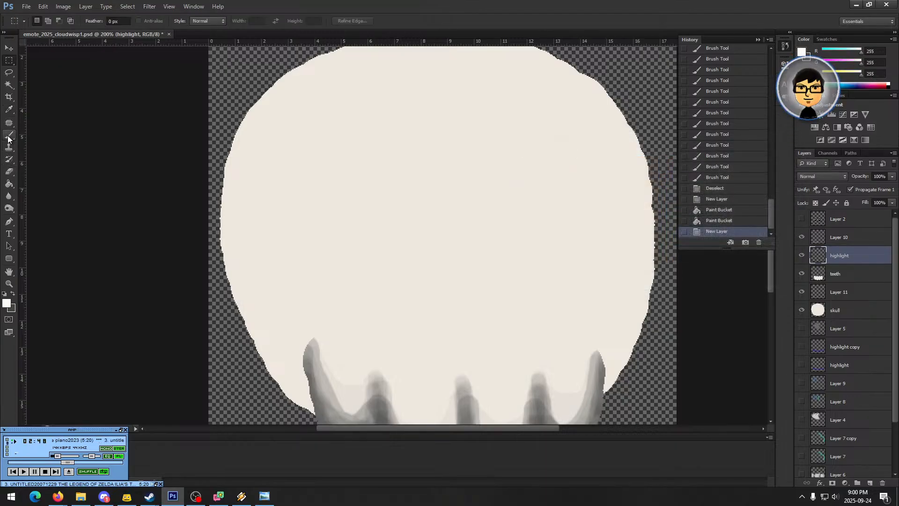
{"action": "left_click", "coordinate": [8, 137]}
{"action": "scroll", "coordinate": [344, 338], "scroll_direction": "down", "scroll_amount": 5}
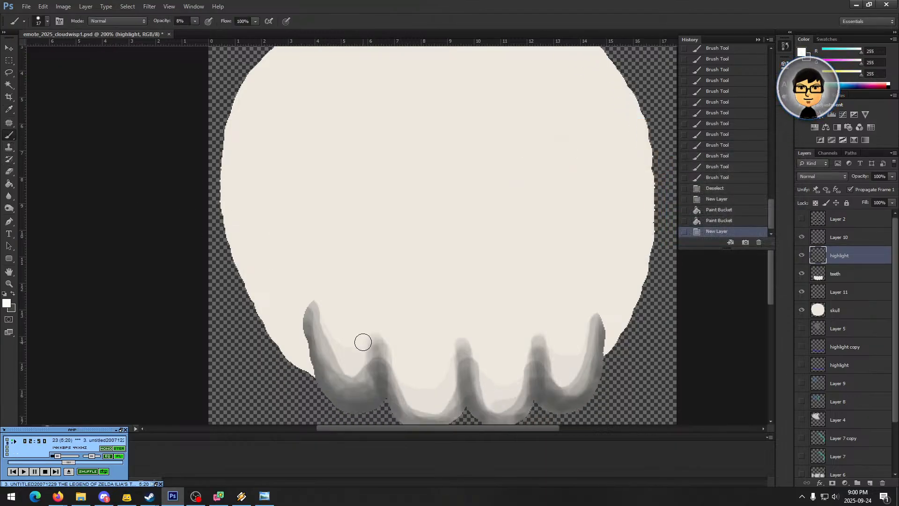
{"action": "left_click_drag", "start_coordinate": [345, 321], "coordinate": [343, 321]}
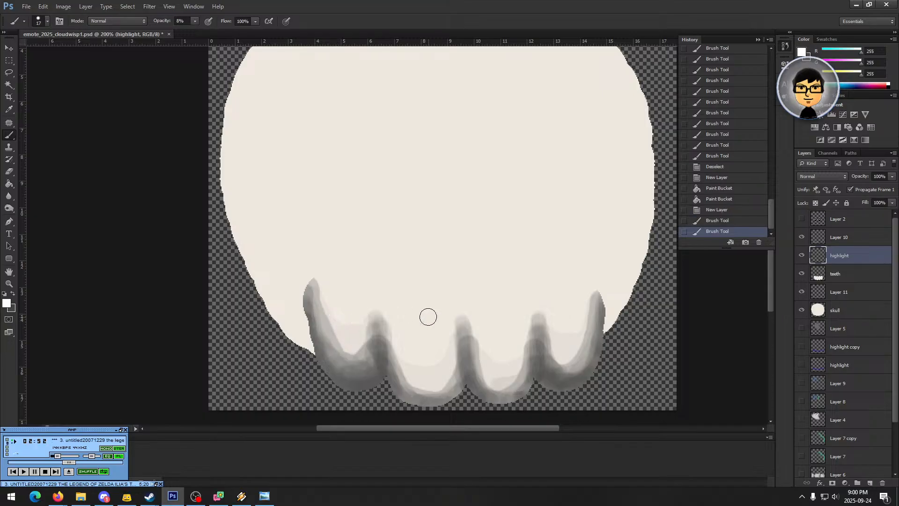
{"action": "left_click", "coordinate": [195, 22]}
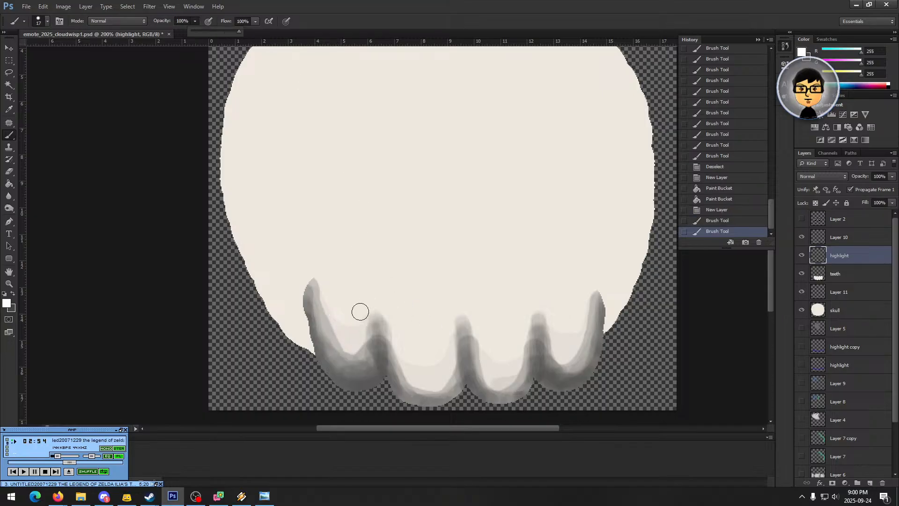
- Paint solid white vertical highlights on the first three teeth from the left on the highlight layer
{"action": "left_click", "coordinate": [341, 305]}
{"action": "mouse_move", "coordinate": [338, 308]}
{"action": "left_mouse_down"}
{"action": "mouse_move", "coordinate": [339, 290]}
{"action": "mouse_move", "coordinate": [338, 304]}
{"action": "left_mouse_up"}
{"action": "left_click_drag", "start_coordinate": [339, 314], "coordinate": [338, 294]}
{"action": "left_click_drag", "start_coordinate": [338, 309], "coordinate": [338, 303]}
{"action": "left_click_drag", "start_coordinate": [410, 363], "coordinate": [408, 338]}
{"action": "left_click_drag", "start_coordinate": [407, 349], "coordinate": [407, 345]}
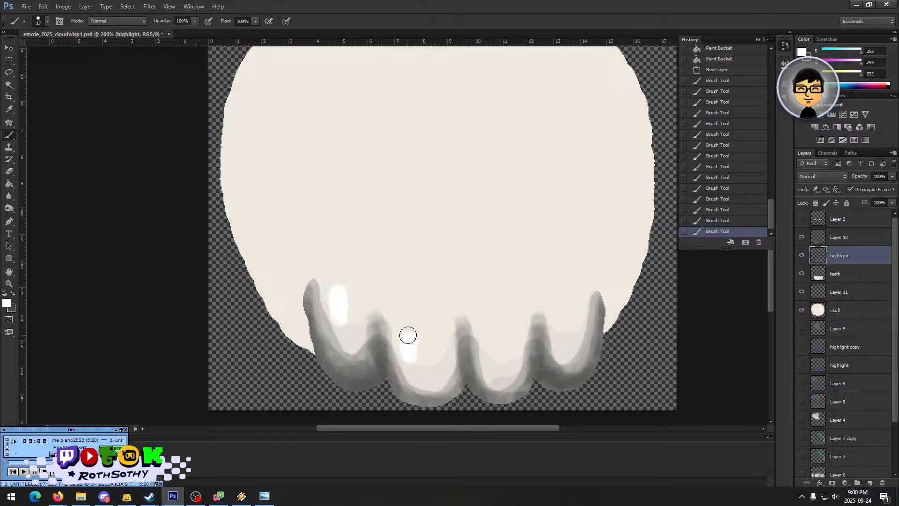
{"action": "left_click_drag", "start_coordinate": [510, 339], "coordinate": [505, 325]}
{"action": "left_click_drag", "start_coordinate": [505, 339], "coordinate": [505, 328]}
{"action": "left_click_drag", "start_coordinate": [504, 344], "coordinate": [502, 343]}
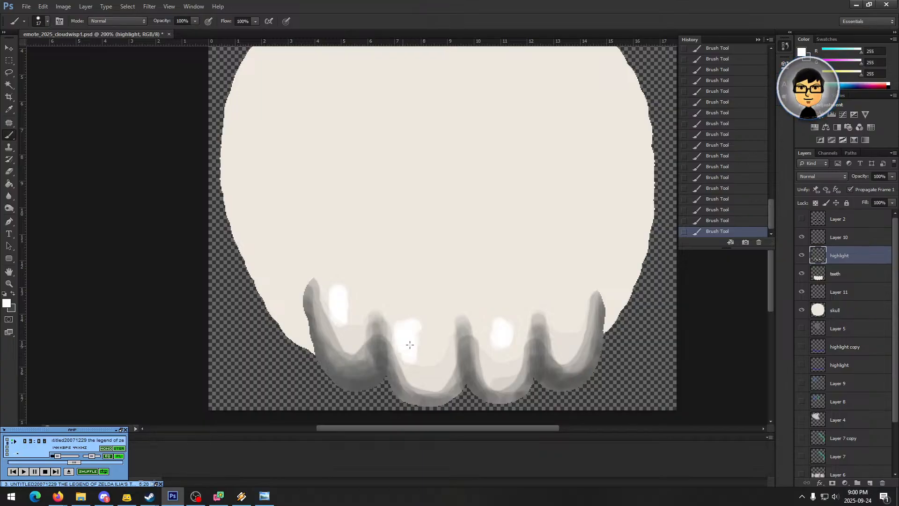
- Lower the brush opacity to 78%, extend the leftmost tooth's highlight downward and paint a white highlight on the rightmost tooth
{"action": "left_click_drag", "start_coordinate": [195, 21], "coordinate": [188, 34]}
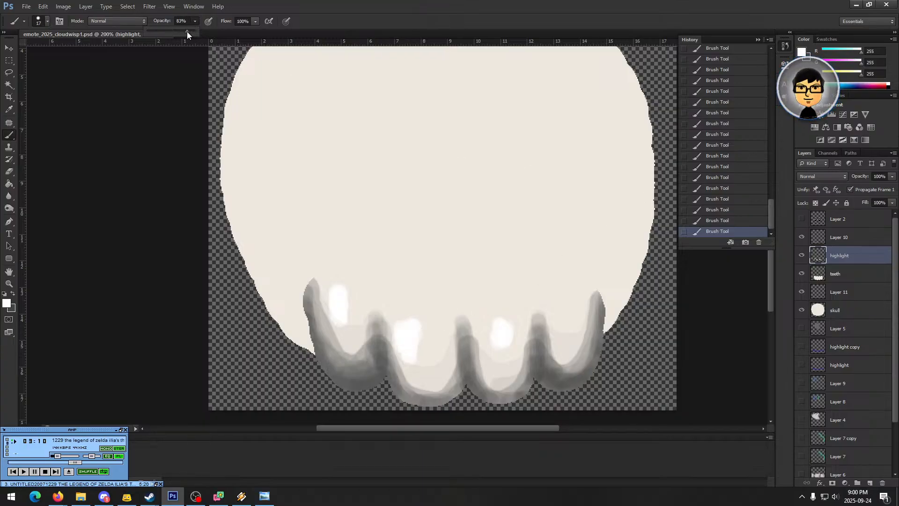
{"action": "left_click", "coordinate": [342, 342]}
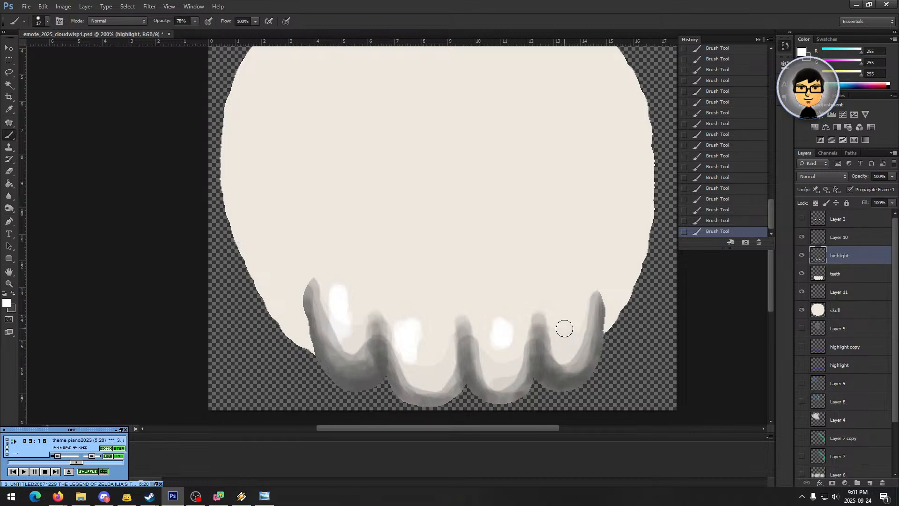
{"action": "left_click_drag", "start_coordinate": [564, 344], "coordinate": [557, 328]}
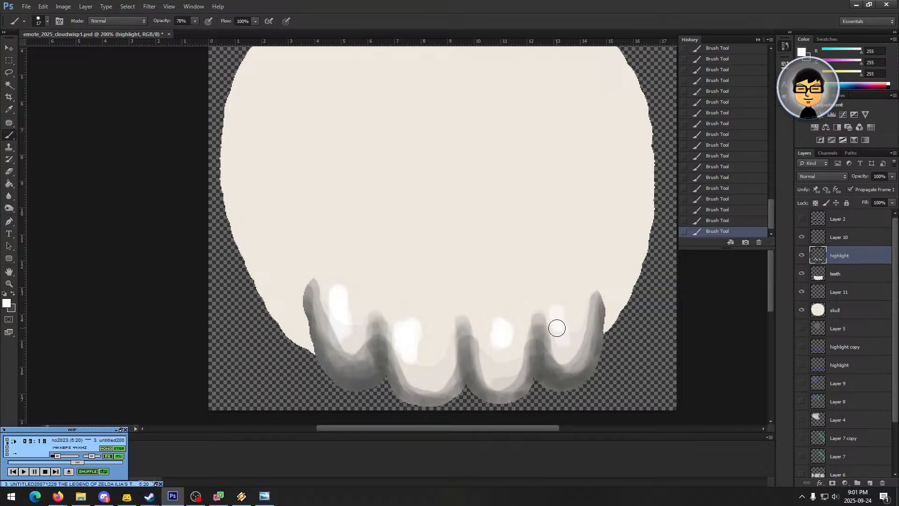
- Paint a small white highlight at the centre of the skull and a larger irregular one on the forehead's upper right
{"action": "scroll", "coordinate": [504, 235], "scroll_direction": "up", "scroll_amount": 5}
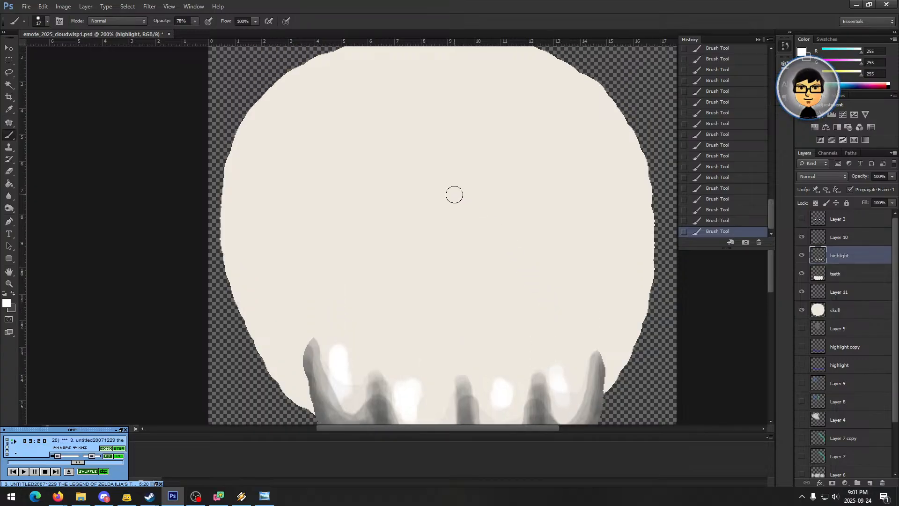
{"action": "mouse_move", "coordinate": [450, 209]}
{"action": "left_mouse_down"}
{"action": "mouse_move", "coordinate": [448, 233]}
{"action": "mouse_move", "coordinate": [452, 225]}
{"action": "left_mouse_up"}
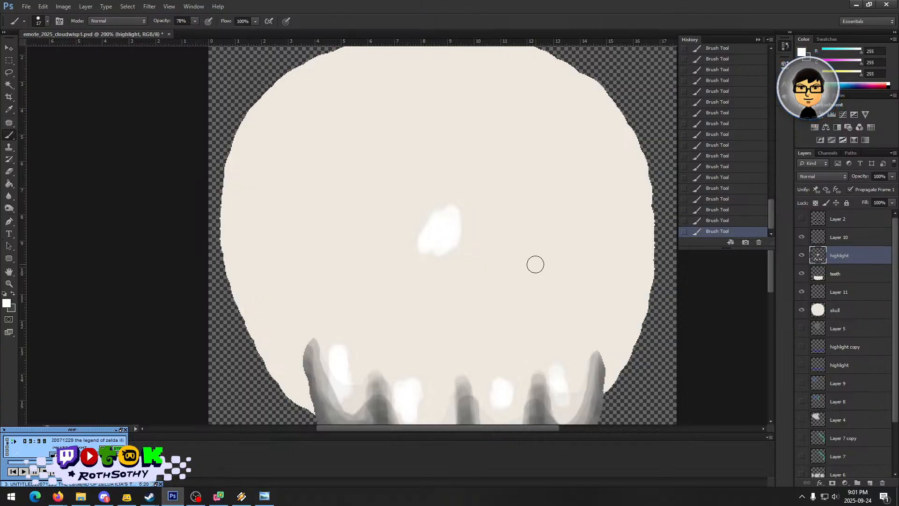
{"action": "scroll", "coordinate": [493, 149], "scroll_direction": "up", "scroll_amount": 1}
{"action": "mouse_move", "coordinate": [483, 115]}
{"action": "left_mouse_down"}
{"action": "mouse_move", "coordinate": [535, 129]}
{"action": "mouse_move", "coordinate": [492, 119]}
{"action": "mouse_move", "coordinate": [458, 130]}
{"action": "left_mouse_up"}
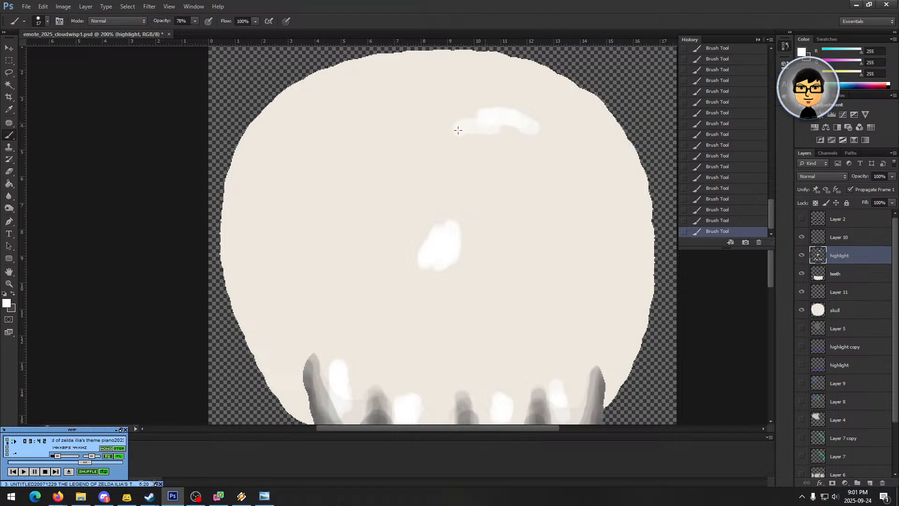
{"action": "left_click_drag", "start_coordinate": [508, 110], "coordinate": [479, 107]}
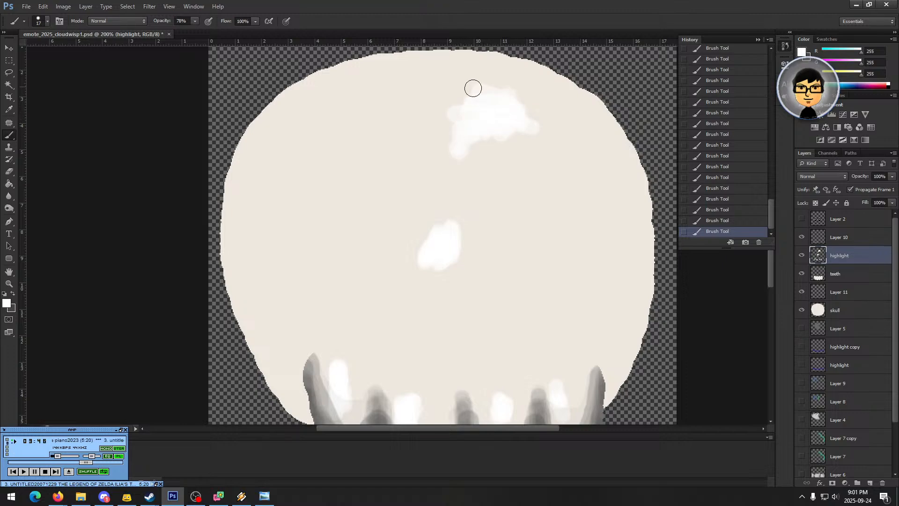
{"action": "left_click_drag", "start_coordinate": [500, 147], "coordinate": [523, 148]}
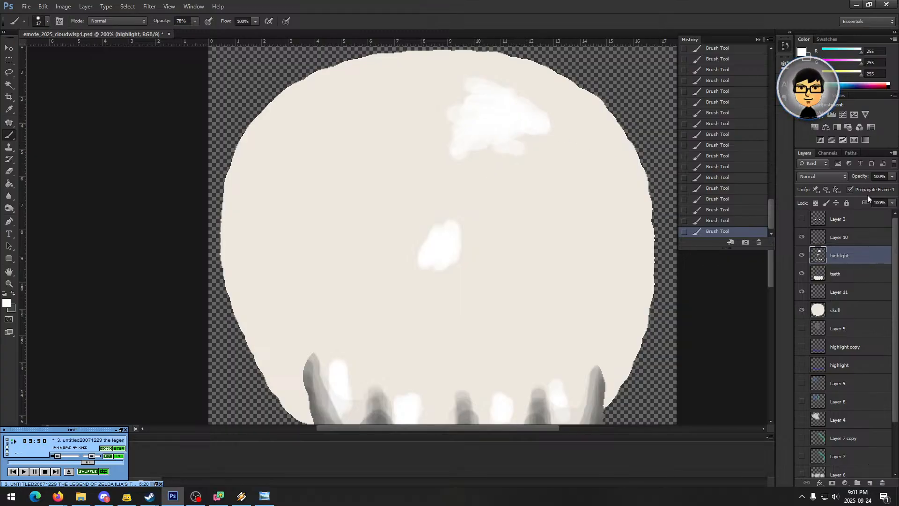
- Add a new layer named "eyes" directly above the highlight layer
{"action": "left_click", "coordinate": [892, 154]}
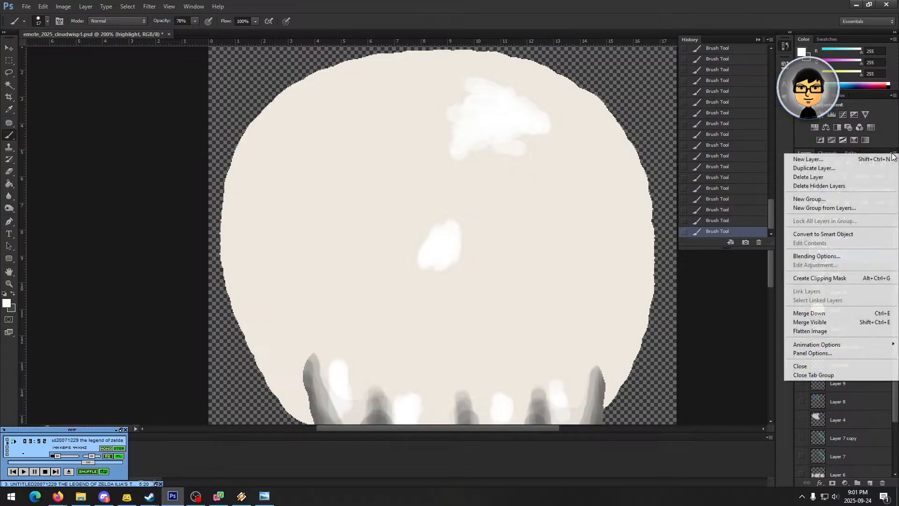
{"action": "left_click", "coordinate": [884, 159]}
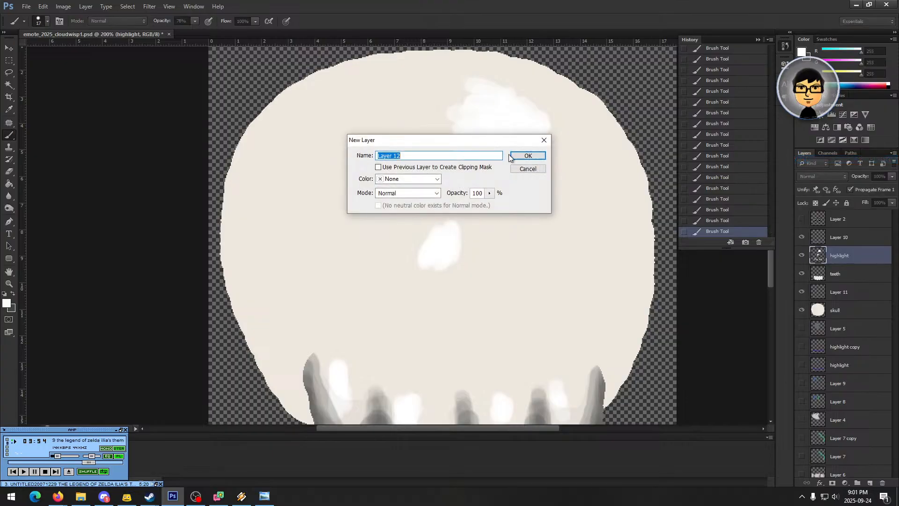
{"action": "type", "text": "eyes"}
{"action": "key", "text": "Return"}
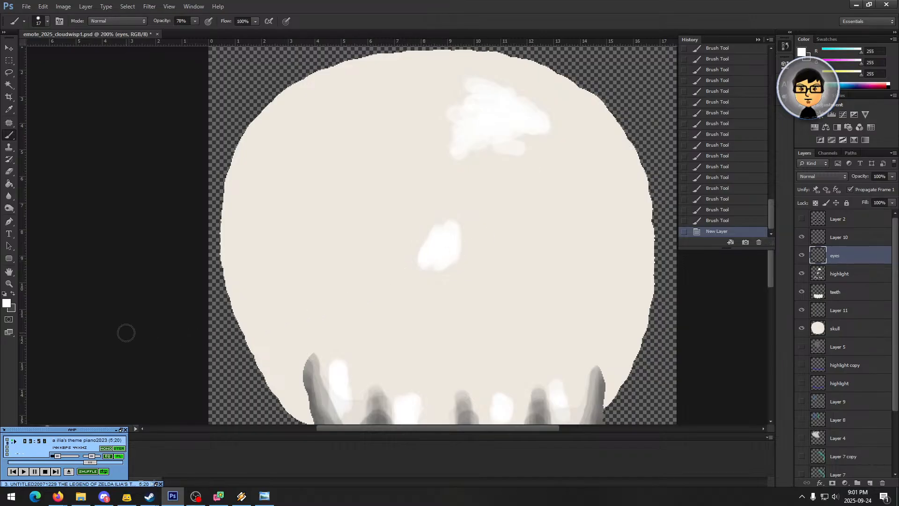
- Swap to the dark grey colour (RGB 68, 68, 68) and paint the outline of a large slanted oval socket on the skull's left side
{"action": "left_click", "coordinate": [12, 294]}
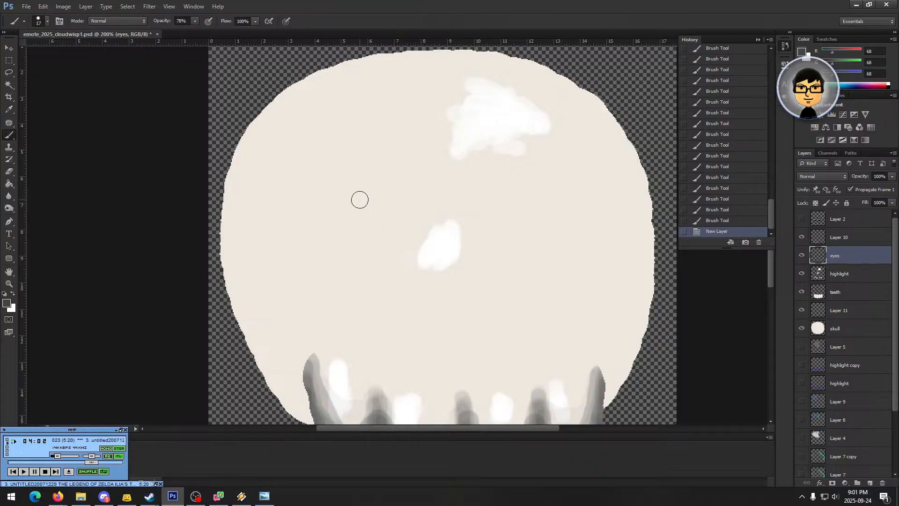
{"action": "left_click_drag", "start_coordinate": [366, 196], "coordinate": [307, 226]}
{"action": "left_click_drag", "start_coordinate": [362, 195], "coordinate": [324, 229]}
{"action": "mouse_move", "coordinate": [360, 206]}
{"action": "left_mouse_down"}
{"action": "mouse_move", "coordinate": [312, 231]}
{"action": "mouse_move", "coordinate": [313, 239]}
{"action": "left_mouse_up"}
{"action": "mouse_move", "coordinate": [338, 194]}
{"action": "left_mouse_down"}
{"action": "mouse_move", "coordinate": [312, 221]}
{"action": "mouse_move", "coordinate": [360, 204]}
{"action": "left_mouse_up"}
{"action": "left_click_drag", "start_coordinate": [362, 204], "coordinate": [320, 224]}
{"action": "left_click_drag", "start_coordinate": [334, 195], "coordinate": [368, 197]}
{"action": "mouse_move", "coordinate": [345, 191]}
{"action": "left_mouse_down"}
{"action": "mouse_move", "coordinate": [370, 199]}
{"action": "mouse_move", "coordinate": [318, 211]}
{"action": "left_mouse_up"}
{"action": "mouse_move", "coordinate": [327, 196]}
{"action": "left_mouse_down"}
{"action": "mouse_move", "coordinate": [309, 227]}
{"action": "mouse_move", "coordinate": [307, 213]}
{"action": "left_mouse_up"}
{"action": "mouse_move", "coordinate": [307, 207]}
{"action": "left_mouse_down"}
{"action": "mouse_move", "coordinate": [327, 205]}
{"action": "mouse_move", "coordinate": [318, 201]}
{"action": "mouse_move", "coordinate": [294, 236]}
{"action": "mouse_move", "coordinate": [306, 216]}
{"action": "mouse_move", "coordinate": [294, 260]}
{"action": "left_mouse_up"}
{"action": "mouse_move", "coordinate": [309, 224]}
{"action": "left_mouse_down"}
{"action": "mouse_move", "coordinate": [293, 271]}
{"action": "mouse_move", "coordinate": [308, 296]}
{"action": "mouse_move", "coordinate": [350, 299]}
{"action": "mouse_move", "coordinate": [338, 303]}
{"action": "mouse_move", "coordinate": [329, 303]}
{"action": "mouse_move", "coordinate": [363, 290]}
{"action": "mouse_move", "coordinate": [392, 258]}
{"action": "mouse_move", "coordinate": [379, 197]}
{"action": "mouse_move", "coordinate": [399, 218]}
{"action": "mouse_move", "coordinate": [364, 192]}
{"action": "left_mouse_up"}
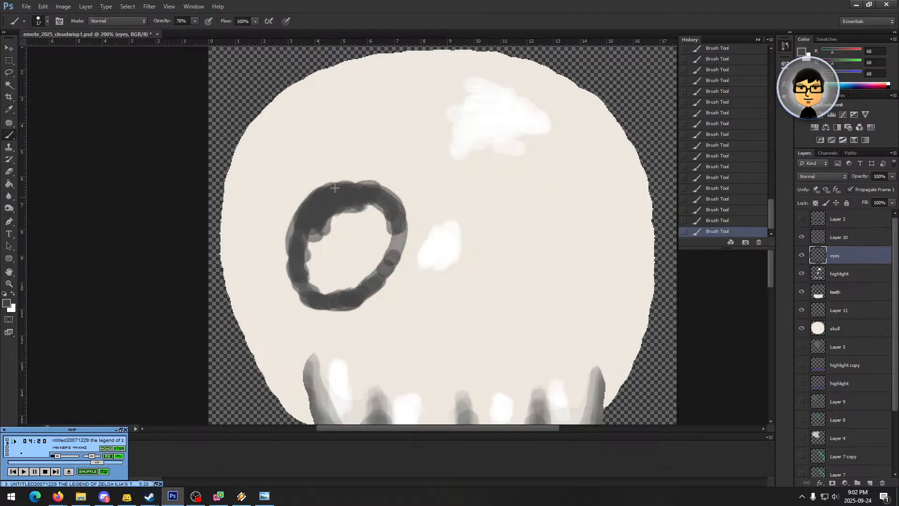
- Thicken the left eye socket's right edge and fill most of its interior with dark grey
{"action": "mouse_move", "coordinate": [394, 199]}
{"action": "left_mouse_down"}
{"action": "mouse_move", "coordinate": [396, 235]}
{"action": "mouse_move", "coordinate": [389, 247]}
{"action": "mouse_move", "coordinate": [398, 224]}
{"action": "mouse_move", "coordinate": [356, 291]}
{"action": "left_mouse_up"}
{"action": "mouse_move", "coordinate": [388, 236]}
{"action": "left_mouse_down"}
{"action": "mouse_move", "coordinate": [359, 207]}
{"action": "mouse_move", "coordinate": [346, 218]}
{"action": "mouse_move", "coordinate": [356, 229]}
{"action": "mouse_move", "coordinate": [328, 234]}
{"action": "mouse_move", "coordinate": [368, 229]}
{"action": "mouse_move", "coordinate": [355, 220]}
{"action": "left_mouse_up"}
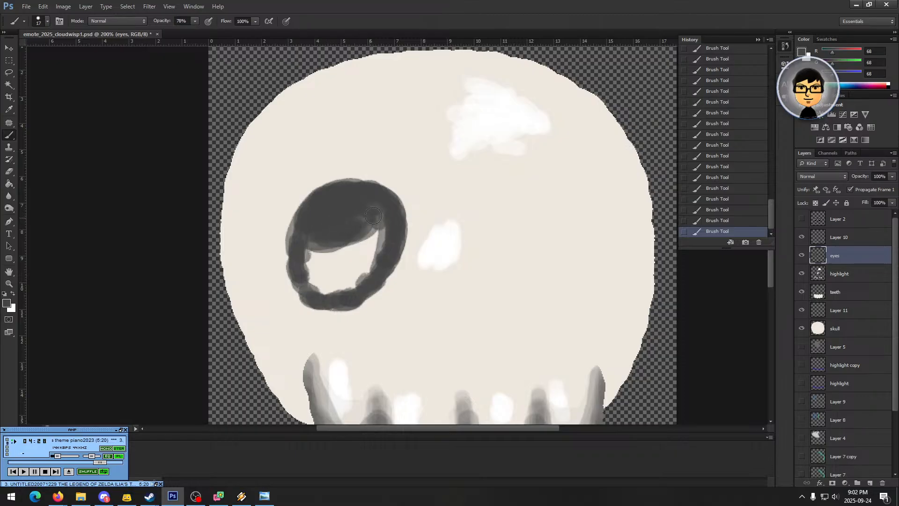
{"action": "key", "text": "alt+Tab"}
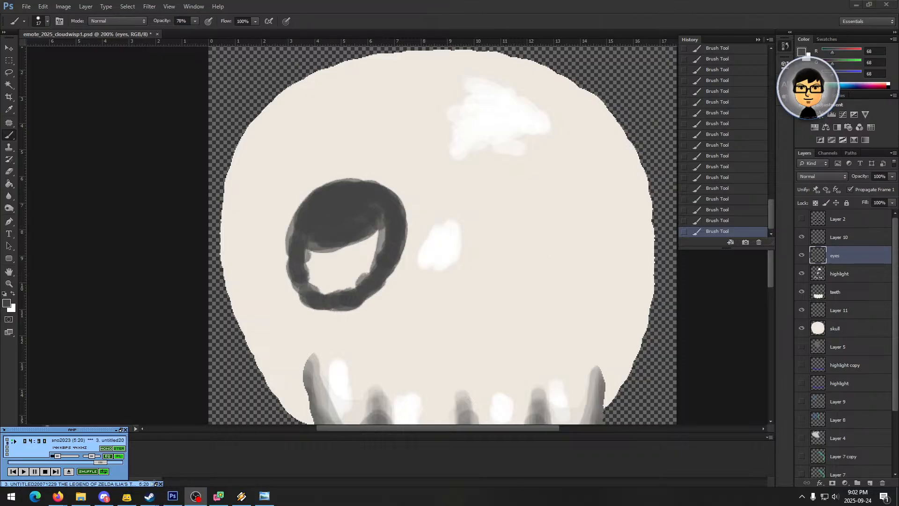
{"action": "left_click", "coordinate": [359, 234]}
{"action": "mouse_move", "coordinate": [358, 239]}
{"action": "left_mouse_down"}
{"action": "mouse_move", "coordinate": [315, 253]}
{"action": "mouse_move", "coordinate": [371, 235]}
{"action": "mouse_move", "coordinate": [316, 264]}
{"action": "mouse_move", "coordinate": [337, 280]}
{"action": "mouse_move", "coordinate": [374, 262]}
{"action": "mouse_move", "coordinate": [377, 235]}
{"action": "left_mouse_up"}
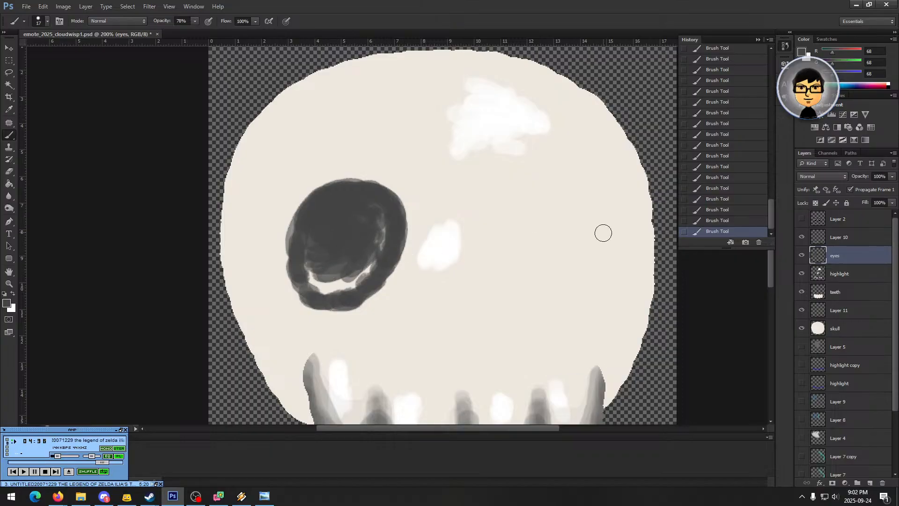
- Paint a matching slanted oval eye socket in dark grey on the skull's right side and fill it in
{"action": "left_click_drag", "start_coordinate": [522, 189], "coordinate": [494, 206]}
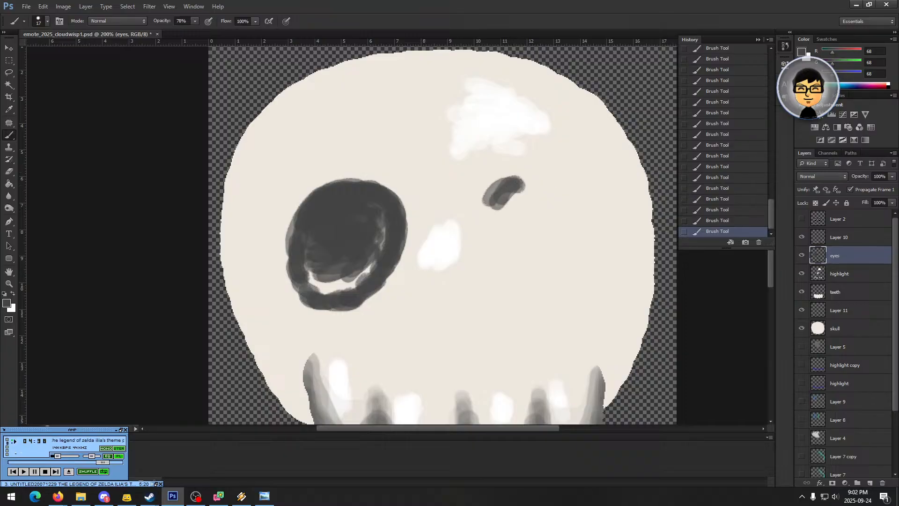
{"action": "mouse_move", "coordinate": [517, 185]}
{"action": "left_mouse_down"}
{"action": "mouse_move", "coordinate": [491, 211]}
{"action": "mouse_move", "coordinate": [493, 224]}
{"action": "mouse_move", "coordinate": [497, 197]}
{"action": "mouse_move", "coordinate": [486, 220]}
{"action": "mouse_move", "coordinate": [519, 286]}
{"action": "mouse_move", "coordinate": [510, 189]}
{"action": "mouse_move", "coordinate": [531, 177]}
{"action": "mouse_move", "coordinate": [567, 190]}
{"action": "mouse_move", "coordinate": [558, 196]}
{"action": "mouse_move", "coordinate": [574, 192]}
{"action": "mouse_move", "coordinate": [589, 220]}
{"action": "mouse_move", "coordinate": [585, 283]}
{"action": "left_mouse_up"}
{"action": "mouse_move", "coordinate": [541, 286]}
{"action": "left_mouse_down"}
{"action": "mouse_move", "coordinate": [538, 277]}
{"action": "mouse_move", "coordinate": [510, 280]}
{"action": "mouse_move", "coordinate": [559, 305]}
{"action": "mouse_move", "coordinate": [599, 288]}
{"action": "mouse_move", "coordinate": [602, 258]}
{"action": "mouse_move", "coordinate": [600, 276]}
{"action": "left_mouse_up"}
{"action": "mouse_move", "coordinate": [545, 202]}
{"action": "left_mouse_down"}
{"action": "mouse_move", "coordinate": [513, 219]}
{"action": "mouse_move", "coordinate": [516, 228]}
{"action": "mouse_move", "coordinate": [533, 221]}
{"action": "mouse_move", "coordinate": [510, 233]}
{"action": "mouse_move", "coordinate": [539, 242]}
{"action": "mouse_move", "coordinate": [556, 222]}
{"action": "mouse_move", "coordinate": [526, 249]}
{"action": "mouse_move", "coordinate": [555, 245]}
{"action": "mouse_move", "coordinate": [566, 221]}
{"action": "mouse_move", "coordinate": [554, 225]}
{"action": "mouse_move", "coordinate": [551, 246]}
{"action": "mouse_move", "coordinate": [568, 246]}
{"action": "mouse_move", "coordinate": [569, 210]}
{"action": "left_mouse_up"}
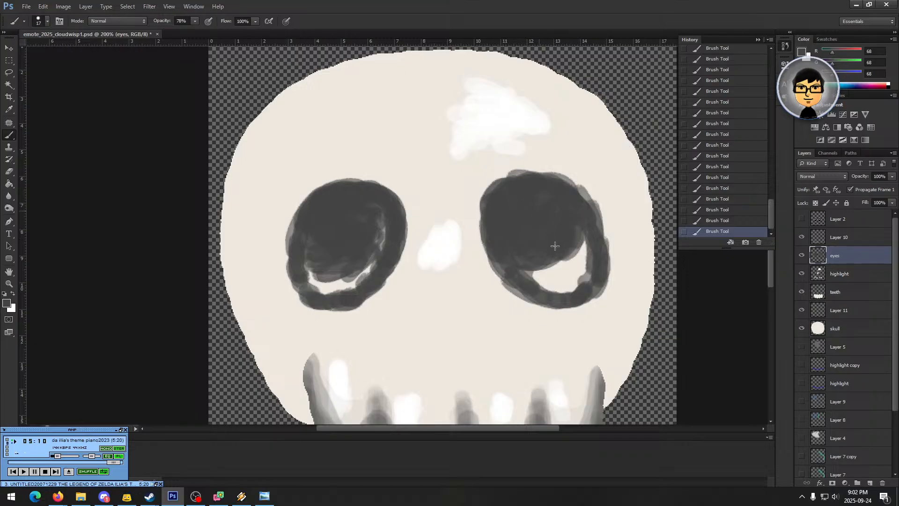
{"action": "left_click_drag", "start_coordinate": [549, 261], "coordinate": [577, 264]}
{"action": "mouse_move", "coordinate": [578, 244]}
{"action": "left_mouse_down"}
{"action": "mouse_move", "coordinate": [562, 263]}
{"action": "mouse_move", "coordinate": [582, 257]}
{"action": "left_mouse_up"}
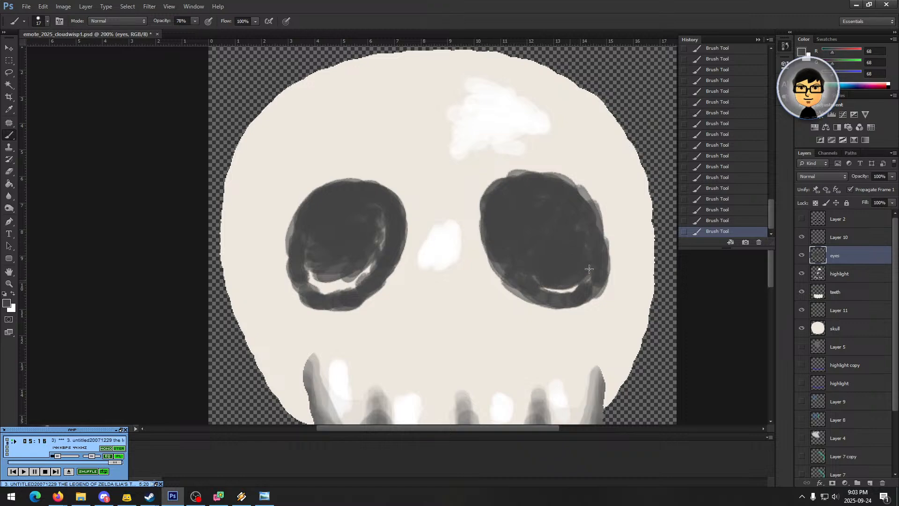
- Shade the light gap at the bottom of the left socket and paint a dark grey, heart-like nose hole between the sockets
{"action": "left_click_drag", "start_coordinate": [320, 284], "coordinate": [319, 286]}
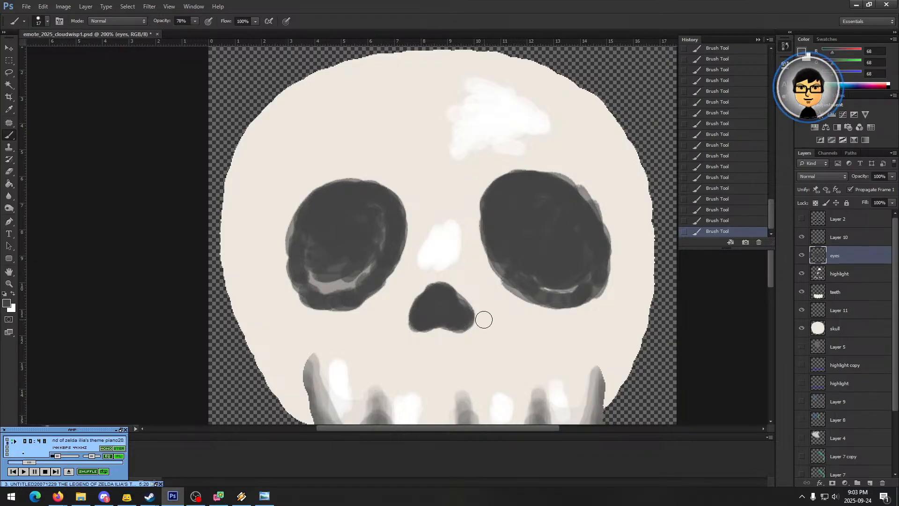
{"action": "scroll", "coordinate": [533, 313], "scroll_direction": "down", "scroll_amount": 2}
{"action": "scroll", "coordinate": [533, 313], "scroll_direction": "down", "scroll_amount": 2}
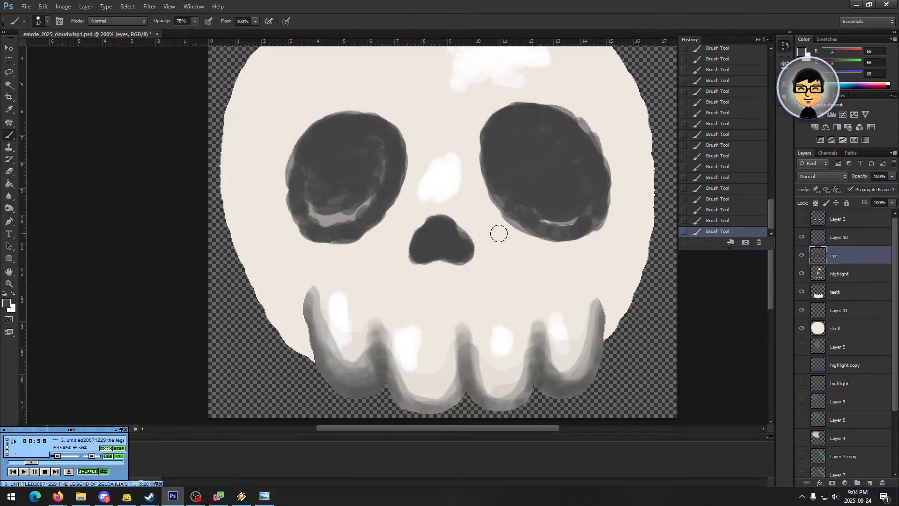
- On Layer 10, paint dark grey shading over the skull's lower outer corners on both sides of the teeth
{"action": "left_click", "coordinate": [825, 238]}
{"action": "left_click", "coordinate": [803, 238]}
{"action": "left_click", "coordinate": [803, 238]}
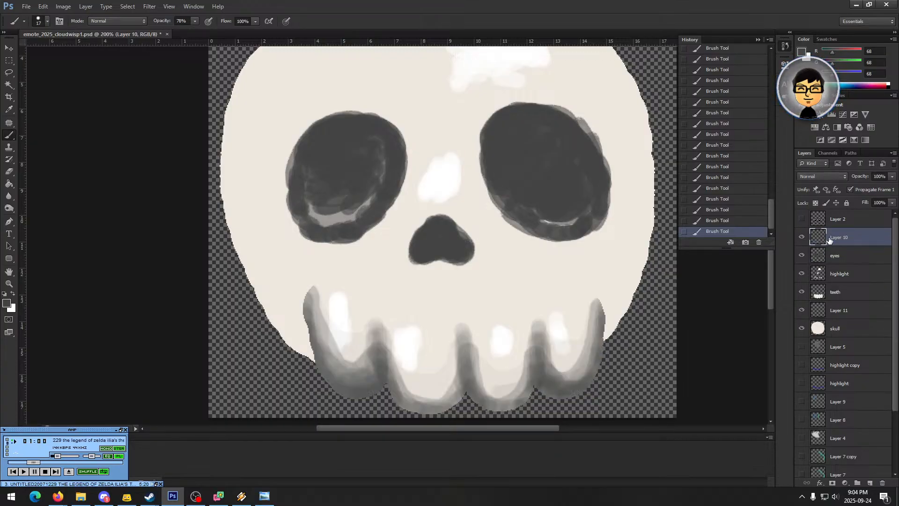
{"action": "mouse_move", "coordinate": [608, 318]}
{"action": "left_mouse_down"}
{"action": "mouse_move", "coordinate": [622, 284]}
{"action": "mouse_move", "coordinate": [631, 311]}
{"action": "mouse_move", "coordinate": [642, 278]}
{"action": "mouse_move", "coordinate": [619, 314]}
{"action": "mouse_move", "coordinate": [641, 268]}
{"action": "mouse_move", "coordinate": [619, 305]}
{"action": "mouse_move", "coordinate": [626, 269]}
{"action": "mouse_move", "coordinate": [610, 292]}
{"action": "mouse_move", "coordinate": [634, 256]}
{"action": "left_mouse_up"}
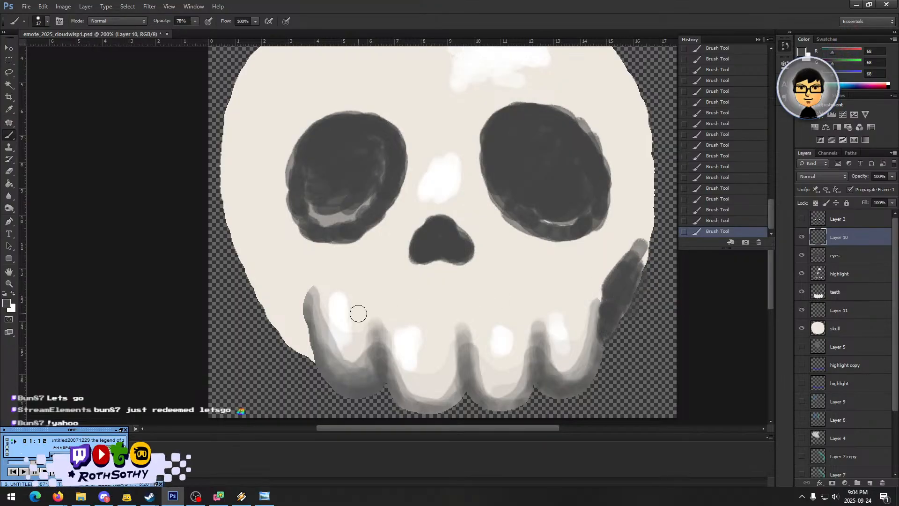
{"action": "mouse_move", "coordinate": [301, 325]}
{"action": "left_mouse_down"}
{"action": "mouse_move", "coordinate": [301, 304]}
{"action": "mouse_move", "coordinate": [286, 295]}
{"action": "mouse_move", "coordinate": [279, 302]}
{"action": "mouse_move", "coordinate": [257, 277]}
{"action": "mouse_move", "coordinate": [299, 337]}
{"action": "left_mouse_up"}
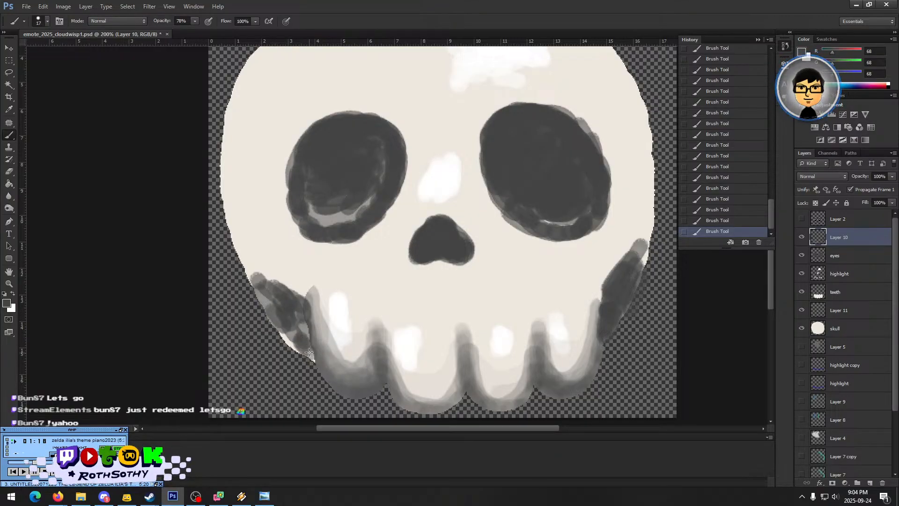
{"action": "mouse_move", "coordinate": [303, 304]}
{"action": "left_mouse_down"}
{"action": "mouse_move", "coordinate": [262, 280]}
{"action": "mouse_move", "coordinate": [255, 257]}
{"action": "mouse_move", "coordinate": [255, 271]}
{"action": "mouse_move", "coordinate": [234, 239]}
{"action": "left_mouse_up"}
{"action": "left_click_drag", "start_coordinate": [255, 272], "coordinate": [281, 297]}
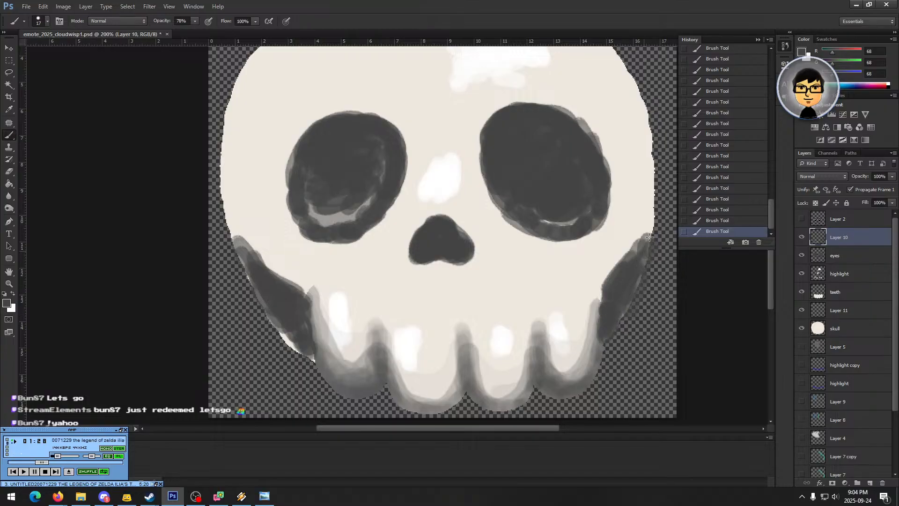
- Set the brush opacity to 31% and blend the right jaw shading inward and up along the skull's right edge
{"action": "scroll", "coordinate": [641, 241], "scroll_direction": "up", "scroll_amount": 3}
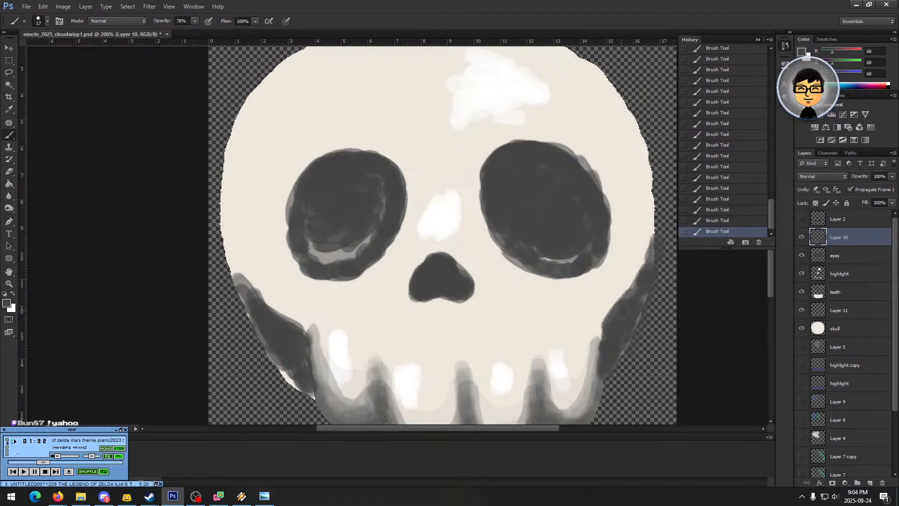
{"action": "left_click_drag", "start_coordinate": [196, 20], "coordinate": [172, 33]}
{"action": "left_click_drag", "start_coordinate": [624, 305], "coordinate": [611, 313]}
{"action": "mouse_move", "coordinate": [634, 284]}
{"action": "left_mouse_down"}
{"action": "mouse_move", "coordinate": [611, 307]}
{"action": "mouse_move", "coordinate": [651, 239]}
{"action": "mouse_move", "coordinate": [650, 174]}
{"action": "left_mouse_up"}
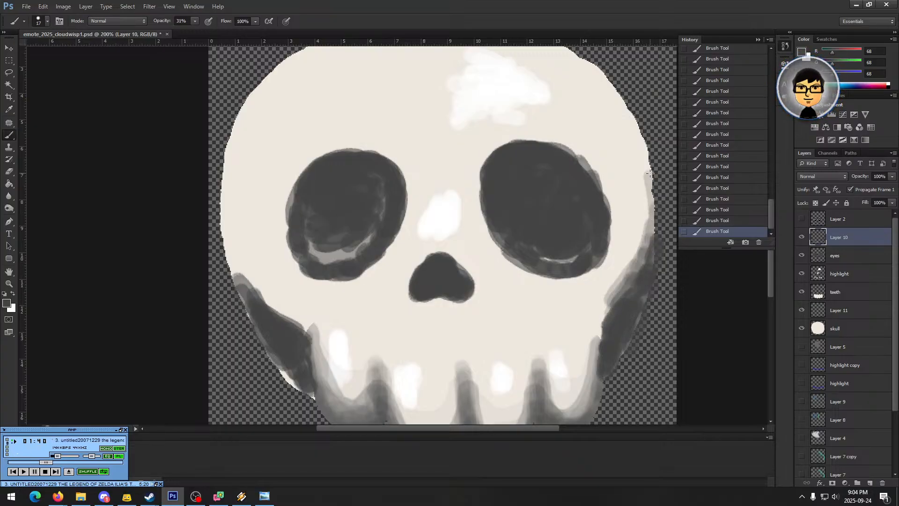
{"action": "left_click_drag", "start_coordinate": [651, 234], "coordinate": [605, 310]}
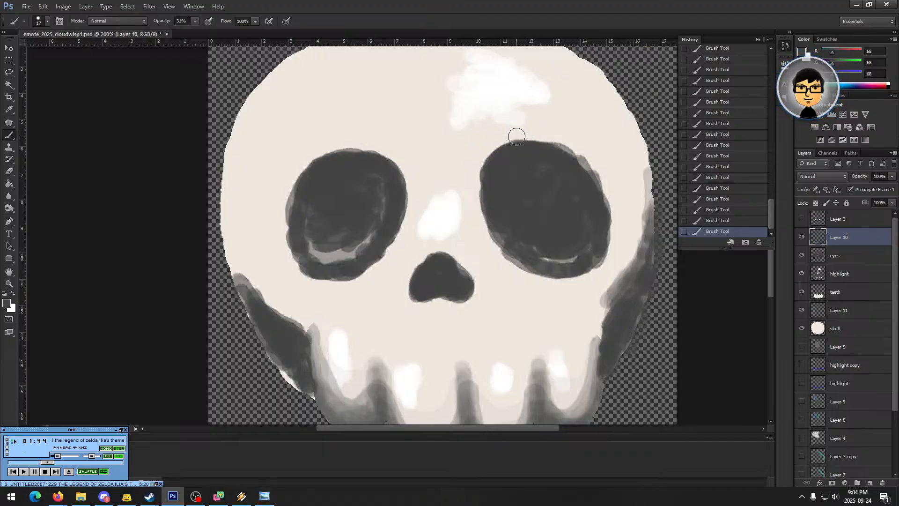
- Try a light grey scar stroke above and below the skull's right eye socket, and revert both strokes
{"action": "scroll", "coordinate": [556, 240], "scroll_direction": "down", "scroll_amount": 1}
{"action": "mouse_move", "coordinate": [515, 125]}
{"action": "left_mouse_down"}
{"action": "mouse_move", "coordinate": [503, 99]}
{"action": "mouse_move", "coordinate": [521, 129]}
{"action": "mouse_move", "coordinate": [497, 89]}
{"action": "left_mouse_up"}
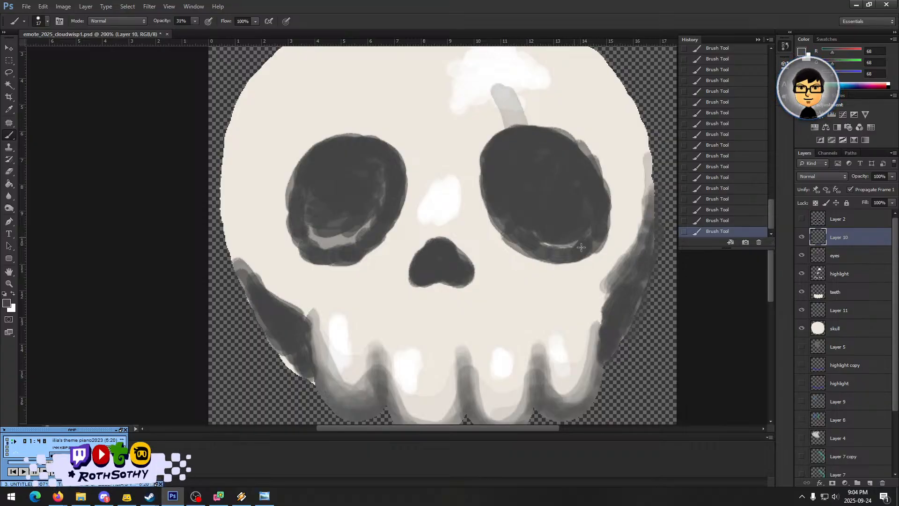
{"action": "left_click_drag", "start_coordinate": [585, 260], "coordinate": [599, 279]}
{"action": "scroll", "coordinate": [552, 231], "scroll_direction": "up", "scroll_amount": 3}
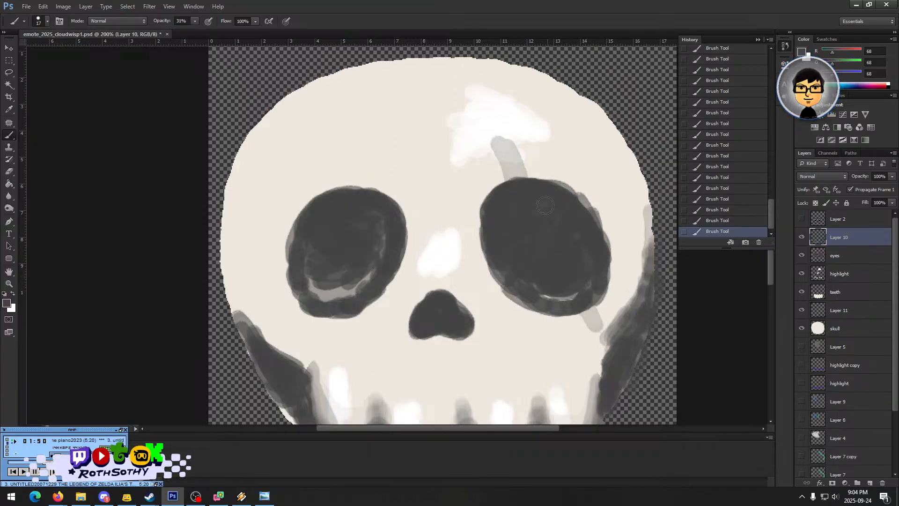
{"action": "left_click", "coordinate": [721, 220]}
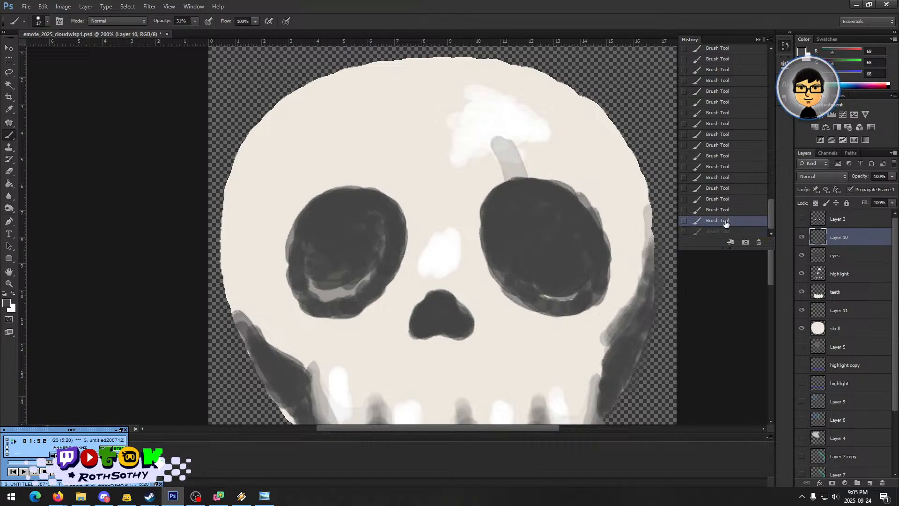
{"action": "left_click", "coordinate": [720, 211]}
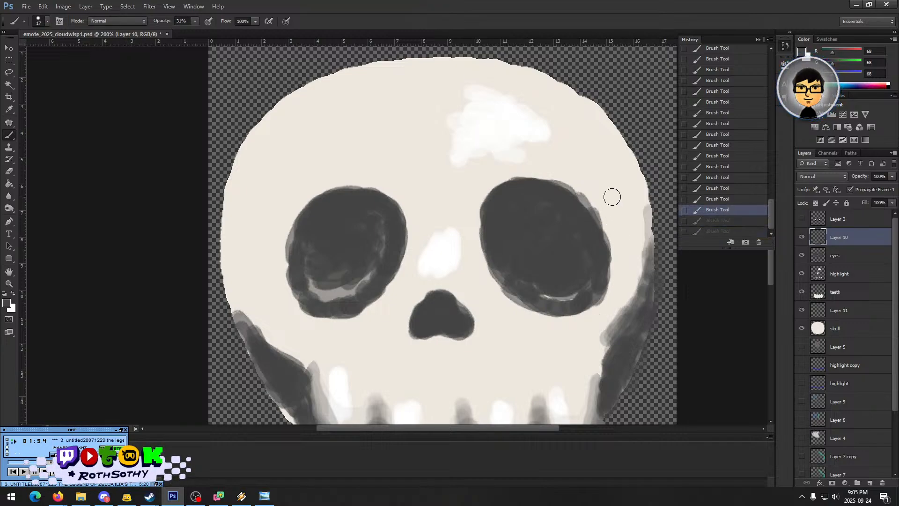
- Layer translucent grey strokes along the skull's left edge, from beside the eye socket down to the teeth
{"action": "scroll", "coordinate": [612, 200], "scroll_direction": "down", "scroll_amount": 2}
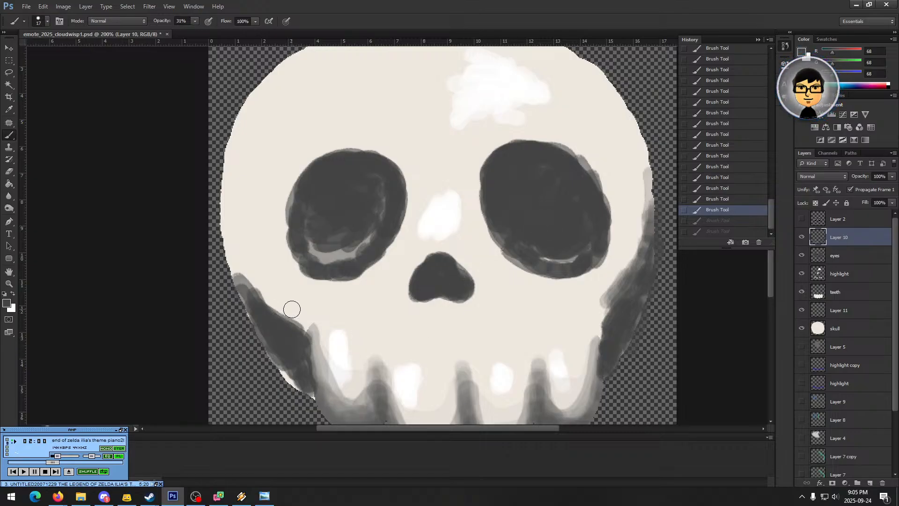
{"action": "left_click_drag", "start_coordinate": [233, 219], "coordinate": [247, 273]}
{"action": "mouse_move", "coordinate": [231, 226]}
{"action": "left_mouse_down"}
{"action": "mouse_move", "coordinate": [239, 292]}
{"action": "mouse_move", "coordinate": [237, 258]}
{"action": "mouse_move", "coordinate": [260, 296]}
{"action": "left_mouse_up"}
{"action": "left_click_drag", "start_coordinate": [252, 265], "coordinate": [311, 335]}
{"action": "mouse_move", "coordinate": [271, 279]}
{"action": "left_mouse_down"}
{"action": "mouse_move", "coordinate": [252, 197]}
{"action": "mouse_move", "coordinate": [250, 241]}
{"action": "left_mouse_up"}
{"action": "left_click_drag", "start_coordinate": [246, 165], "coordinate": [242, 228]}
{"action": "mouse_move", "coordinate": [237, 164]}
{"action": "left_mouse_down"}
{"action": "mouse_move", "coordinate": [239, 240]}
{"action": "mouse_move", "coordinate": [235, 216]}
{"action": "mouse_move", "coordinate": [265, 295]}
{"action": "left_mouse_up"}
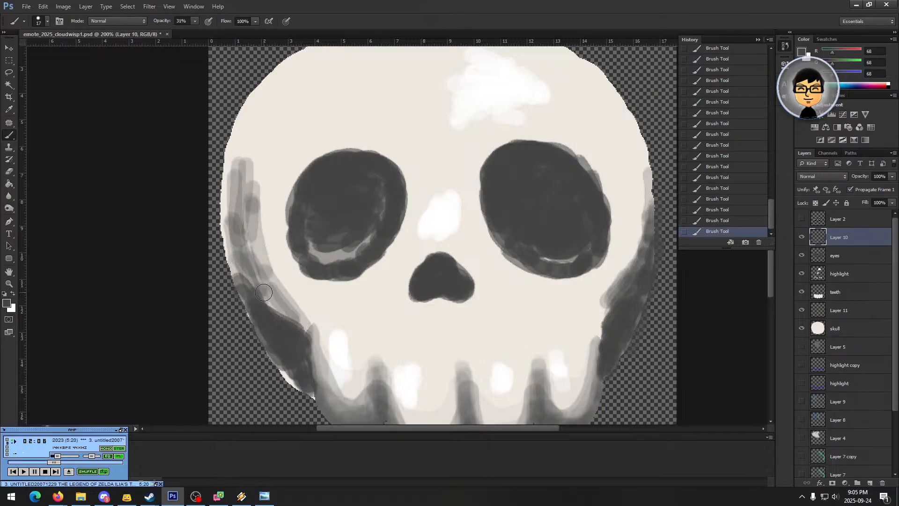
- Extend the grey edge shading up the skull's left side and around the upper-left curve of the forehead
{"action": "scroll", "coordinate": [299, 276], "scroll_direction": "up", "scroll_amount": 1}
{"action": "scroll", "coordinate": [299, 276], "scroll_direction": "up", "scroll_amount": 1}
{"action": "mouse_move", "coordinate": [249, 183]}
{"action": "left_mouse_down"}
{"action": "mouse_move", "coordinate": [230, 245]}
{"action": "mouse_move", "coordinate": [294, 115]}
{"action": "left_mouse_up"}
{"action": "mouse_move", "coordinate": [247, 229]}
{"action": "left_mouse_down"}
{"action": "mouse_move", "coordinate": [305, 120]}
{"action": "mouse_move", "coordinate": [248, 230]}
{"action": "mouse_move", "coordinate": [242, 298]}
{"action": "left_mouse_up"}
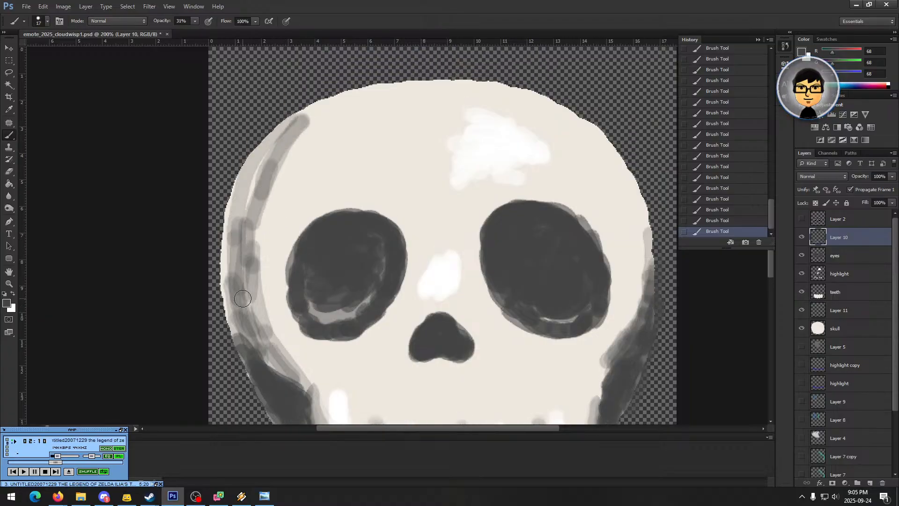
{"action": "left_click_drag", "start_coordinate": [305, 131], "coordinate": [322, 111]}
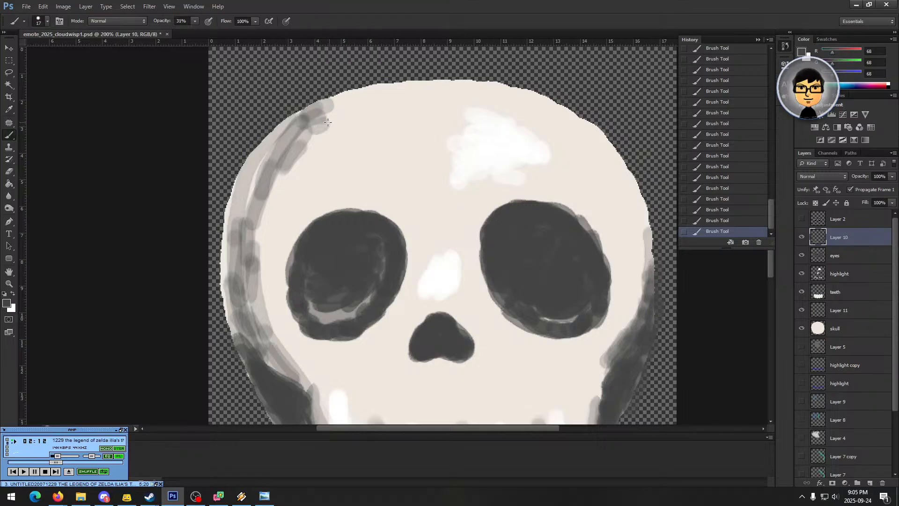
- Shade the skull's right edge from the forehead down beside the last tooth, and darken the left cheek above the teeth
{"action": "mouse_move", "coordinate": [546, 104]}
{"action": "left_mouse_down"}
{"action": "mouse_move", "coordinate": [622, 153]}
{"action": "mouse_move", "coordinate": [614, 151]}
{"action": "mouse_move", "coordinate": [641, 210]}
{"action": "left_mouse_up"}
{"action": "mouse_move", "coordinate": [573, 131]}
{"action": "left_mouse_down"}
{"action": "mouse_move", "coordinate": [637, 217]}
{"action": "mouse_move", "coordinate": [640, 303]}
{"action": "mouse_move", "coordinate": [643, 286]}
{"action": "mouse_move", "coordinate": [639, 298]}
{"action": "mouse_move", "coordinate": [632, 282]}
{"action": "mouse_move", "coordinate": [611, 336]}
{"action": "left_mouse_up"}
{"action": "scroll", "coordinate": [610, 336], "scroll_direction": "down", "scroll_amount": 5}
{"action": "mouse_move", "coordinate": [603, 242]}
{"action": "left_mouse_down"}
{"action": "mouse_move", "coordinate": [594, 292]}
{"action": "mouse_move", "coordinate": [590, 268]}
{"action": "mouse_move", "coordinate": [580, 307]}
{"action": "mouse_move", "coordinate": [591, 293]}
{"action": "mouse_move", "coordinate": [590, 323]}
{"action": "left_mouse_up"}
{"action": "scroll", "coordinate": [591, 272], "scroll_direction": "up", "scroll_amount": 1}
{"action": "left_click_drag", "start_coordinate": [591, 276], "coordinate": [590, 328]}
{"action": "left_click_drag", "start_coordinate": [601, 276], "coordinate": [600, 266]}
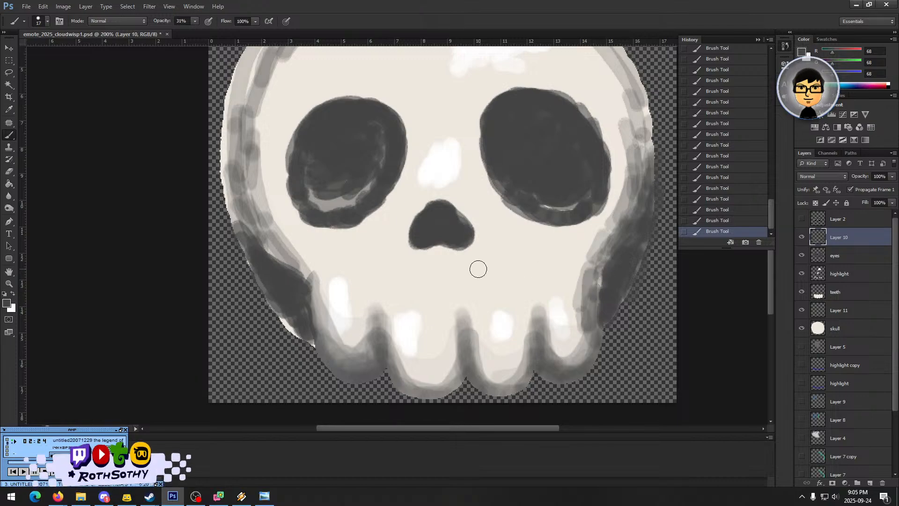
{"action": "mouse_move", "coordinate": [268, 242]}
{"action": "left_mouse_down"}
{"action": "mouse_move", "coordinate": [323, 267]}
{"action": "mouse_move", "coordinate": [310, 273]}
{"action": "mouse_move", "coordinate": [321, 306]}
{"action": "mouse_move", "coordinate": [318, 281]}
{"action": "left_mouse_up"}
- Lower the brush opacity to 7% and softly blend the shading on the teeth and along the skull's left edge
{"action": "left_click", "coordinate": [195, 21]}
{"action": "left_click_drag", "start_coordinate": [198, 29], "coordinate": [183, 31]}
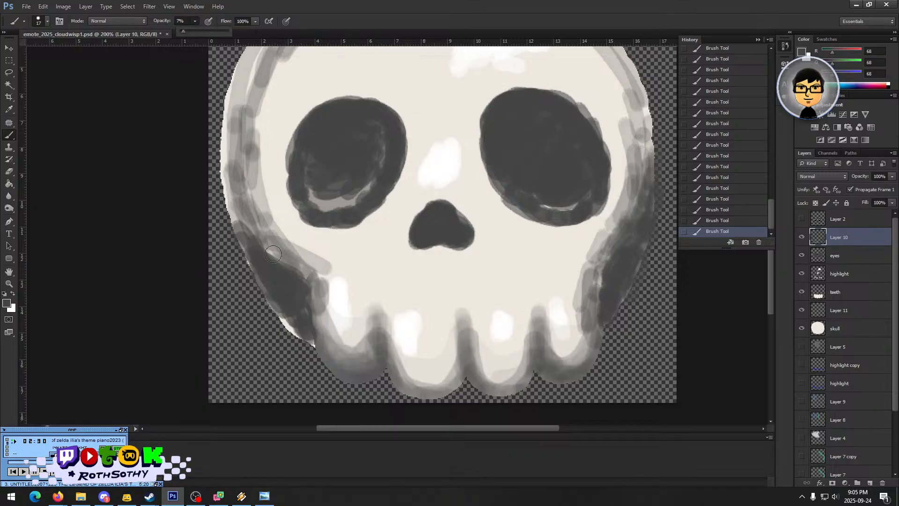
{"action": "left_click", "coordinate": [390, 327]}
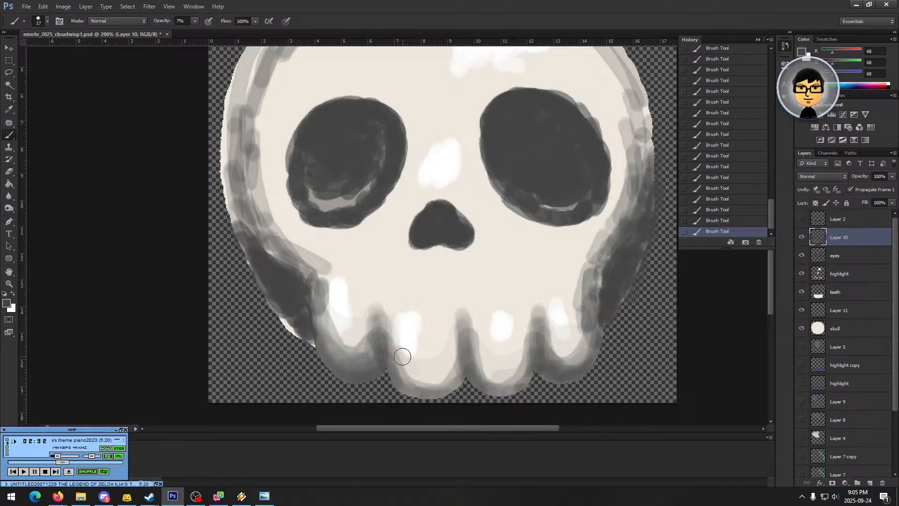
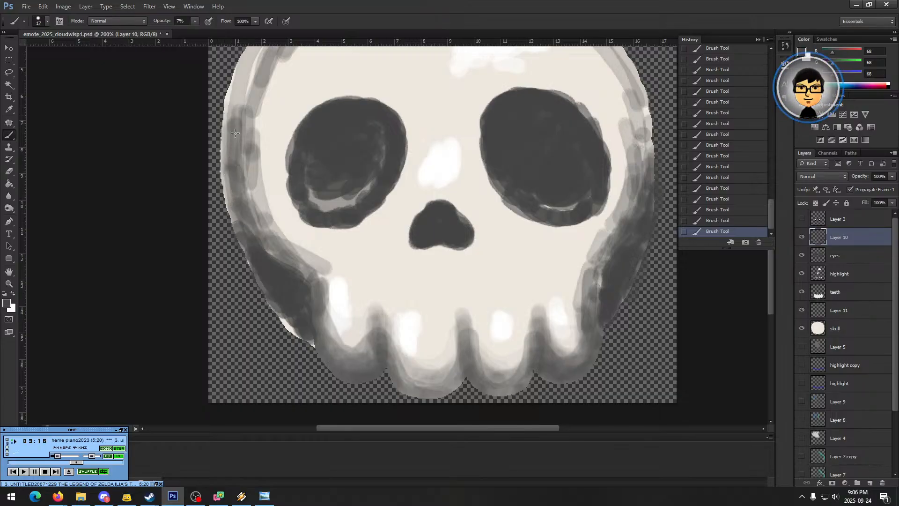
{"action": "left_click_drag", "start_coordinate": [240, 89], "coordinate": [247, 164]}
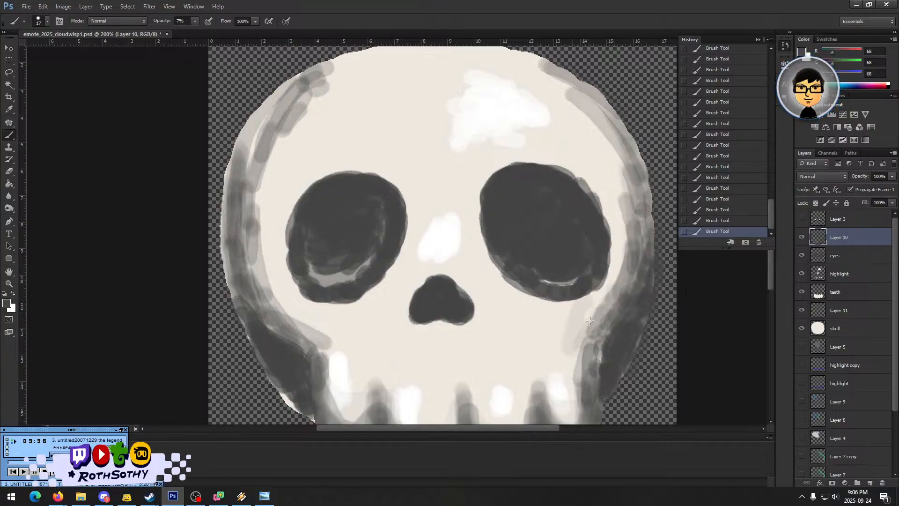
- Add faint grey shading to the cheek under the right eye socket, around the nose hole and below the nose
{"action": "scroll", "coordinate": [577, 330], "scroll_direction": "down", "scroll_amount": 3}
{"action": "scroll", "coordinate": [577, 329], "scroll_direction": "down", "scroll_amount": 2}
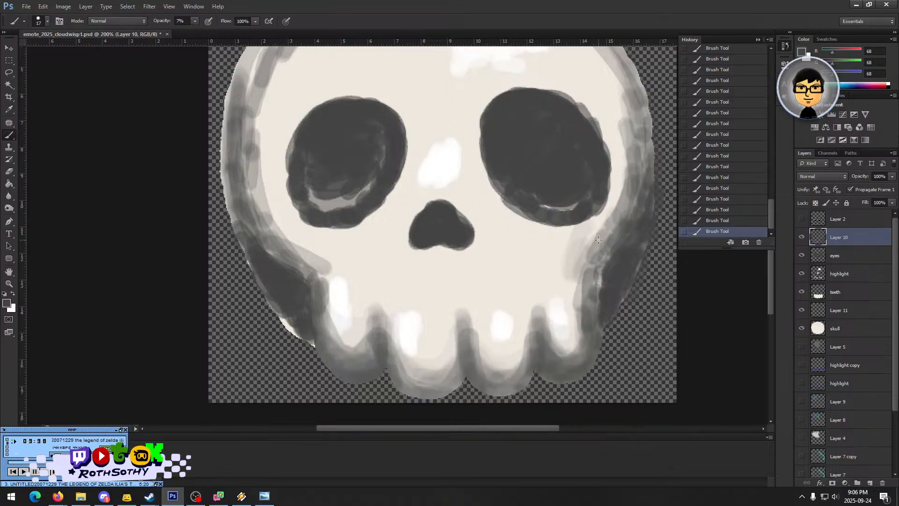
{"action": "mouse_move", "coordinate": [552, 275]}
{"action": "left_mouse_down"}
{"action": "mouse_move", "coordinate": [534, 229]}
{"action": "mouse_move", "coordinate": [516, 240]}
{"action": "mouse_move", "coordinate": [522, 244]}
{"action": "mouse_move", "coordinate": [478, 186]}
{"action": "mouse_move", "coordinate": [464, 189]}
{"action": "mouse_move", "coordinate": [479, 204]}
{"action": "left_mouse_up"}
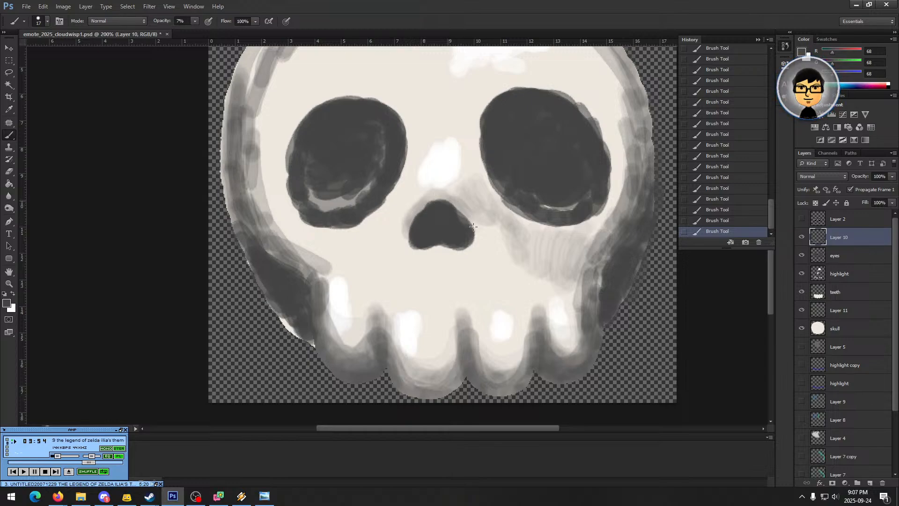
{"action": "scroll", "coordinate": [515, 228], "scroll_direction": "down", "scroll_amount": 2}
{"action": "scroll", "coordinate": [514, 228], "scroll_direction": "up", "scroll_amount": 2}
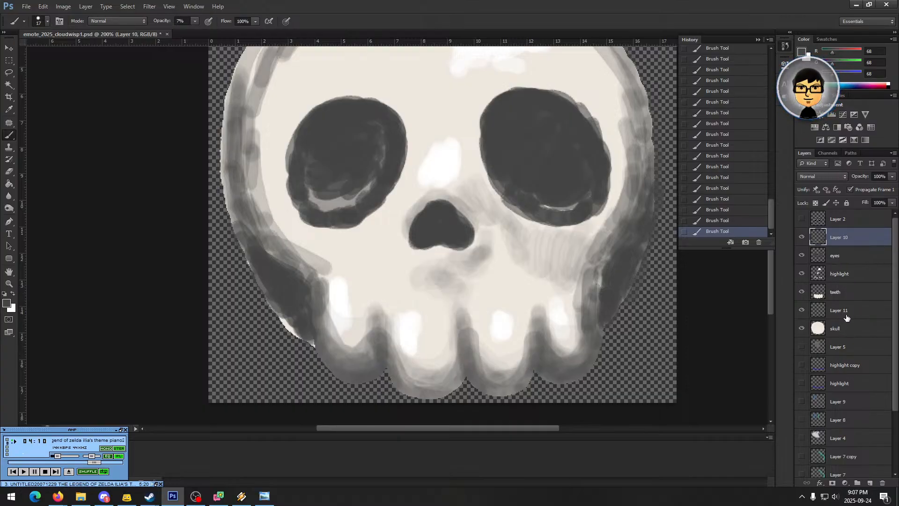
- Toggle the visibility of the teeth layer and Layer 10 to check which one holds the grey shading
{"action": "left_click", "coordinate": [817, 294]}
{"action": "left_click", "coordinate": [802, 292]}
{"action": "left_click", "coordinate": [802, 292]}
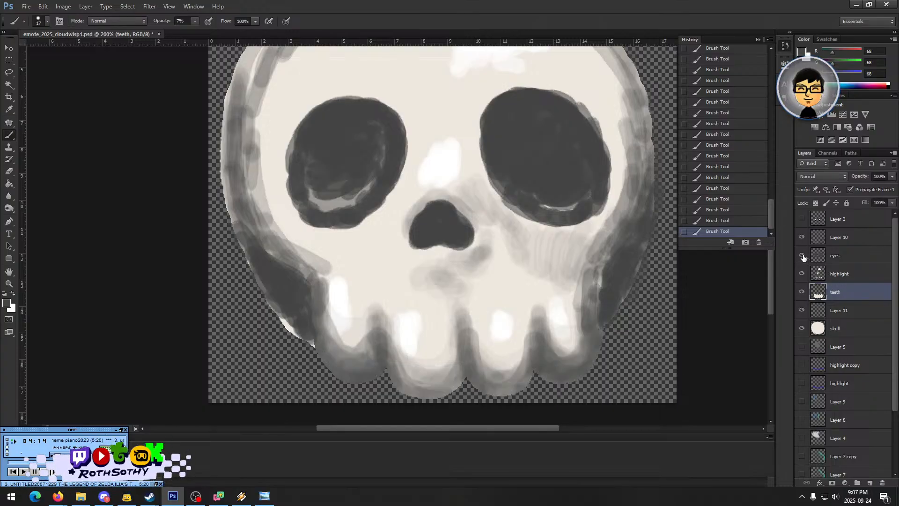
{"action": "left_click", "coordinate": [802, 238]}
{"action": "left_click", "coordinate": [802, 238]}
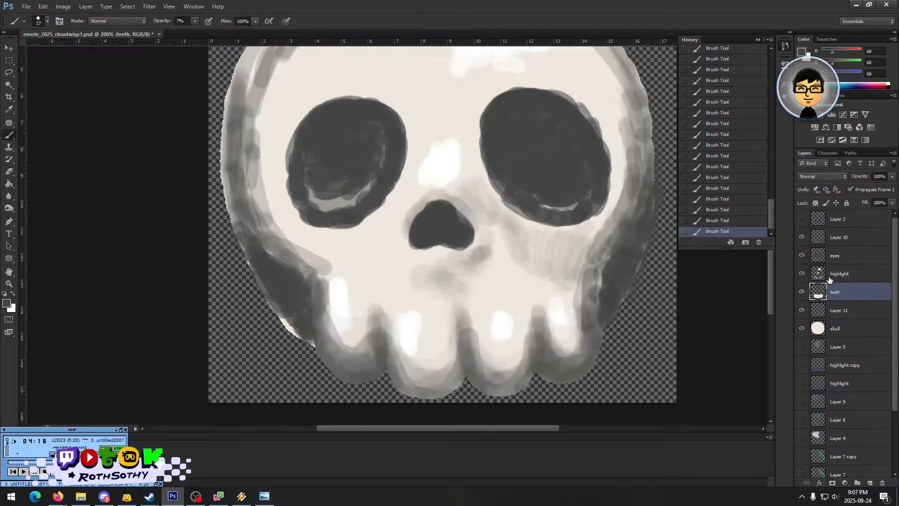
{"action": "left_click", "coordinate": [810, 239]}
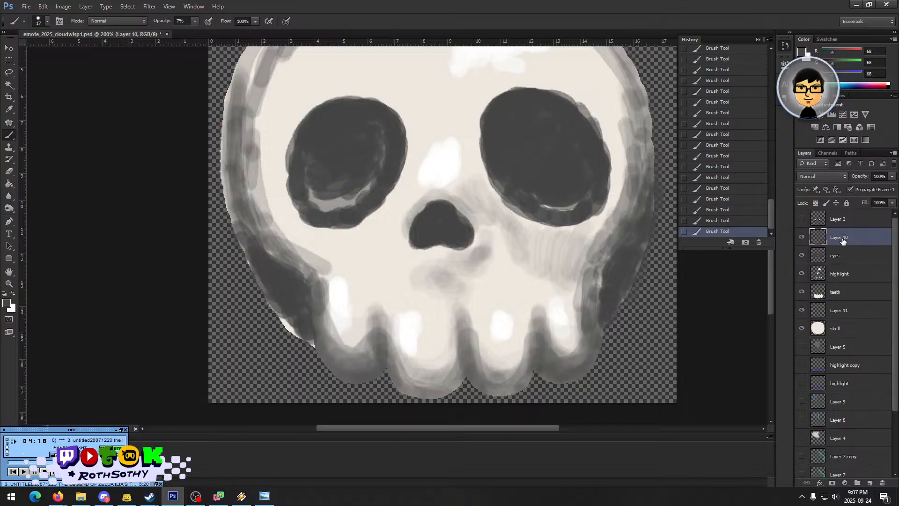
{"action": "left_click", "coordinate": [802, 238]}
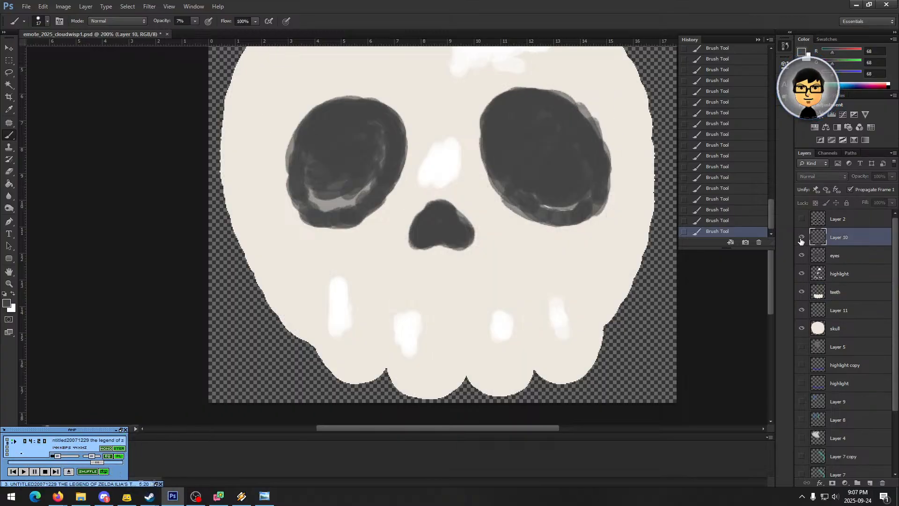
{"action": "left_click", "coordinate": [802, 238]}
- Outline the whole row of teeth with a freehand Lasso selection
{"action": "left_click", "coordinate": [9, 73]}
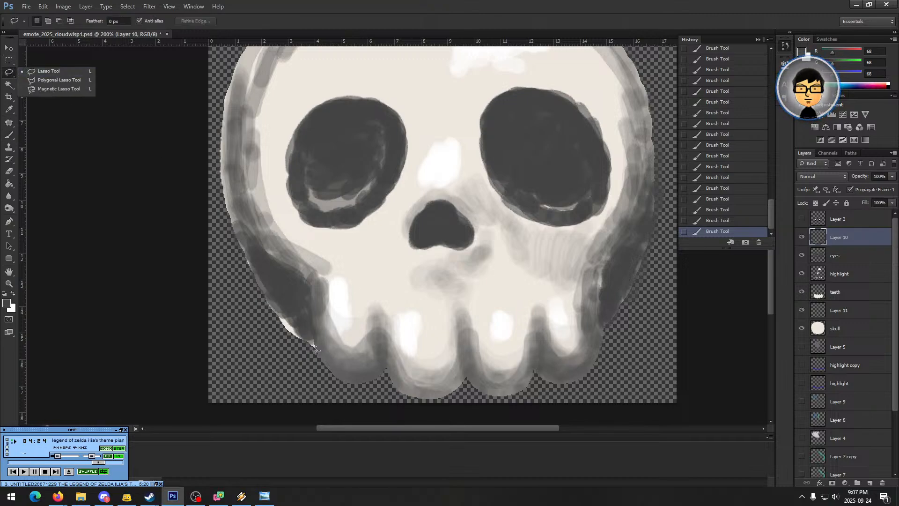
{"action": "left_click", "coordinate": [317, 351]}
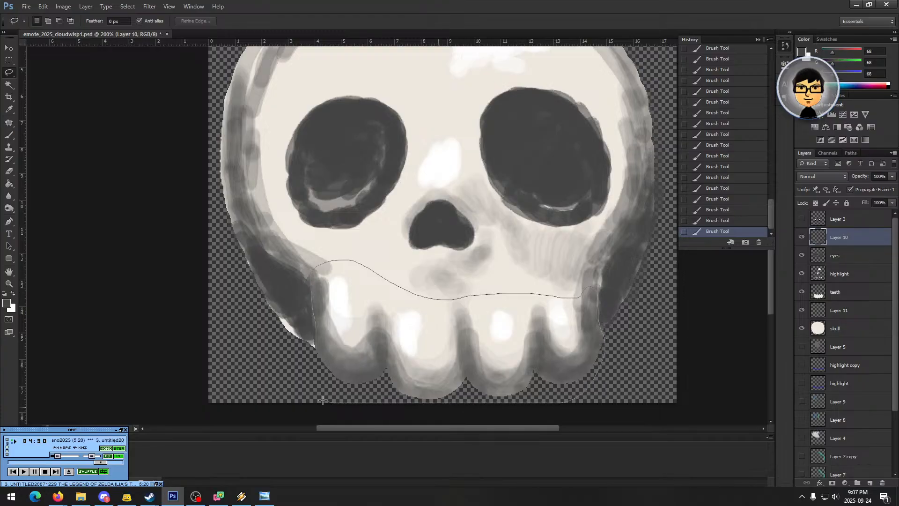
{"action": "left_click_drag", "start_coordinate": [314, 354], "coordinate": [315, 350]}
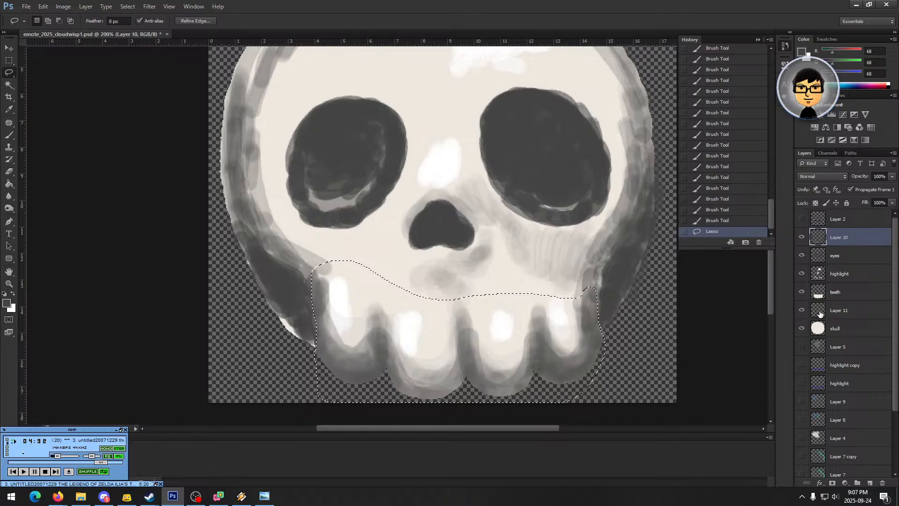
- Try nudging the selected teeth sideways on Layer 10 and the teeth layer together, and undo the nudge
{"action": "left_click", "coordinate": [836, 292], "text": "ctrl"}
{"action": "key", "text": "v"}
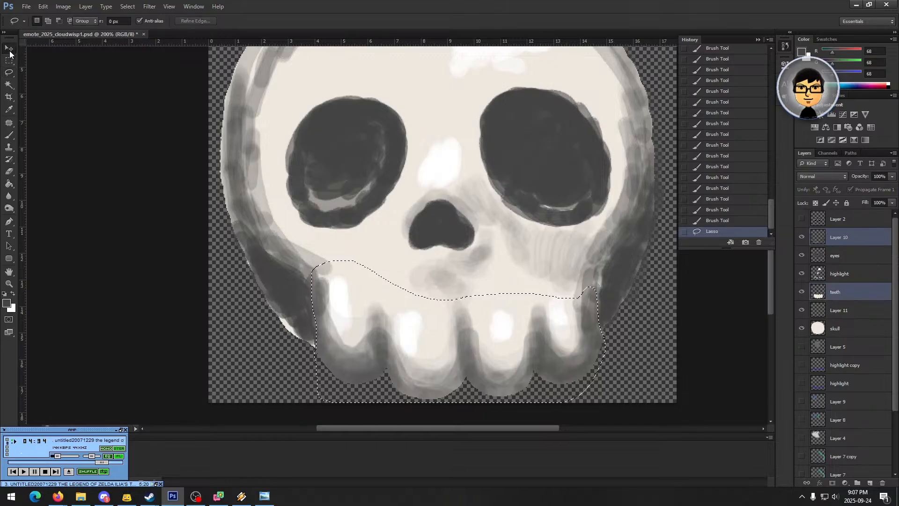
{"action": "key", "text": "Up"}
{"action": "key", "text": "Left"}
{"action": "key", "text": "Left"}
{"action": "key", "text": "Left"}
{"action": "key", "text": "Left"}
{"action": "key", "text": "Left"}
{"action": "key", "text": "Left"}
{"action": "key", "text": "Left"}
{"action": "key", "text": "Left"}
{"action": "key", "text": "Left"}
{"action": "key", "text": "Left"}
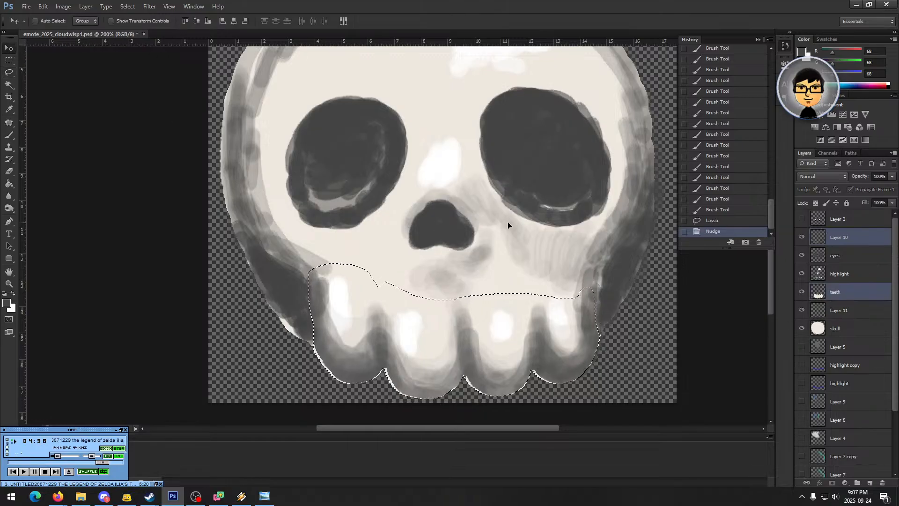
{"action": "key", "text": "Right"}
{"action": "key", "text": "Right"}
{"action": "key", "text": "Right"}
{"action": "key", "text": "Right"}
{"action": "key", "text": "Right"}
{"action": "key", "text": "Right"}
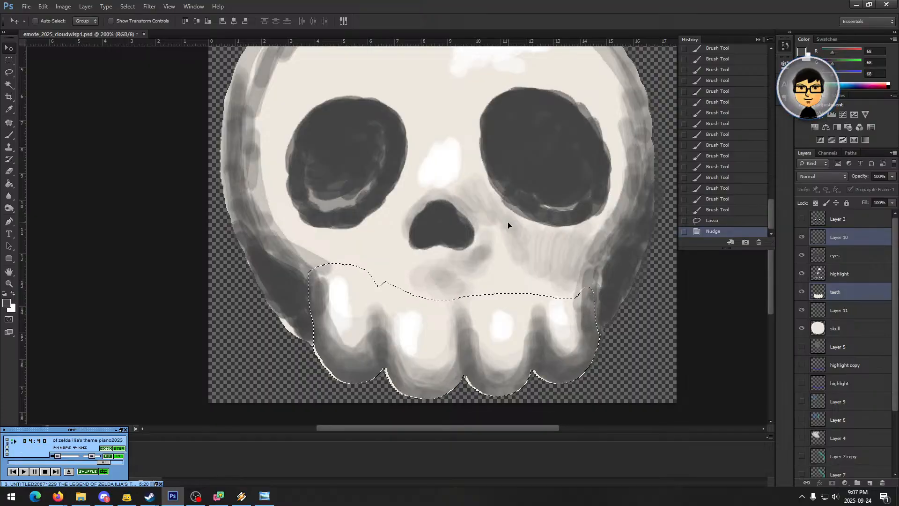
{"action": "key", "text": "ctrl+z"}
- Move only the selected tooth shading on Layer 10 about 20 pixels to the left
{"action": "left_click", "coordinate": [840, 241]}
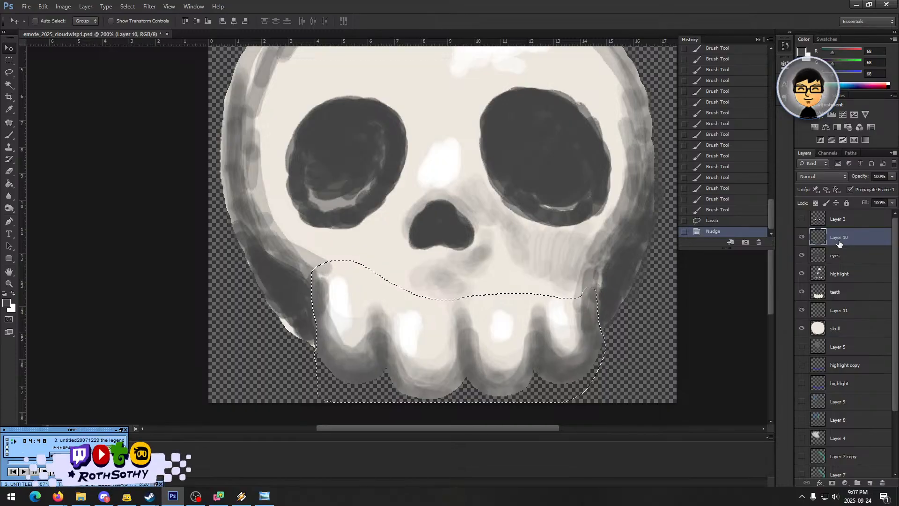
{"action": "key", "text": "shift+Left"}
{"action": "key", "text": "shift+Left"}
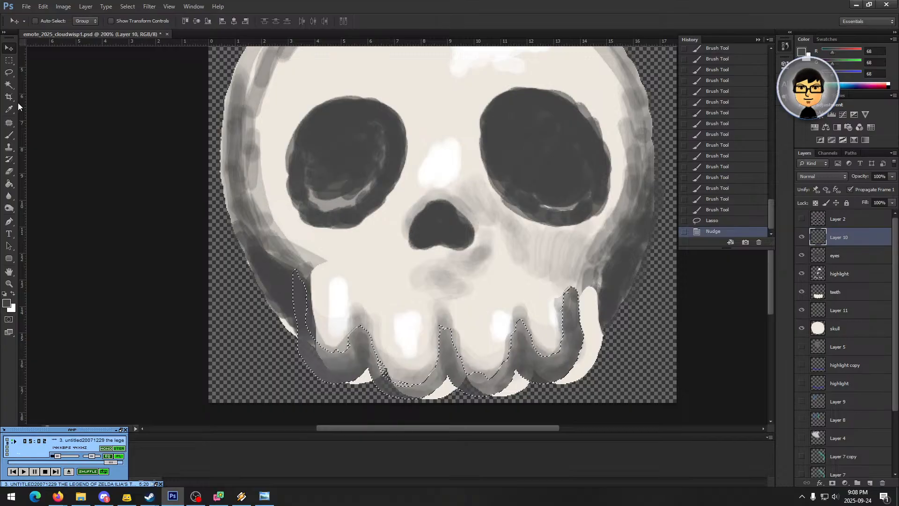
- Clear the selection and nudge the whole teeth layer to the left so it sits beneath its grey shading
{"action": "left_click", "coordinate": [9, 60]}
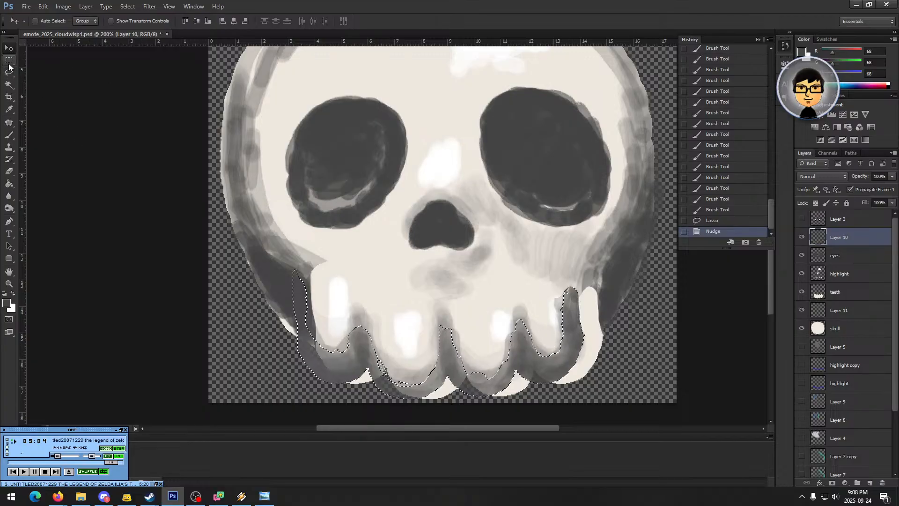
{"action": "left_click", "coordinate": [175, 277]}
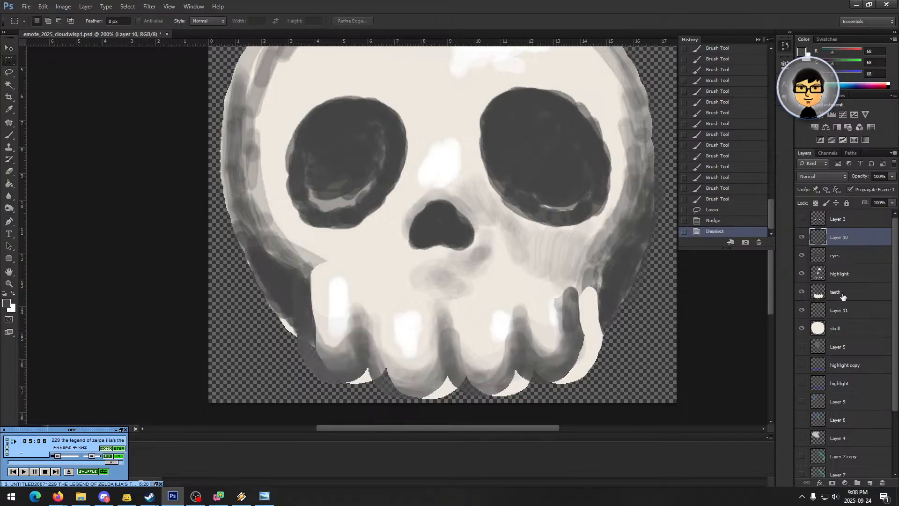
{"action": "left_click", "coordinate": [838, 292]}
{"action": "left_click", "coordinate": [13, 48]}
{"action": "key", "text": "Left"}
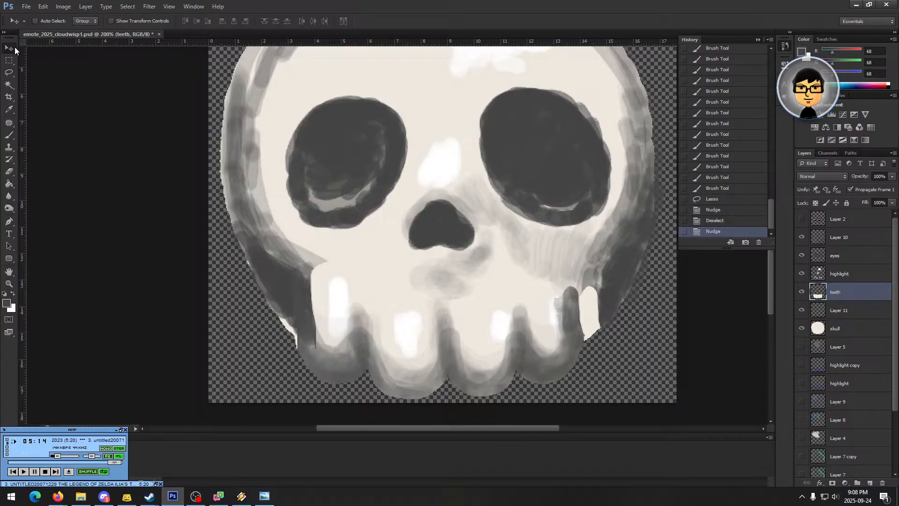
- On the skull layer, sample the skull's off-white (RGB 239, 232, 223) as the foreground colour and set the brush opacity to 100%
{"action": "left_click", "coordinate": [9, 283]}
{"action": "right_click", "coordinate": [368, 243]}
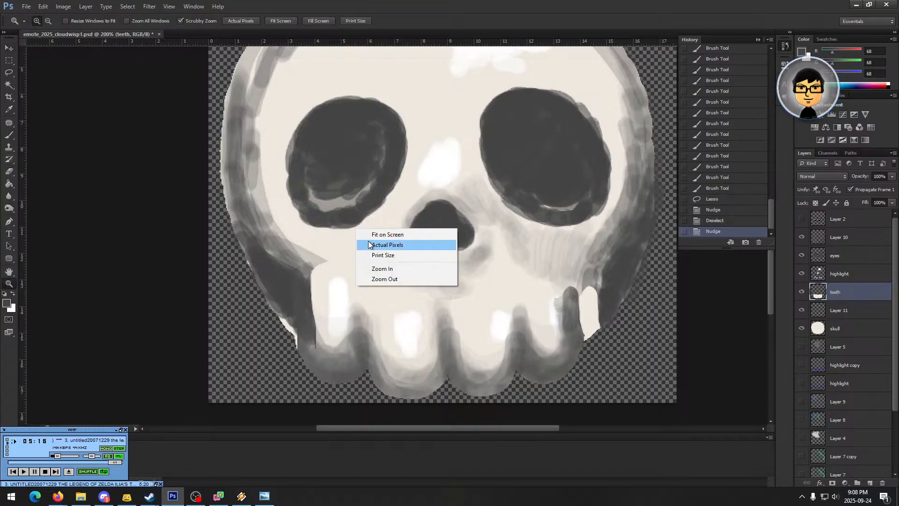
{"action": "left_click", "coordinate": [369, 244]}
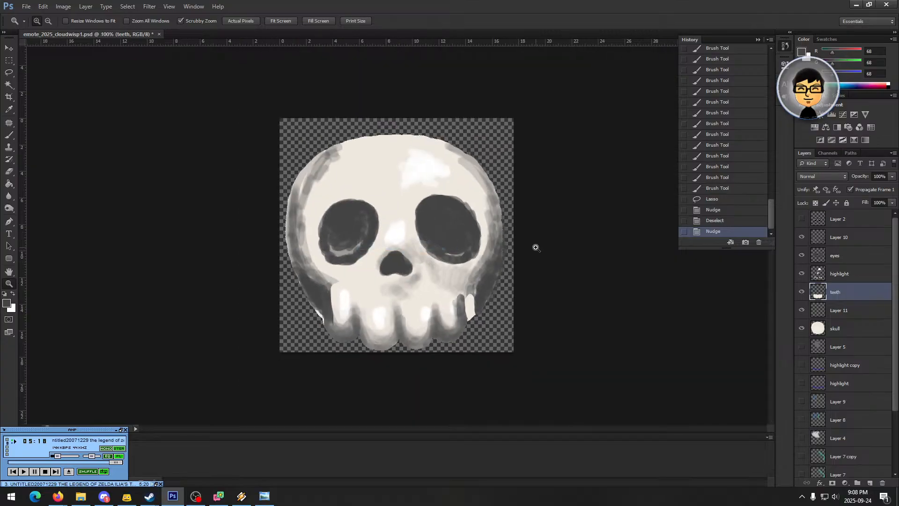
{"action": "left_click", "coordinate": [838, 328]}
{"action": "key", "text": "v"}
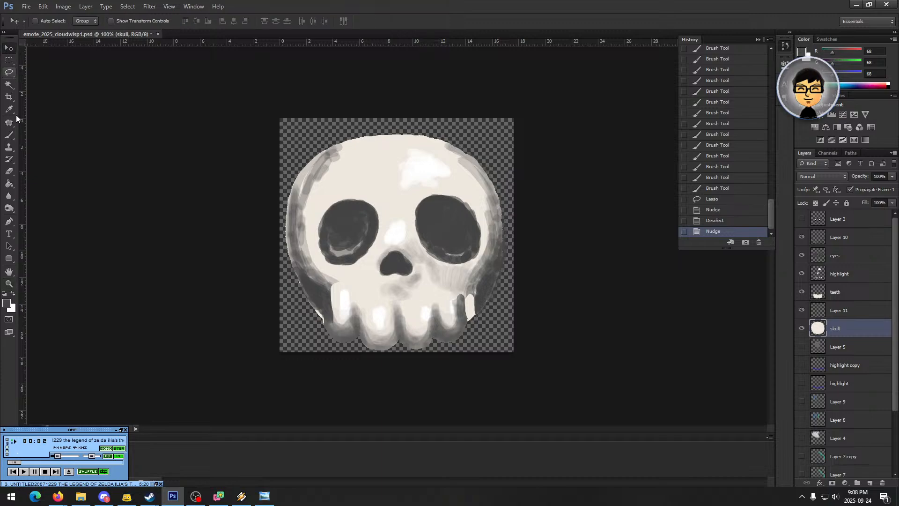
{"action": "left_click", "coordinate": [8, 135]}
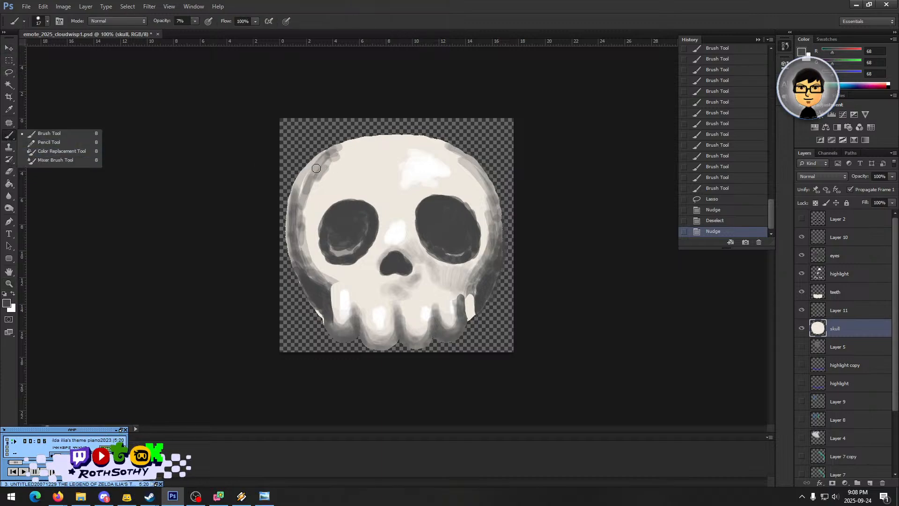
{"action": "left_click", "coordinate": [12, 294]}
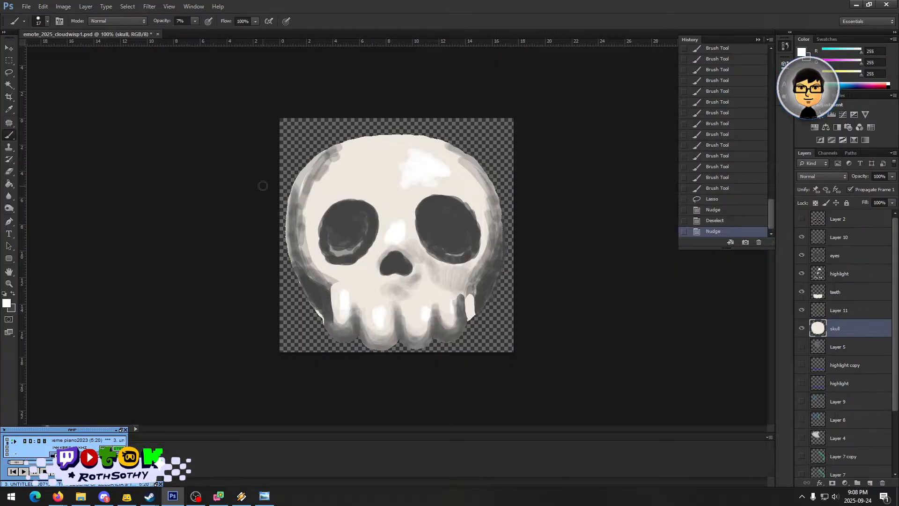
{"action": "left_click", "coordinate": [6, 304]}
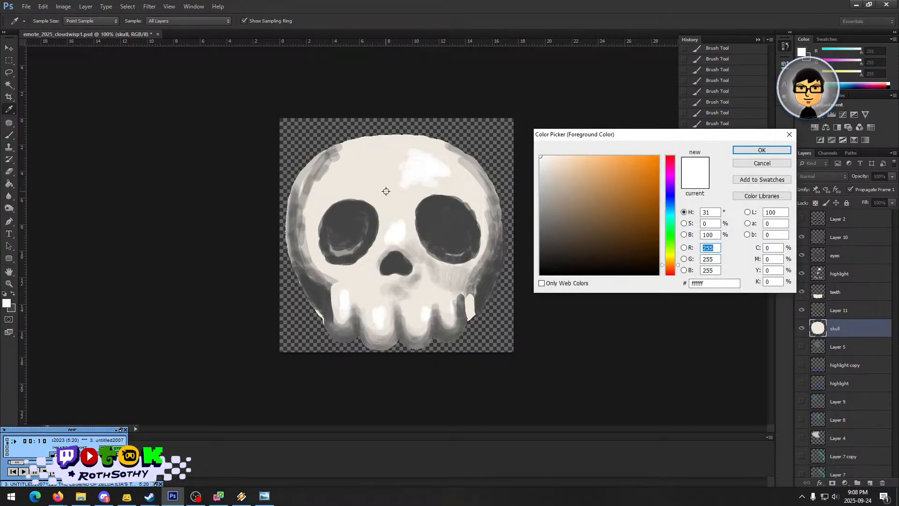
{"action": "left_click", "coordinate": [436, 187]}
{"action": "key", "text": "Return"}
{"action": "key", "text": "b"}
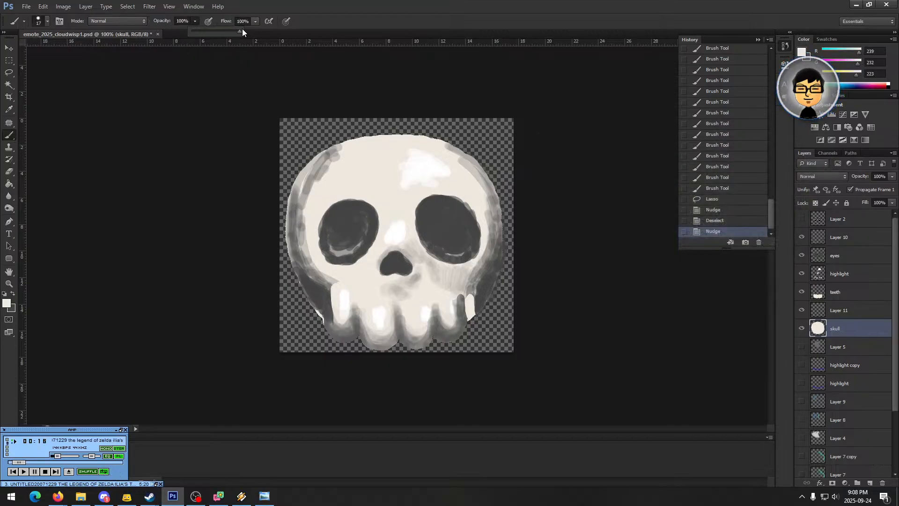
{"action": "left_click_drag", "start_coordinate": [213, 31], "coordinate": [239, 31]}
- Smudge the skull layer's upper outline outward with an 85 px hard Smudge brush at 100% strength, making the crown taller and rounder
{"action": "left_click", "coordinate": [7, 211]}
{"action": "left_click", "coordinate": [8, 200]}
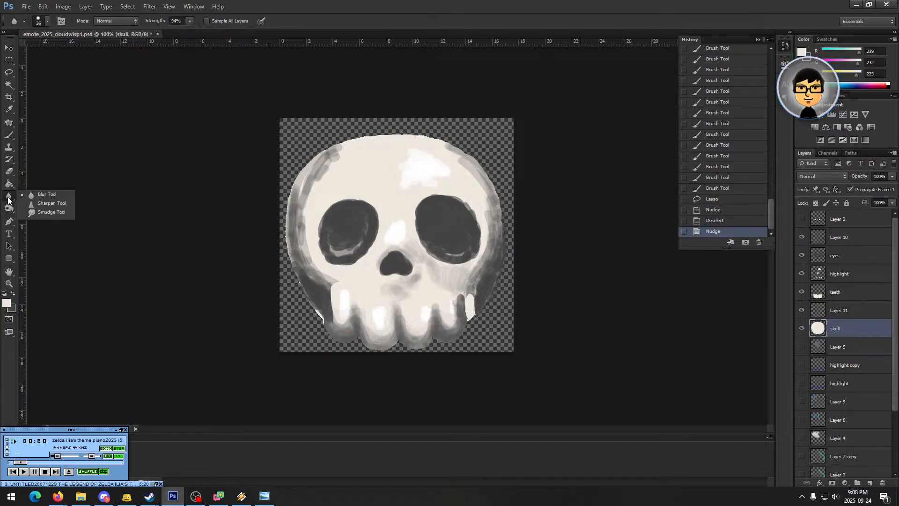
{"action": "left_click", "coordinate": [51, 212]}
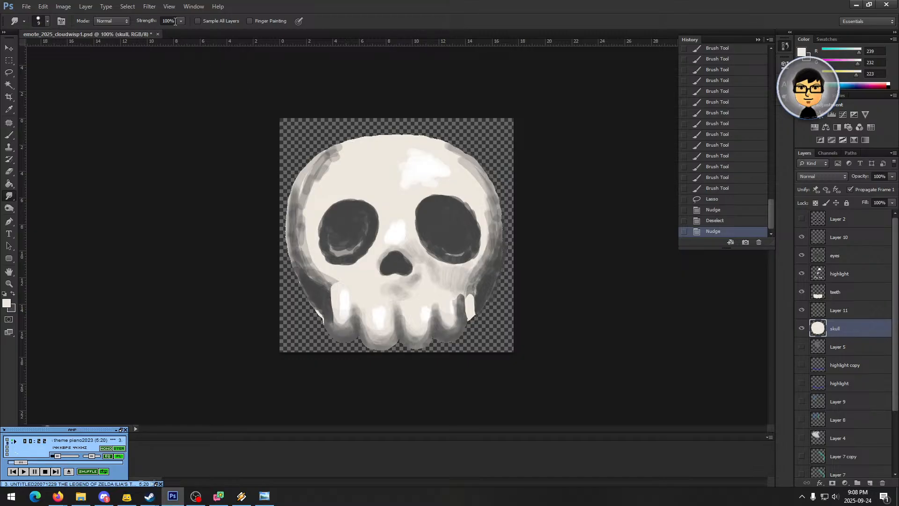
{"action": "right_click", "coordinate": [456, 176]}
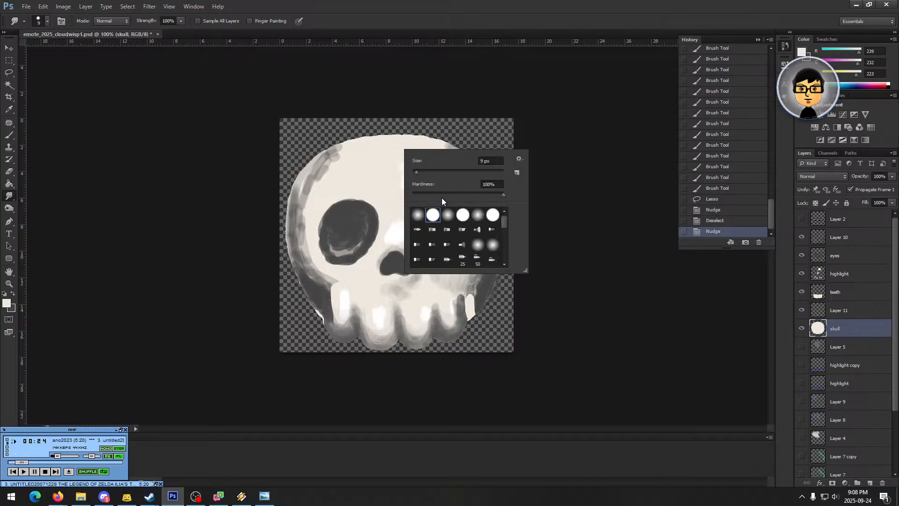
{"action": "left_click_drag", "start_coordinate": [433, 174], "coordinate": [465, 173]}
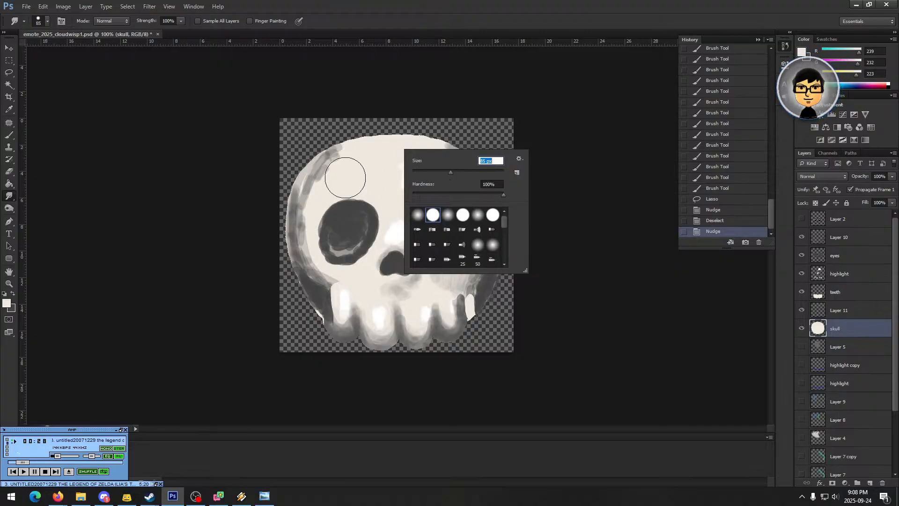
{"action": "left_click_drag", "start_coordinate": [318, 184], "coordinate": [344, 150]}
{"action": "mouse_move", "coordinate": [341, 145]}
{"action": "left_mouse_down"}
{"action": "mouse_move", "coordinate": [356, 139]}
{"action": "mouse_move", "coordinate": [363, 148]}
{"action": "mouse_move", "coordinate": [389, 134]}
{"action": "left_mouse_up"}
{"action": "mouse_move", "coordinate": [379, 140]}
{"action": "left_mouse_down"}
{"action": "mouse_move", "coordinate": [376, 152]}
{"action": "mouse_move", "coordinate": [385, 146]}
{"action": "left_mouse_up"}
{"action": "left_click_drag", "start_coordinate": [381, 153], "coordinate": [398, 146]}
{"action": "left_click_drag", "start_coordinate": [398, 152], "coordinate": [419, 149]}
{"action": "left_click_drag", "start_coordinate": [424, 159], "coordinate": [462, 171]}
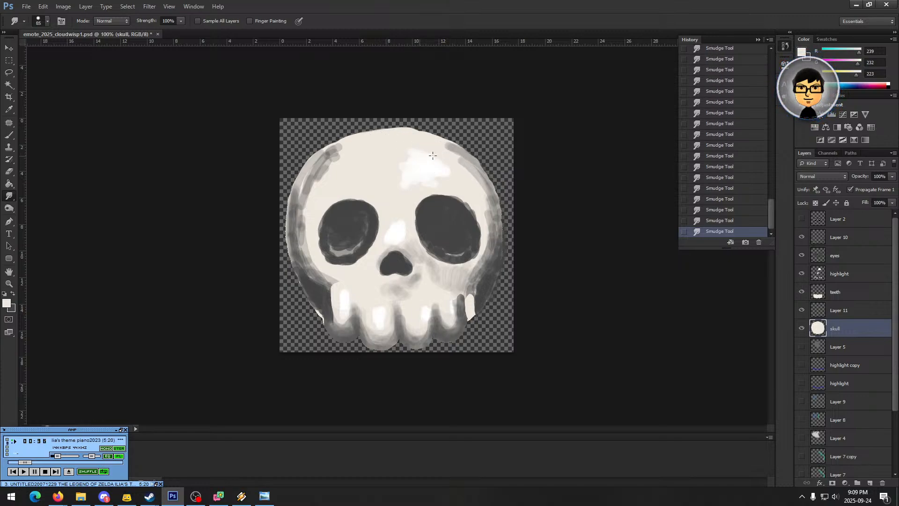
{"action": "mouse_move", "coordinate": [411, 150]}
{"action": "left_mouse_down"}
{"action": "mouse_move", "coordinate": [459, 168]}
{"action": "mouse_move", "coordinate": [442, 162]}
{"action": "mouse_move", "coordinate": [483, 214]}
{"action": "left_mouse_up"}
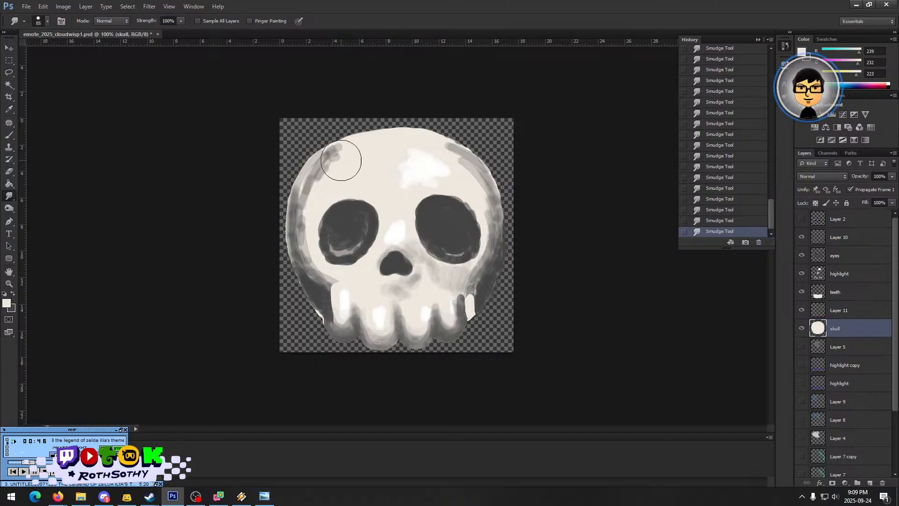
- Examine the teeth, jaw and crown outline up close and at actual size, finishing with the whole skull fitted to the screen
{"action": "key", "text": "z"}
{"action": "left_click", "coordinate": [378, 331]}
{"action": "right_click", "coordinate": [549, 265]}
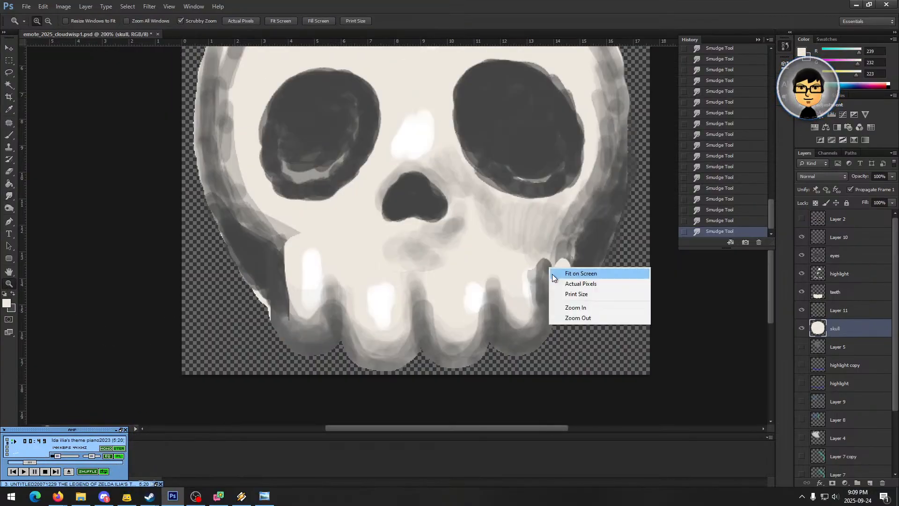
{"action": "left_click", "coordinate": [573, 314]}
{"action": "left_click_drag", "start_coordinate": [270, 115], "coordinate": [452, 268]}
{"action": "right_click", "coordinate": [452, 268]}
{"action": "left_click", "coordinate": [483, 284]}
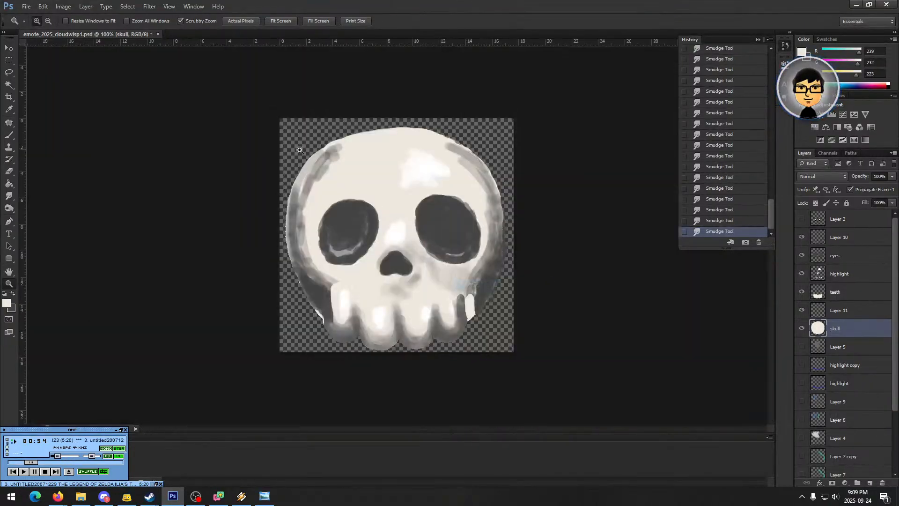
{"action": "left_click", "coordinate": [272, 110]}
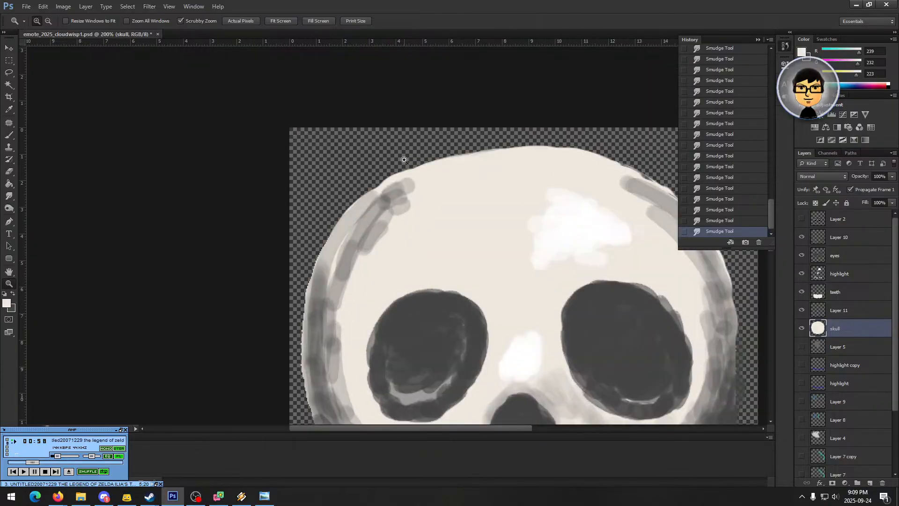
{"action": "left_click", "coordinate": [514, 316], "text": "alt"}
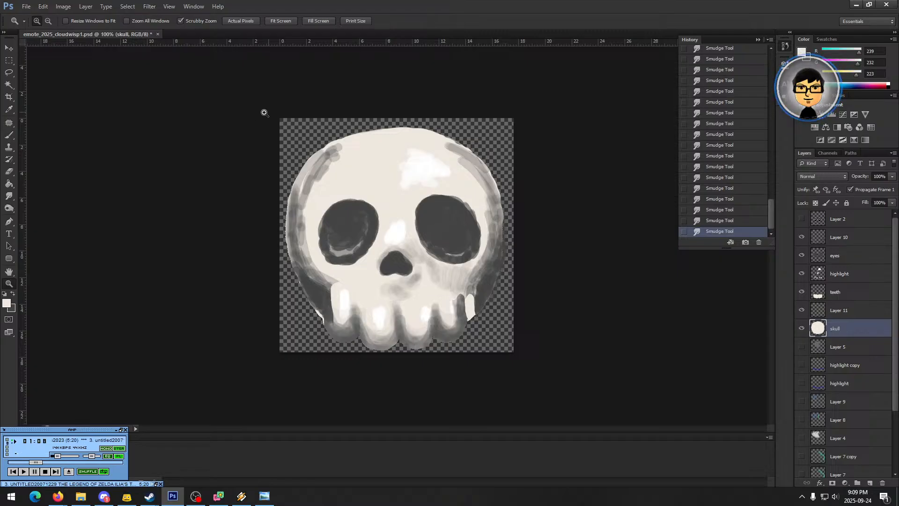
{"action": "left_click", "coordinate": [471, 304]}
{"action": "right_click", "coordinate": [452, 220]}
{"action": "left_click", "coordinate": [473, 268]}
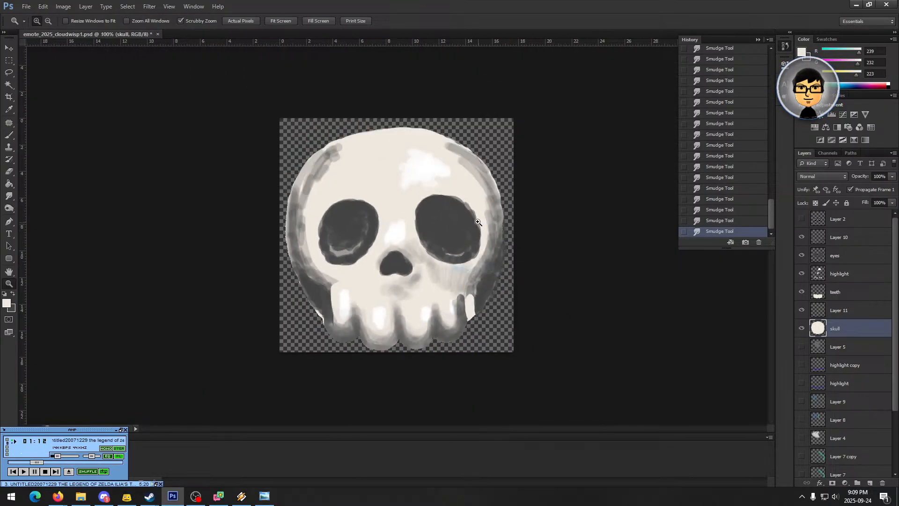
{"action": "right_click", "coordinate": [478, 223]}
{"action": "left_click", "coordinate": [506, 228]}
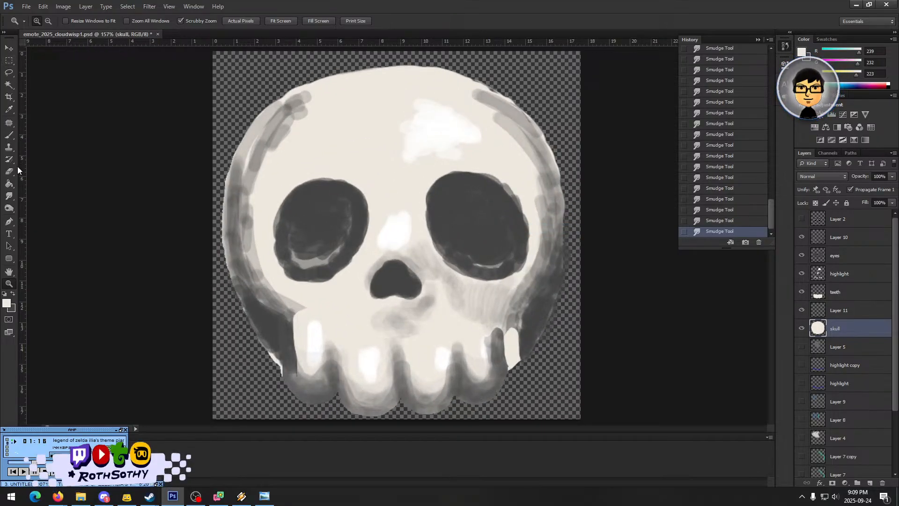
- Extend the crown and upper right edge of the skull layer further outward with the Smudge tool
{"action": "left_click", "coordinate": [9, 196]}
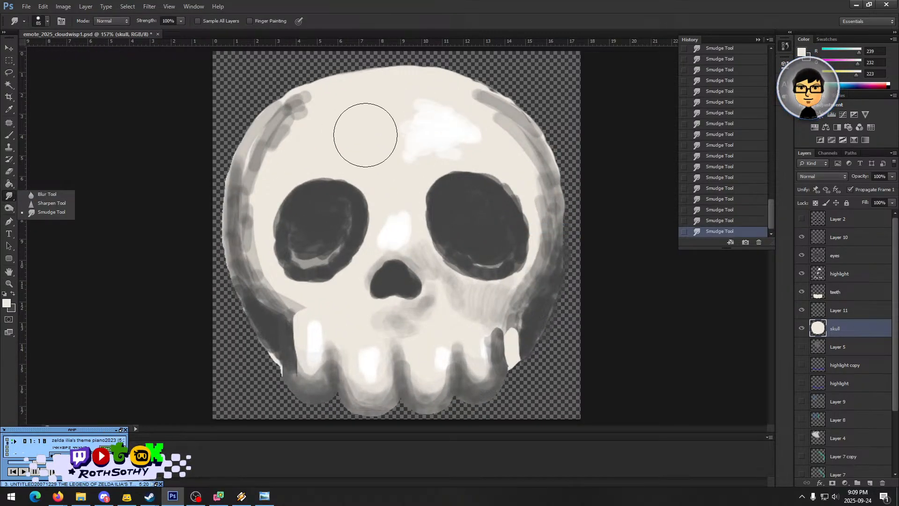
{"action": "left_click", "coordinate": [327, 112]}
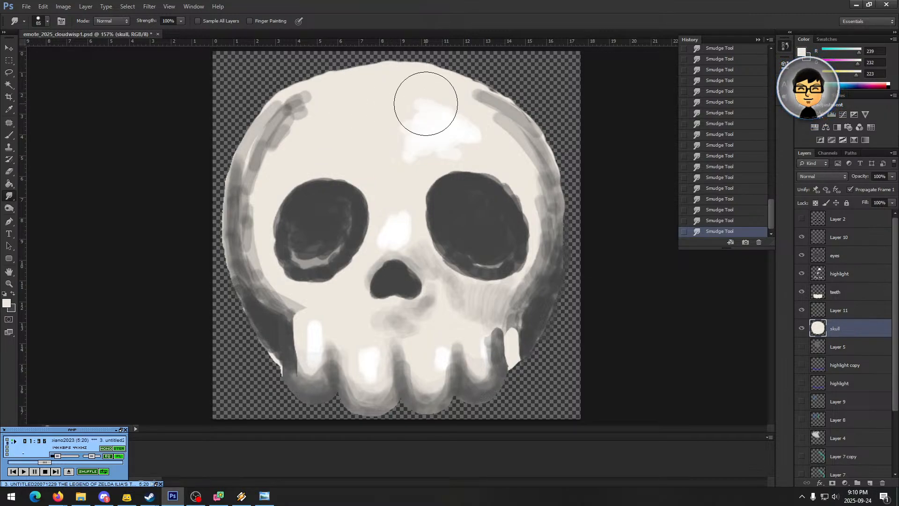
{"action": "left_click_drag", "start_coordinate": [478, 120], "coordinate": [492, 115]}
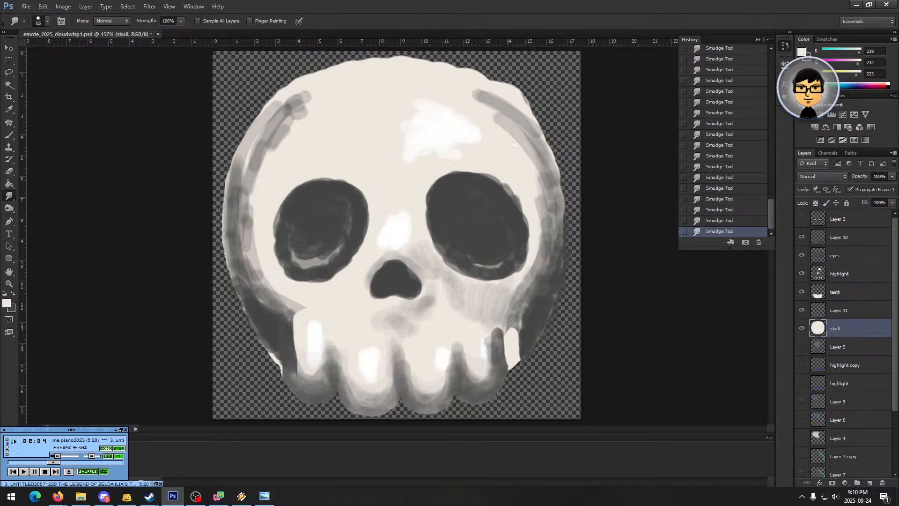
{"action": "mouse_move", "coordinate": [508, 146]}
{"action": "left_mouse_down"}
{"action": "mouse_move", "coordinate": [510, 133]}
{"action": "mouse_move", "coordinate": [526, 174]}
{"action": "left_mouse_up"}
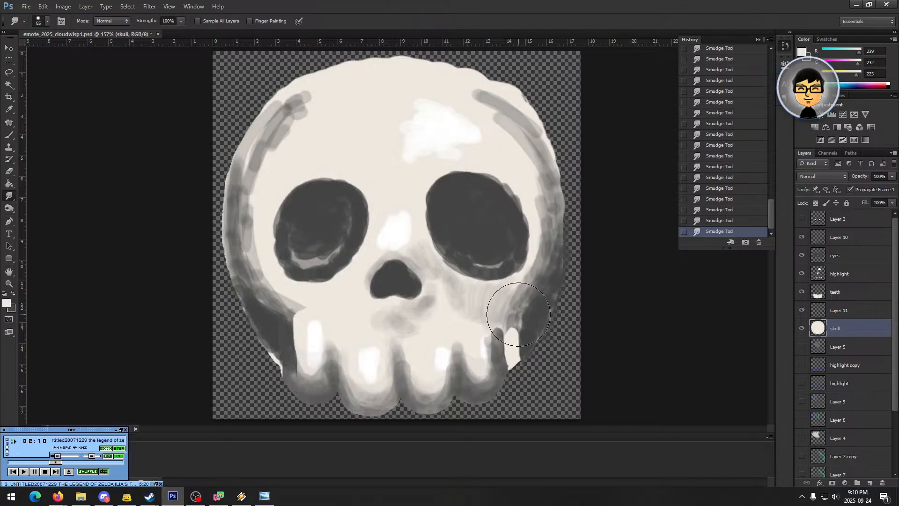
- Erase the stray off-white edges of the skull layer beside the outer teeth on both sides of the jaw
{"action": "left_click", "coordinate": [9, 171]}
{"action": "left_click", "coordinate": [274, 378]}
{"action": "left_click", "coordinate": [273, 377]}
{"action": "left_click", "coordinate": [276, 366]}
{"action": "left_click", "coordinate": [272, 361]}
{"action": "left_click", "coordinate": [269, 356]}
{"action": "left_click", "coordinate": [266, 351]}
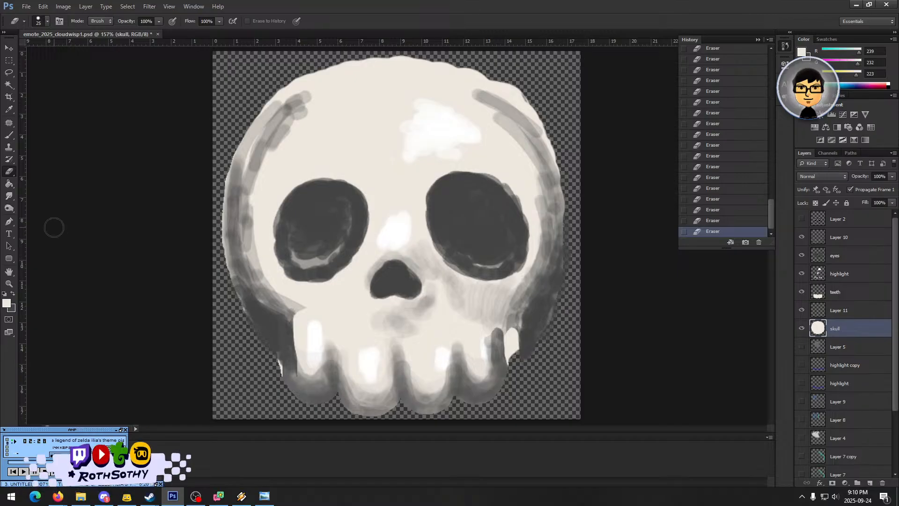
- Smudge the skull layer's right side outward from the cheek up to the temple to round off the outline
{"action": "left_click", "coordinate": [9, 135]}
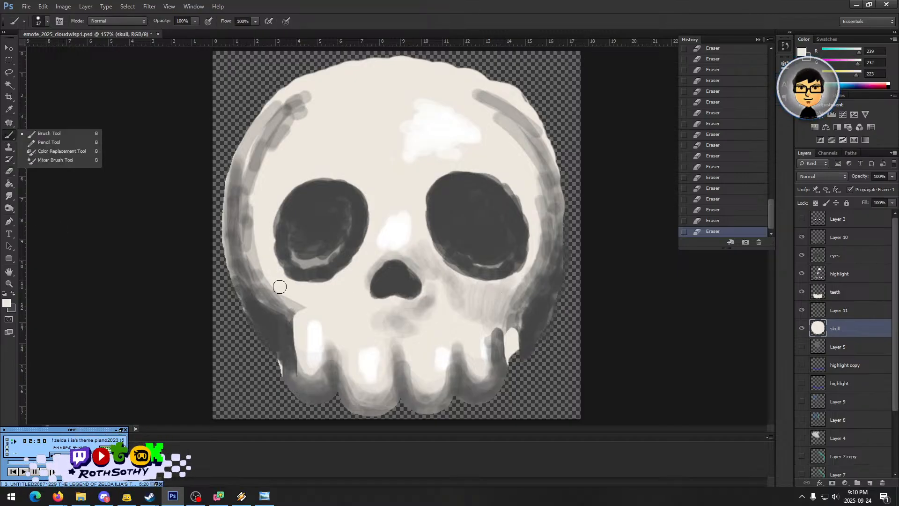
{"action": "left_click", "coordinate": [9, 160]}
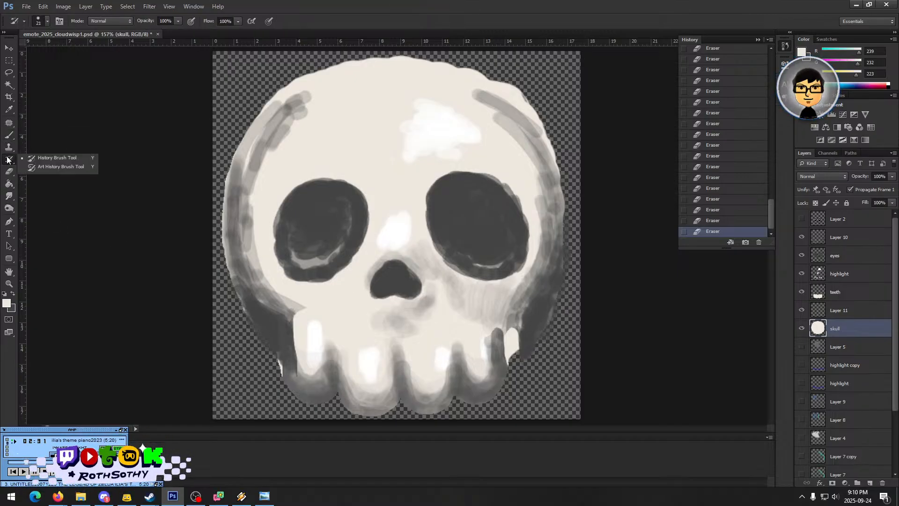
{"action": "left_click", "coordinate": [9, 196]}
{"action": "mouse_move", "coordinate": [501, 311]}
{"action": "left_mouse_down"}
{"action": "mouse_move", "coordinate": [518, 320]}
{"action": "mouse_move", "coordinate": [531, 290]}
{"action": "left_mouse_up"}
{"action": "left_click_drag", "start_coordinate": [518, 305], "coordinate": [529, 291]}
{"action": "left_click_drag", "start_coordinate": [520, 304], "coordinate": [537, 286]}
{"action": "left_click_drag", "start_coordinate": [530, 302], "coordinate": [539, 274]}
{"action": "left_click_drag", "start_coordinate": [537, 280], "coordinate": [539, 273]}
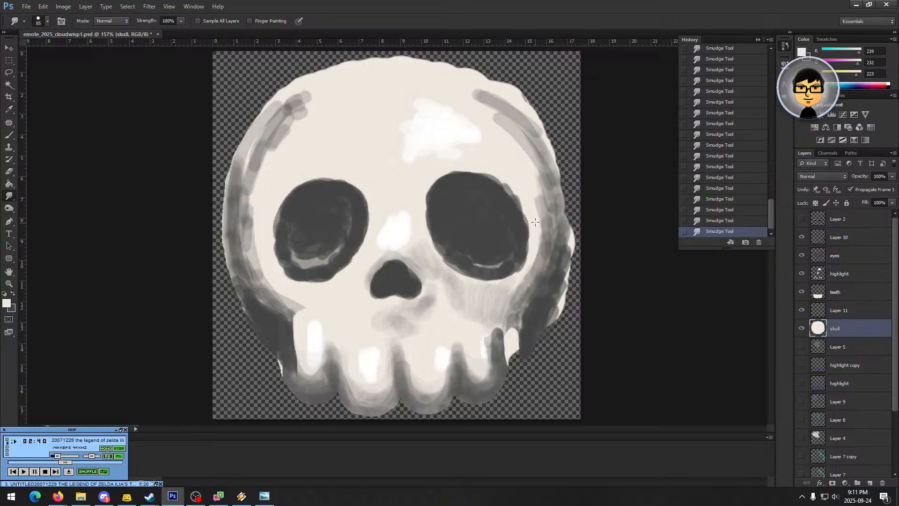
{"action": "left_click_drag", "start_coordinate": [537, 201], "coordinate": [538, 186]}
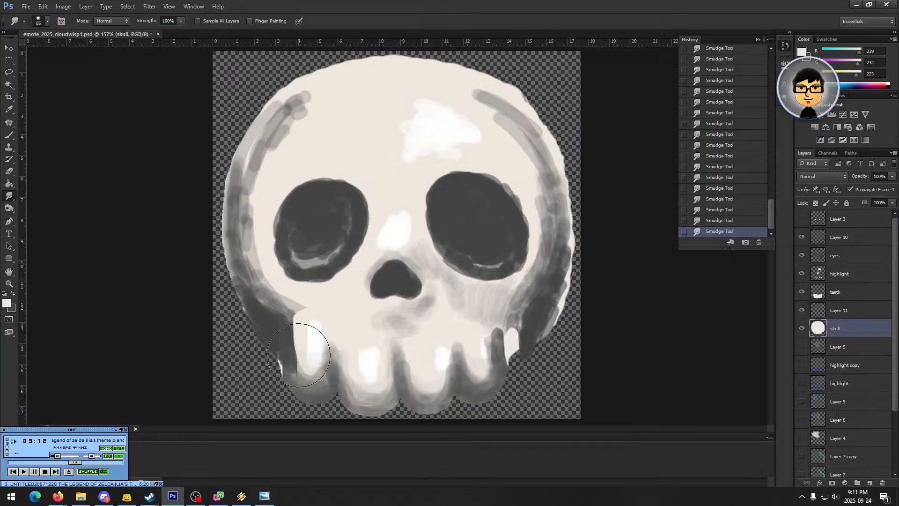
- Toggle the eyes layer and Layer 10 to find the grey shading, and erase its overflow around the jaw on Layer 10
{"action": "left_click", "coordinate": [844, 297]}
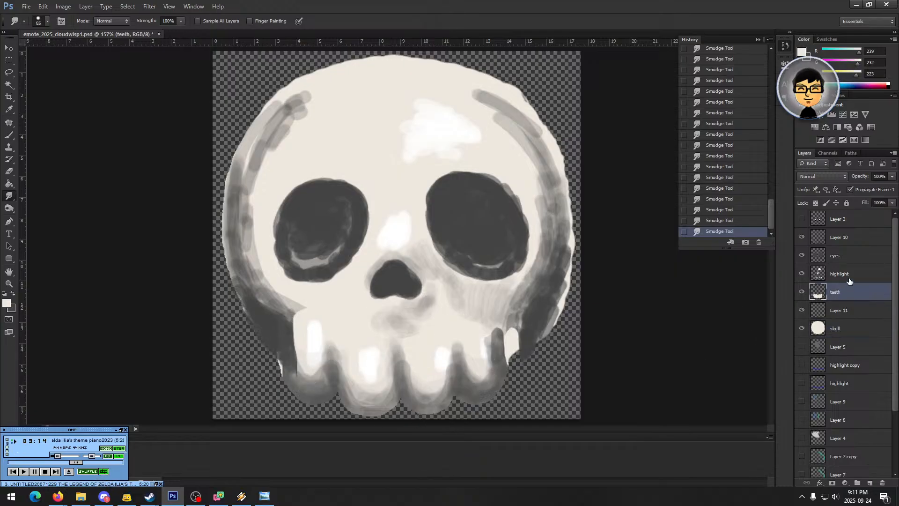
{"action": "left_click", "coordinate": [850, 256]}
{"action": "left_click", "coordinate": [801, 255]}
{"action": "left_click", "coordinate": [802, 255]}
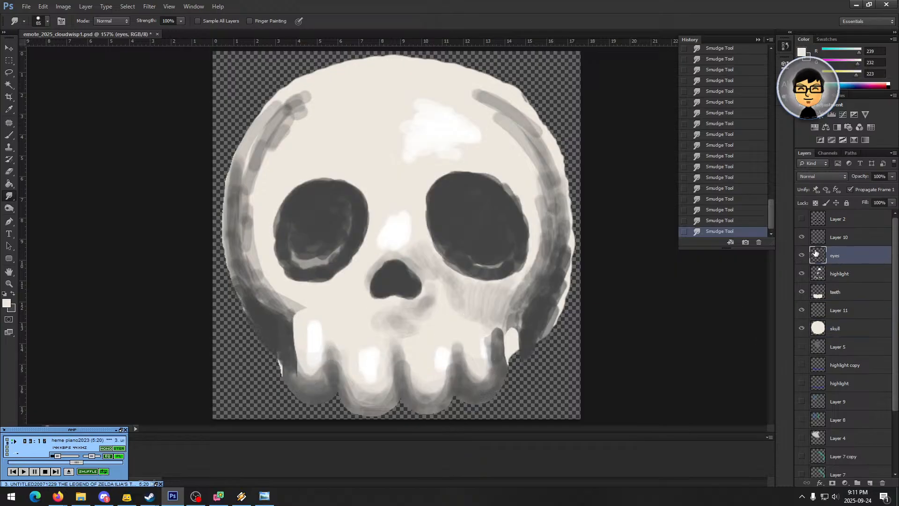
{"action": "left_click", "coordinate": [812, 240]}
{"action": "left_click", "coordinate": [802, 237]}
{"action": "left_click", "coordinate": [802, 237]}
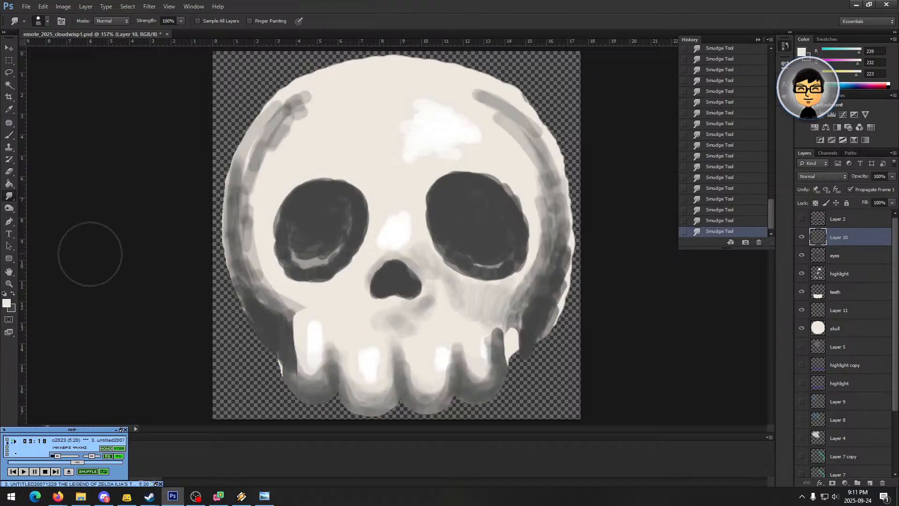
{"action": "key", "text": "e"}
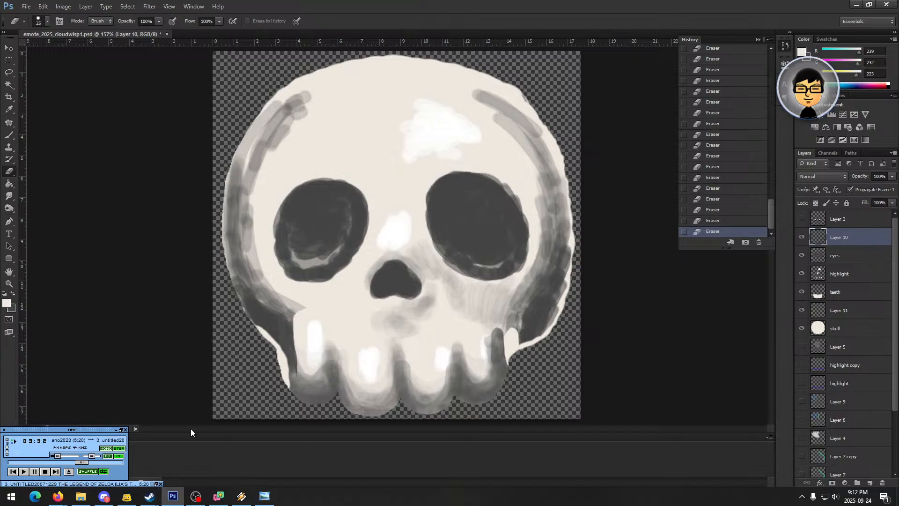
- Examine the skull at reduced zoom levels down to 25% to judge how the emote reads at small size
{"action": "left_click", "coordinate": [9, 283]}
{"action": "right_click", "coordinate": [383, 303]}
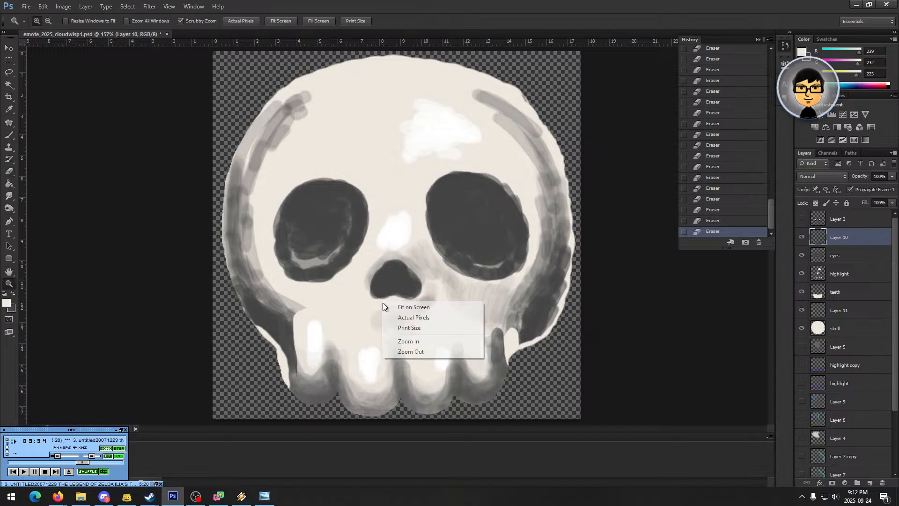
{"action": "left_click", "coordinate": [389, 313]}
{"action": "right_click", "coordinate": [489, 274]}
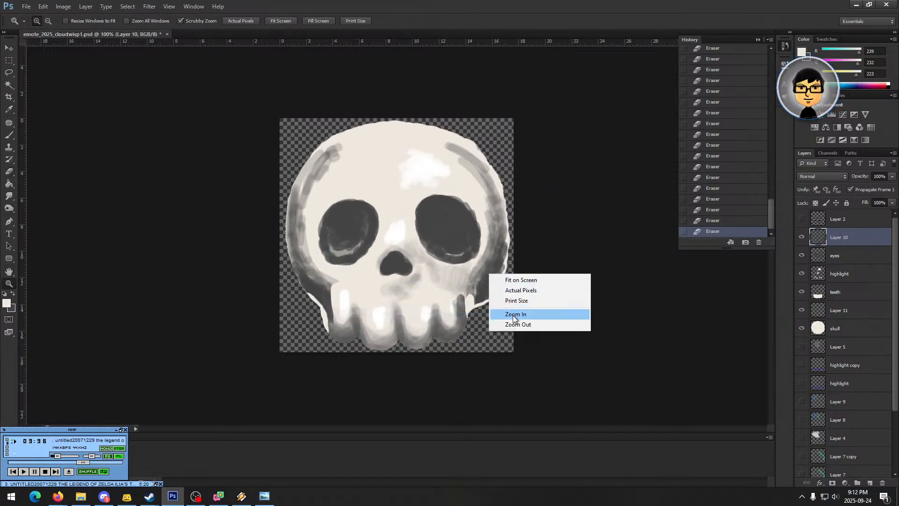
{"action": "left_click", "coordinate": [508, 324]}
{"action": "right_click", "coordinate": [406, 251]}
{"action": "left_click", "coordinate": [432, 302]}
{"action": "right_click", "coordinate": [415, 238]}
{"action": "left_click", "coordinate": [467, 290]}
{"action": "right_click", "coordinate": [416, 226]}
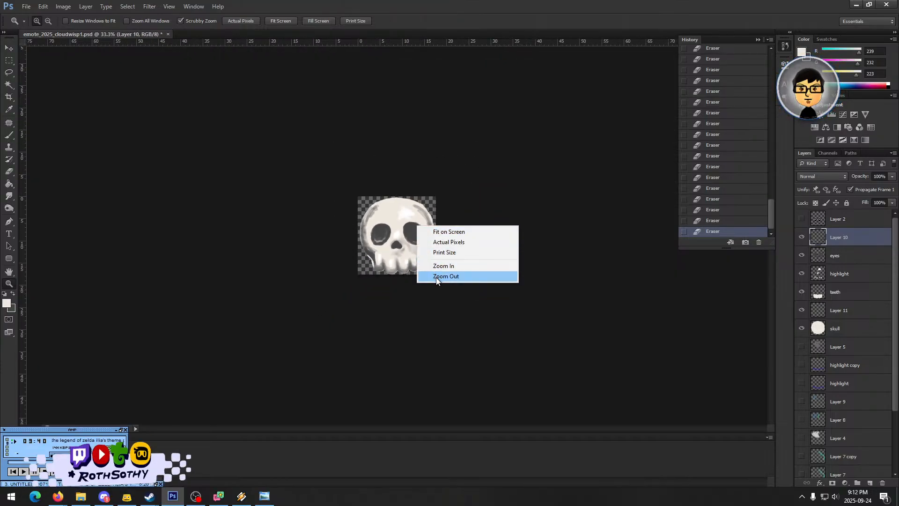
{"action": "left_click", "coordinate": [437, 277]}
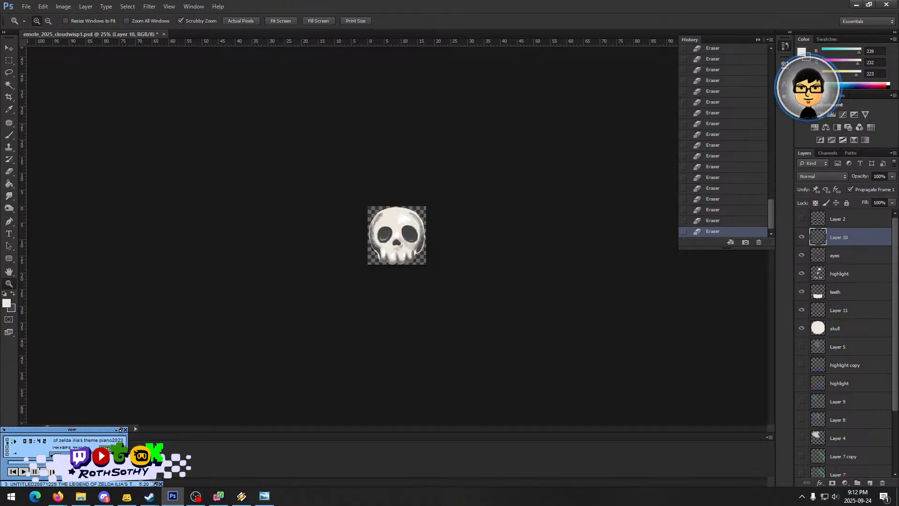
{"action": "left_click", "coordinate": [196, 496]}
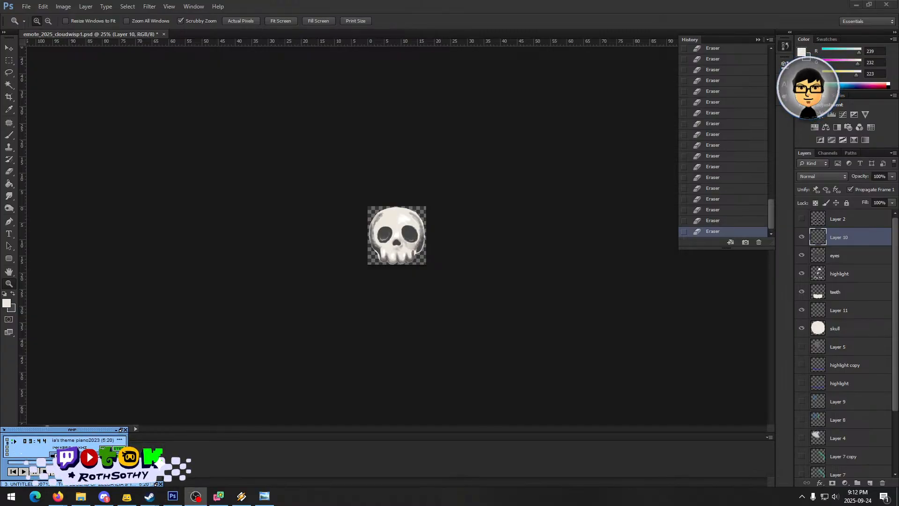
{"action": "key", "text": "alt+Tab"}
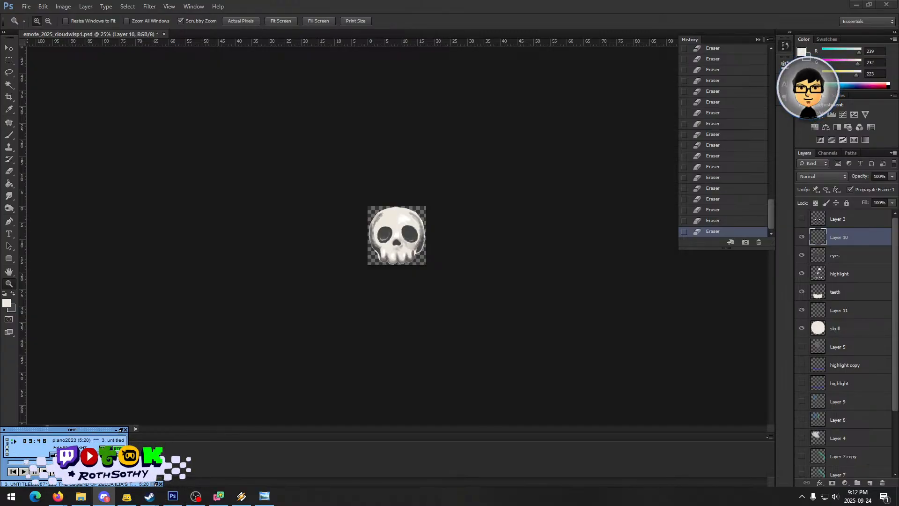
{"action": "key", "text": "alt+Tab"}
- Toggle Layer 10 and the teeth layer at 200% zoom to examine which layer holds the off-white edges beside the jaw
{"action": "left_click", "coordinate": [412, 266]}
{"action": "left_click_drag", "start_coordinate": [393, 274], "coordinate": [451, 277]}
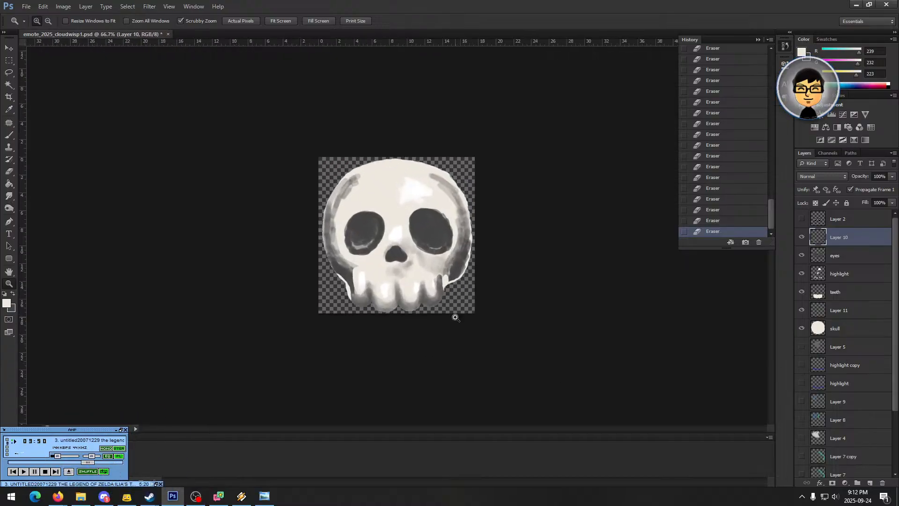
{"action": "left_click", "coordinate": [456, 318]}
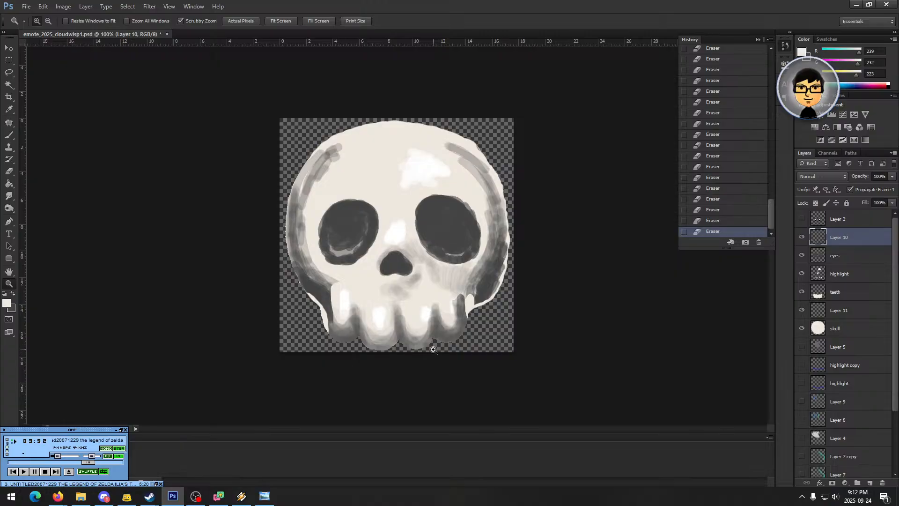
{"action": "left_click", "coordinate": [434, 350]}
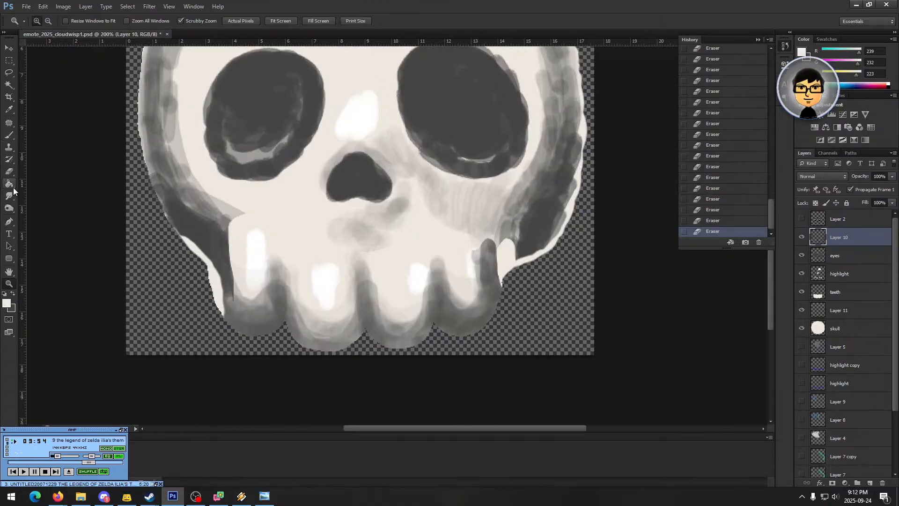
{"action": "key", "text": "e"}
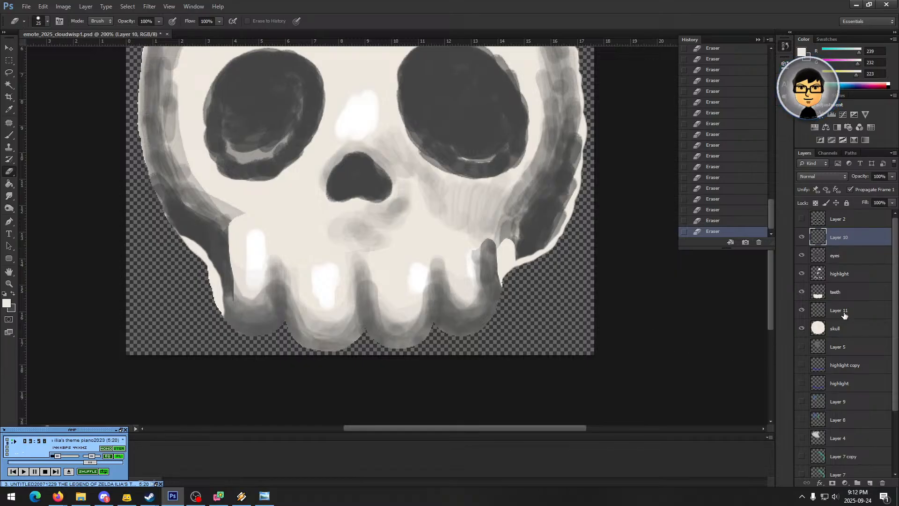
{"action": "left_click", "coordinate": [802, 237]}
{"action": "left_click", "coordinate": [803, 237]}
{"action": "left_click", "coordinate": [835, 329]}
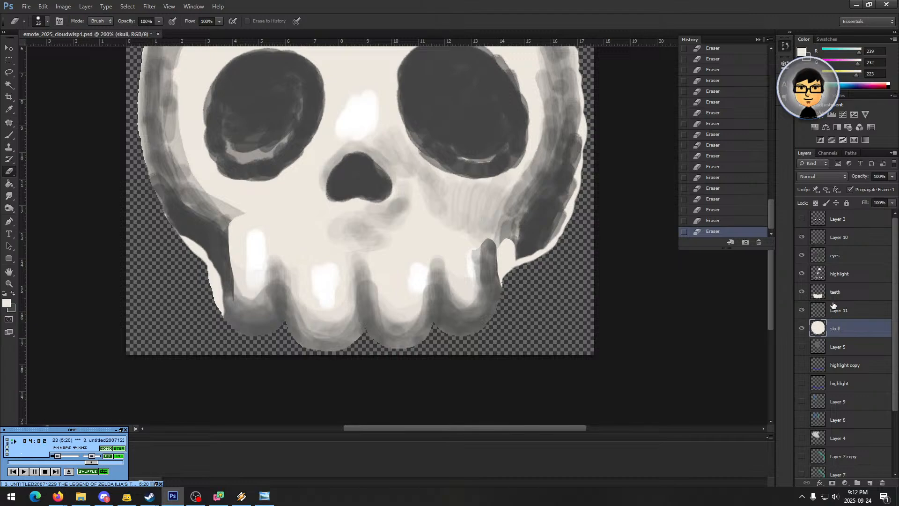
{"action": "left_click", "coordinate": [833, 293]}
{"action": "left_click", "coordinate": [801, 293]}
{"action": "left_click", "coordinate": [801, 292]}
{"action": "left_click", "coordinate": [802, 292]}
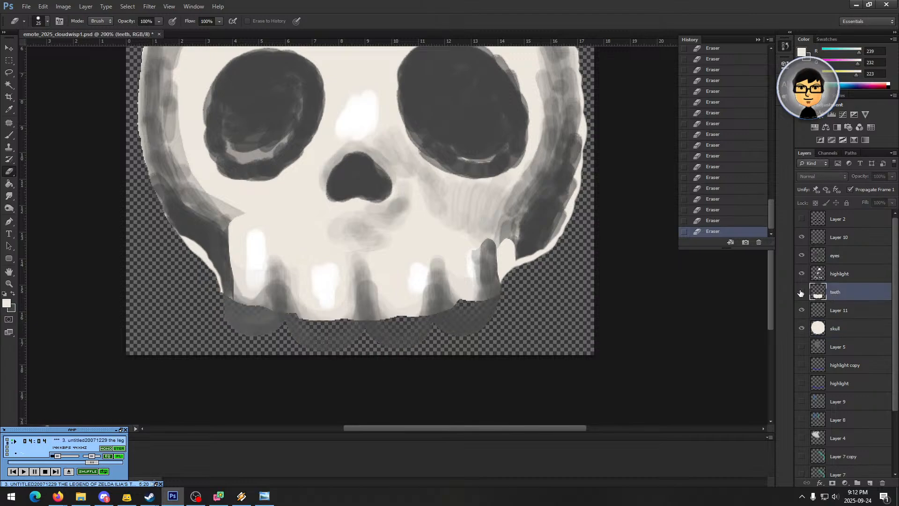
{"action": "left_click", "coordinate": [801, 292]}
{"action": "left_click", "coordinate": [802, 292]}
{"action": "left_click", "coordinate": [802, 292]}
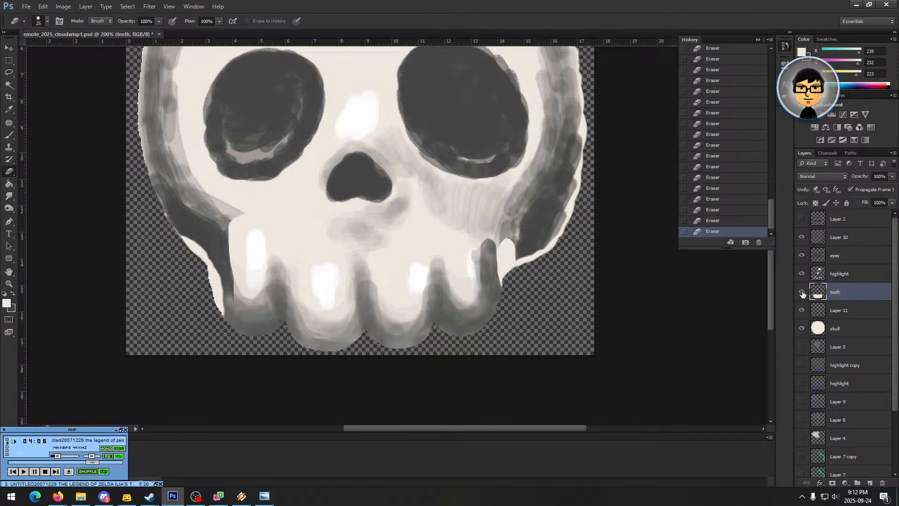
- Erase the off-white fringe outside the grey shading along the left jaw on the skull and teeth layers
{"action": "left_click", "coordinate": [834, 331]}
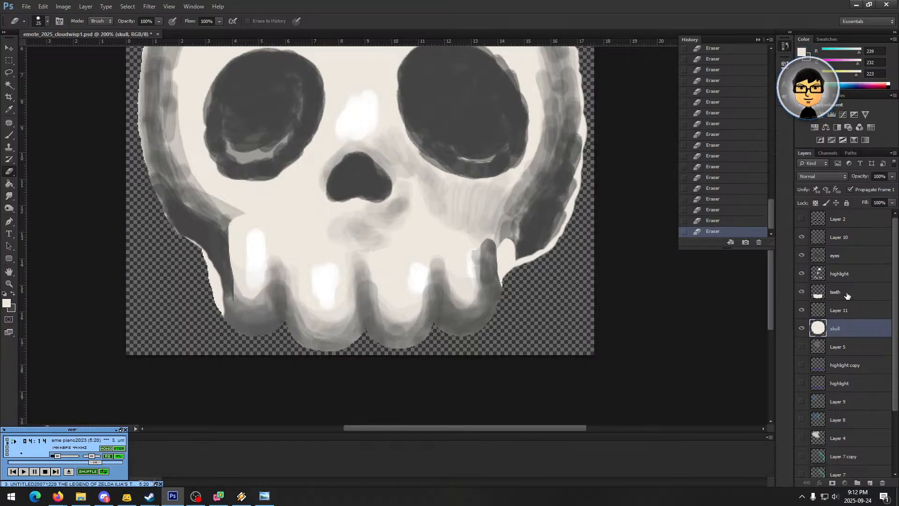
{"action": "left_click", "coordinate": [846, 295]}
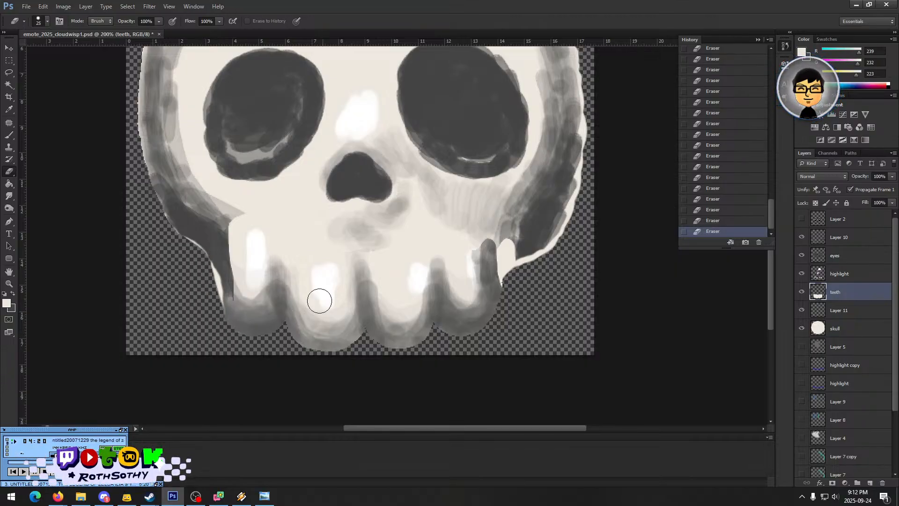
{"action": "scroll", "coordinate": [307, 305], "scroll_direction": "up", "scroll_amount": 3}
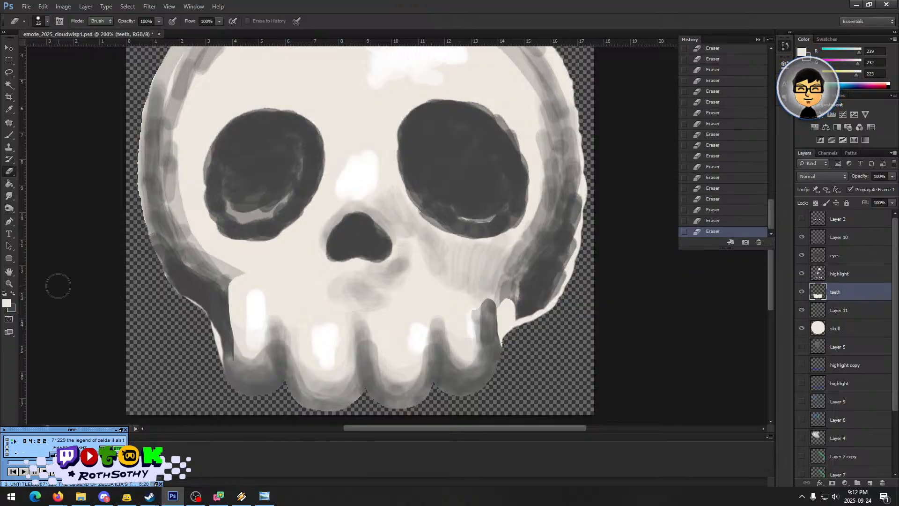
{"action": "left_click", "coordinate": [8, 283]}
{"action": "right_click", "coordinate": [331, 288]}
{"action": "left_click", "coordinate": [361, 302]}
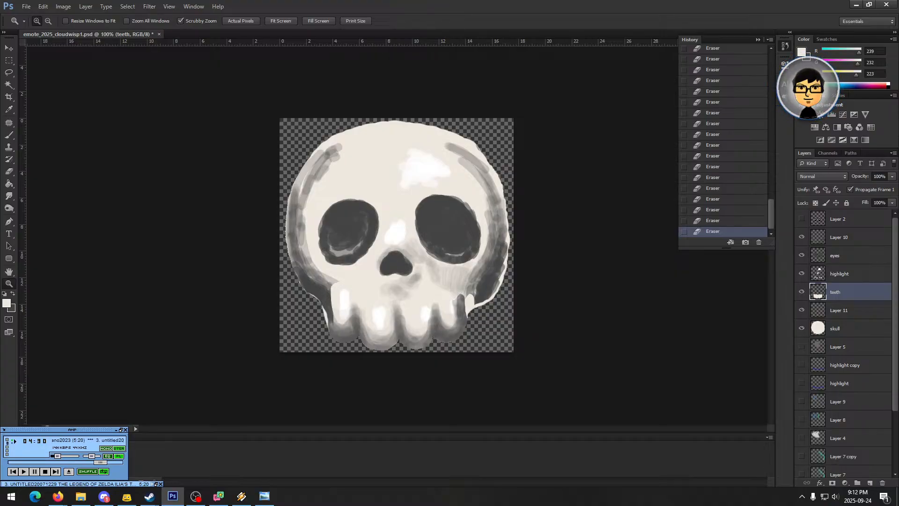
{"action": "left_click", "coordinate": [58, 496]}
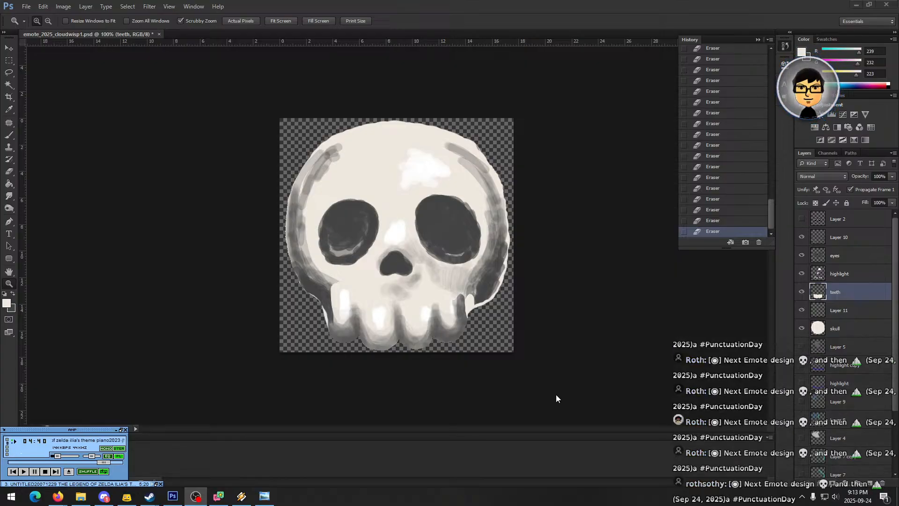
{"action": "left_click", "coordinate": [566, 15]}
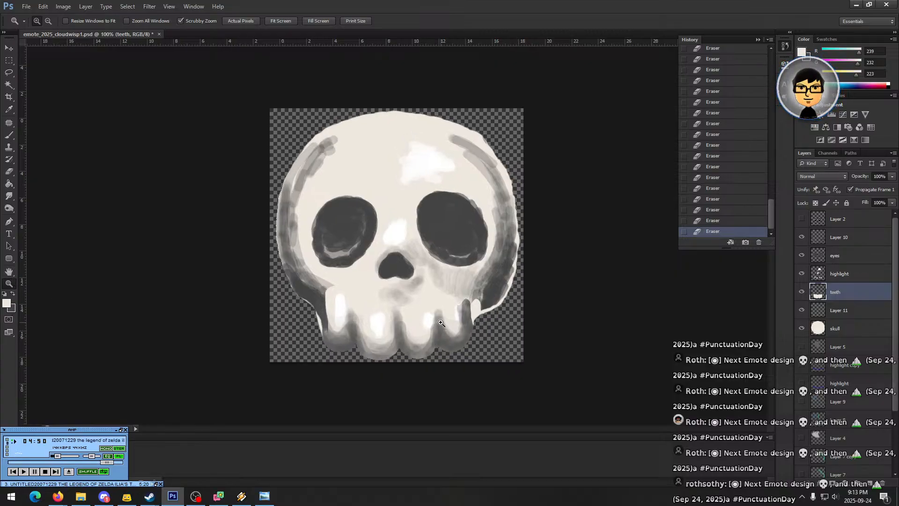
{"action": "left_click", "coordinate": [504, 333]}
{"action": "left_click", "coordinate": [9, 60]}
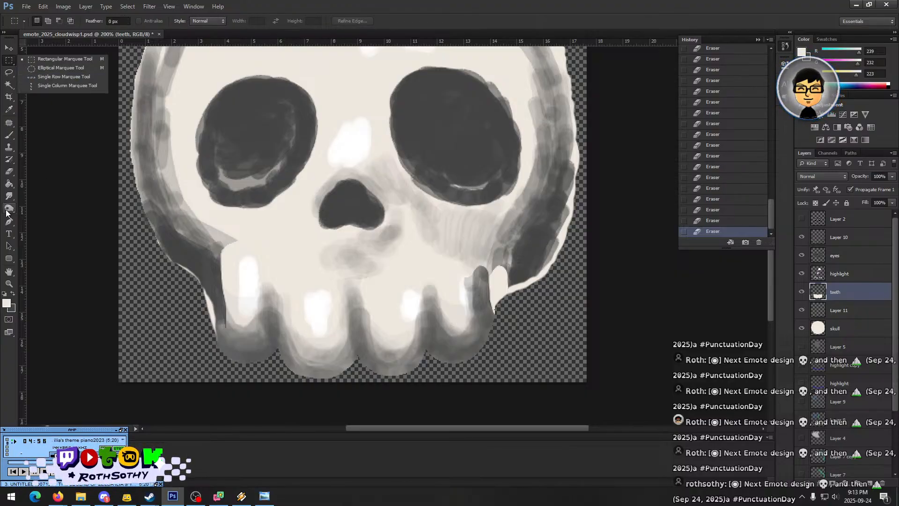
{"action": "left_click", "coordinate": [10, 172]}
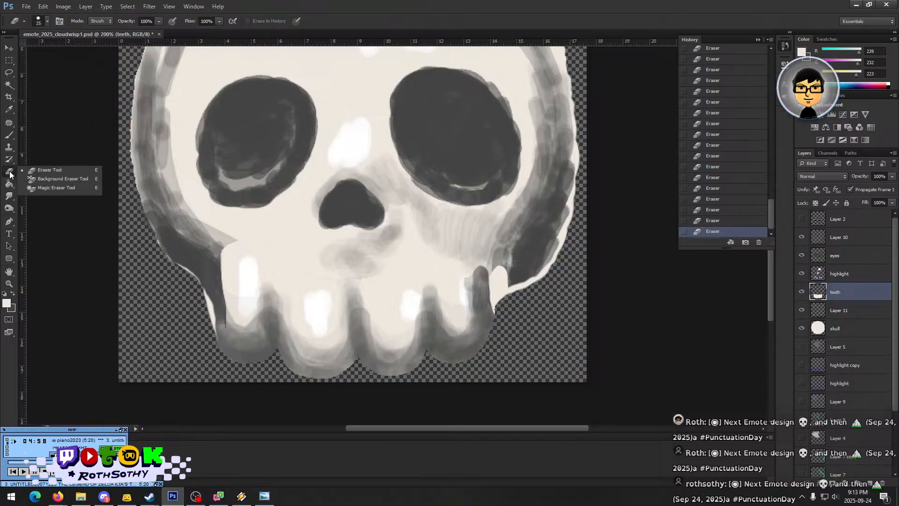
{"action": "scroll", "coordinate": [291, 315], "scroll_direction": "down", "scroll_amount": 5}
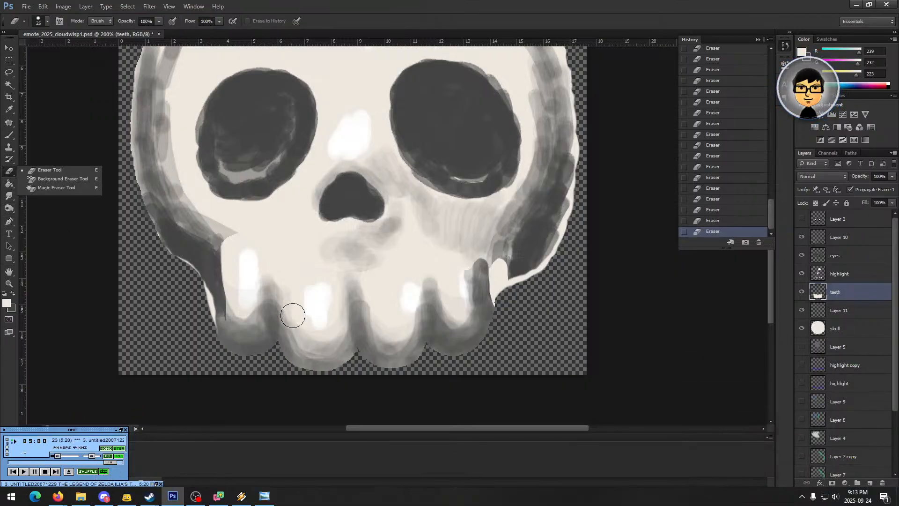
{"action": "left_click", "coordinate": [13, 283]}
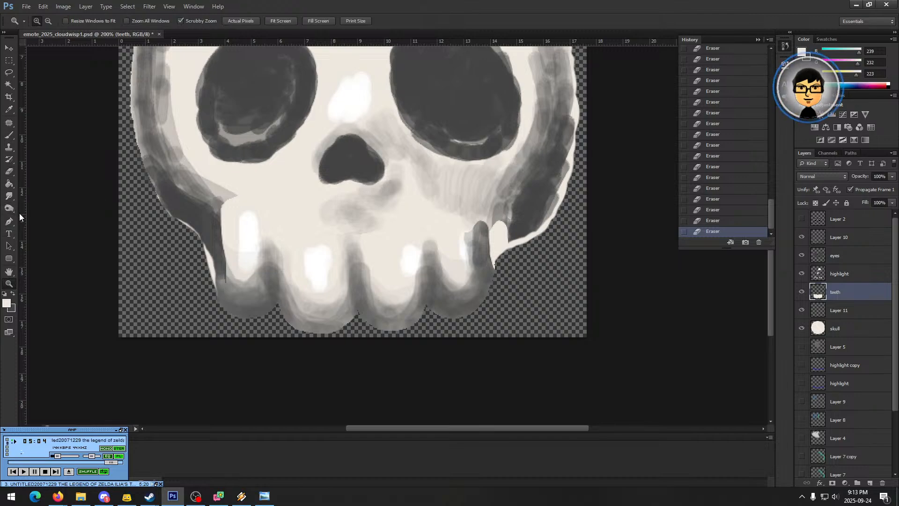
{"action": "left_click", "coordinate": [8, 174]}
{"action": "right_click", "coordinate": [8, 174]}
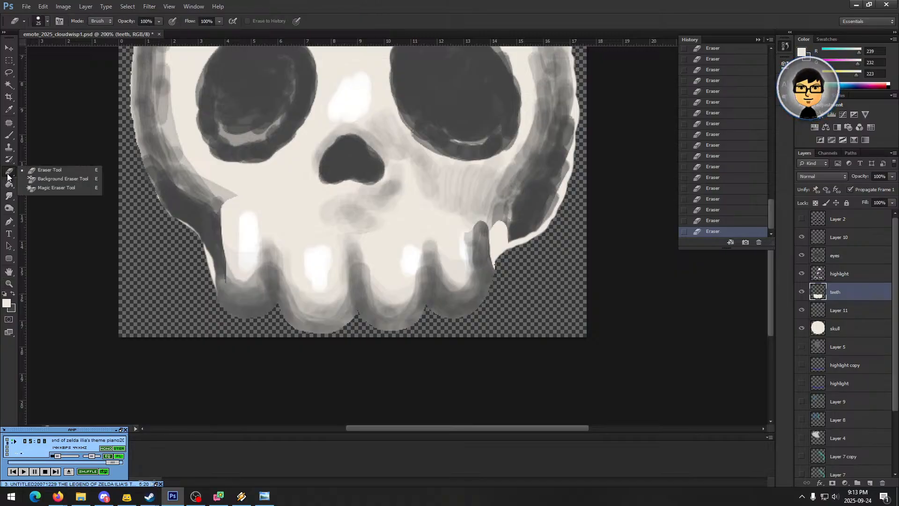
{"action": "left_click", "coordinate": [9, 135]}
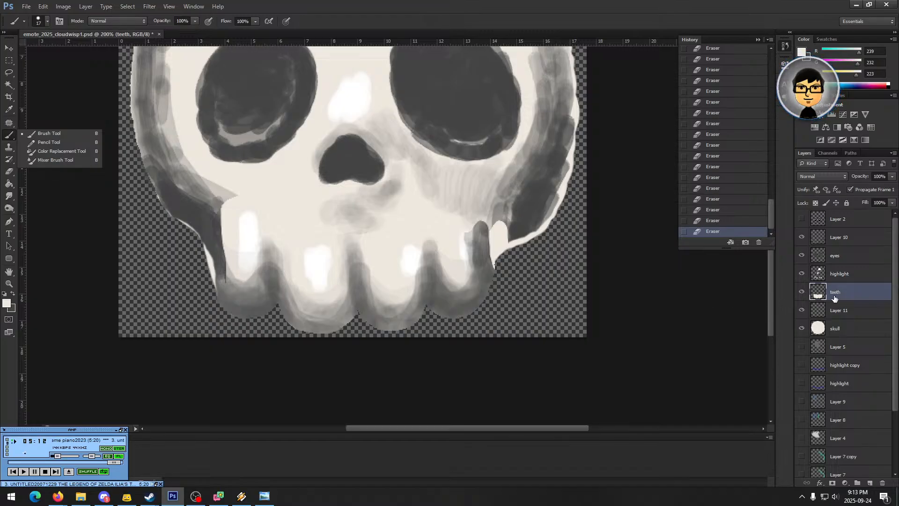
- Erase the skull layer's off-white fringe outside the grey shading along the right jaw and cheek
{"action": "left_click", "coordinate": [835, 325]}
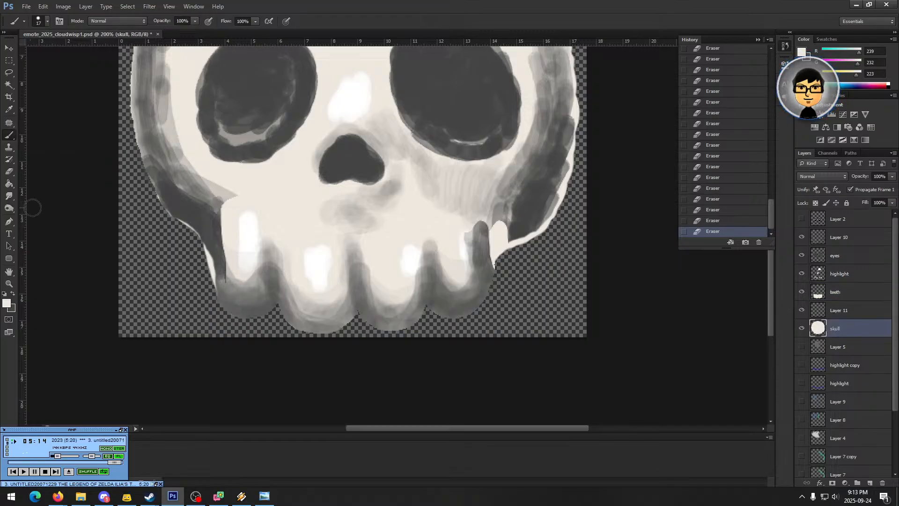
{"action": "left_click", "coordinate": [9, 172]}
{"action": "left_click", "coordinate": [511, 269]}
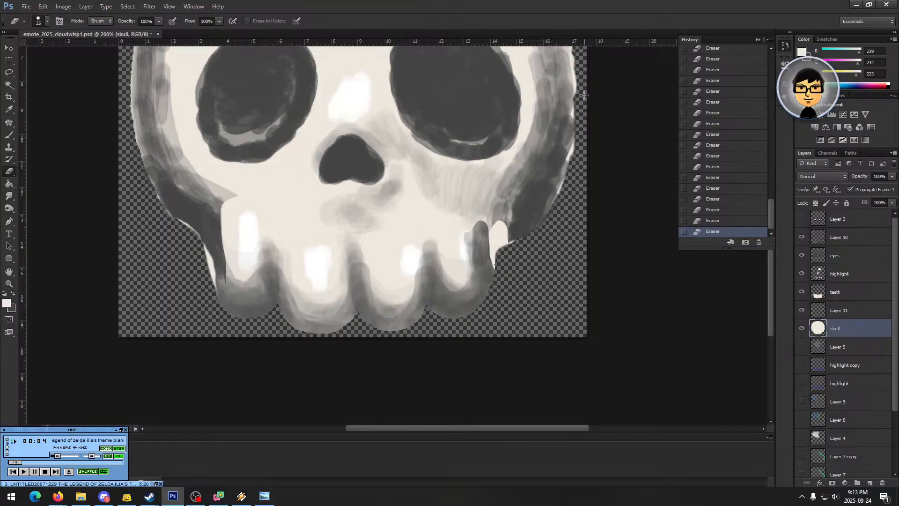
{"action": "scroll", "coordinate": [599, 118], "scroll_direction": "up", "scroll_amount": 4}
{"action": "scroll", "coordinate": [595, 115], "scroll_direction": "up", "scroll_amount": 1}
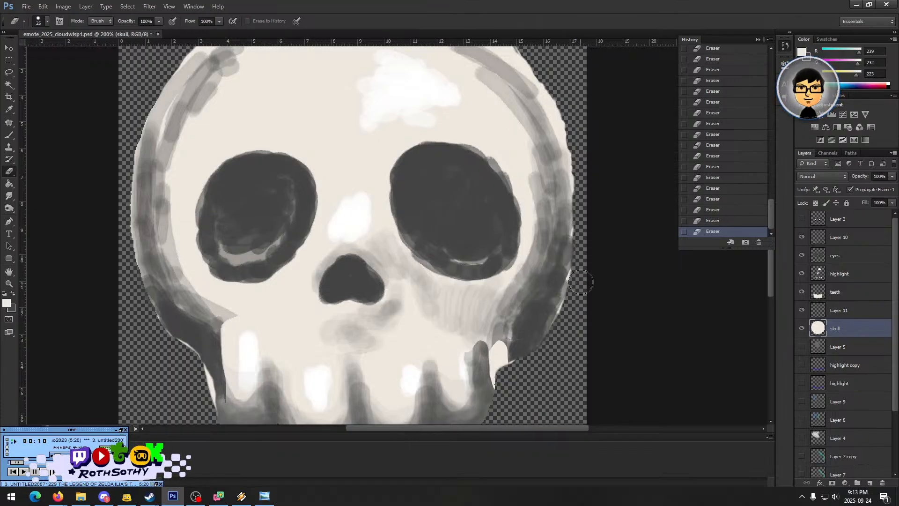
{"action": "scroll", "coordinate": [581, 288], "scroll_direction": "down", "scroll_amount": 4}
{"action": "scroll", "coordinate": [572, 309], "scroll_direction": "down", "scroll_amount": 2}
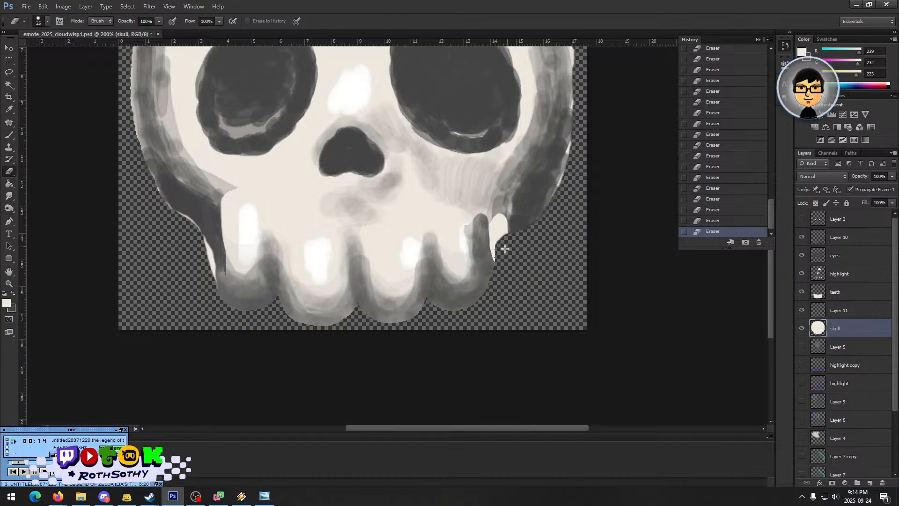
- Erase the leftover off-white slivers on the teeth layer beside the outer teeth on both sides of the jaw
{"action": "left_click", "coordinate": [836, 293]}
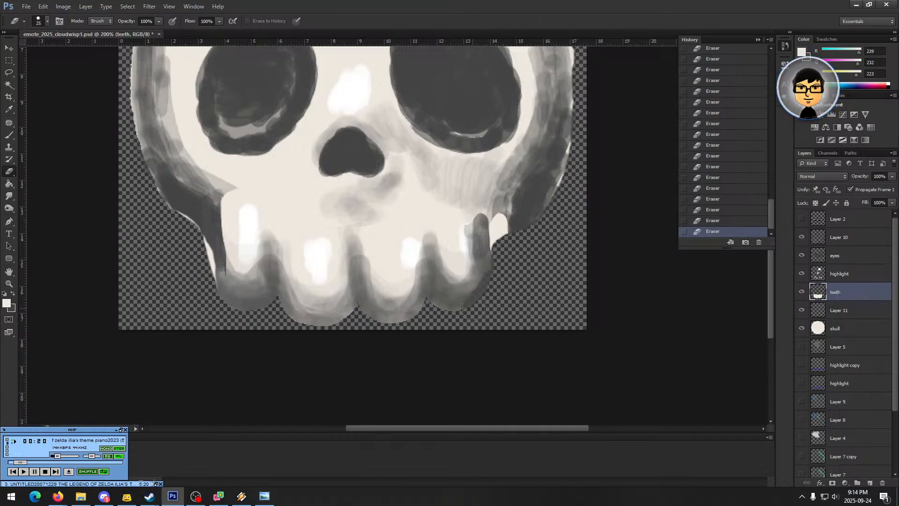
{"action": "left_click_drag", "start_coordinate": [193, 234], "coordinate": [202, 246]}
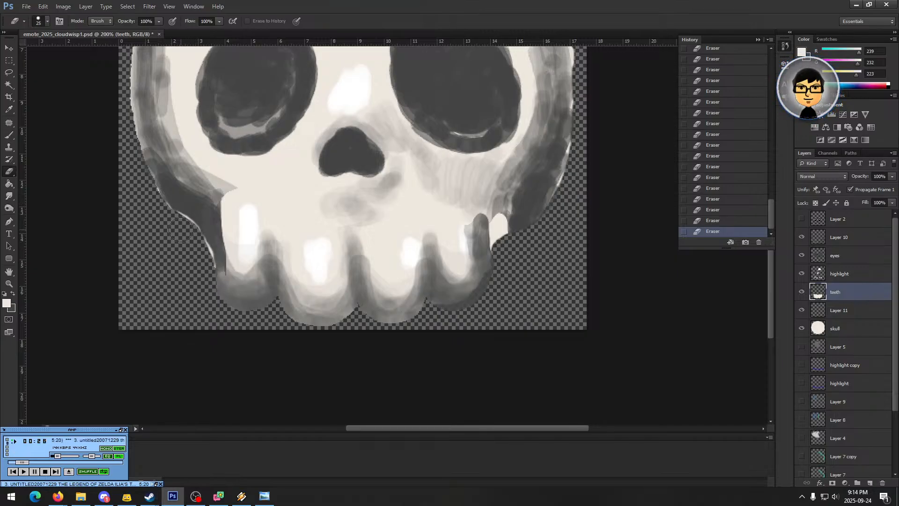
{"action": "scroll", "coordinate": [175, 229], "scroll_direction": "up", "scroll_amount": 5}
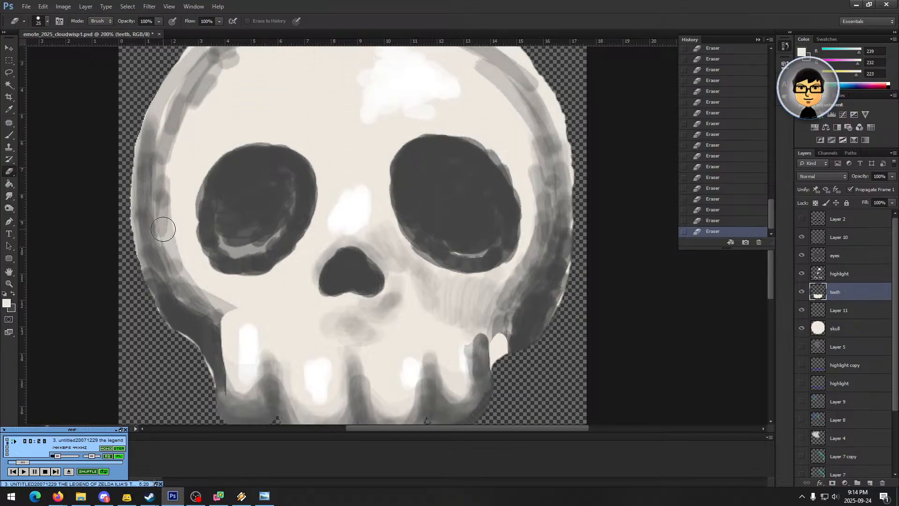
{"action": "scroll", "coordinate": [155, 225], "scroll_direction": "down", "scroll_amount": 4}
{"action": "scroll", "coordinate": [52, 124], "scroll_direction": "up", "scroll_amount": 3}
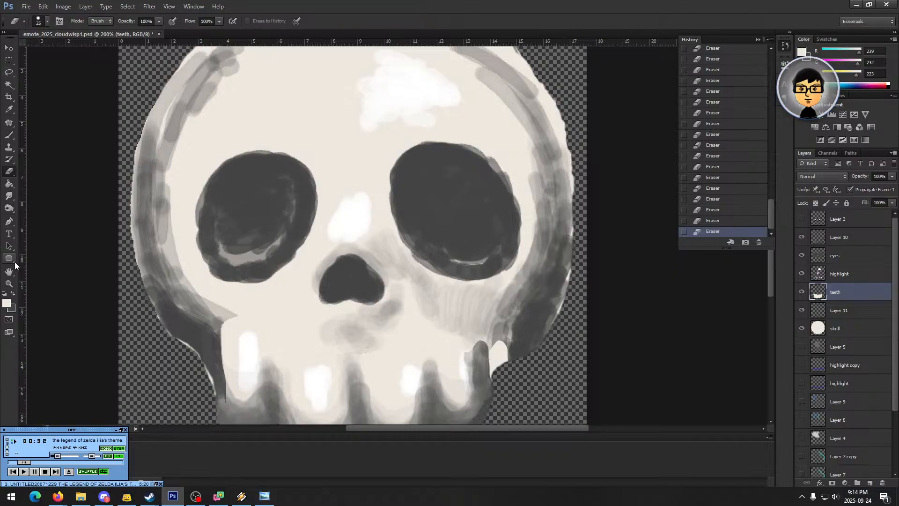
- Toggle the highlight layer's visibility at different zoom levels to examine the white highlights on the skull and teeth
{"action": "left_click", "coordinate": [10, 284]}
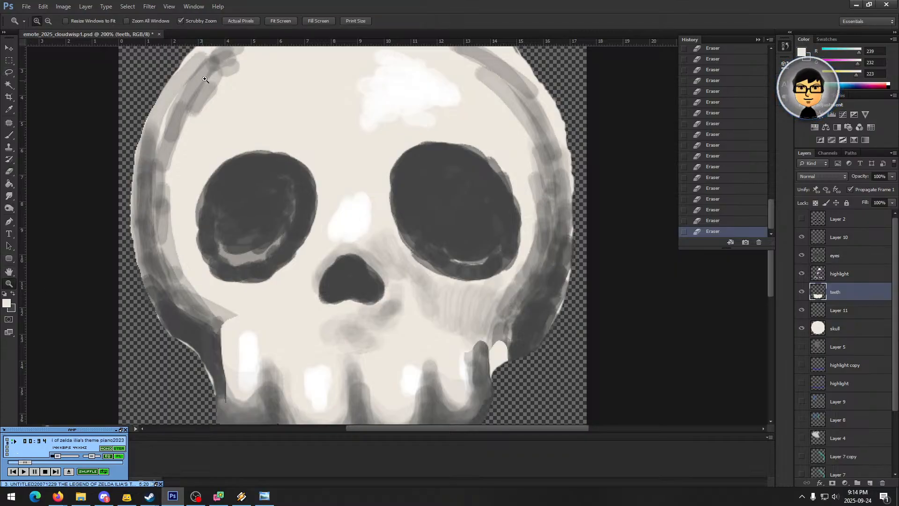
{"action": "scroll", "coordinate": [225, 85], "scroll_direction": "up", "scroll_amount": 1}
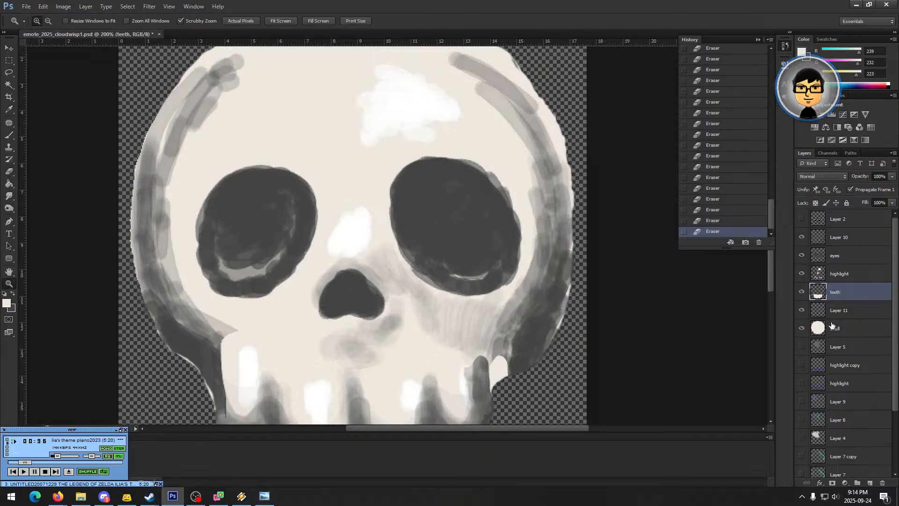
{"action": "left_click", "coordinate": [839, 276]}
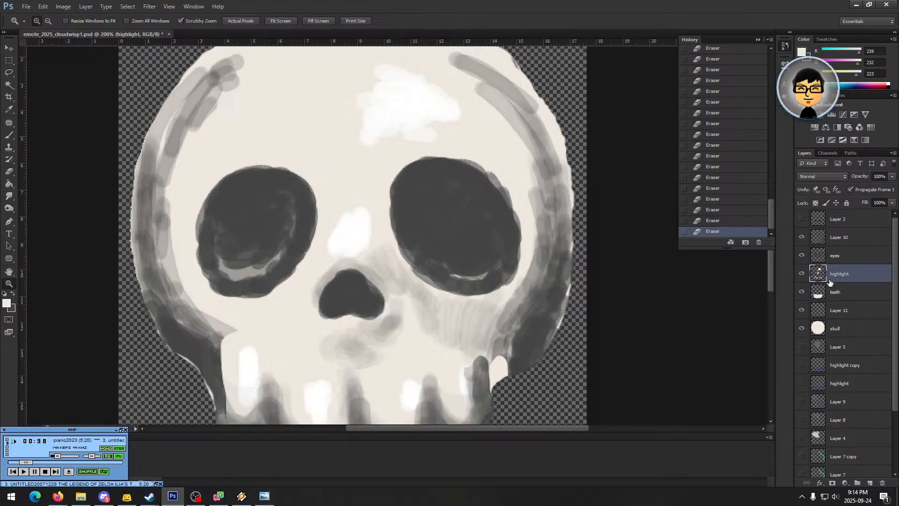
{"action": "left_click", "coordinate": [803, 274]}
{"action": "left_click", "coordinate": [803, 275]}
{"action": "right_click", "coordinate": [355, 263]}
{"action": "left_click", "coordinate": [382, 312]}
{"action": "right_click", "coordinate": [440, 236]}
{"action": "left_click", "coordinate": [444, 290]}
{"action": "right_click", "coordinate": [442, 268]}
{"action": "left_click", "coordinate": [437, 267]}
{"action": "left_click_drag", "start_coordinate": [438, 268], "coordinate": [499, 329]}
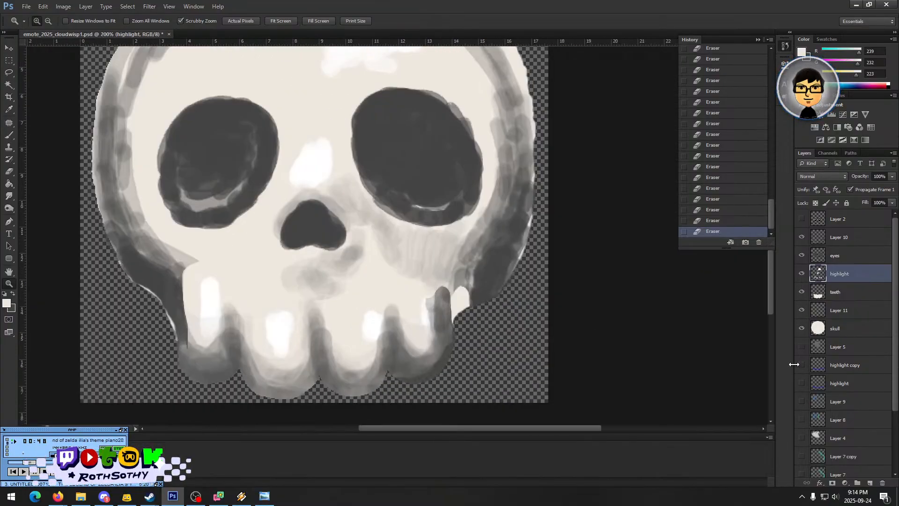
{"action": "left_click", "coordinate": [801, 275]}
{"action": "left_click", "coordinate": [801, 275]}
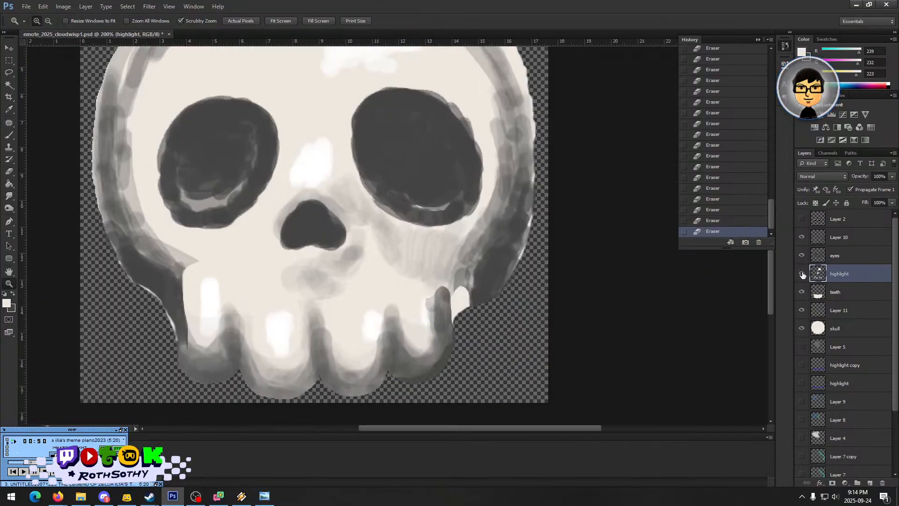
- Ready the Brush tool with dark grey, check the contents of the eyes layer and Layer 10, and make Layer 10 active
{"action": "left_click", "coordinate": [9, 135]}
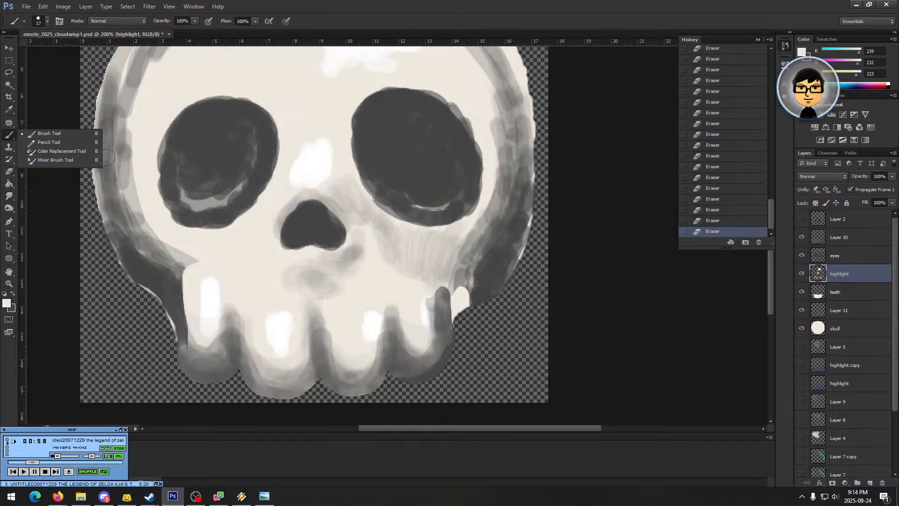
{"action": "left_click", "coordinate": [13, 295]}
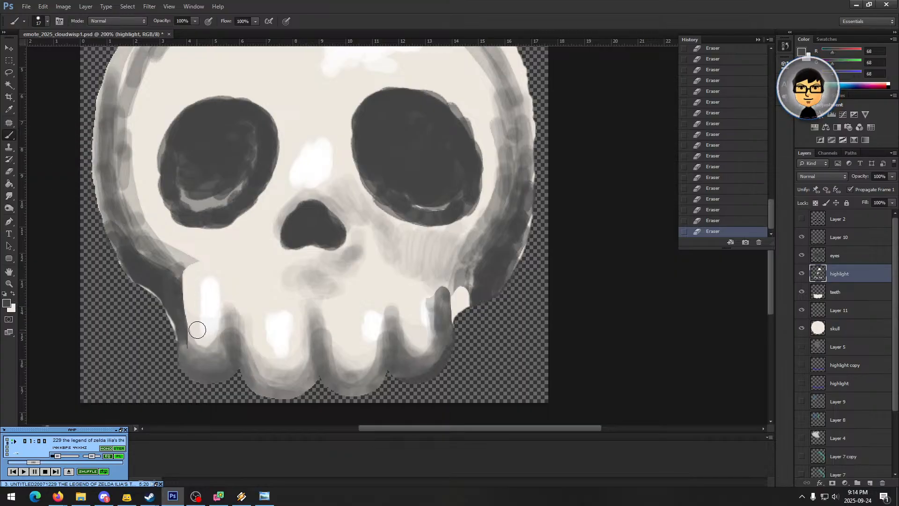
{"action": "left_click", "coordinate": [826, 251]}
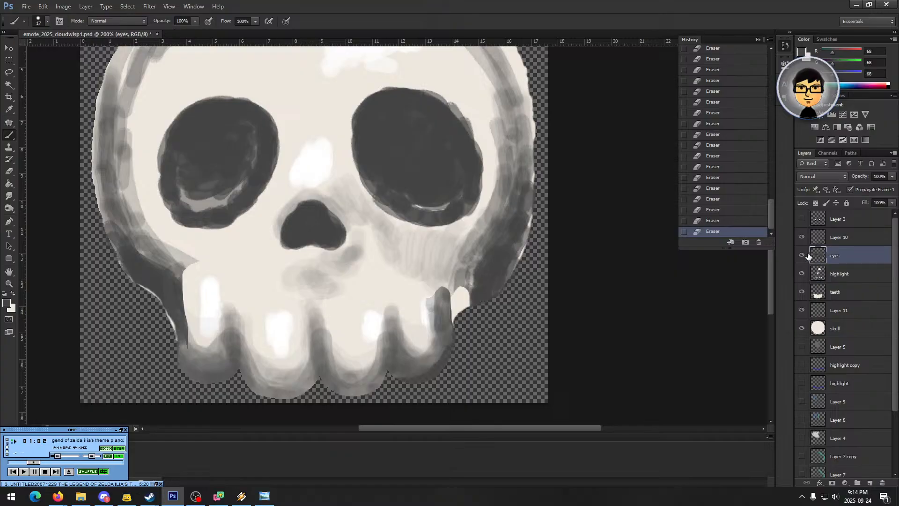
{"action": "left_click", "coordinate": [802, 256]}
{"action": "left_click", "coordinate": [802, 256]}
{"action": "left_click", "coordinate": [835, 242]}
{"action": "left_click", "coordinate": [802, 237]}
{"action": "left_click", "coordinate": [802, 237]}
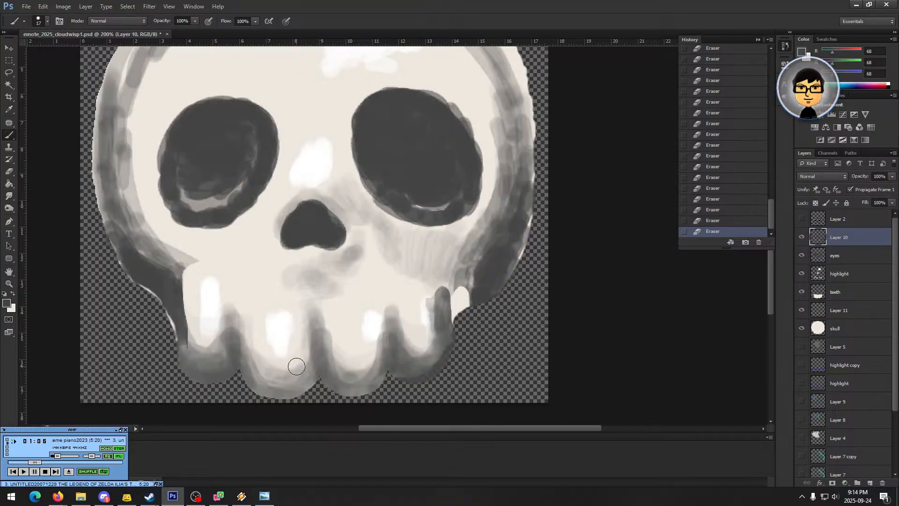
- Shade the outer and lower edges of the leftmost tooth dark grey on Layer 10, stepping back over the last few strokes
{"action": "mouse_move", "coordinate": [179, 314]}
{"action": "left_mouse_down"}
{"action": "mouse_move", "coordinate": [185, 347]}
{"action": "mouse_move", "coordinate": [178, 318]}
{"action": "mouse_move", "coordinate": [182, 363]}
{"action": "mouse_move", "coordinate": [178, 338]}
{"action": "mouse_move", "coordinate": [221, 378]}
{"action": "left_mouse_up"}
{"action": "left_click_drag", "start_coordinate": [223, 378], "coordinate": [242, 374]}
{"action": "left_click_drag", "start_coordinate": [240, 374], "coordinate": [250, 374]}
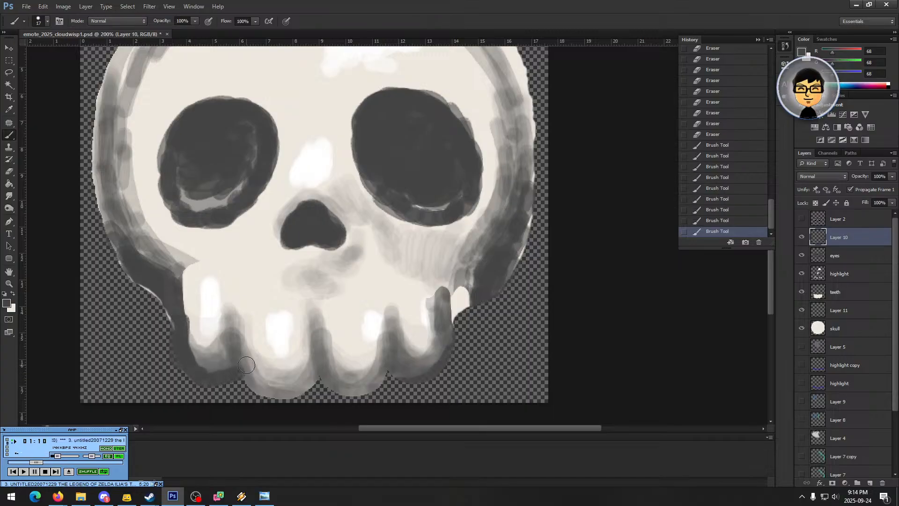
{"action": "left_click_drag", "start_coordinate": [236, 337], "coordinate": [238, 368]}
{"action": "left_click_drag", "start_coordinate": [712, 226], "coordinate": [721, 193]}
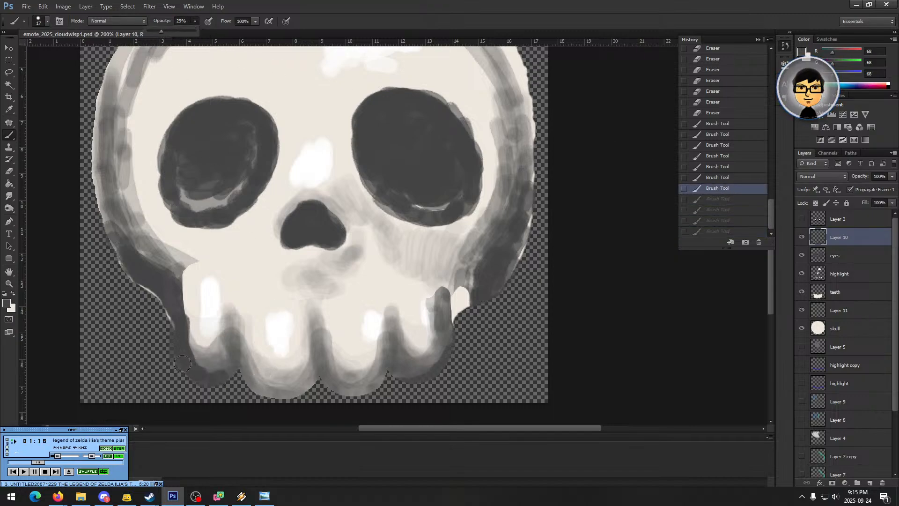
- Shade the bottom edges of the middle teeth dark grey with the brush at 29% opacity
{"action": "key", "text": "ctrl+shift+z"}
{"action": "key", "text": "ctrl+shift+z"}
{"action": "key", "text": "ctrl+shift+z"}
{"action": "key", "text": "ctrl+shift+z"}
{"action": "left_click", "coordinate": [246, 383]}
{"action": "mouse_move", "coordinate": [253, 389]}
{"action": "left_mouse_down"}
{"action": "mouse_move", "coordinate": [278, 397]}
{"action": "mouse_move", "coordinate": [312, 387]}
{"action": "left_mouse_up"}
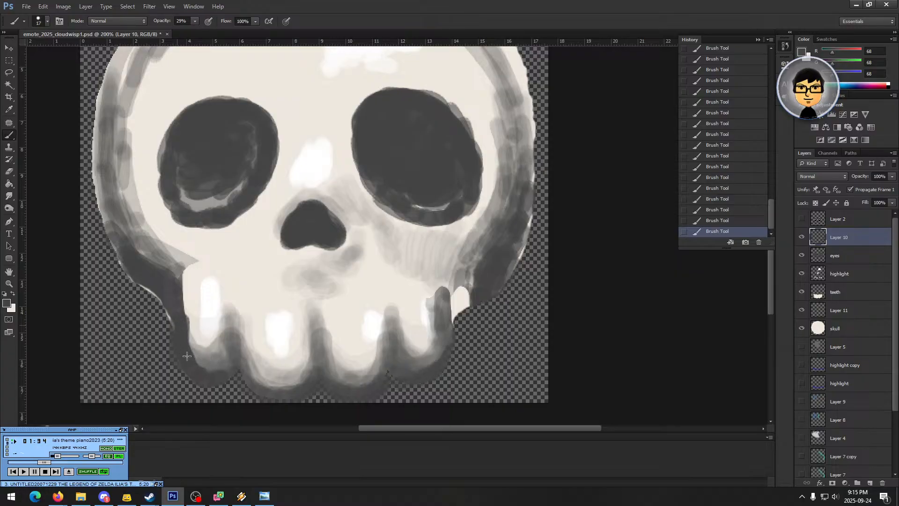
{"action": "mouse_move", "coordinate": [204, 367]}
{"action": "left_mouse_down"}
{"action": "mouse_move", "coordinate": [181, 318]}
{"action": "mouse_move", "coordinate": [175, 340]}
{"action": "mouse_move", "coordinate": [175, 297]}
{"action": "mouse_move", "coordinate": [172, 322]}
{"action": "mouse_move", "coordinate": [180, 327]}
{"action": "mouse_move", "coordinate": [185, 300]}
{"action": "mouse_move", "coordinate": [193, 315]}
{"action": "mouse_move", "coordinate": [189, 345]}
{"action": "mouse_move", "coordinate": [179, 346]}
{"action": "mouse_move", "coordinate": [190, 301]}
{"action": "mouse_move", "coordinate": [183, 350]}
{"action": "mouse_move", "coordinate": [198, 370]}
{"action": "left_mouse_up"}
{"action": "left_click_drag", "start_coordinate": [256, 366], "coordinate": [262, 365]}
{"action": "left_click", "coordinate": [723, 210]}
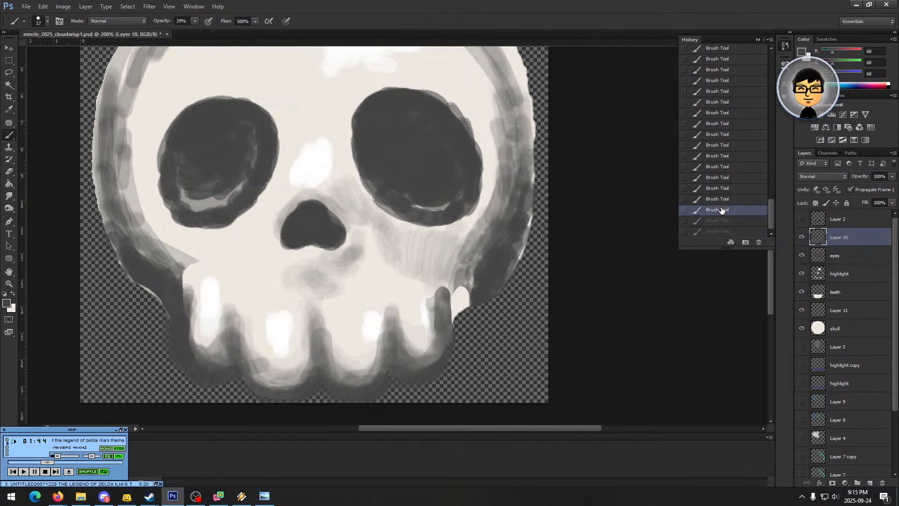
{"action": "left_click", "coordinate": [724, 187]}
- Darken the lower tooth edges and the skull's right jaw and side in grey, covering the pale patch beside the rightmost tooth
{"action": "left_click_drag", "start_coordinate": [226, 377], "coordinate": [239, 373]}
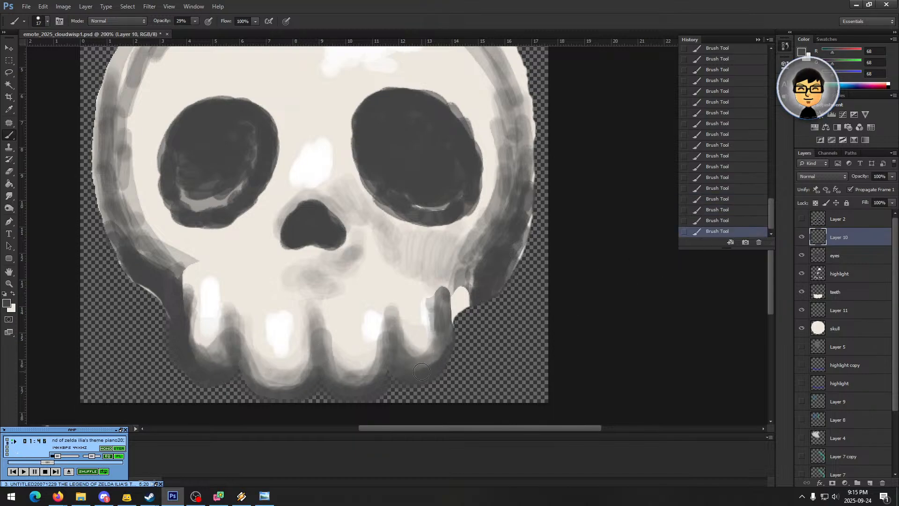
{"action": "mouse_move", "coordinate": [452, 313]}
{"action": "left_mouse_down"}
{"action": "mouse_move", "coordinate": [447, 332]}
{"action": "mouse_move", "coordinate": [465, 296]}
{"action": "mouse_move", "coordinate": [467, 304]}
{"action": "mouse_move", "coordinate": [457, 298]}
{"action": "mouse_move", "coordinate": [470, 305]}
{"action": "left_mouse_up"}
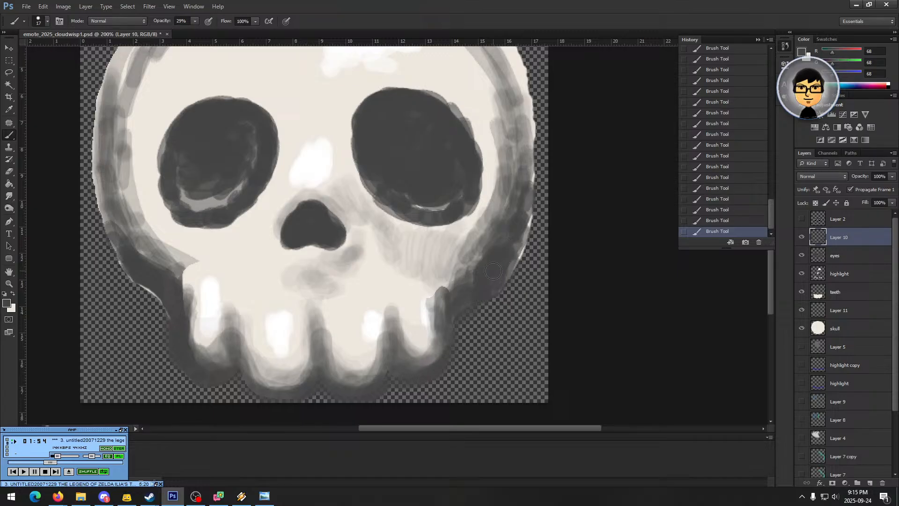
{"action": "mouse_move", "coordinate": [463, 285]}
{"action": "left_mouse_down"}
{"action": "mouse_move", "coordinate": [480, 252]}
{"action": "mouse_move", "coordinate": [449, 293]}
{"action": "mouse_move", "coordinate": [471, 249]}
{"action": "left_mouse_up"}
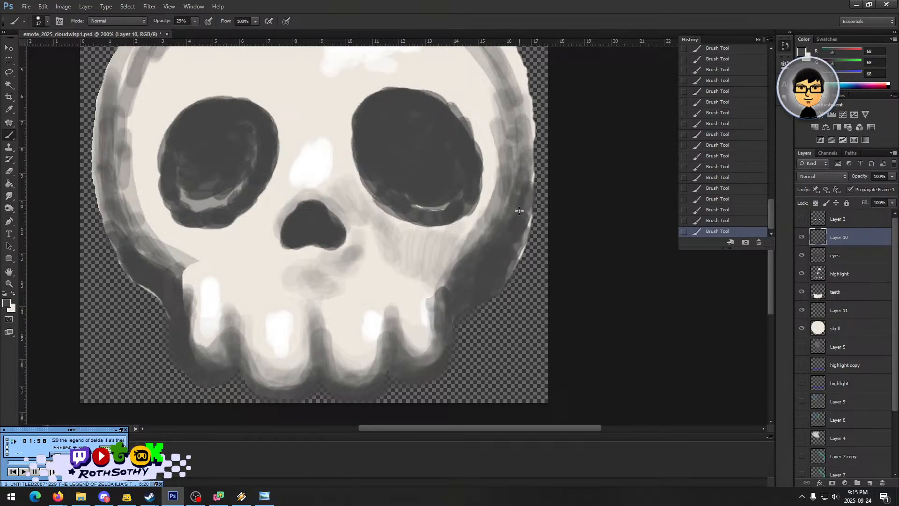
{"action": "scroll", "coordinate": [552, 249], "scroll_direction": "up", "scroll_amount": 3}
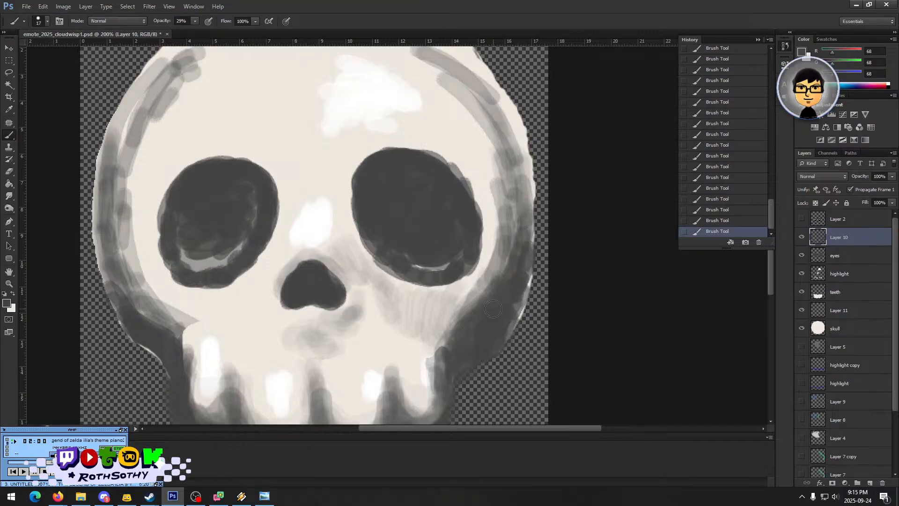
{"action": "left_click_drag", "start_coordinate": [518, 190], "coordinate": [517, 233]}
- Brush dark grey shading into both jaw corners, above the leftmost tooth and above the rightmost tooth
{"action": "mouse_move", "coordinate": [188, 343]}
{"action": "left_mouse_down"}
{"action": "mouse_move", "coordinate": [190, 324]}
{"action": "mouse_move", "coordinate": [187, 370]}
{"action": "mouse_move", "coordinate": [193, 342]}
{"action": "mouse_move", "coordinate": [182, 323]}
{"action": "left_mouse_up"}
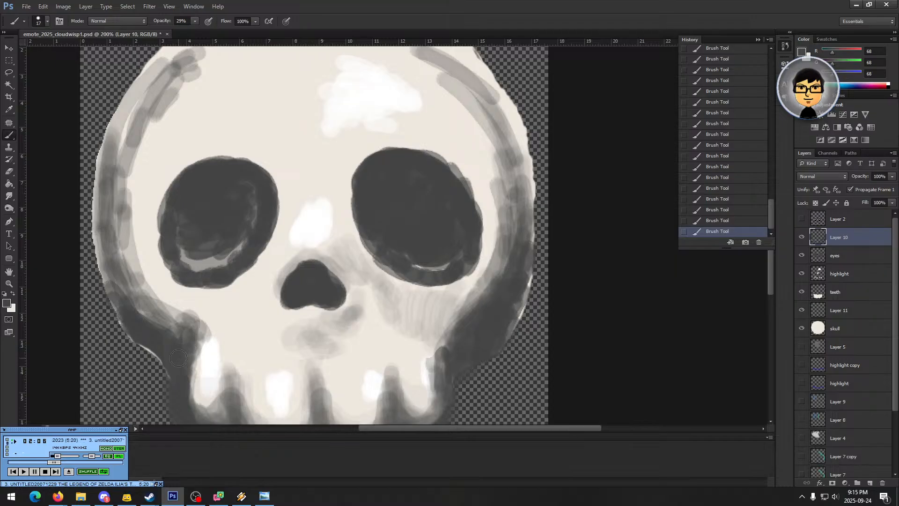
{"action": "scroll", "coordinate": [197, 351], "scroll_direction": "down", "scroll_amount": 2}
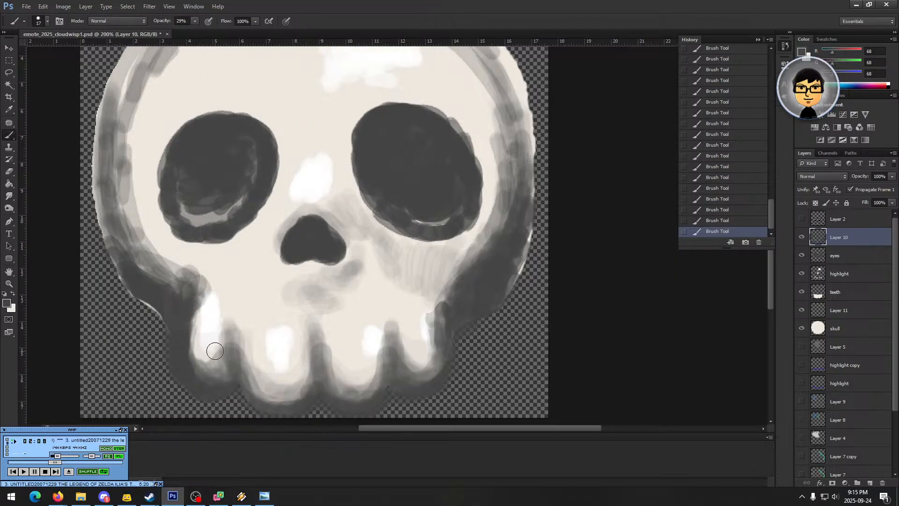
{"action": "mouse_move", "coordinate": [439, 320]}
{"action": "left_mouse_down"}
{"action": "mouse_move", "coordinate": [433, 288]}
{"action": "mouse_move", "coordinate": [444, 300]}
{"action": "mouse_move", "coordinate": [441, 325]}
{"action": "mouse_move", "coordinate": [460, 298]}
{"action": "left_mouse_up"}
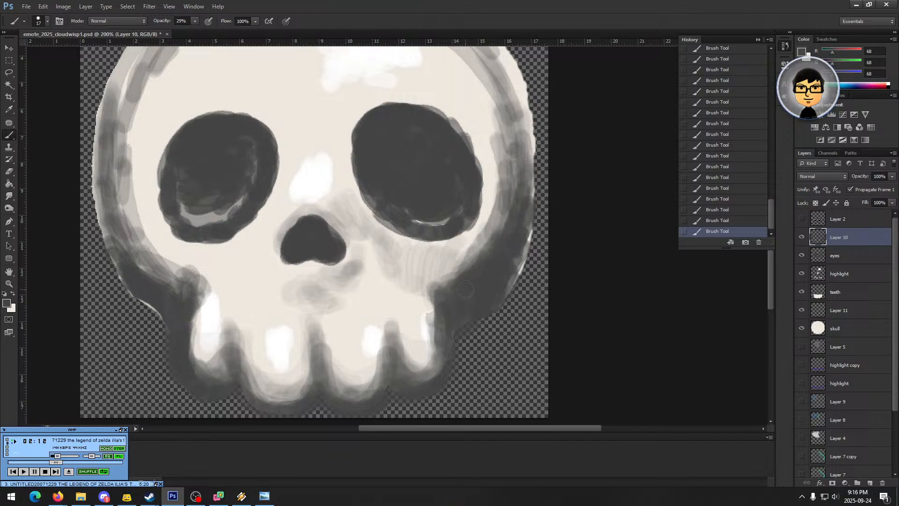
{"action": "left_click_drag", "start_coordinate": [461, 287], "coordinate": [480, 277]}
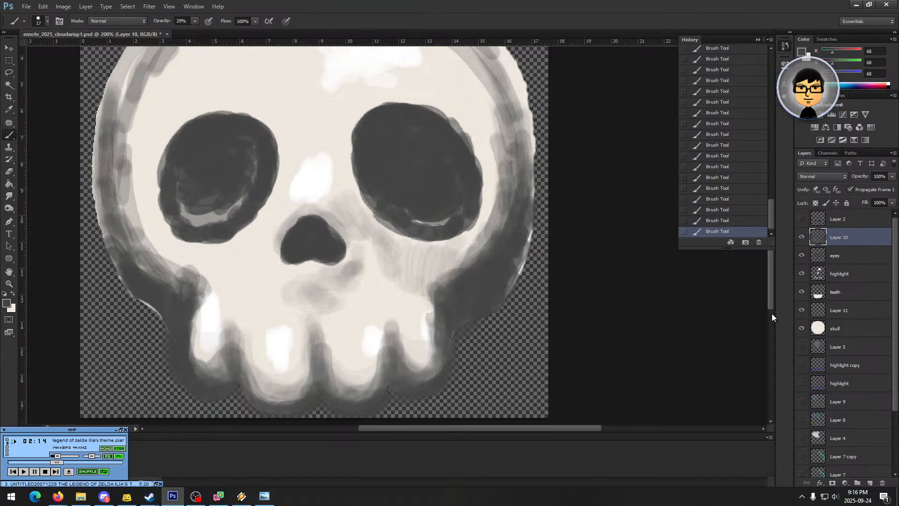
{"action": "left_click", "coordinate": [12, 294]}
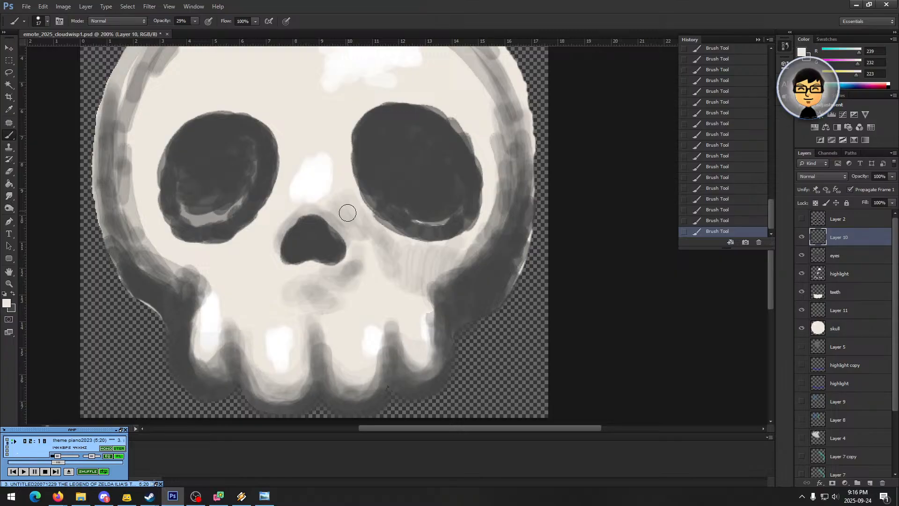
{"action": "left_click", "coordinate": [9, 171]}
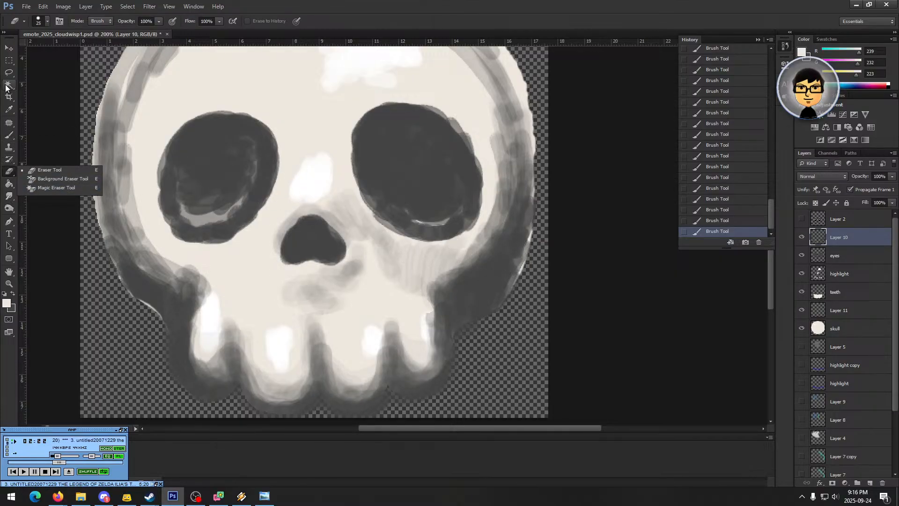
{"action": "left_click", "coordinate": [7, 48]}
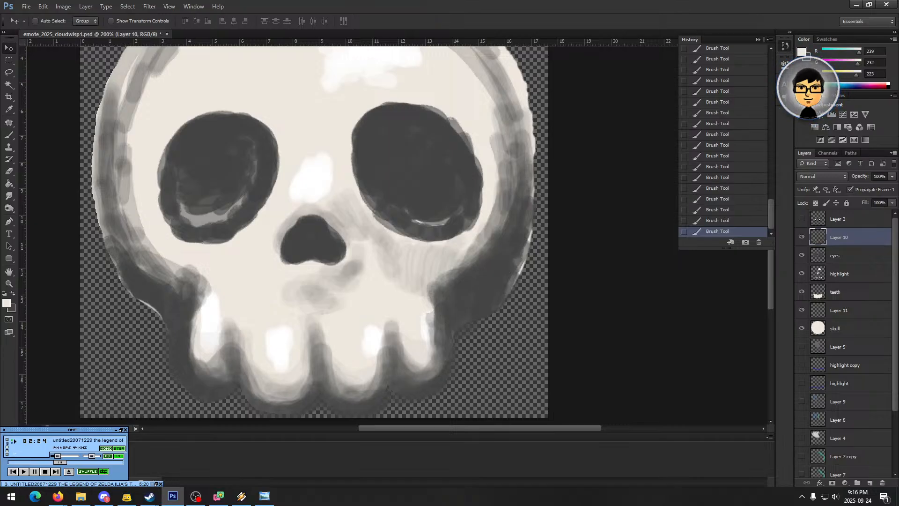
{"action": "key", "text": "alt+Tab"}
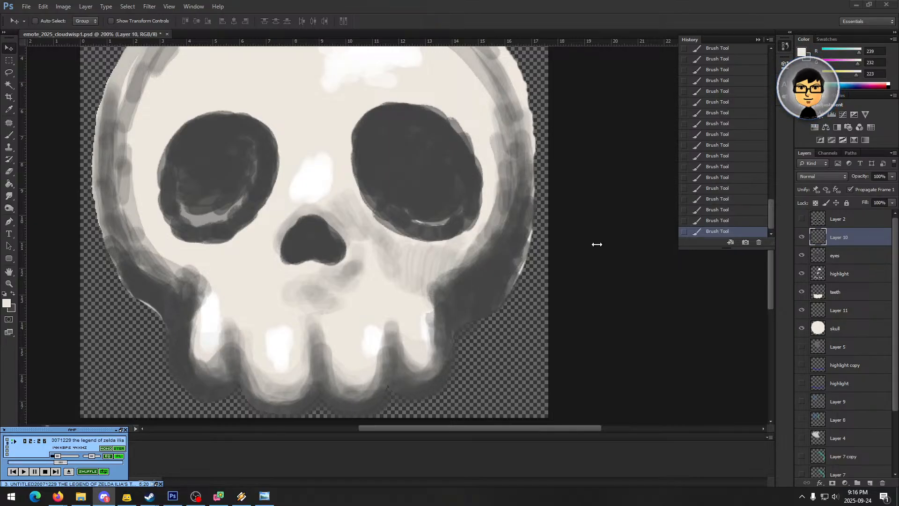
{"action": "left_click", "coordinate": [241, 171]}
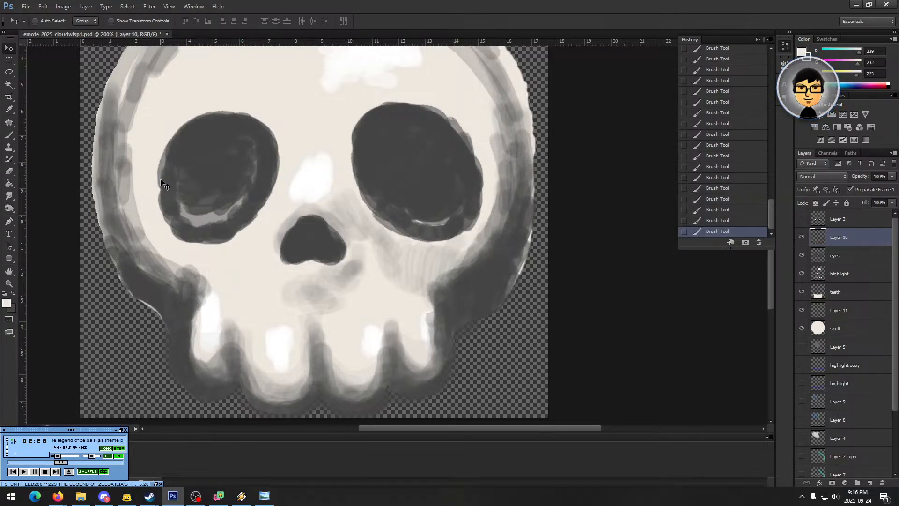
{"action": "left_click", "coordinate": [9, 196]}
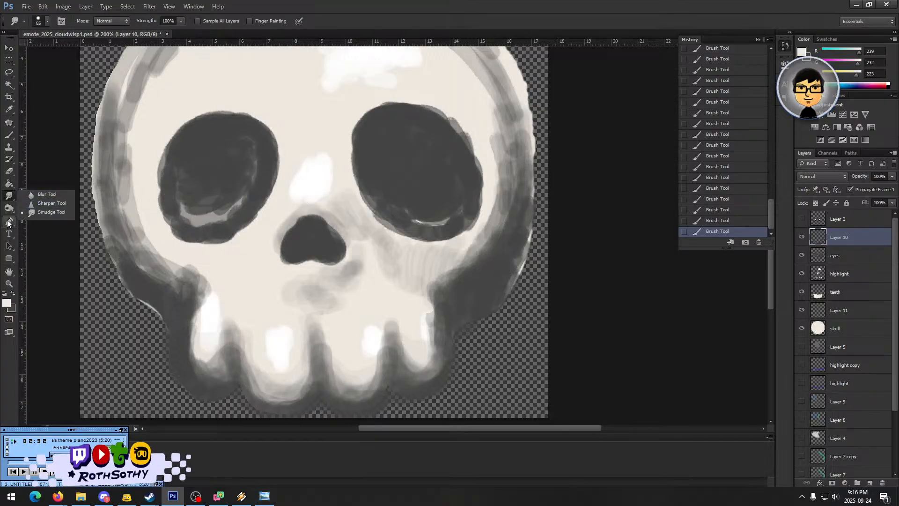
{"action": "left_click", "coordinate": [9, 135]}
- On the eyes layer, lasso around the skull's left eye socket and nudge it up by 6 pixels
{"action": "left_click", "coordinate": [835, 255]}
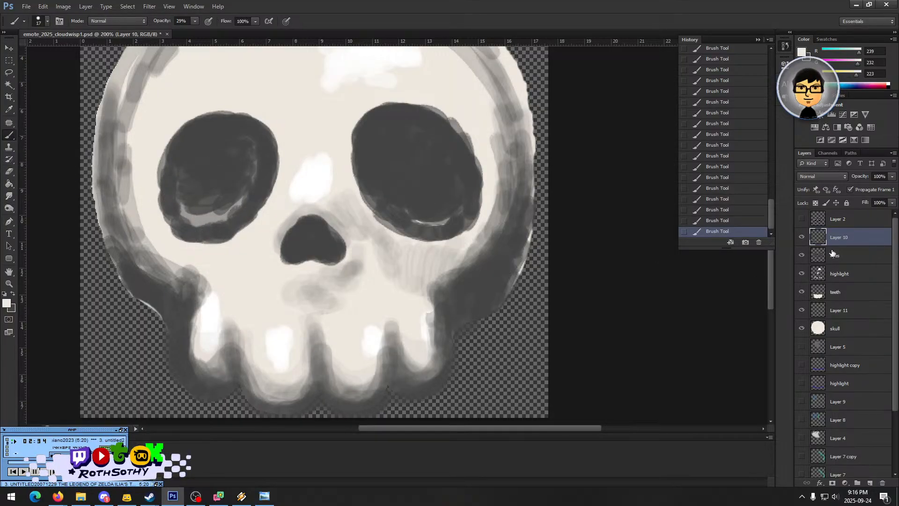
{"action": "left_click", "coordinate": [801, 258]}
{"action": "left_click", "coordinate": [801, 257]}
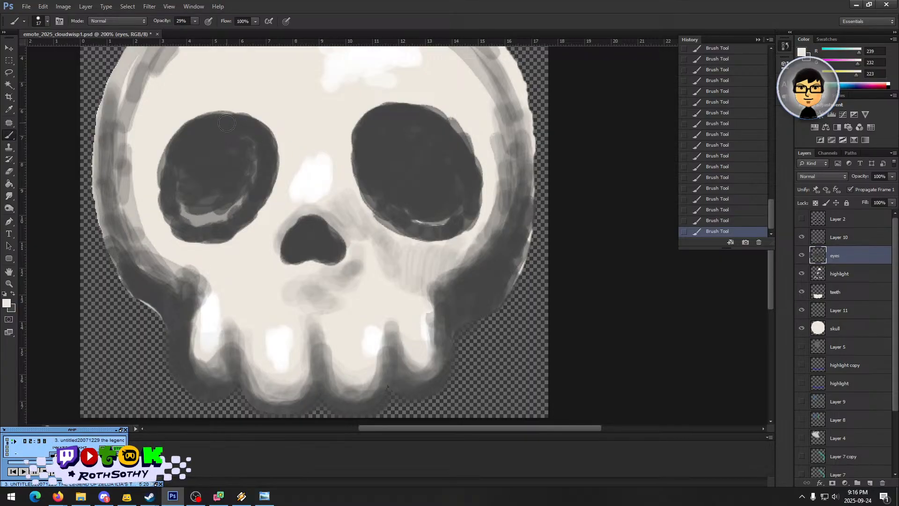
{"action": "key", "text": "l"}
{"action": "mouse_move", "coordinate": [243, 104]}
{"action": "left_mouse_down"}
{"action": "mouse_move", "coordinate": [203, 101]}
{"action": "mouse_move", "coordinate": [177, 112]}
{"action": "left_mouse_up"}
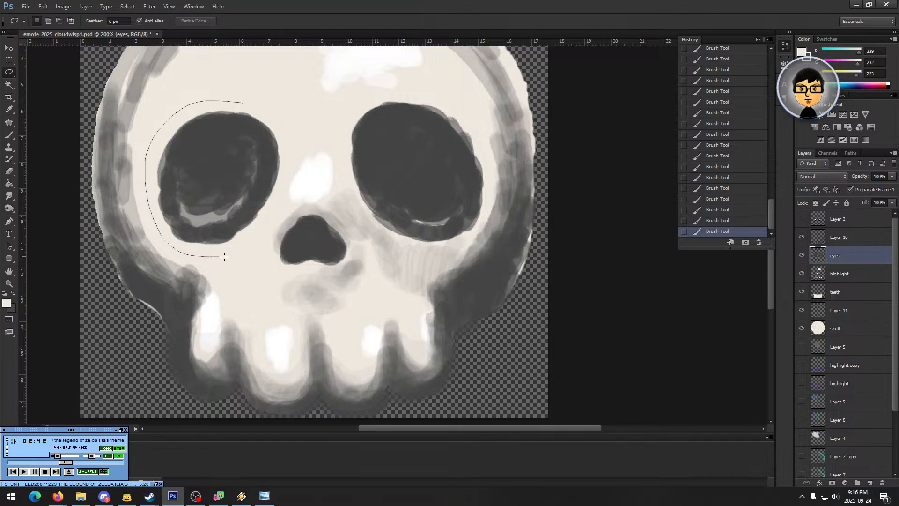
{"action": "mouse_move", "coordinate": [271, 209]}
{"action": "left_mouse_down"}
{"action": "mouse_move", "coordinate": [292, 154]}
{"action": "mouse_move", "coordinate": [269, 113]}
{"action": "mouse_move", "coordinate": [244, 107]}
{"action": "left_mouse_up"}
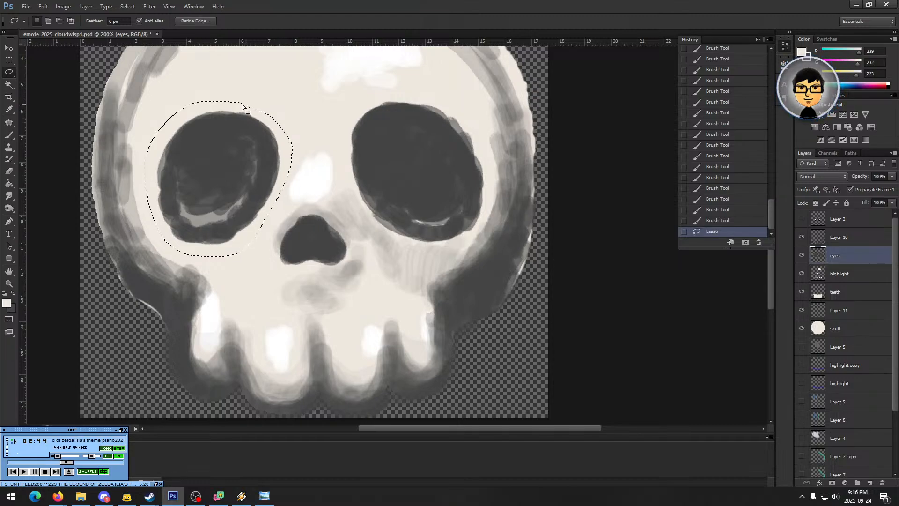
{"action": "left_click", "coordinate": [6, 50]}
{"action": "key", "text": "Up"}
{"action": "key", "text": "Up"}
{"action": "key", "text": "Up"}
{"action": "key", "text": "Up"}
{"action": "key", "text": "Up"}
{"action": "key", "text": "Up"}
{"action": "key", "text": "Up"}
{"action": "key", "text": "Up"}
{"action": "key", "text": "Down"}
{"action": "key", "text": "Down"}
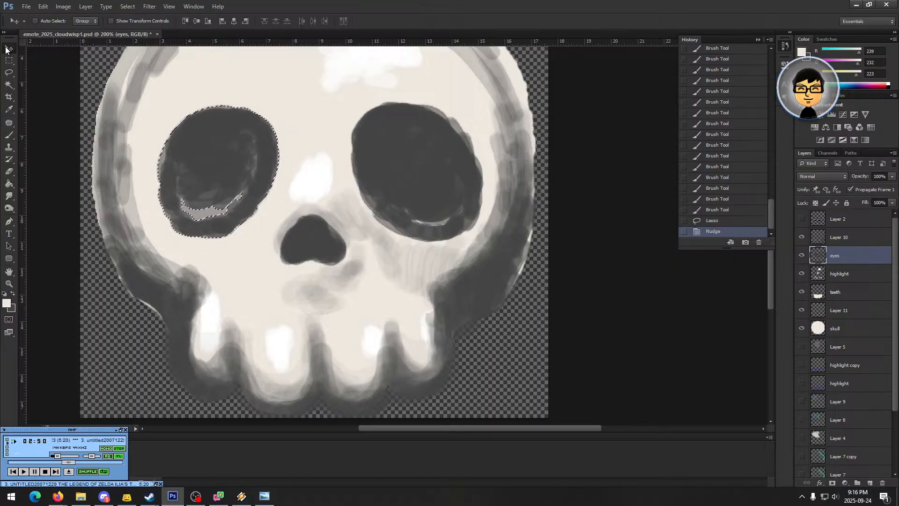
- Deselect the eye socket and compare the alignment of both sockets with a temporary rectangular marquee
{"action": "left_click", "coordinate": [7, 62]}
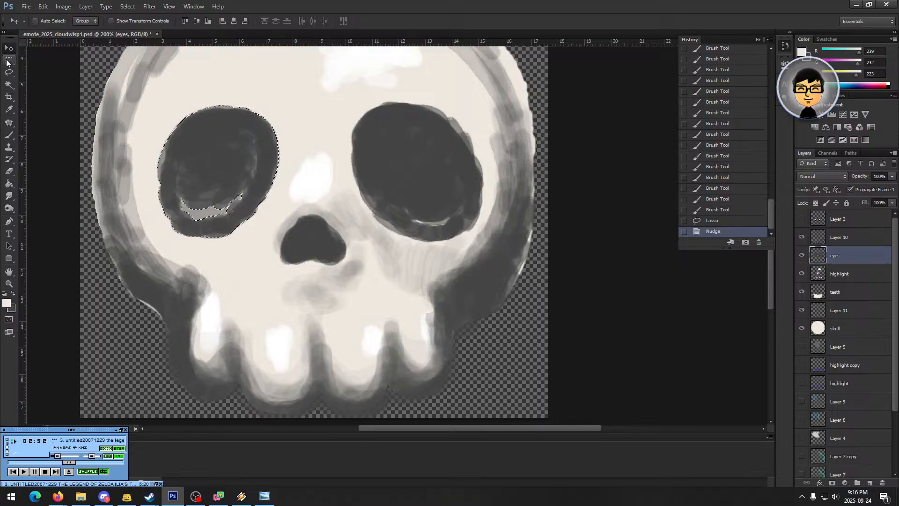
{"action": "left_click", "coordinate": [182, 102]}
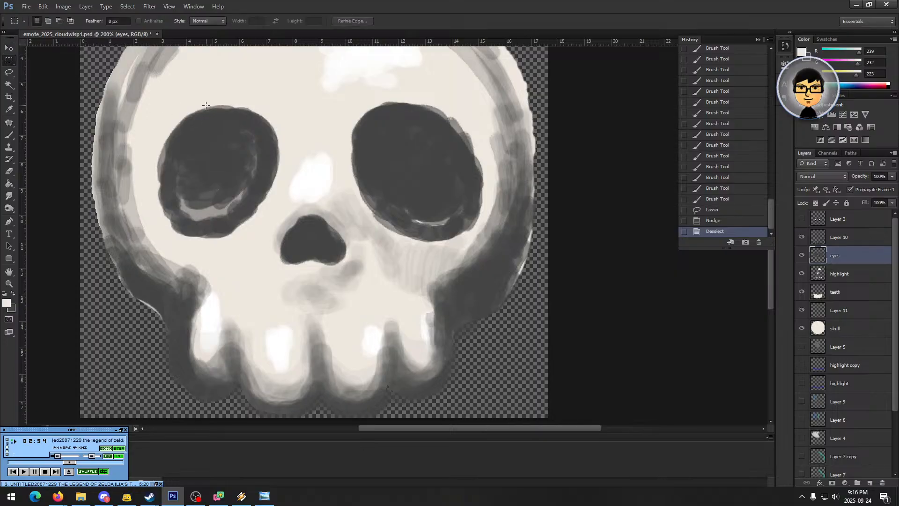
{"action": "left_click_drag", "start_coordinate": [215, 102], "coordinate": [455, 240]}
{"action": "left_click", "coordinate": [245, 302]}
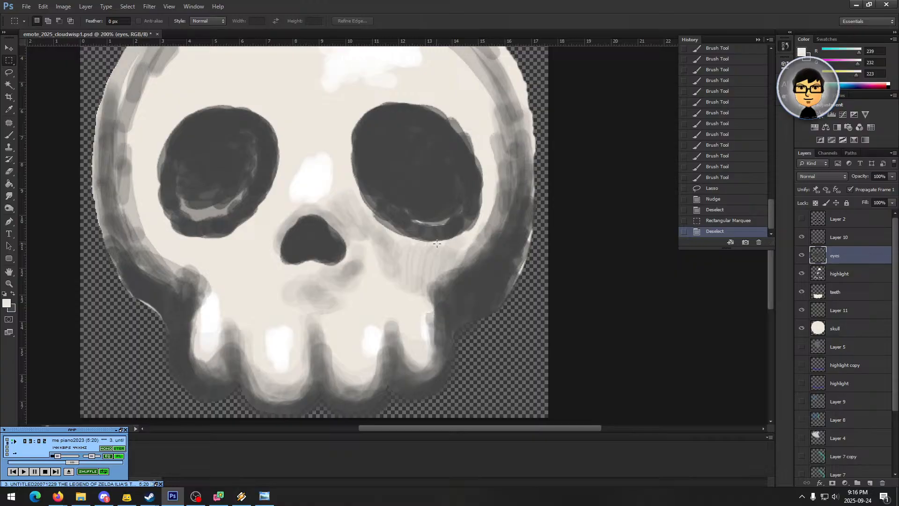
- Smooth the lower rim of the left eye socket with short dark grey brush strokes on the eyes layer
{"action": "left_click", "coordinate": [6, 138]}
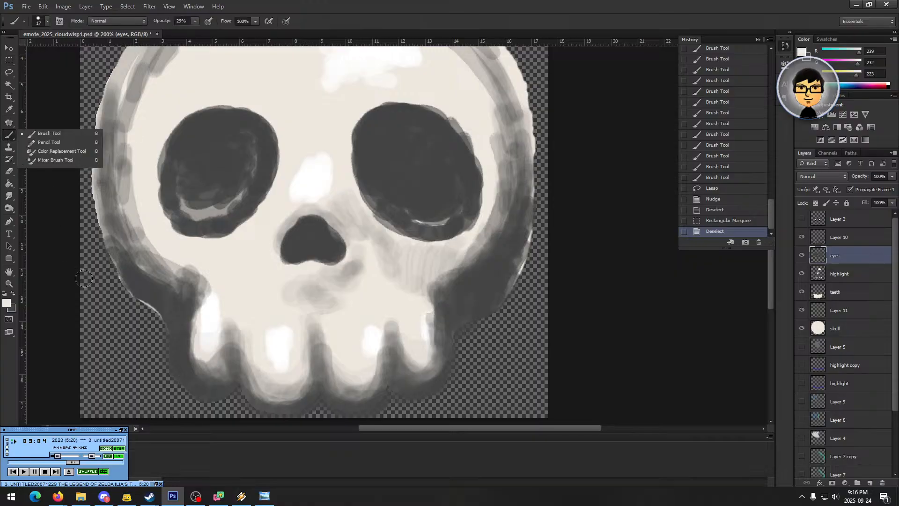
{"action": "left_click", "coordinate": [13, 292]}
{"action": "left_click_drag", "start_coordinate": [167, 182], "coordinate": [163, 197]}
{"action": "left_click_drag", "start_coordinate": [165, 190], "coordinate": [178, 226]}
{"action": "left_click_drag", "start_coordinate": [174, 222], "coordinate": [186, 230]}
{"action": "left_click_drag", "start_coordinate": [184, 229], "coordinate": [192, 232]}
{"action": "left_click_drag", "start_coordinate": [187, 230], "coordinate": [200, 236]}
{"action": "left_click_drag", "start_coordinate": [194, 236], "coordinate": [216, 234]}
{"action": "left_click_drag", "start_coordinate": [217, 234], "coordinate": [233, 226]}
{"action": "left_click_drag", "start_coordinate": [230, 227], "coordinate": [240, 220]}
{"action": "left_click_drag", "start_coordinate": [238, 222], "coordinate": [246, 215]}
{"action": "left_click_drag", "start_coordinate": [246, 216], "coordinate": [263, 195]}
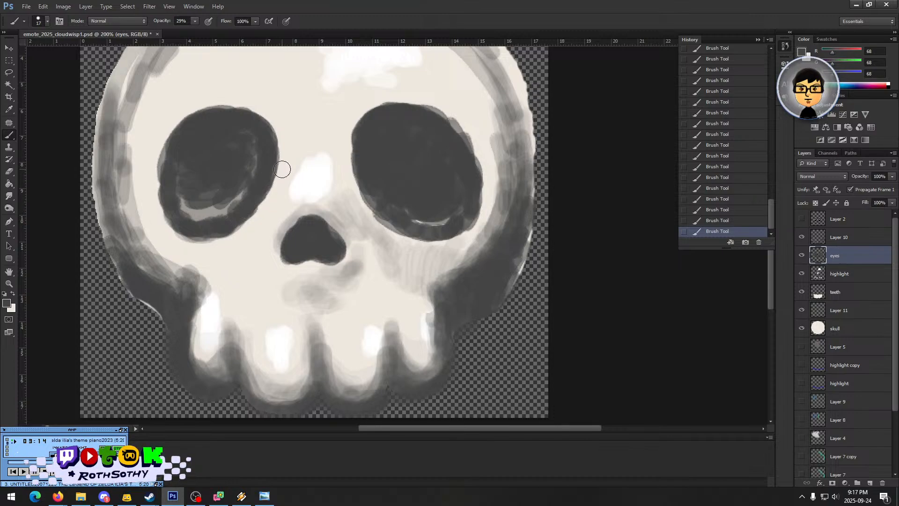
- Widen and smooth the upper outer rims of the left and right eye sockets with dark grey strokes
{"action": "left_click_drag", "start_coordinate": [163, 170], "coordinate": [178, 126]}
{"action": "mouse_move", "coordinate": [159, 182]}
{"action": "left_mouse_down"}
{"action": "mouse_move", "coordinate": [164, 146]}
{"action": "mouse_move", "coordinate": [186, 120]}
{"action": "mouse_move", "coordinate": [162, 156]}
{"action": "mouse_move", "coordinate": [179, 129]}
{"action": "left_mouse_up"}
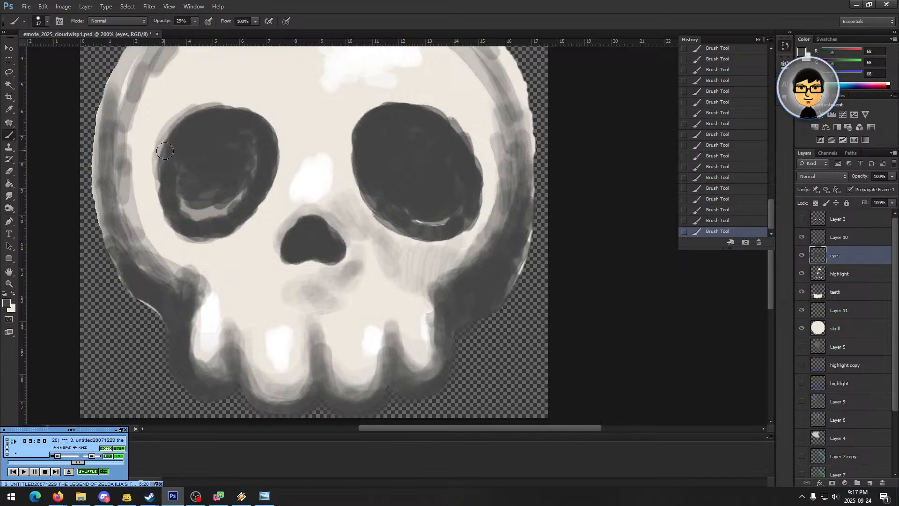
{"action": "mouse_move", "coordinate": [153, 190]}
{"action": "left_mouse_down"}
{"action": "mouse_move", "coordinate": [172, 128]}
{"action": "mouse_move", "coordinate": [192, 113]}
{"action": "left_mouse_up"}
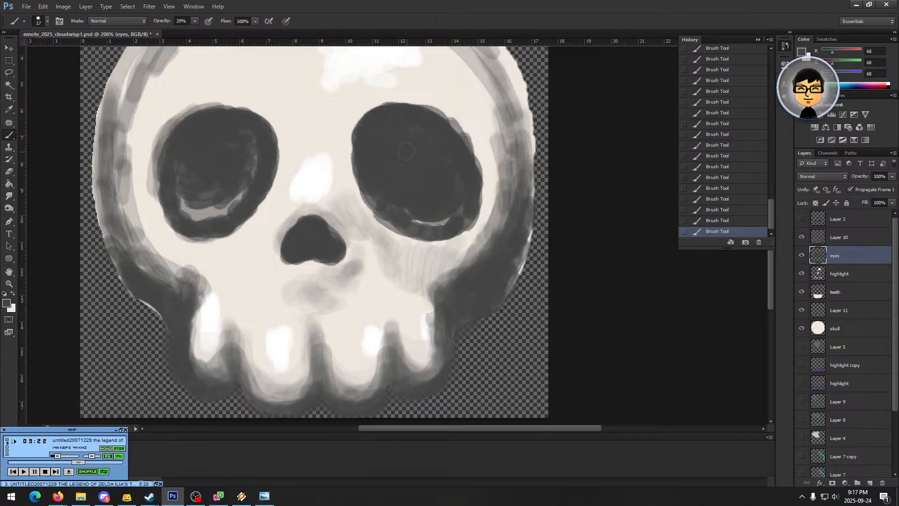
{"action": "mouse_move", "coordinate": [394, 101]}
{"action": "left_mouse_down"}
{"action": "mouse_move", "coordinate": [436, 108]}
{"action": "mouse_move", "coordinate": [445, 115]}
{"action": "mouse_move", "coordinate": [425, 109]}
{"action": "mouse_move", "coordinate": [469, 149]}
{"action": "left_mouse_up"}
{"action": "mouse_move", "coordinate": [443, 111]}
{"action": "left_mouse_down"}
{"action": "mouse_move", "coordinate": [460, 130]}
{"action": "mouse_move", "coordinate": [472, 164]}
{"action": "left_mouse_up"}
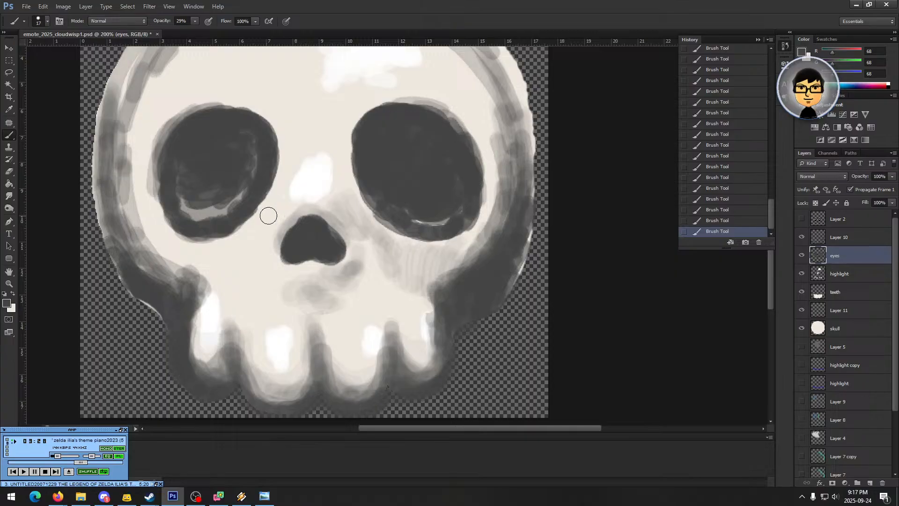
- Examine the whole skull at a reduced view size to judge its overall shape and the eye sockets
{"action": "key", "text": "z"}
{"action": "right_click", "coordinate": [387, 262]}
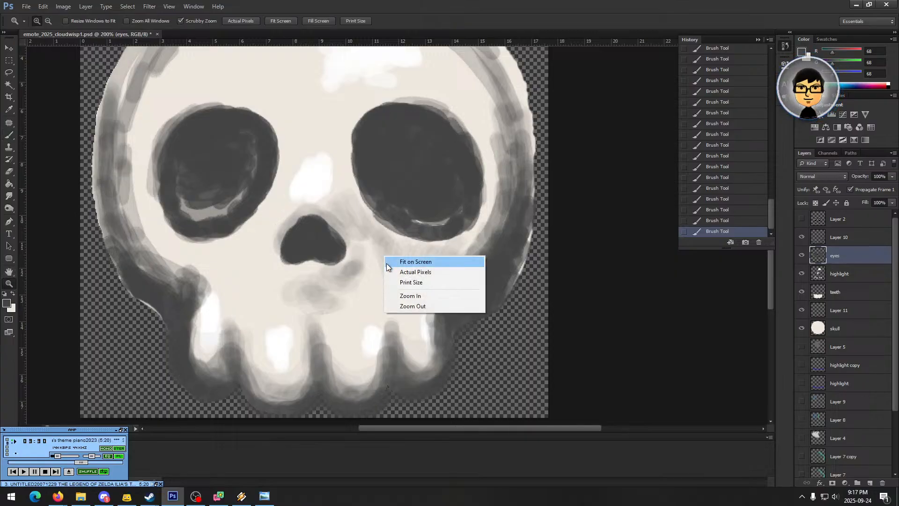
{"action": "left_click", "coordinate": [303, 263]}
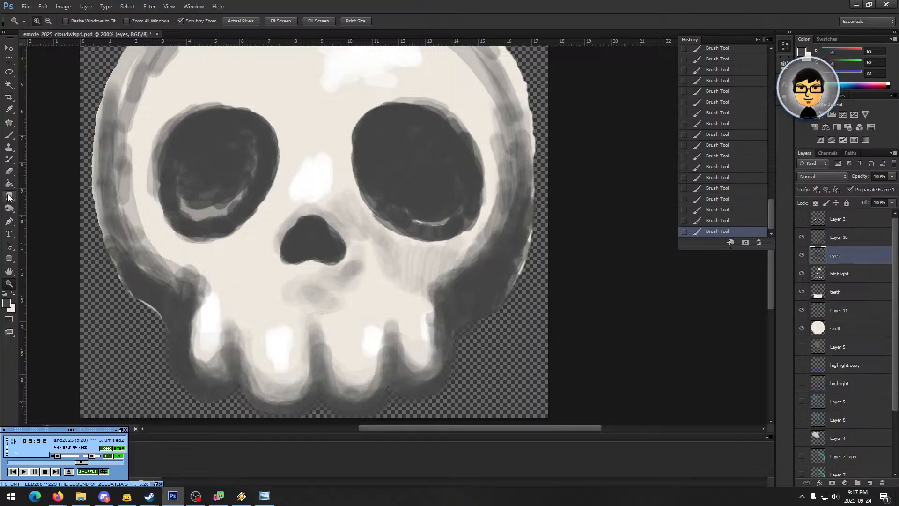
{"action": "left_click", "coordinate": [10, 134]}
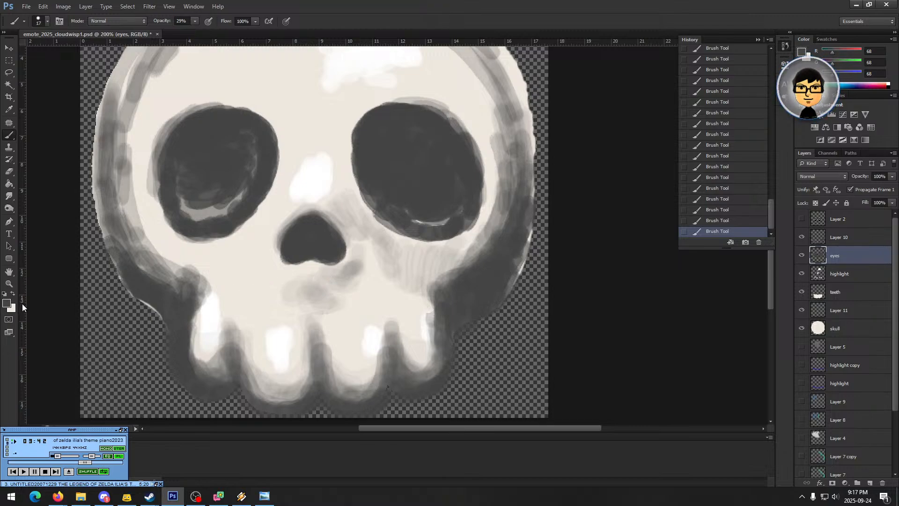
{"action": "left_click", "coordinate": [8, 283]}
{"action": "right_click", "coordinate": [387, 282]}
{"action": "left_click", "coordinate": [405, 300]}
{"action": "right_click", "coordinate": [436, 246]}
{"action": "left_click", "coordinate": [452, 299]}
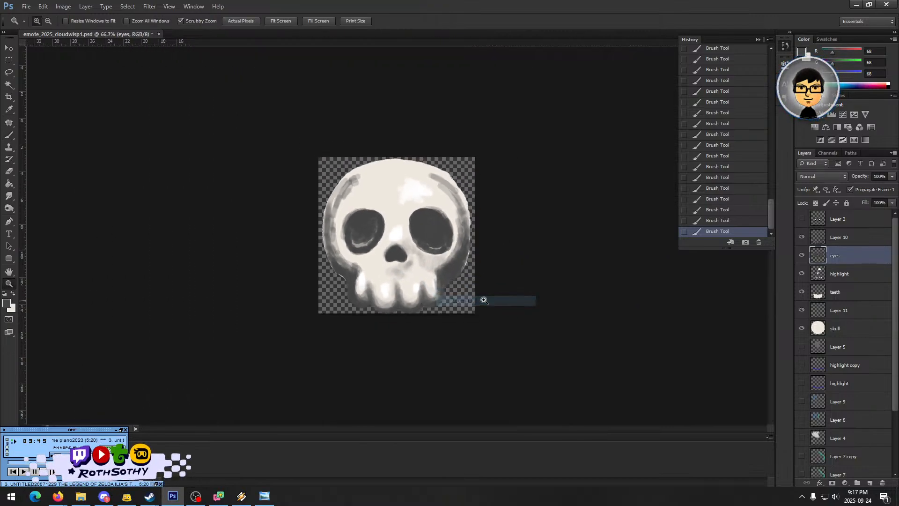
{"action": "left_click", "coordinate": [418, 253]}
{"action": "left_click", "coordinate": [418, 254]}
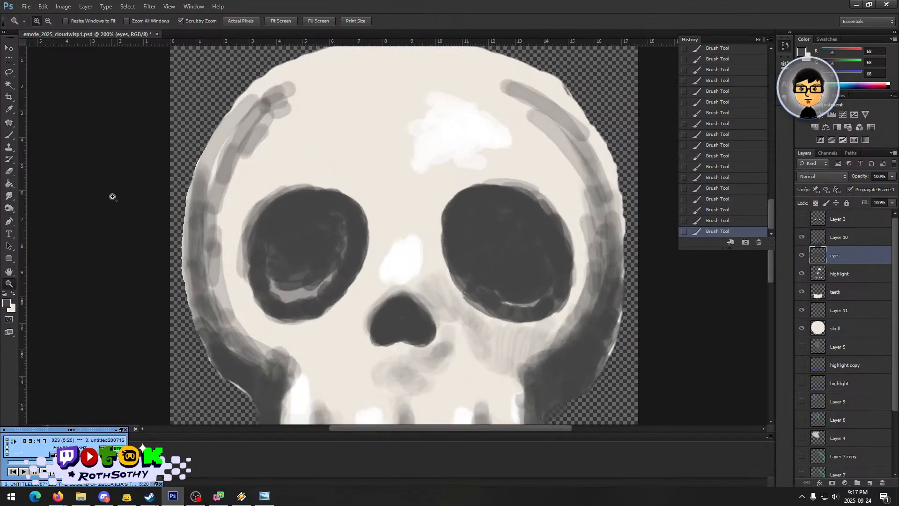
- Try erasing the upper end of the left temple shading at 100% opacity, and undo the erasure
{"action": "left_click", "coordinate": [8, 171]}
{"action": "left_click_drag", "start_coordinate": [303, 101], "coordinate": [277, 114]}
{"action": "left_click_drag", "start_coordinate": [288, 99], "coordinate": [276, 108]}
{"action": "mouse_move", "coordinate": [281, 98]}
{"action": "left_mouse_down"}
{"action": "mouse_move", "coordinate": [271, 117]}
{"action": "mouse_move", "coordinate": [295, 123]}
{"action": "left_mouse_up"}
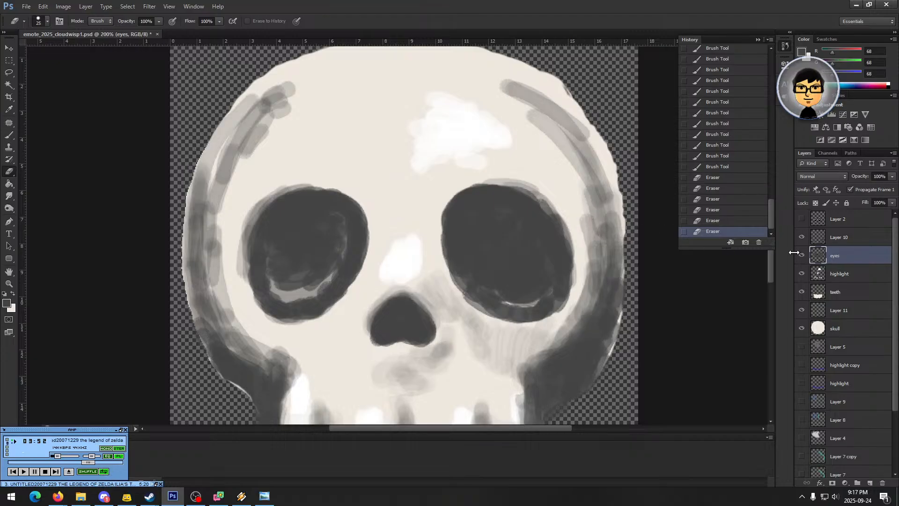
{"action": "left_click", "coordinate": [828, 238]}
{"action": "left_click", "coordinate": [802, 237]}
{"action": "left_click", "coordinate": [802, 237]}
{"action": "left_click_drag", "start_coordinate": [290, 87], "coordinate": [268, 137]}
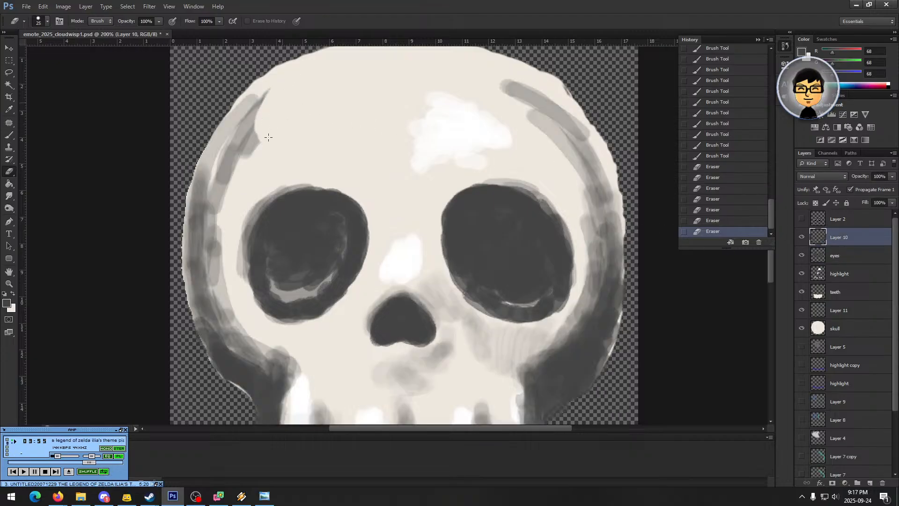
{"action": "left_click", "coordinate": [720, 221]}
{"action": "left_click", "coordinate": [717, 189]}
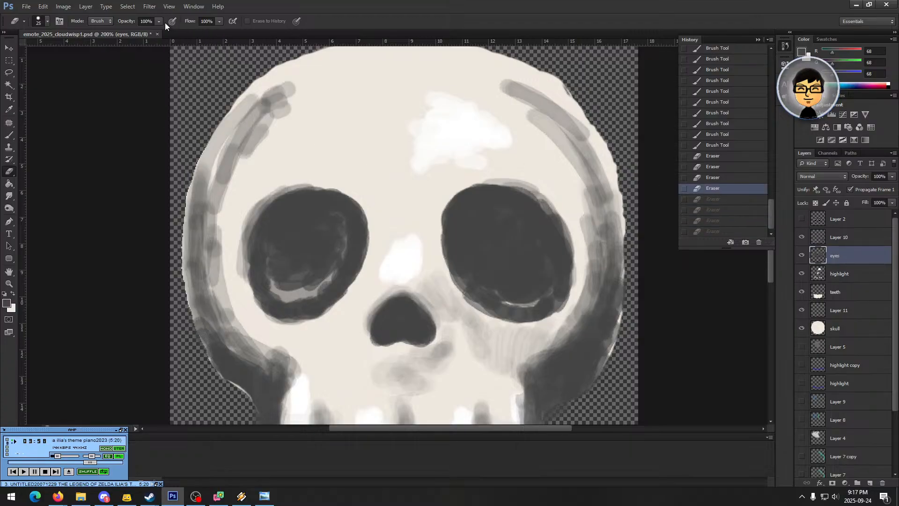
- Try to fade the upper end of the left temple shading with the eraser at 31% opacity on the eyes layer
{"action": "left_click", "coordinate": [721, 231]}
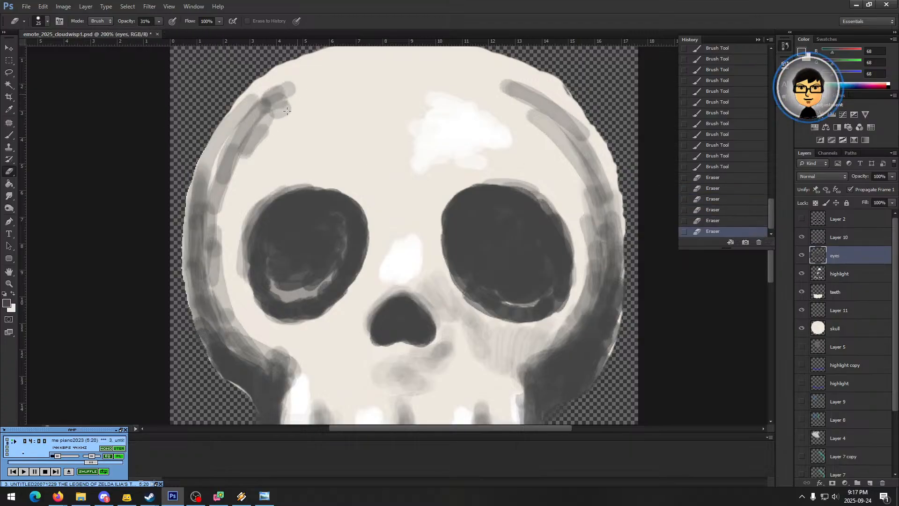
{"action": "left_click_drag", "start_coordinate": [282, 94], "coordinate": [280, 104]}
{"action": "left_click_drag", "start_coordinate": [279, 104], "coordinate": [268, 119]}
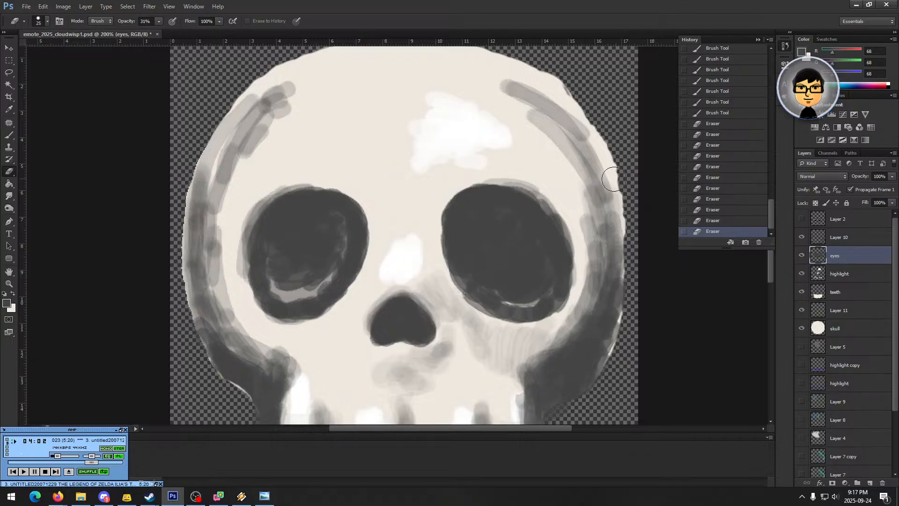
{"action": "left_click", "coordinate": [290, 105]}
{"action": "left_click_drag", "start_coordinate": [292, 89], "coordinate": [287, 96]}
{"action": "left_click_drag", "start_coordinate": [286, 97], "coordinate": [282, 102]}
- On Layer 10, fade the upper tip of the left temple shading with the eraser at 70% opacity
{"action": "left_click_drag", "start_coordinate": [158, 25], "coordinate": [167, 35]}
{"action": "left_click", "coordinate": [801, 255]}
{"action": "left_click", "coordinate": [801, 256]}
{"action": "left_click", "coordinate": [819, 238]}
{"action": "mouse_move", "coordinate": [280, 115]}
{"action": "left_mouse_down"}
{"action": "mouse_move", "coordinate": [284, 92]}
{"action": "mouse_move", "coordinate": [278, 101]}
{"action": "left_mouse_up"}
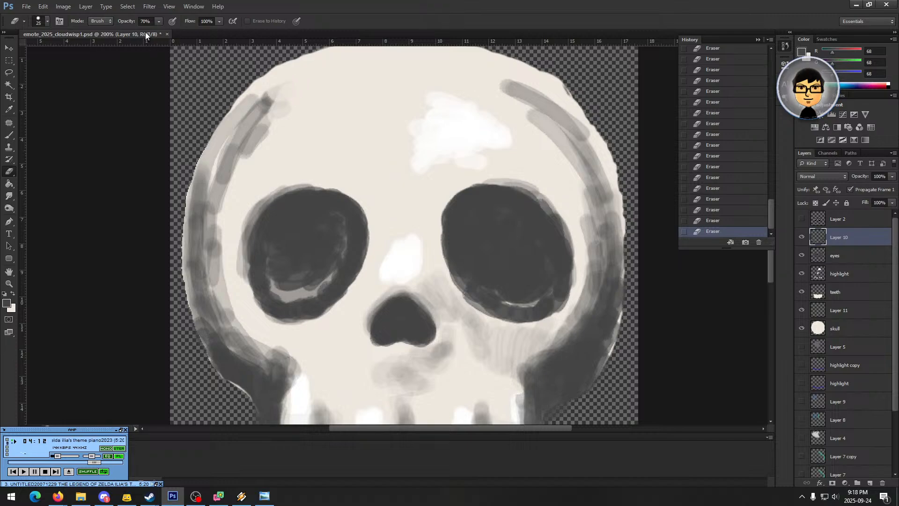
- Set the eraser opacity to 39% and soften the upper ends and inner edges of both temple shadings on Layer 10
{"action": "left_click_drag", "start_coordinate": [157, 26], "coordinate": [144, 34]}
{"action": "mouse_move", "coordinate": [295, 110]}
{"action": "left_mouse_down"}
{"action": "mouse_move", "coordinate": [270, 93]}
{"action": "mouse_move", "coordinate": [286, 87]}
{"action": "left_mouse_up"}
{"action": "mouse_move", "coordinate": [277, 135]}
{"action": "left_mouse_down"}
{"action": "mouse_move", "coordinate": [250, 156]}
{"action": "mouse_move", "coordinate": [261, 101]}
{"action": "left_mouse_up"}
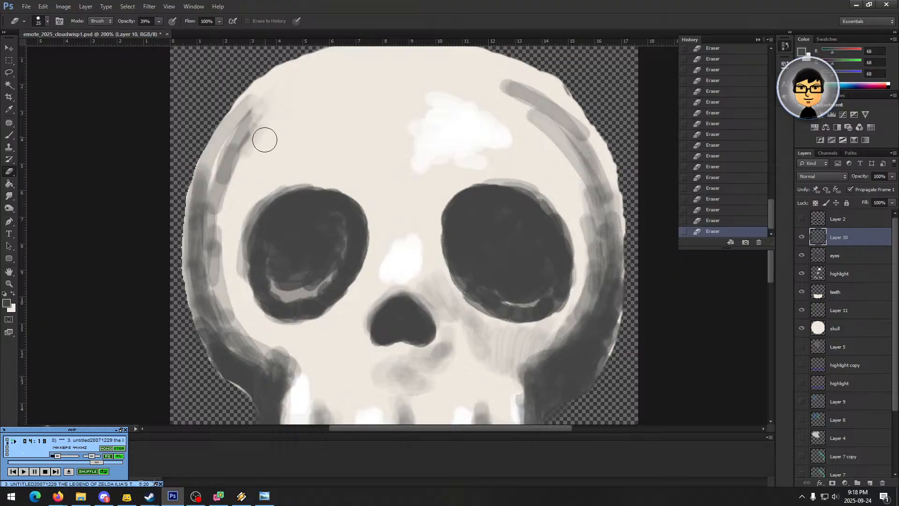
{"action": "left_click_drag", "start_coordinate": [263, 145], "coordinate": [228, 188]}
{"action": "mouse_move", "coordinate": [262, 139]}
{"action": "left_mouse_down"}
{"action": "mouse_move", "coordinate": [253, 160]}
{"action": "mouse_move", "coordinate": [272, 146]}
{"action": "left_mouse_up"}
{"action": "mouse_move", "coordinate": [306, 101]}
{"action": "left_mouse_down"}
{"action": "mouse_move", "coordinate": [272, 130]}
{"action": "mouse_move", "coordinate": [250, 105]}
{"action": "mouse_move", "coordinate": [249, 134]}
{"action": "mouse_move", "coordinate": [230, 149]}
{"action": "mouse_move", "coordinate": [245, 145]}
{"action": "mouse_move", "coordinate": [237, 191]}
{"action": "left_mouse_up"}
{"action": "mouse_move", "coordinate": [508, 84]}
{"action": "left_mouse_down"}
{"action": "mouse_move", "coordinate": [547, 120]}
{"action": "mouse_move", "coordinate": [526, 91]}
{"action": "mouse_move", "coordinate": [554, 125]}
{"action": "mouse_move", "coordinate": [565, 156]}
{"action": "mouse_move", "coordinate": [545, 127]}
{"action": "mouse_move", "coordinate": [556, 133]}
{"action": "mouse_move", "coordinate": [587, 209]}
{"action": "mouse_move", "coordinate": [594, 262]}
{"action": "mouse_move", "coordinate": [561, 328]}
{"action": "left_mouse_up"}
- Erase some of the dark shading at the right cheek corner and around the teeth at 39% opacity
{"action": "scroll", "coordinate": [562, 329], "scroll_direction": "down", "scroll_amount": 4}
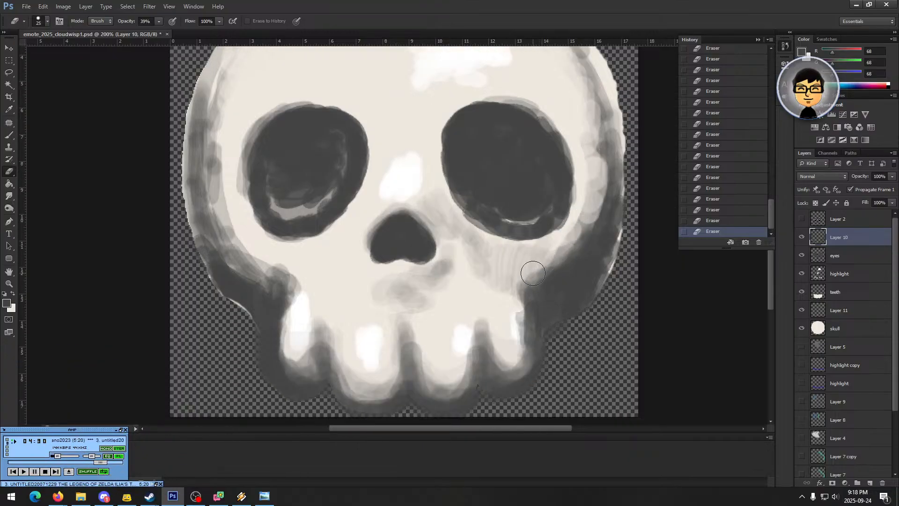
{"action": "mouse_move", "coordinate": [531, 280]}
{"action": "left_mouse_down"}
{"action": "mouse_move", "coordinate": [531, 301]}
{"action": "mouse_move", "coordinate": [516, 305]}
{"action": "mouse_move", "coordinate": [598, 270]}
{"action": "mouse_move", "coordinate": [565, 283]}
{"action": "mouse_move", "coordinate": [620, 281]}
{"action": "mouse_move", "coordinate": [554, 297]}
{"action": "mouse_move", "coordinate": [534, 336]}
{"action": "mouse_move", "coordinate": [515, 307]}
{"action": "left_mouse_up"}
{"action": "scroll", "coordinate": [613, 277], "scroll_direction": "down", "scroll_amount": 1}
{"action": "mouse_move", "coordinate": [513, 341]}
{"action": "left_mouse_down"}
{"action": "mouse_move", "coordinate": [498, 305]}
{"action": "mouse_move", "coordinate": [503, 314]}
{"action": "left_mouse_up"}
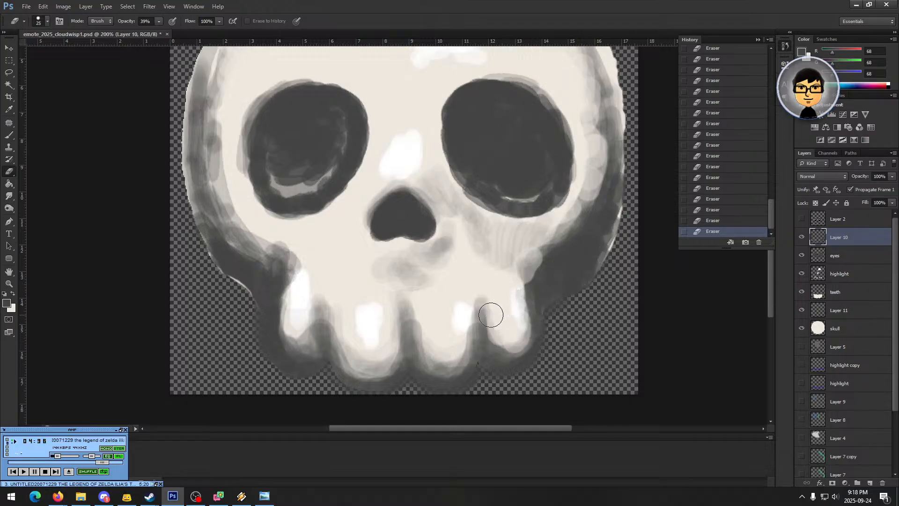
{"action": "mouse_move", "coordinate": [393, 338]}
{"action": "left_mouse_down"}
{"action": "mouse_move", "coordinate": [400, 290]}
{"action": "mouse_move", "coordinate": [421, 329]}
{"action": "mouse_move", "coordinate": [428, 276]}
{"action": "left_mouse_up"}
{"action": "mouse_move", "coordinate": [305, 266]}
{"action": "left_mouse_down"}
{"action": "mouse_move", "coordinate": [293, 327]}
{"action": "mouse_move", "coordinate": [287, 299]}
{"action": "mouse_move", "coordinate": [298, 308]}
{"action": "mouse_move", "coordinate": [289, 335]}
{"action": "left_mouse_up"}
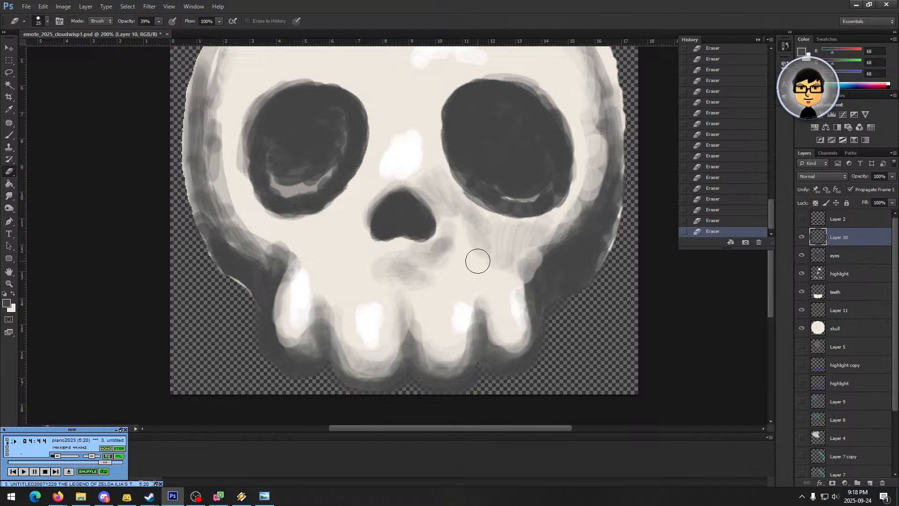
- Shade the cheek area beside and below the right of the nose with dark grey brush strokes at 14% opacity on Layer 10
{"action": "scroll", "coordinate": [477, 269], "scroll_direction": "down", "scroll_amount": 2}
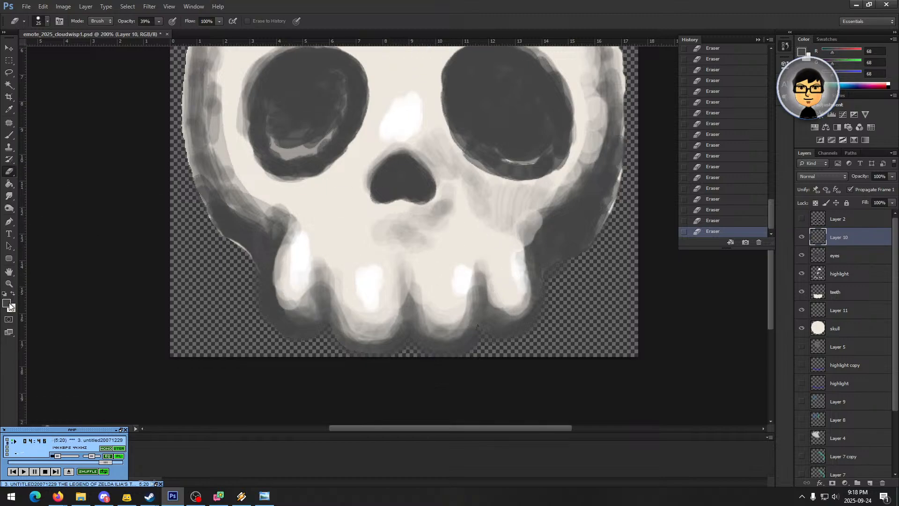
{"action": "left_click", "coordinate": [9, 136]}
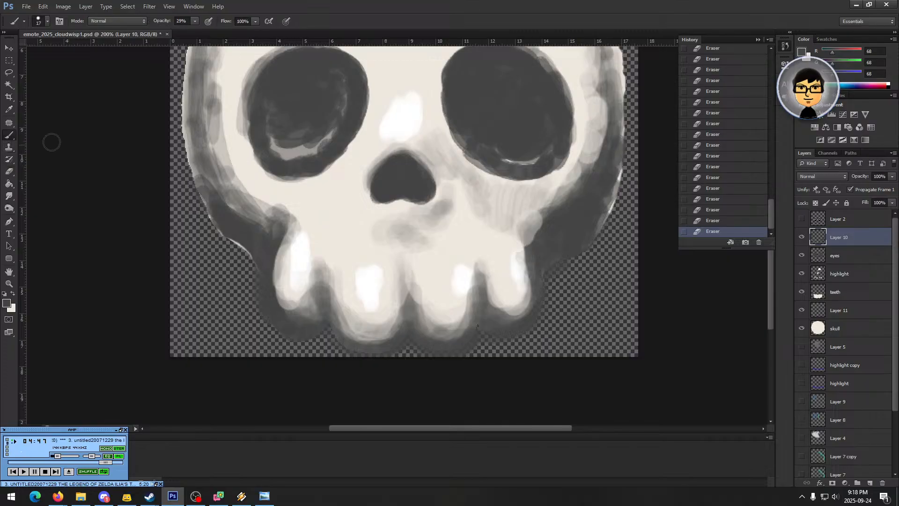
{"action": "left_click", "coordinate": [802, 237]}
{"action": "left_click", "coordinate": [802, 237]}
{"action": "left_click_drag", "start_coordinate": [195, 21], "coordinate": [187, 34]}
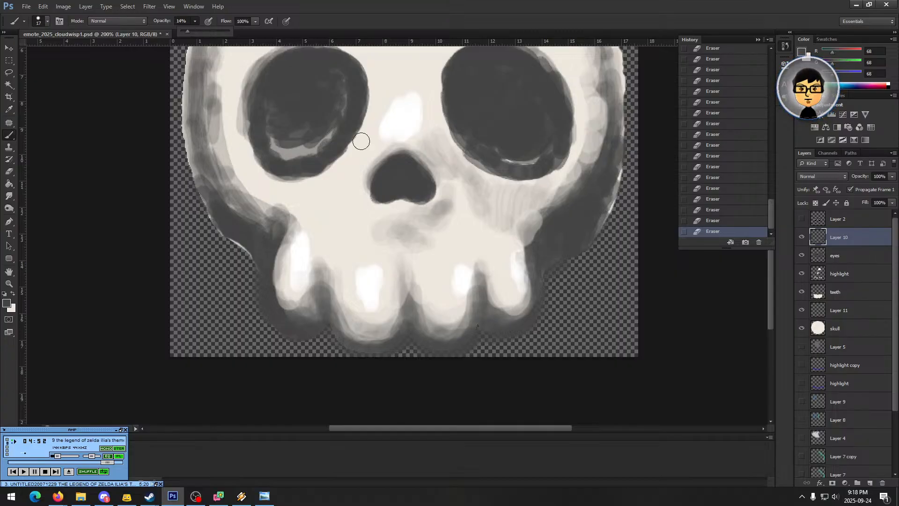
{"action": "left_click_drag", "start_coordinate": [455, 204], "coordinate": [438, 225]}
{"action": "left_click_drag", "start_coordinate": [455, 169], "coordinate": [454, 220]}
{"action": "mouse_move", "coordinate": [462, 203]}
{"action": "left_mouse_down"}
{"action": "mouse_move", "coordinate": [435, 232]}
{"action": "mouse_move", "coordinate": [413, 229]}
{"action": "mouse_move", "coordinate": [486, 209]}
{"action": "mouse_move", "coordinate": [467, 213]}
{"action": "mouse_move", "coordinate": [451, 237]}
{"action": "left_mouse_up"}
{"action": "mouse_move", "coordinate": [466, 204]}
{"action": "left_mouse_down"}
{"action": "mouse_move", "coordinate": [454, 235]}
{"action": "mouse_move", "coordinate": [436, 246]}
{"action": "left_mouse_up"}
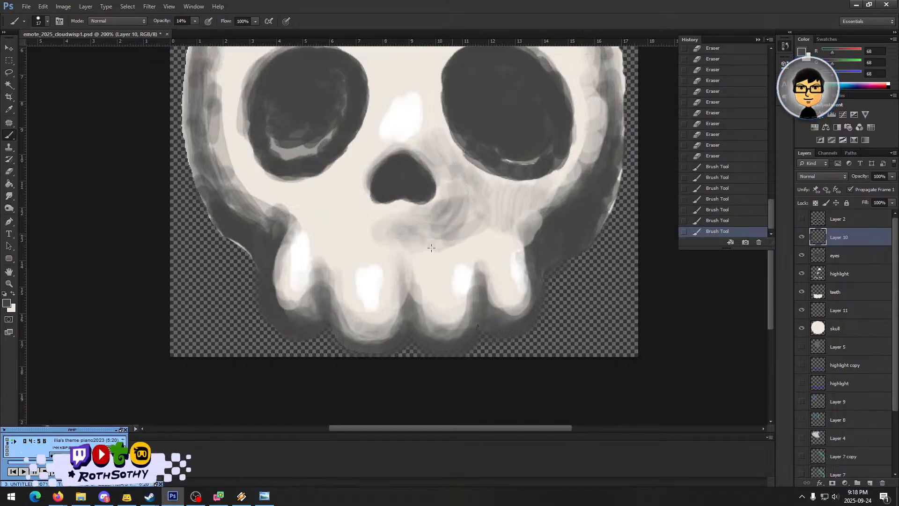
- Lower the brush opacity to 9% and extend soft grey shading over the right cheek and the upper parts of the right teeth
{"action": "left_click", "coordinate": [195, 21]}
{"action": "left_click_drag", "start_coordinate": [193, 31], "coordinate": [192, 31]}
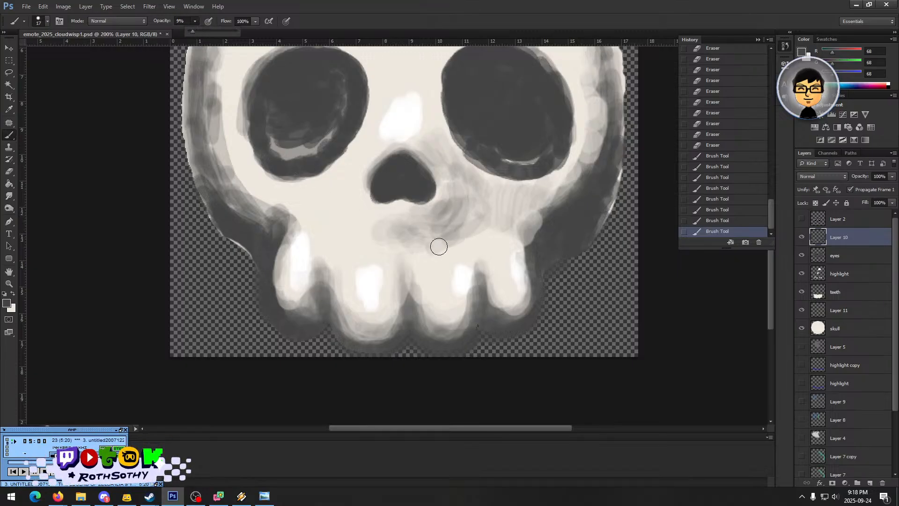
{"action": "left_click_drag", "start_coordinate": [420, 258], "coordinate": [452, 250]}
{"action": "mouse_move", "coordinate": [415, 283]}
{"action": "left_mouse_down"}
{"action": "mouse_move", "coordinate": [430, 259]}
{"action": "mouse_move", "coordinate": [462, 272]}
{"action": "mouse_move", "coordinate": [468, 301]}
{"action": "left_mouse_up"}
{"action": "left_click_drag", "start_coordinate": [466, 252], "coordinate": [477, 259]}
{"action": "mouse_move", "coordinate": [476, 252]}
{"action": "left_mouse_down"}
{"action": "mouse_move", "coordinate": [479, 264]}
{"action": "mouse_move", "coordinate": [481, 239]}
{"action": "left_mouse_up"}
{"action": "left_click_drag", "start_coordinate": [464, 240], "coordinate": [477, 238]}
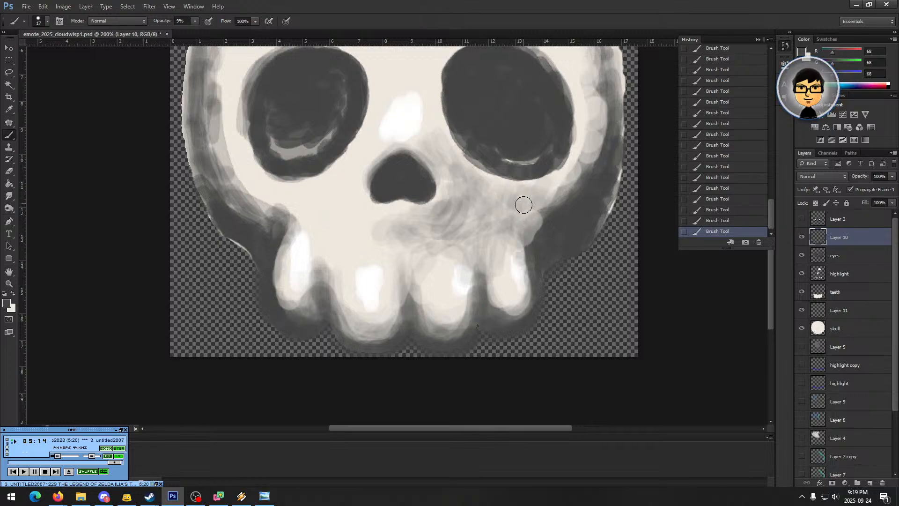
- Blend grey shading along the skull's right side, from the cheekbone up past the temple to the forehead, at 9% brush opacity
{"action": "scroll", "coordinate": [581, 196], "scroll_direction": "up", "scroll_amount": 3}
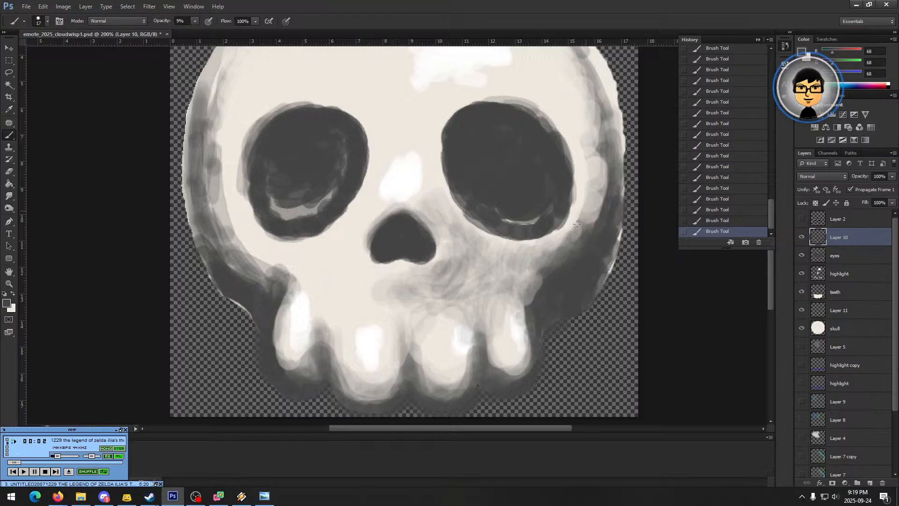
{"action": "scroll", "coordinate": [590, 206], "scroll_direction": "up", "scroll_amount": 1}
{"action": "scroll", "coordinate": [589, 206], "scroll_direction": "up", "scroll_amount": 2}
{"action": "left_click_drag", "start_coordinate": [580, 269], "coordinate": [586, 261]}
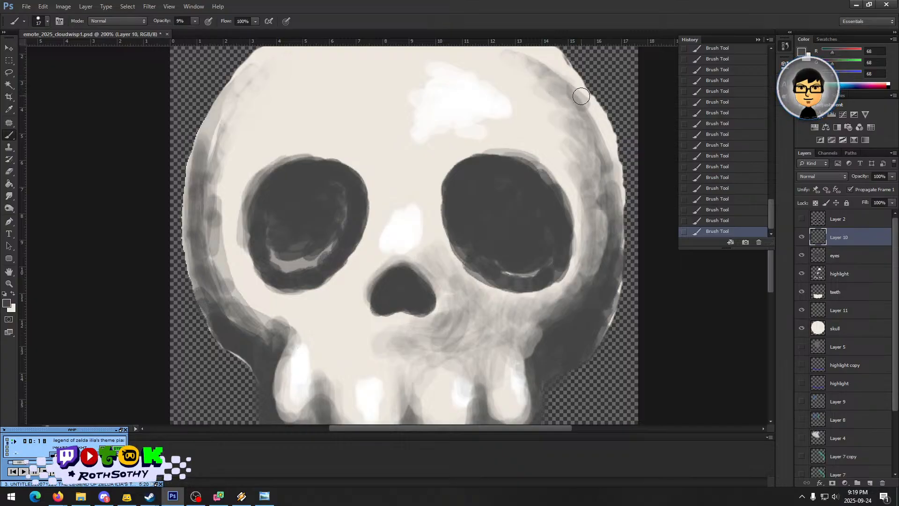
{"action": "scroll", "coordinate": [571, 92], "scroll_direction": "up", "scroll_amount": 3}
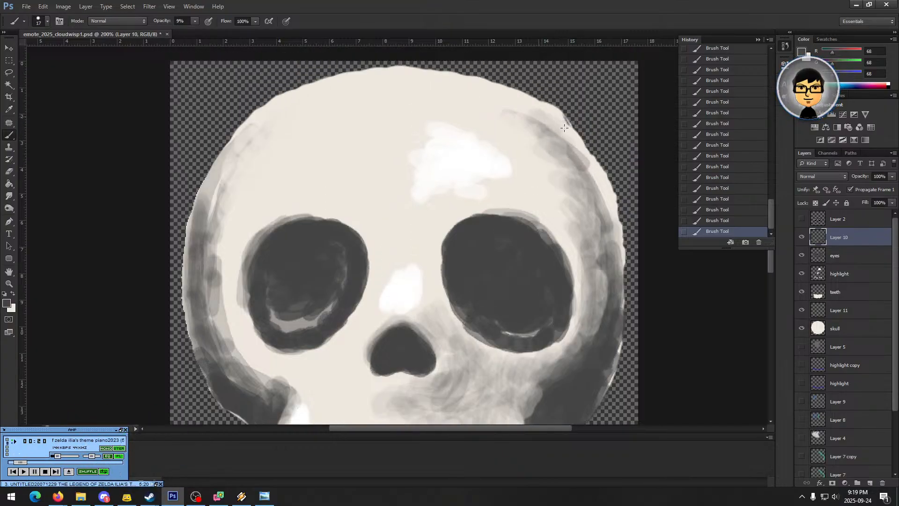
{"action": "mouse_move", "coordinate": [539, 111]}
{"action": "left_mouse_down"}
{"action": "mouse_move", "coordinate": [509, 103]}
{"action": "mouse_move", "coordinate": [544, 120]}
{"action": "left_mouse_up"}
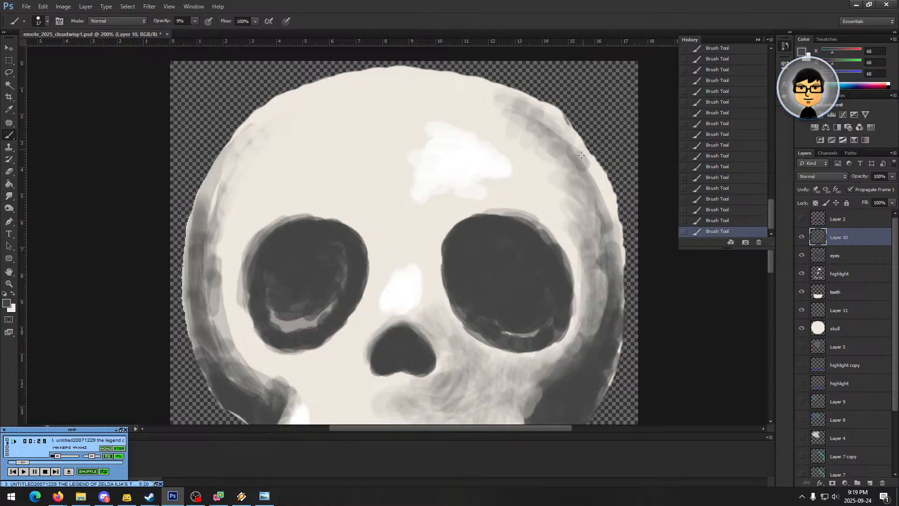
{"action": "left_click_drag", "start_coordinate": [592, 175], "coordinate": [592, 189]}
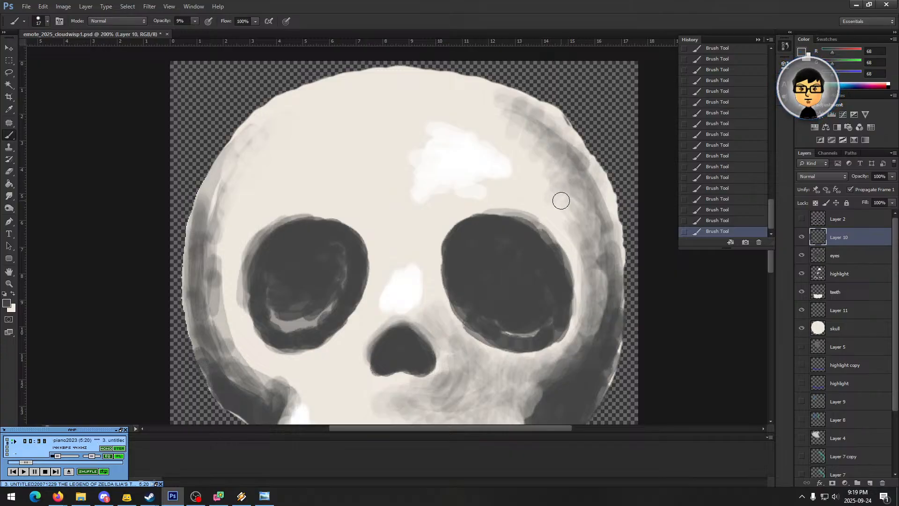
- Add soft grey strokes above the right eye socket and around the upper right of the forehead
{"action": "scroll", "coordinate": [561, 201], "scroll_direction": "down", "scroll_amount": 1}
{"action": "left_click_drag", "start_coordinate": [500, 182], "coordinate": [542, 186]}
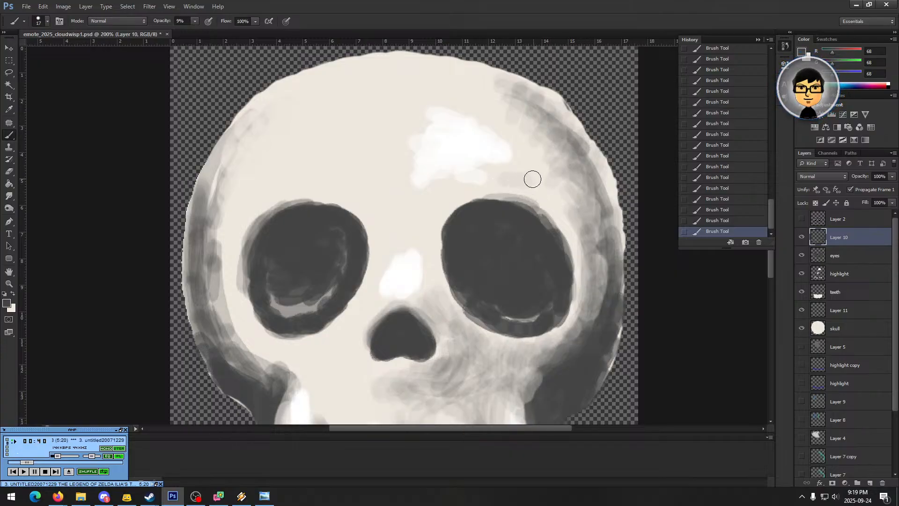
{"action": "scroll", "coordinate": [530, 180], "scroll_direction": "down", "scroll_amount": 2}
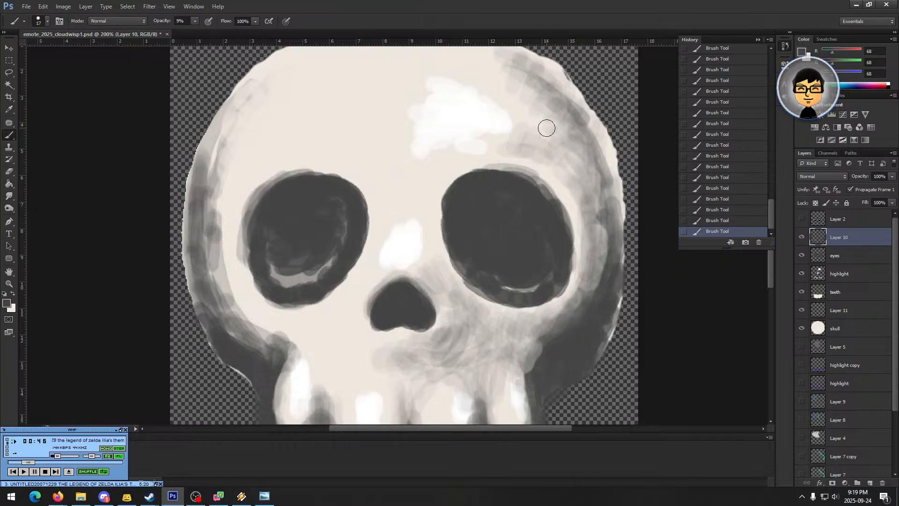
{"action": "scroll", "coordinate": [539, 115], "scroll_direction": "up", "scroll_amount": 2}
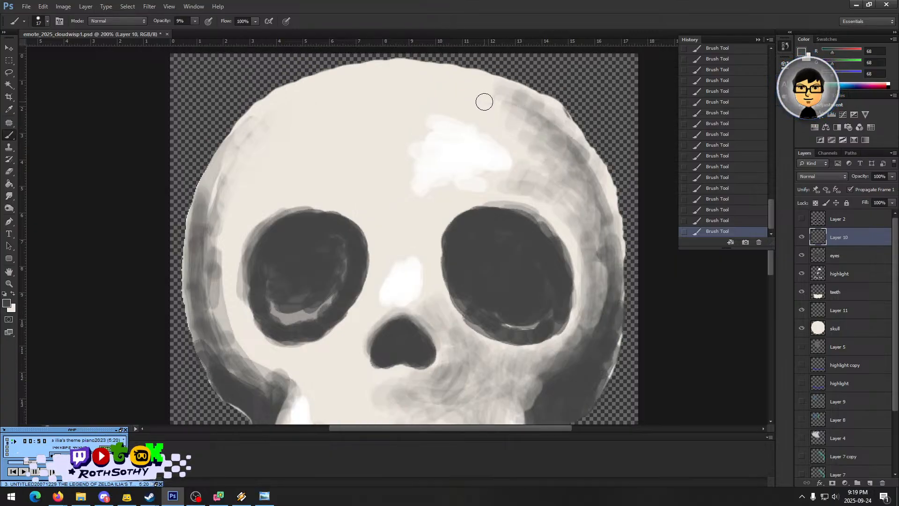
{"action": "scroll", "coordinate": [474, 99], "scroll_direction": "down", "scroll_amount": 1}
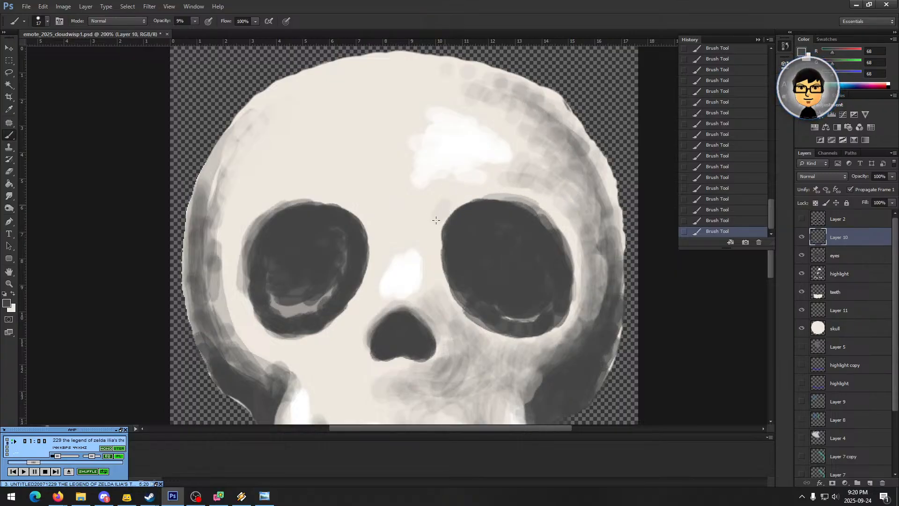
- Shade the right eye socket's inner rim and brow, and blend the grey tones across the right forehead and temple
{"action": "mouse_move", "coordinate": [454, 199]}
{"action": "left_mouse_down"}
{"action": "mouse_move", "coordinate": [432, 231]}
{"action": "mouse_move", "coordinate": [430, 295]}
{"action": "left_mouse_up"}
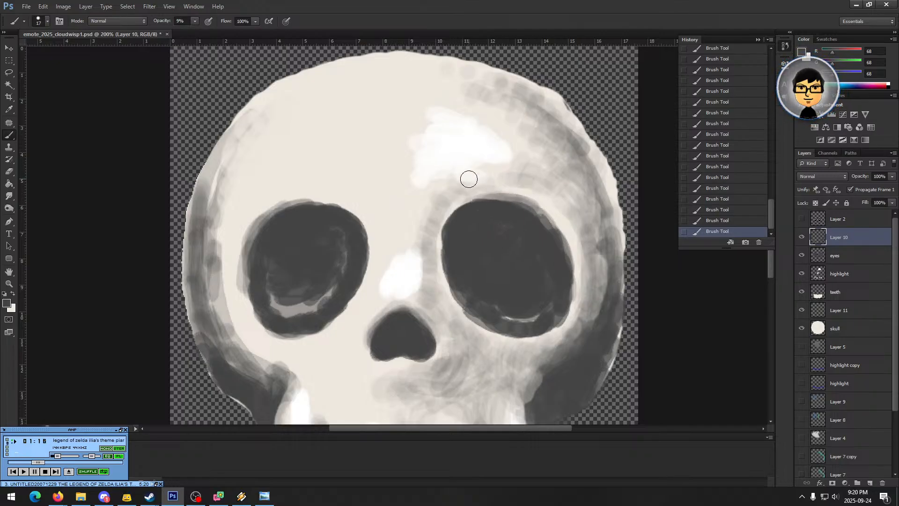
{"action": "mouse_move", "coordinate": [432, 193]}
{"action": "left_mouse_down"}
{"action": "mouse_move", "coordinate": [455, 173]}
{"action": "mouse_move", "coordinate": [492, 166]}
{"action": "mouse_move", "coordinate": [482, 183]}
{"action": "mouse_move", "coordinate": [520, 175]}
{"action": "left_mouse_up"}
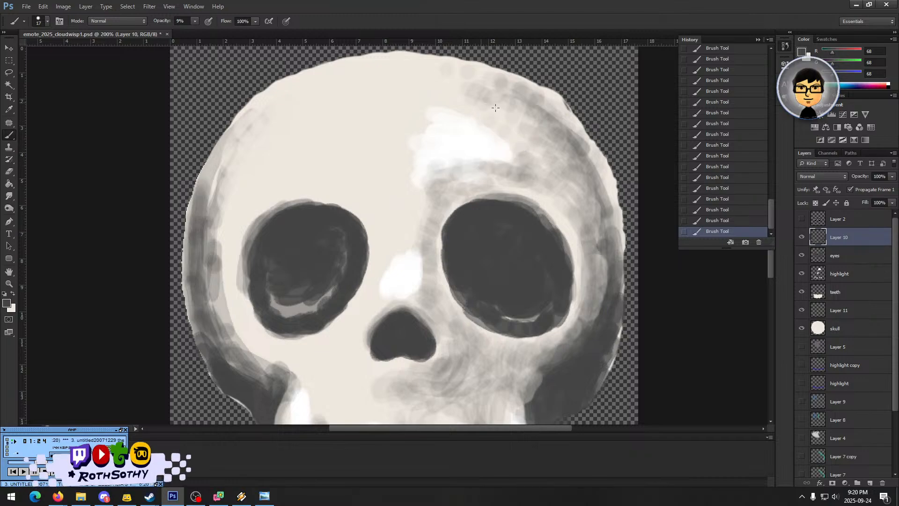
{"action": "scroll", "coordinate": [532, 160], "scroll_direction": "down", "scroll_amount": 3}
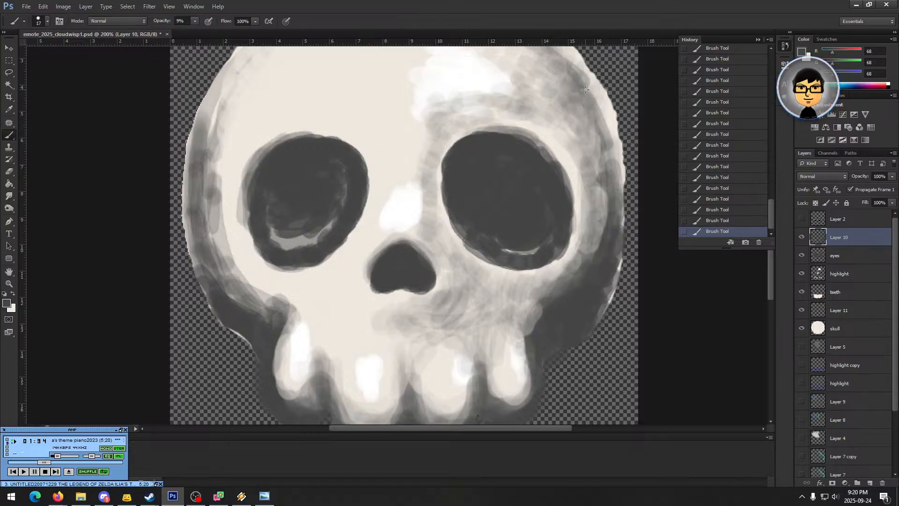
{"action": "left_click_drag", "start_coordinate": [592, 86], "coordinate": [593, 118]}
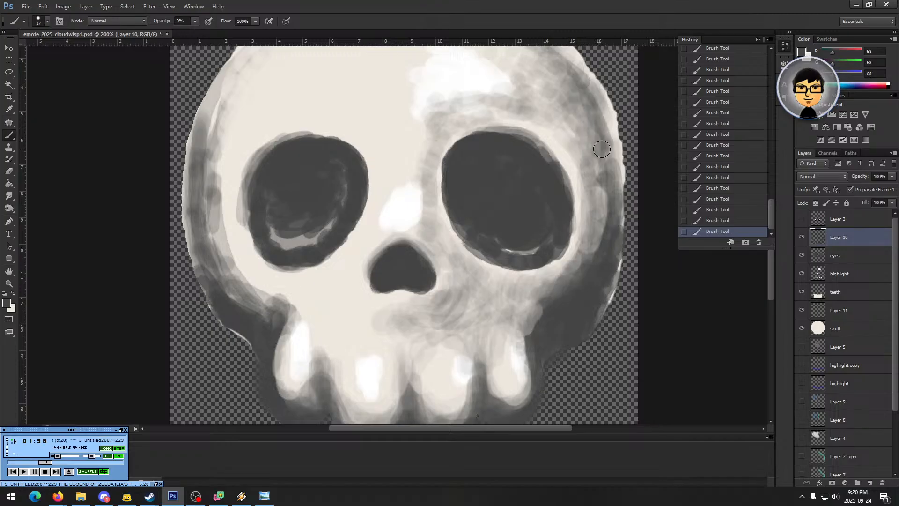
{"action": "scroll", "coordinate": [603, 166], "scroll_direction": "down", "scroll_amount": 2}
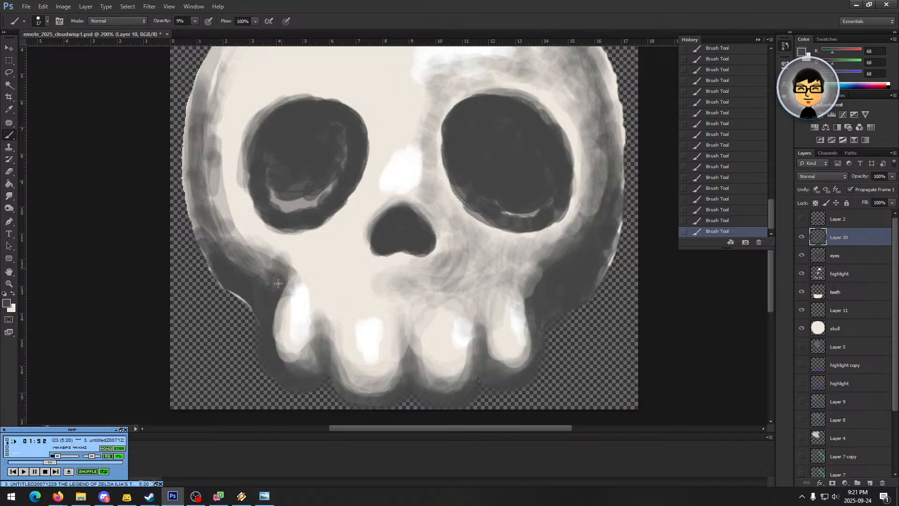
- Create a new layer named "shadow" and place it directly below the skull layer
{"action": "scroll", "coordinate": [306, 302], "scroll_direction": "down", "scroll_amount": 2}
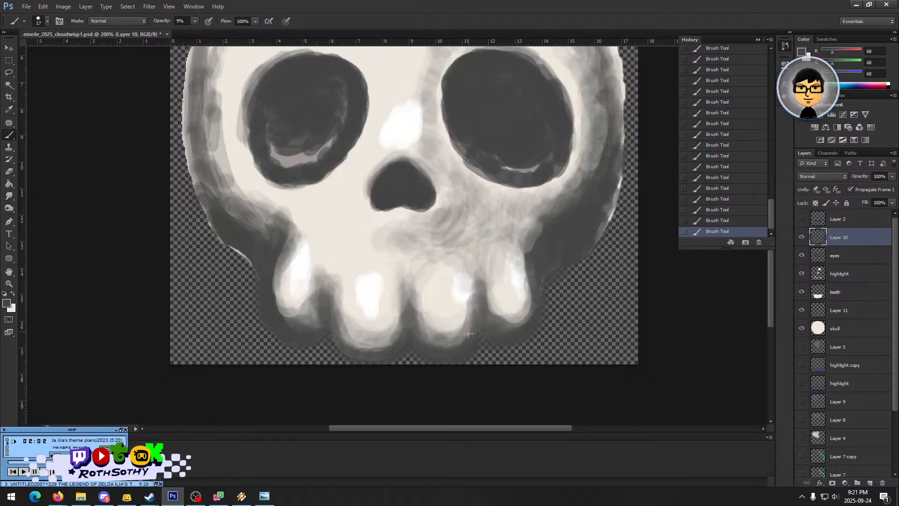
{"action": "scroll", "coordinate": [456, 309], "scroll_direction": "down", "scroll_amount": 1}
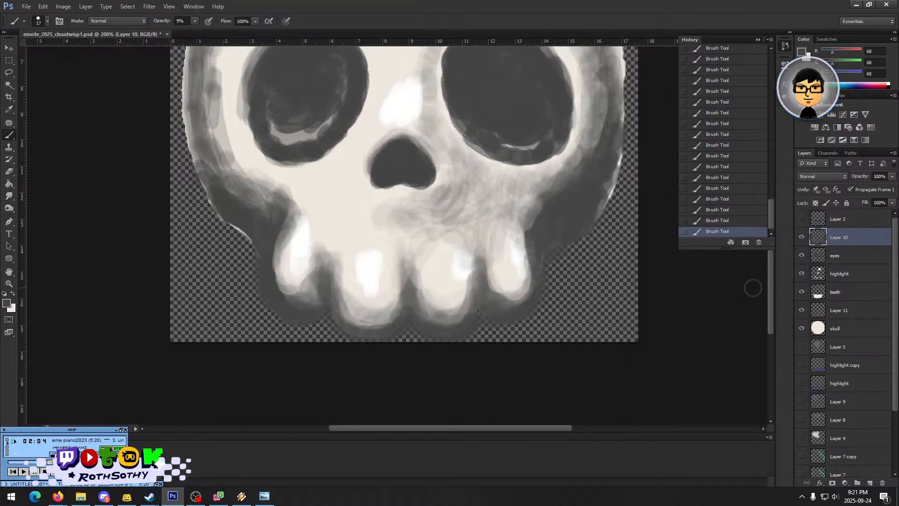
{"action": "left_click", "coordinate": [894, 154]}
{"action": "left_click", "coordinate": [871, 157]}
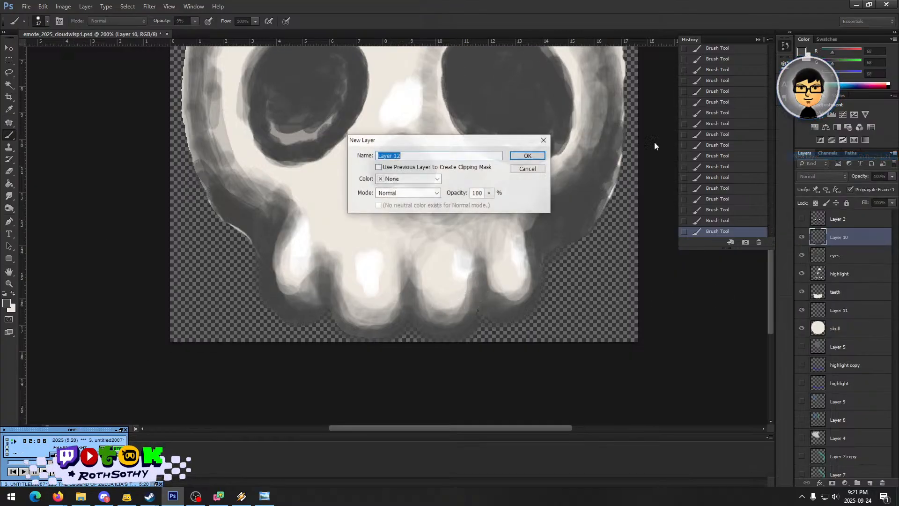
{"action": "type", "text": "sha"}
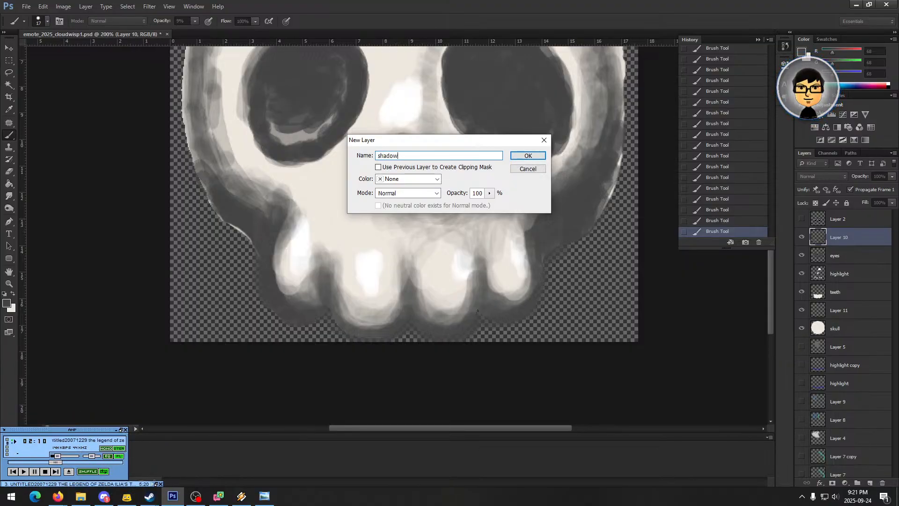
{"action": "type", "text": "dow"}
{"action": "key", "text": "Return"}
{"action": "left_click_drag", "start_coordinate": [855, 238], "coordinate": [853, 355]}
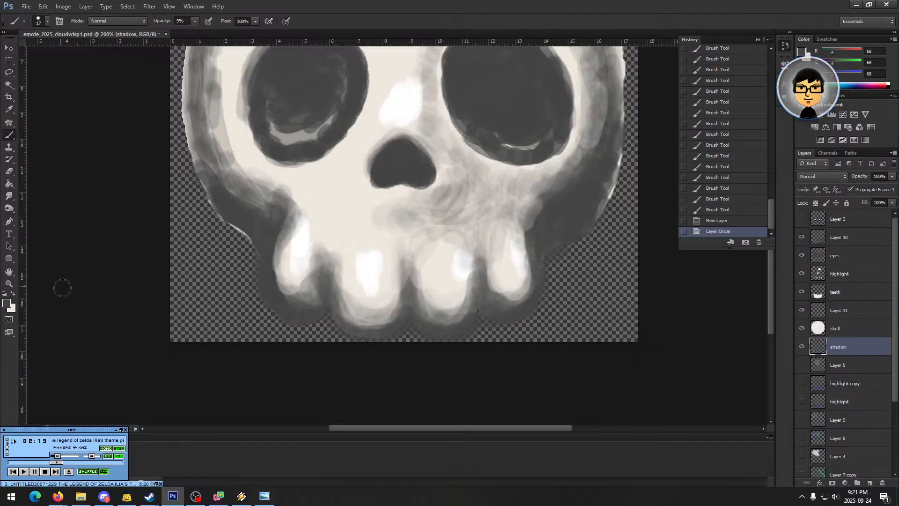
- Set the foreground colour to black and brush faint shadow strokes around the outer right tooth at 9% opacity
{"action": "left_click", "coordinate": [7, 304]}
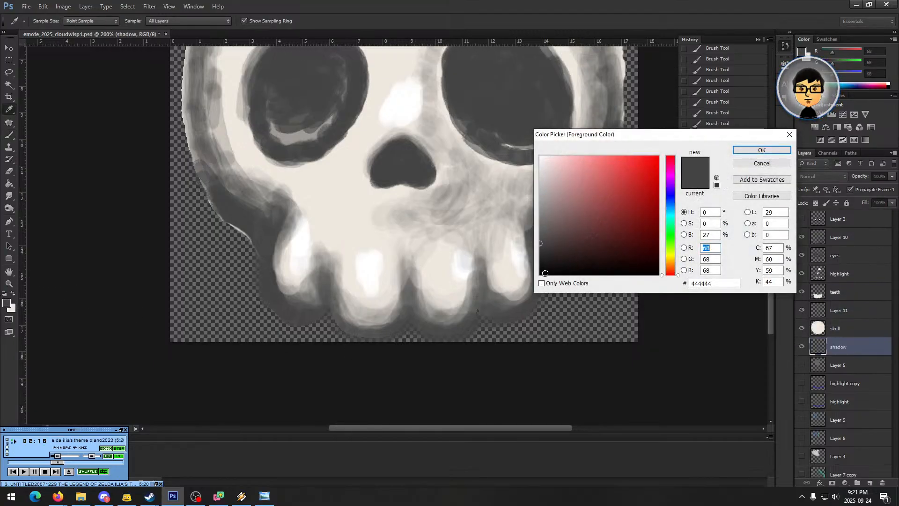
{"action": "left_click_drag", "start_coordinate": [545, 273], "coordinate": [536, 278]}
{"action": "left_click", "coordinate": [777, 149]}
{"action": "left_click_drag", "start_coordinate": [482, 316], "coordinate": [496, 317]}
{"action": "mouse_move", "coordinate": [501, 318]}
{"action": "left_mouse_down"}
{"action": "mouse_move", "coordinate": [483, 320]}
{"action": "mouse_move", "coordinate": [490, 321]}
{"action": "left_mouse_up"}
{"action": "left_click_drag", "start_coordinate": [490, 322], "coordinate": [517, 319]}
{"action": "left_click_drag", "start_coordinate": [522, 318], "coordinate": [543, 310]}
{"action": "left_click_drag", "start_coordinate": [543, 310], "coordinate": [555, 303]}
{"action": "left_click_drag", "start_coordinate": [555, 303], "coordinate": [549, 295]}
{"action": "left_click_drag", "start_coordinate": [552, 294], "coordinate": [542, 285]}
{"action": "left_click_drag", "start_coordinate": [550, 287], "coordinate": [543, 277]}
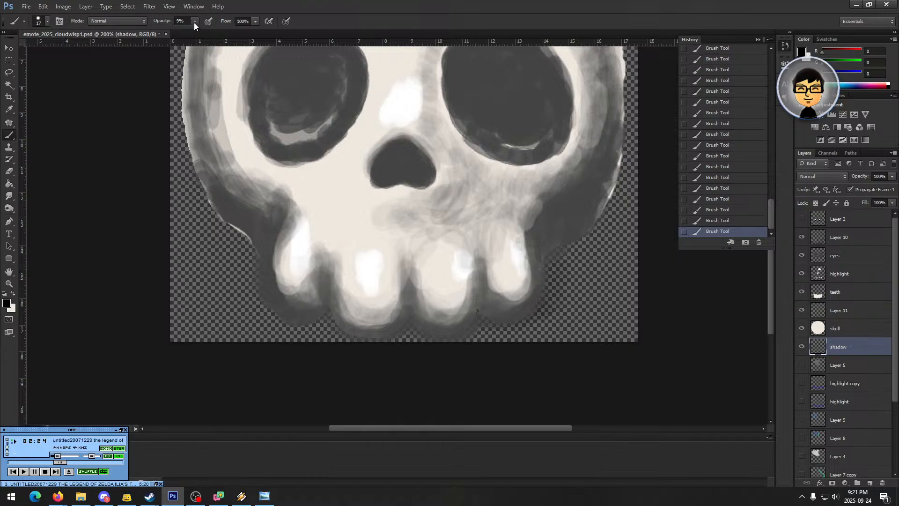
- Raise the brush opacity to 76% and paint black shadow beneath the teeth and beside both sides of the jaw
{"action": "mouse_move", "coordinate": [554, 297]}
{"action": "left_mouse_down"}
{"action": "mouse_move", "coordinate": [546, 256]}
{"action": "mouse_move", "coordinate": [565, 251]}
{"action": "left_mouse_up"}
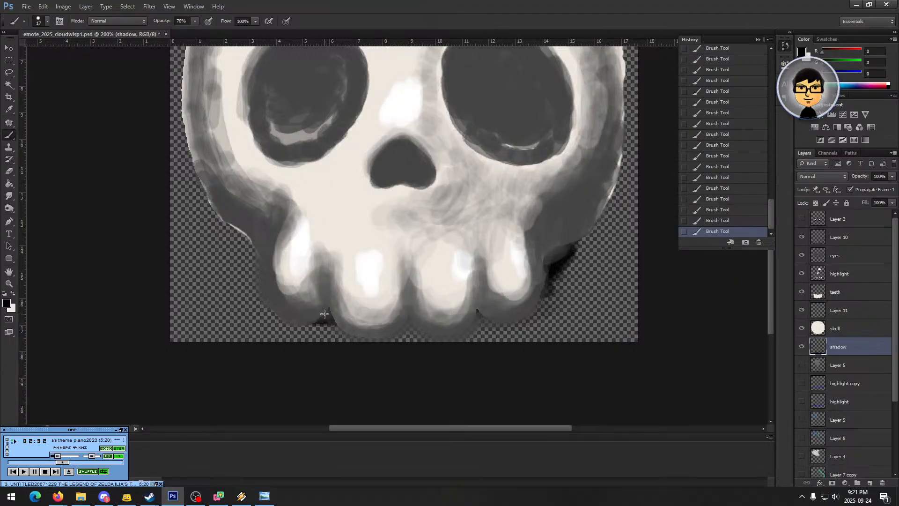
{"action": "mouse_move", "coordinate": [331, 320]}
{"action": "left_mouse_down"}
{"action": "mouse_move", "coordinate": [273, 302]}
{"action": "mouse_move", "coordinate": [247, 265]}
{"action": "mouse_move", "coordinate": [255, 286]}
{"action": "mouse_move", "coordinate": [241, 290]}
{"action": "left_mouse_up"}
{"action": "mouse_move", "coordinate": [250, 257]}
{"action": "left_mouse_down"}
{"action": "mouse_move", "coordinate": [234, 281]}
{"action": "mouse_move", "coordinate": [242, 292]}
{"action": "left_mouse_up"}
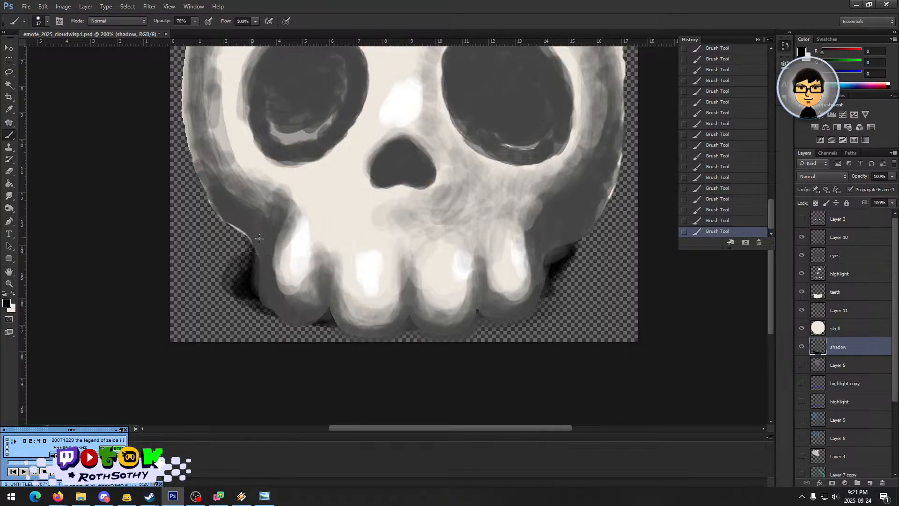
{"action": "mouse_move", "coordinate": [231, 223]}
{"action": "left_mouse_down"}
{"action": "mouse_move", "coordinate": [206, 190]}
{"action": "mouse_move", "coordinate": [205, 181]}
{"action": "mouse_move", "coordinate": [213, 200]}
{"action": "mouse_move", "coordinate": [191, 123]}
{"action": "mouse_move", "coordinate": [227, 219]}
{"action": "mouse_move", "coordinate": [259, 246]}
{"action": "mouse_move", "coordinate": [258, 272]}
{"action": "mouse_move", "coordinate": [241, 285]}
{"action": "mouse_move", "coordinate": [265, 303]}
{"action": "mouse_move", "coordinate": [323, 314]}
{"action": "left_mouse_up"}
{"action": "mouse_move", "coordinate": [392, 322]}
{"action": "left_mouse_down"}
{"action": "mouse_move", "coordinate": [484, 318]}
{"action": "mouse_move", "coordinate": [579, 281]}
{"action": "mouse_move", "coordinate": [579, 267]}
{"action": "mouse_move", "coordinate": [553, 254]}
{"action": "mouse_move", "coordinate": [590, 231]}
{"action": "left_mouse_up"}
- Extend the black shadow up the skull's right edge and darken it beside the lower right jaw
{"action": "scroll", "coordinate": [615, 151], "scroll_direction": "up", "scroll_amount": 3}
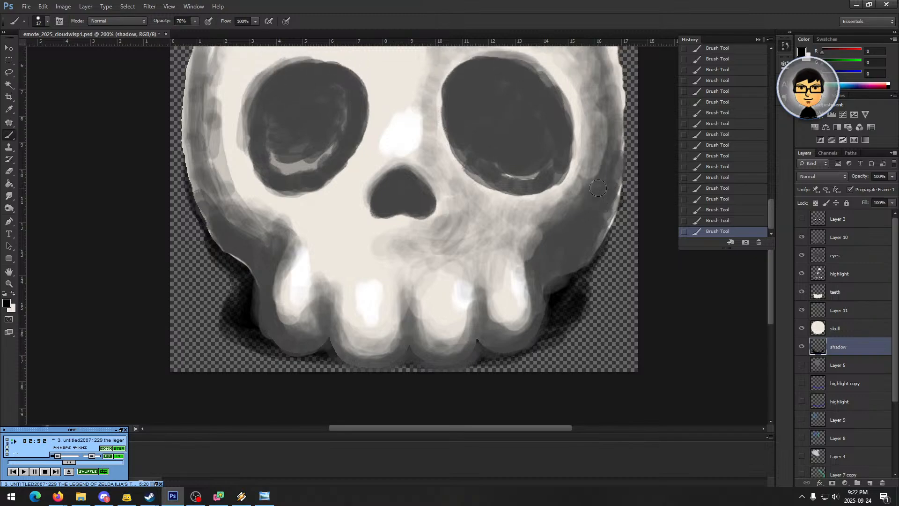
{"action": "mouse_move", "coordinate": [626, 164]}
{"action": "left_mouse_down"}
{"action": "mouse_move", "coordinate": [616, 224]}
{"action": "mouse_move", "coordinate": [626, 232]}
{"action": "mouse_move", "coordinate": [625, 251]}
{"action": "mouse_move", "coordinate": [625, 195]}
{"action": "mouse_move", "coordinate": [613, 276]}
{"action": "mouse_move", "coordinate": [577, 330]}
{"action": "mouse_move", "coordinate": [583, 352]}
{"action": "mouse_move", "coordinate": [570, 365]}
{"action": "mouse_move", "coordinate": [477, 387]}
{"action": "left_mouse_up"}
{"action": "left_click_drag", "start_coordinate": [577, 327], "coordinate": [597, 341]}
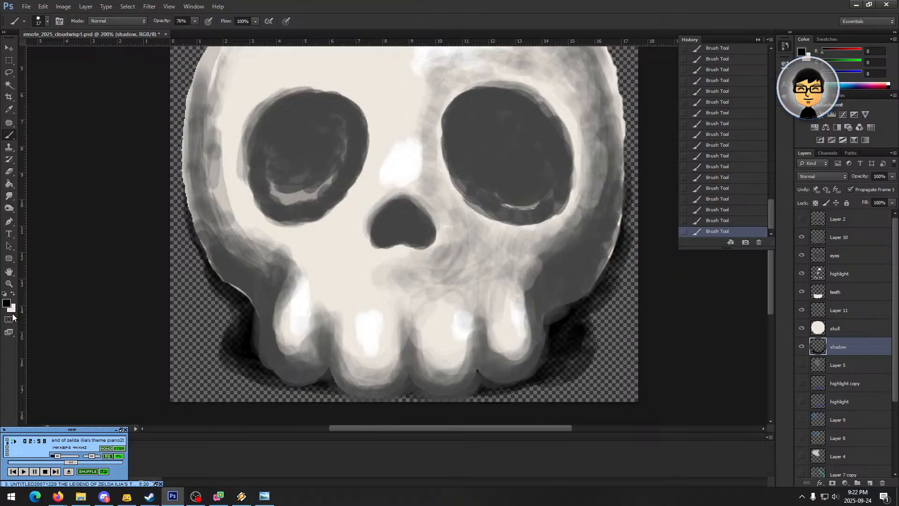
- Inspect the whole skull and check what Layer 11 contributes by toggling its visibility with the skull and teeth layers hidden
{"action": "left_click", "coordinate": [10, 284]}
{"action": "right_click", "coordinate": [398, 272]}
{"action": "left_click", "coordinate": [412, 289]}
{"action": "right_click", "coordinate": [447, 236]}
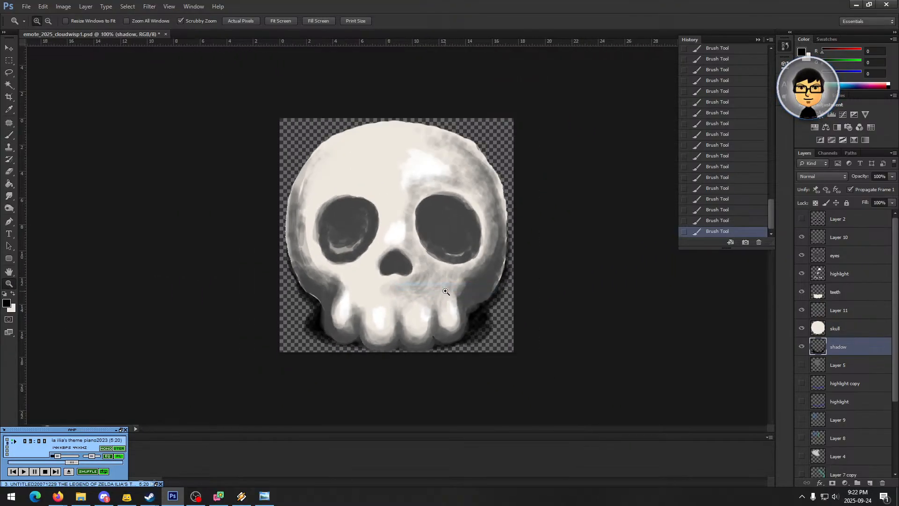
{"action": "left_click", "coordinate": [466, 287]}
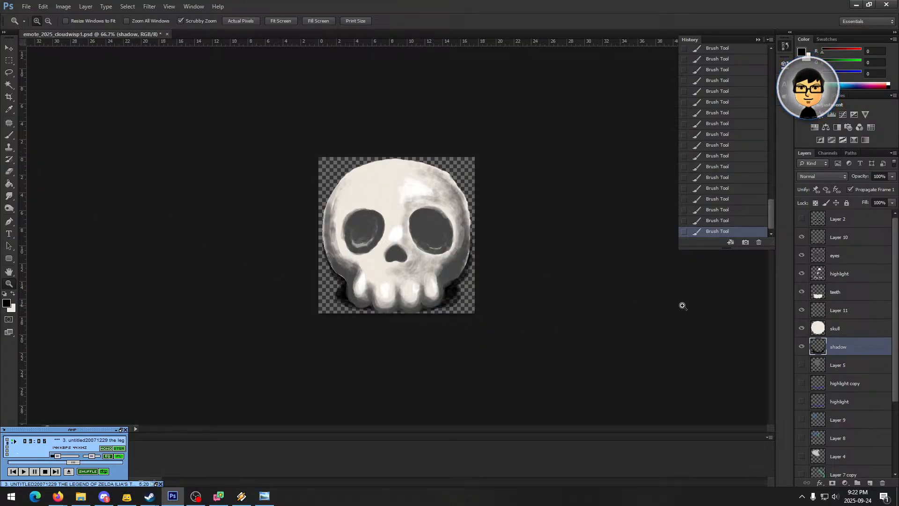
{"action": "left_click", "coordinate": [836, 328]}
{"action": "left_click", "coordinate": [840, 313]}
{"action": "left_click", "coordinate": [802, 310]}
{"action": "left_click", "coordinate": [802, 310]}
{"action": "left_click", "coordinate": [803, 310]}
{"action": "left_click", "coordinate": [802, 312]}
{"action": "mouse_move", "coordinate": [848, 313]}
{"action": "left_mouse_down"}
{"action": "mouse_move", "coordinate": [858, 328]}
{"action": "mouse_move", "coordinate": [863, 274]}
{"action": "mouse_move", "coordinate": [858, 315]}
{"action": "left_mouse_up"}
{"action": "left_click", "coordinate": [802, 313]}
{"action": "left_click", "coordinate": [803, 311]}
{"action": "left_click", "coordinate": [802, 329]}
{"action": "left_click", "coordinate": [802, 292]}
{"action": "left_click", "coordinate": [802, 312]}
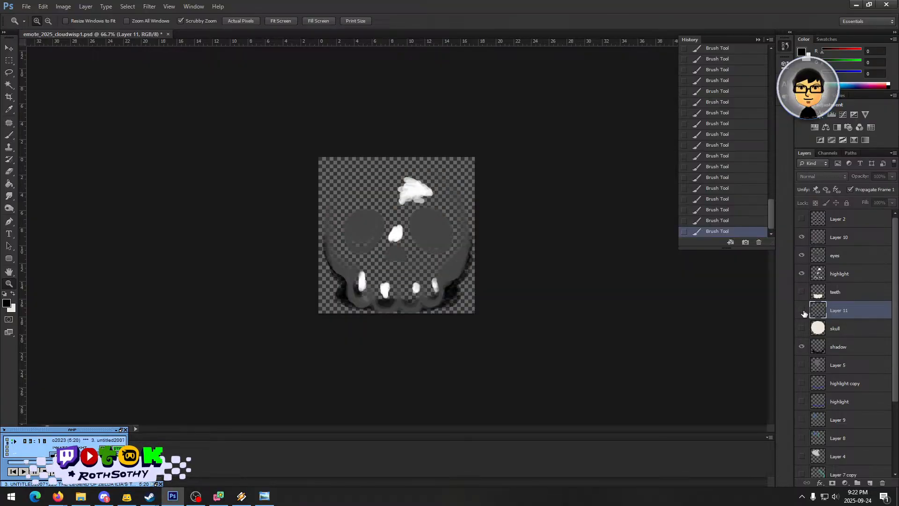
{"action": "left_click", "coordinate": [803, 312]}
{"action": "left_click", "coordinate": [803, 312]}
{"action": "left_click", "coordinate": [803, 311]}
{"action": "left_click", "coordinate": [802, 312]}
{"action": "left_click", "coordinate": [803, 312]}
{"action": "left_click", "coordinate": [803, 312]}
- Move Layer 11 below the skull layer and make the skull and teeth layers visible again
{"action": "left_click_drag", "start_coordinate": [843, 309], "coordinate": [851, 333]}
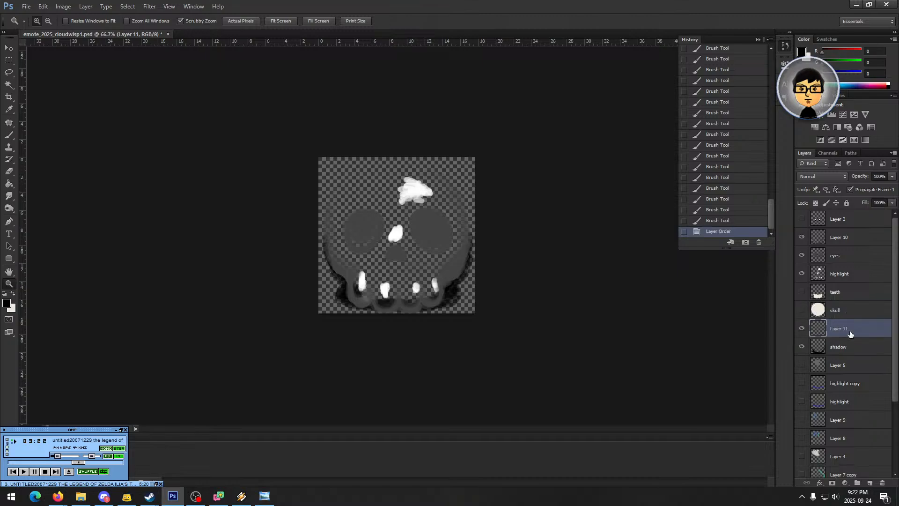
{"action": "left_click", "coordinate": [846, 313]}
{"action": "left_click", "coordinate": [802, 310]}
{"action": "left_click", "coordinate": [803, 292]}
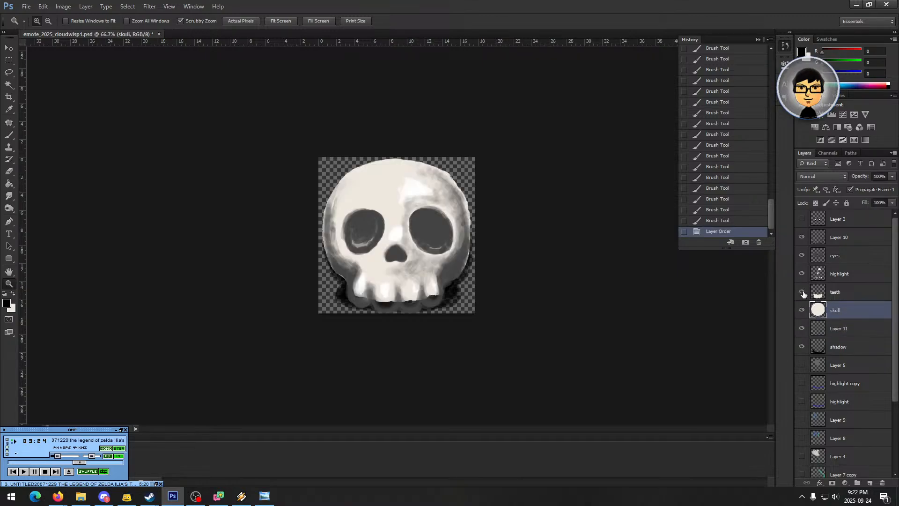
- Select the teeth, highlight, eyes and Layer 10 layers together
{"action": "left_click", "coordinate": [850, 294]}
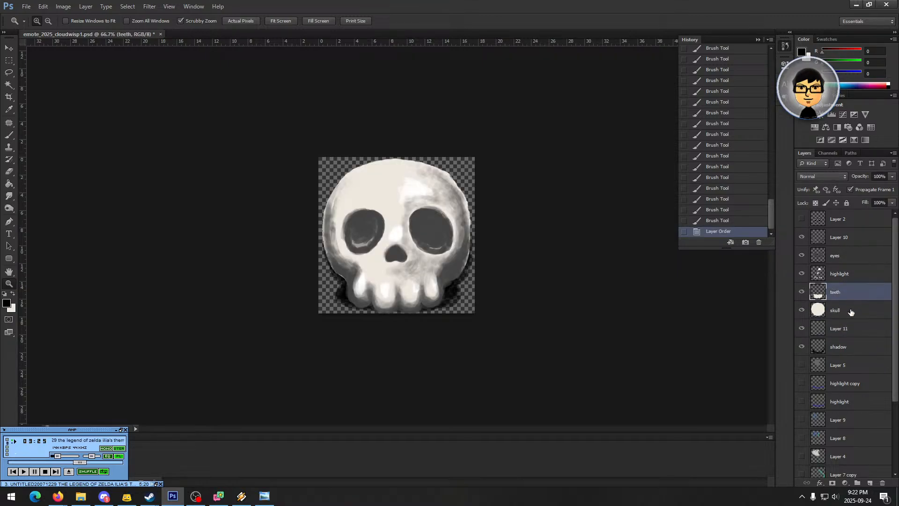
{"action": "left_click", "coordinate": [851, 274], "text": "shift"}
{"action": "left_click", "coordinate": [852, 255], "text": "shift"}
{"action": "left_click", "coordinate": [853, 238], "text": "shift"}
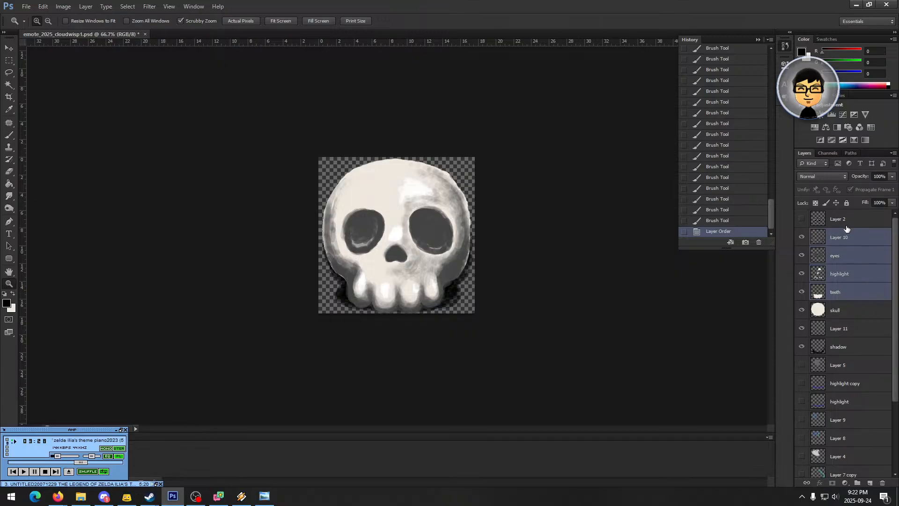
{"action": "left_click", "coordinate": [9, 60]}
{"action": "right_click", "coordinate": [428, 232]}
{"action": "left_click", "coordinate": [476, 311]}
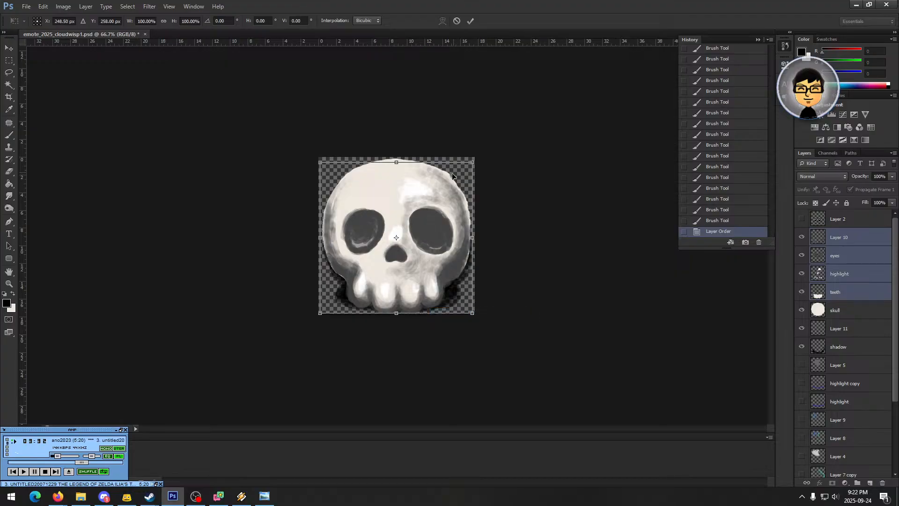
{"action": "left_click_drag", "start_coordinate": [472, 162], "coordinate": [421, 191]}
{"action": "key", "text": "ctrl+z"}
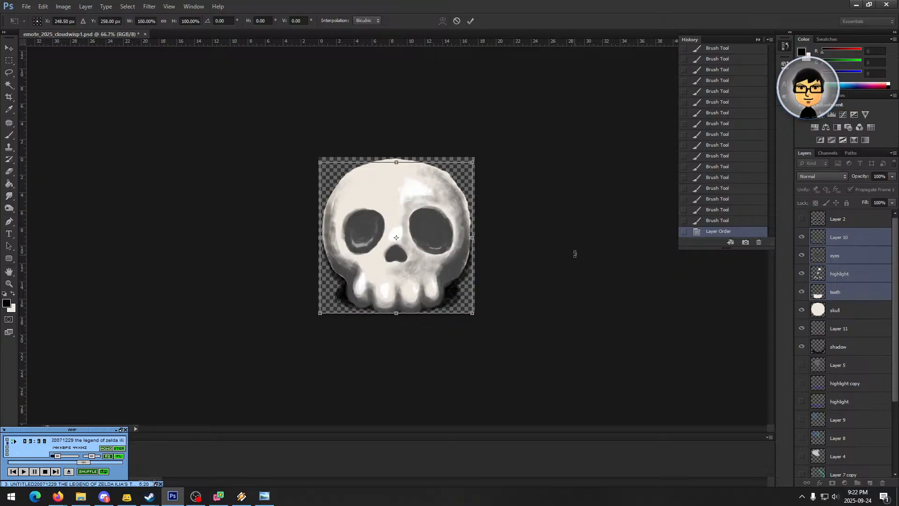
{"action": "left_click", "coordinate": [8, 55]}
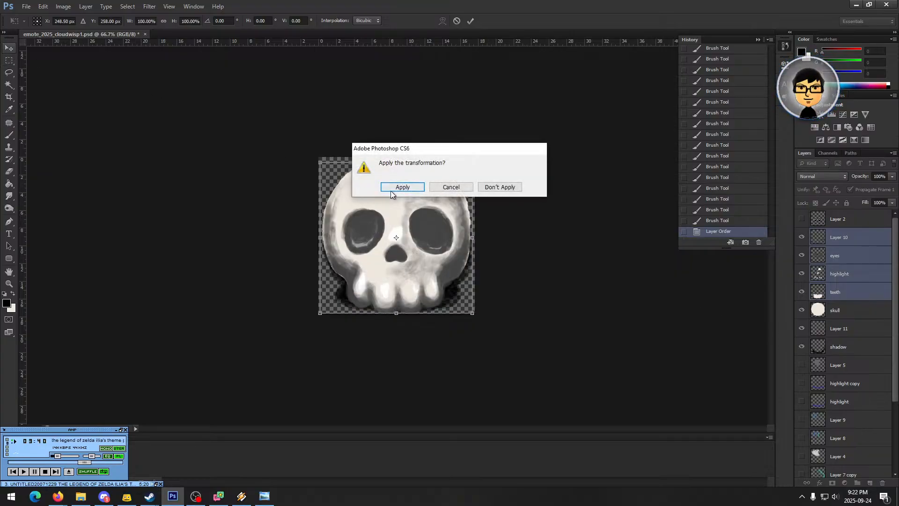
{"action": "left_click", "coordinate": [492, 187]}
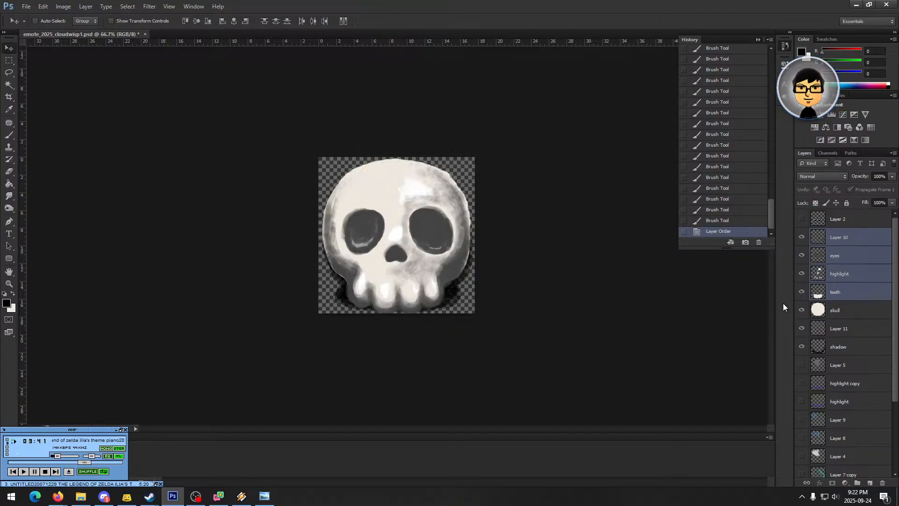
- Add the skull layer to the selected layers, scale them all to about 89% and shift the skull slightly upward above its shadow
{"action": "left_click", "coordinate": [851, 316], "text": "shift"}
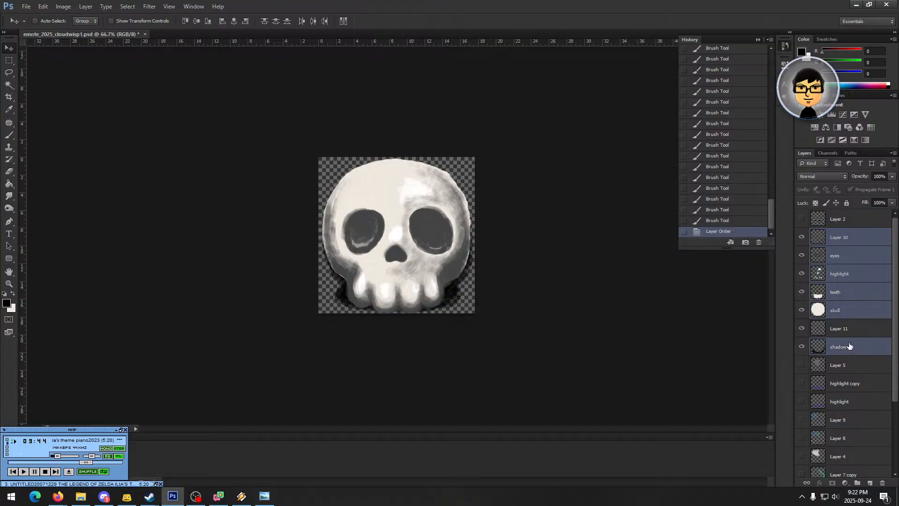
{"action": "left_click", "coordinate": [9, 60]}
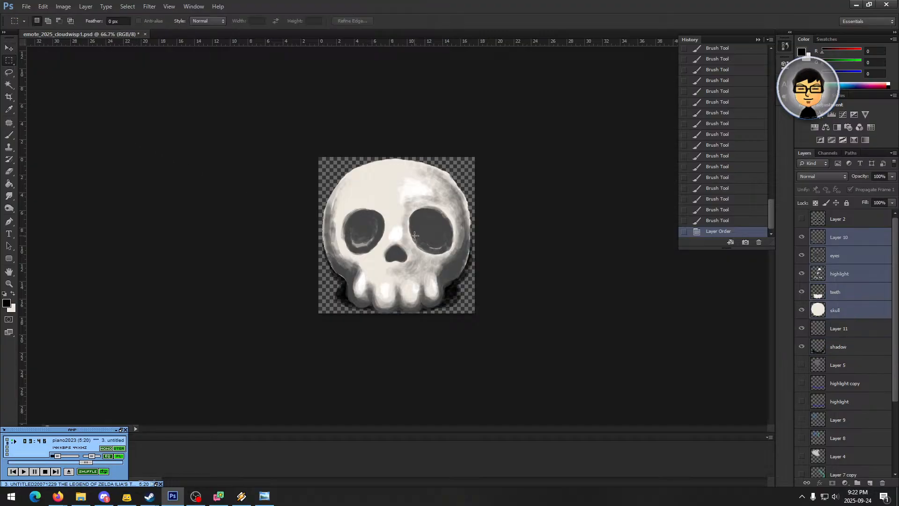
{"action": "right_click", "coordinate": [415, 237]}
{"action": "left_click", "coordinate": [464, 317]}
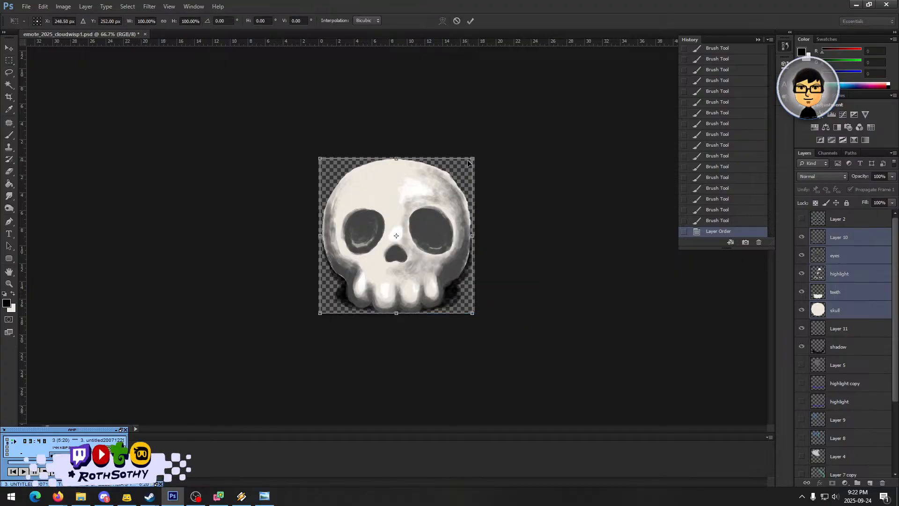
{"action": "left_click_drag", "start_coordinate": [472, 160], "coordinate": [462, 170]}
{"action": "left_click_drag", "start_coordinate": [432, 203], "coordinate": [429, 201]}
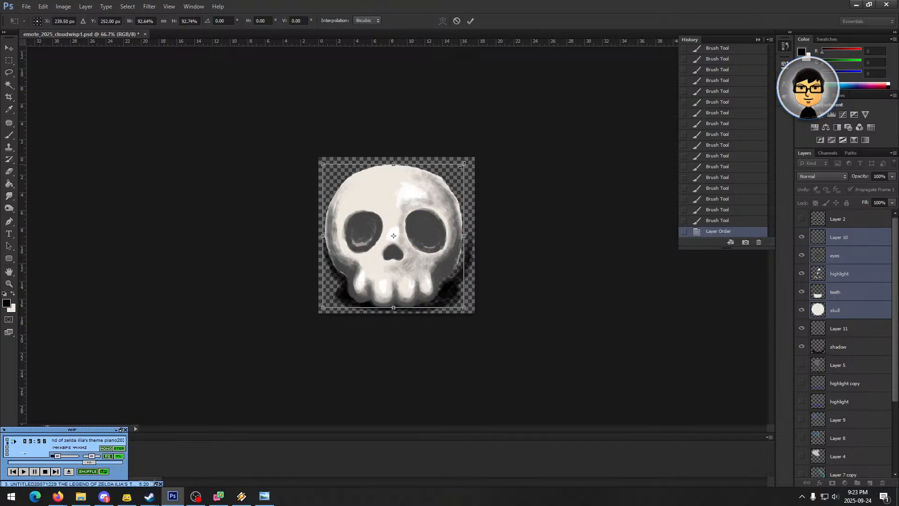
{"action": "left_click_drag", "start_coordinate": [464, 164], "coordinate": [466, 164]}
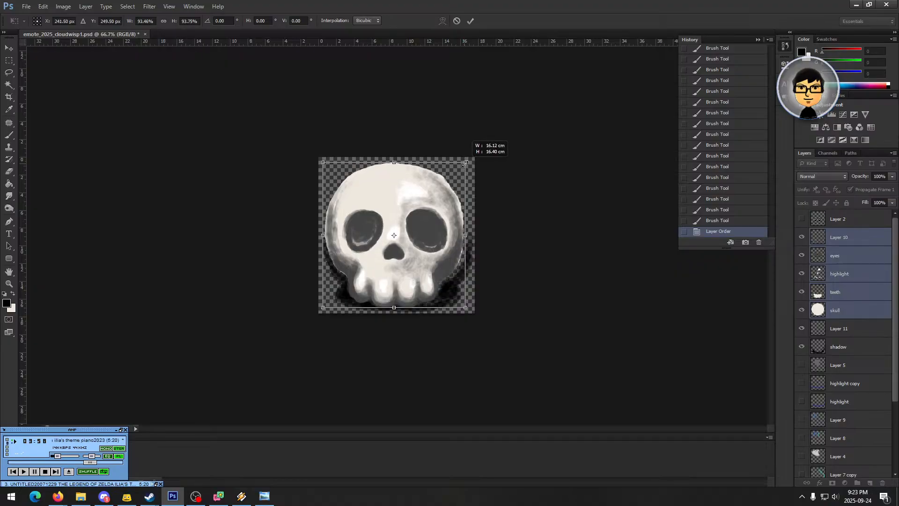
{"action": "left_click_drag", "start_coordinate": [421, 214], "coordinate": [425, 210]}
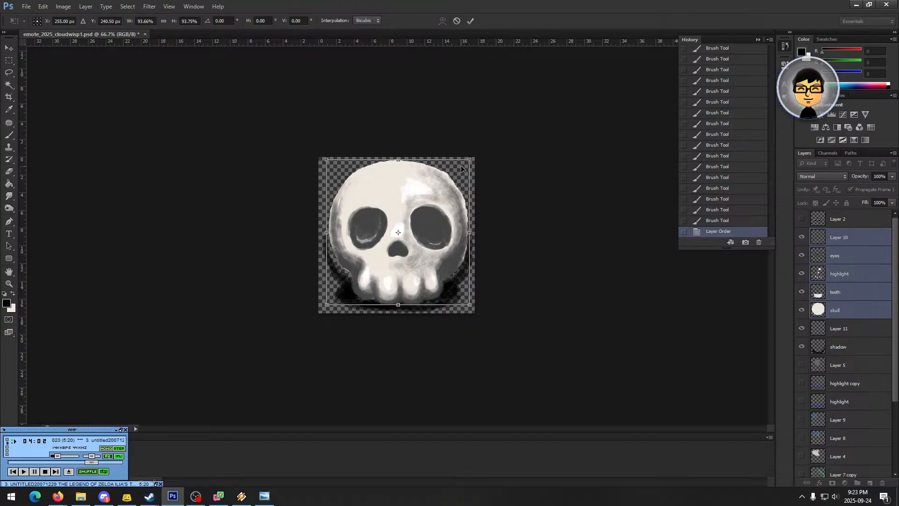
{"action": "left_click_drag", "start_coordinate": [468, 159], "coordinate": [445, 187]}
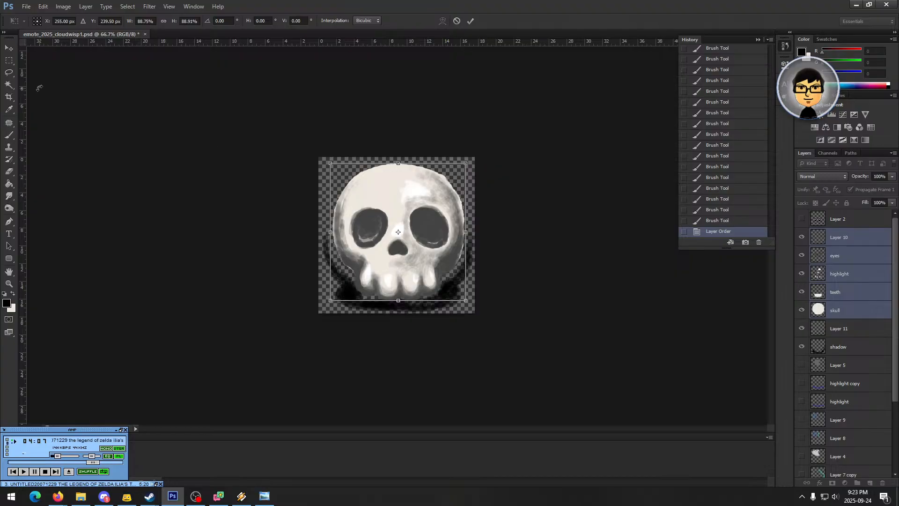
{"action": "left_click", "coordinate": [11, 52]}
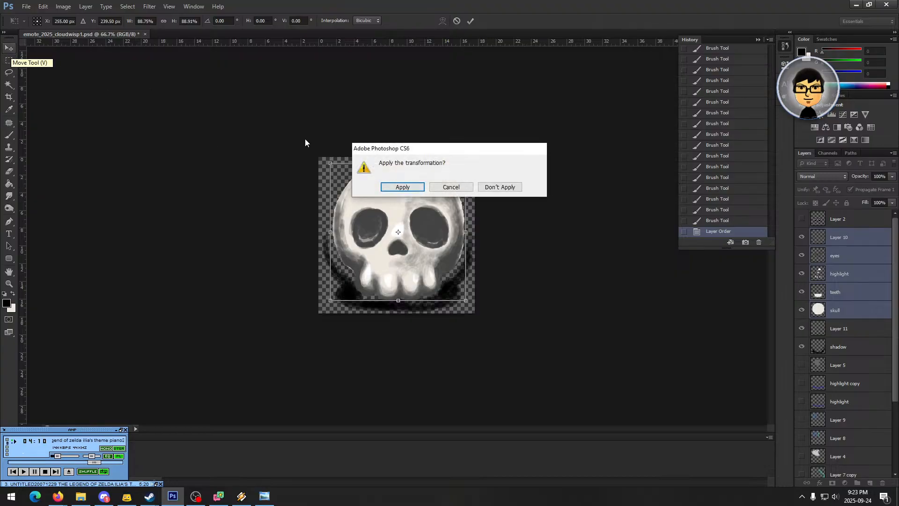
{"action": "left_click", "coordinate": [402, 186]}
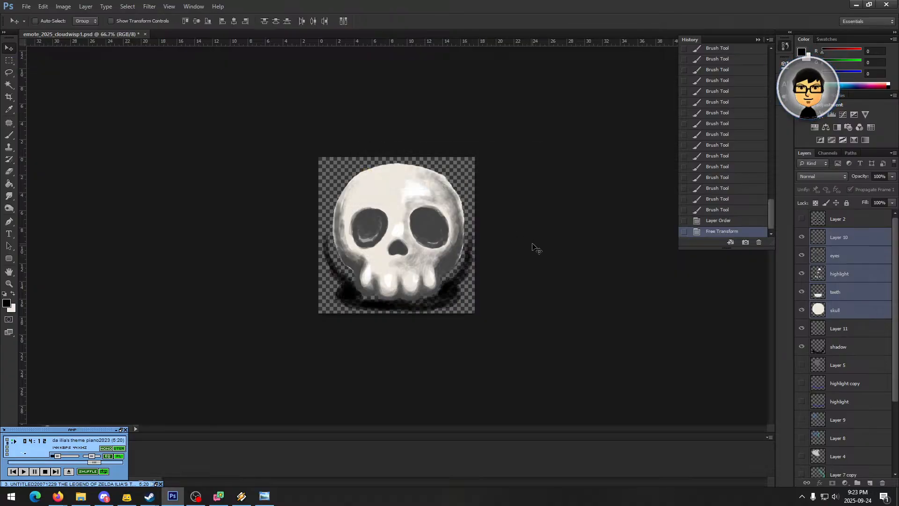
- Fill the gap under the teeth with black on the shadow layer, painting from the left jaw across to the right
{"action": "left_click", "coordinate": [845, 346]}
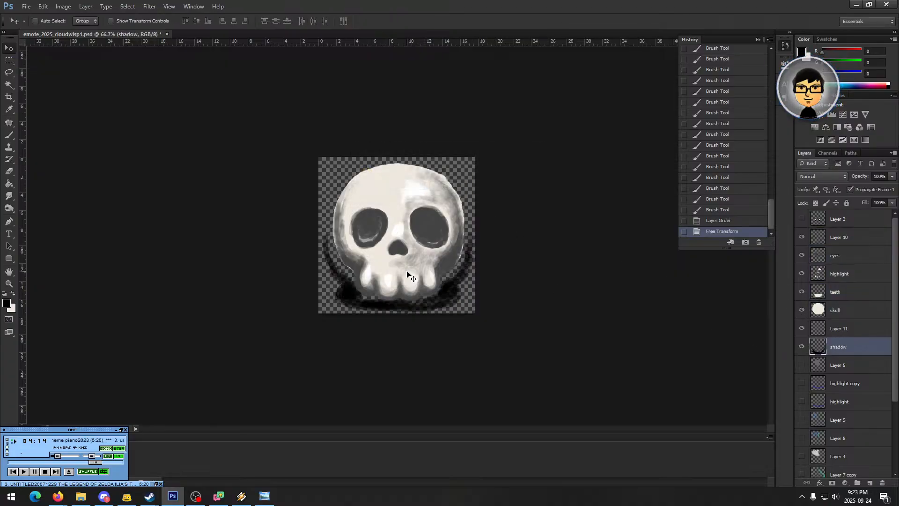
{"action": "left_click", "coordinate": [9, 136]}
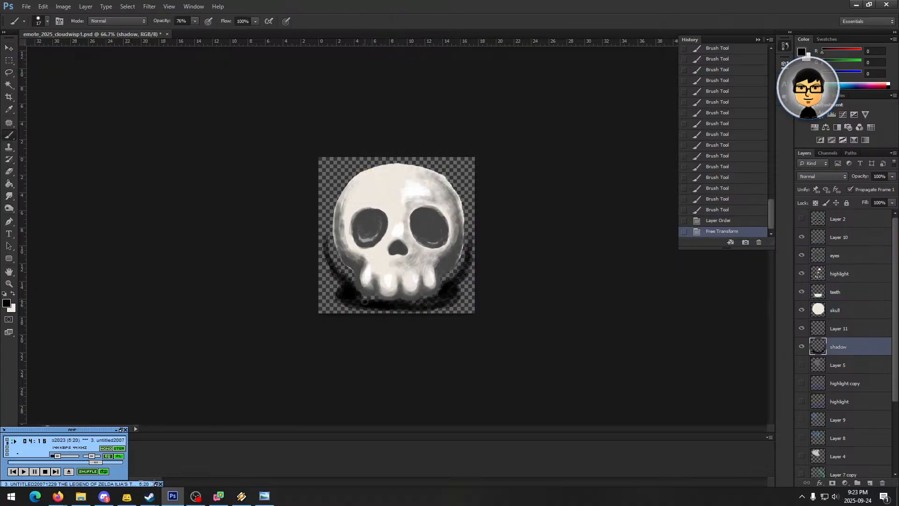
{"action": "left_click_drag", "start_coordinate": [378, 296], "coordinate": [373, 298]}
{"action": "left_click_drag", "start_coordinate": [377, 297], "coordinate": [369, 298]}
{"action": "left_click_drag", "start_coordinate": [374, 296], "coordinate": [362, 299]}
{"action": "left_click_drag", "start_coordinate": [367, 296], "coordinate": [361, 298]}
{"action": "left_click_drag", "start_coordinate": [370, 298], "coordinate": [393, 299]}
{"action": "left_click_drag", "start_coordinate": [398, 300], "coordinate": [426, 299]}
{"action": "left_click_drag", "start_coordinate": [421, 300], "coordinate": [438, 295]}
{"action": "left_click_drag", "start_coordinate": [436, 295], "coordinate": [442, 293]}
{"action": "left_click_drag", "start_coordinate": [442, 294], "coordinate": [445, 291]}
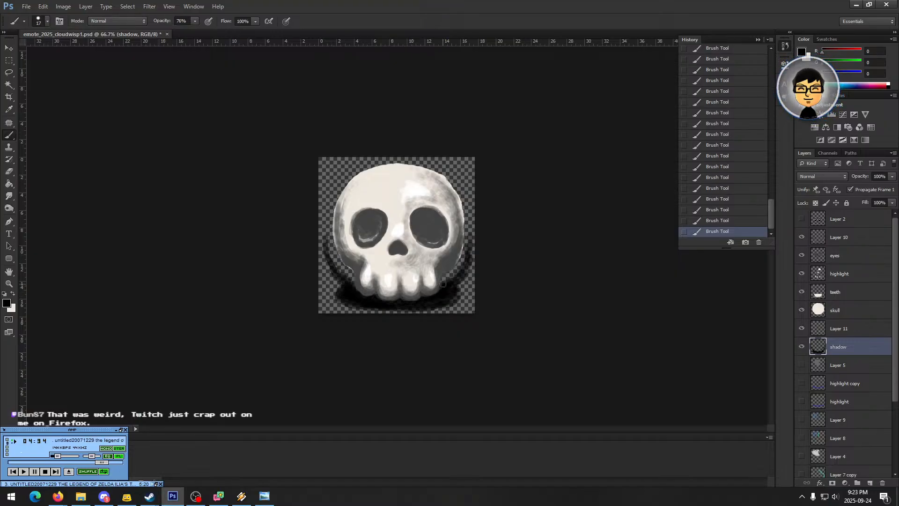
- Erase the stray shadow around both sides of the skull at 39% eraser opacity, keeping the pool beneath the teeth
{"action": "left_click", "coordinate": [11, 170]}
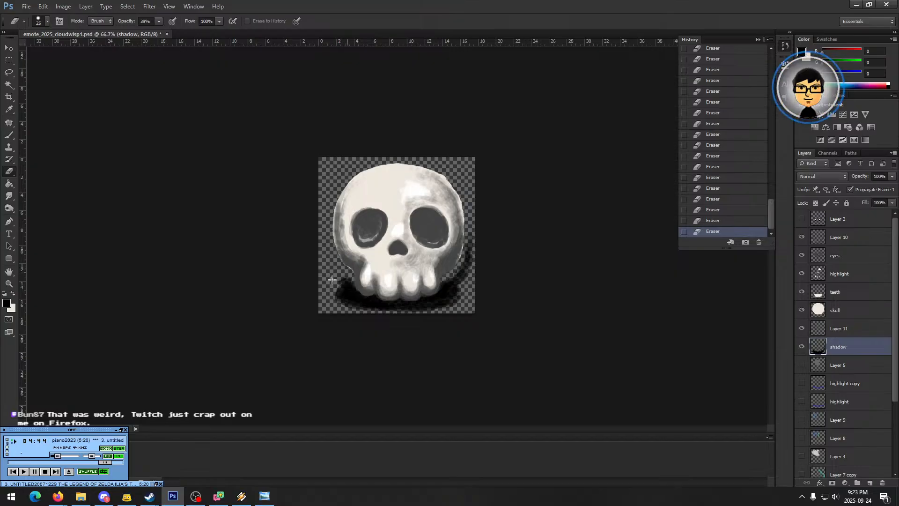
{"action": "left_click_drag", "start_coordinate": [460, 267], "coordinate": [468, 243]}
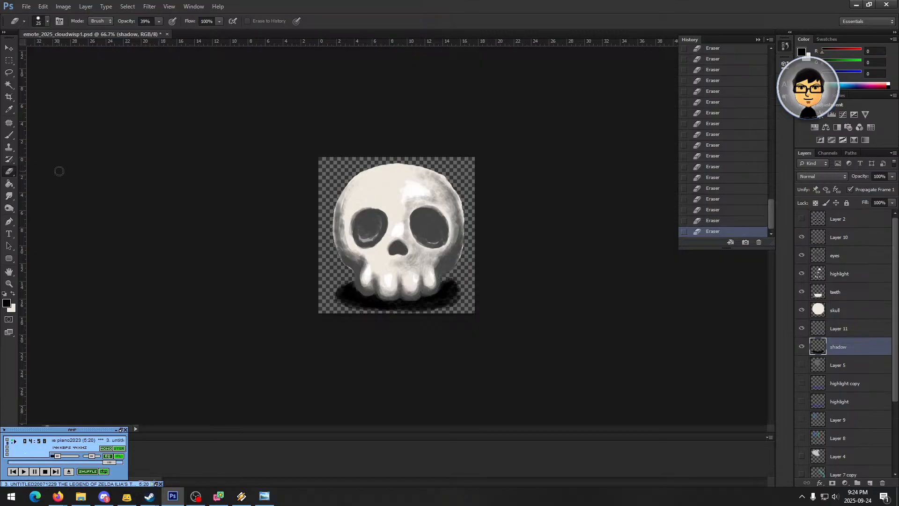
- Fill in the shadow beneath the skull with black at 76% brush opacity, from the left edge across to the right
{"action": "left_click", "coordinate": [9, 136]}
{"action": "left_click_drag", "start_coordinate": [352, 294], "coordinate": [348, 296]}
{"action": "left_click_drag", "start_coordinate": [348, 294], "coordinate": [339, 295]}
{"action": "left_click_drag", "start_coordinate": [340, 291], "coordinate": [349, 282]}
{"action": "left_click_drag", "start_coordinate": [452, 292], "coordinate": [441, 283]}
{"action": "left_click_drag", "start_coordinate": [449, 281], "coordinate": [445, 290]}
{"action": "left_click_drag", "start_coordinate": [453, 288], "coordinate": [440, 299]}
{"action": "left_click_drag", "start_coordinate": [445, 296], "coordinate": [428, 301]}
{"action": "mouse_move", "coordinate": [431, 298]}
{"action": "left_mouse_down"}
{"action": "mouse_move", "coordinate": [417, 304]}
{"action": "mouse_move", "coordinate": [365, 284]}
{"action": "left_mouse_up"}
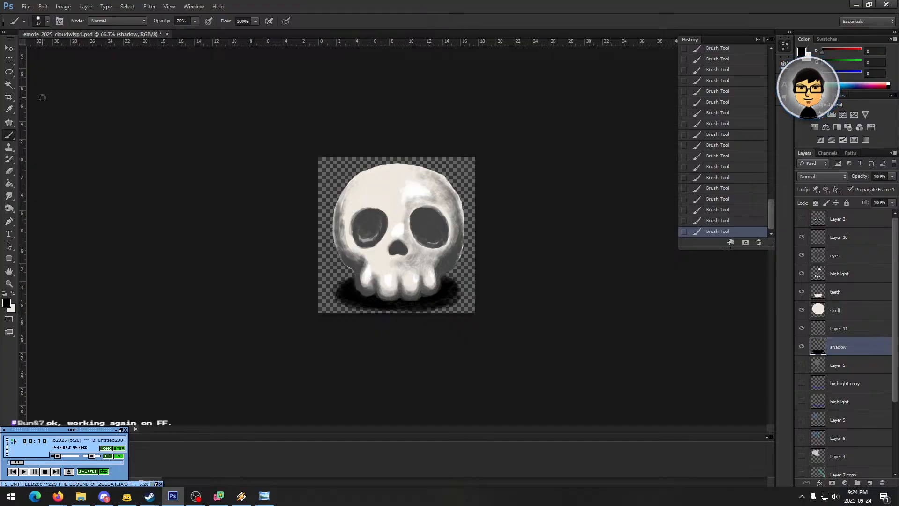
- Scale the shadow to about 86% width and 81% height and position it centred under the teeth
{"action": "left_click", "coordinate": [9, 60]}
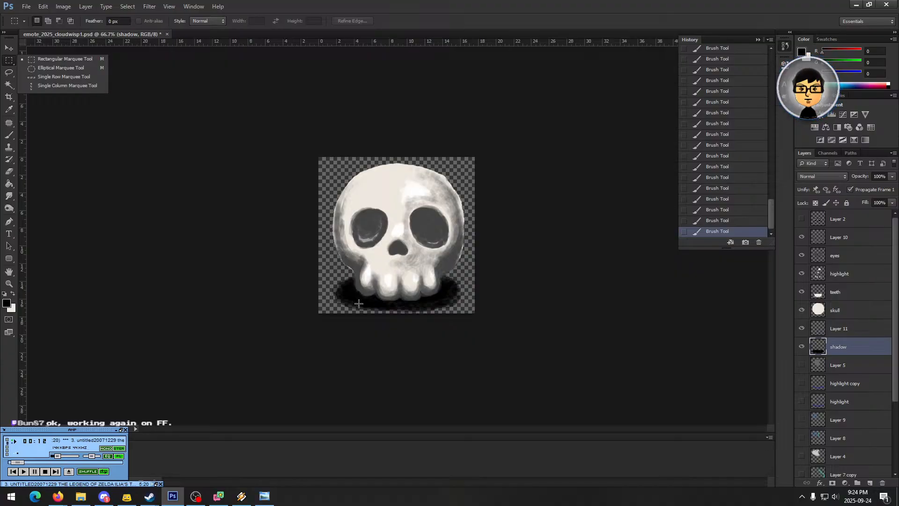
{"action": "left_click", "coordinate": [12, 61]}
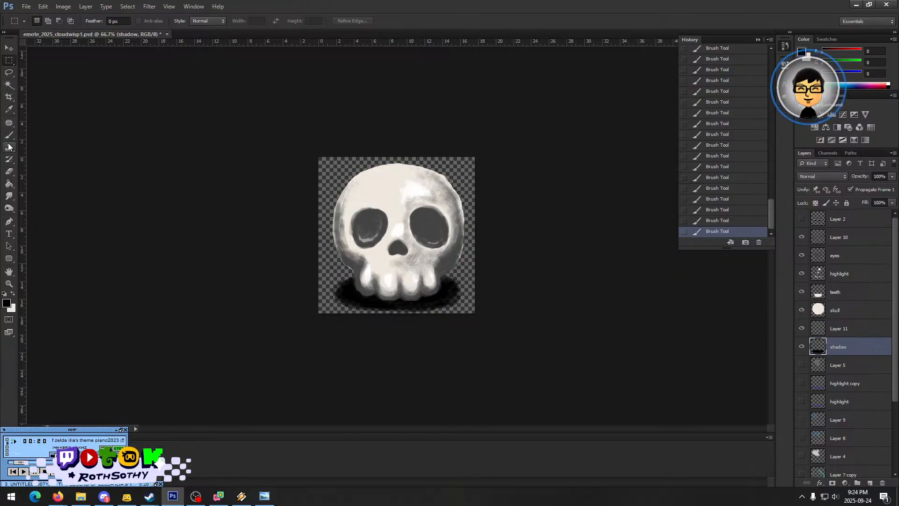
{"action": "right_click", "coordinate": [11, 62]}
{"action": "right_click", "coordinate": [444, 299]}
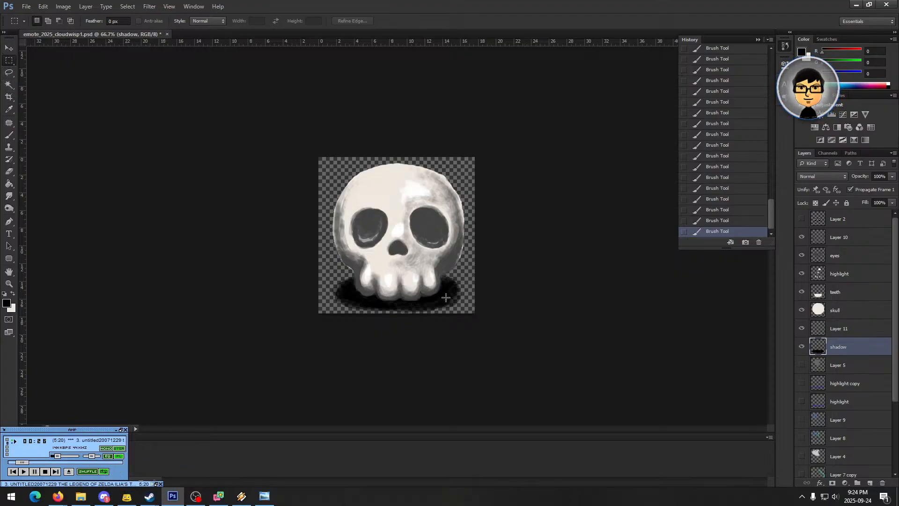
{"action": "left_click", "coordinate": [495, 378]}
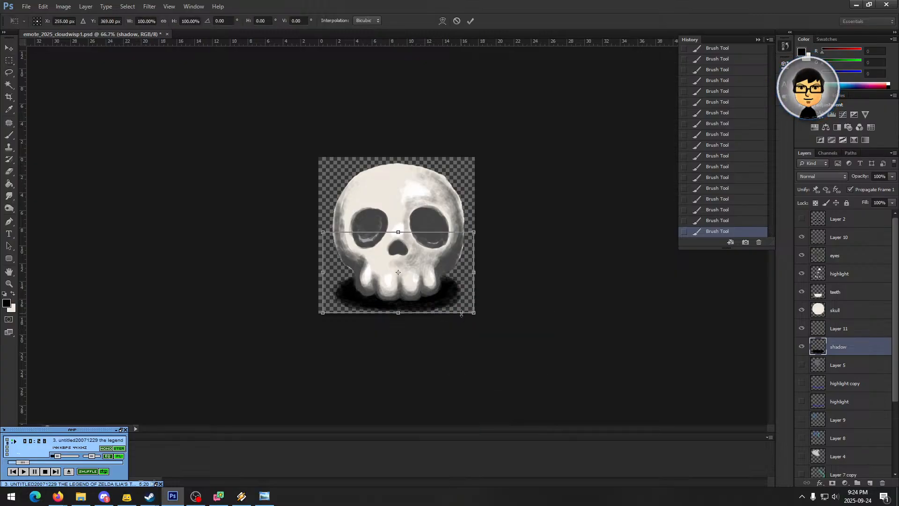
{"action": "left_click_drag", "start_coordinate": [474, 231], "coordinate": [446, 247]}
{"action": "left_click_drag", "start_coordinate": [386, 303], "coordinate": [397, 296]}
{"action": "left_click_drag", "start_coordinate": [461, 276], "coordinate": [467, 274]}
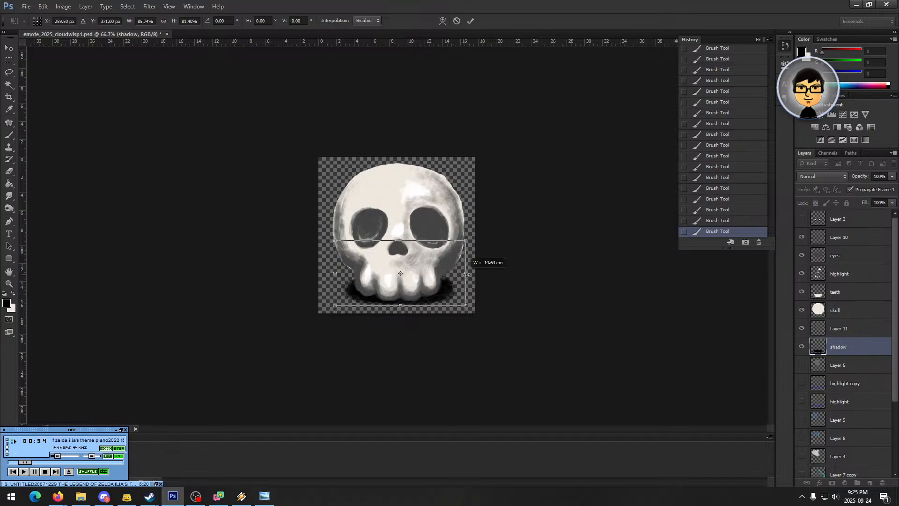
{"action": "left_click", "coordinate": [9, 60]}
{"action": "left_click", "coordinate": [396, 186]}
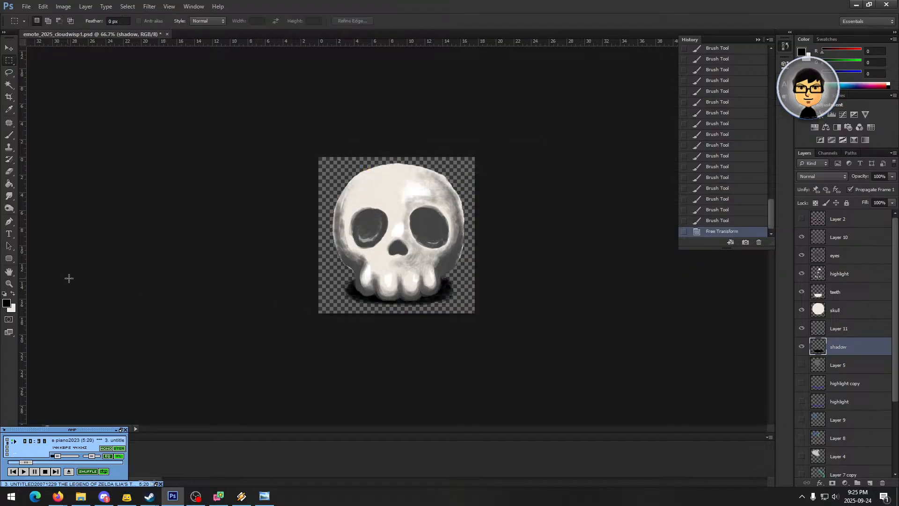
{"action": "left_click", "coordinate": [9, 284]}
{"action": "left_click", "coordinate": [431, 311]}
{"action": "left_click", "coordinate": [488, 318]}
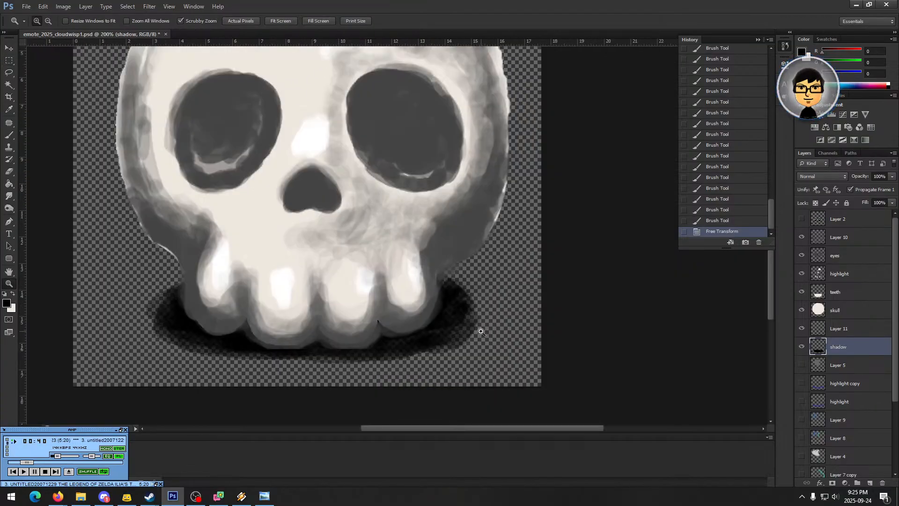
{"action": "scroll", "coordinate": [407, 227], "scroll_direction": "up", "scroll_amount": 5}
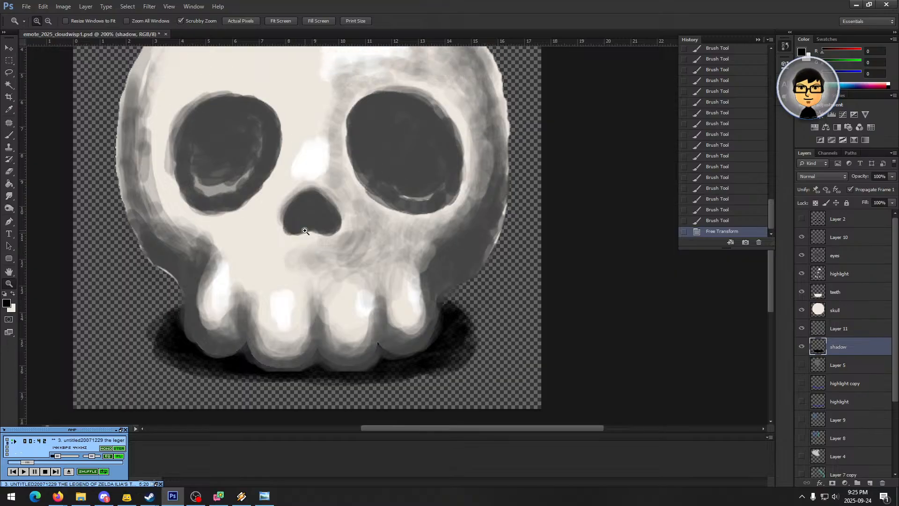
{"action": "right_click", "coordinate": [407, 227]}
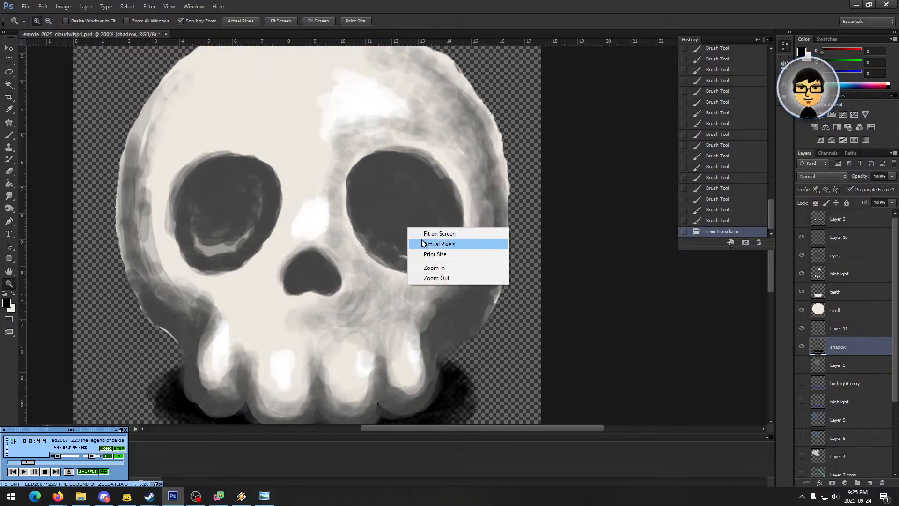
{"action": "left_click", "coordinate": [439, 280]}
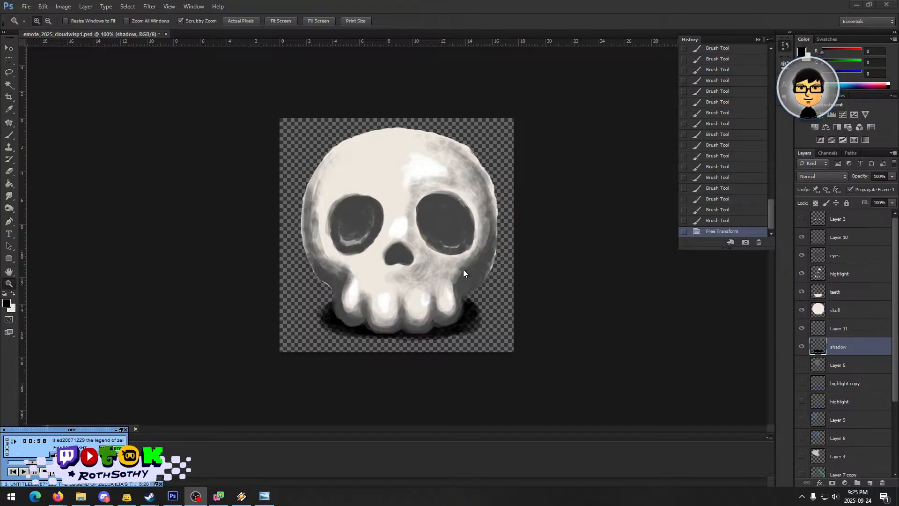
- On the eyes layer, darken the left eye socket with black at 26% brush opacity
{"action": "left_click", "coordinate": [841, 257]}
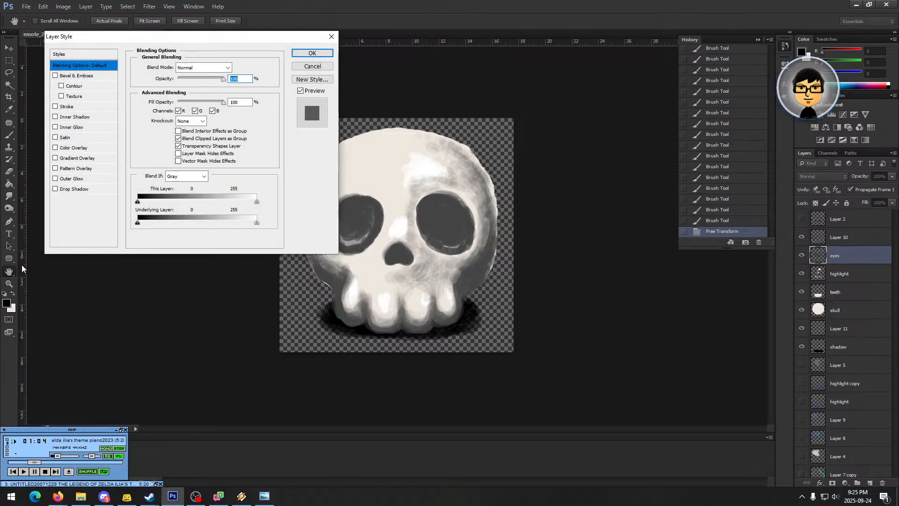
{"action": "left_click", "coordinate": [311, 66]}
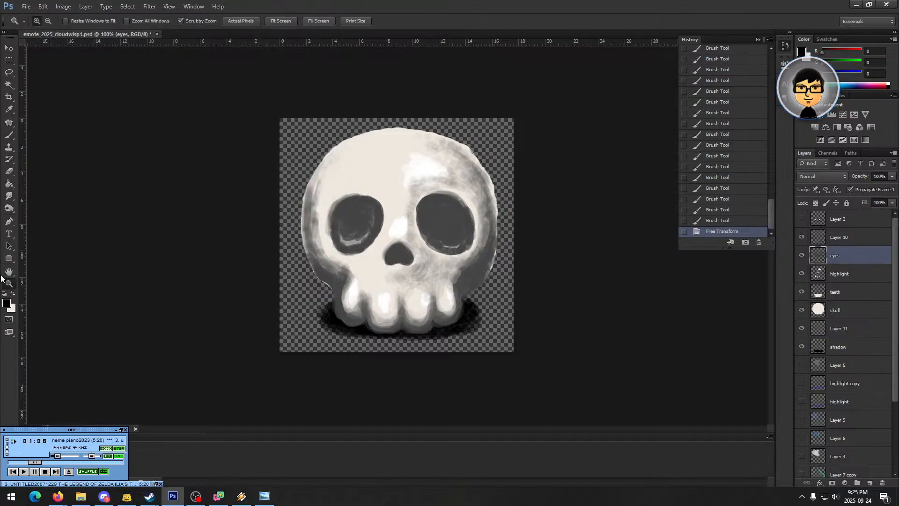
{"action": "left_click", "coordinate": [402, 225]}
{"action": "left_click", "coordinate": [341, 217]}
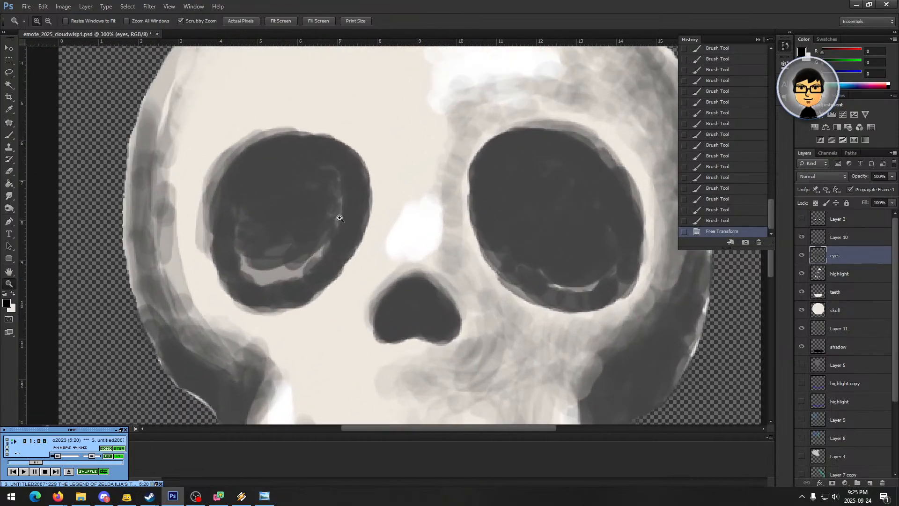
{"action": "left_click", "coordinate": [9, 136]}
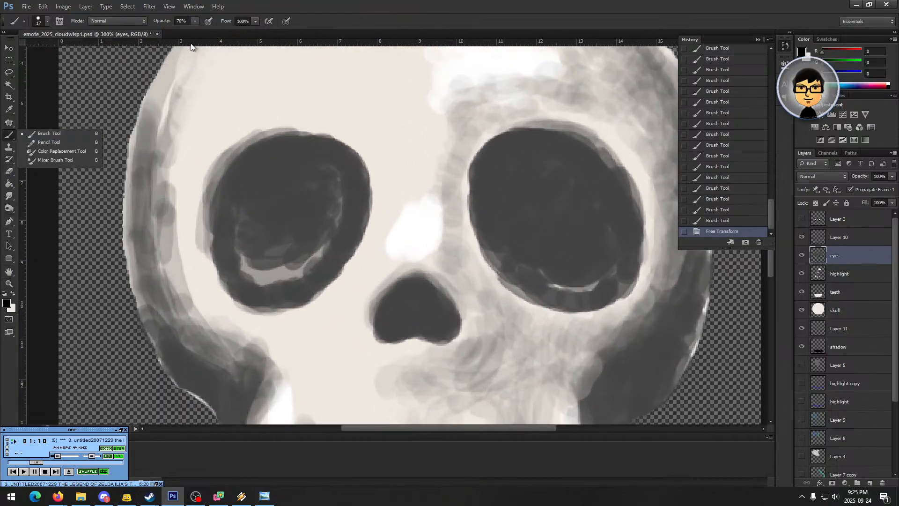
{"action": "left_click", "coordinate": [195, 22]}
{"action": "left_click_drag", "start_coordinate": [180, 30], "coordinate": [170, 32]}
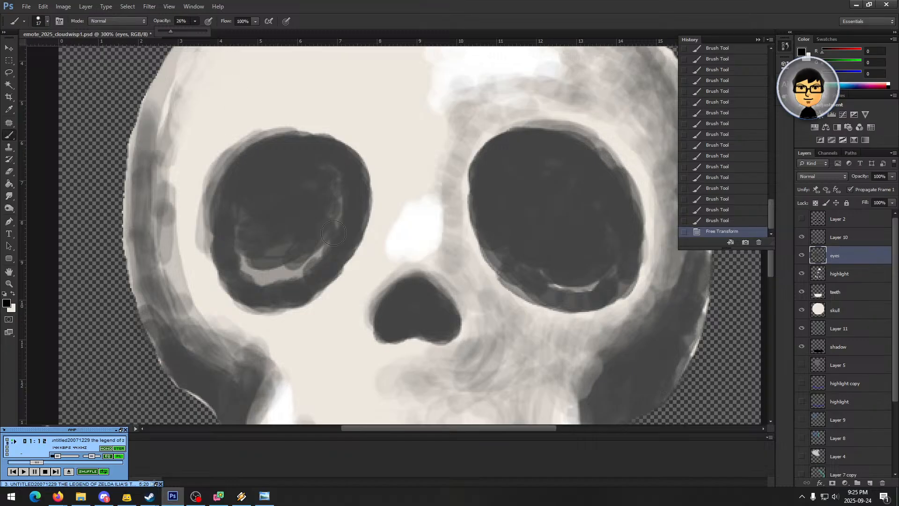
{"action": "left_click_drag", "start_coordinate": [300, 147], "coordinate": [280, 154]}
{"action": "left_click_drag", "start_coordinate": [276, 155], "coordinate": [301, 152]}
{"action": "mouse_move", "coordinate": [291, 151]}
{"action": "left_mouse_down"}
{"action": "mouse_move", "coordinate": [320, 151]}
{"action": "mouse_move", "coordinate": [289, 145]}
{"action": "mouse_move", "coordinate": [297, 154]}
{"action": "mouse_move", "coordinate": [247, 169]}
{"action": "mouse_move", "coordinate": [255, 163]}
{"action": "mouse_move", "coordinate": [260, 173]}
{"action": "mouse_move", "coordinate": [227, 189]}
{"action": "mouse_move", "coordinate": [254, 164]}
{"action": "mouse_move", "coordinate": [231, 211]}
{"action": "left_mouse_up"}
{"action": "mouse_move", "coordinate": [262, 181]}
{"action": "left_mouse_down"}
{"action": "mouse_move", "coordinate": [282, 187]}
{"action": "mouse_move", "coordinate": [302, 169]}
{"action": "mouse_move", "coordinate": [240, 218]}
{"action": "mouse_move", "coordinate": [268, 196]}
{"action": "mouse_move", "coordinate": [254, 221]}
{"action": "mouse_move", "coordinate": [268, 252]}
{"action": "mouse_move", "coordinate": [321, 254]}
{"action": "mouse_move", "coordinate": [275, 266]}
{"action": "mouse_move", "coordinate": [312, 272]}
{"action": "mouse_move", "coordinate": [324, 223]}
{"action": "mouse_move", "coordinate": [277, 223]}
{"action": "mouse_move", "coordinate": [289, 187]}
{"action": "mouse_move", "coordinate": [300, 196]}
{"action": "mouse_move", "coordinate": [279, 187]}
{"action": "mouse_move", "coordinate": [320, 205]}
{"action": "mouse_move", "coordinate": [334, 187]}
{"action": "mouse_move", "coordinate": [333, 162]}
{"action": "mouse_move", "coordinate": [349, 173]}
{"action": "mouse_move", "coordinate": [356, 185]}
{"action": "mouse_move", "coordinate": [338, 177]}
{"action": "mouse_move", "coordinate": [336, 209]}
{"action": "mouse_move", "coordinate": [323, 200]}
{"action": "mouse_move", "coordinate": [304, 230]}
{"action": "left_mouse_up"}
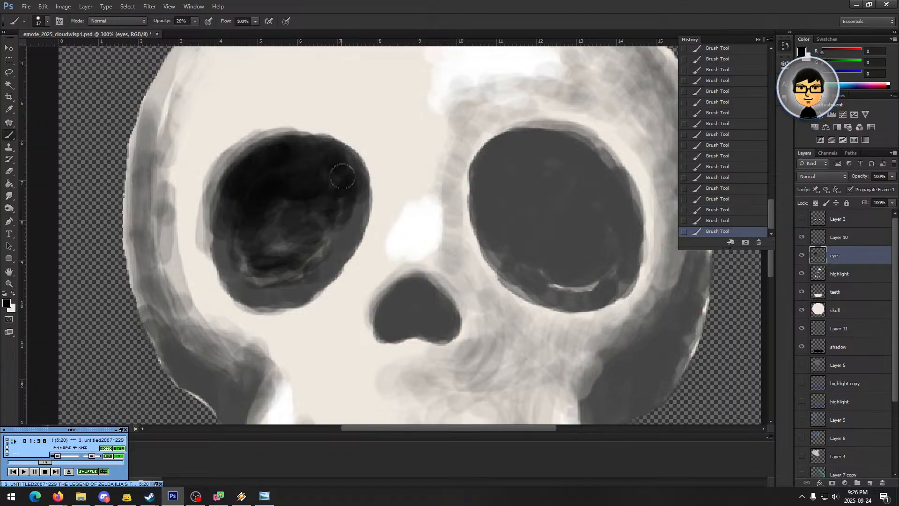
{"action": "left_click_drag", "start_coordinate": [355, 199], "coordinate": [322, 244]}
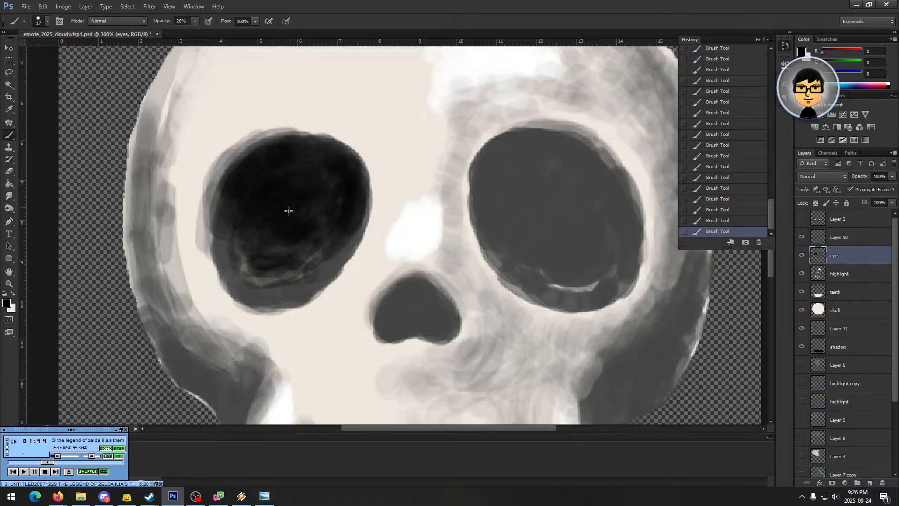
{"action": "left_click_drag", "start_coordinate": [347, 222], "coordinate": [320, 268]}
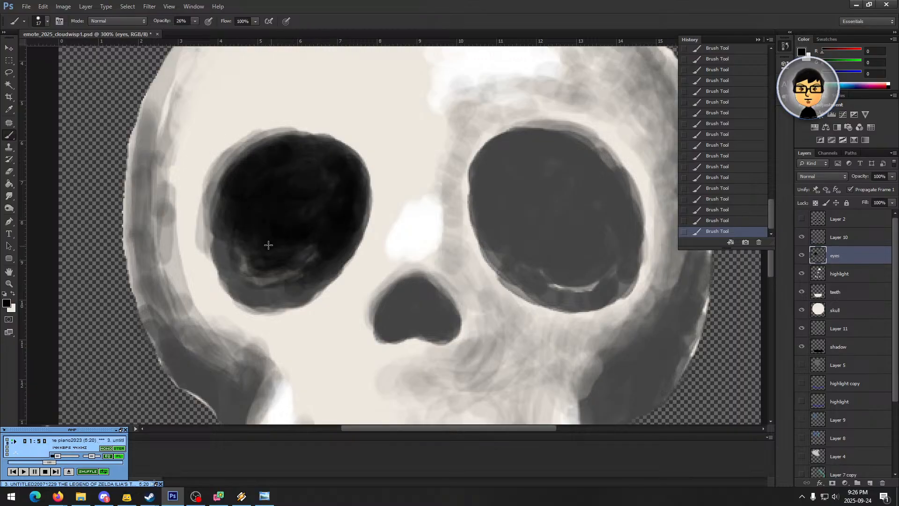
{"action": "left_click_drag", "start_coordinate": [251, 248], "coordinate": [264, 256]}
- Darken the right eye socket with black, working from its upper left edge down to the lower rim
{"action": "mouse_move", "coordinate": [520, 154]}
{"action": "left_mouse_down"}
{"action": "mouse_move", "coordinate": [485, 177]}
{"action": "mouse_move", "coordinate": [497, 146]}
{"action": "mouse_move", "coordinate": [494, 173]}
{"action": "mouse_move", "coordinate": [512, 136]}
{"action": "left_mouse_up"}
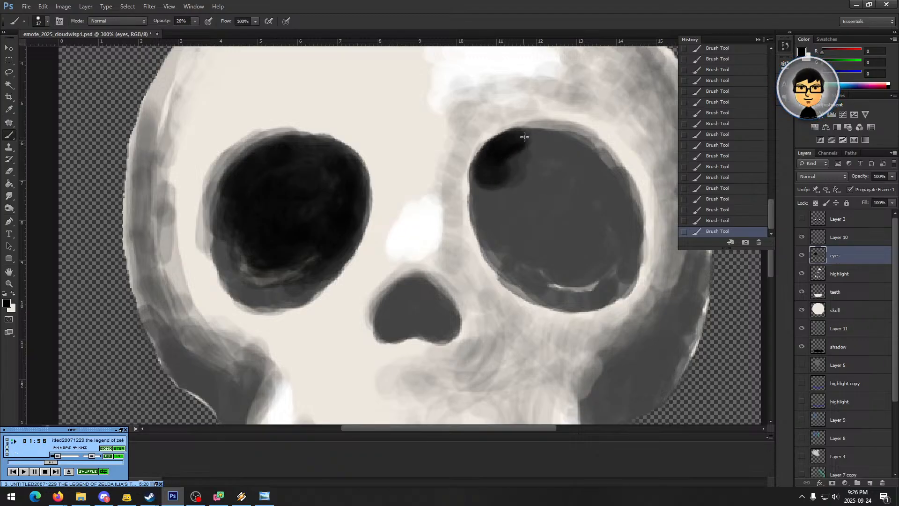
{"action": "mouse_move", "coordinate": [524, 154]}
{"action": "left_mouse_down"}
{"action": "mouse_move", "coordinate": [581, 153]}
{"action": "mouse_move", "coordinate": [543, 162]}
{"action": "mouse_move", "coordinate": [482, 201]}
{"action": "mouse_move", "coordinate": [490, 213]}
{"action": "mouse_move", "coordinate": [489, 175]}
{"action": "mouse_move", "coordinate": [492, 213]}
{"action": "mouse_move", "coordinate": [482, 221]}
{"action": "mouse_move", "coordinate": [499, 237]}
{"action": "mouse_move", "coordinate": [518, 185]}
{"action": "mouse_move", "coordinate": [496, 192]}
{"action": "mouse_move", "coordinate": [514, 246]}
{"action": "mouse_move", "coordinate": [492, 241]}
{"action": "mouse_move", "coordinate": [510, 259]}
{"action": "mouse_move", "coordinate": [486, 181]}
{"action": "mouse_move", "coordinate": [492, 201]}
{"action": "mouse_move", "coordinate": [482, 223]}
{"action": "mouse_move", "coordinate": [499, 243]}
{"action": "left_mouse_up"}
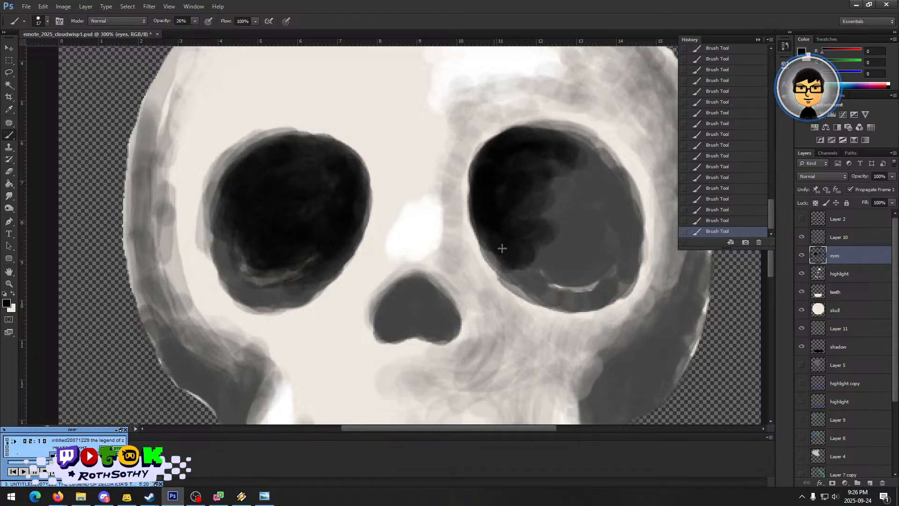
{"action": "mouse_move", "coordinate": [513, 198]}
{"action": "left_mouse_down"}
{"action": "mouse_move", "coordinate": [550, 161]}
{"action": "mouse_move", "coordinate": [584, 169]}
{"action": "mouse_move", "coordinate": [578, 154]}
{"action": "mouse_move", "coordinate": [549, 145]}
{"action": "mouse_move", "coordinate": [559, 141]}
{"action": "mouse_move", "coordinate": [615, 185]}
{"action": "mouse_move", "coordinate": [604, 173]}
{"action": "mouse_move", "coordinate": [606, 184]}
{"action": "mouse_move", "coordinate": [556, 185]}
{"action": "mouse_move", "coordinate": [549, 223]}
{"action": "mouse_move", "coordinate": [605, 215]}
{"action": "mouse_move", "coordinate": [551, 237]}
{"action": "mouse_move", "coordinate": [585, 239]}
{"action": "mouse_move", "coordinate": [535, 243]}
{"action": "mouse_move", "coordinate": [524, 279]}
{"action": "mouse_move", "coordinate": [492, 235]}
{"action": "mouse_move", "coordinate": [540, 281]}
{"action": "mouse_move", "coordinate": [558, 257]}
{"action": "mouse_move", "coordinate": [545, 275]}
{"action": "mouse_move", "coordinate": [561, 296]}
{"action": "mouse_move", "coordinate": [621, 217]}
{"action": "mouse_move", "coordinate": [626, 243]}
{"action": "mouse_move", "coordinate": [604, 263]}
{"action": "mouse_move", "coordinate": [629, 252]}
{"action": "mouse_move", "coordinate": [624, 267]}
{"action": "mouse_move", "coordinate": [579, 295]}
{"action": "left_mouse_up"}
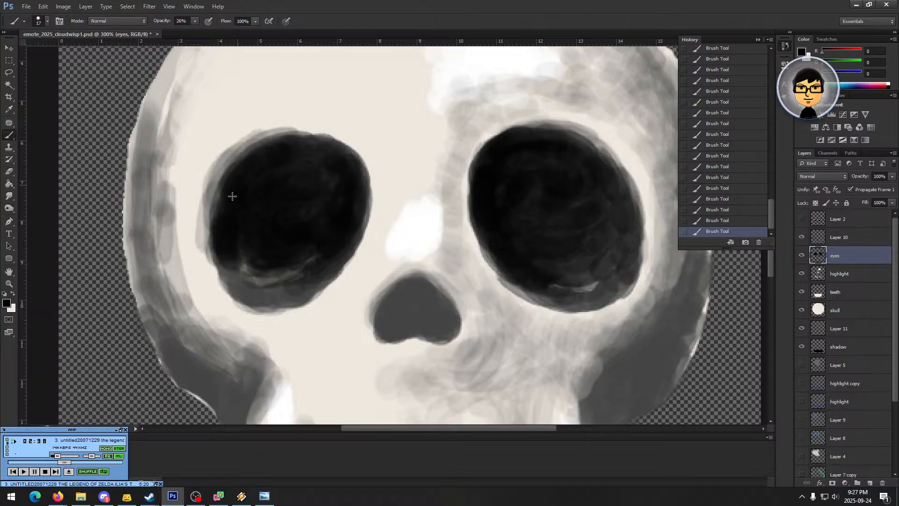
- Deepen the left socket's lower rim, the nose cavity and the upper part of the right socket with black
{"action": "mouse_move", "coordinate": [217, 250]}
{"action": "left_mouse_down"}
{"action": "mouse_move", "coordinate": [230, 286]}
{"action": "mouse_move", "coordinate": [281, 293]}
{"action": "left_mouse_up"}
{"action": "mouse_move", "coordinate": [408, 306]}
{"action": "left_mouse_down"}
{"action": "mouse_move", "coordinate": [386, 317]}
{"action": "mouse_move", "coordinate": [411, 292]}
{"action": "mouse_move", "coordinate": [434, 298]}
{"action": "mouse_move", "coordinate": [424, 294]}
{"action": "mouse_move", "coordinate": [434, 308]}
{"action": "mouse_move", "coordinate": [405, 303]}
{"action": "mouse_move", "coordinate": [390, 319]}
{"action": "mouse_move", "coordinate": [420, 311]}
{"action": "mouse_move", "coordinate": [445, 321]}
{"action": "mouse_move", "coordinate": [422, 294]}
{"action": "mouse_move", "coordinate": [421, 303]}
{"action": "mouse_move", "coordinate": [441, 320]}
{"action": "left_mouse_up"}
{"action": "left_click_drag", "start_coordinate": [434, 314], "coordinate": [430, 315]}
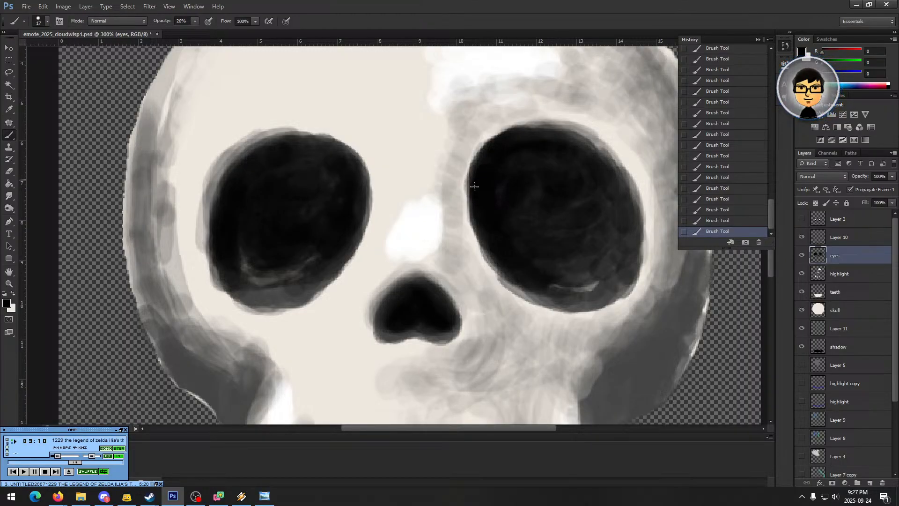
{"action": "mouse_move", "coordinate": [482, 177]}
{"action": "left_mouse_down"}
{"action": "mouse_move", "coordinate": [493, 157]}
{"action": "mouse_move", "coordinate": [486, 150]}
{"action": "mouse_move", "coordinate": [511, 135]}
{"action": "mouse_move", "coordinate": [494, 145]}
{"action": "mouse_move", "coordinate": [536, 141]}
{"action": "mouse_move", "coordinate": [529, 133]}
{"action": "mouse_move", "coordinate": [503, 146]}
{"action": "mouse_move", "coordinate": [529, 131]}
{"action": "mouse_move", "coordinate": [551, 147]}
{"action": "mouse_move", "coordinate": [492, 152]}
{"action": "mouse_move", "coordinate": [482, 165]}
{"action": "mouse_move", "coordinate": [487, 145]}
{"action": "mouse_move", "coordinate": [551, 131]}
{"action": "mouse_move", "coordinate": [532, 132]}
{"action": "mouse_move", "coordinate": [571, 141]}
{"action": "mouse_move", "coordinate": [559, 141]}
{"action": "mouse_move", "coordinate": [611, 179]}
{"action": "mouse_move", "coordinate": [583, 157]}
{"action": "mouse_move", "coordinate": [603, 168]}
{"action": "mouse_move", "coordinate": [583, 193]}
{"action": "left_mouse_up"}
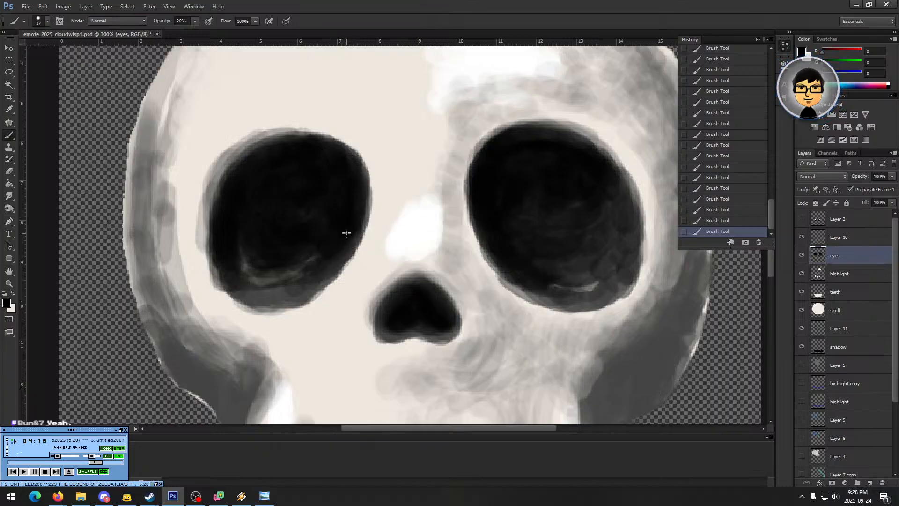
- Examine the darkened eye sockets and nose against the whole skull at reduced magnification
{"action": "scroll", "coordinate": [504, 327], "scroll_direction": "down", "scroll_amount": 5}
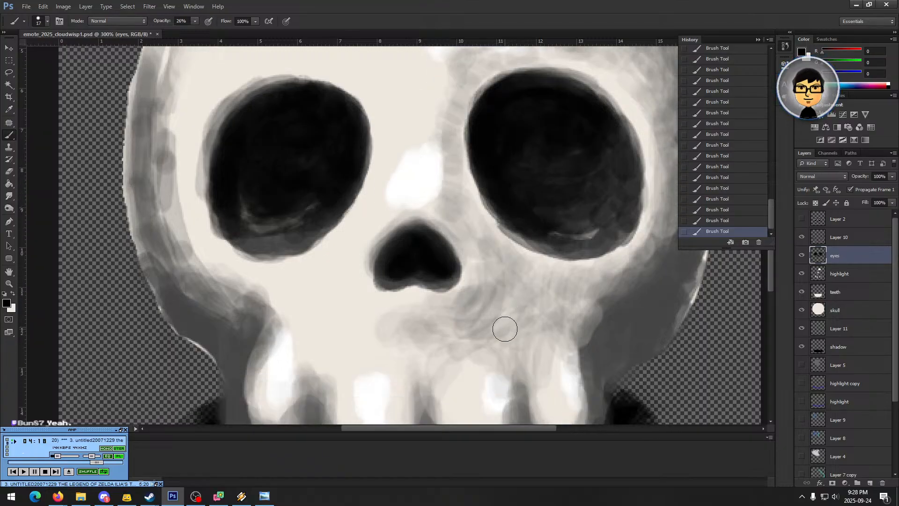
{"action": "scroll", "coordinate": [477, 299], "scroll_direction": "up", "scroll_amount": 1}
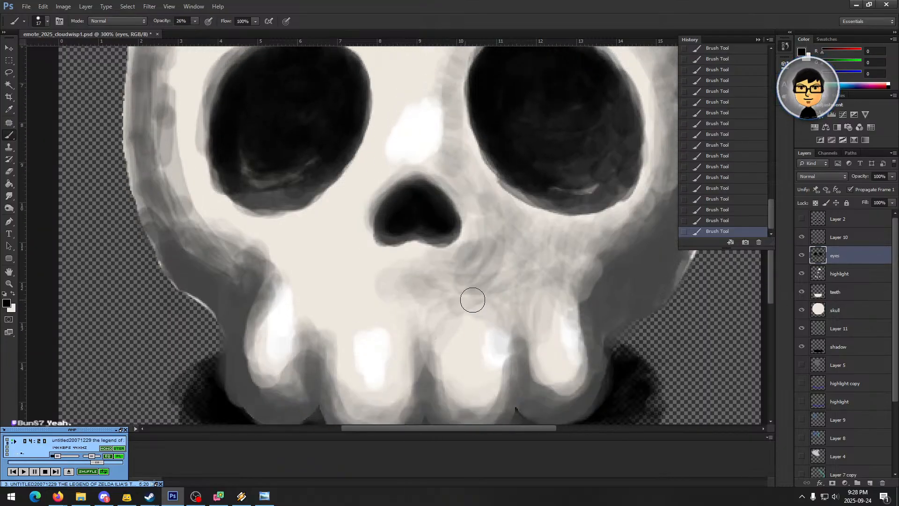
{"action": "left_click", "coordinate": [11, 284]}
{"action": "right_click", "coordinate": [420, 253]}
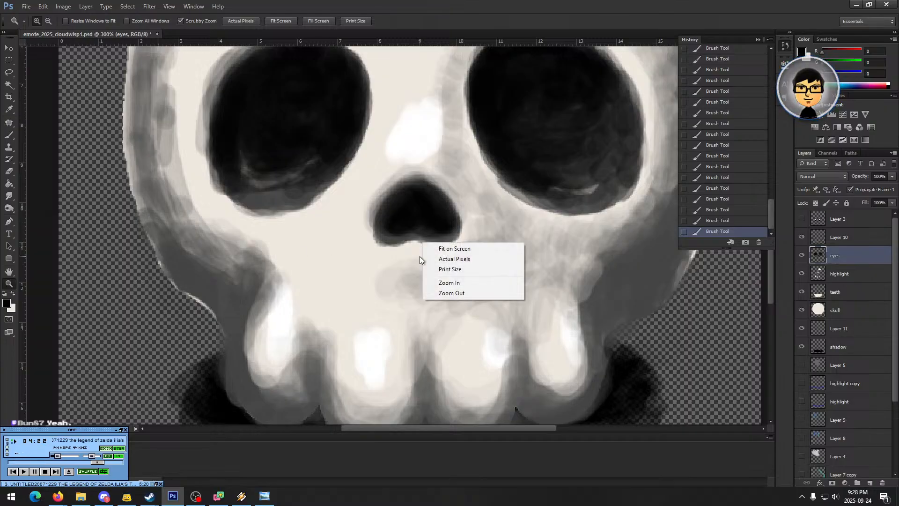
{"action": "left_click", "coordinate": [437, 292]}
{"action": "right_click", "coordinate": [493, 195]}
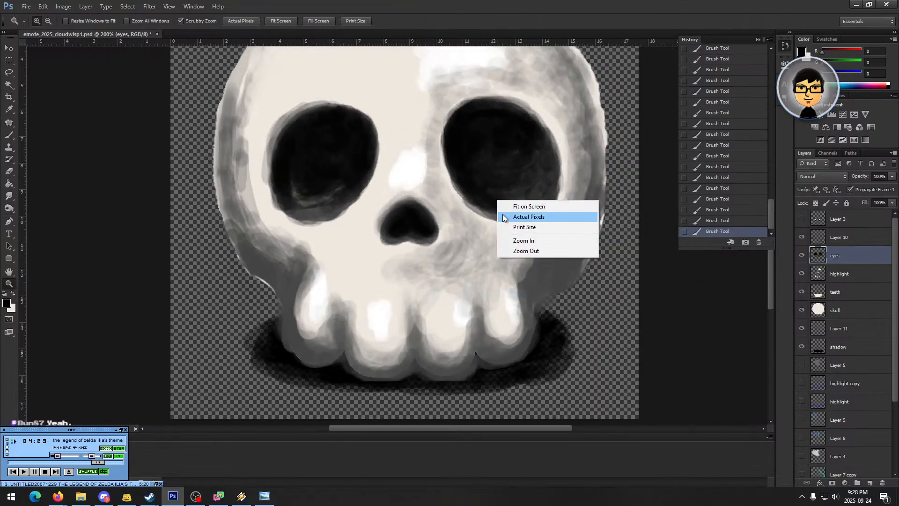
{"action": "left_click", "coordinate": [522, 252]}
{"action": "right_click", "coordinate": [491, 191]}
{"action": "left_click", "coordinate": [513, 242]}
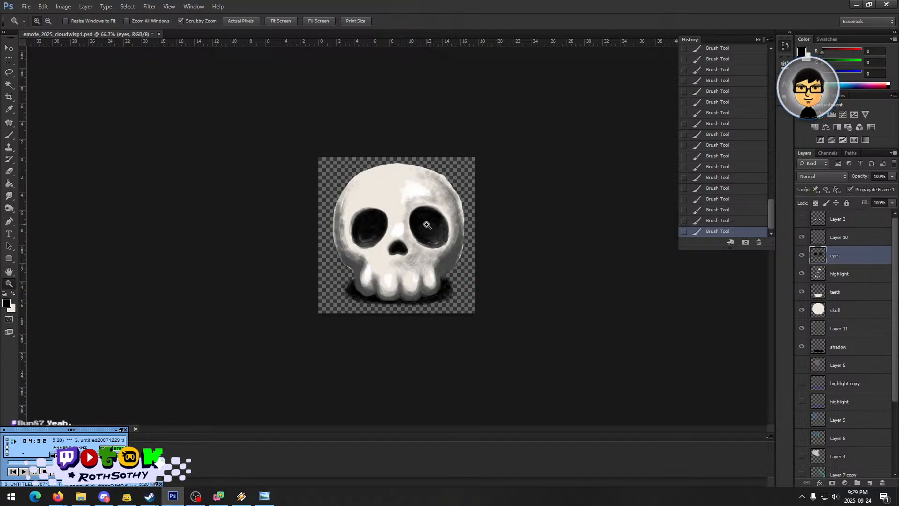
{"action": "left_click", "coordinate": [498, 284]}
- Show Layer 2 with the glossy black eyes and move them up and slightly right into the skull's sockets
{"action": "left_click", "coordinate": [840, 238]}
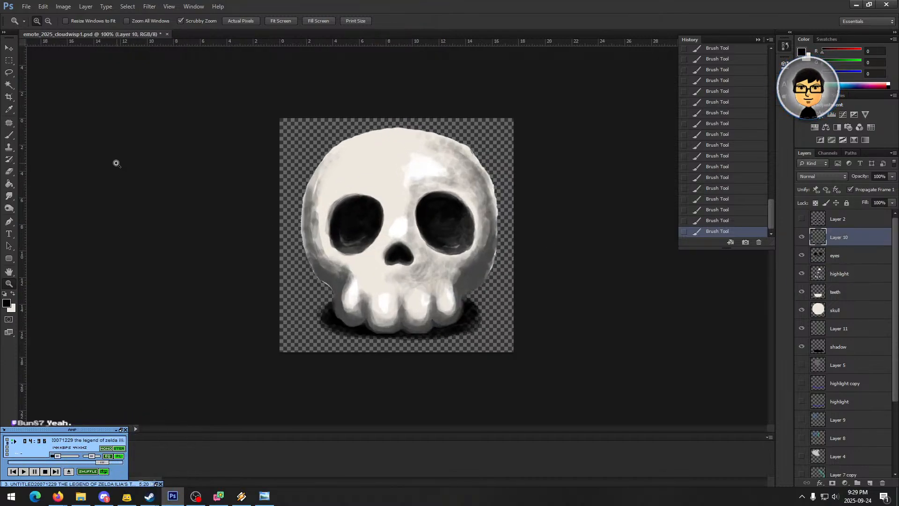
{"action": "left_click", "coordinate": [827, 220]}
{"action": "left_click", "coordinate": [801, 219]}
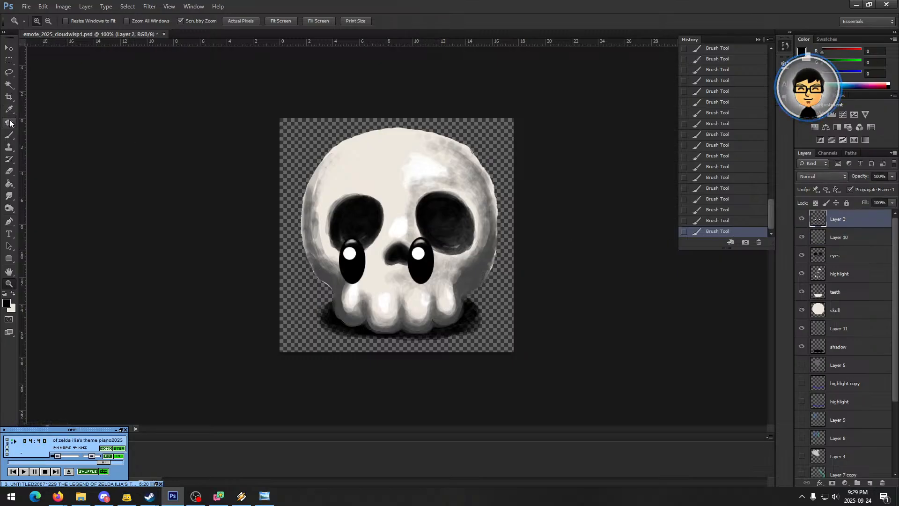
{"action": "key", "text": "v"}
{"action": "mouse_move", "coordinate": [426, 267]}
{"action": "left_mouse_down"}
{"action": "mouse_move", "coordinate": [423, 235]}
{"action": "mouse_move", "coordinate": [450, 249]}
{"action": "mouse_move", "coordinate": [430, 232]}
{"action": "mouse_move", "coordinate": [437, 226]}
{"action": "left_mouse_up"}
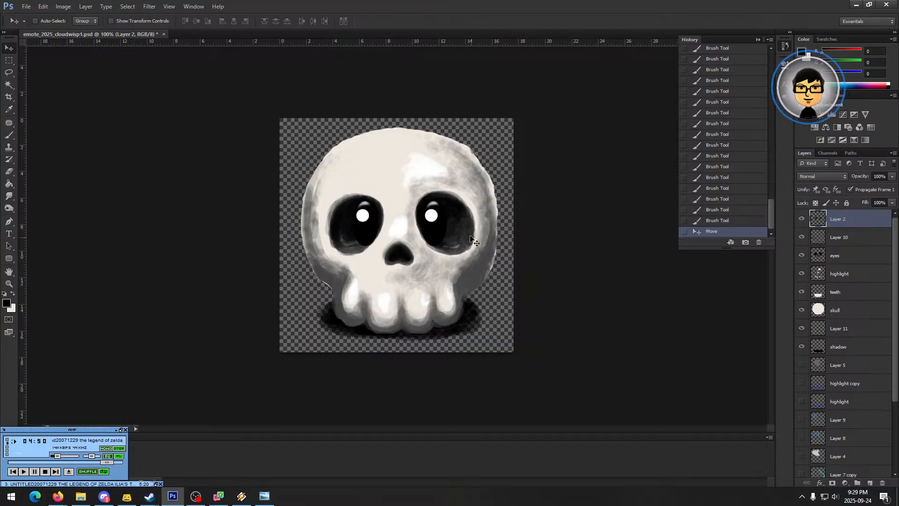
{"action": "left_click", "coordinate": [12, 284]}
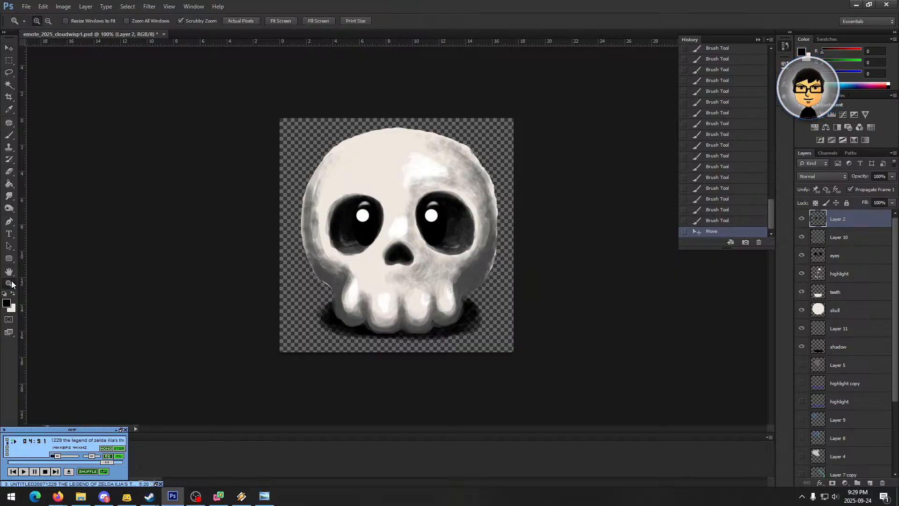
- Examine the skull with its glossy eyes at 50% magnification and return to the 100% view
{"action": "right_click", "coordinate": [461, 262]}
{"action": "left_click", "coordinate": [485, 313]}
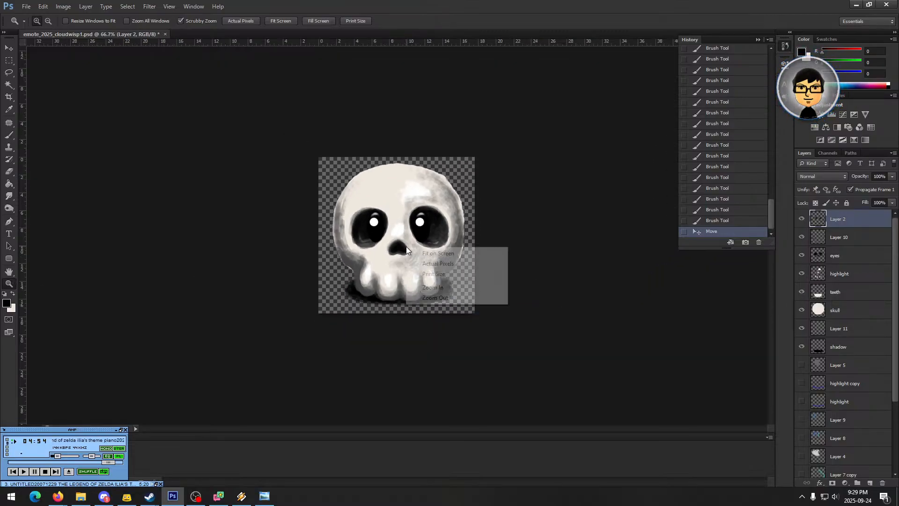
{"action": "left_click", "coordinate": [451, 296]}
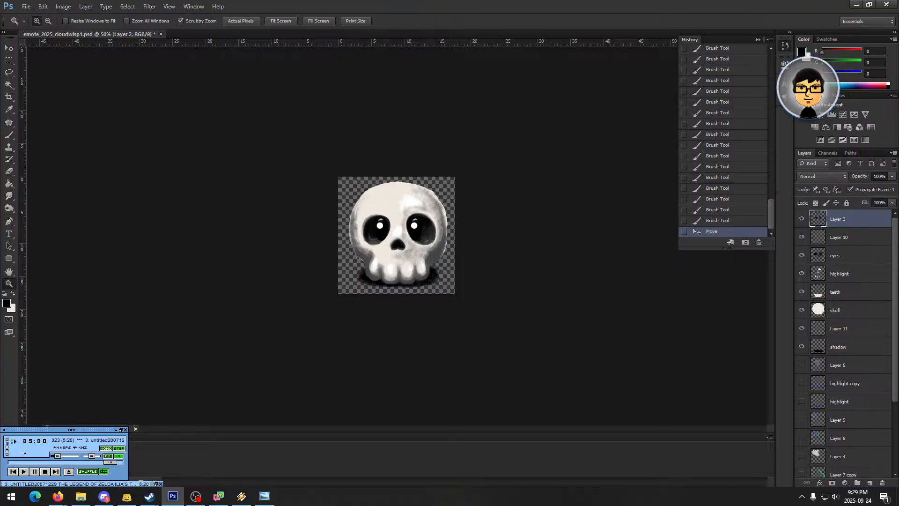
{"action": "left_click", "coordinate": [501, 258]}
{"action": "left_click", "coordinate": [470, 256]}
{"action": "left_click", "coordinate": [478, 263]}
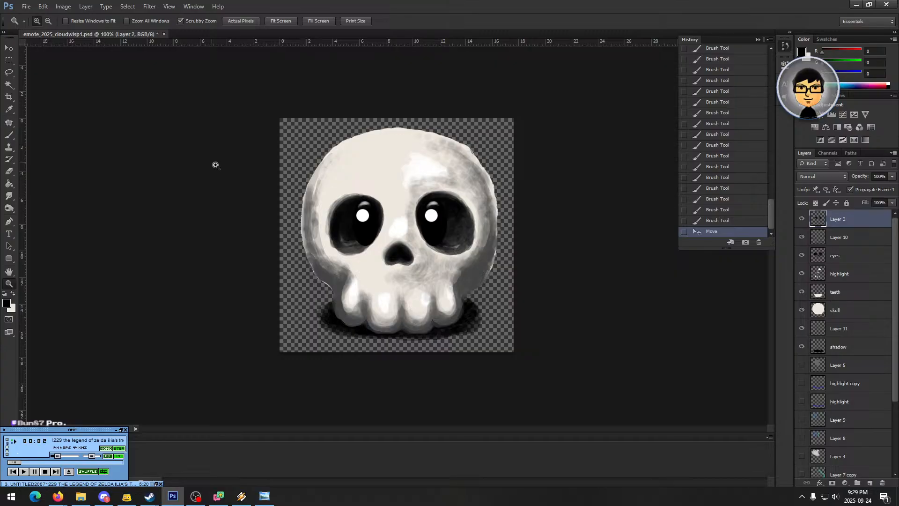
- Start saving the skull document as a new Photoshop file named emote_2025_deathskull
{"action": "left_click", "coordinate": [24, 6]}
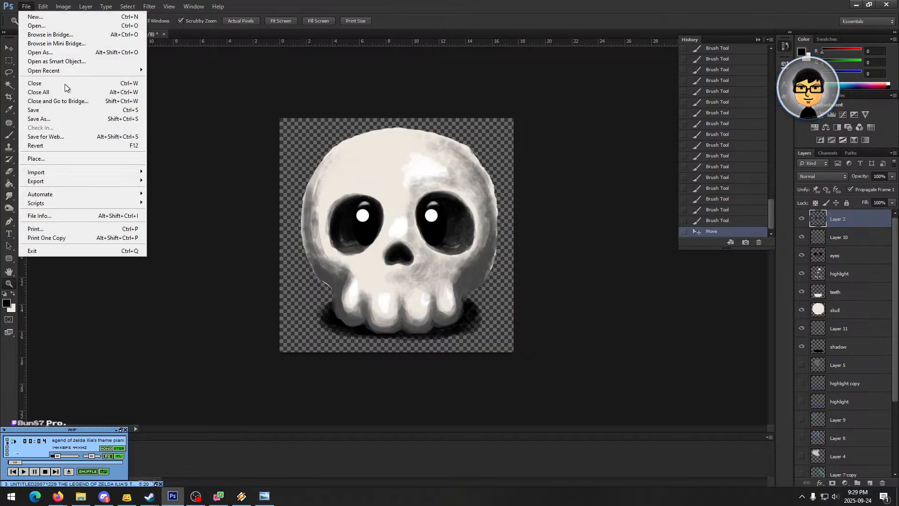
{"action": "left_click", "coordinate": [77, 119]}
{"action": "left_click_drag", "start_coordinate": [636, 105], "coordinate": [167, 57]}
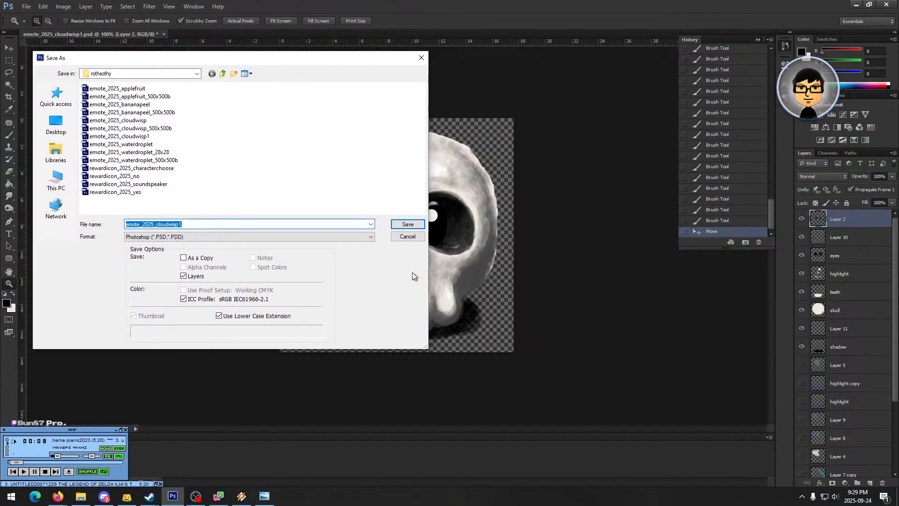
{"action": "left_click_drag", "start_coordinate": [426, 280], "coordinate": [311, 280]}
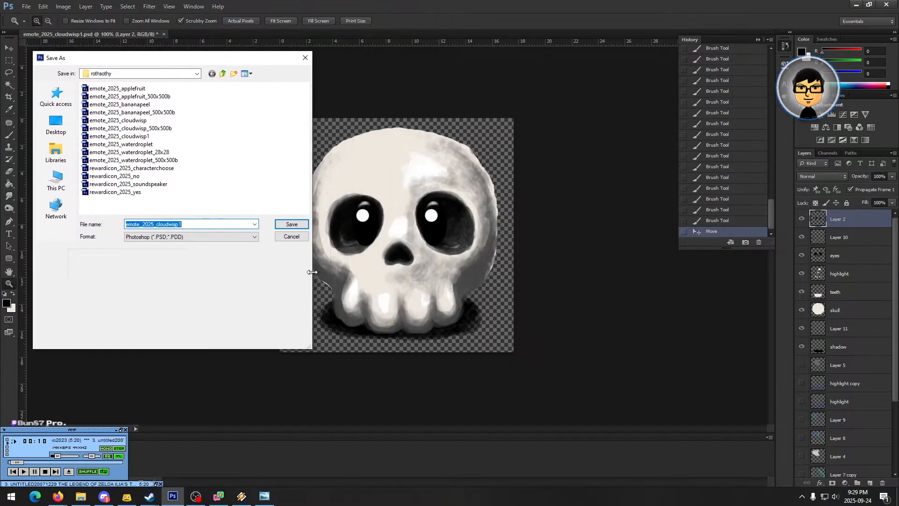
{"action": "left_click_drag", "start_coordinate": [157, 225], "coordinate": [190, 225]}
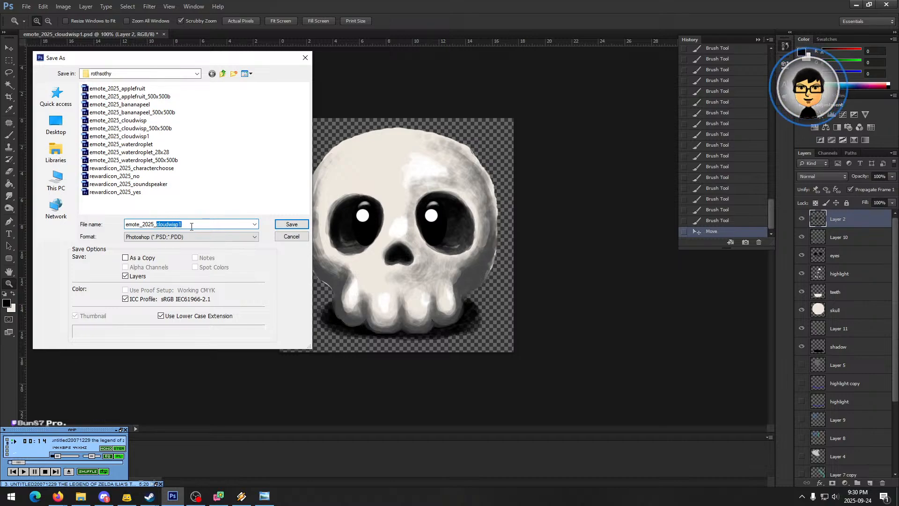
{"action": "type", "text": "death"}
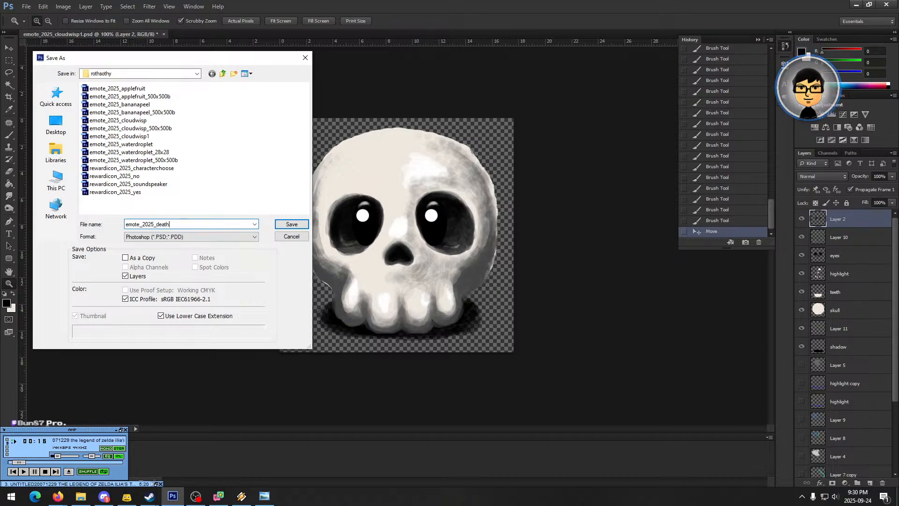
{"action": "type", "text": "skull"}
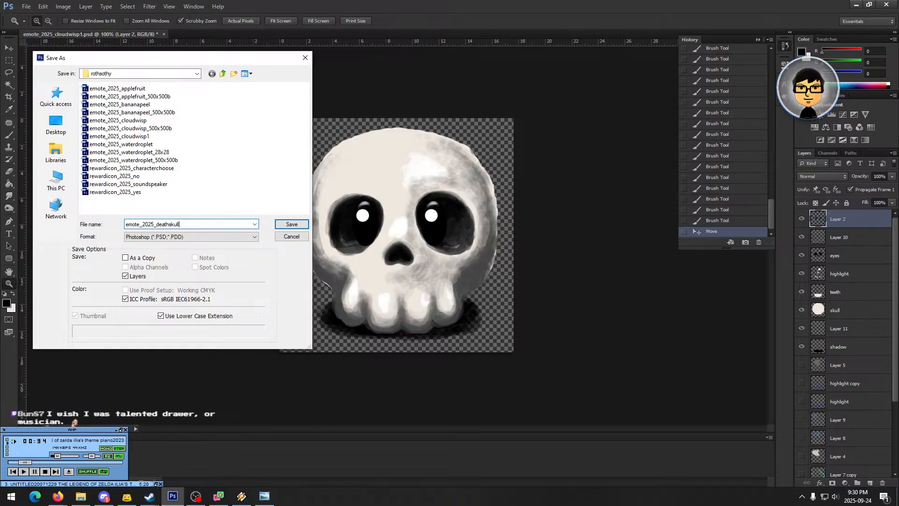
- Change the new file's name to emote_2025_deadskull
{"action": "key", "text": "BackSpace"}
{"action": "key", "text": "BackSpace"}
{"action": "key", "text": "BackSpace"}
{"action": "key", "text": "BackSpace"}
{"action": "key", "text": "BackSpace"}
{"action": "key", "text": "BackSpace"}
{"action": "key", "text": "BackSpace"}
{"action": "key", "text": "BackSpace"}
{"action": "key", "text": "BackSpace"}
{"action": "key", "text": "BackSpace"}
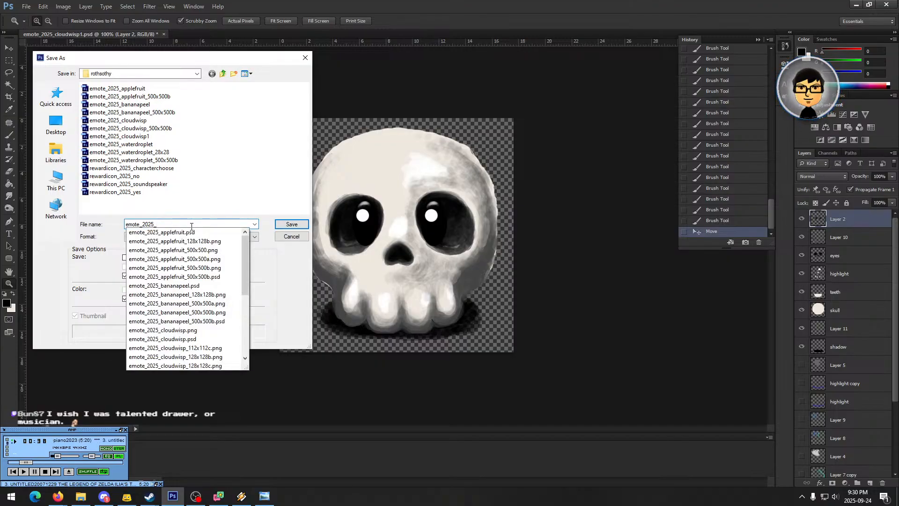
{"action": "type", "text": "deadskull"}
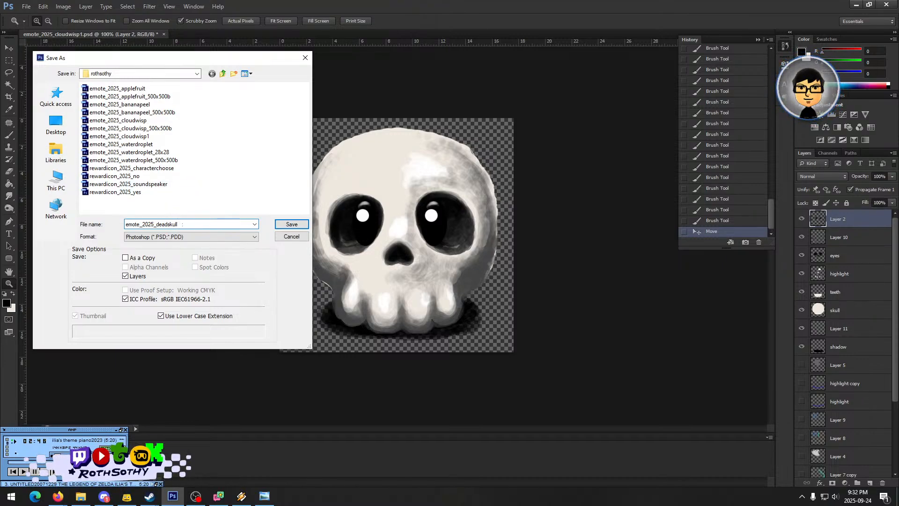
- Remove the stray text entered after the file name and save the Photoshop document as emote_2025_deadskull
{"action": "type", "text": ":LOL :LUL"}
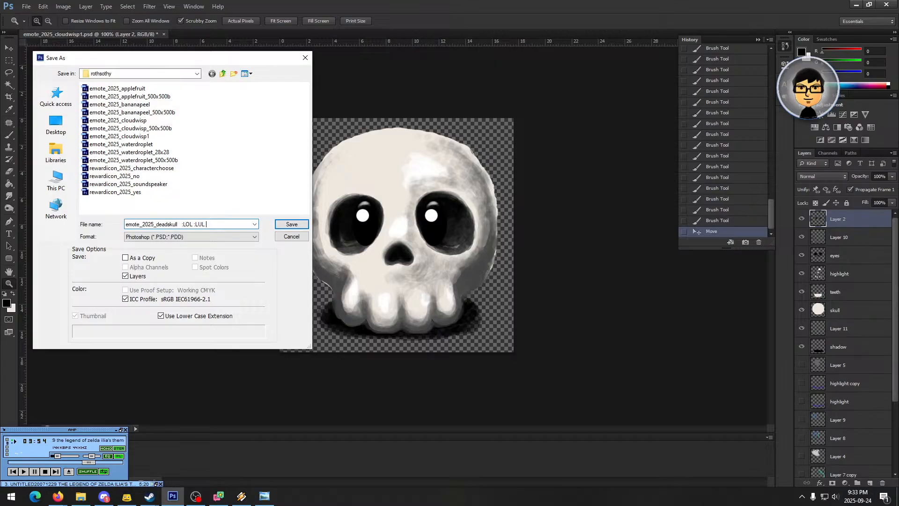
{"action": "key", "text": "ctrl+shift+Left"}
{"action": "key", "text": "ctrl+shift+Left"}
{"action": "key", "text": "ctrl+shift+Left"}
{"action": "key", "text": "ctrl+shift+Left"}
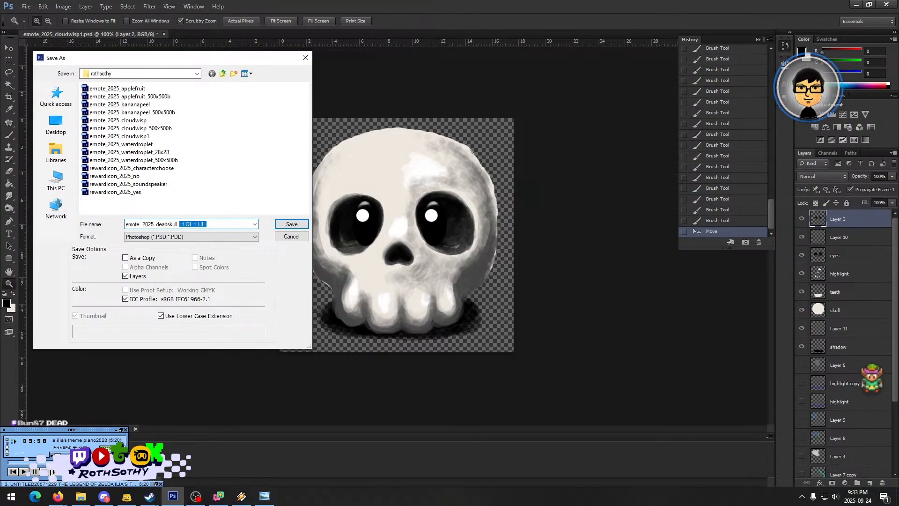
{"action": "key", "text": "BackSpace"}
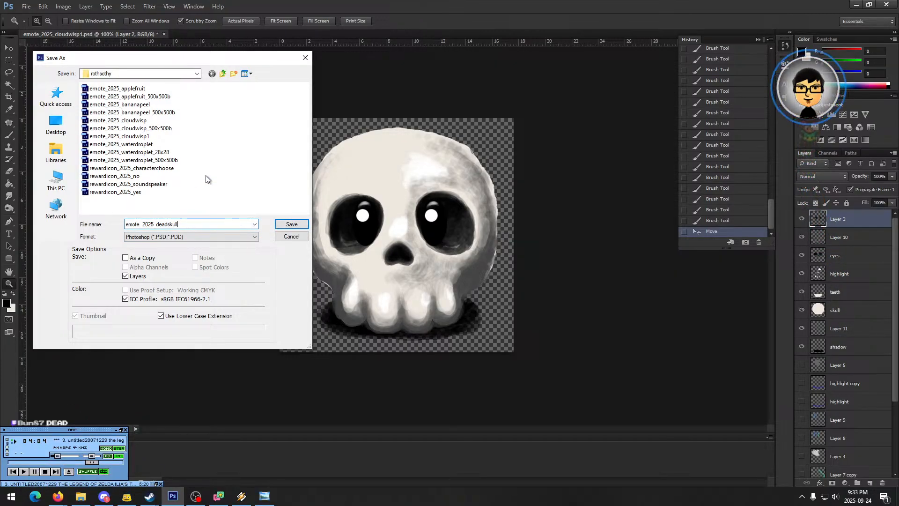
{"action": "left_click", "coordinate": [288, 224]}
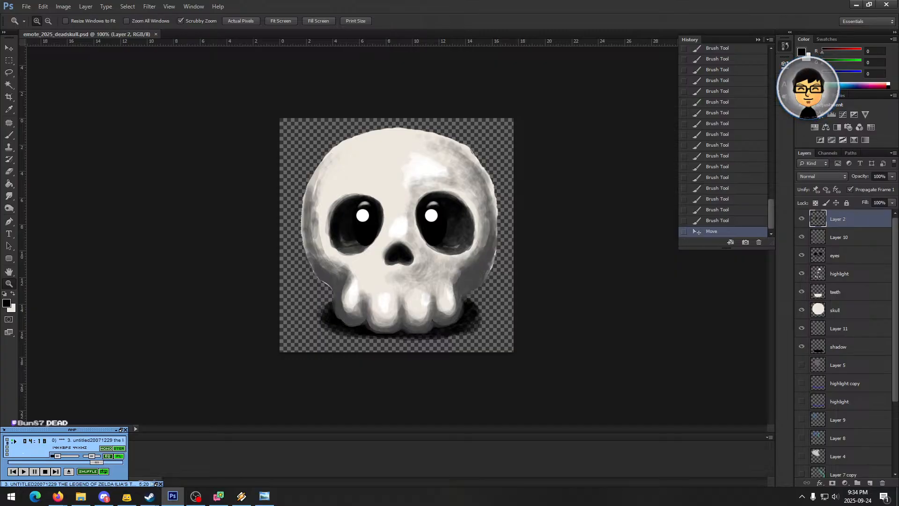
- Switch to Firefox, reload the YouTube channel's live streams page and check the current stream's listing
{"action": "key", "text": "alt+Tab"}
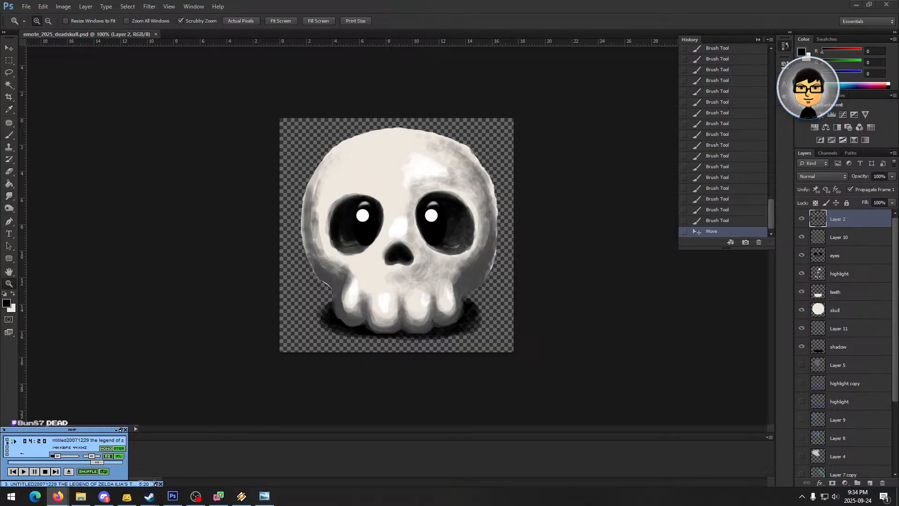
{"action": "left_click_drag", "start_coordinate": [898, 47], "coordinate": [322, 66]}
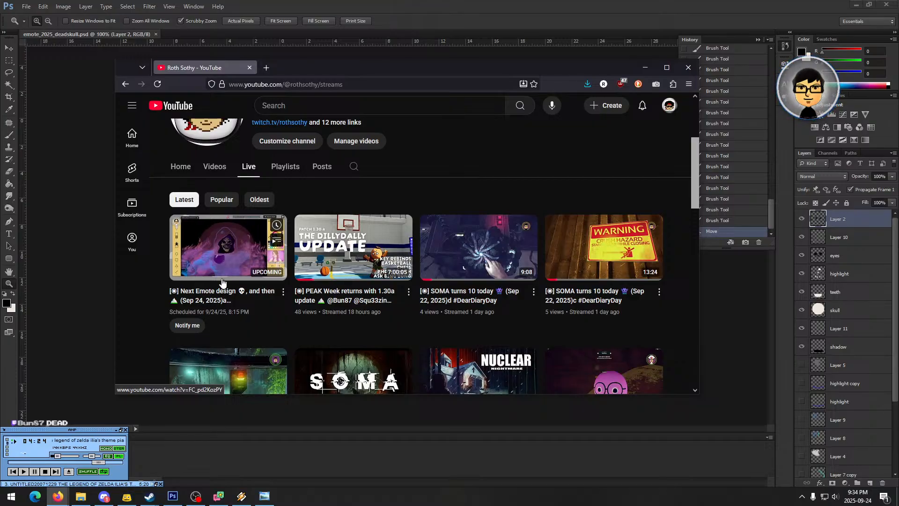
{"action": "left_click", "coordinate": [158, 84]}
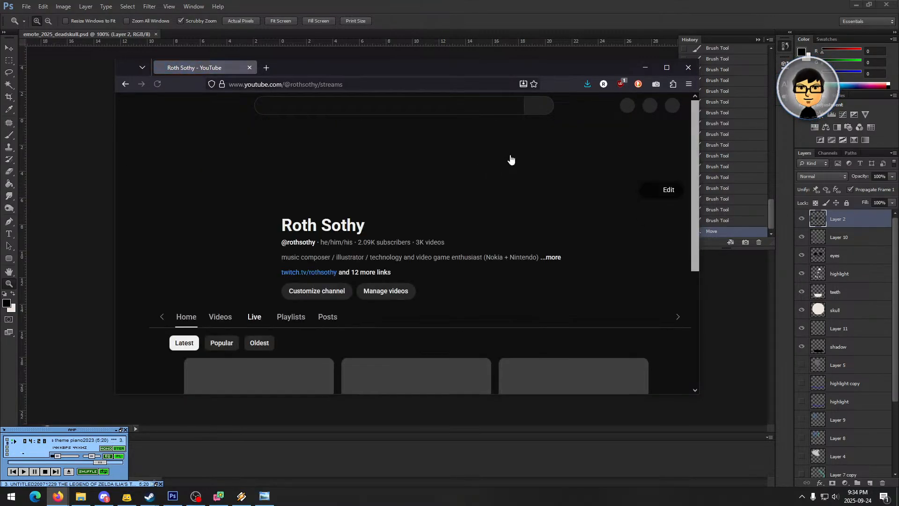
{"action": "left_click_drag", "start_coordinate": [520, 68], "coordinate": [496, 67]}
{"action": "scroll", "coordinate": [548, 225], "scroll_direction": "down", "scroll_amount": 3}
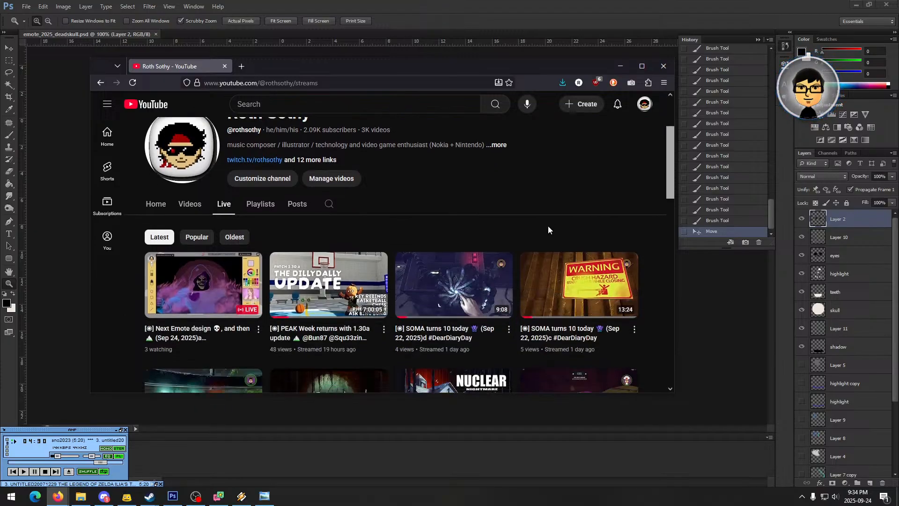
{"action": "scroll", "coordinate": [365, 293], "scroll_direction": "up", "scroll_amount": 1}
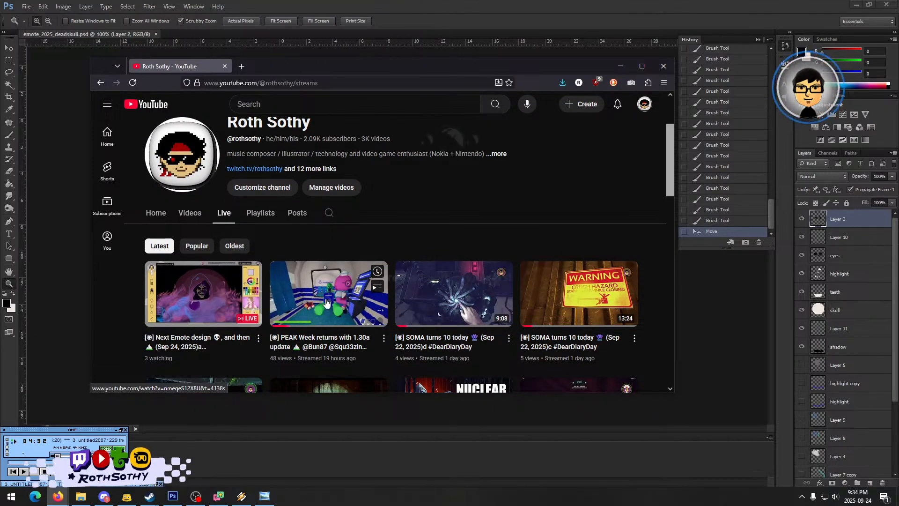
{"action": "scroll", "coordinate": [332, 344], "scroll_direction": "up", "scroll_amount": 1}
{"action": "scroll", "coordinate": [332, 344], "scroll_direction": "down", "scroll_amount": 1}
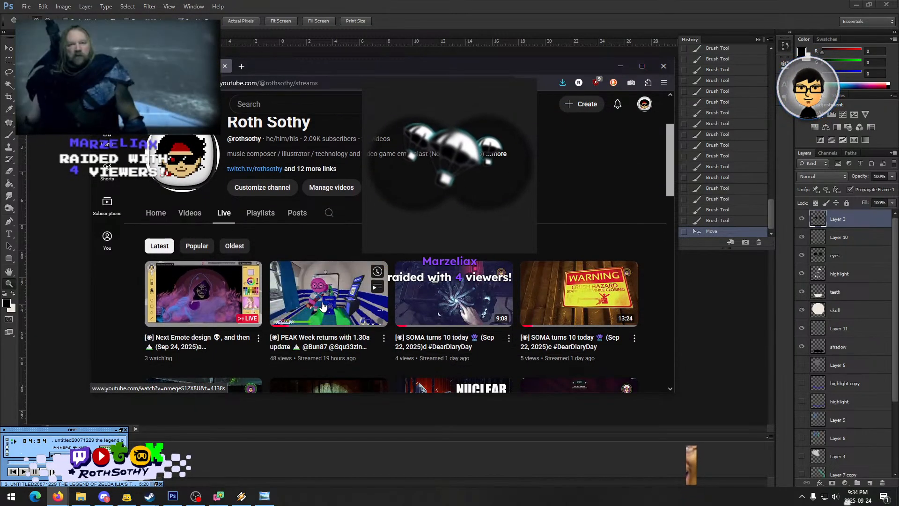
{"action": "scroll", "coordinate": [567, 177], "scroll_direction": "up", "scroll_amount": 2}
- Open YouTube's live stream management page to check the stream, and return to Photoshop
{"action": "left_click", "coordinate": [581, 104]}
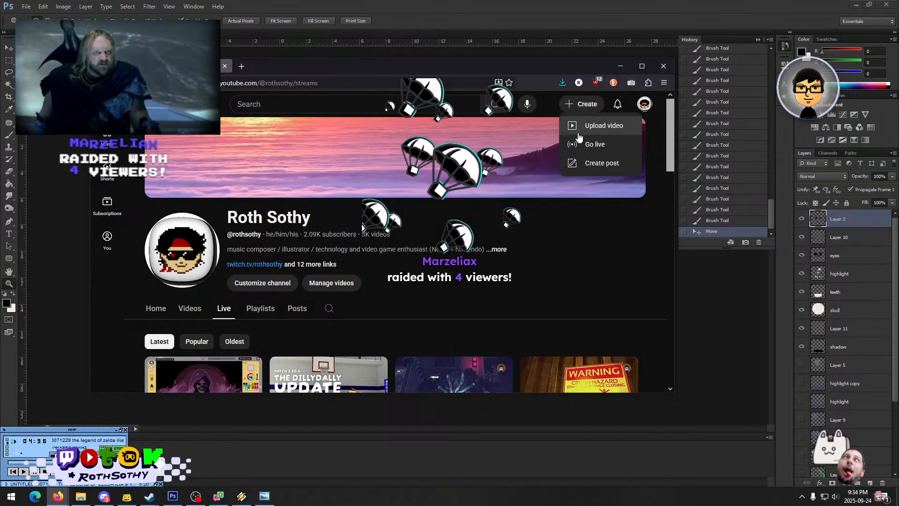
{"action": "left_click", "coordinate": [601, 143]}
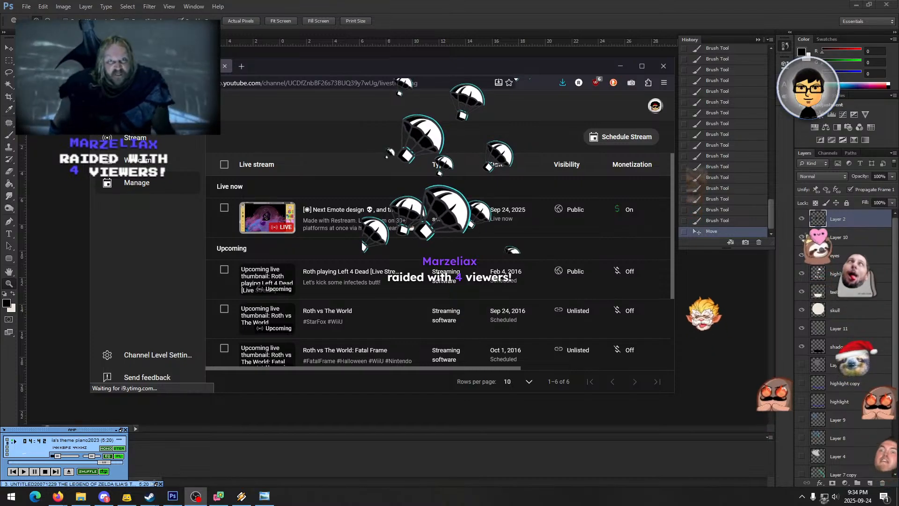
{"action": "left_click", "coordinate": [524, 16]}
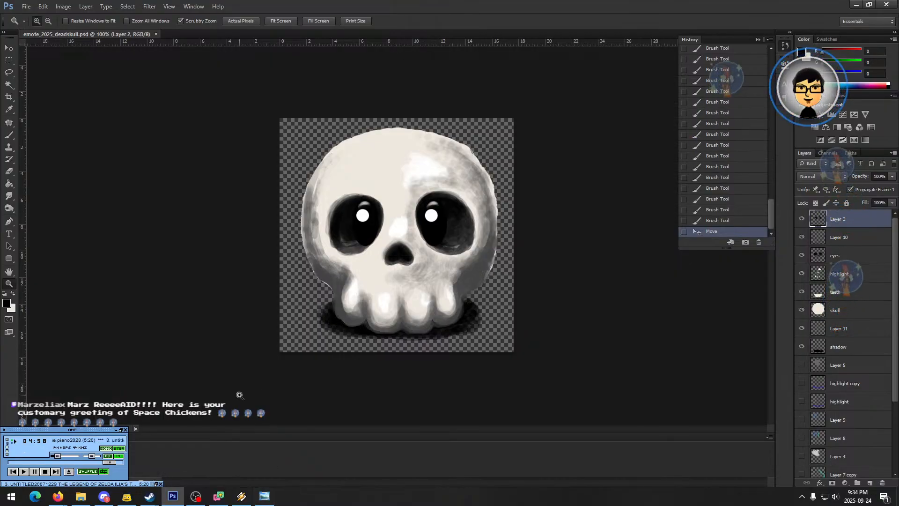
- Switch to File Explorer, look through the earlier emote files and move the window clear of the skull
{"action": "left_click", "coordinate": [84, 498]}
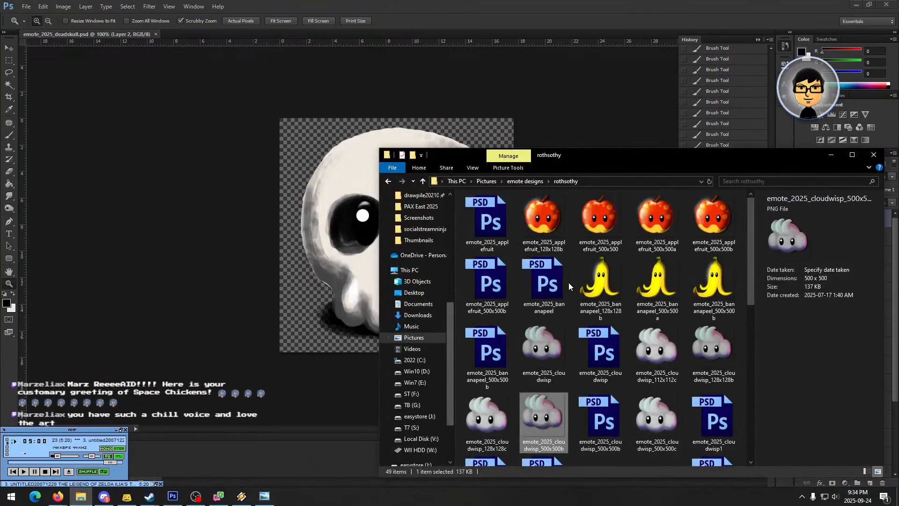
{"action": "scroll", "coordinate": [608, 305], "scroll_direction": "down", "scroll_amount": 5}
{"action": "scroll", "coordinate": [609, 305], "scroll_direction": "up", "scroll_amount": 5}
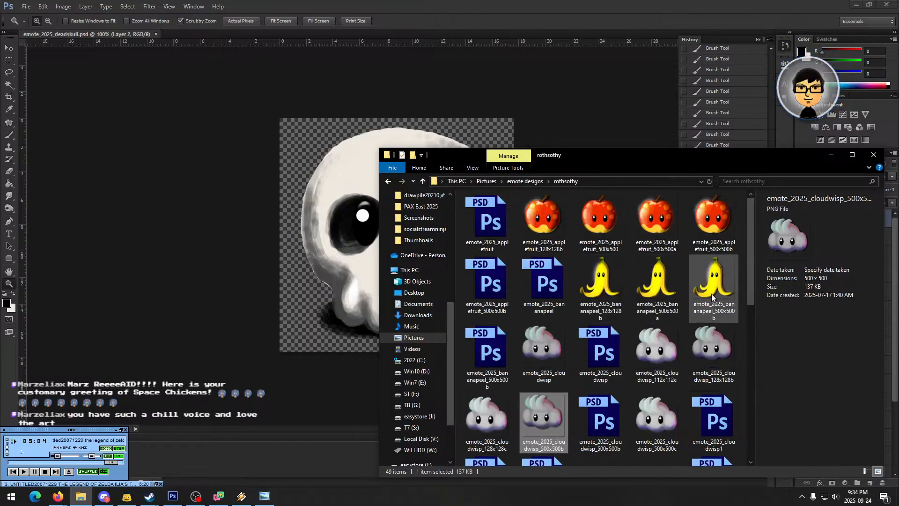
{"action": "left_click_drag", "start_coordinate": [613, 154], "coordinate": [746, 151]}
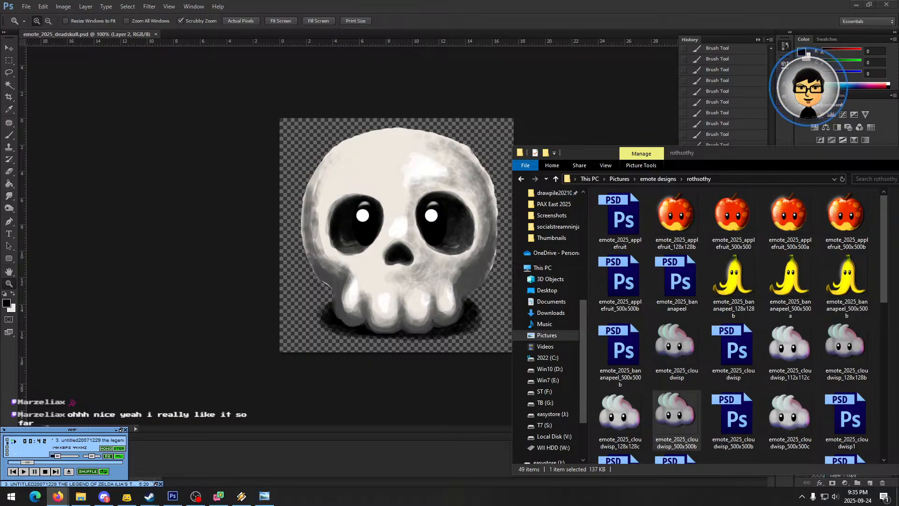
- Expand the music player's playlist, play the fairy's fountain (2023 acoustic piano) track and narrow the playlist window
{"action": "double_click", "coordinate": [117, 484]}
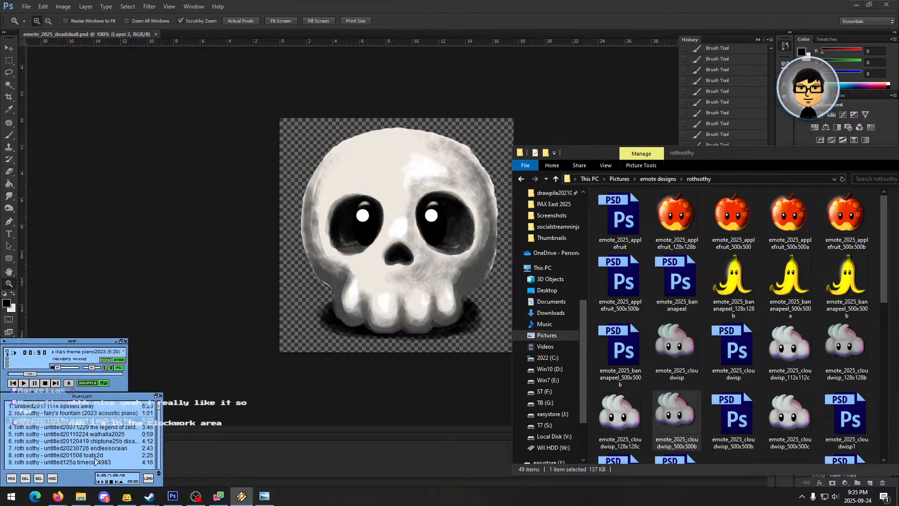
{"action": "left_click_drag", "start_coordinate": [161, 487], "coordinate": [184, 487]}
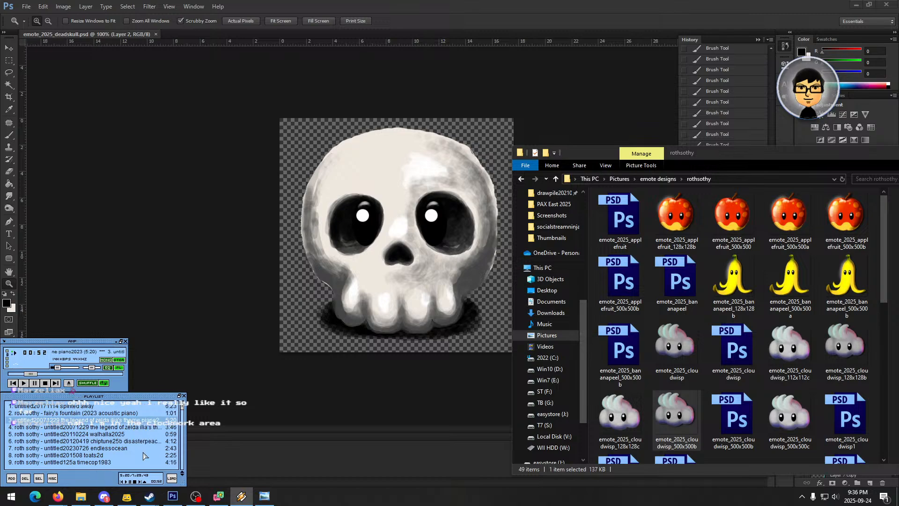
{"action": "double_click", "coordinate": [81, 414]}
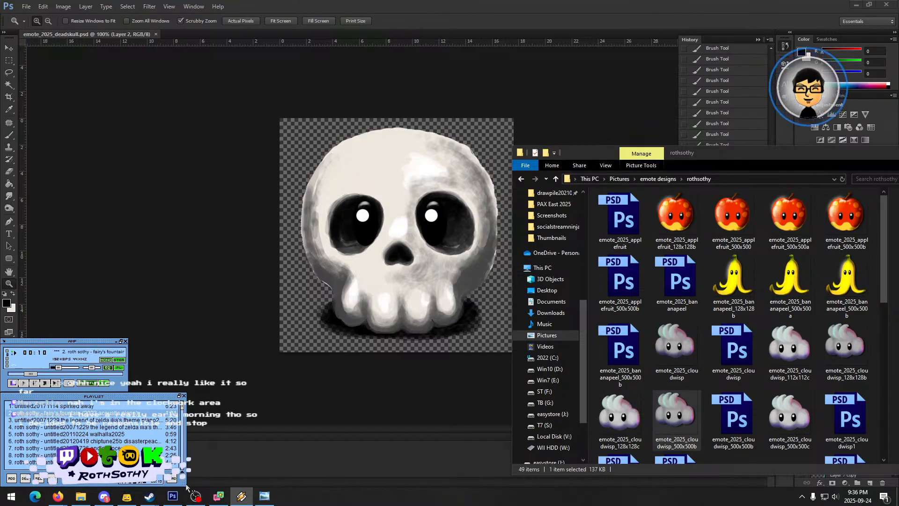
{"action": "left_click_drag", "start_coordinate": [186, 485], "coordinate": [125, 476]}
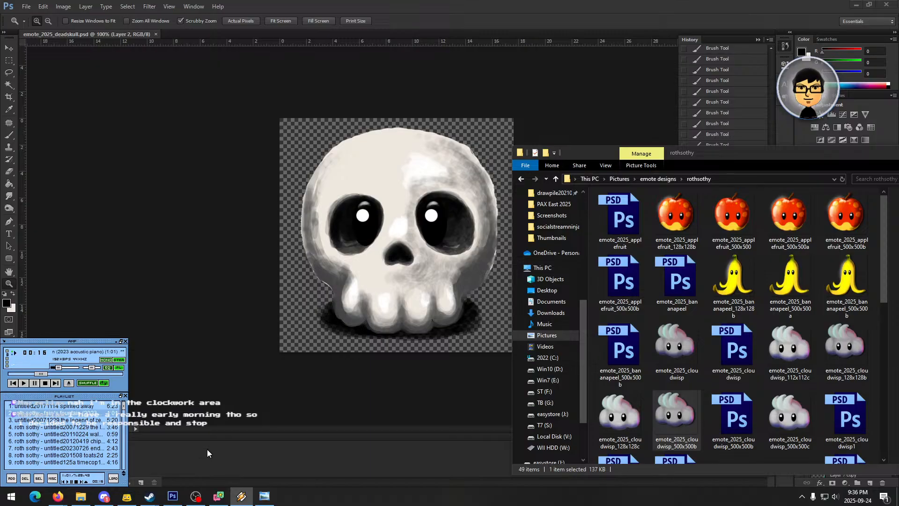
- Browse the earlier emote files in File Explorer and open the emote_2025_waterdroplet_500x500b image
{"action": "left_click", "coordinate": [738, 255]}
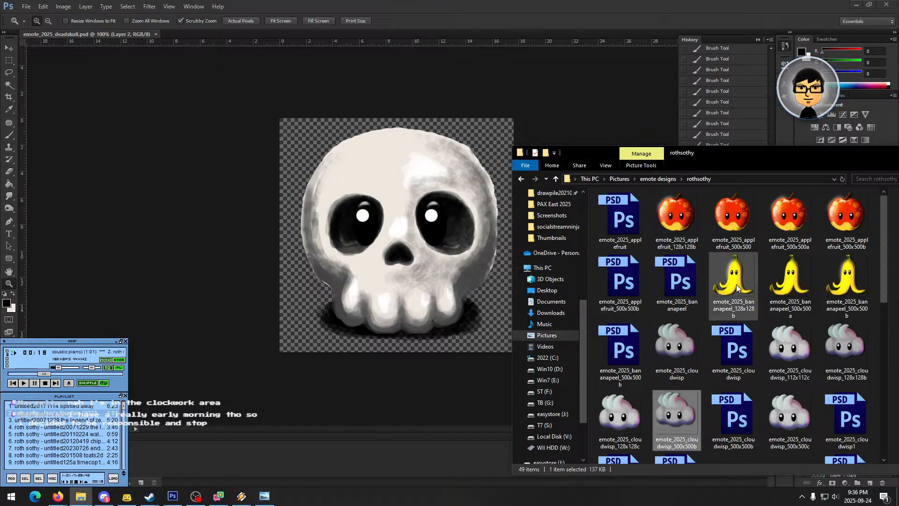
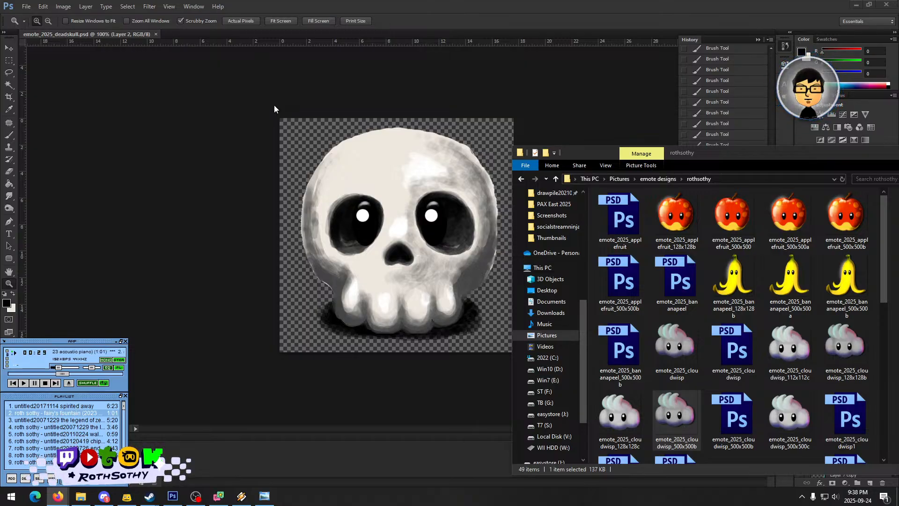
{"action": "left_click", "coordinate": [762, 341]}
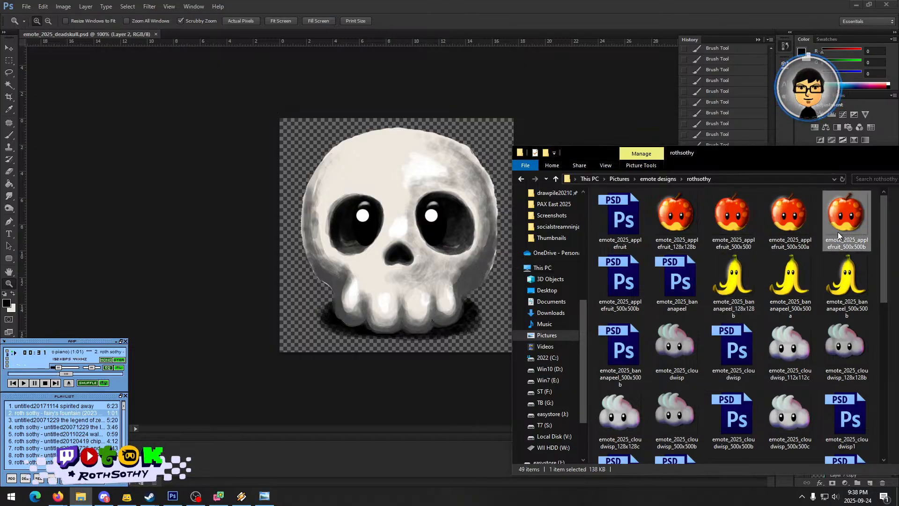
{"action": "scroll", "coordinate": [813, 318], "scroll_direction": "down", "scroll_amount": 6}
{"action": "scroll", "coordinate": [812, 320], "scroll_direction": "up", "scroll_amount": 3}
{"action": "left_click", "coordinate": [679, 405]}
{"action": "double_click", "coordinate": [680, 405]}
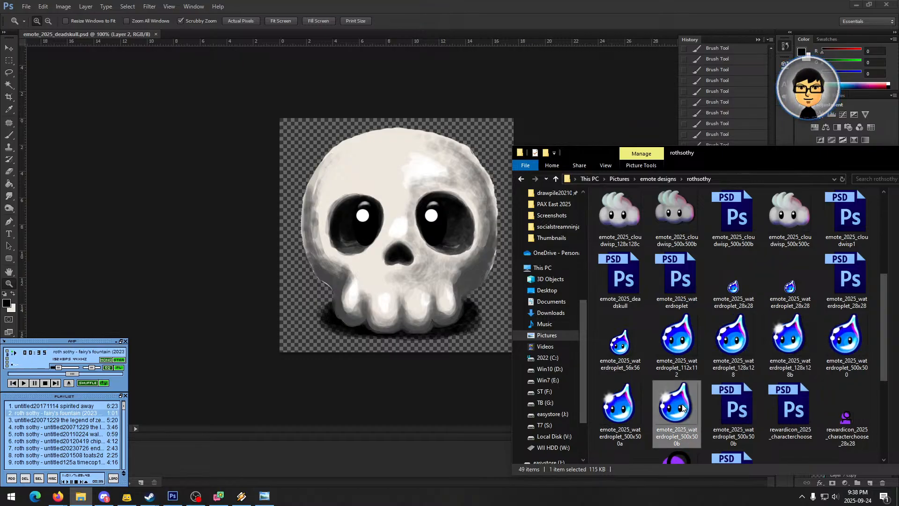
- Shrink the water droplet preview, open the emote_2025_bananapeel_500x500b image and place its reduced window beside the droplet
{"action": "left_click_drag", "start_coordinate": [323, 278], "coordinate": [225, 270]}
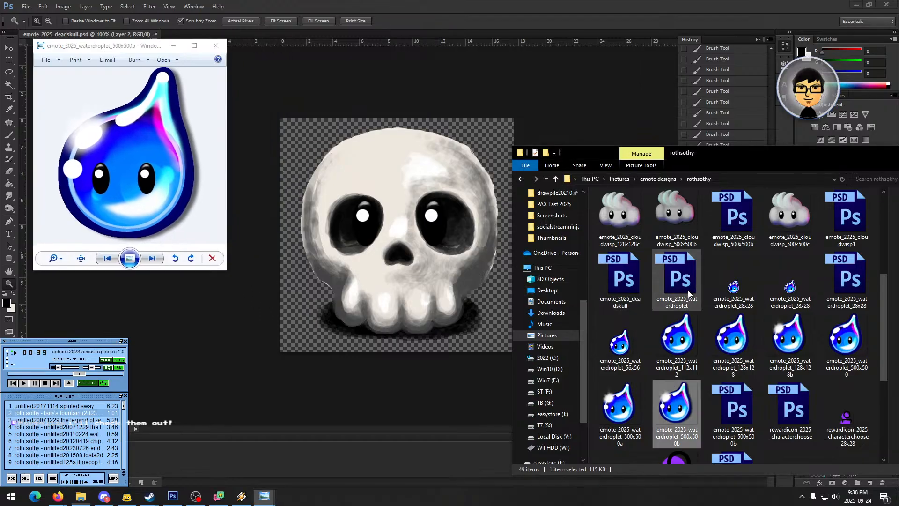
{"action": "scroll", "coordinate": [710, 288], "scroll_direction": "up", "scroll_amount": 3}
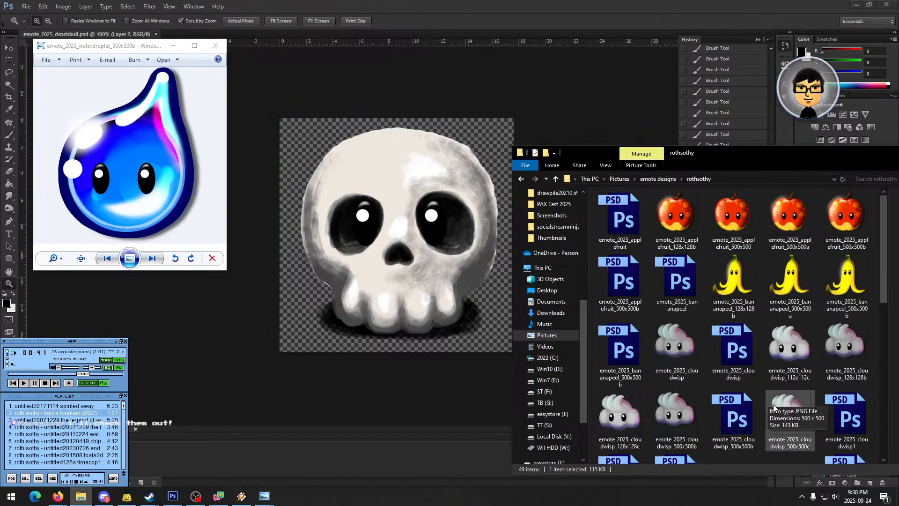
{"action": "double_click", "coordinate": [848, 289]}
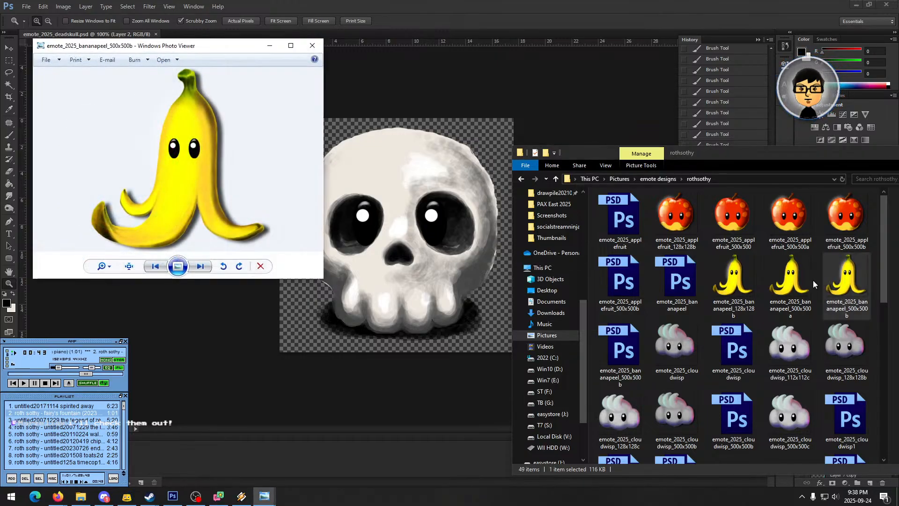
{"action": "left_click_drag", "start_coordinate": [319, 280], "coordinate": [227, 235]}
{"action": "left_click_drag", "start_coordinate": [122, 48], "coordinate": [286, 44]}
{"action": "left_click", "coordinate": [778, 300]}
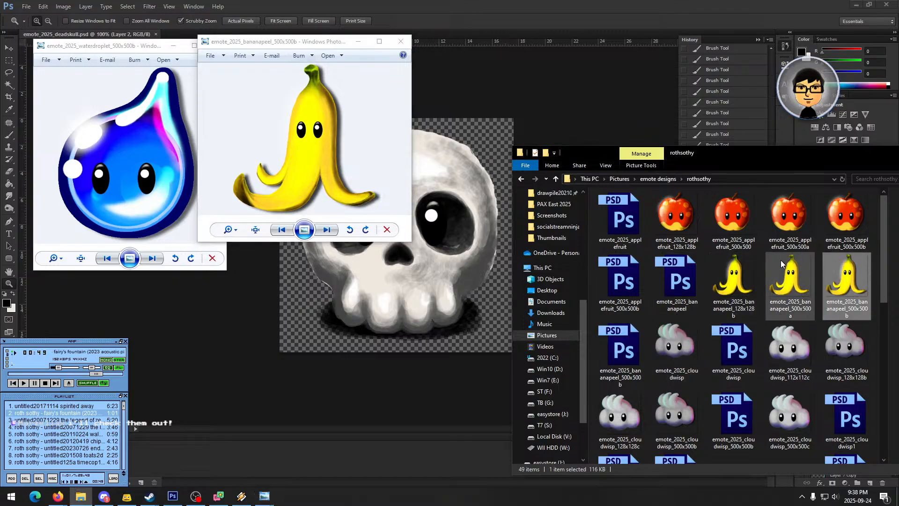
- Open the emote_2025_applefruit_500x500b image, move its window to the other side of the skull and shrink it
{"action": "left_click", "coordinate": [848, 215]}
{"action": "double_click", "coordinate": [848, 215]}
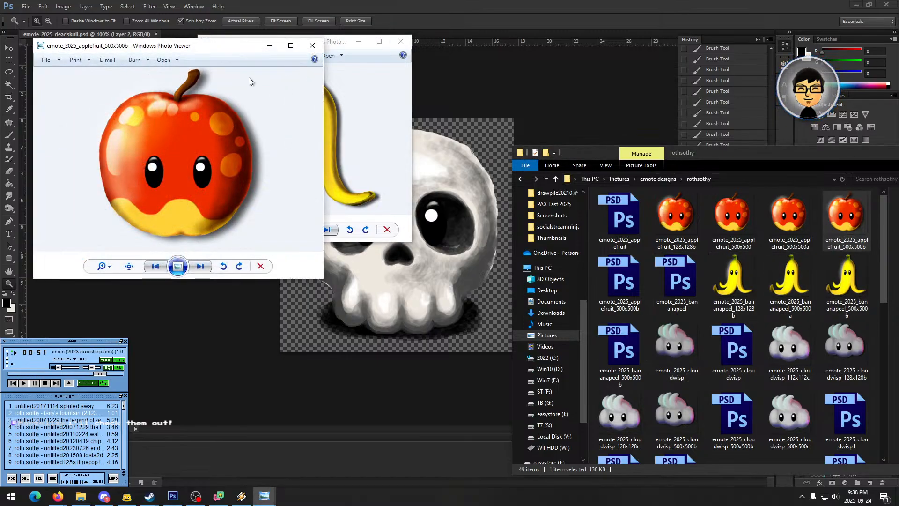
{"action": "left_click_drag", "start_coordinate": [328, 44], "coordinate": [668, 39]}
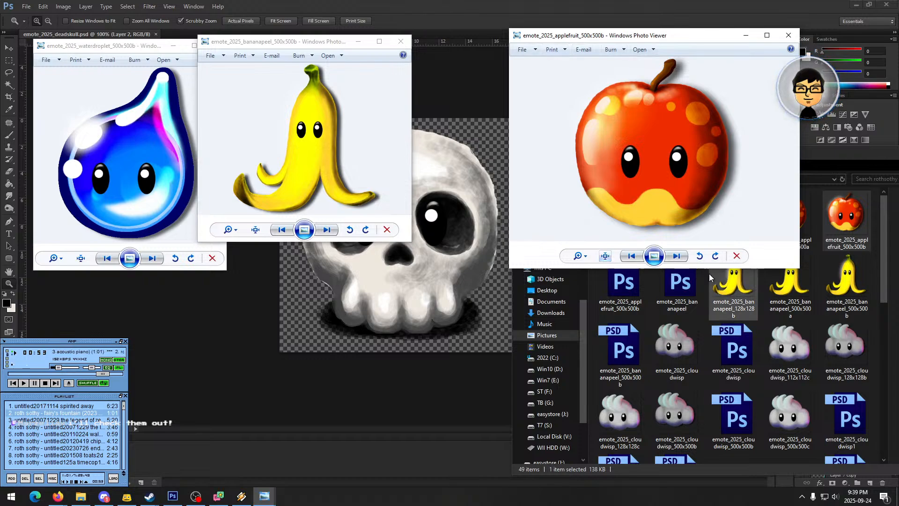
{"action": "left_click", "coordinate": [672, 281]}
{"action": "left_click", "coordinate": [557, 105]}
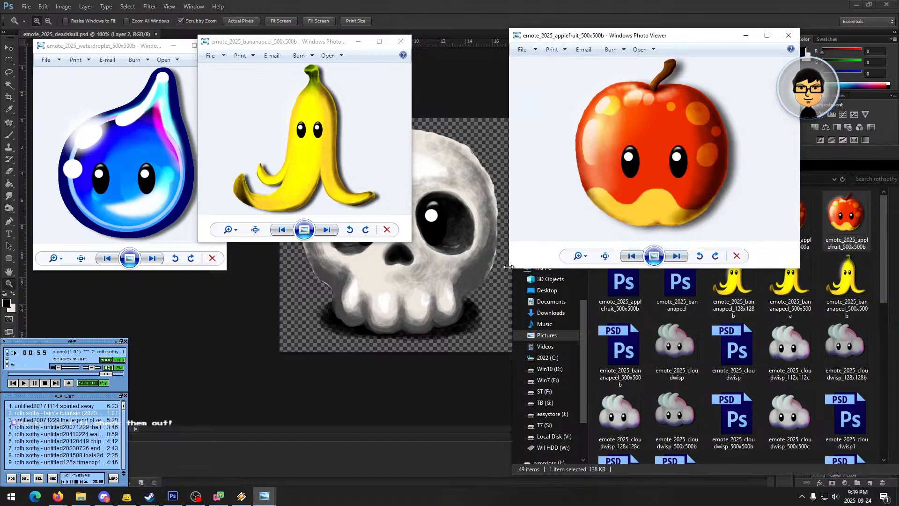
{"action": "left_click_drag", "start_coordinate": [510, 253], "coordinate": [561, 240]}
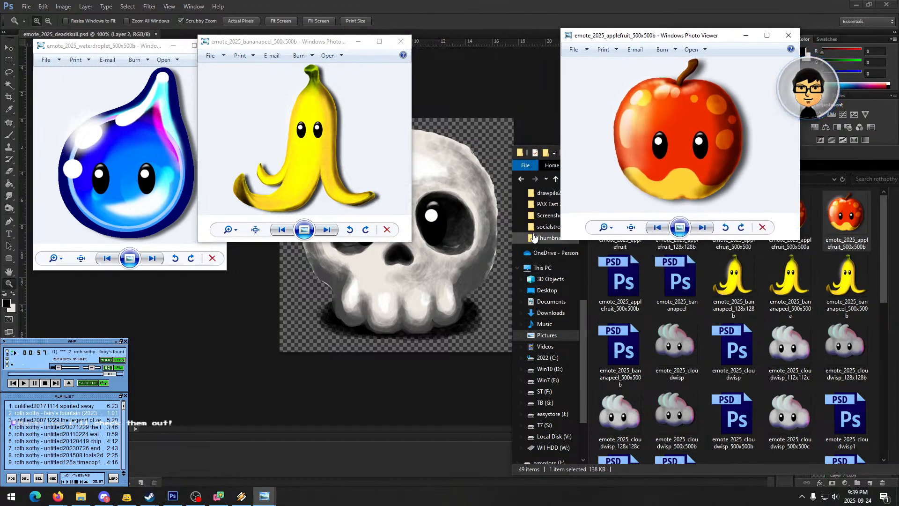
- Shrink the banana peel preview further and move it up so that the skull's face is uncovered
{"action": "left_click", "coordinate": [411, 241]}
{"action": "left_click_drag", "start_coordinate": [411, 241], "coordinate": [388, 228]}
{"action": "left_click_drag", "start_coordinate": [282, 49], "coordinate": [277, 21]}
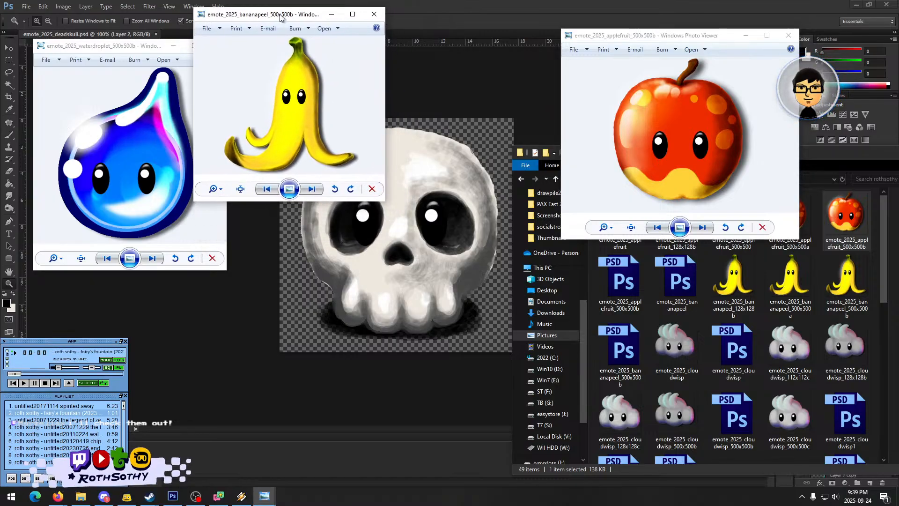
- Open the emote_2025_cloudwisp_500x500c image, shrink it below the droplet and move the banana peel preview to the skull's other side
{"action": "left_click", "coordinate": [659, 183]}
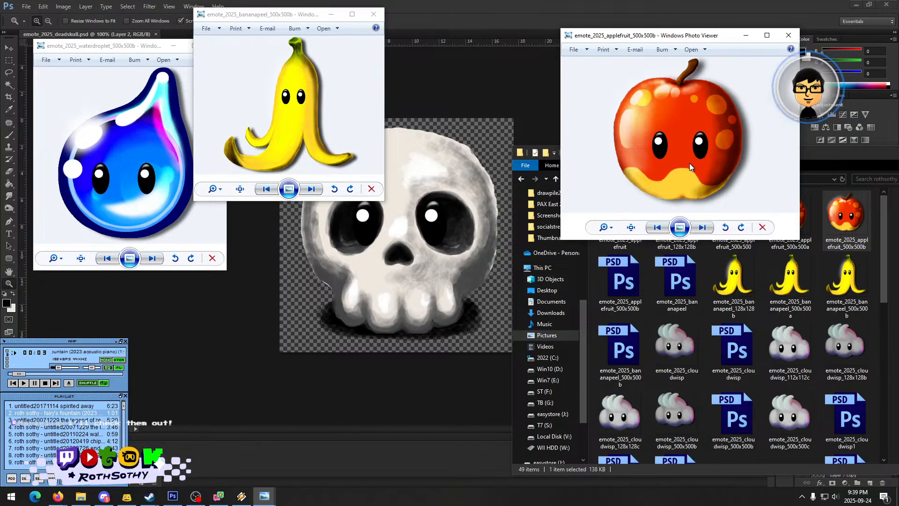
{"action": "left_click", "coordinate": [704, 258]}
{"action": "left_click", "coordinate": [828, 356]}
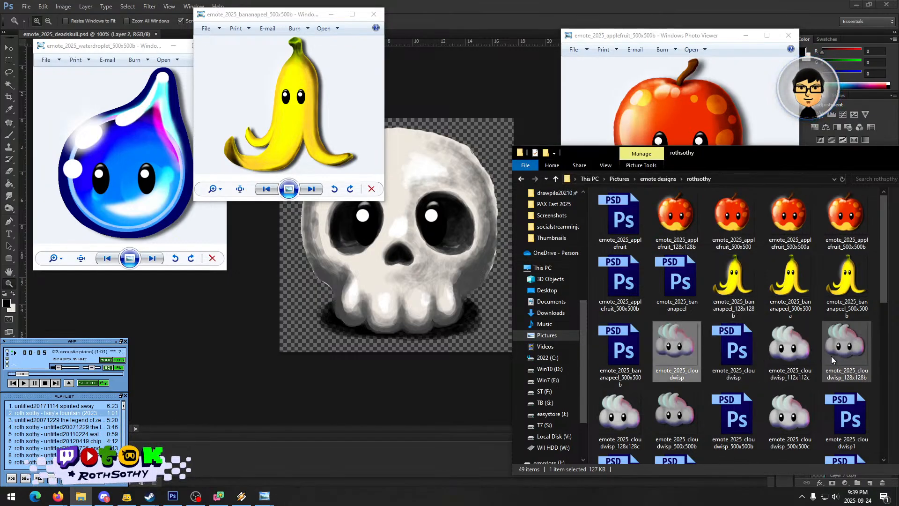
{"action": "left_click", "coordinate": [799, 412]}
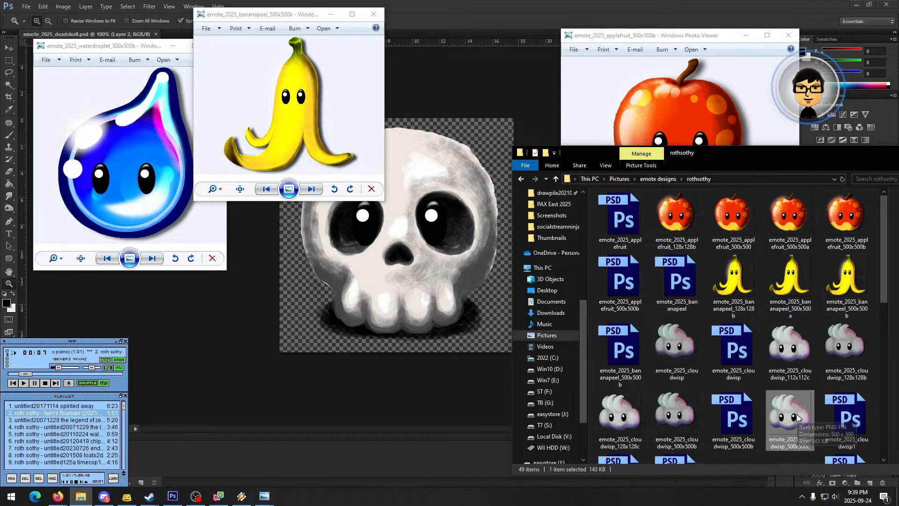
{"action": "double_click", "coordinate": [791, 409]}
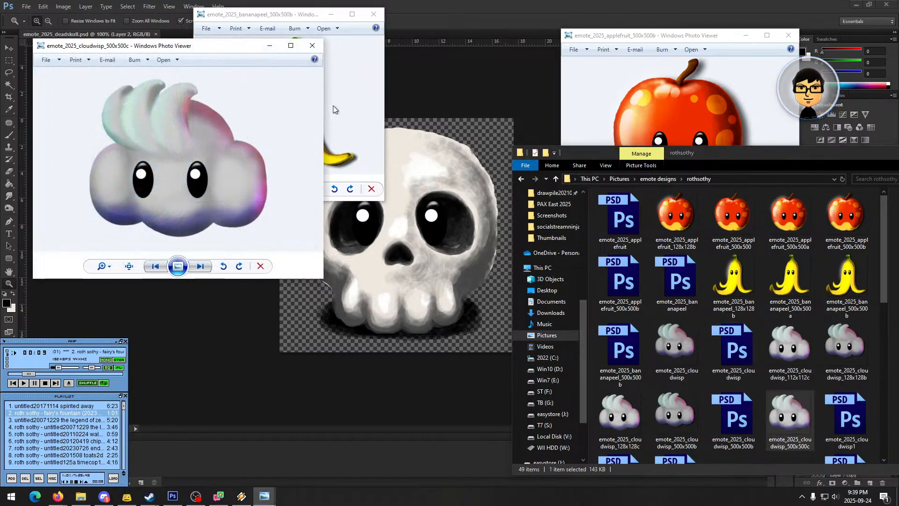
{"action": "left_click_drag", "start_coordinate": [221, 37], "coordinate": [241, 224]}
{"action": "left_click", "coordinate": [822, 171]}
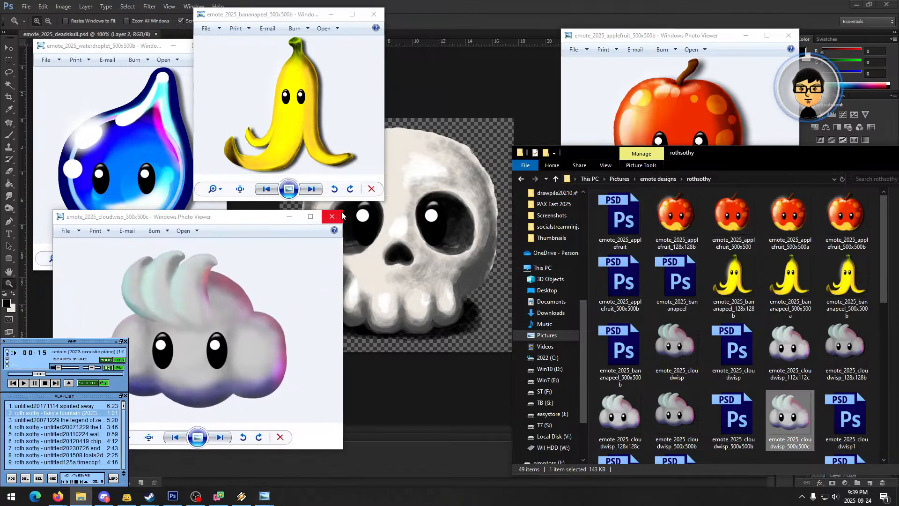
{"action": "left_click", "coordinate": [342, 451]}
{"action": "left_click_drag", "start_coordinate": [343, 450], "coordinate": [294, 401]}
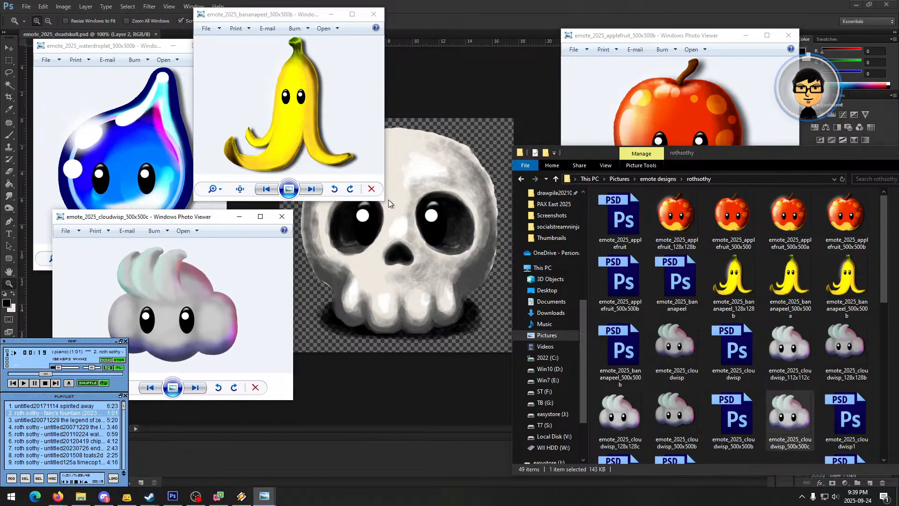
{"action": "left_click_drag", "start_coordinate": [287, 17], "coordinate": [627, 234]}
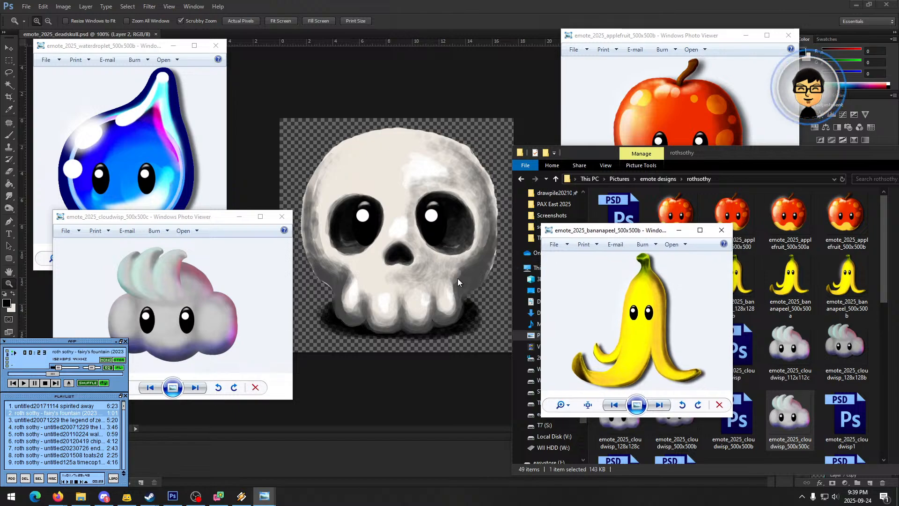
- Return to Photoshop and select the skull layer
{"action": "left_click", "coordinate": [434, 221]}
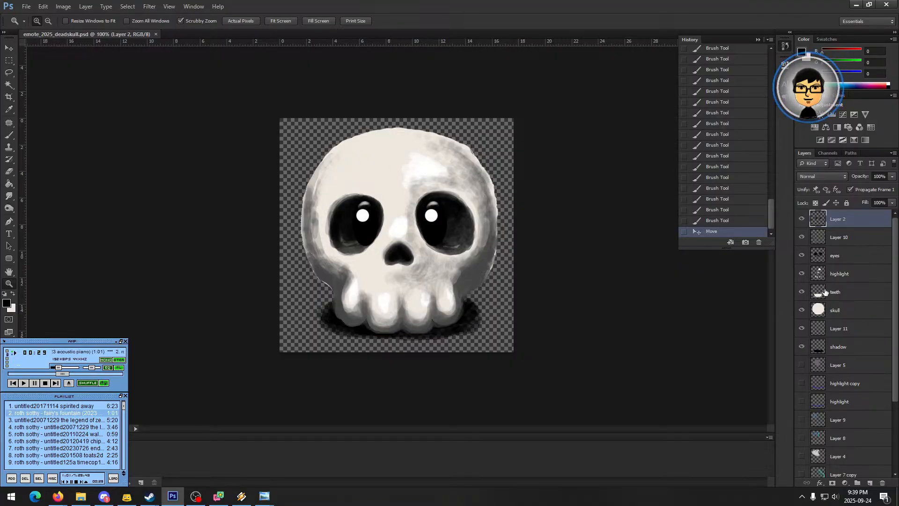
{"action": "left_click", "coordinate": [836, 311]}
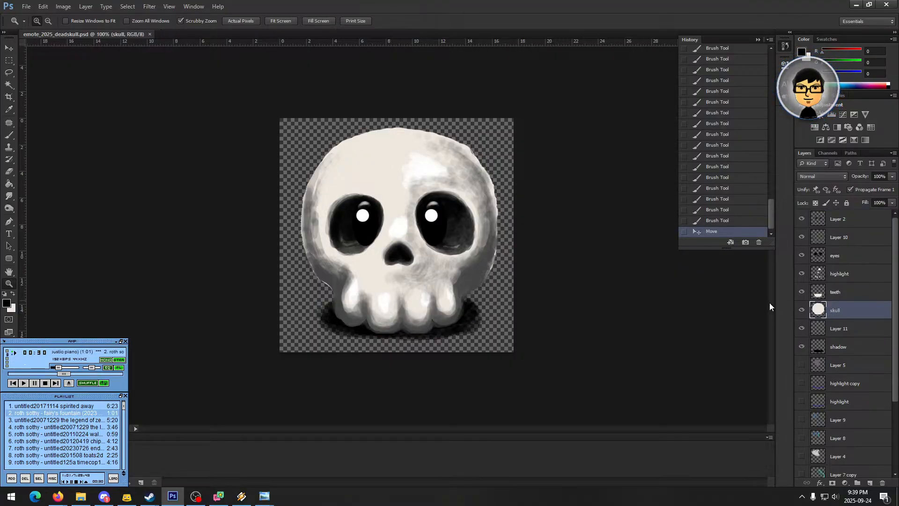
{"action": "left_click", "coordinate": [26, 6]}
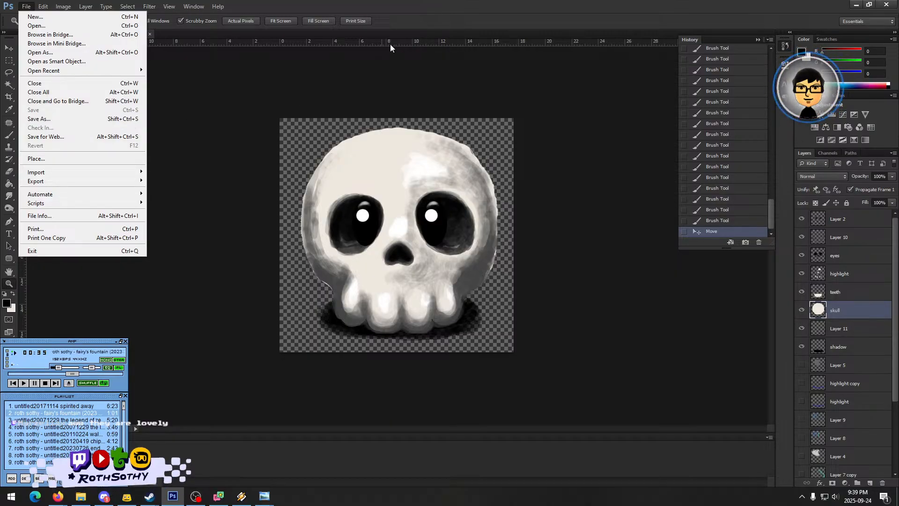
{"action": "left_click", "coordinate": [423, 50]}
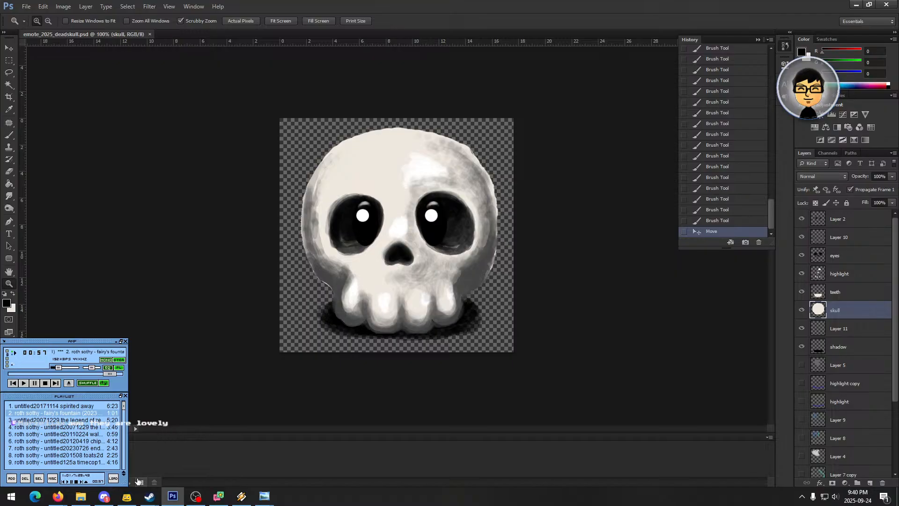
- Switch to YouTube Studio's live streaming page and schedule a stream reusing the settings of the September 23, 2025 PEAK stream
{"action": "mouse_move", "coordinate": [55, 500]}
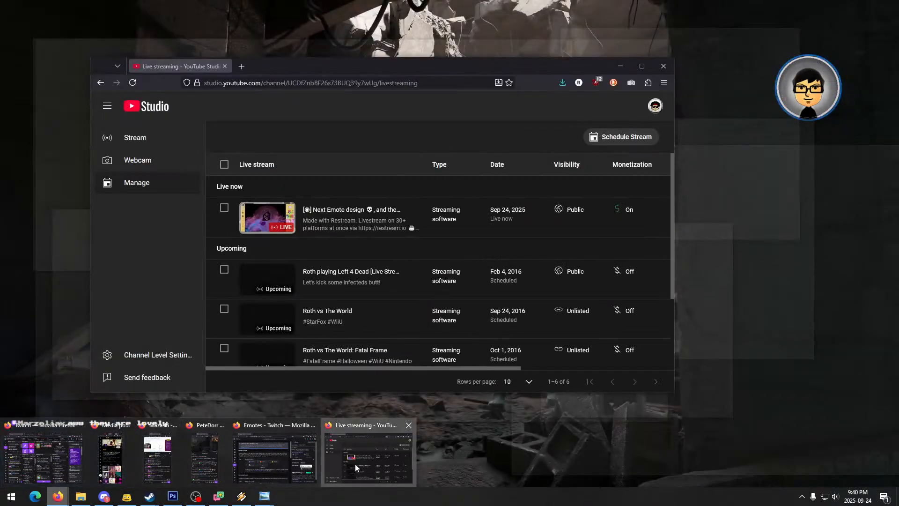
{"action": "left_click", "coordinate": [374, 456]}
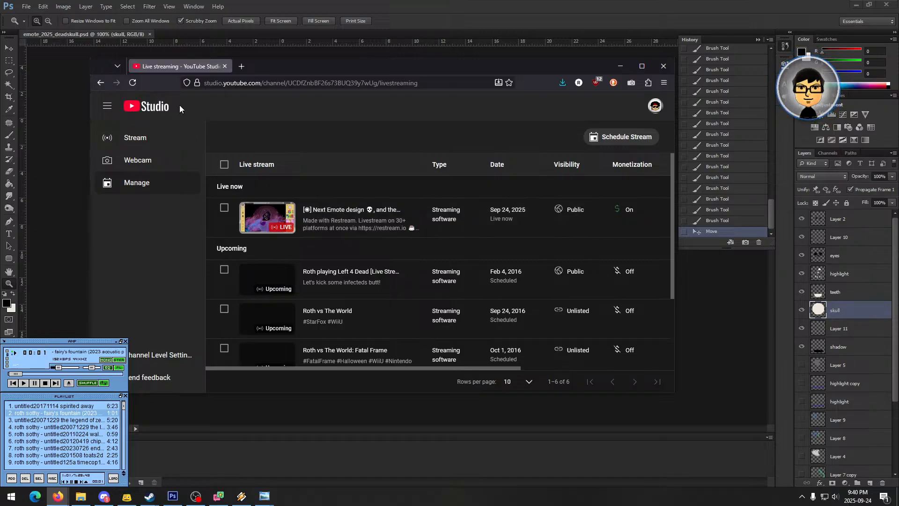
{"action": "right_click", "coordinate": [99, 84]}
{"action": "left_click", "coordinate": [459, 143]}
{"action": "left_click", "coordinate": [613, 138]}
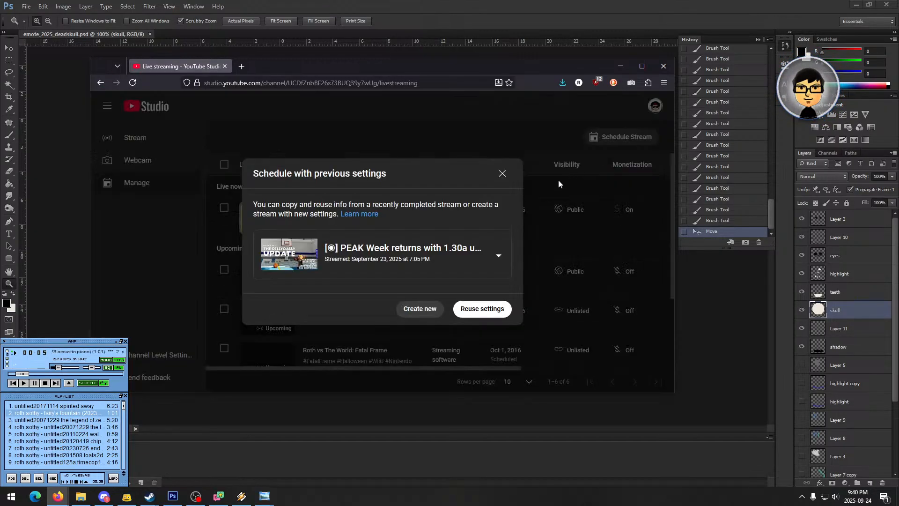
{"action": "left_click", "coordinate": [394, 257]}
{"action": "left_click", "coordinate": [482, 309]}
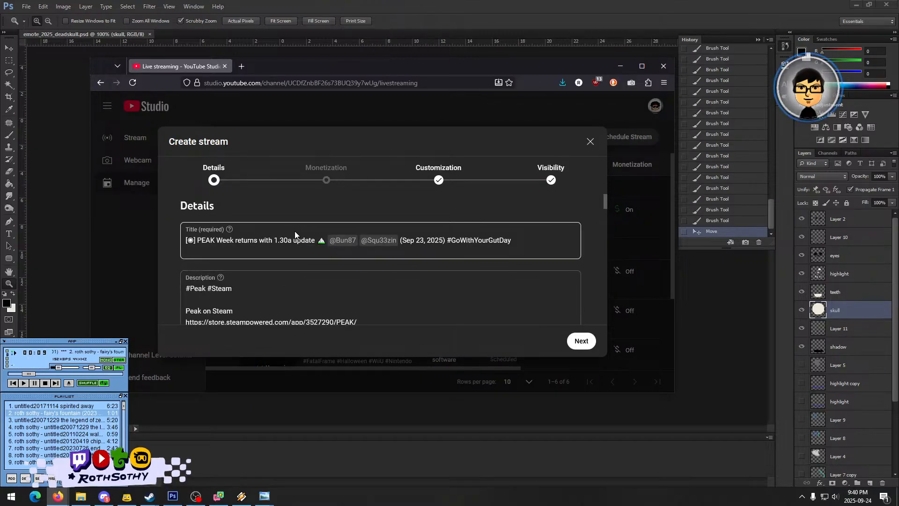
- Replace the new stream's title with "[◉] Next Emote design 💀, and then 🏔️ (Sep 24, 2025)b #PunctuationDay"
{"action": "left_click", "coordinate": [234, 240]}
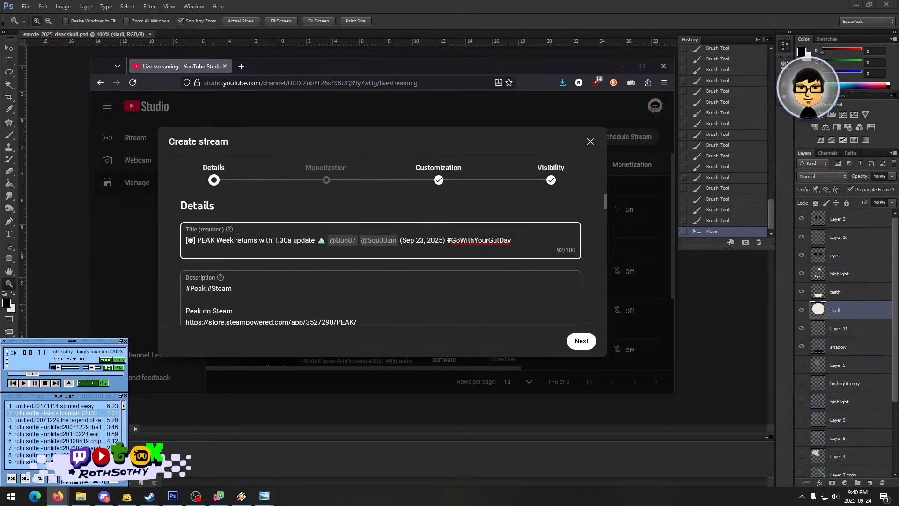
{"action": "left_click_drag", "start_coordinate": [235, 240], "coordinate": [242, 240]}
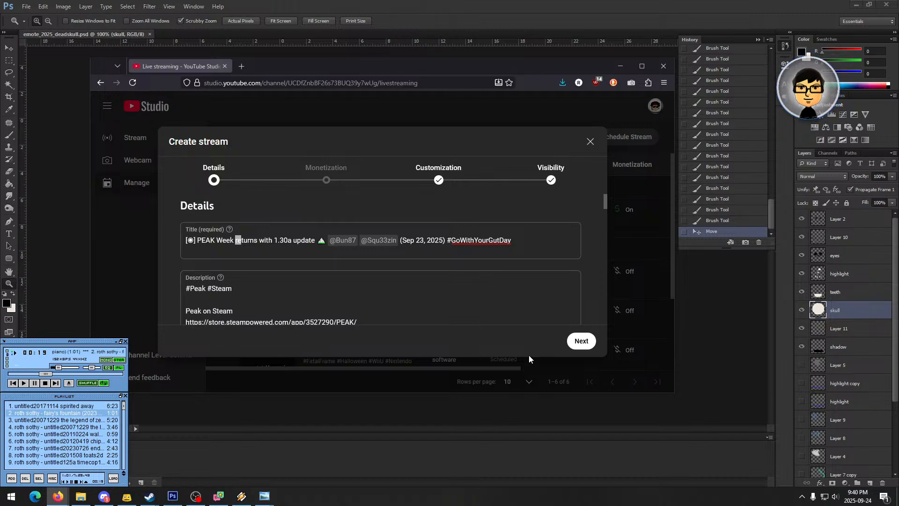
{"action": "left_click", "coordinate": [293, 235]}
{"action": "key", "text": "ctrl+a"}
{"action": "type", "text": "[◉] Next Emote design 💀, and then 🏔️  (Sep 24, 2025)a #PunctuationDay"}
{"action": "left_click", "coordinate": [361, 240]}
{"action": "left_click_drag", "start_coordinate": [410, 240], "coordinate": [416, 239]}
{"action": "left_click", "coordinate": [320, 242]}
{"action": "left_click_drag", "start_coordinate": [357, 240], "coordinate": [360, 240]}
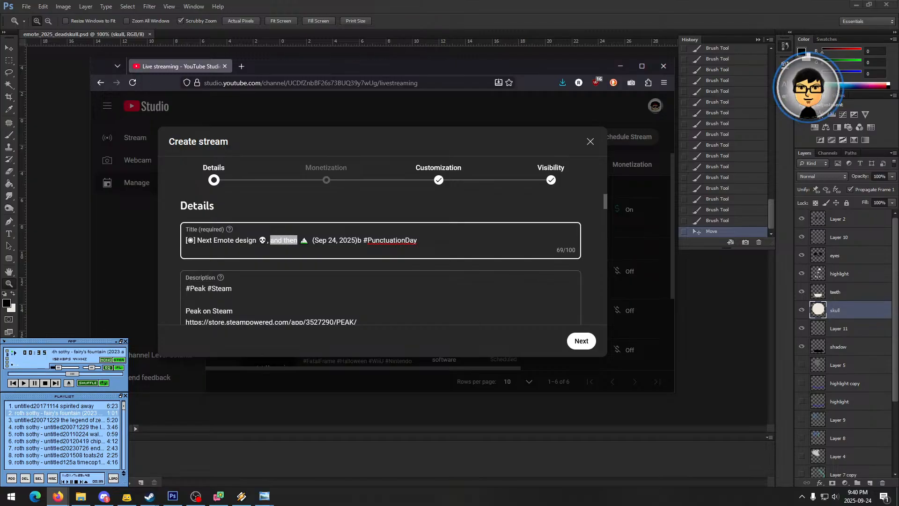
- Replace ", and then" in the stream title with "PEAK" and add "co-op" after the mountain emoji
{"action": "key", "text": "BackSpace"}
{"action": "key", "text": "BackSpace"}
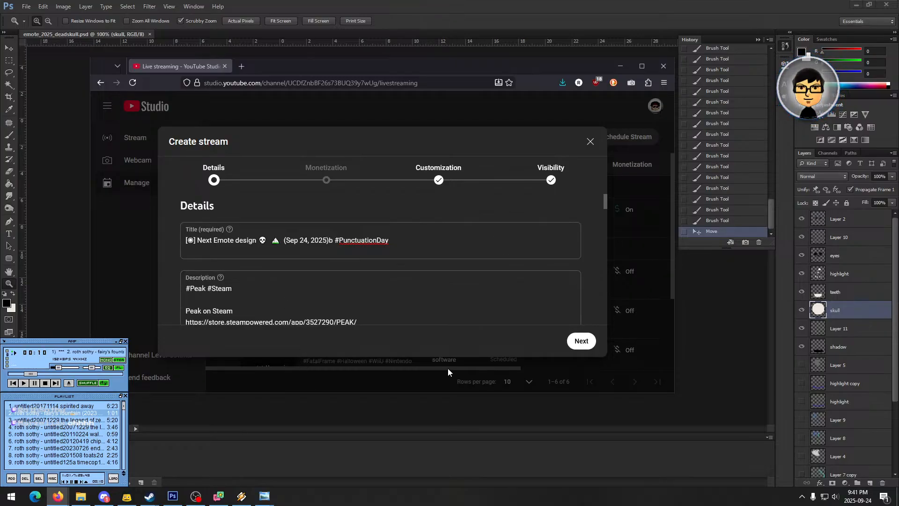
{"action": "left_click", "coordinate": [270, 240]}
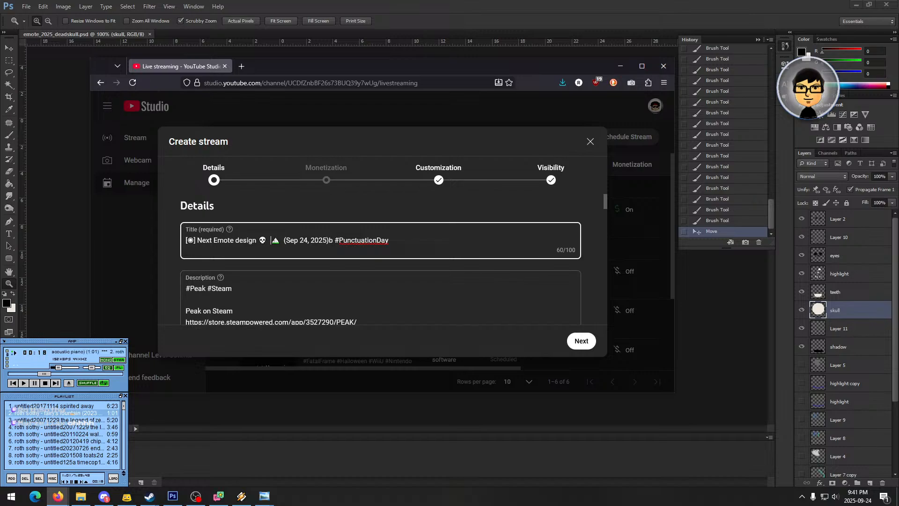
{"action": "type", "text": "PEAK"}
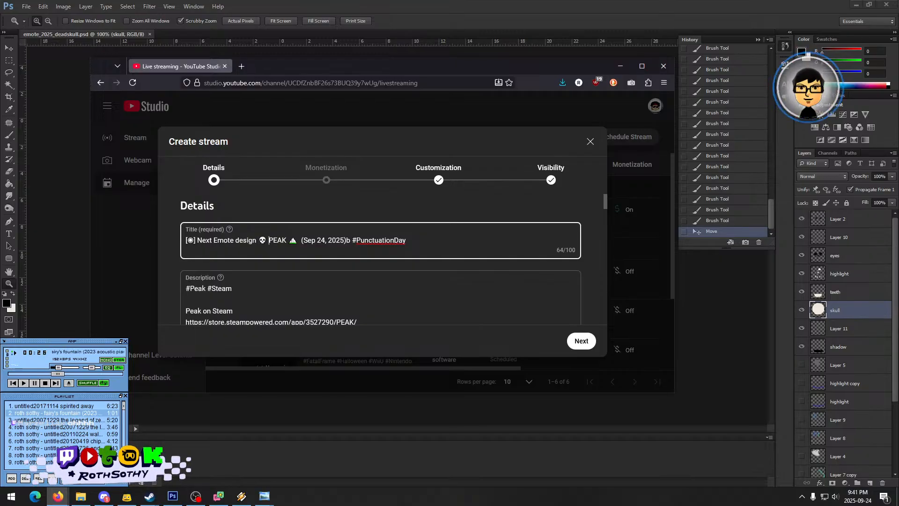
{"action": "left_click", "coordinate": [267, 241]}
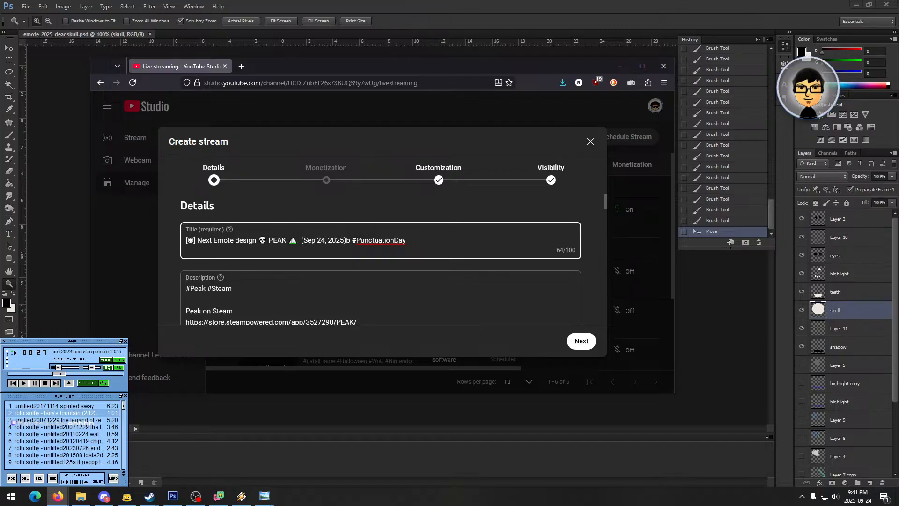
{"action": "left_click", "coordinate": [286, 240]}
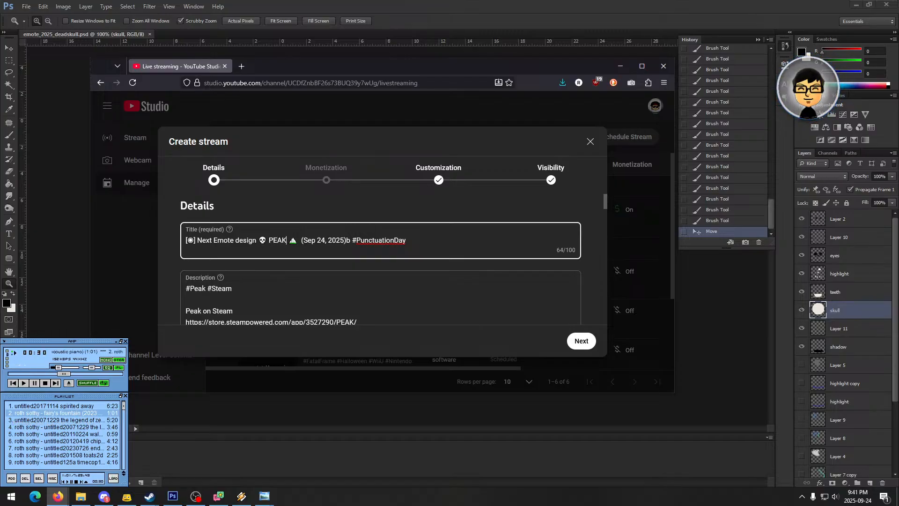
{"action": "left_click", "coordinate": [298, 240]}
{"action": "type", "text": "co-op "}
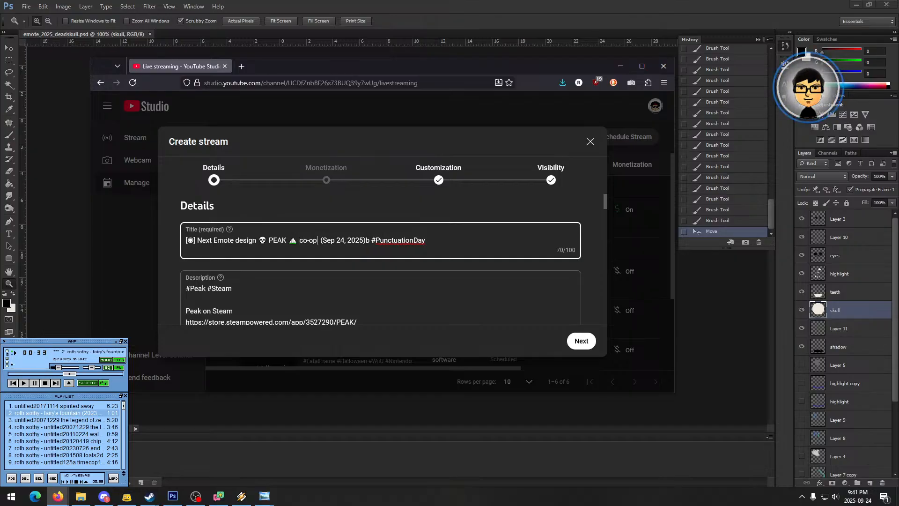
- Mention the co-op partner's channel after "co-op" in the stream title and remove the extra spaces following it
{"action": "type", "text": "@Bun98"}
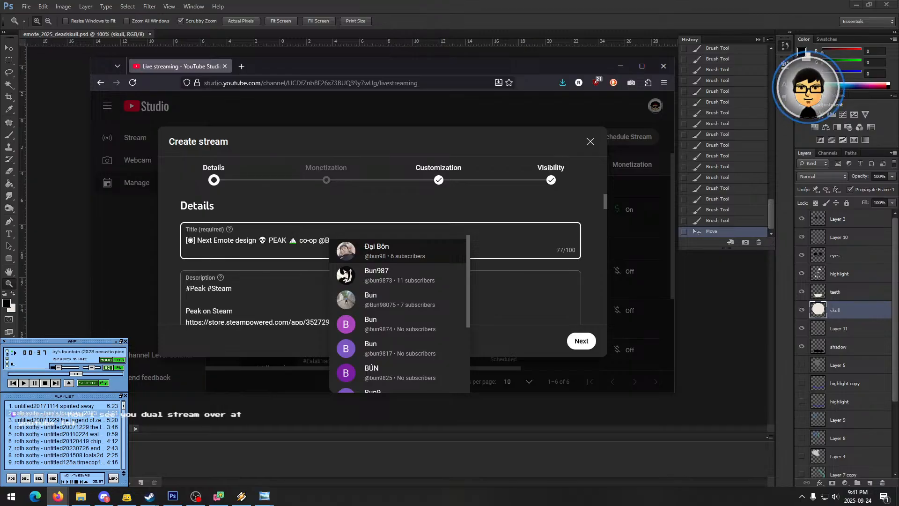
{"action": "key", "text": "BackSpace"}
{"action": "key", "text": "BackSpace"}
{"action": "key", "text": "BackSpace"}
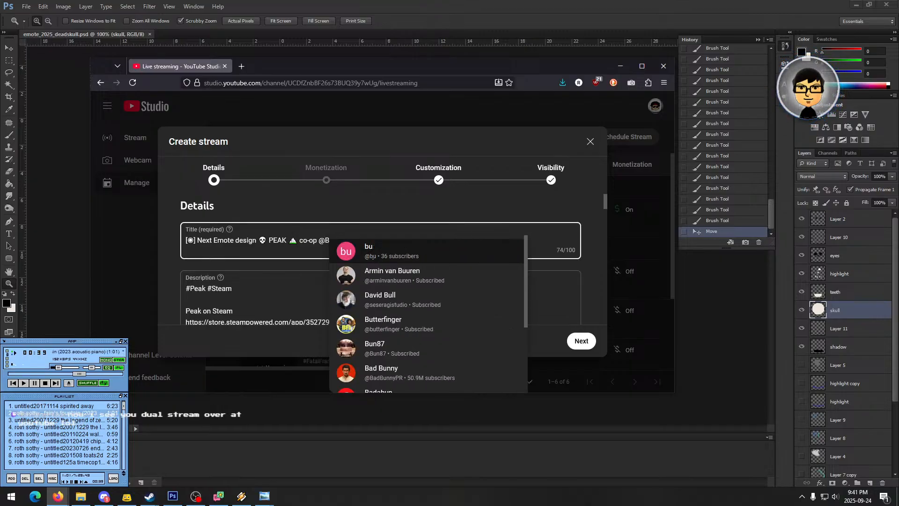
{"action": "type", "text": "n87"}
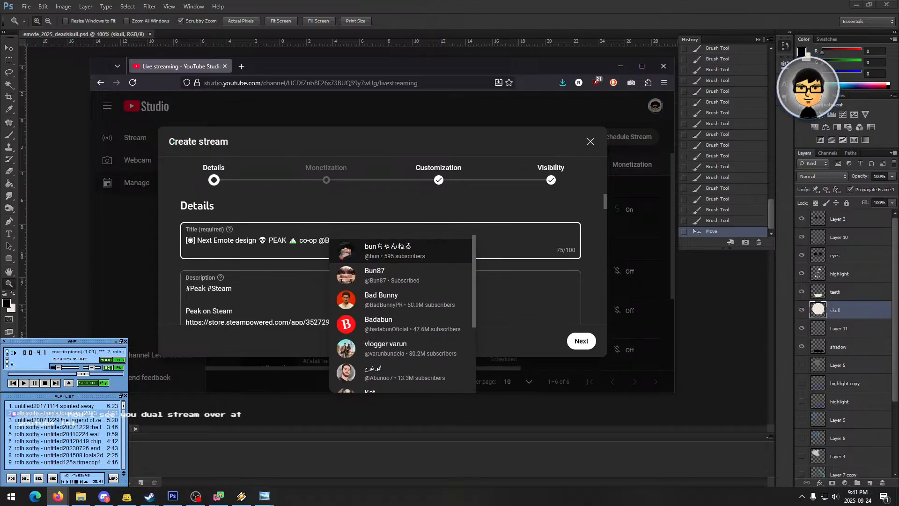
{"action": "key", "text": "Return"}
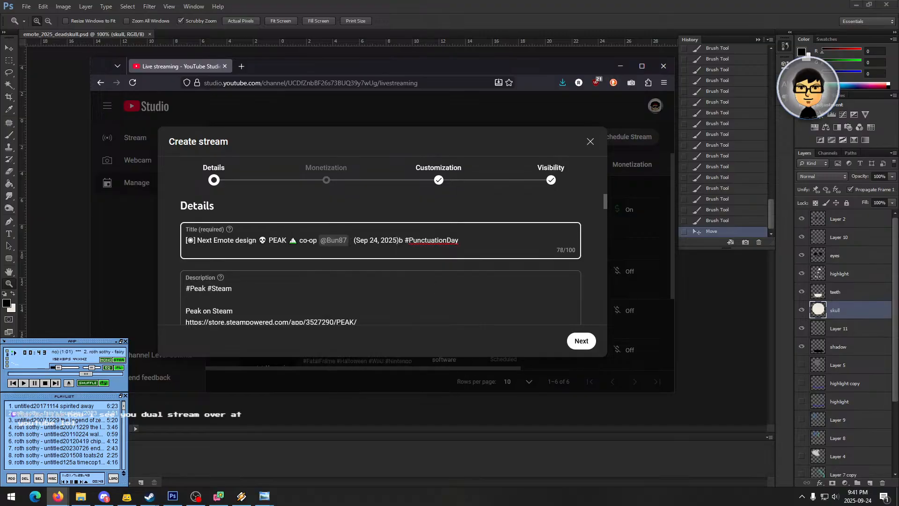
{"action": "key", "text": "Delete"}
{"action": "key", "text": "Delete"}
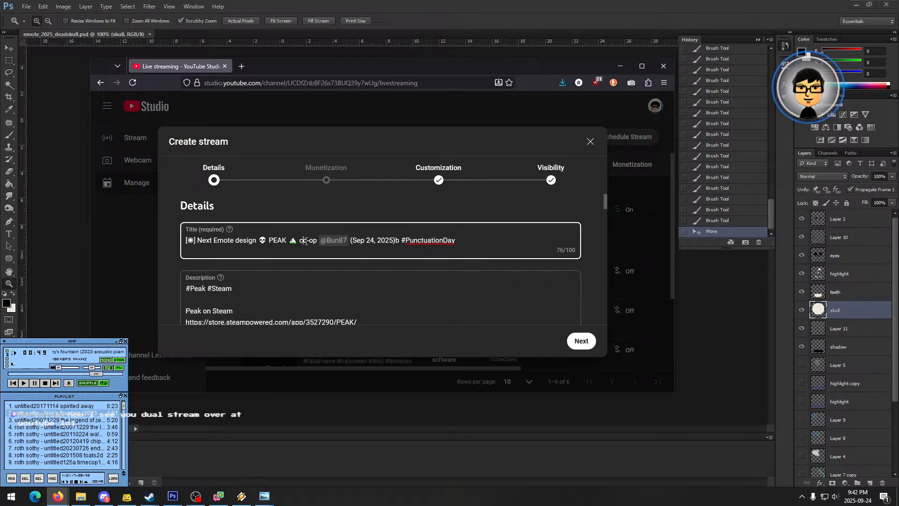
- Remove "Next Emote design" from the stream title and add "Week emote imminent" after "PEAK"
{"action": "left_click", "coordinate": [286, 240]}
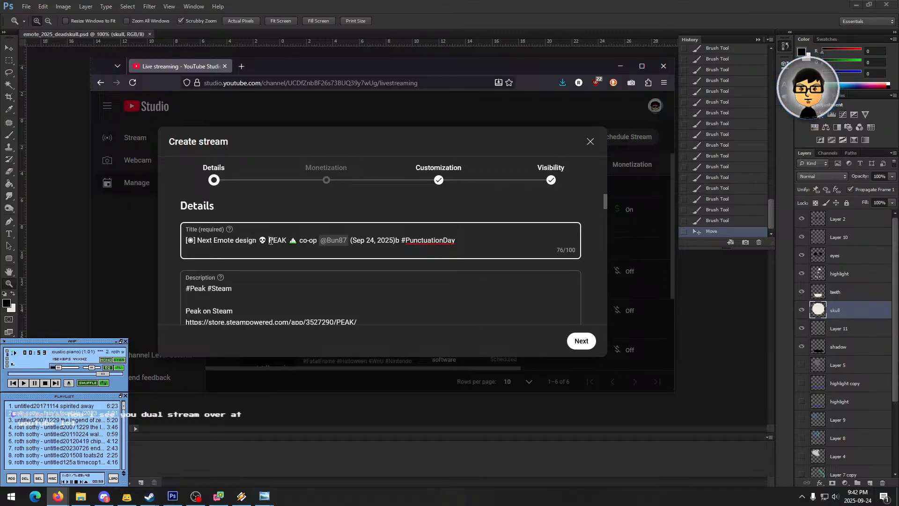
{"action": "left_click", "coordinate": [217, 241]}
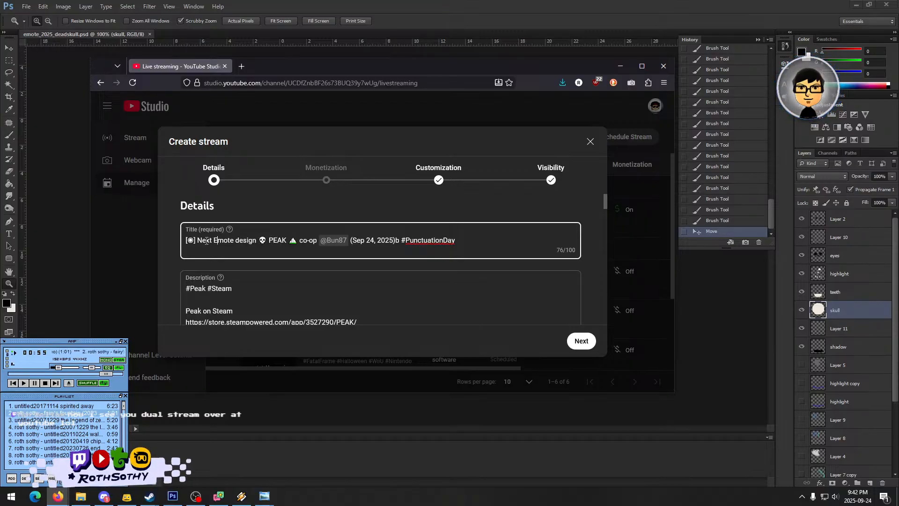
{"action": "left_click_drag", "start_coordinate": [197, 240], "coordinate": [257, 244]}
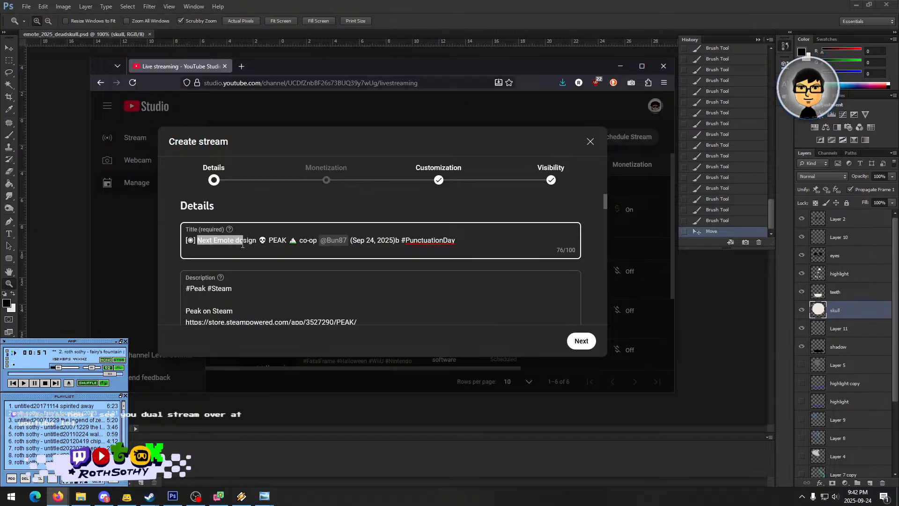
{"action": "key", "text": "BackSpace"}
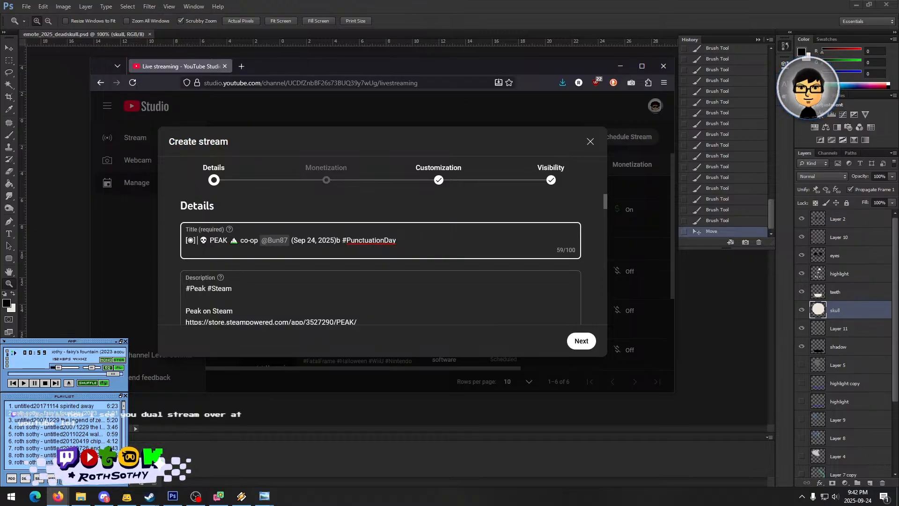
{"action": "type", "text": "We"}
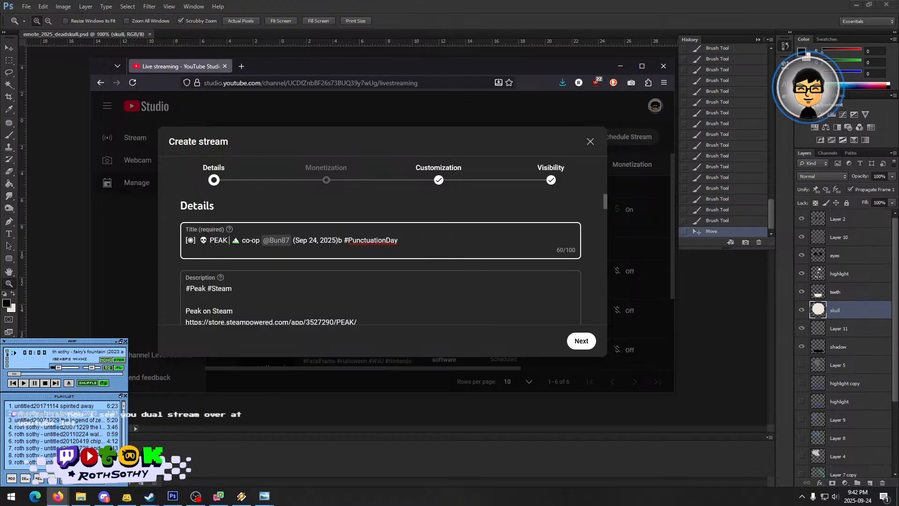
{"action": "type", "text": "ek "}
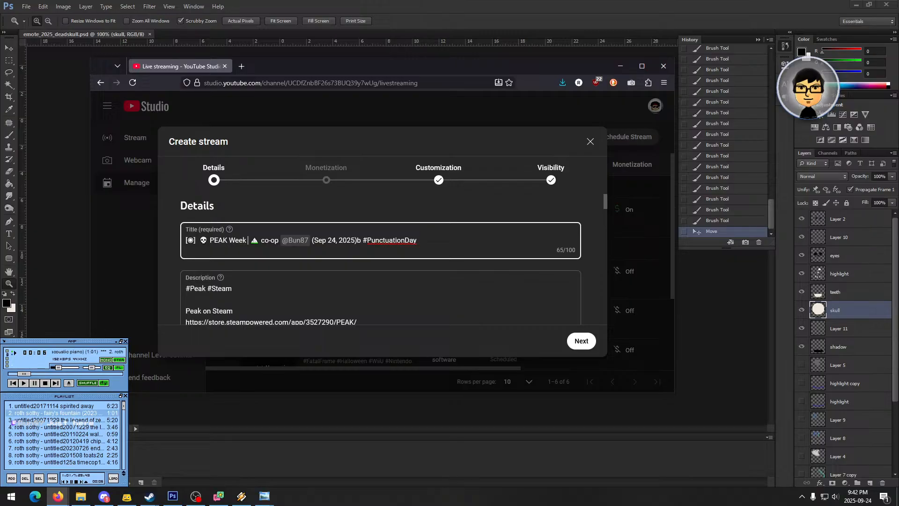
{"action": "type", "text": "emote immei"}
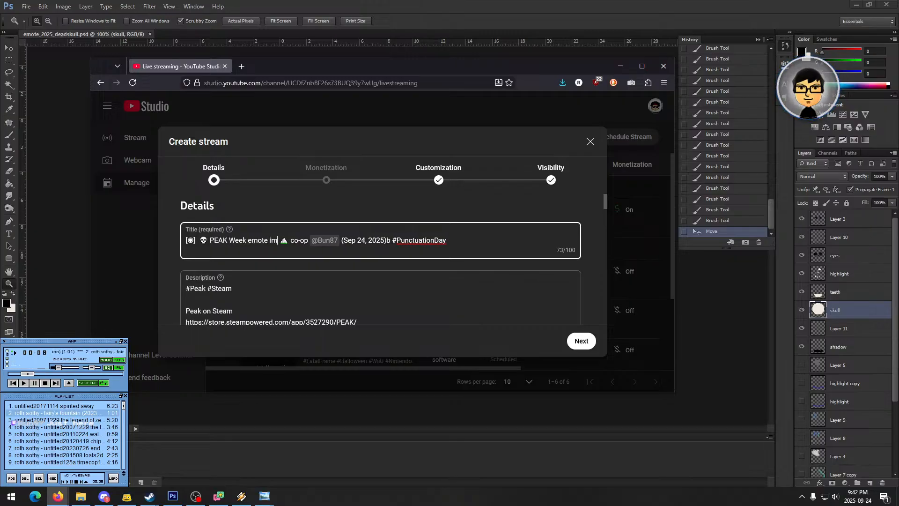
{"action": "key", "text": "BackSpace"}
{"action": "key", "text": "BackSpace"}
{"action": "type", "text": "inent"}
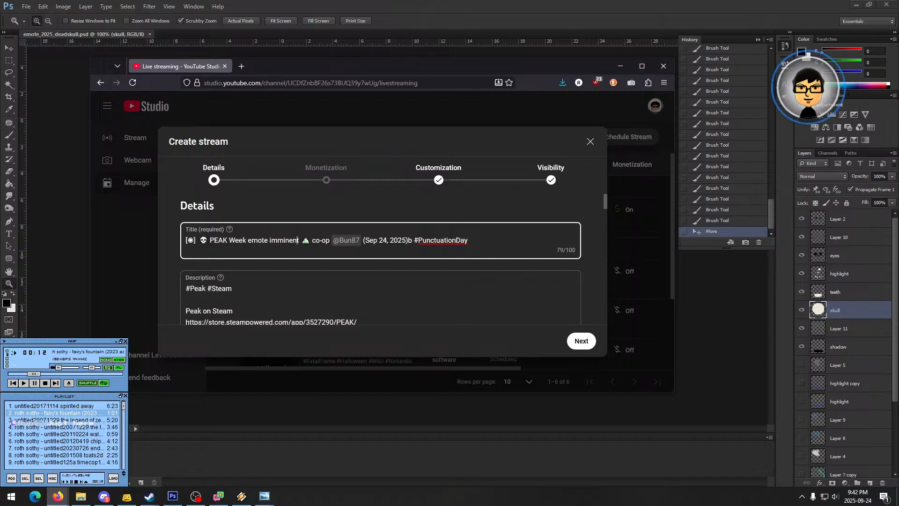
- Insert "LookOut" between "Week" and "emote" in the stream title
{"action": "key", "text": "Right"}
{"action": "key", "text": "Right"}
{"action": "key", "text": "Right"}
{"action": "key", "text": "Right"}
{"action": "key", "text": "Right"}
{"action": "key", "text": "Right"}
{"action": "key", "text": "Right"}
{"action": "key", "text": "Right"}
{"action": "key", "text": "Right"}
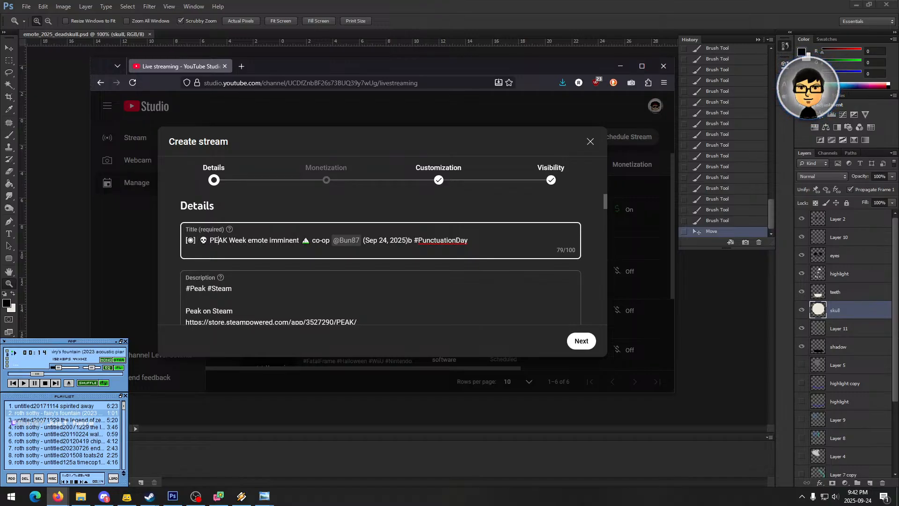
{"action": "type", "text": "LookOut"}
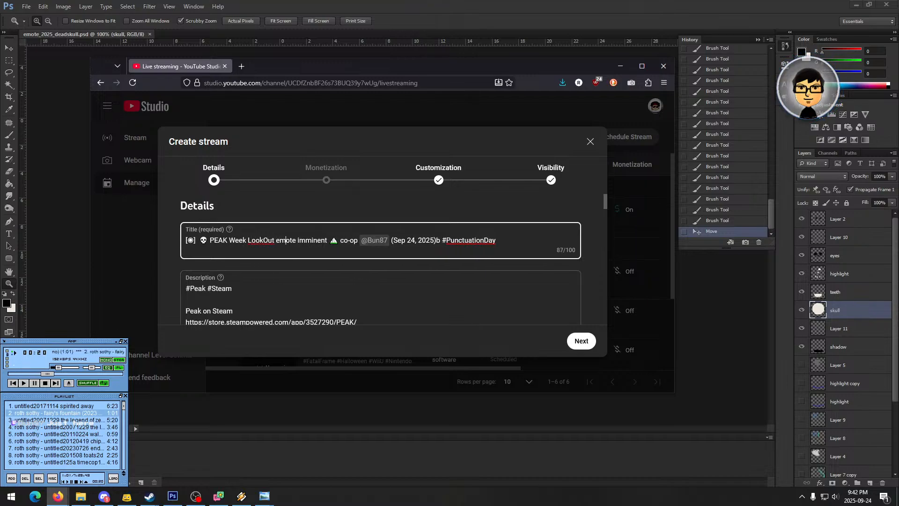
- Replace "imminent" in the stream title with "come get!"
{"action": "key", "text": "BackSpace"}
{"action": "key", "text": "BackSpace"}
{"action": "key", "text": "BackSpace"}
{"action": "key", "text": "BackSpace"}
{"action": "key", "text": "BackSpace"}
{"action": "key", "text": "BackSpace"}
{"action": "key", "text": "BackSpace"}
{"action": "key", "text": "BackSpace"}
{"action": "key", "text": "BackSpace"}
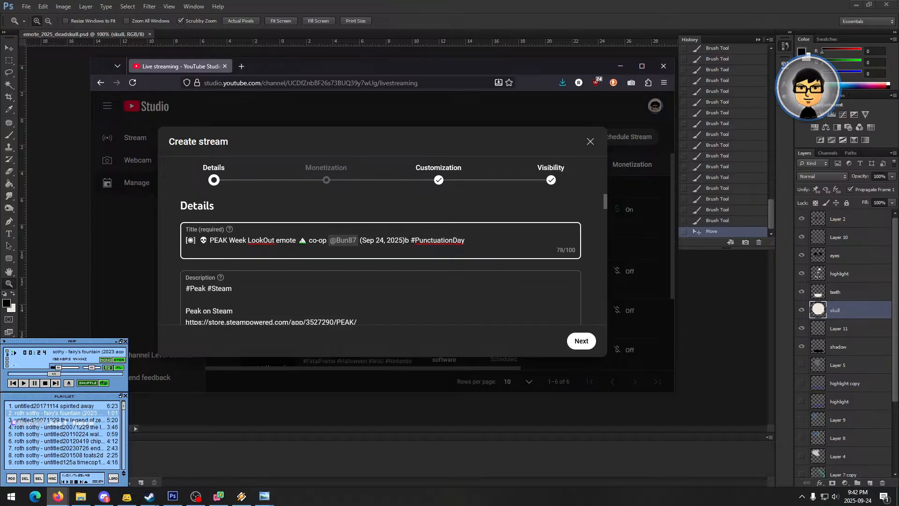
{"action": "type", "text": "come ge"}
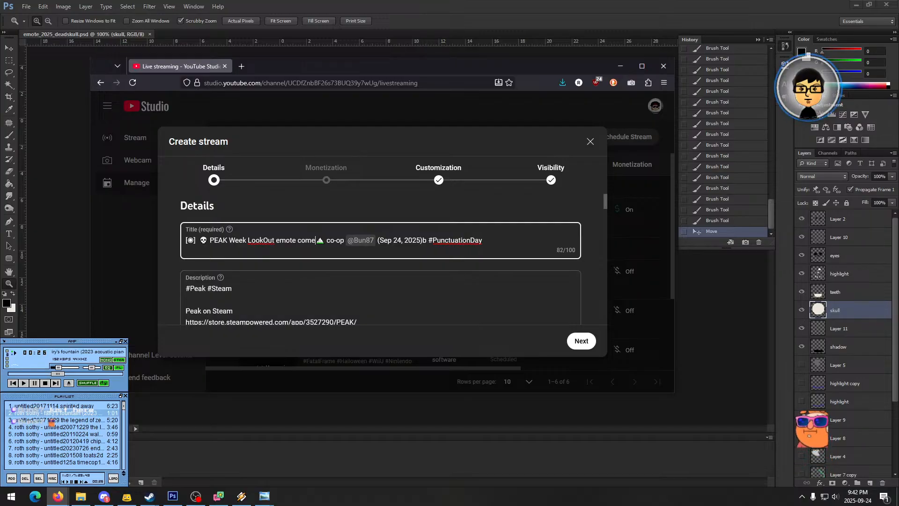
{"action": "type", "text": "t!"}
- Delete the word "come" before "get!" in the stream title and select the whole title text
{"action": "key", "text": "Left"}
{"action": "key", "text": "Left"}
{"action": "key", "text": "Left"}
{"action": "key", "text": "Left"}
{"action": "key", "text": "Left"}
{"action": "key", "text": "Left"}
{"action": "key", "text": "Left"}
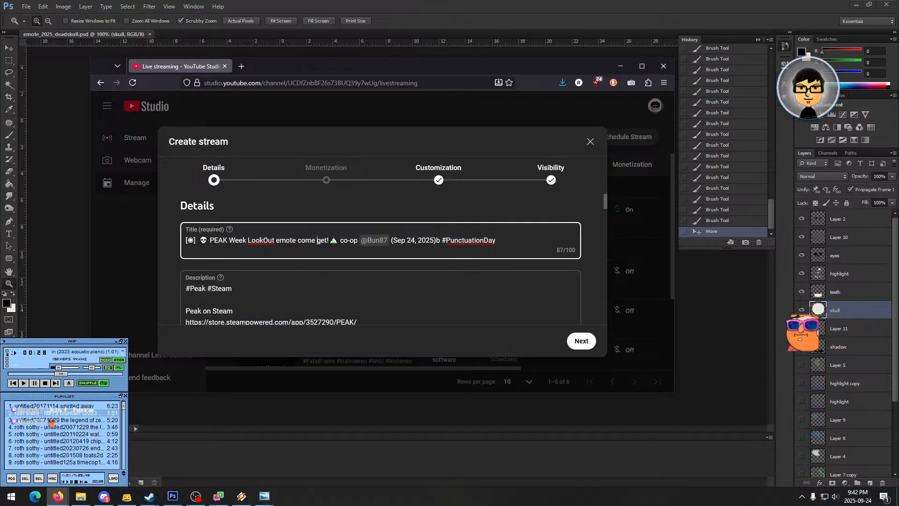
{"action": "key", "text": "Left"}
{"action": "key", "text": "Left"}
{"action": "key", "text": "shift+Right"}
{"action": "key", "text": "shift+Right"}
{"action": "key", "text": "shift+Right"}
{"action": "key", "text": "shift+Right"}
{"action": "key", "text": "shift+Right"}
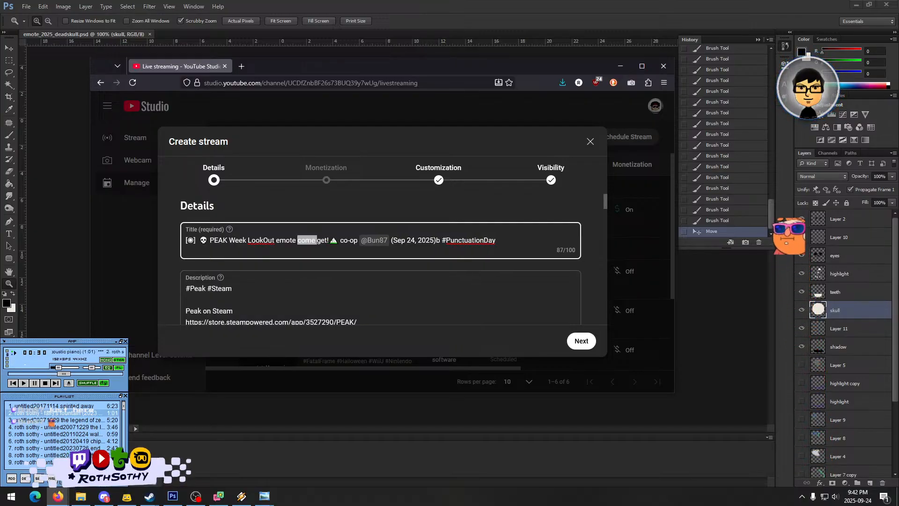
{"action": "key", "text": "BackSpace"}
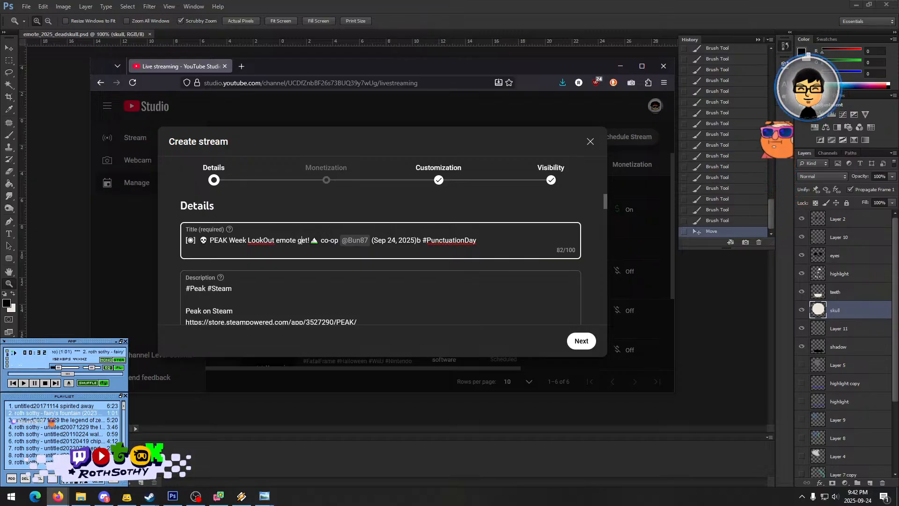
{"action": "key", "text": "ctrl+a"}
- Review the stream's category, thumbnail, playlist and monetization settings and continue to the customization stage
{"action": "scroll", "coordinate": [596, 307], "scroll_direction": "down", "scroll_amount": 1}
{"action": "scroll", "coordinate": [594, 317], "scroll_direction": "down", "scroll_amount": 15}
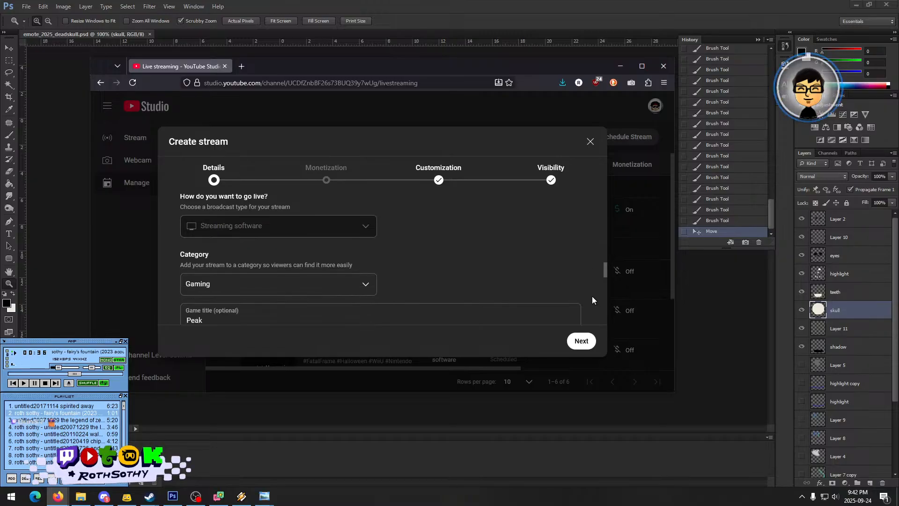
{"action": "scroll", "coordinate": [583, 281], "scroll_direction": "down", "scroll_amount": 3}
{"action": "mouse_move", "coordinate": [242, 249]}
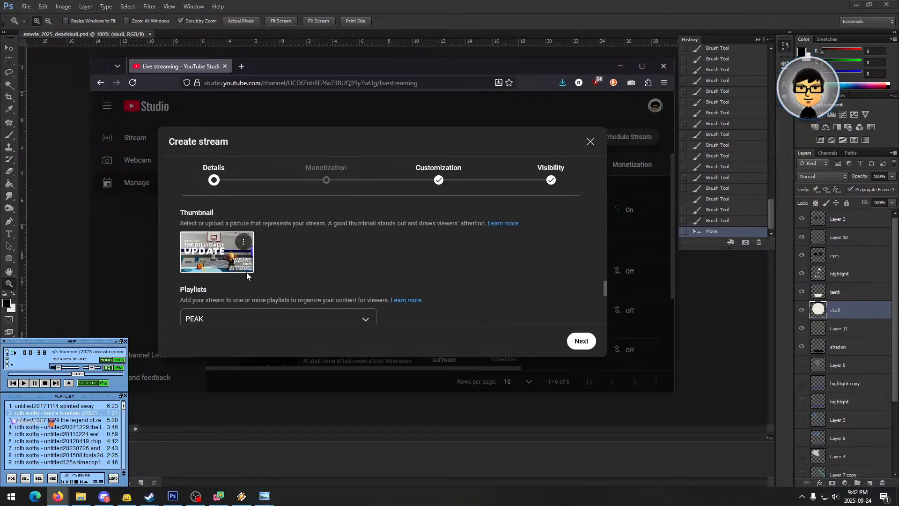
{"action": "scroll", "coordinate": [244, 276], "scroll_direction": "down", "scroll_amount": 3}
{"action": "scroll", "coordinate": [206, 225], "scroll_direction": "up", "scroll_amount": 2}
{"action": "scroll", "coordinate": [468, 281], "scroll_direction": "up", "scroll_amount": 1}
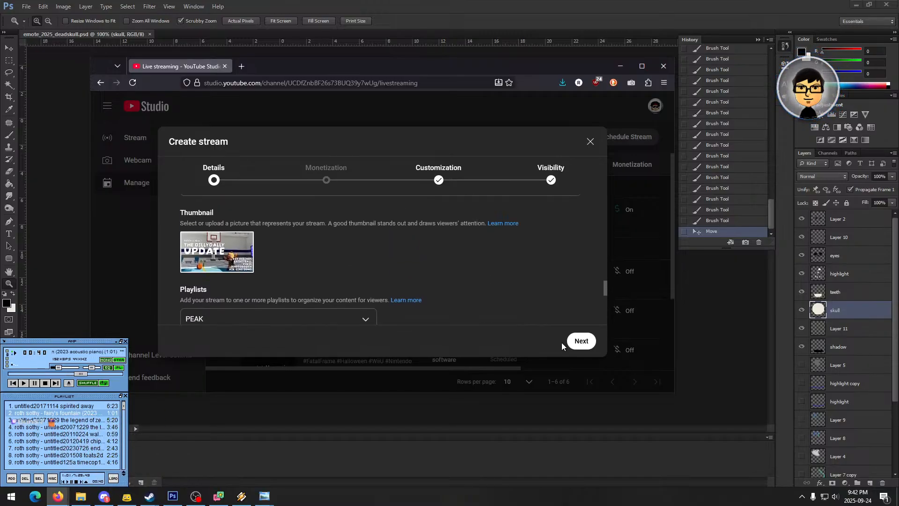
{"action": "left_click", "coordinate": [580, 341]}
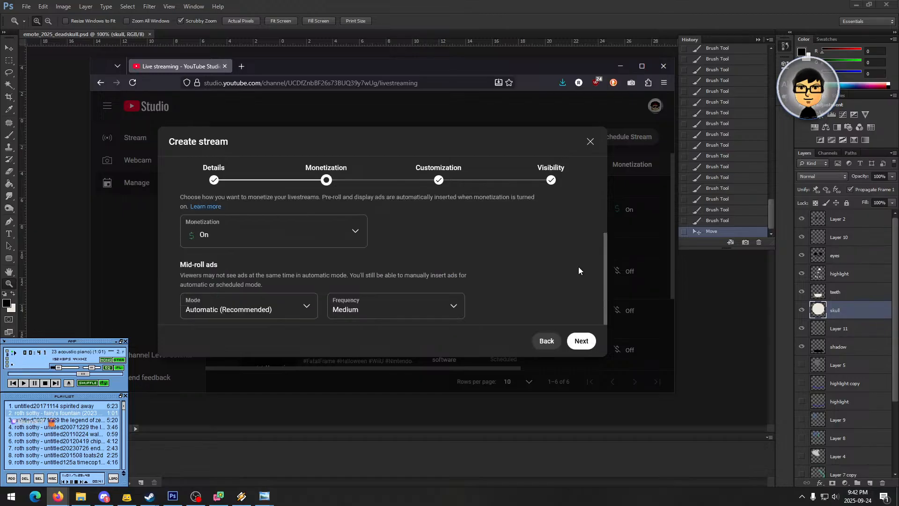
{"action": "left_click", "coordinate": [581, 341]}
- Allow anyone to send live chat messages and continue to the visibility stage
{"action": "scroll", "coordinate": [292, 263], "scroll_direction": "down", "scroll_amount": 3}
{"action": "scroll", "coordinate": [293, 263], "scroll_direction": "up", "scroll_amount": 1}
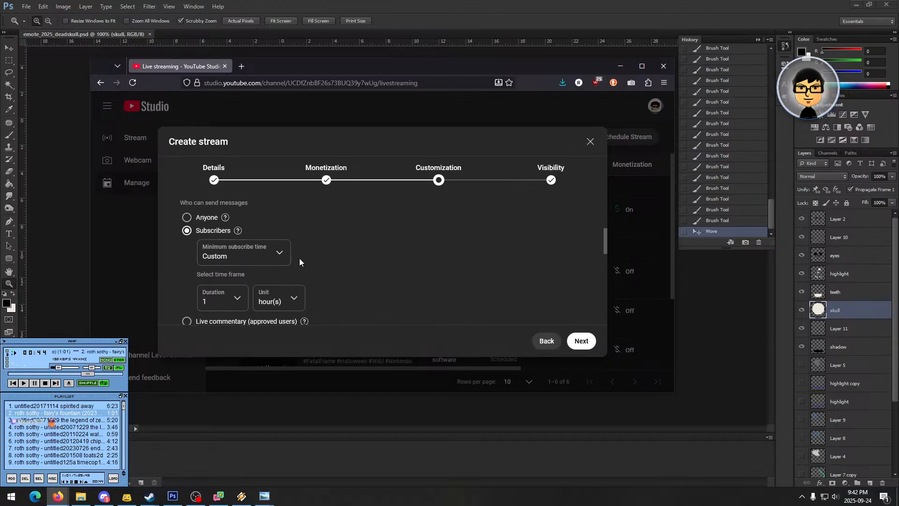
{"action": "scroll", "coordinate": [202, 234], "scroll_direction": "up", "scroll_amount": 2}
{"action": "scroll", "coordinate": [484, 271], "scroll_direction": "down", "scroll_amount": 2}
{"action": "scroll", "coordinate": [484, 271], "scroll_direction": "down", "scroll_amount": 3}
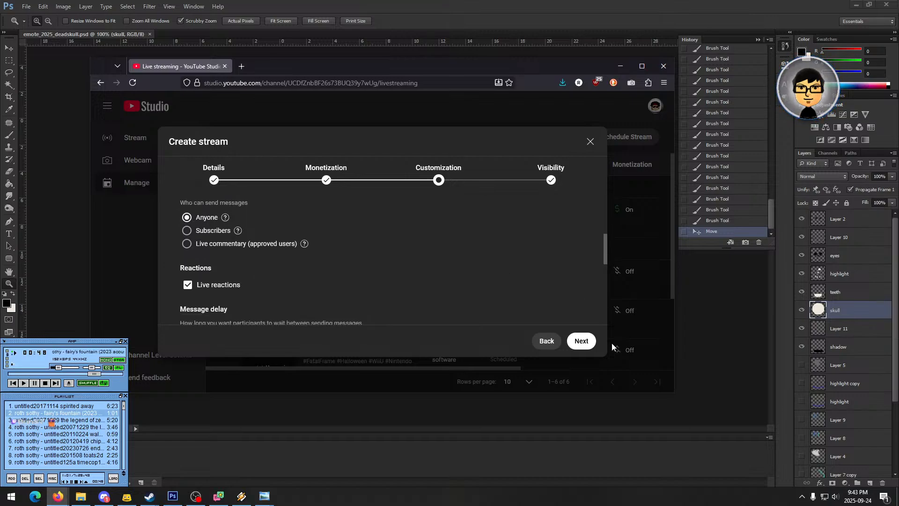
{"action": "scroll", "coordinate": [566, 281], "scroll_direction": "up", "scroll_amount": 2}
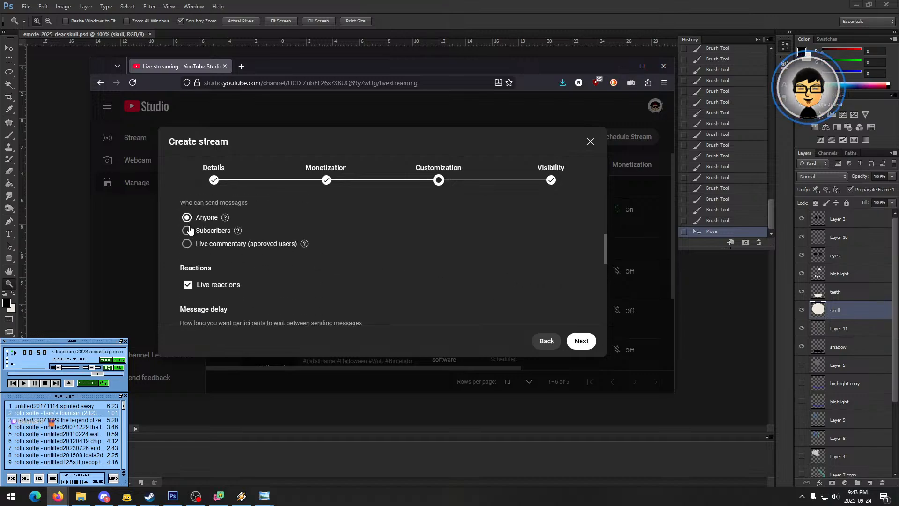
{"action": "scroll", "coordinate": [190, 230], "scroll_direction": "up", "scroll_amount": 1}
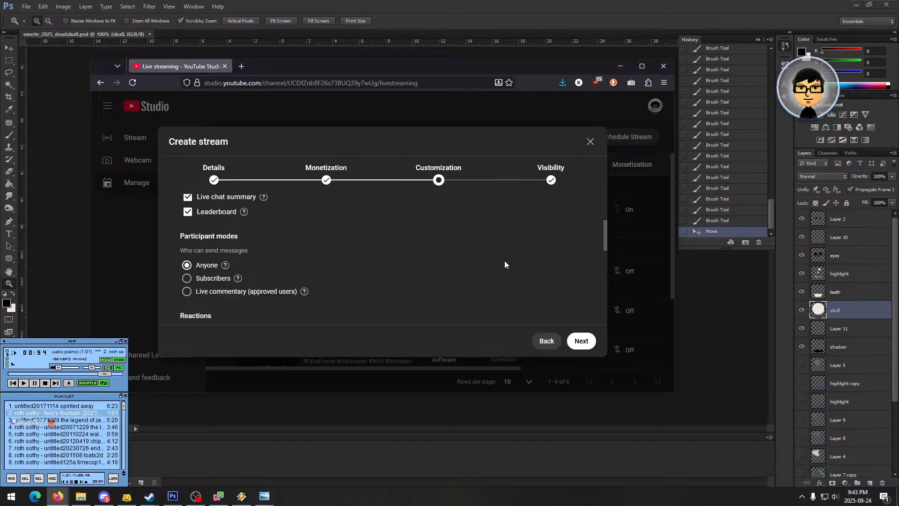
{"action": "scroll", "coordinate": [504, 260], "scroll_direction": "up", "scroll_amount": 1}
{"action": "scroll", "coordinate": [525, 283], "scroll_direction": "up", "scroll_amount": 2}
{"action": "left_click", "coordinate": [582, 340]}
- Try to create the public stream scheduled for Sep 24, 2025 at 9:45 PM and return to the stream list
{"action": "scroll", "coordinate": [507, 263], "scroll_direction": "down", "scroll_amount": 2}
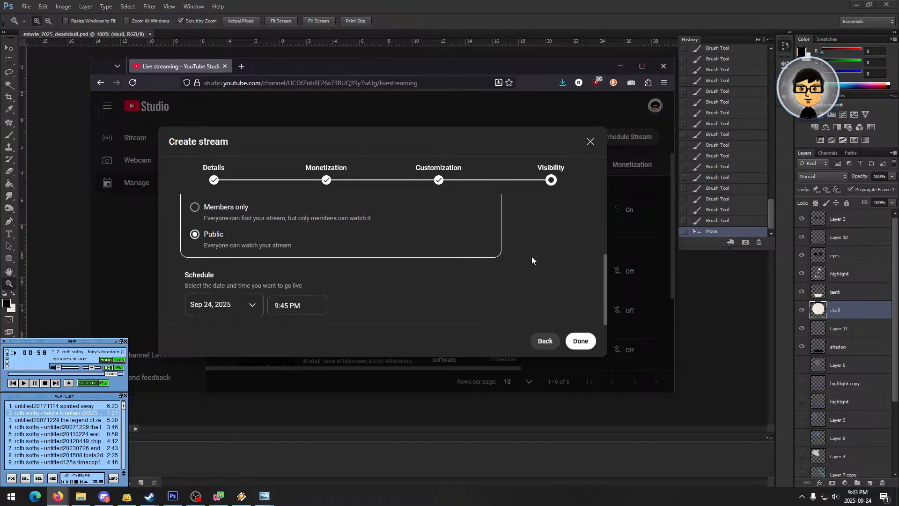
{"action": "left_click", "coordinate": [305, 306]}
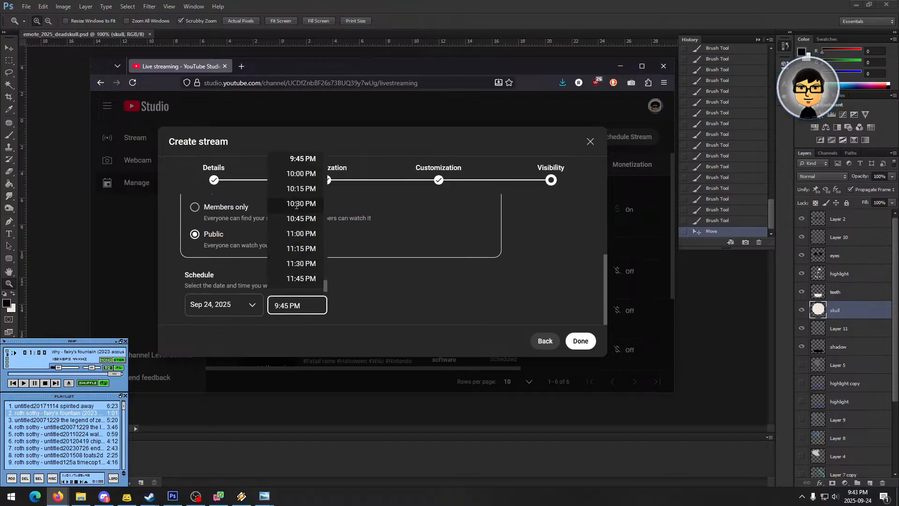
{"action": "left_click", "coordinate": [301, 159]}
{"action": "left_click", "coordinate": [587, 340]}
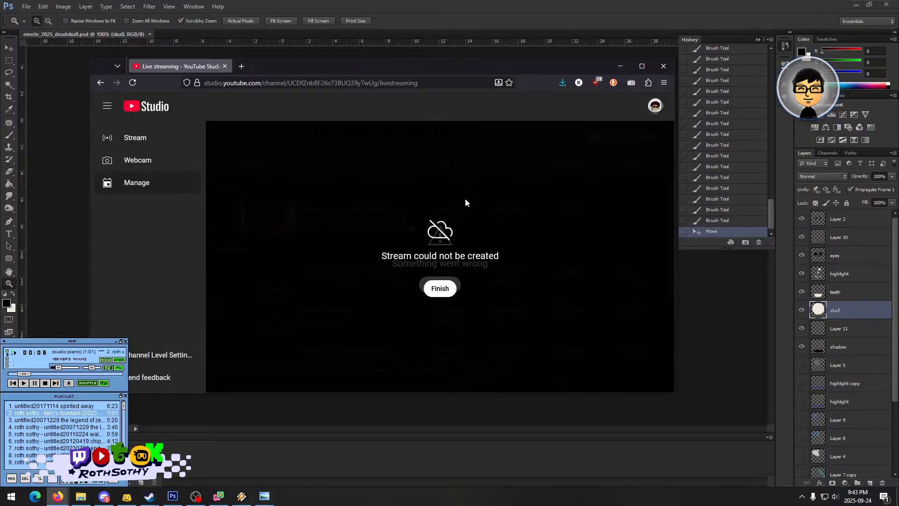
{"action": "left_click", "coordinate": [448, 290]}
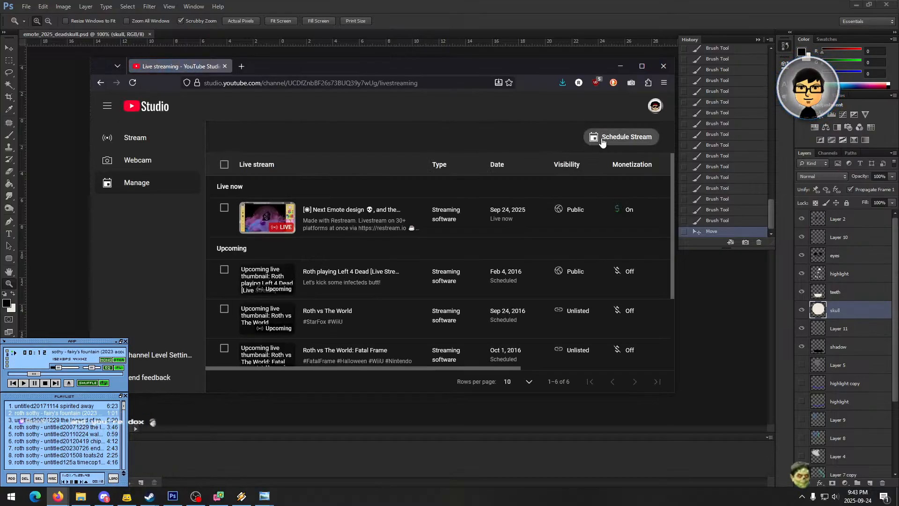
- Schedule another stream reusing the settings of the September 23, 2025 PEAK Week stream
{"action": "left_click", "coordinate": [605, 139]}
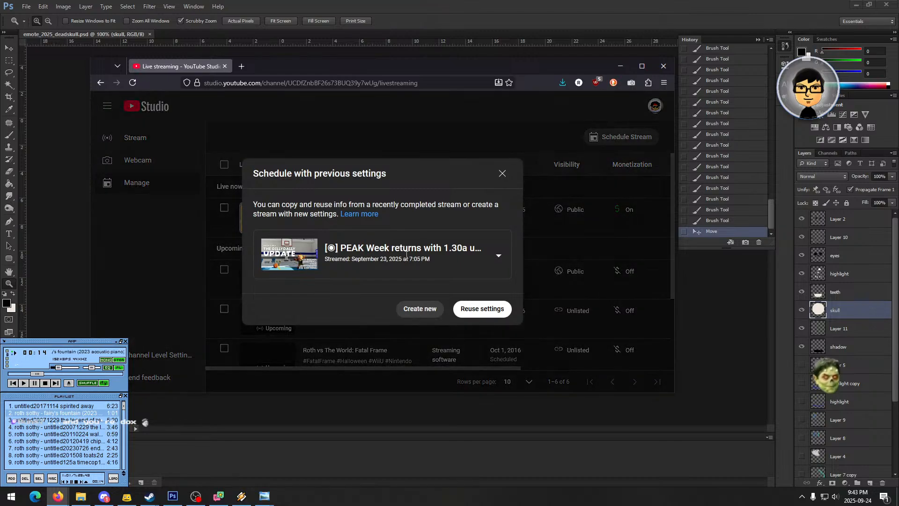
{"action": "left_click", "coordinate": [395, 261]}
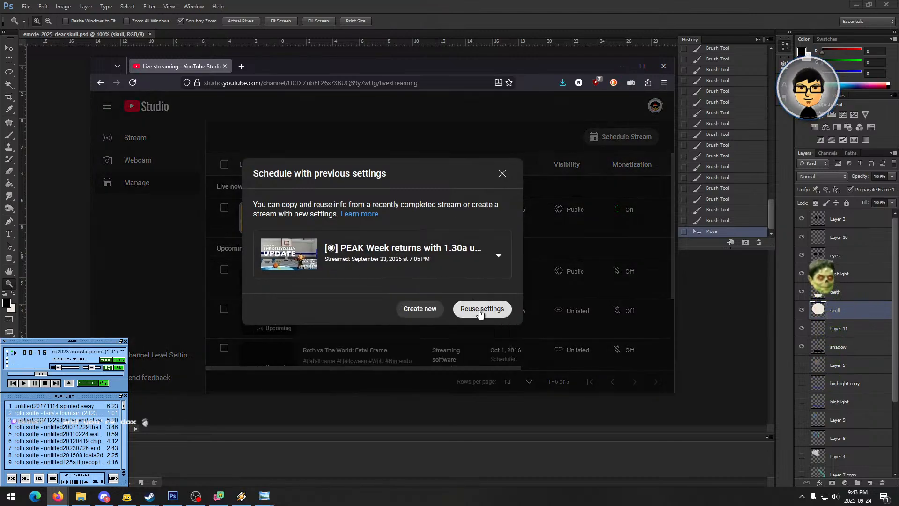
{"action": "left_click", "coordinate": [479, 310]}
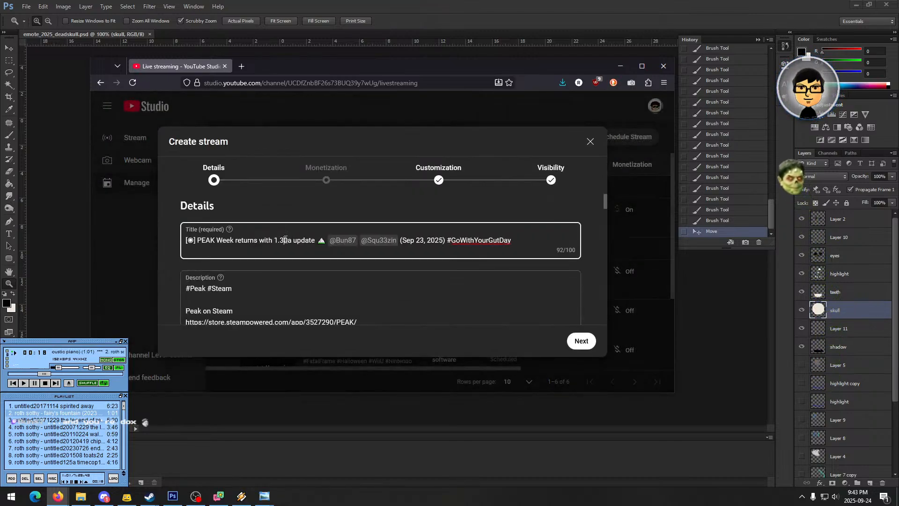
- Title the stream "[◉] 💀 PEAK Week LookOut emote get! ▲ co-op" with the partner's handle and "(Sep 24, 2025)b #PunctuationDay", then continue to monetization
{"action": "key", "text": "ctrl+a"}
{"action": "type", "text": "[◉] 💀 PEAK Week LookOut emote get! ▲ co-op @Bun87 (Sep 24, 2025)b #PunctuationDay"}
{"action": "left_click", "coordinate": [367, 241]}
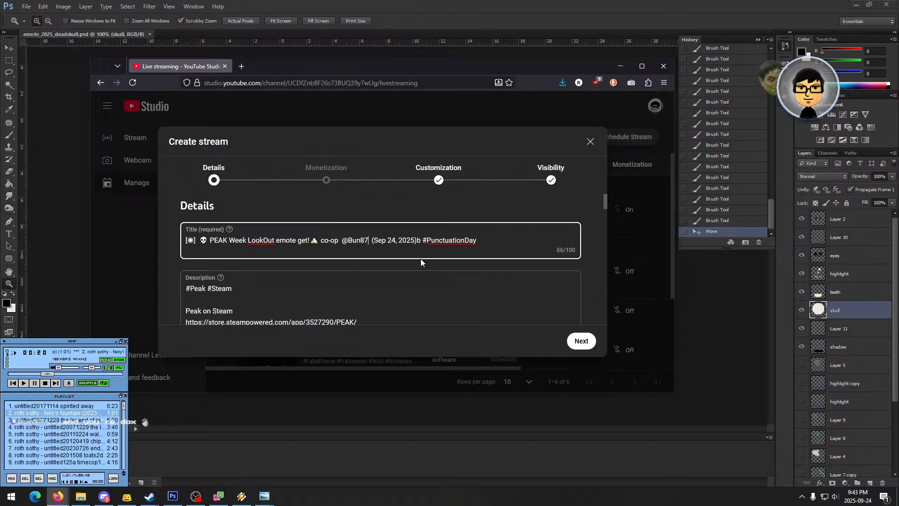
{"action": "scroll", "coordinate": [420, 261], "scroll_direction": "down", "scroll_amount": 10}
{"action": "scroll", "coordinate": [576, 282], "scroll_direction": "down", "scroll_amount": 5}
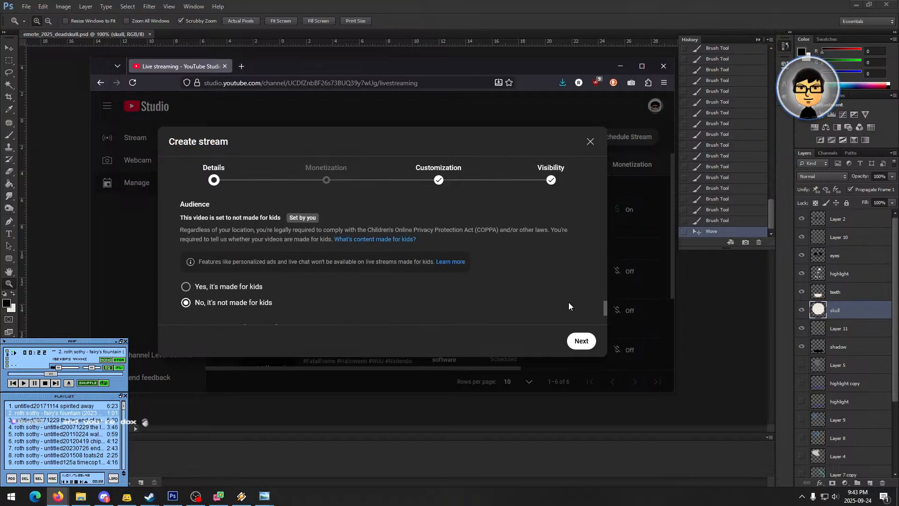
{"action": "left_click", "coordinate": [580, 342]}
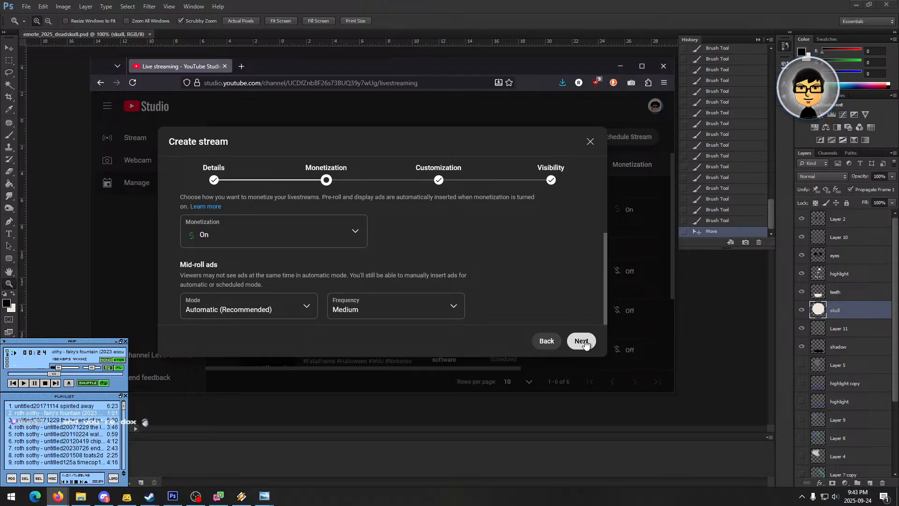
- Keep the monetization settings, allow anyone to send messages in the live chat, and proceed to the visibility stage
{"action": "left_click", "coordinate": [580, 342]}
{"action": "scroll", "coordinate": [576, 286], "scroll_direction": "down", "scroll_amount": 1}
{"action": "scroll", "coordinate": [576, 286], "scroll_direction": "down", "scroll_amount": 2}
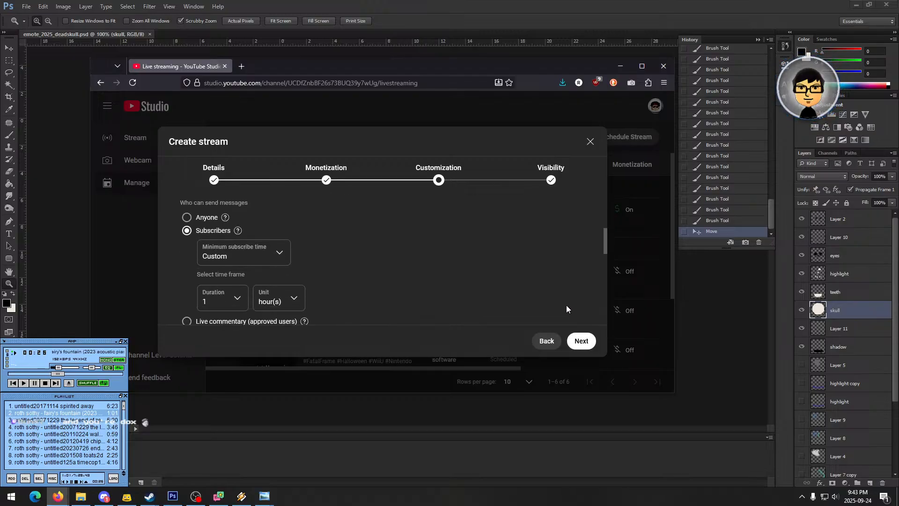
{"action": "left_click", "coordinate": [187, 218]}
{"action": "left_click", "coordinate": [580, 341]}
- Create the public stream scheduled for Sep 24, 2025 at 9:45 PM and set its stream latency to Normal latency
{"action": "scroll", "coordinate": [570, 315], "scroll_direction": "down", "scroll_amount": 3}
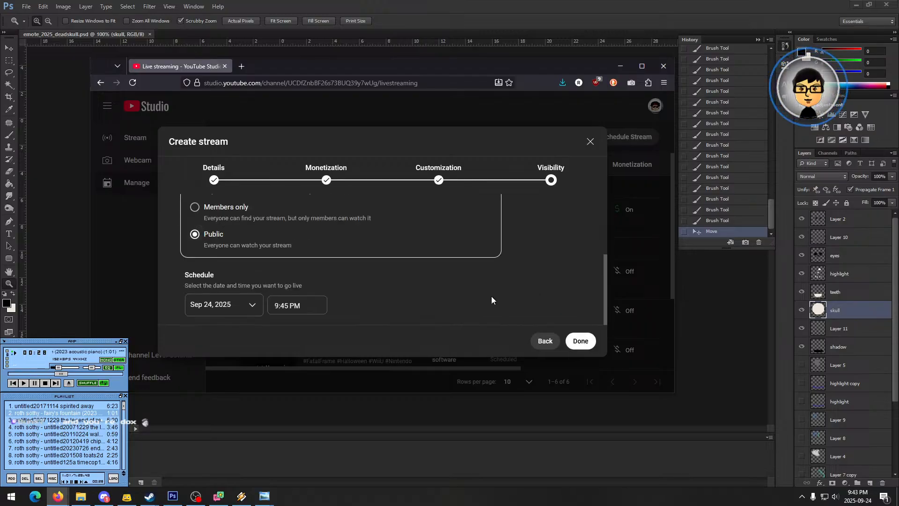
{"action": "left_click", "coordinate": [577, 344]}
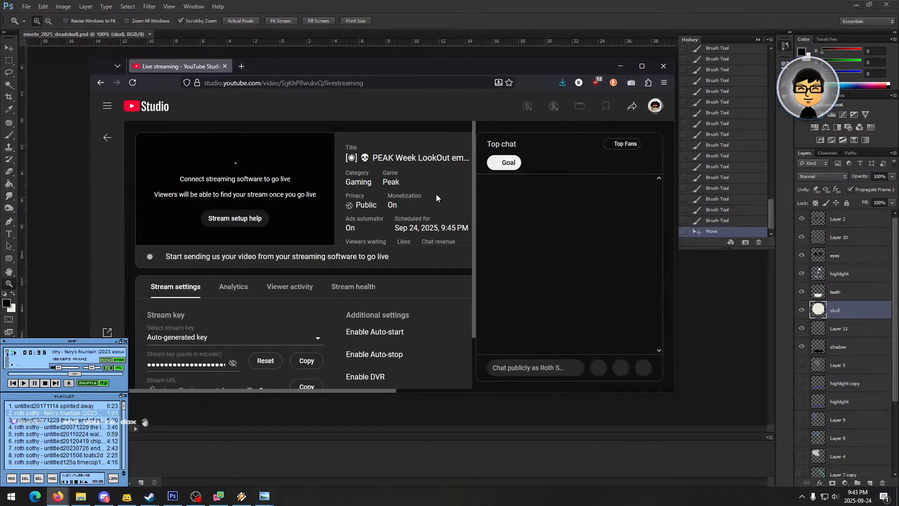
{"action": "scroll", "coordinate": [454, 294], "scroll_direction": "down", "scroll_amount": 2}
{"action": "scroll", "coordinate": [457, 293], "scroll_direction": "down", "scroll_amount": 4}
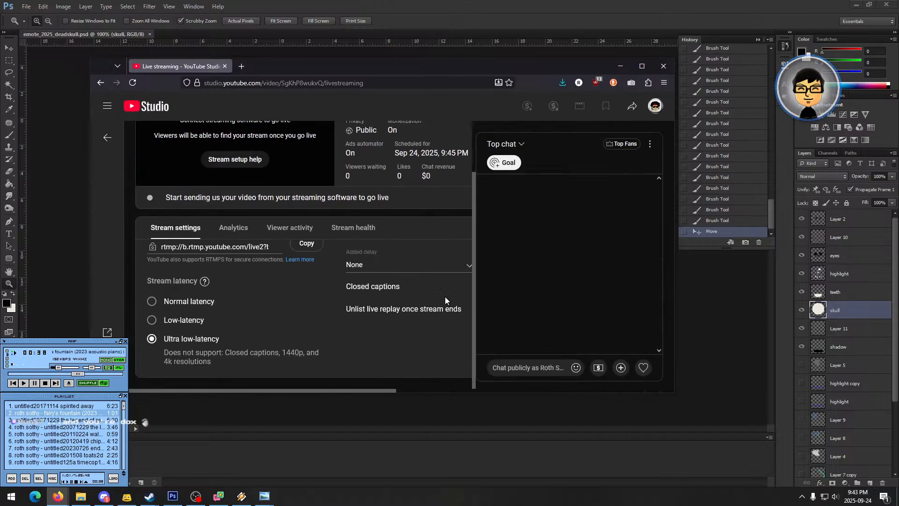
{"action": "left_click", "coordinate": [154, 302]}
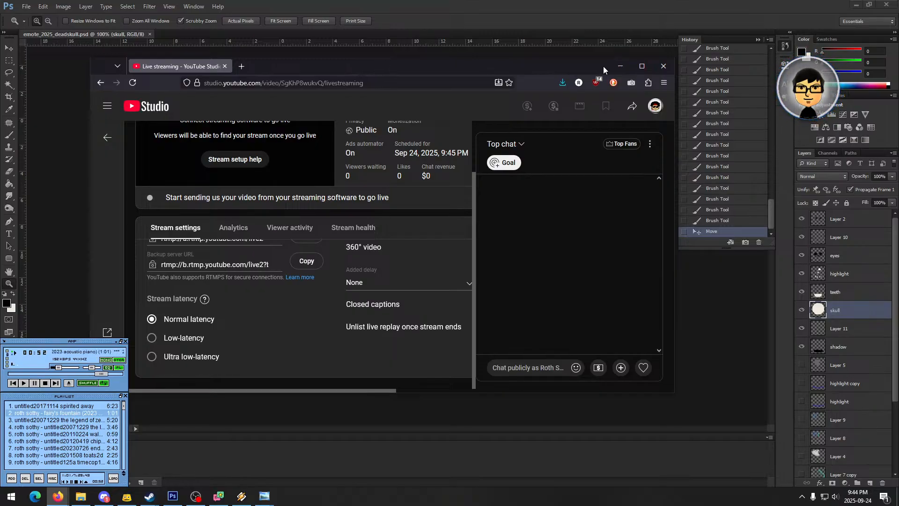
- Move the YouTube Studio window aside and switch to Photoshop to view the skull emote document
{"action": "left_click_drag", "start_coordinate": [449, 63], "coordinate": [588, 88]}
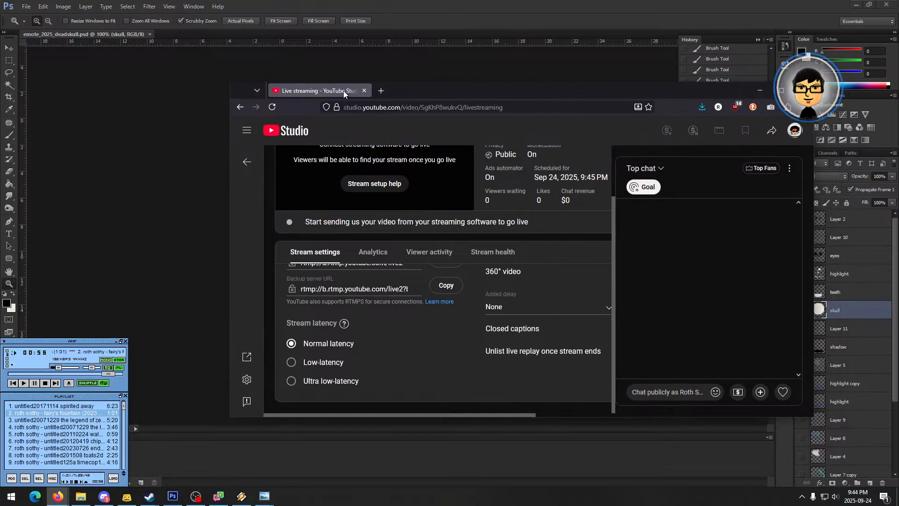
{"action": "key", "text": "alt+Tab"}
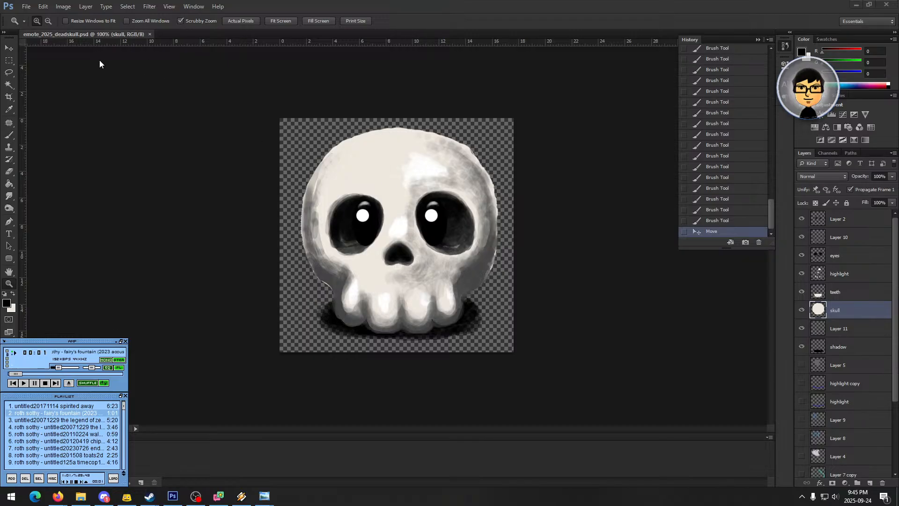
{"action": "left_click", "coordinate": [490, 18]}
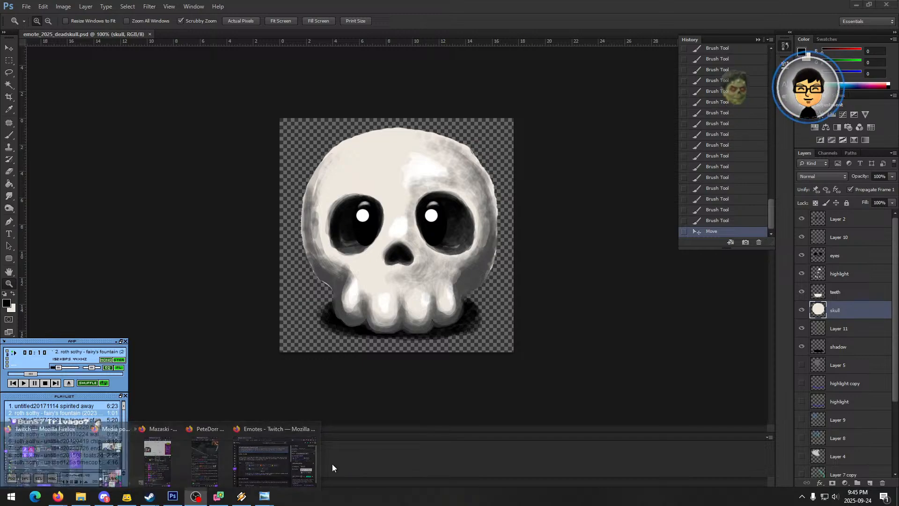
- Switch to the Twitch Emotes browser window, open the DLive live dashboard in a new tab and review its stream information
{"action": "left_click", "coordinate": [228, 471]}
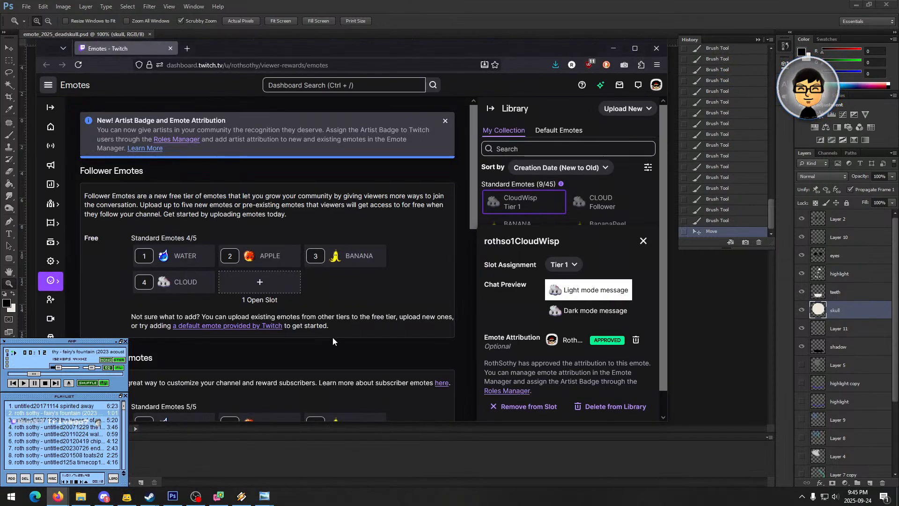
{"action": "left_click", "coordinate": [187, 49]}
{"action": "type", "text": "dlive.tv/"}
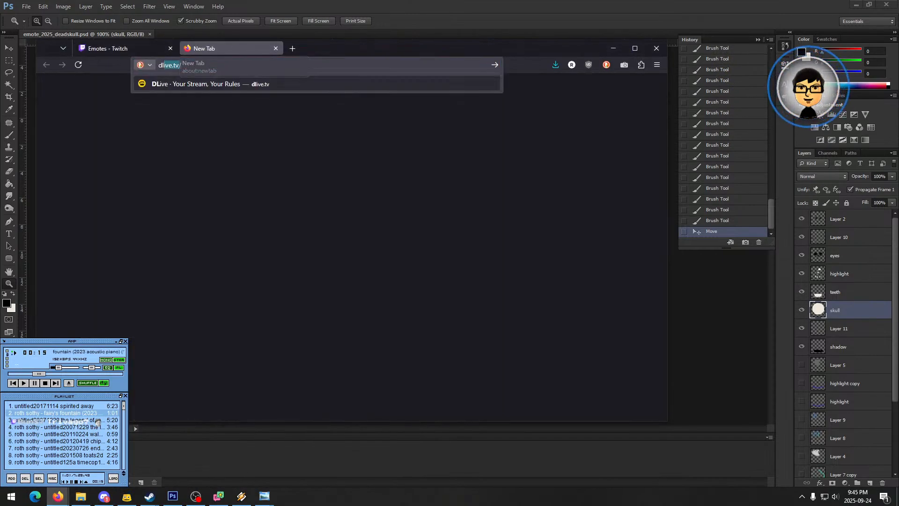
{"action": "key", "text": "Down"}
{"action": "key", "text": "Return"}
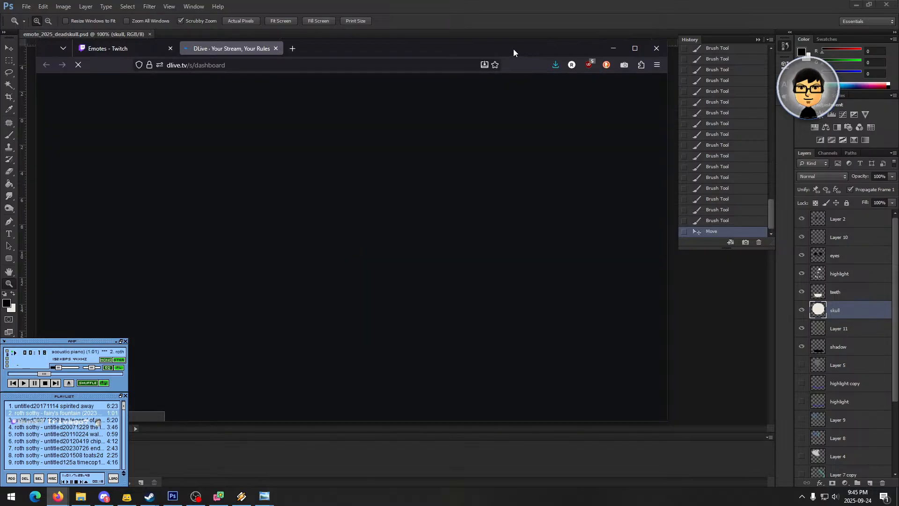
{"action": "left_click_drag", "start_coordinate": [514, 52], "coordinate": [598, 43]}
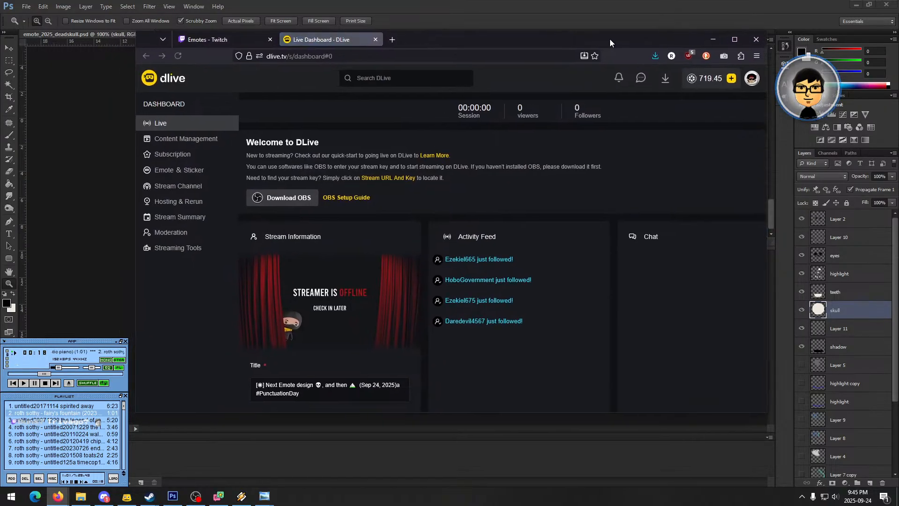
{"action": "scroll", "coordinate": [586, 209], "scroll_direction": "down", "scroll_amount": 3}
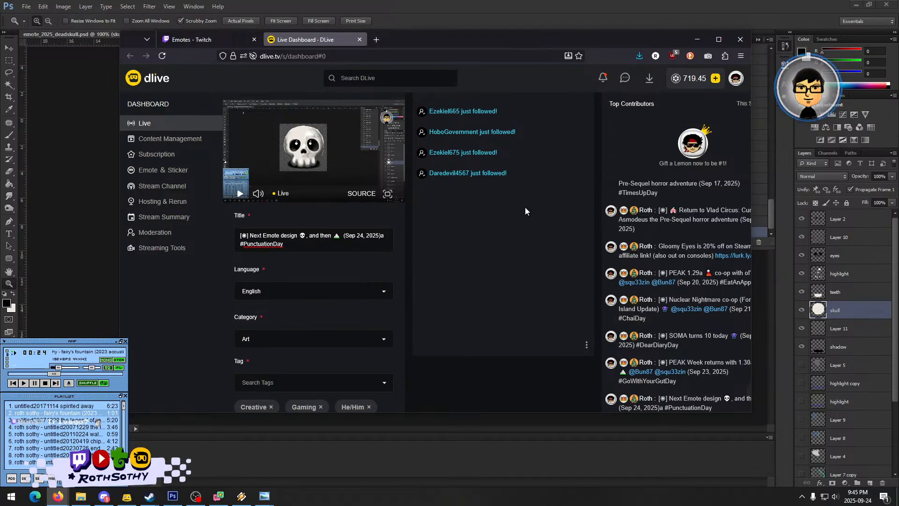
{"action": "scroll", "coordinate": [283, 122], "scroll_direction": "up", "scroll_amount": 3}
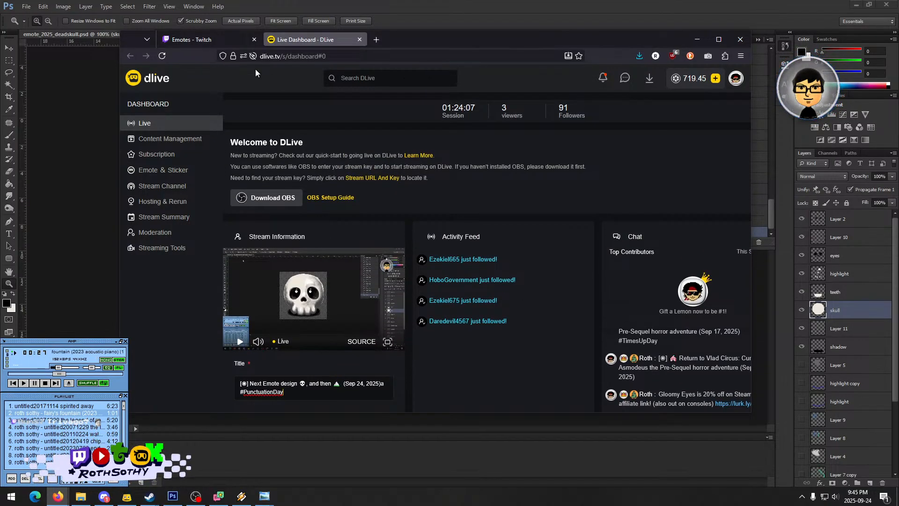
- Open the Trovo Creator Studio stream page in a new tab and review the stream's title, category and cover settings
{"action": "left_click", "coordinate": [380, 41]}
{"action": "type", "text": "trovo."}
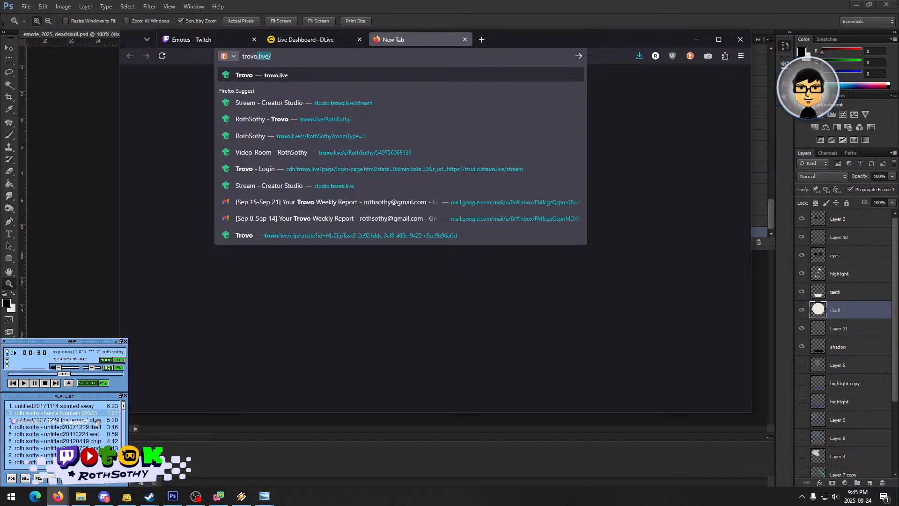
{"action": "key", "text": "Down"}
{"action": "key", "text": "Return"}
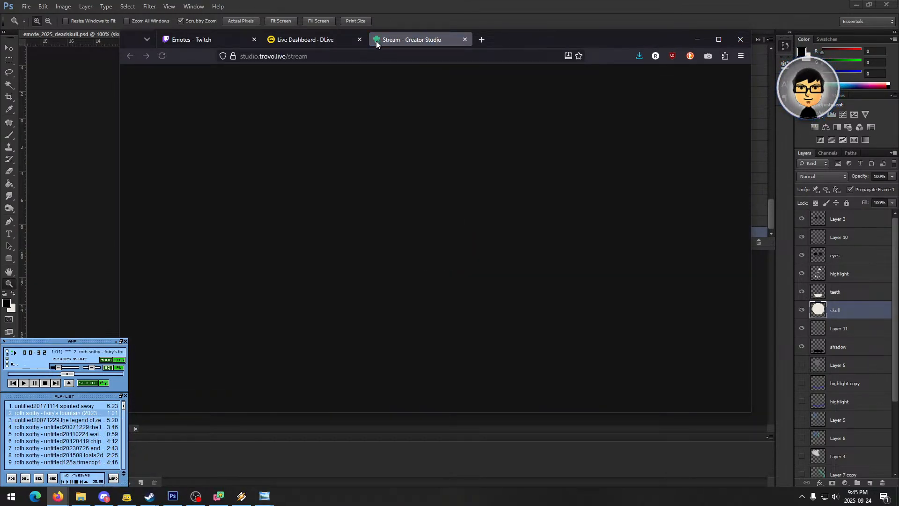
{"action": "scroll", "coordinate": [309, 212], "scroll_direction": "down", "scroll_amount": 8}
{"action": "scroll", "coordinate": [309, 212], "scroll_direction": "up", "scroll_amount": 3}
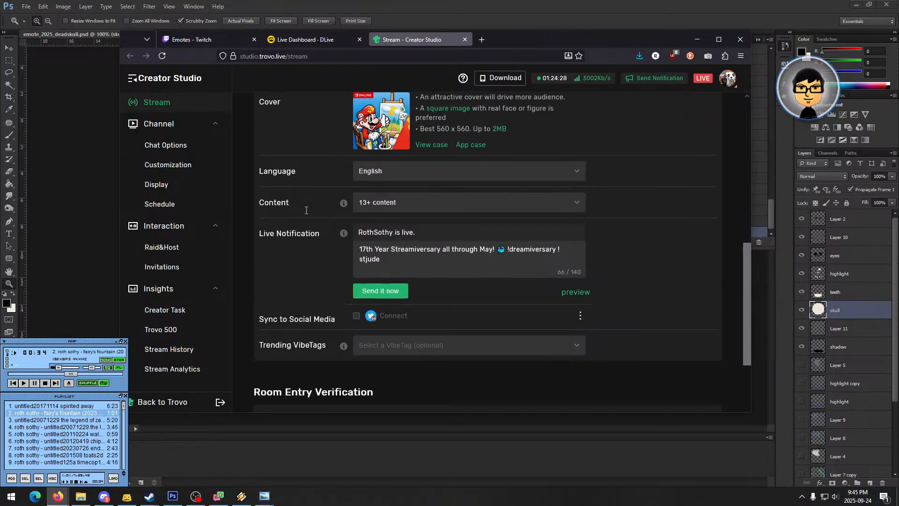
{"action": "middle_click", "coordinate": [318, 211]}
{"action": "middle_click", "coordinate": [312, 185]}
{"action": "middle_click", "coordinate": [314, 195]}
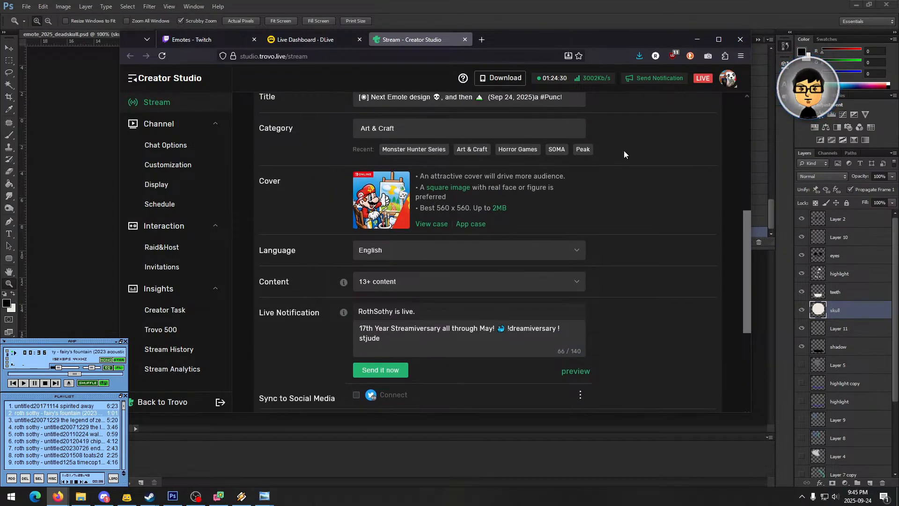
- Open the Kick stream dashboard in a new tab and check its stream info and preview
{"action": "left_click", "coordinate": [484, 41]}
{"action": "type", "text": "k"}
{"action": "key", "text": "Down"}
{"action": "key", "text": "Down"}
{"action": "key", "text": "Return"}
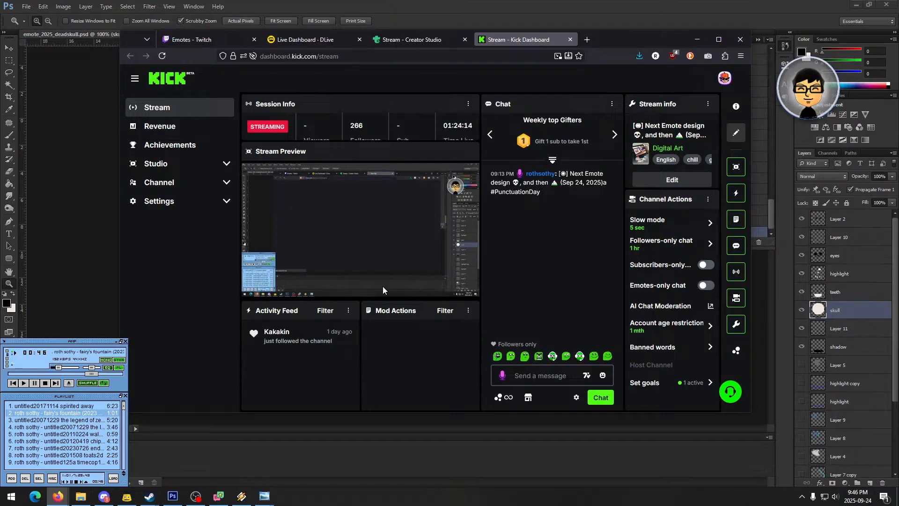
{"action": "left_click", "coordinate": [262, 287]}
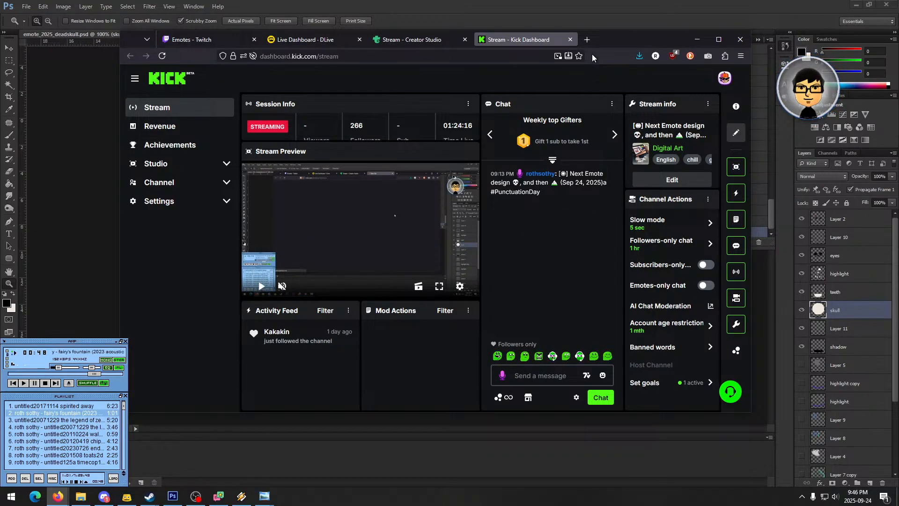
- Open the BEAM Studio go-live page in a new tab and look through the list of multistreaming channels
{"action": "key", "text": "ctrl+t"}
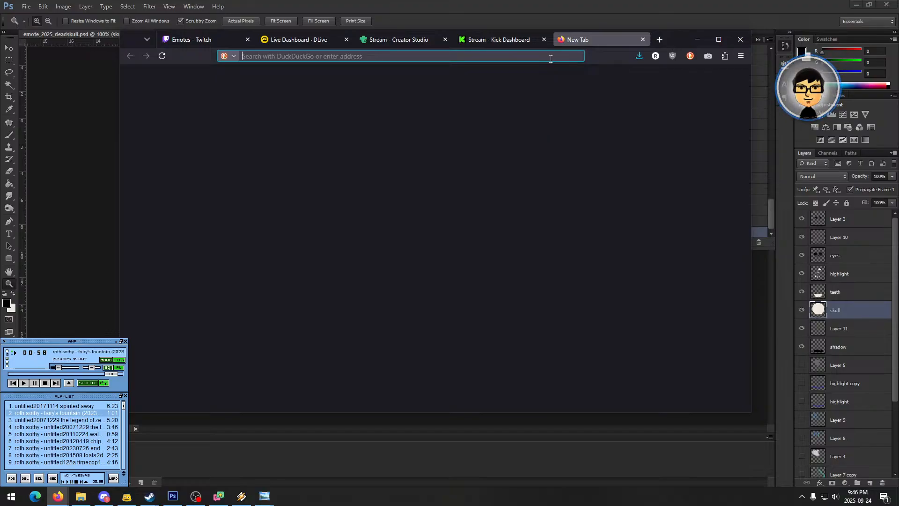
{"action": "key", "text": "Down"}
{"action": "key", "text": "Return"}
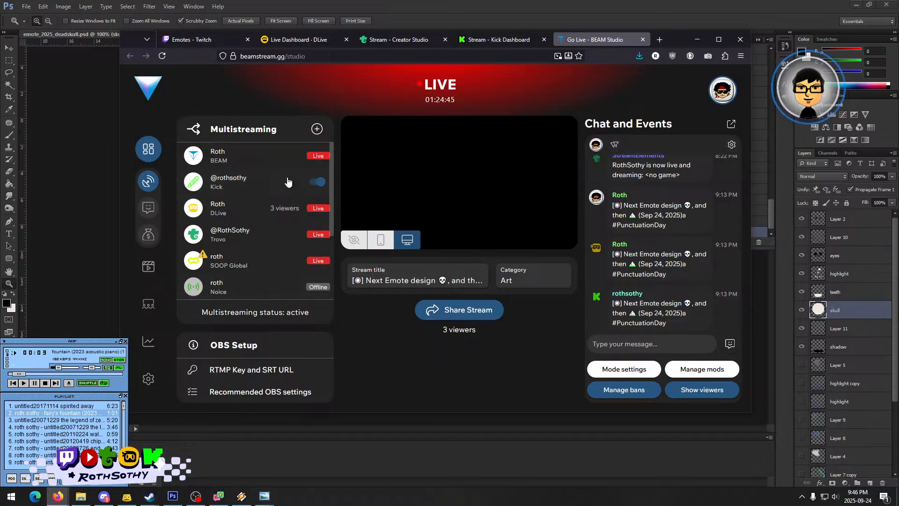
{"action": "scroll", "coordinate": [284, 267], "scroll_direction": "down", "scroll_amount": 2}
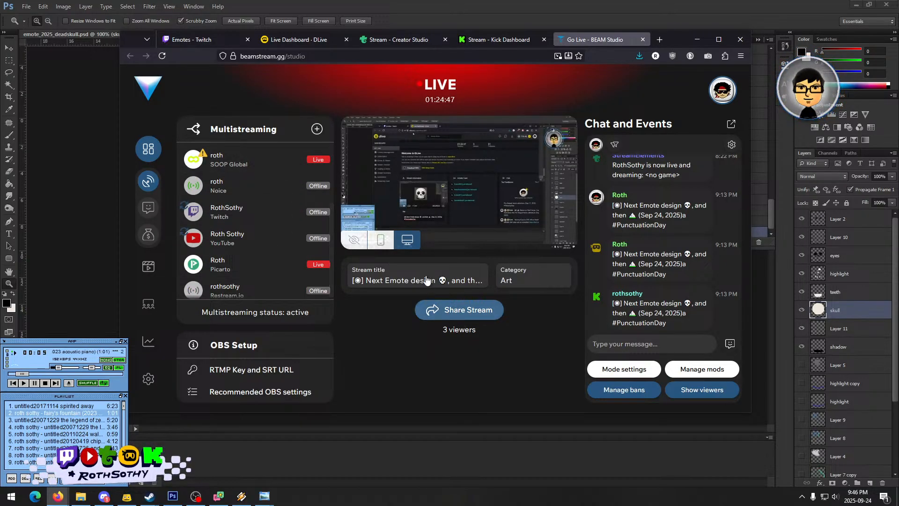
{"action": "mouse_move", "coordinate": [221, 178]}
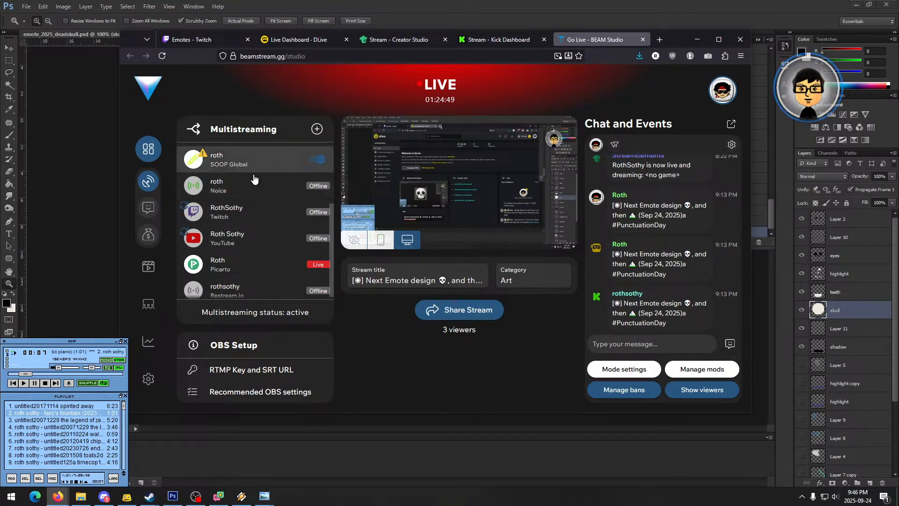
{"action": "scroll", "coordinate": [224, 169], "scroll_direction": "up", "scroll_amount": 3}
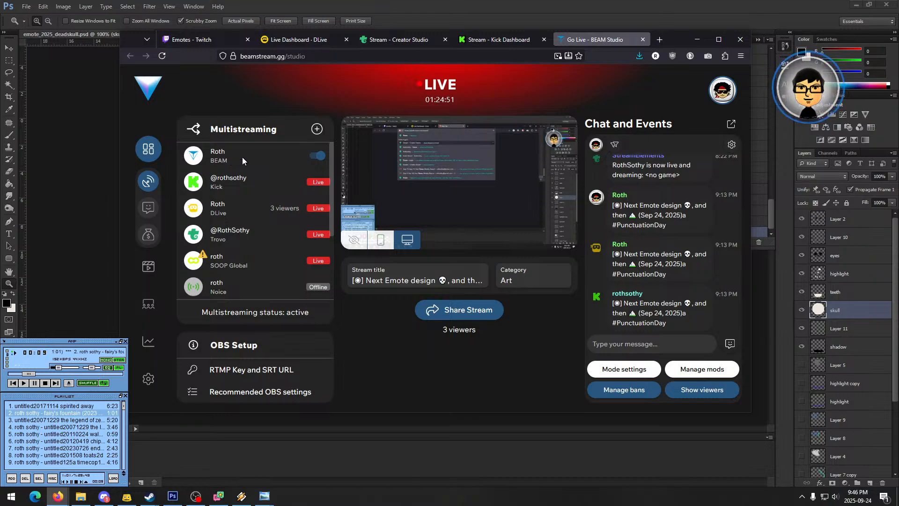
{"action": "mouse_move", "coordinate": [246, 228]}
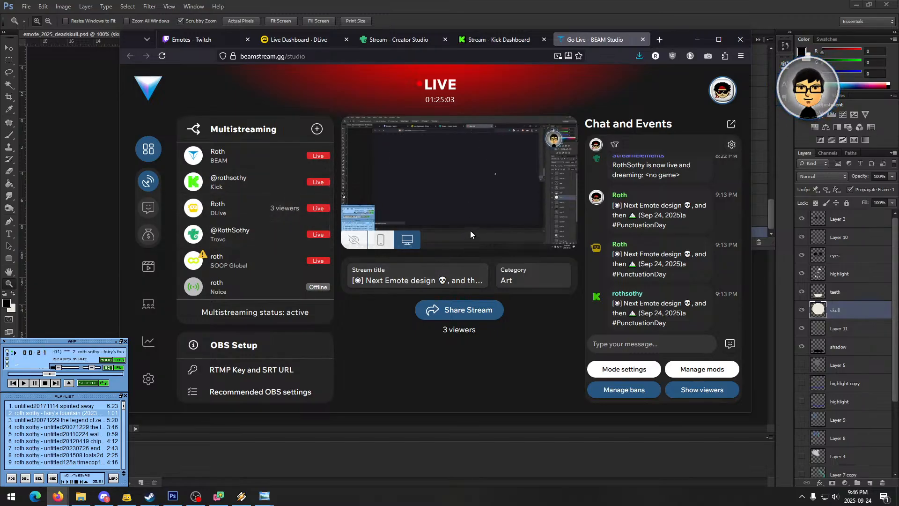
- Inspect the BEAM stream title without changing it and recheck the live status of the multistreaming channels
{"action": "left_click", "coordinate": [409, 284]}
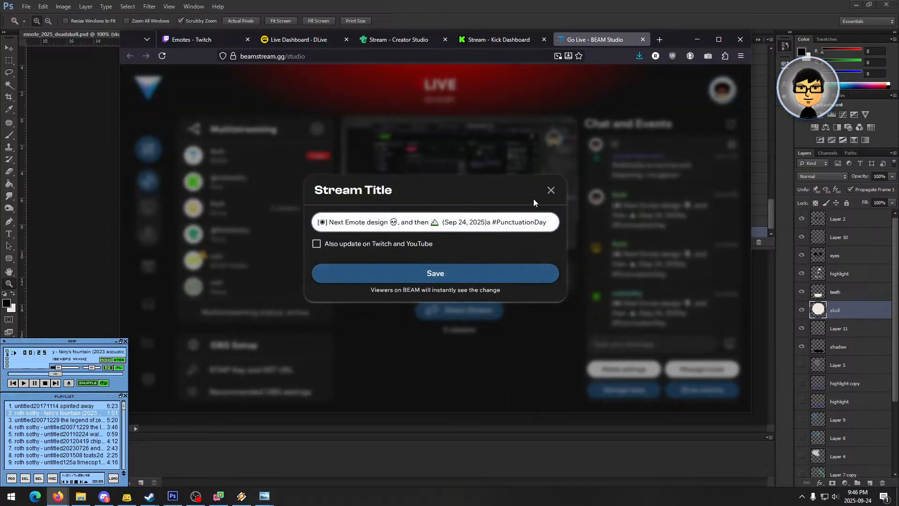
{"action": "left_click", "coordinate": [551, 190]}
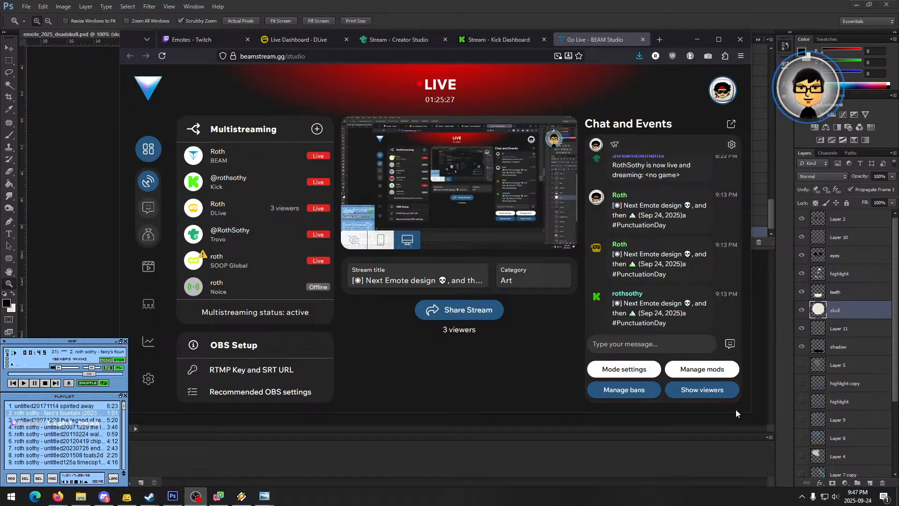
{"action": "left_click", "coordinate": [403, 387]}
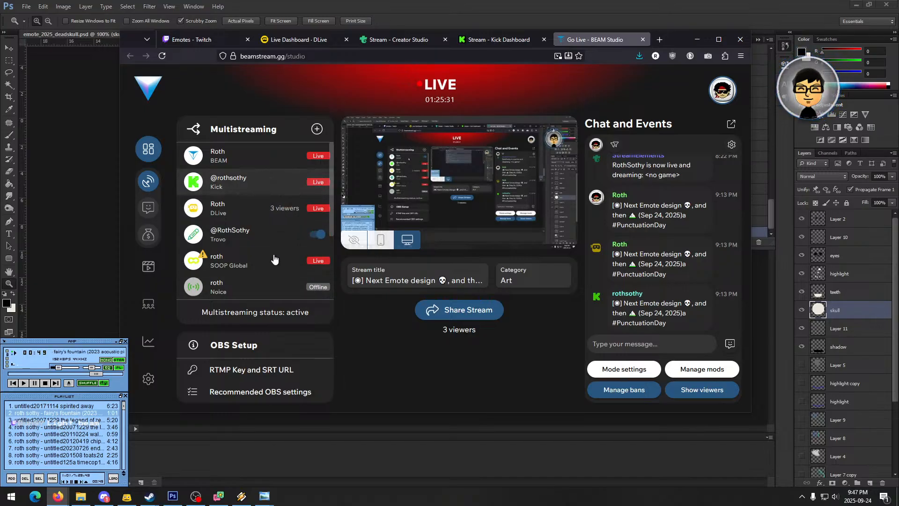
{"action": "scroll", "coordinate": [300, 261], "scroll_direction": "down", "scroll_amount": 2}
{"action": "scroll", "coordinate": [302, 206], "scroll_direction": "up", "scroll_amount": 2}
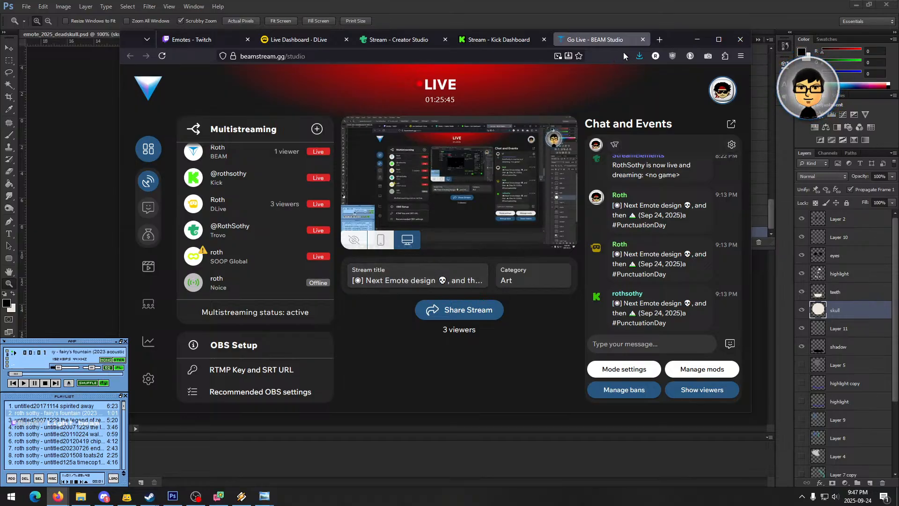
- Open the SOOP dashboard in a new tab and place that tab before the BEAM Studio tab
{"action": "left_click", "coordinate": [660, 39]}
{"action": "type", "text": "sooplive.com/"}
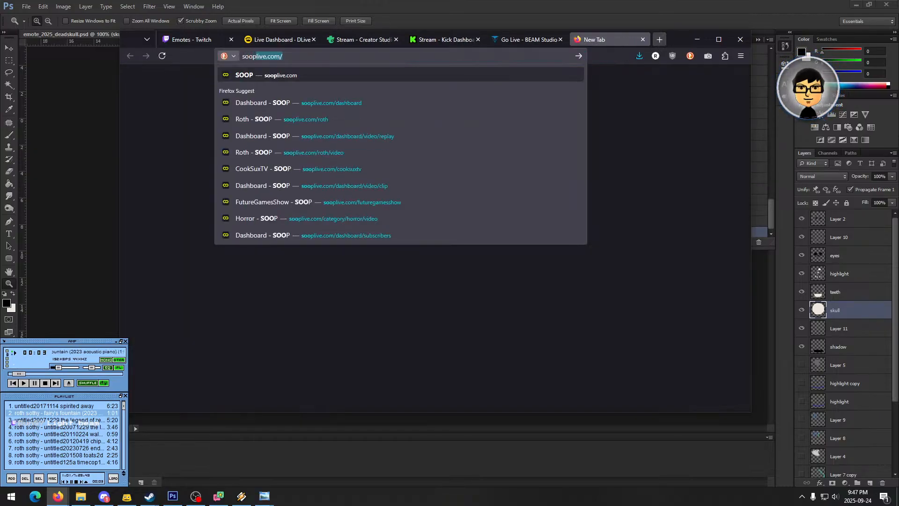
{"action": "key", "text": "Down"}
{"action": "key", "text": "Return"}
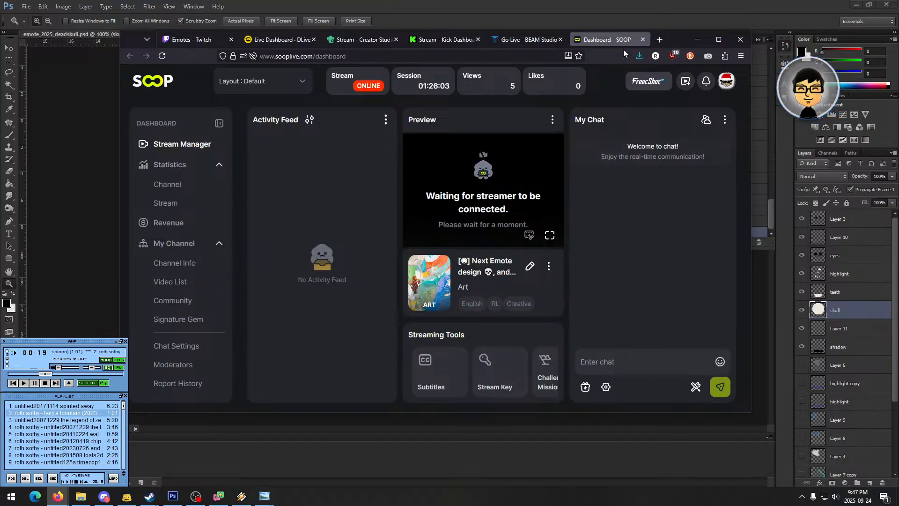
{"action": "left_click_drag", "start_coordinate": [609, 41], "coordinate": [521, 41]}
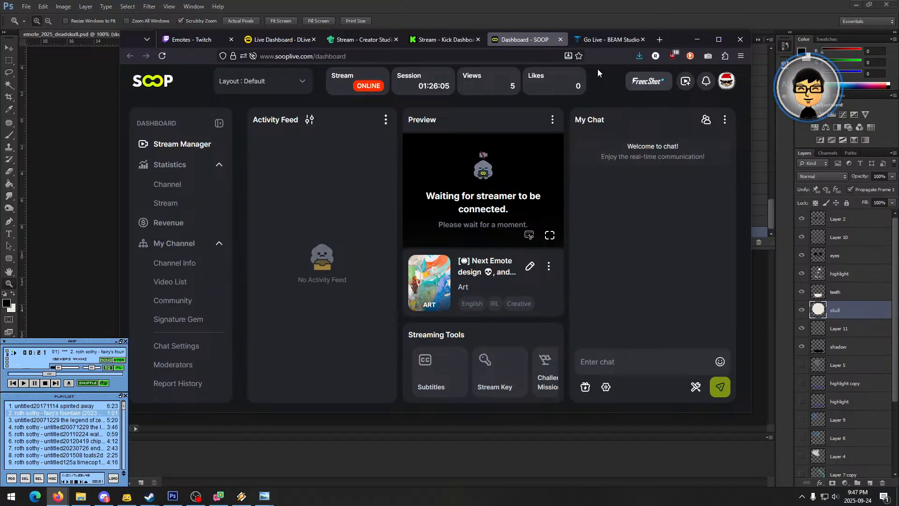
- Compare the broadcast status in BEAM Studio with the stream status on the SOOP dashboard
{"action": "left_click", "coordinate": [616, 41]}
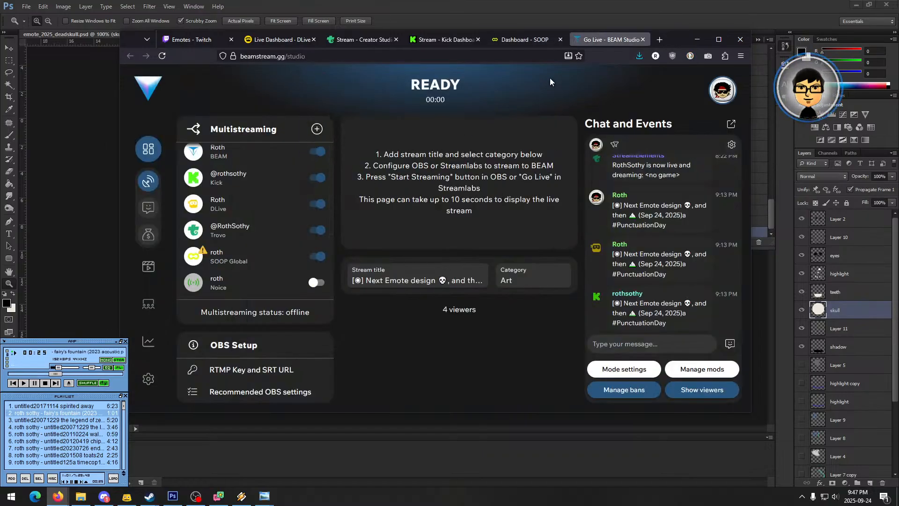
{"action": "left_click", "coordinate": [517, 37]}
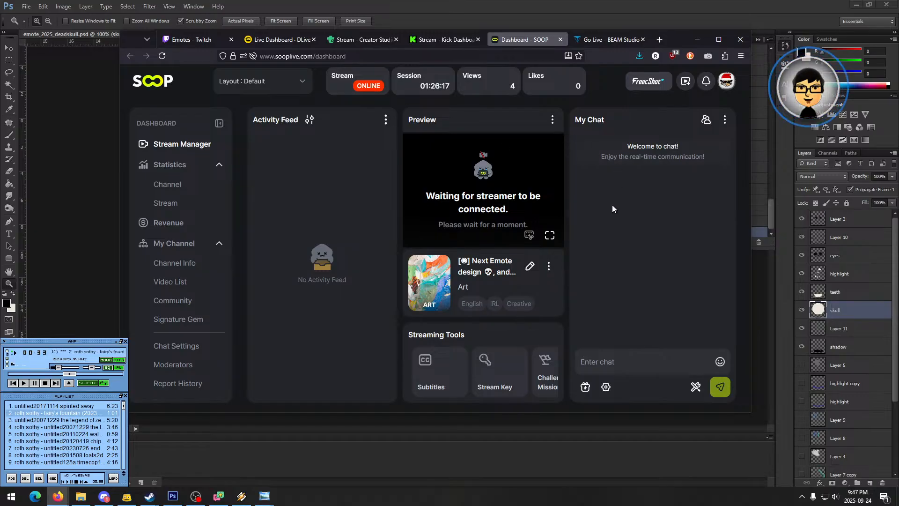
{"action": "left_click", "coordinate": [600, 40]}
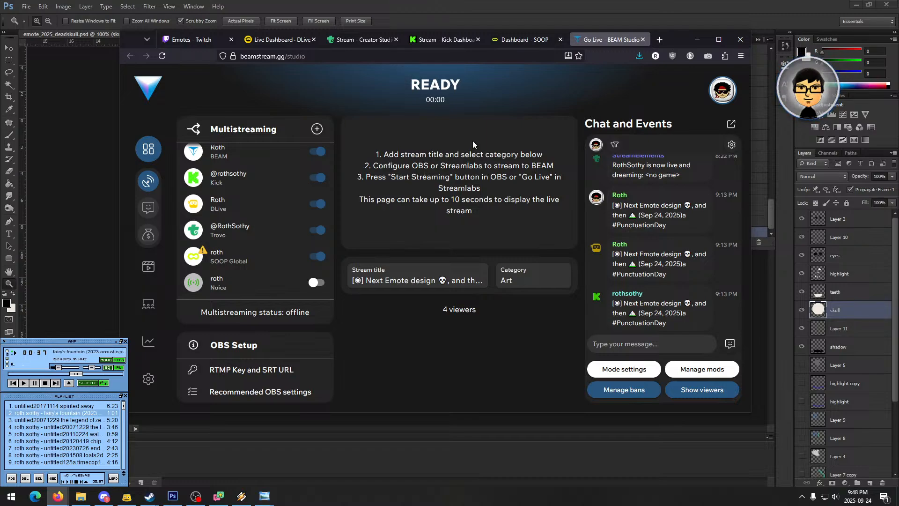
{"action": "left_click", "coordinate": [519, 41]}
{"action": "left_click", "coordinate": [619, 40]}
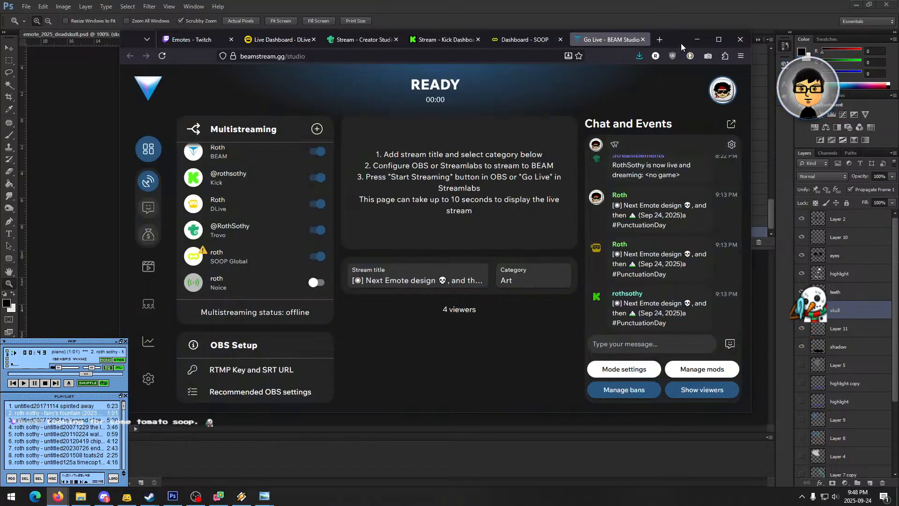